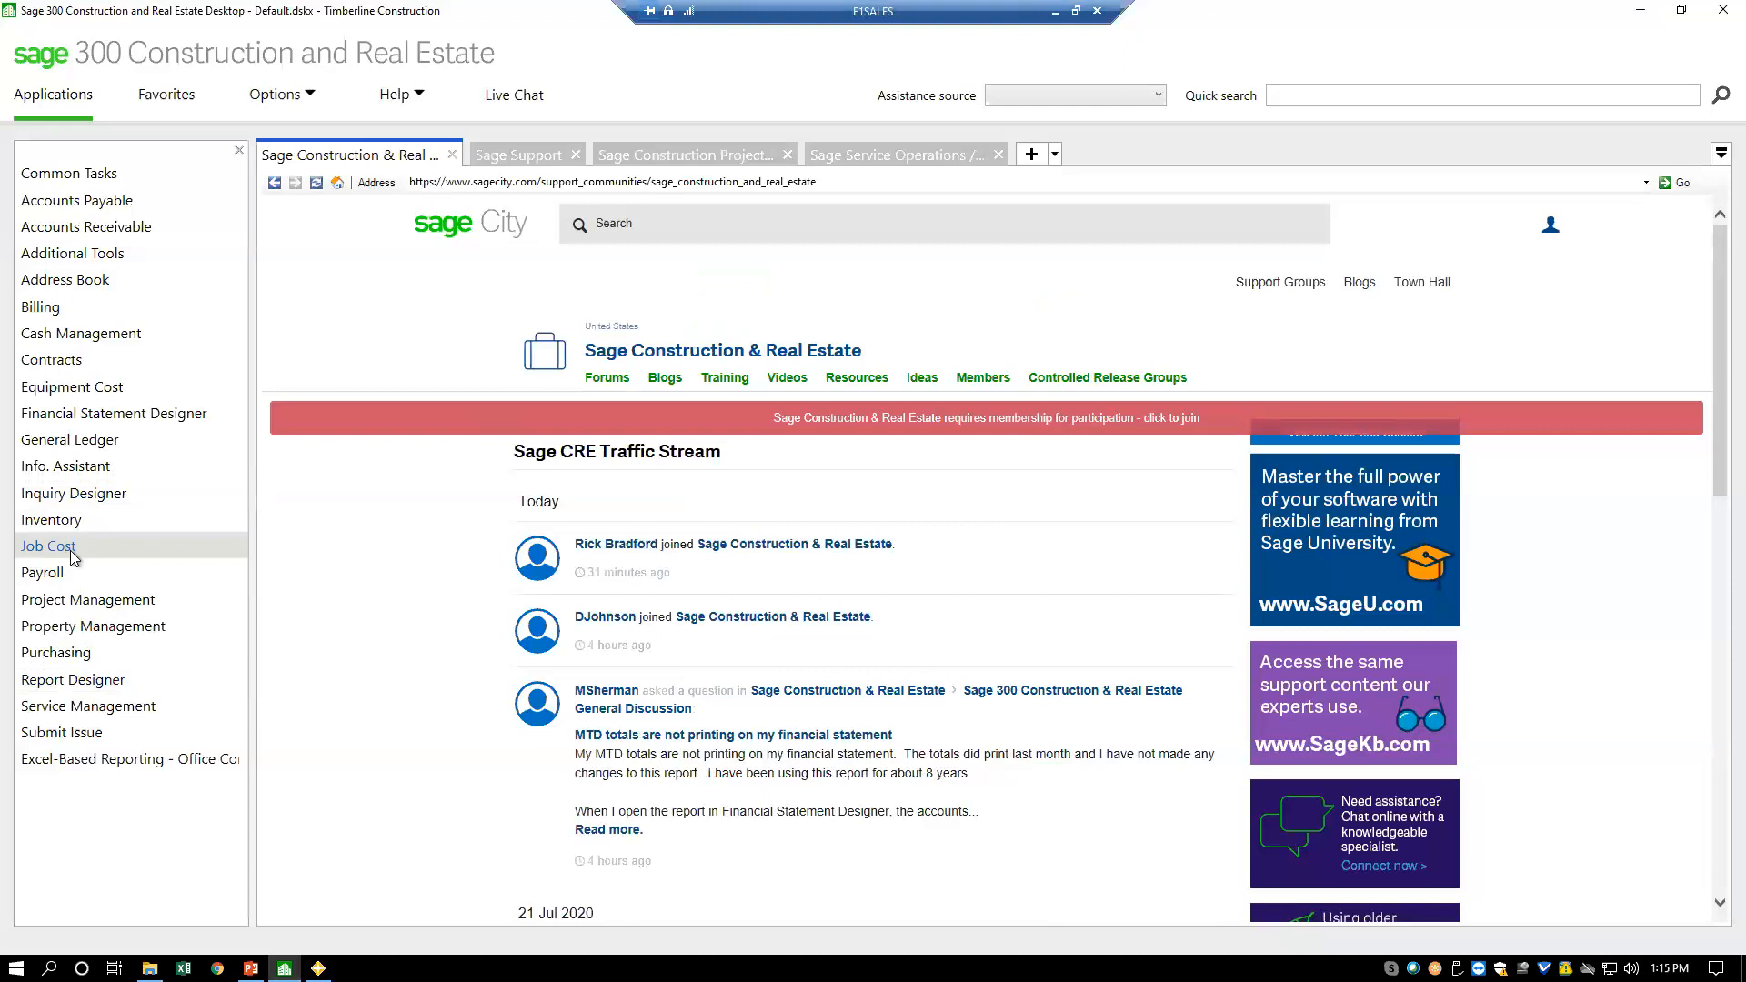
- Launch the Job Cost application
left_click(72, 550)
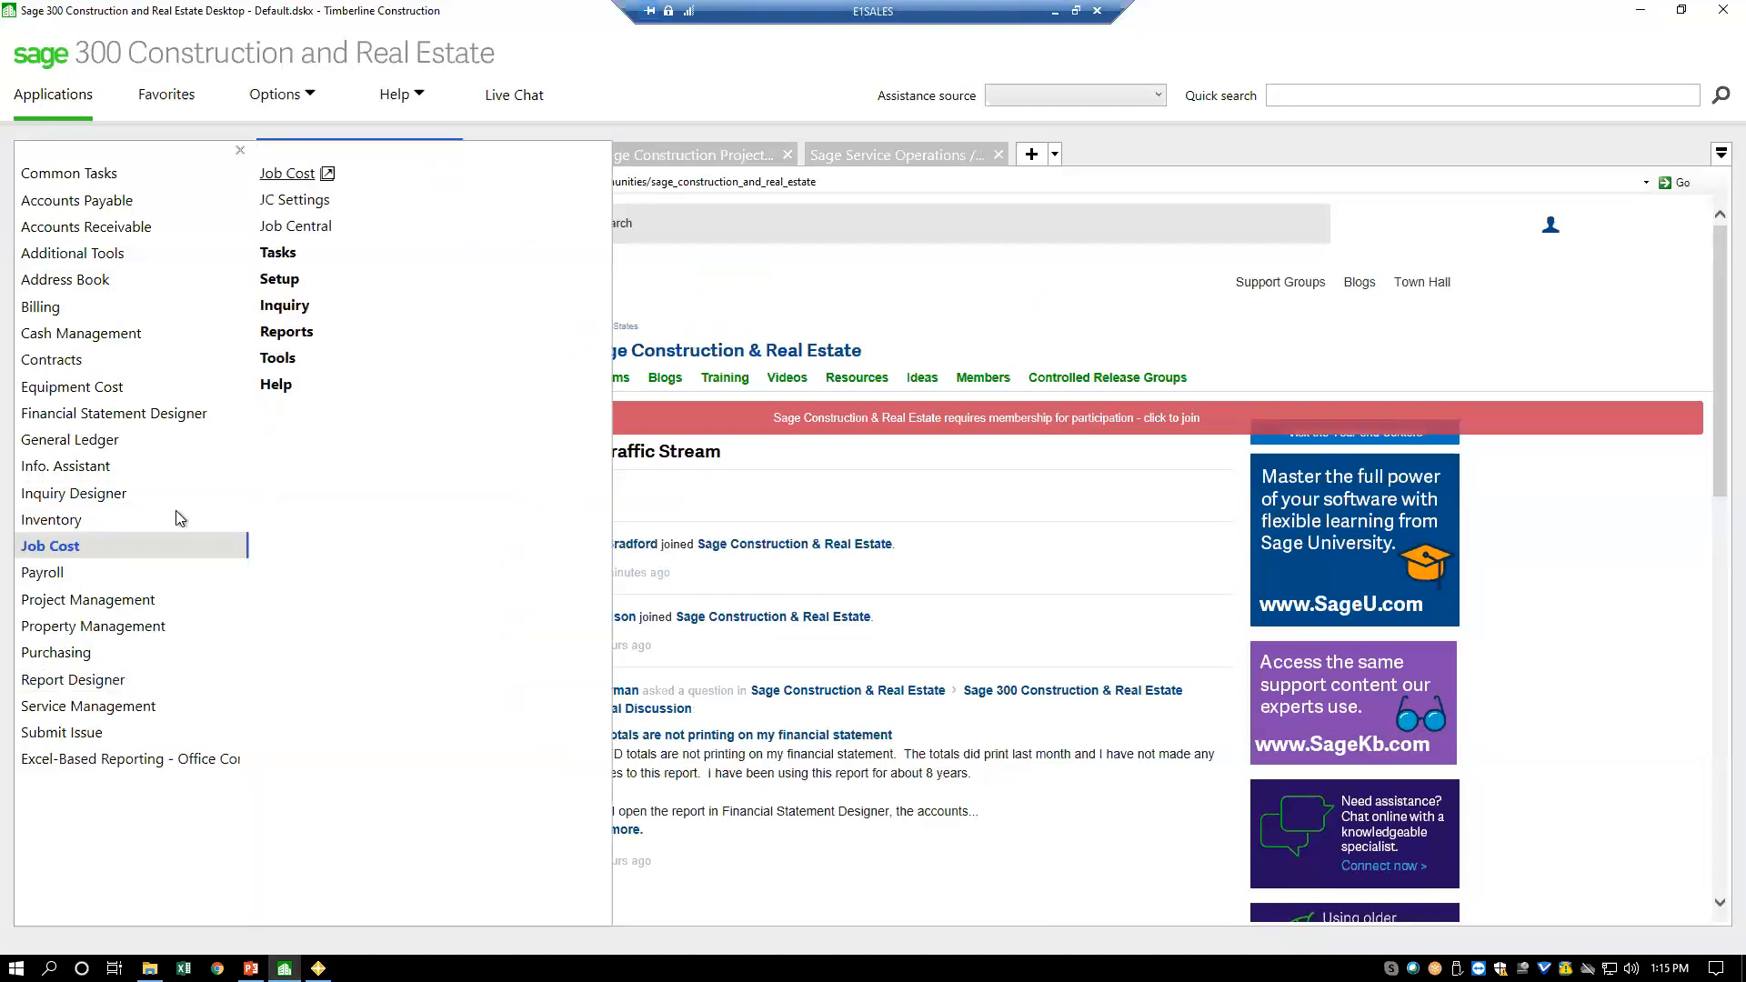
left_click(297, 174)
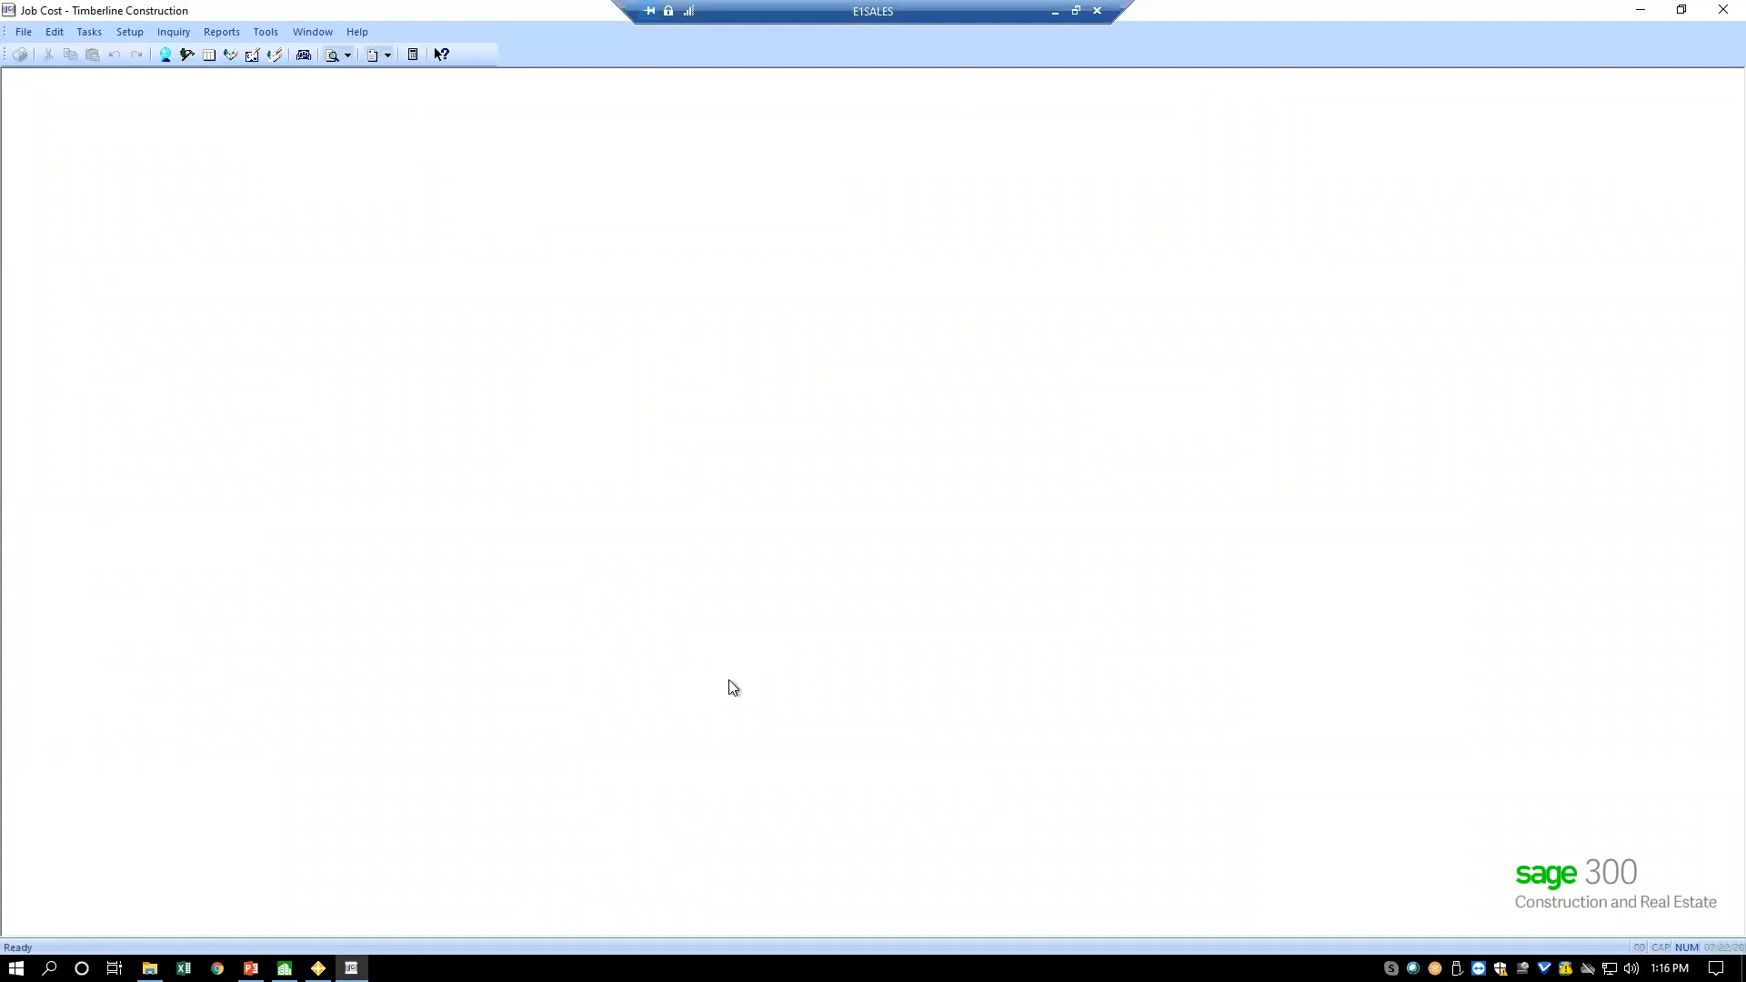
- View the Excel-Based Reporting options for Office Connector on the Sage desktop, and return to the Job Cost window
left_click(1641, 16)
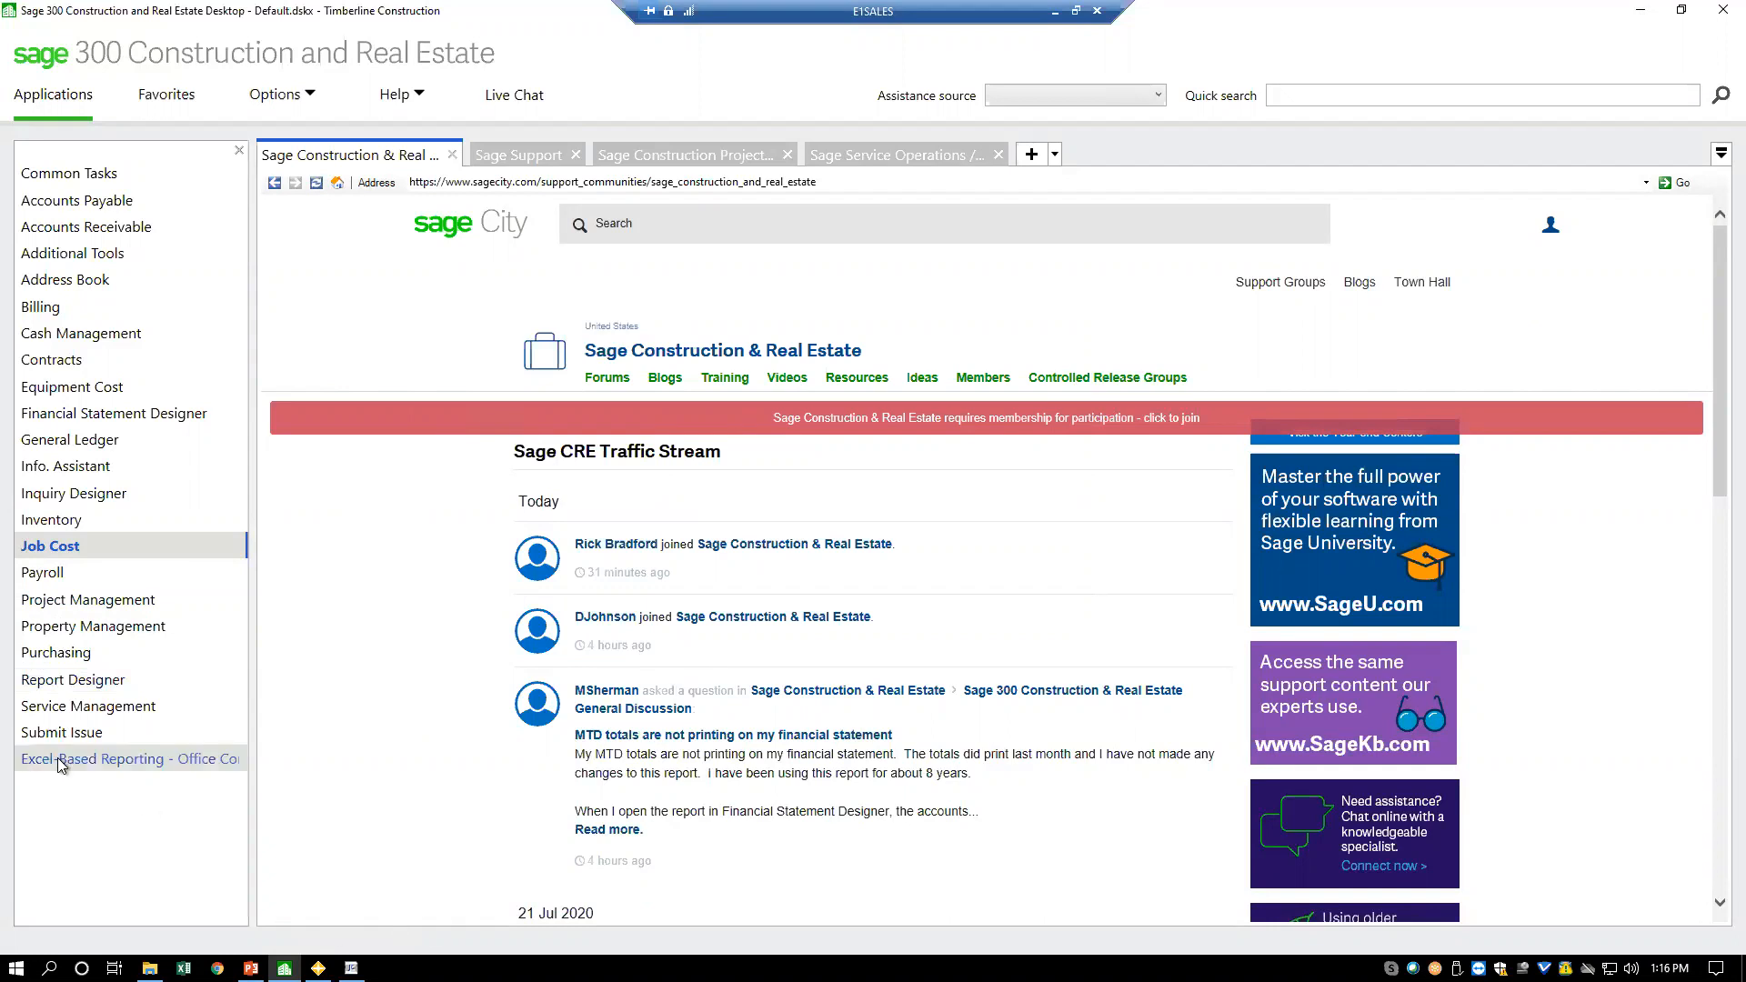
left_click(100, 764)
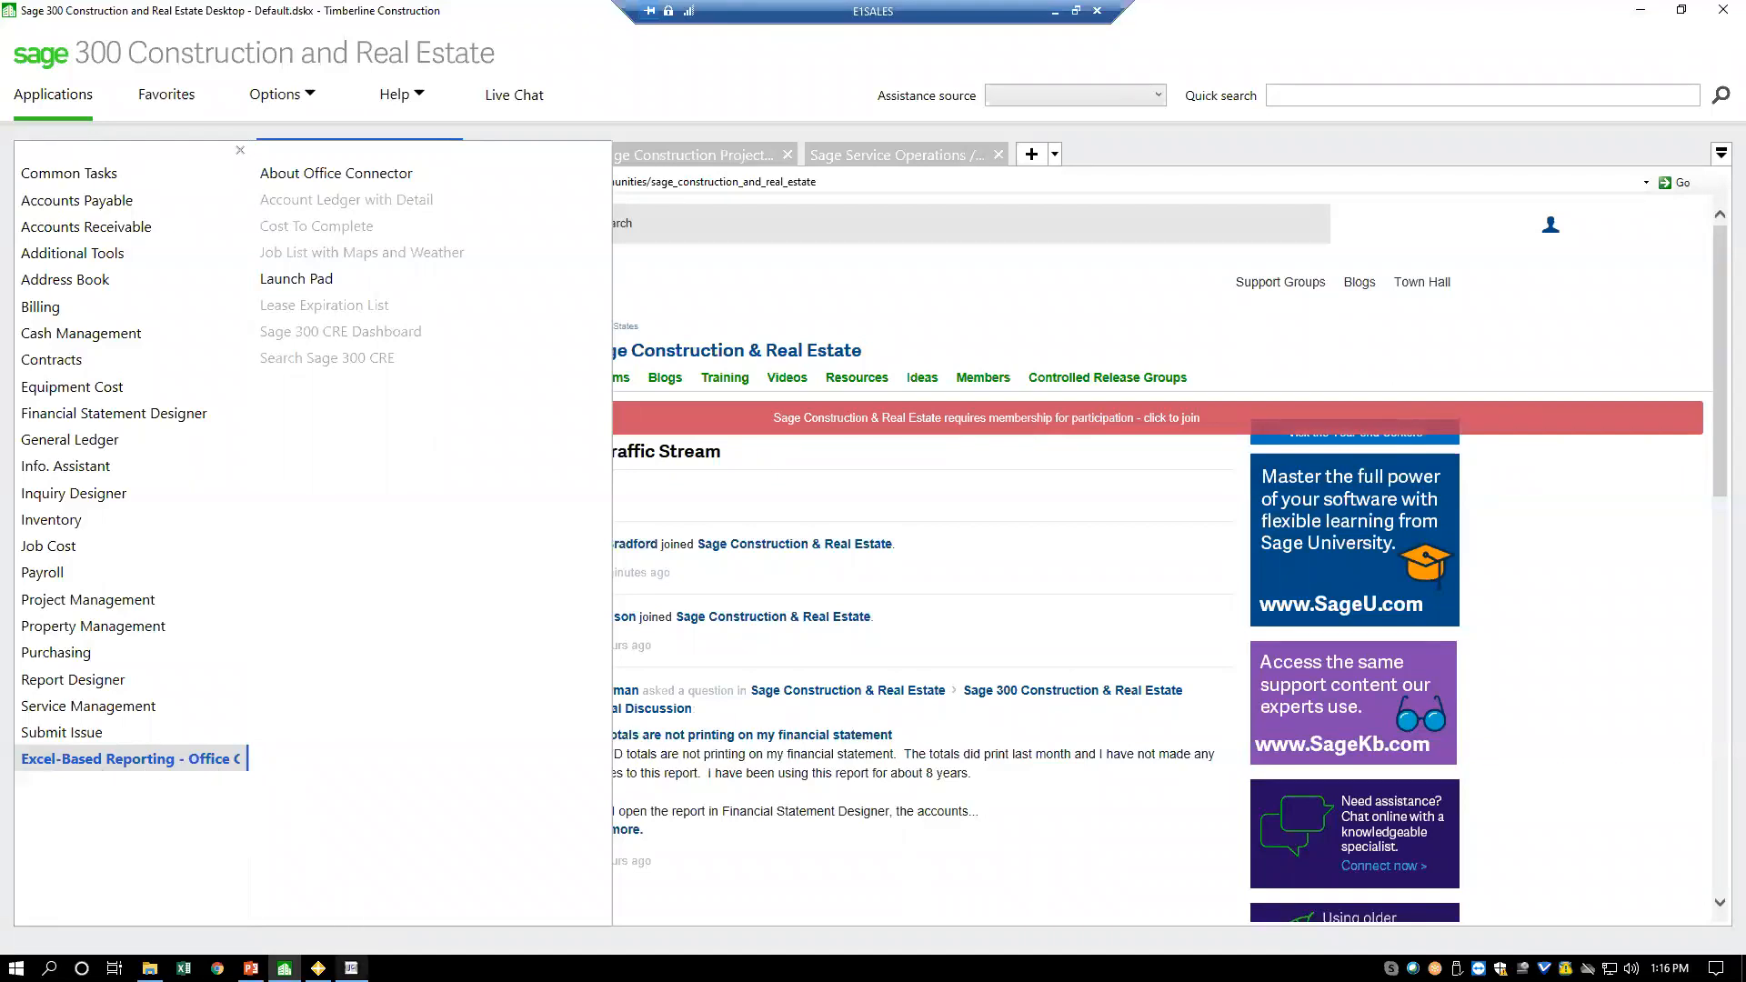
left_click(351, 968)
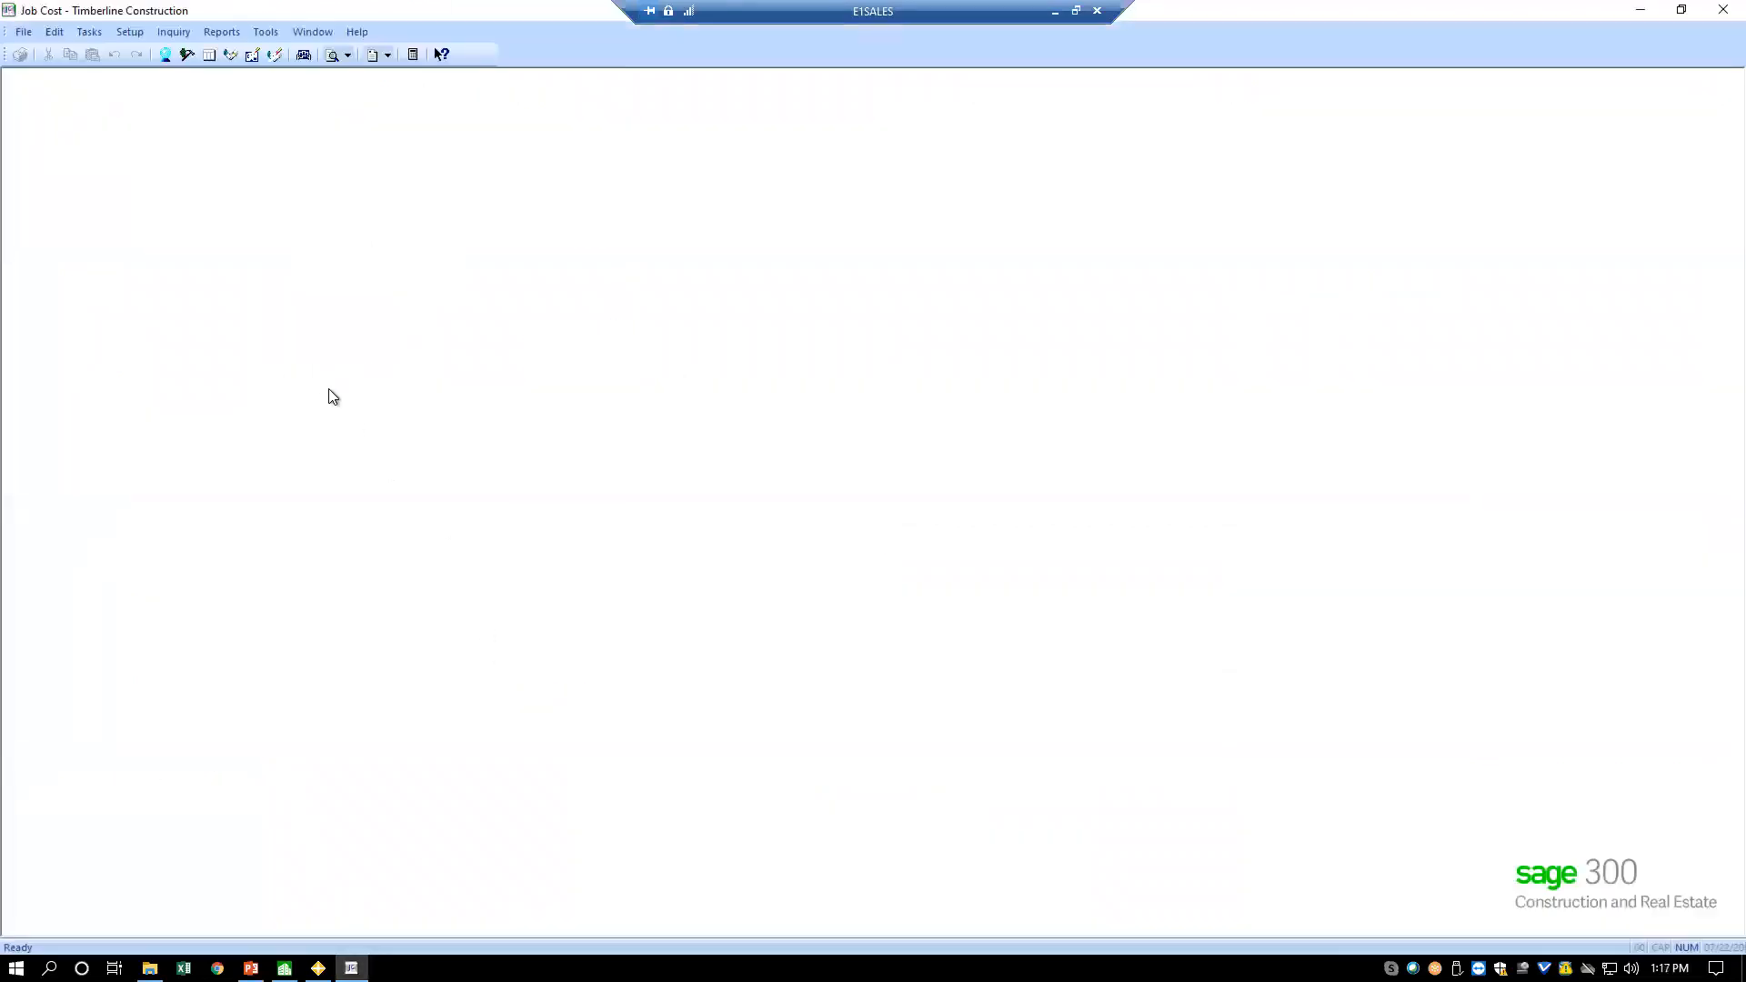
- View the source options for a new report in Job Cost's Reports Manager, and close it without creating a report
left_click(221, 31)
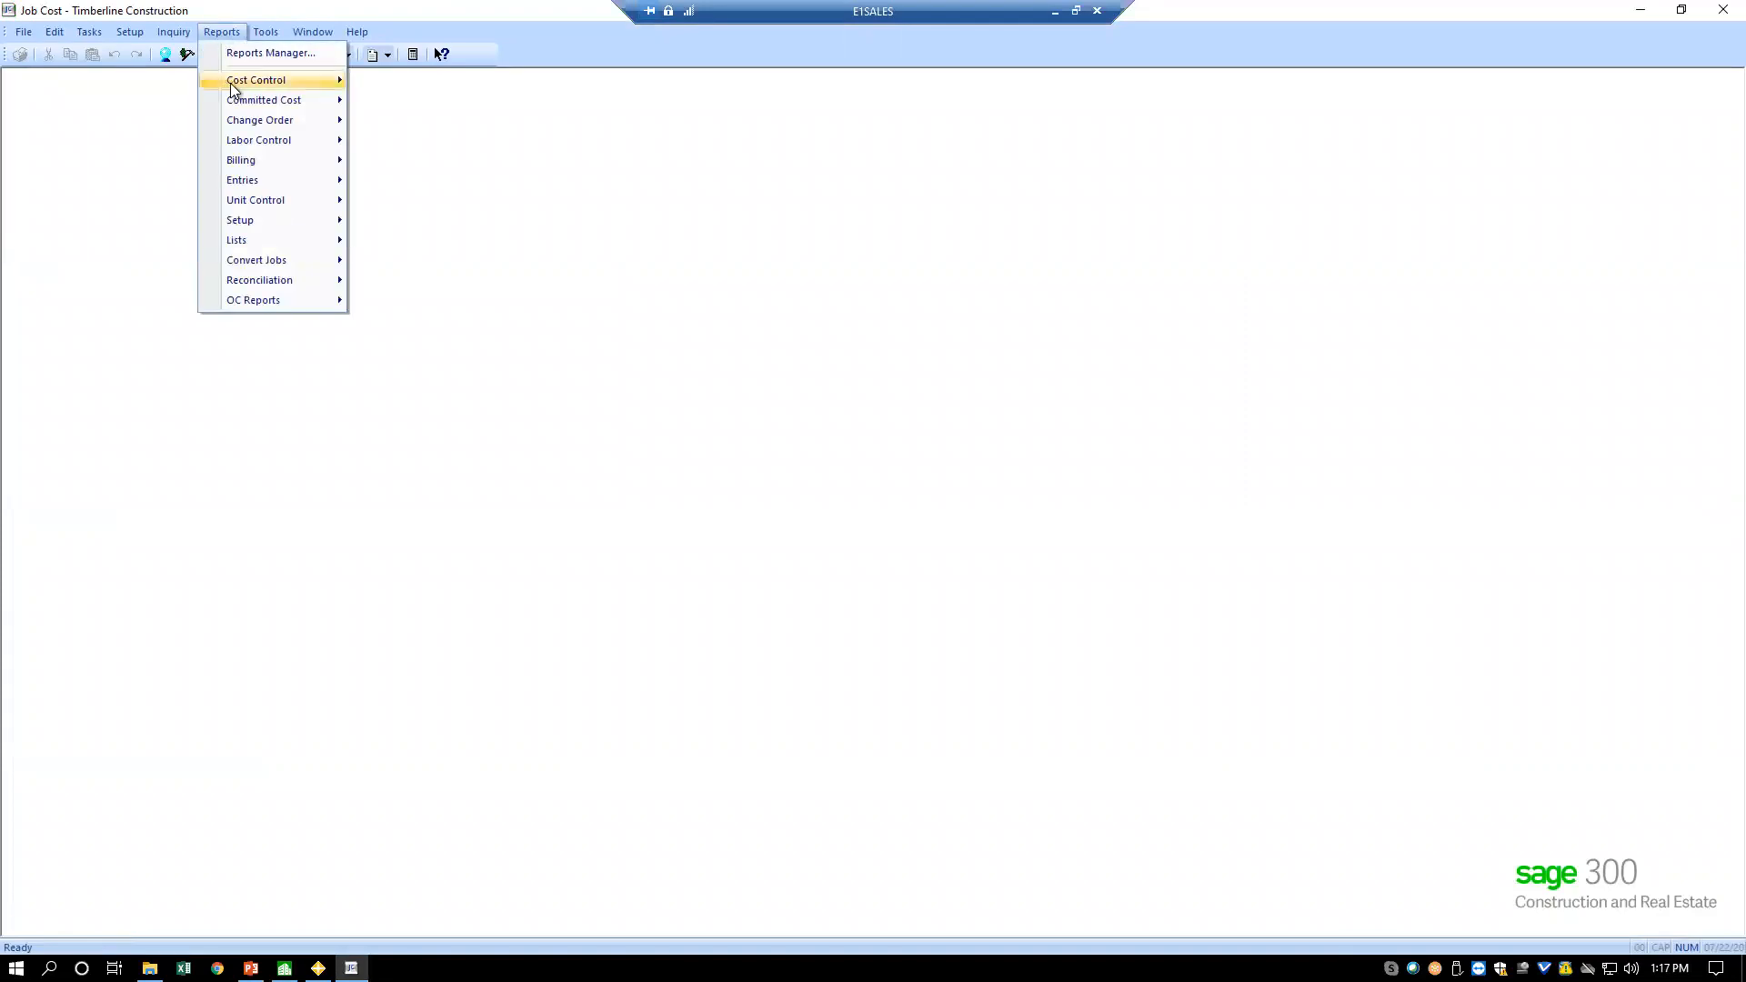
mouse_move(235, 88)
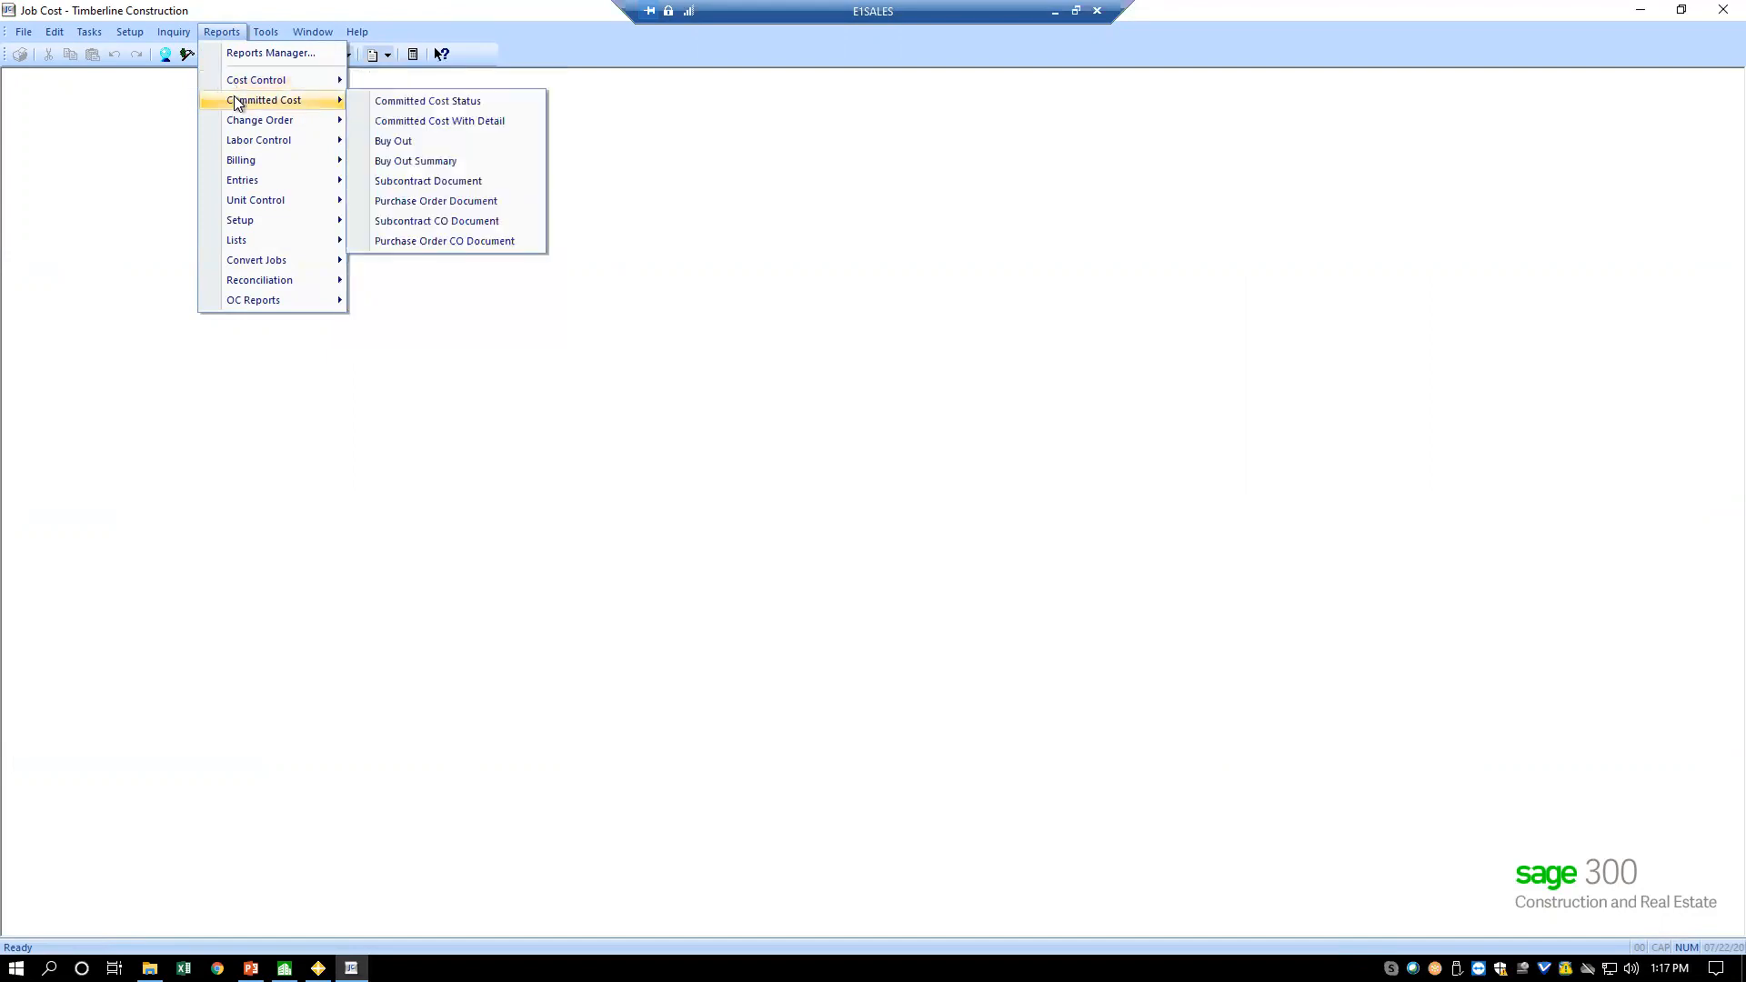
left_click(260, 54)
left_click(983, 461)
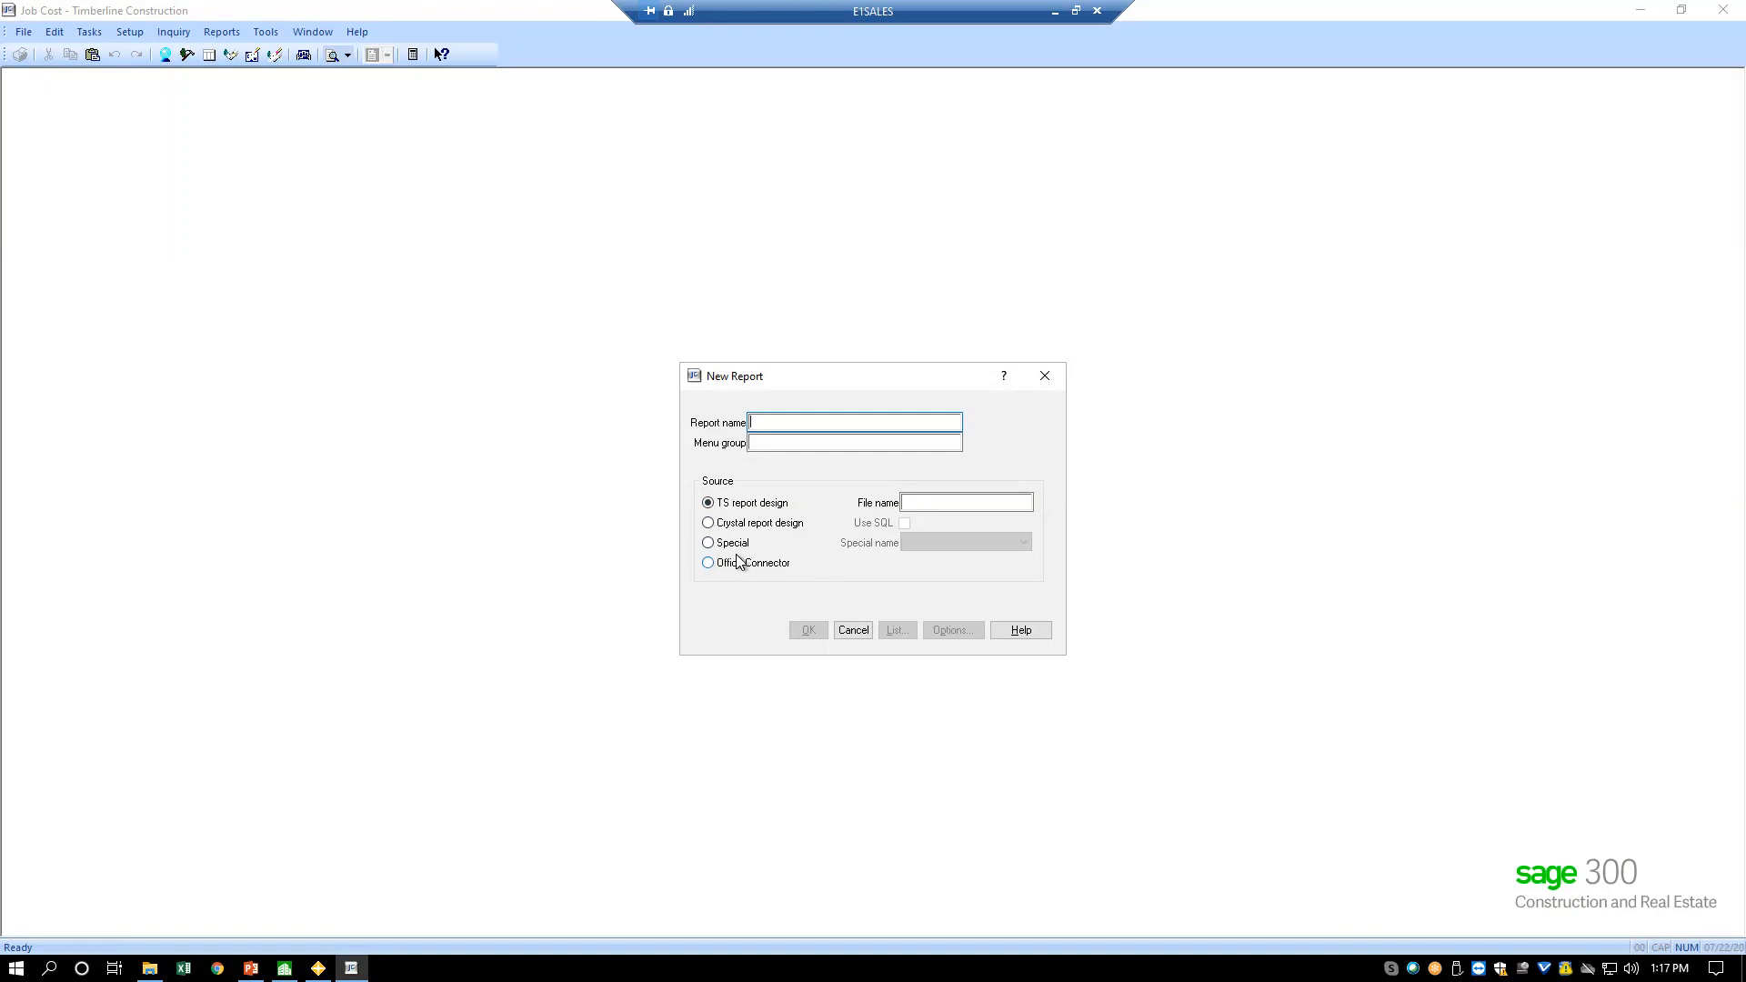
left_click(854, 631)
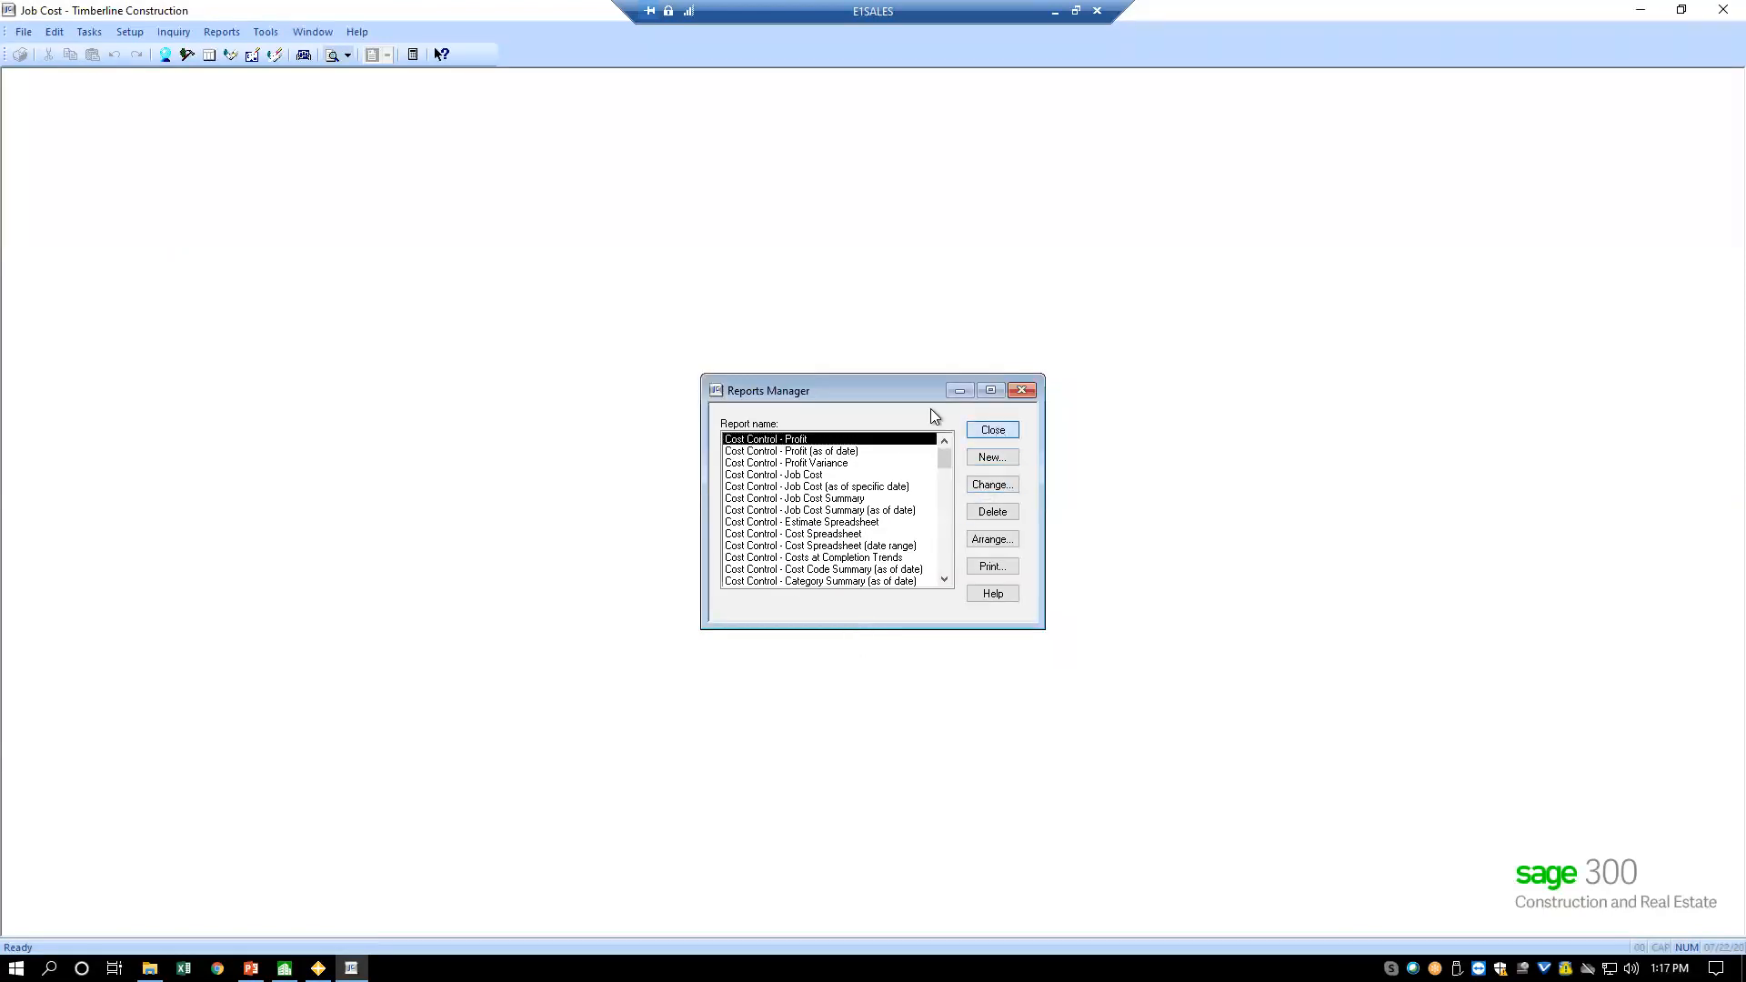
left_click(992, 429)
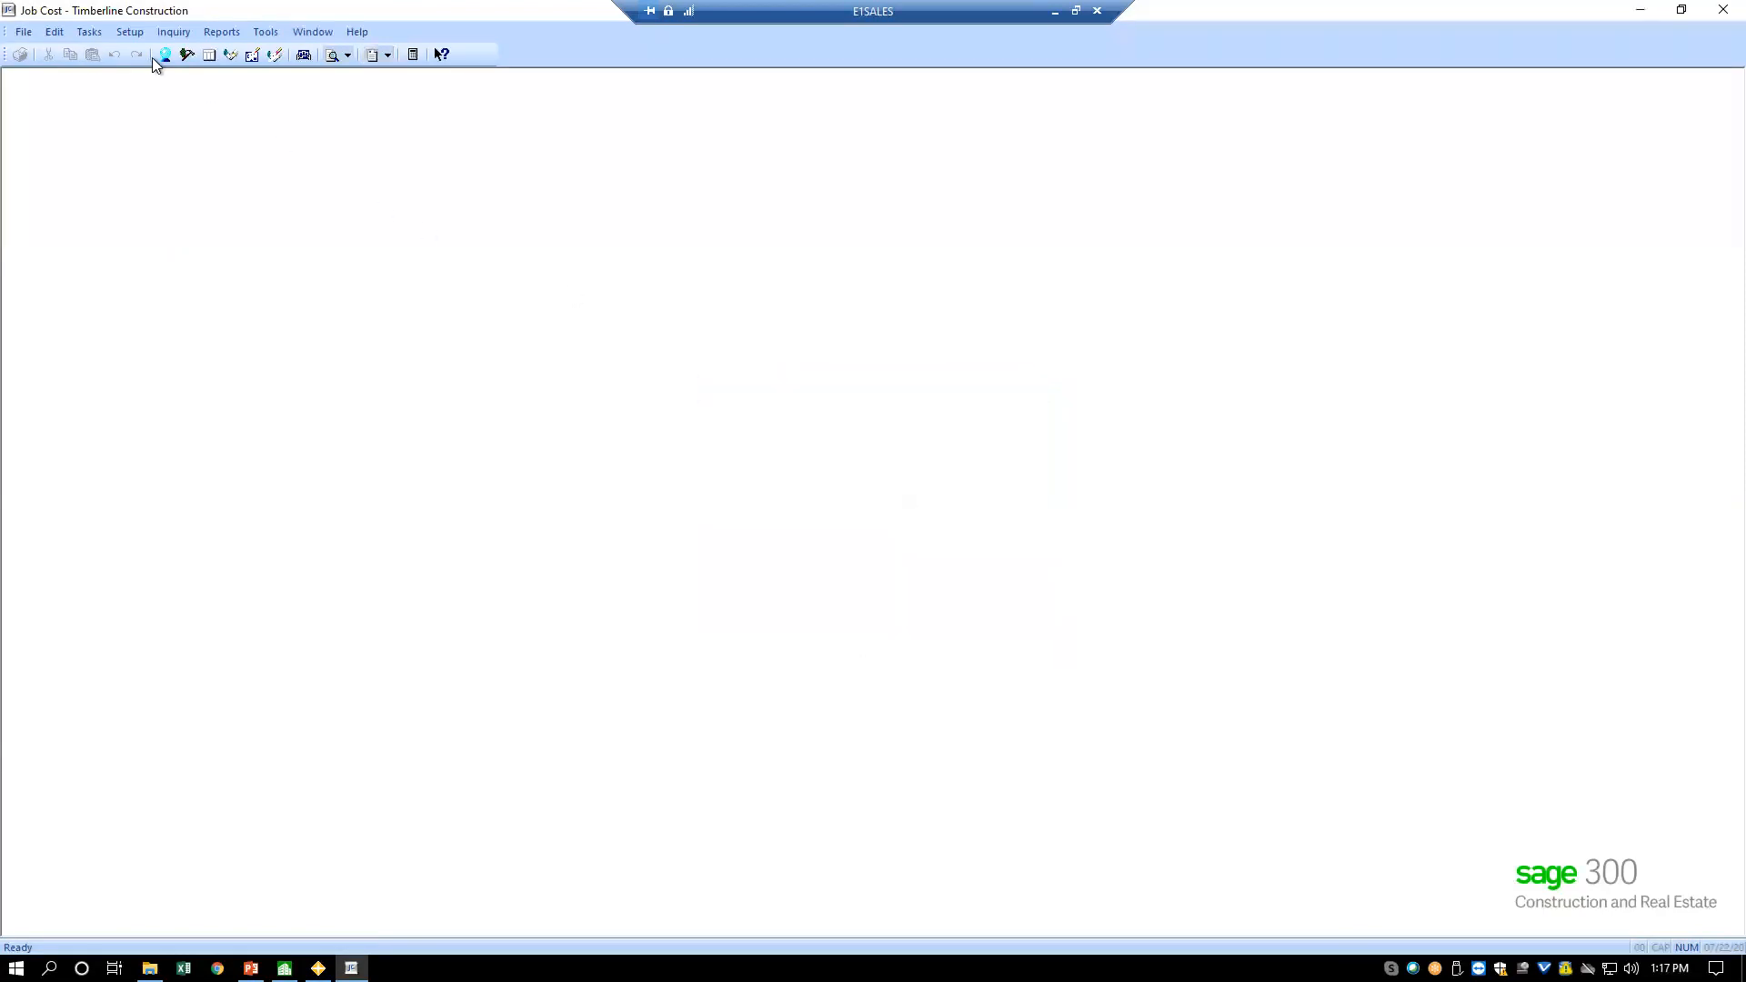
- Run the JC CTC report from the OC Reports group and show its Excel workbook full screen
left_click(216, 32)
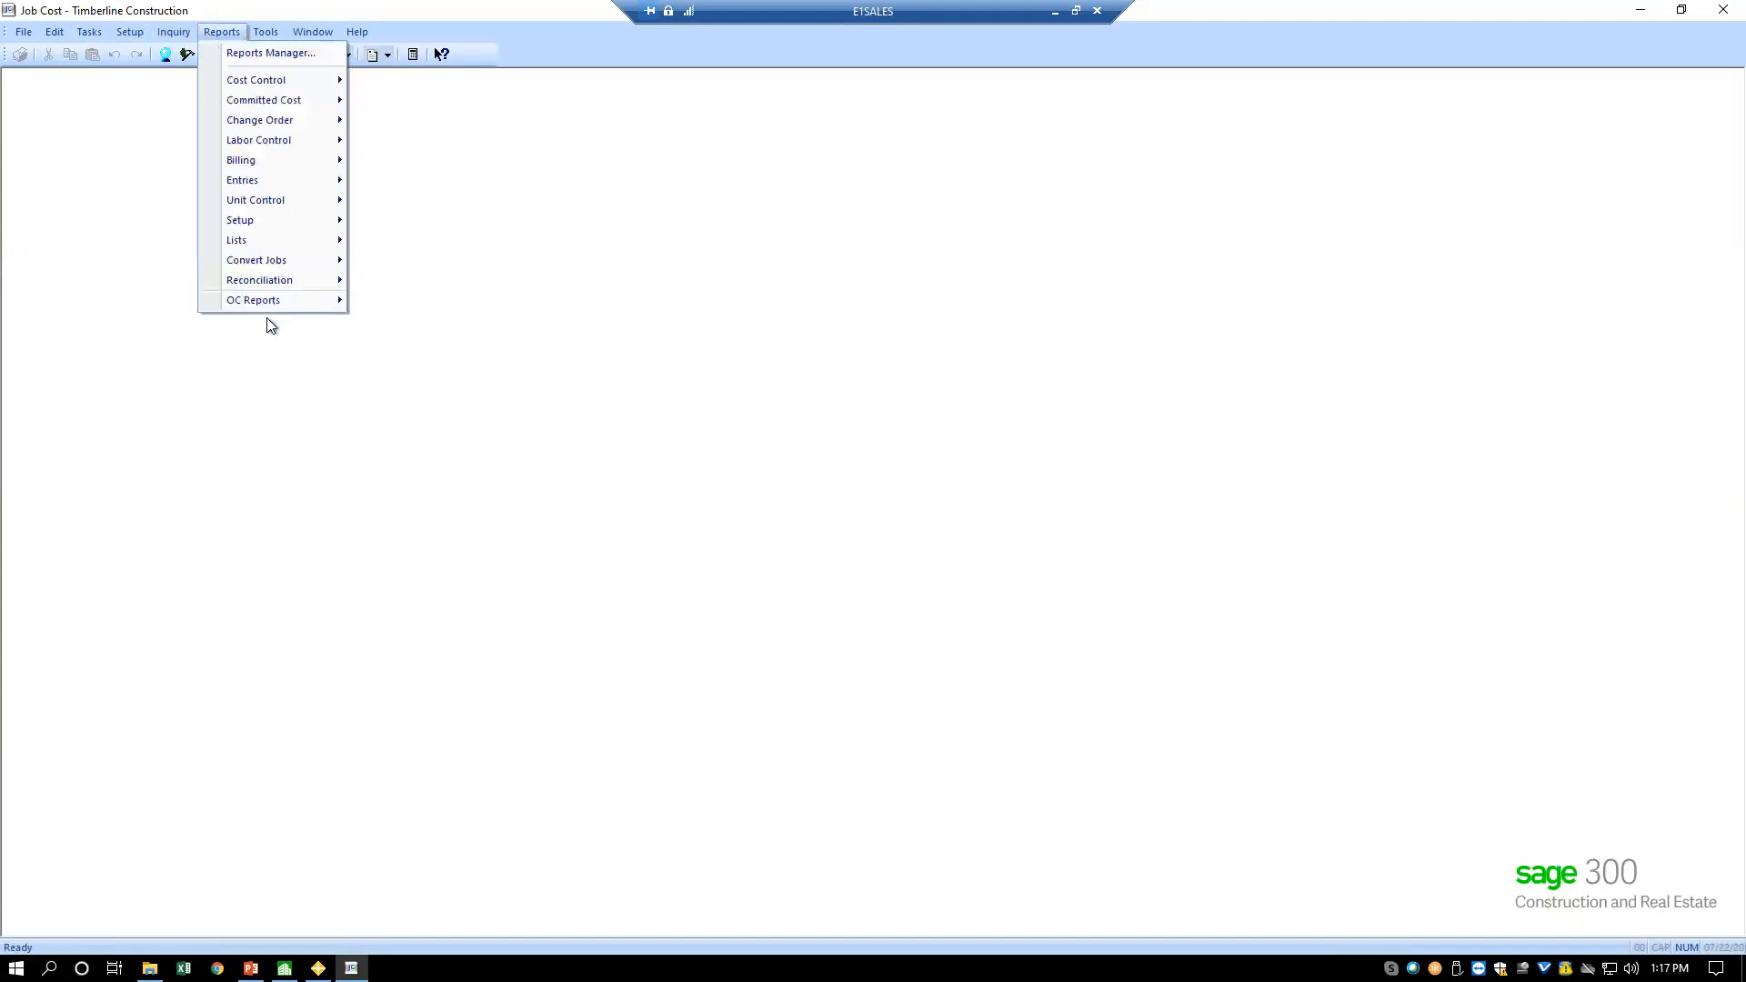
mouse_move(238, 303)
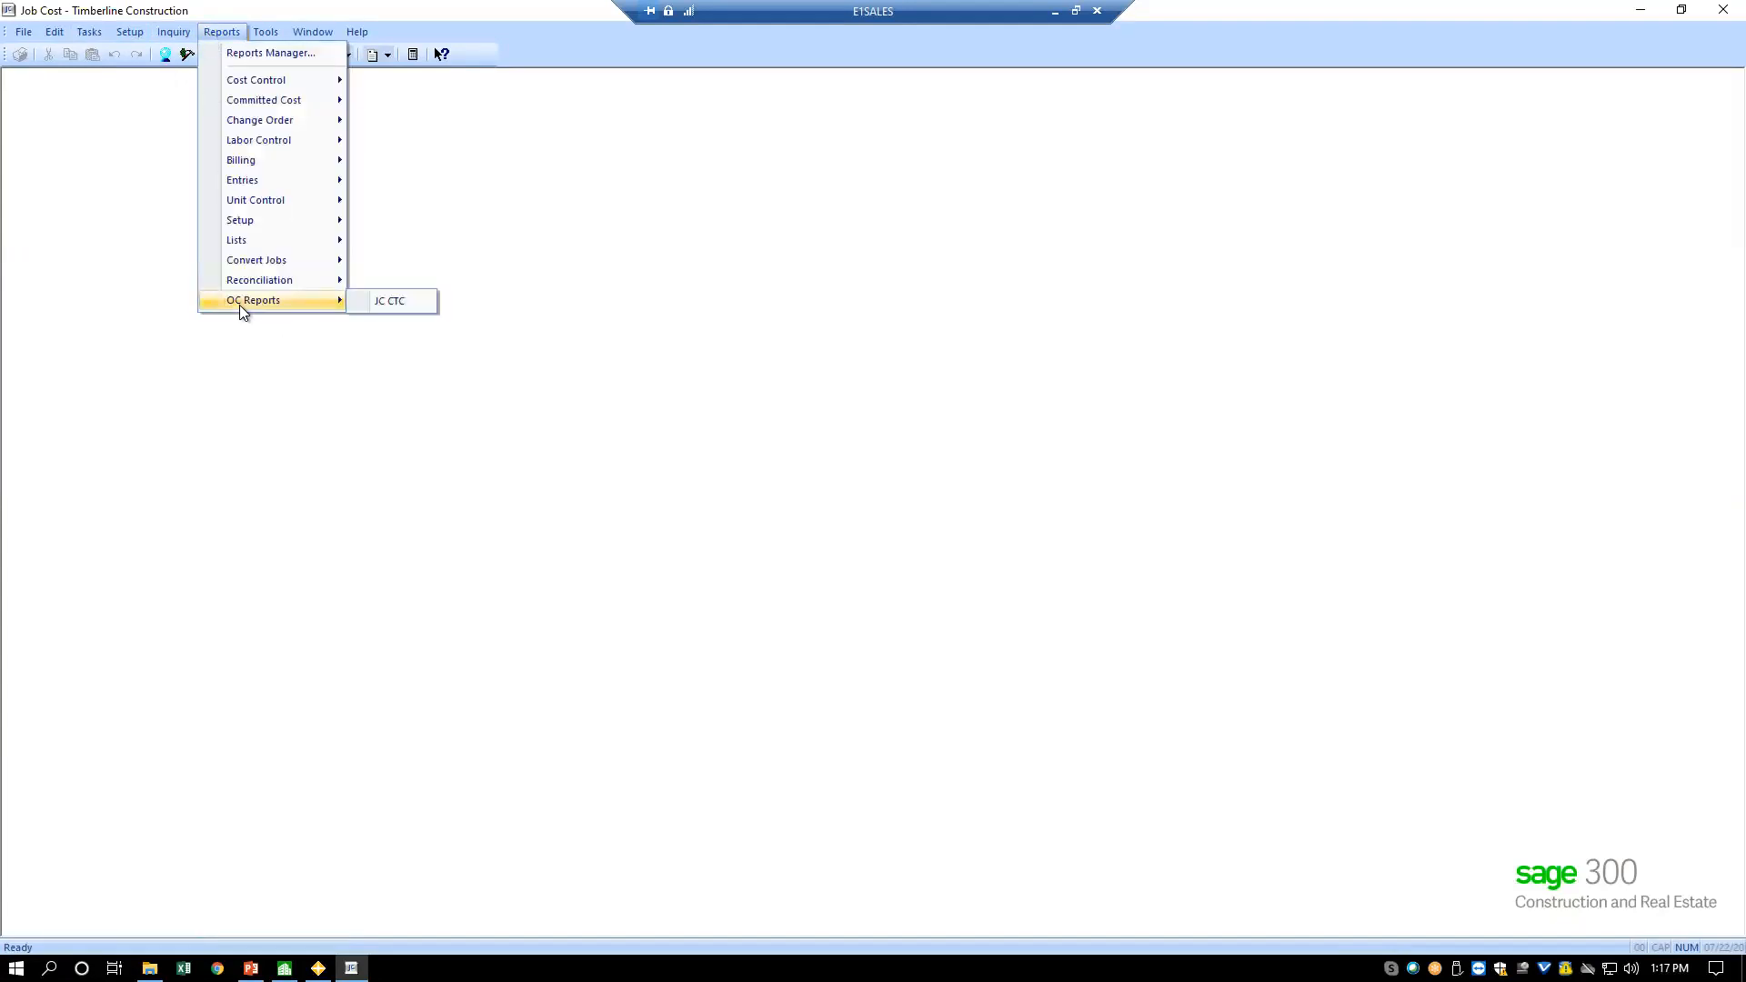
left_click(391, 303)
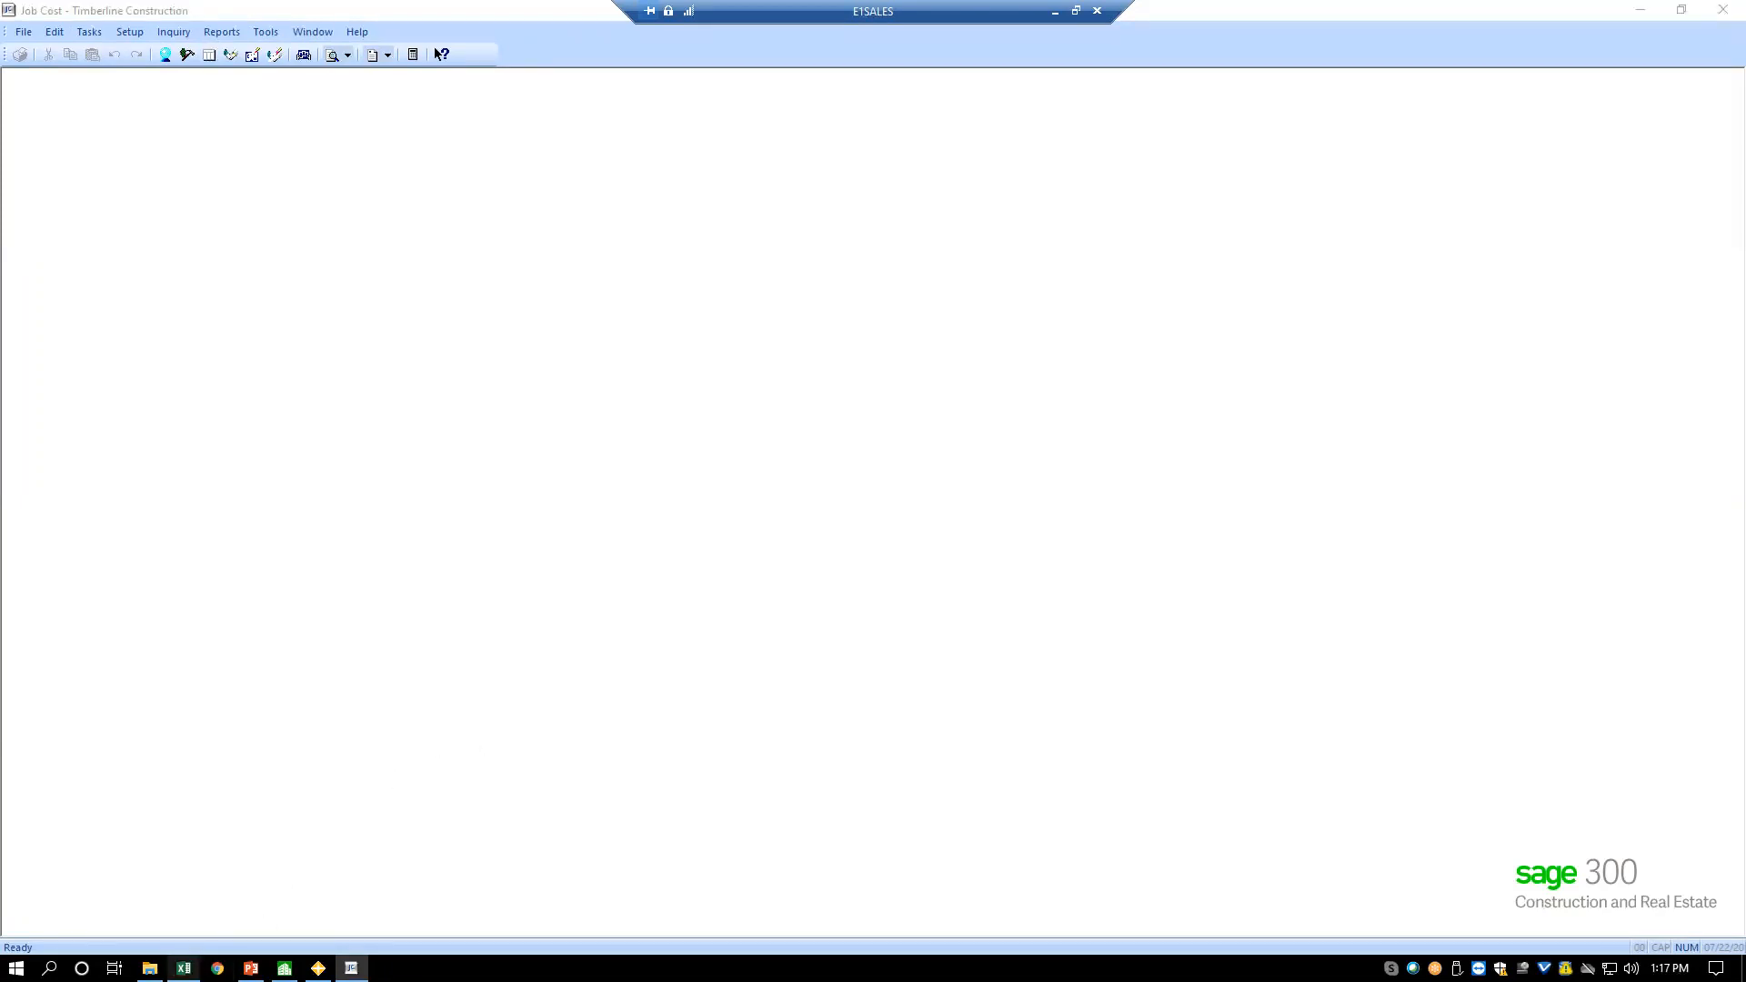
left_click(183, 969)
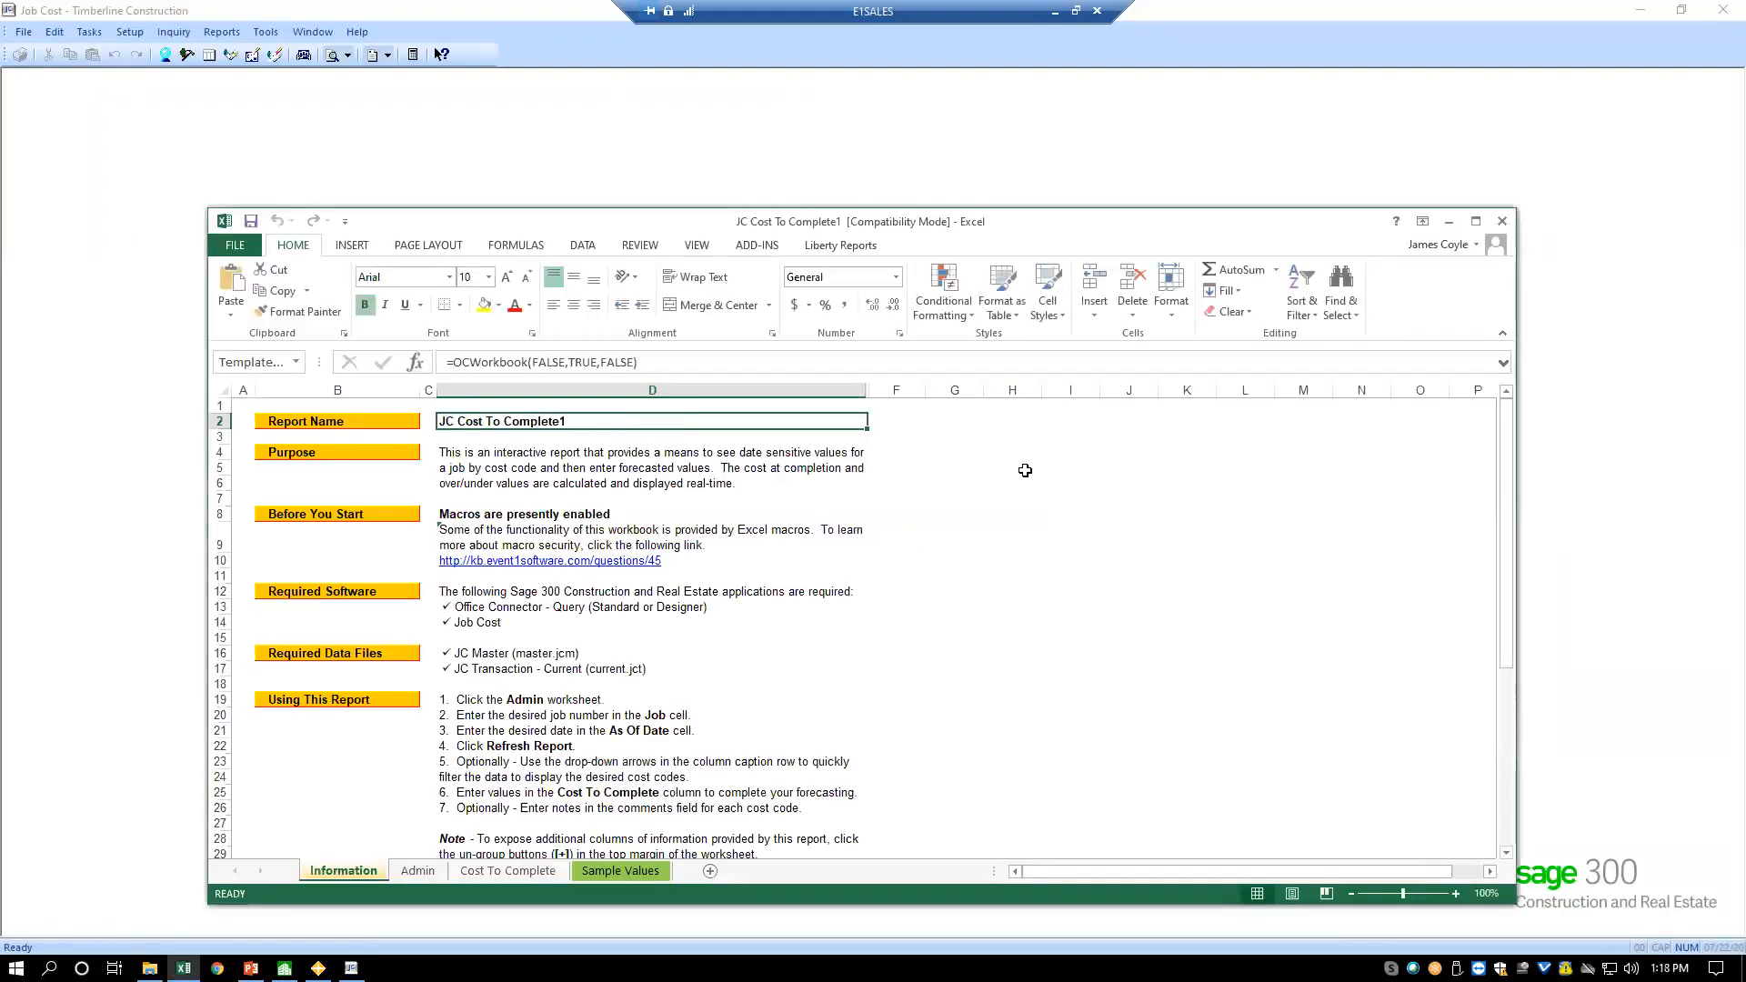
left_click(1475, 221)
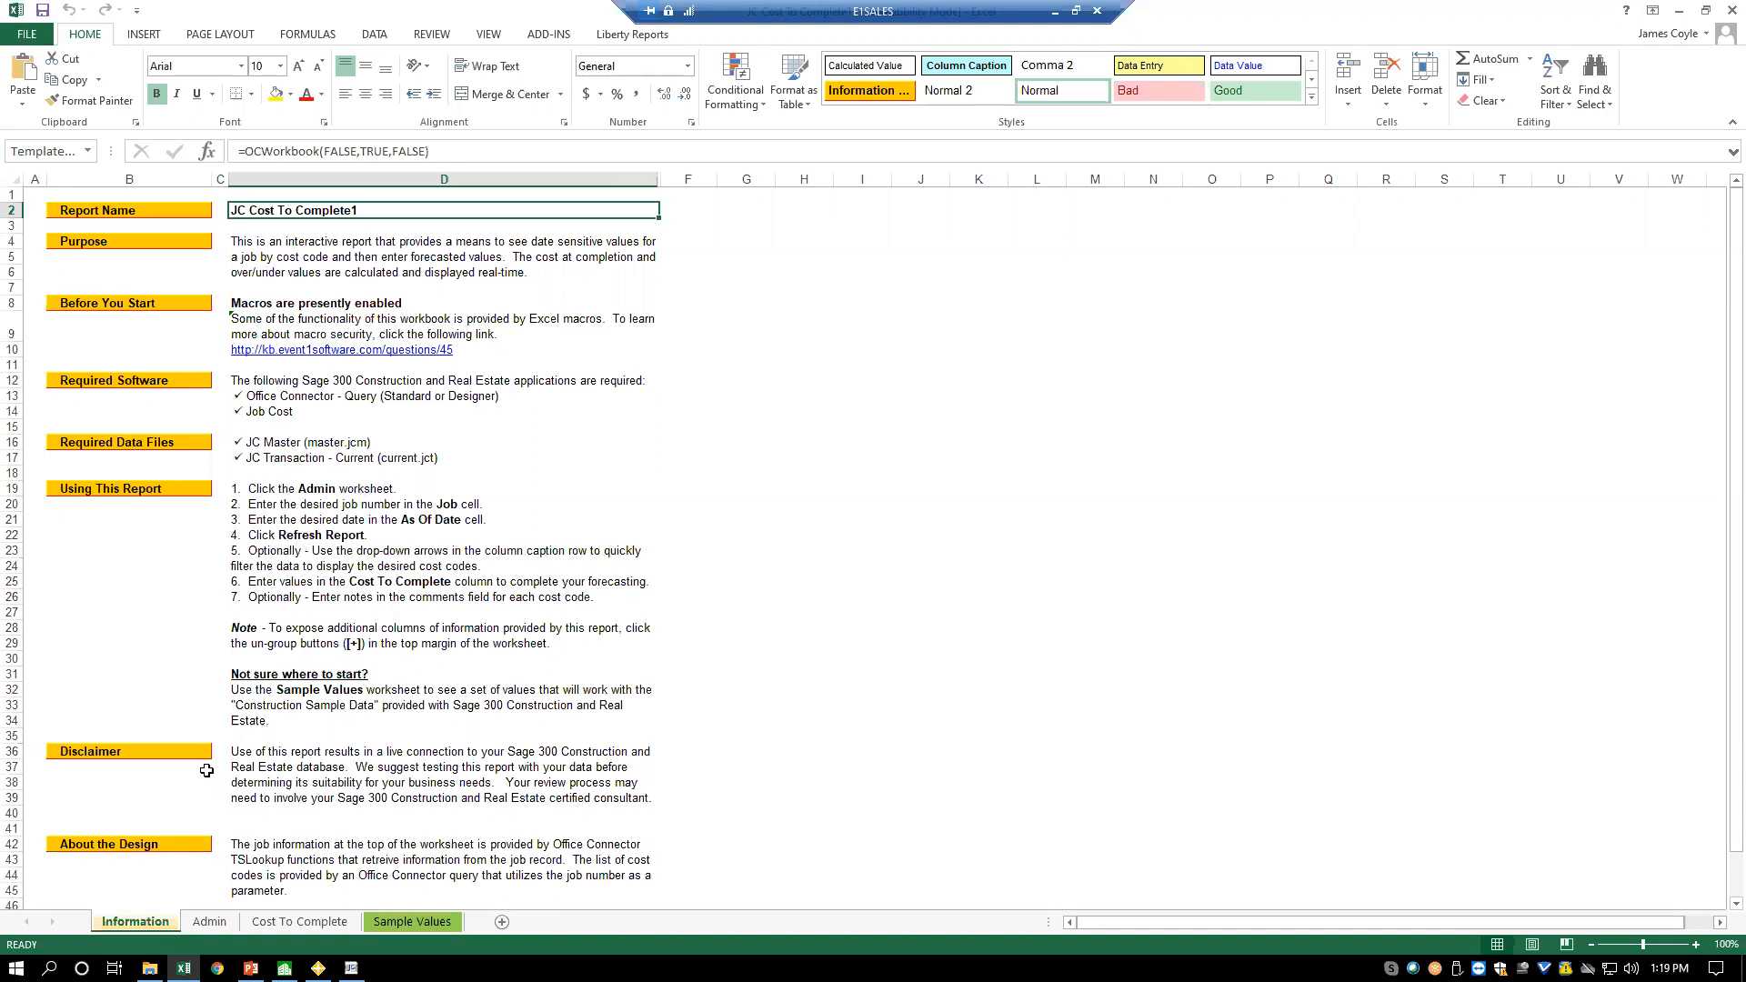
- Set the report parameters on the Admin sheet to job number 03-001 and as-of date 5/31/2018, and refresh the report
left_click(222, 924)
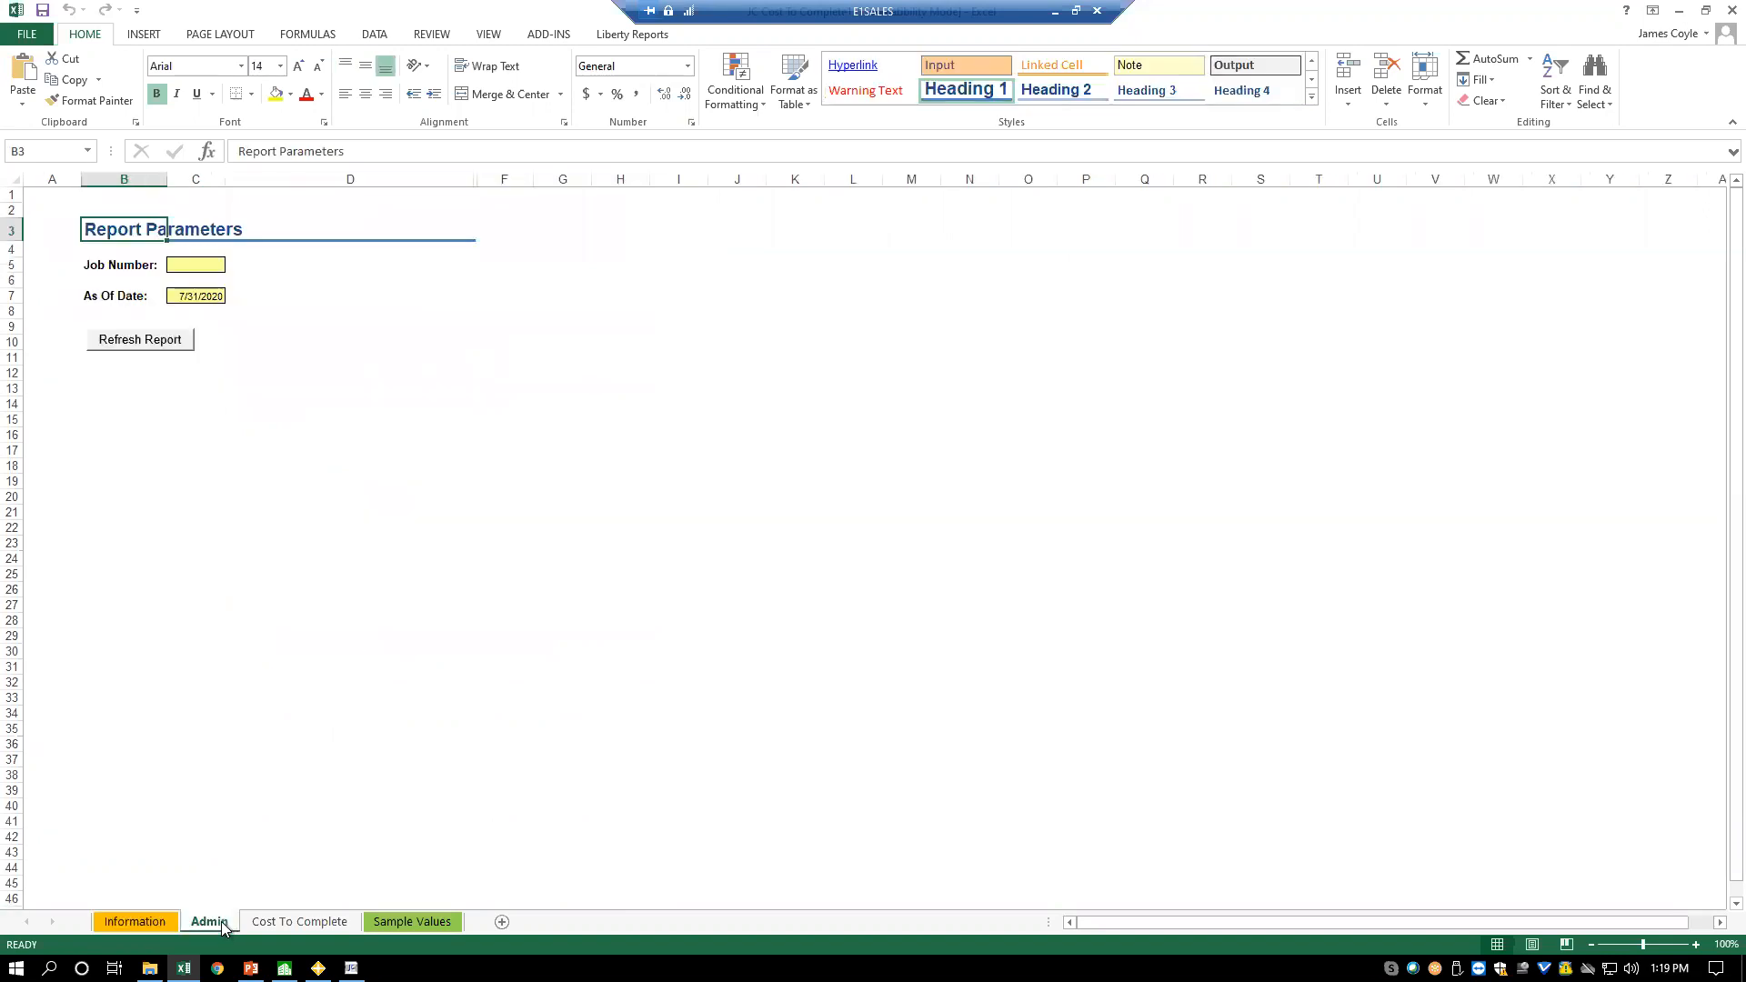
left_click(196, 264)
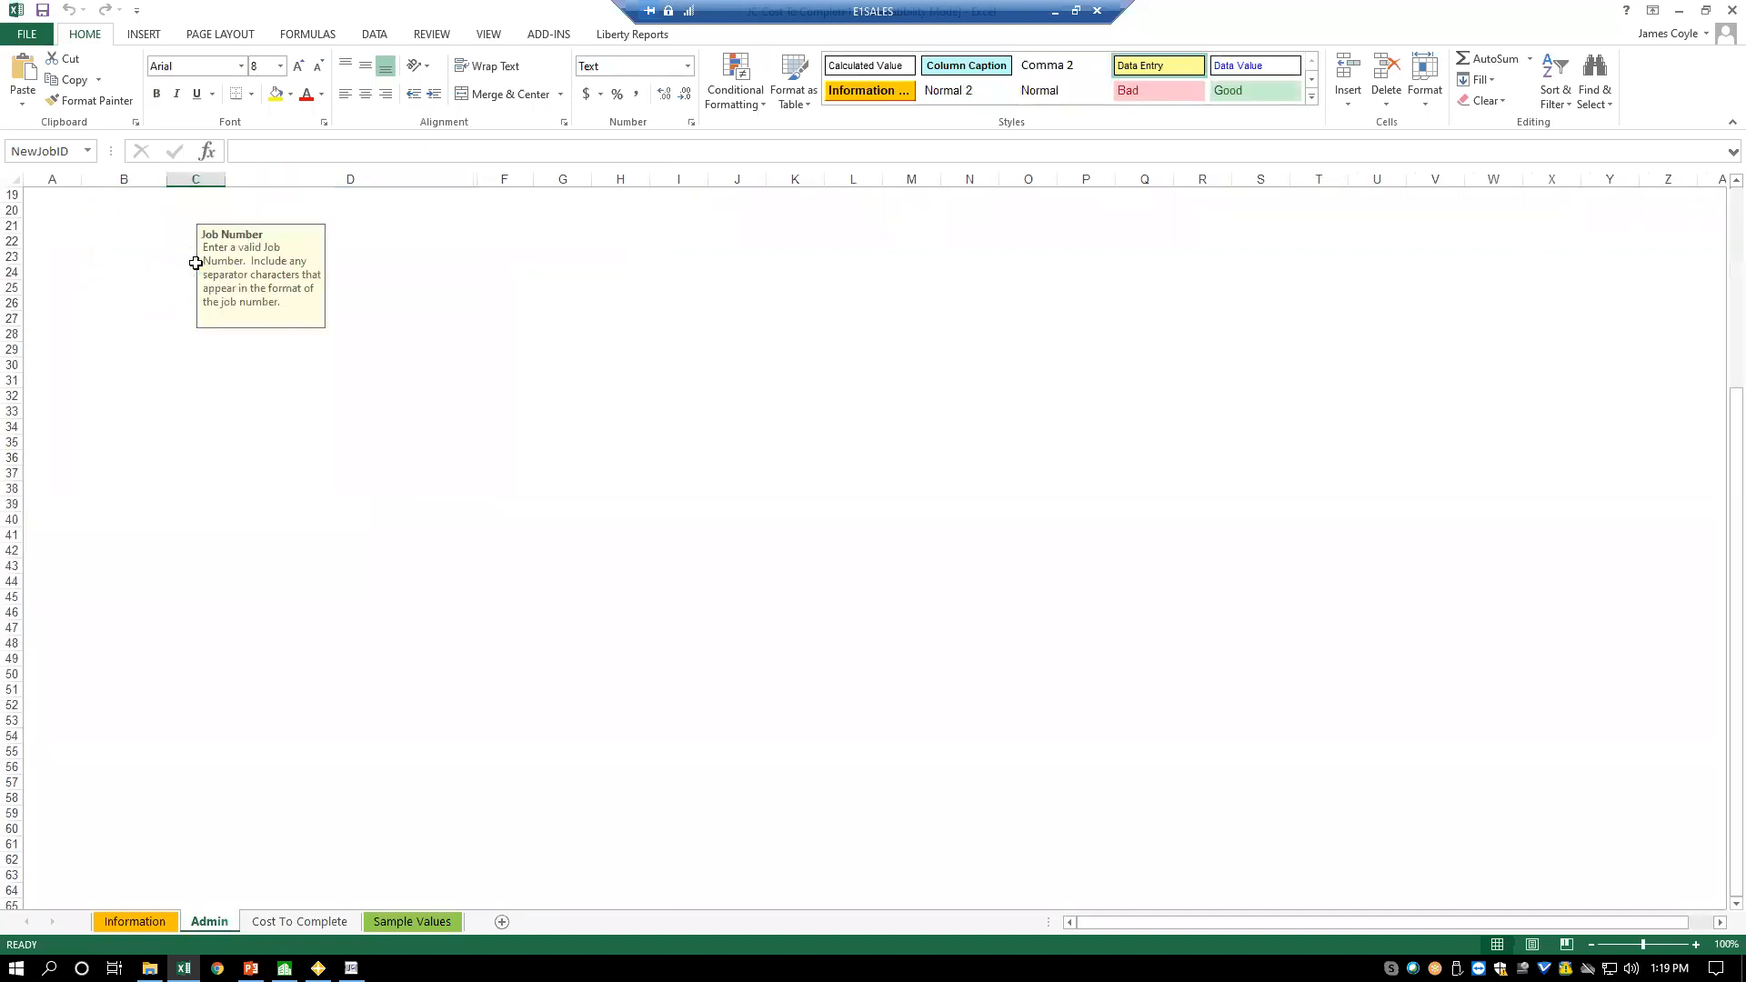
type("03-001")
key("Return")
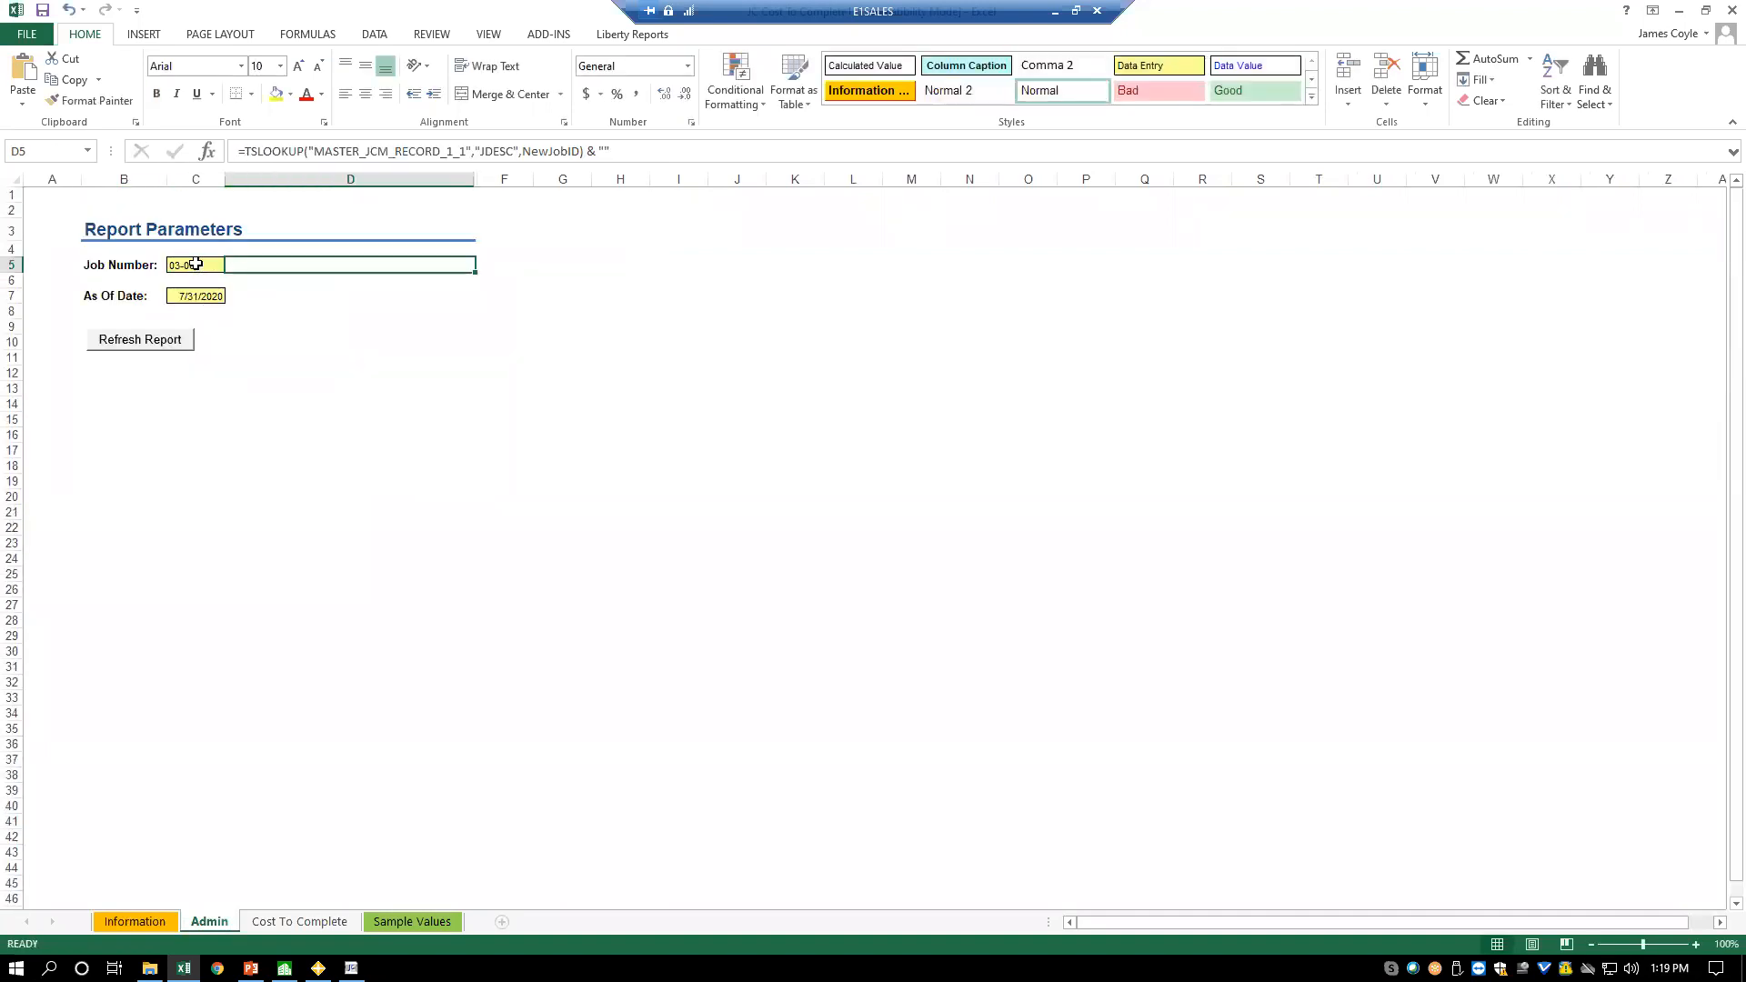
left_click(196, 295)
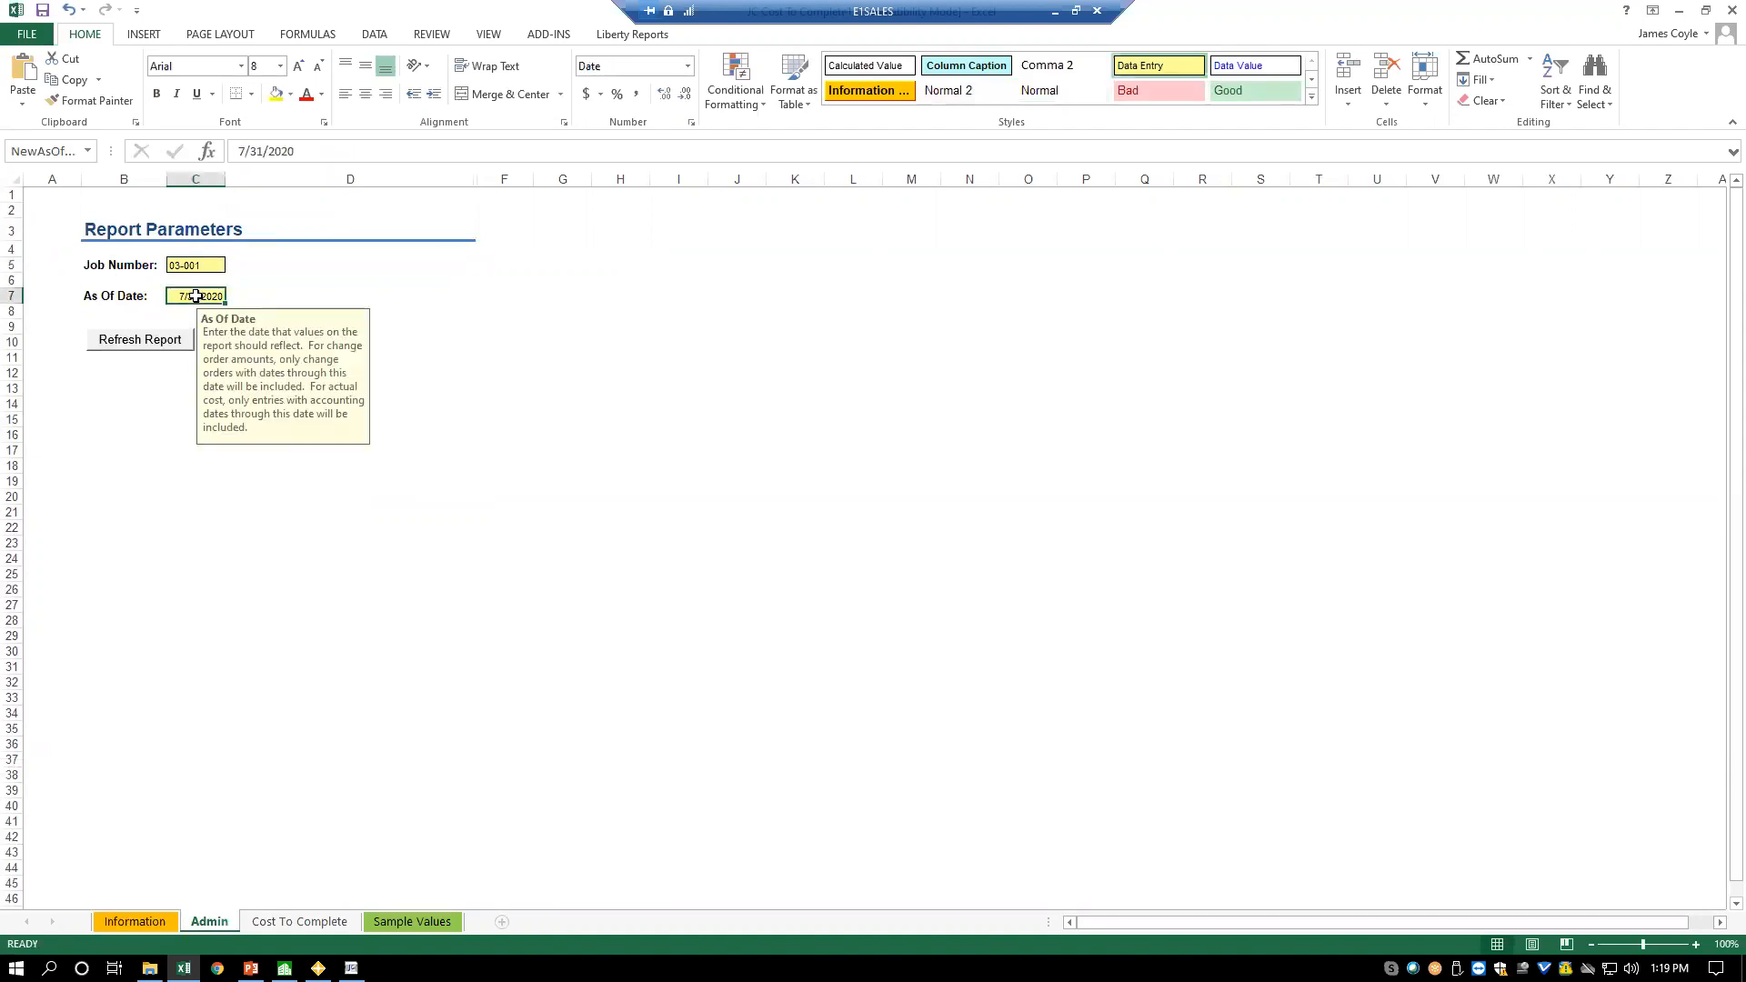
type("5/31/2018")
key("Tab")
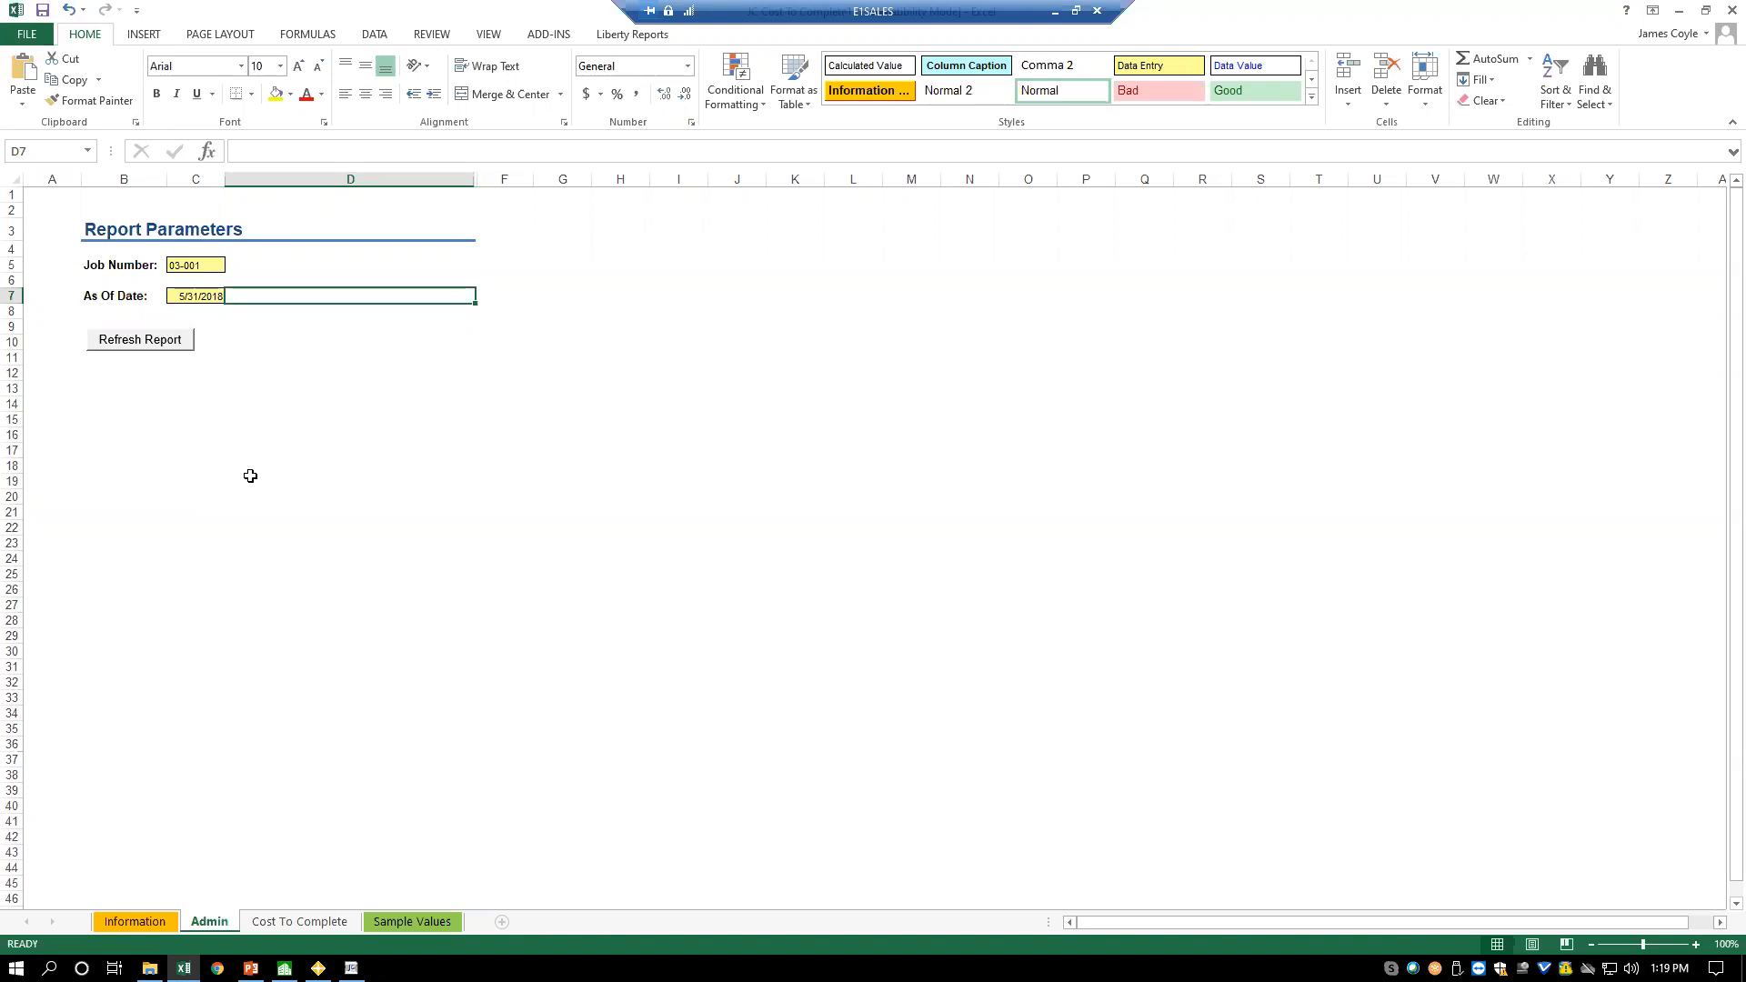
left_click(134, 342)
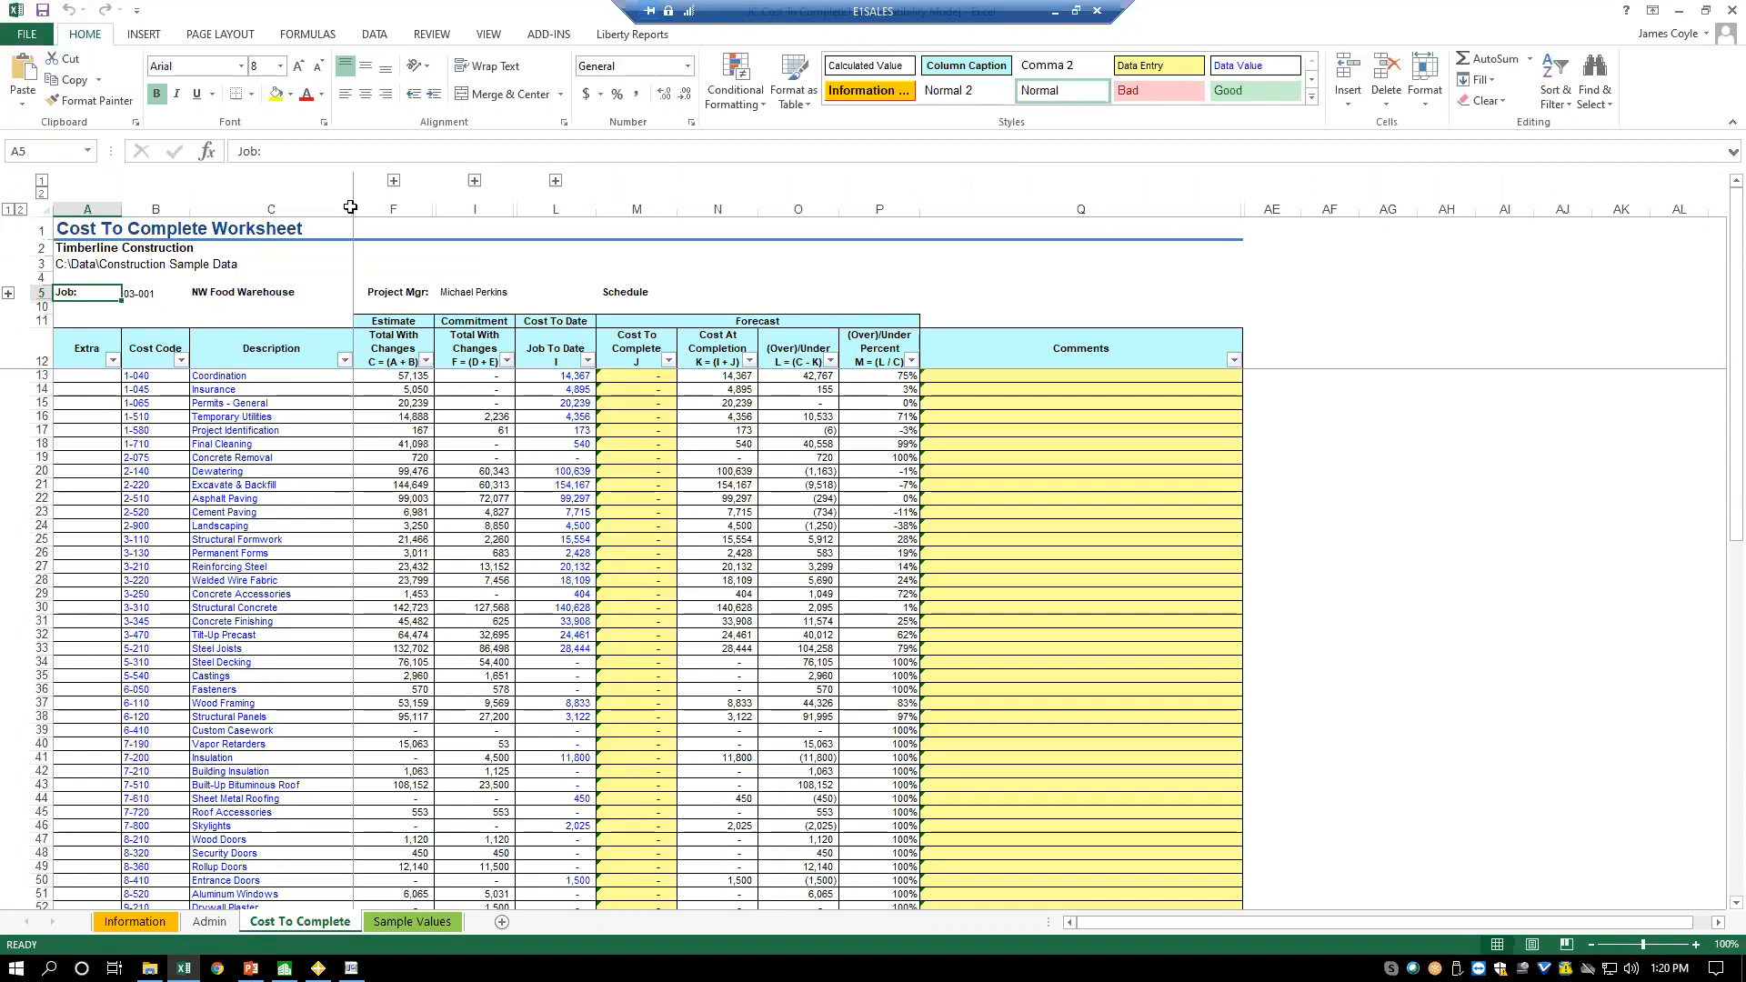
- Expand the grouped detail columns under Estimate, Commitment and Cost To Date on the worksheet
left_click(393, 181)
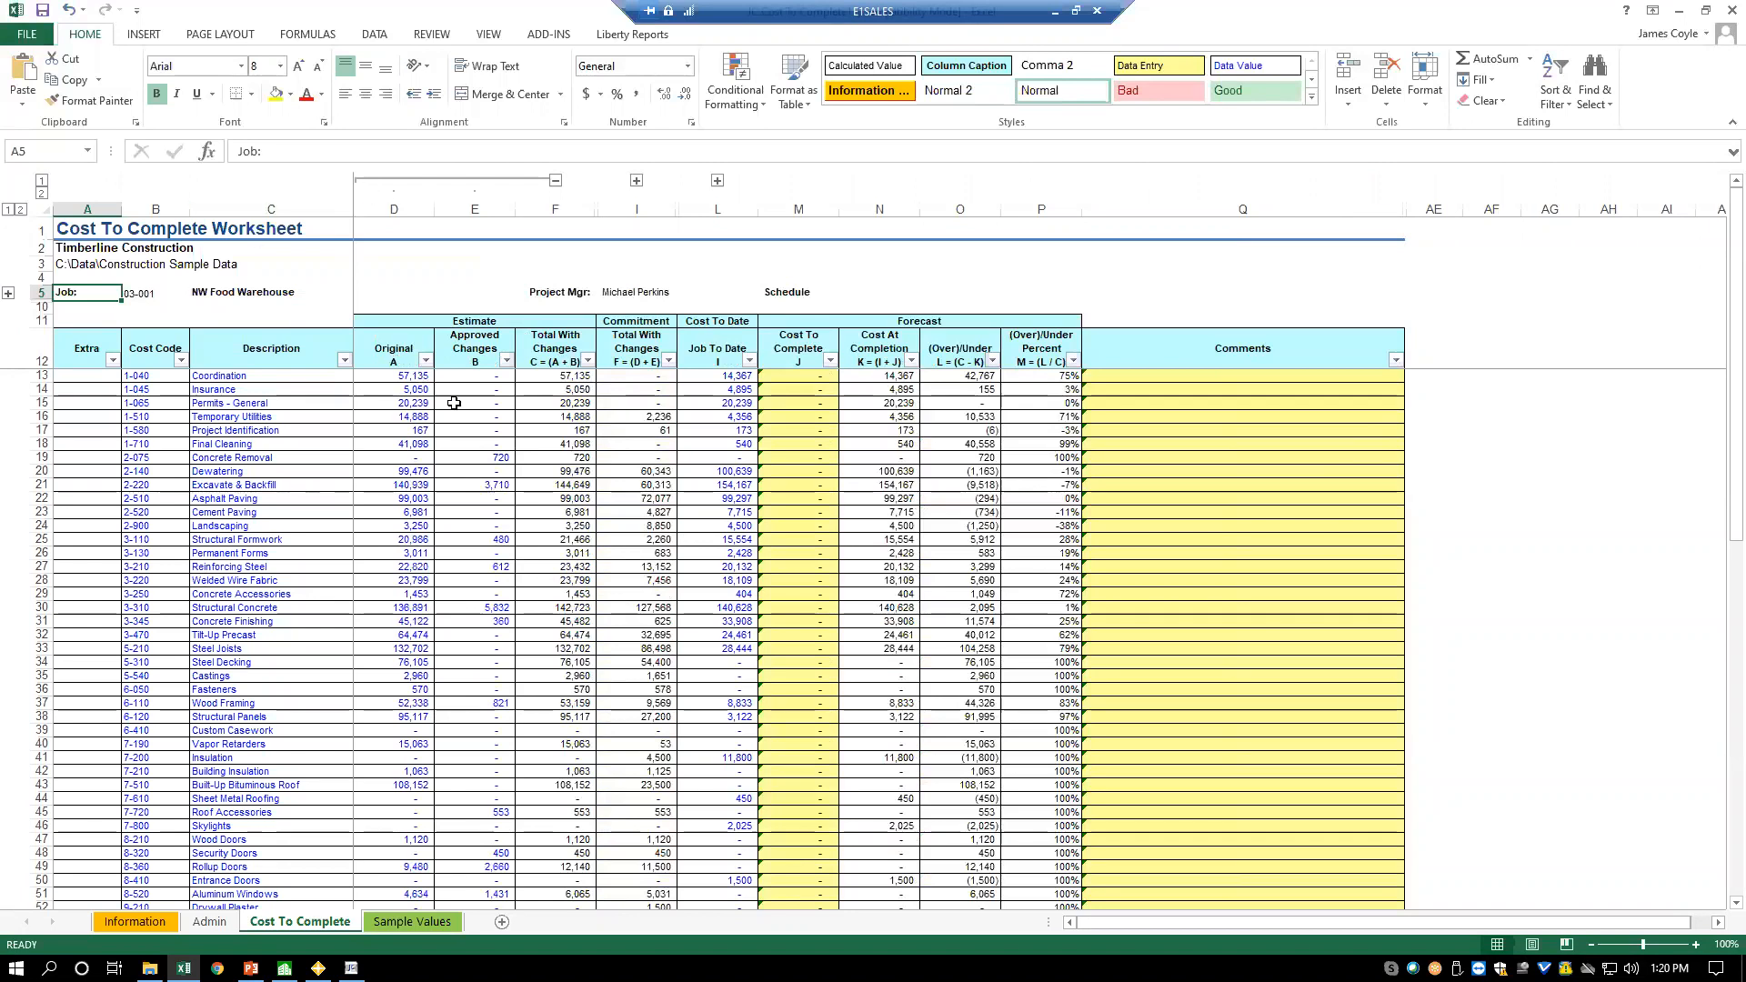
left_click(636, 181)
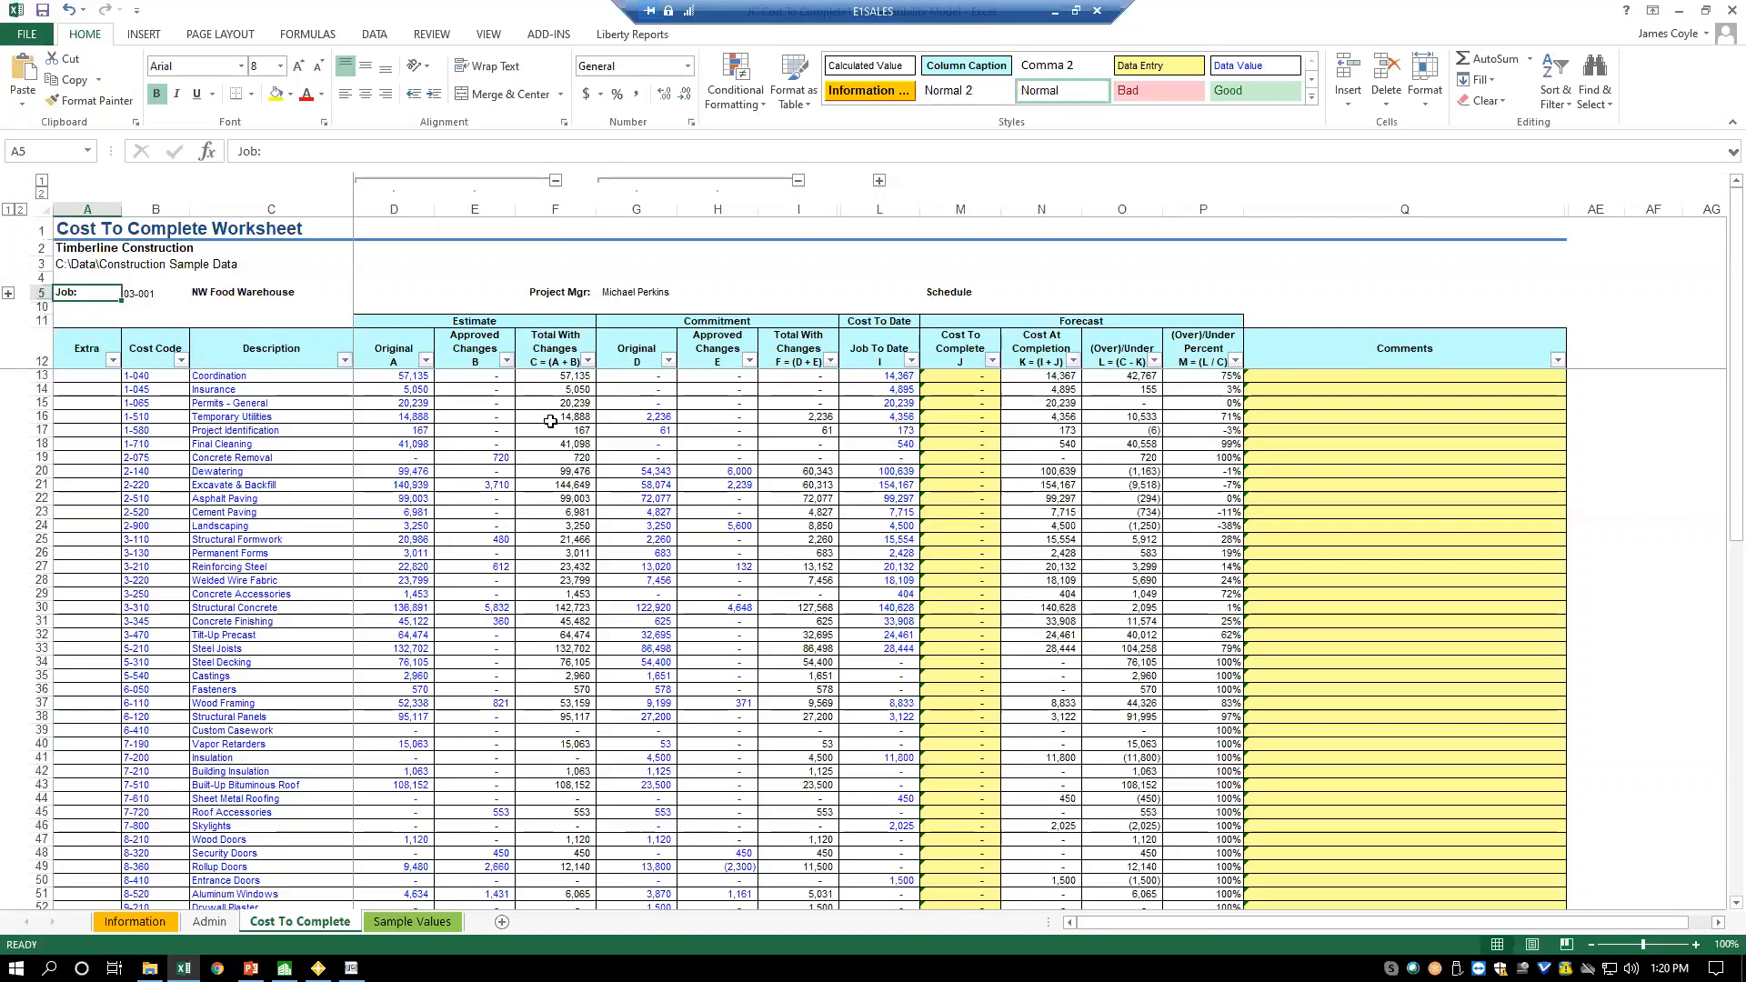
left_click(182, 360)
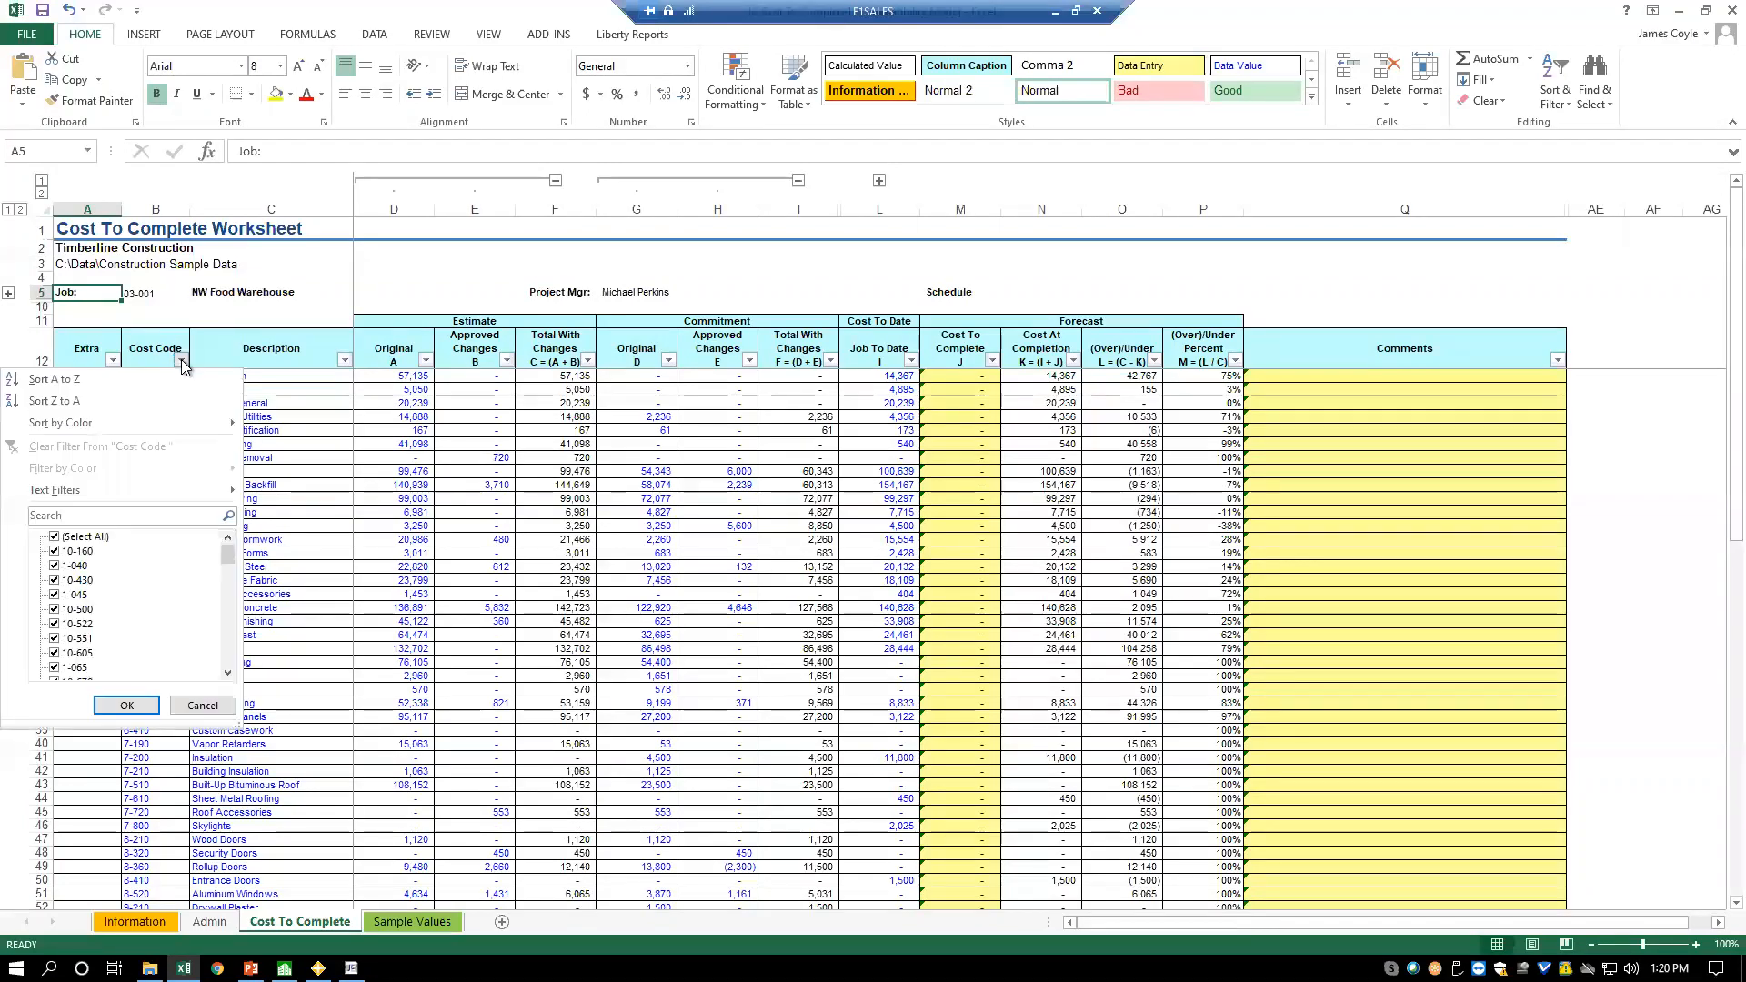
left_click(182, 360)
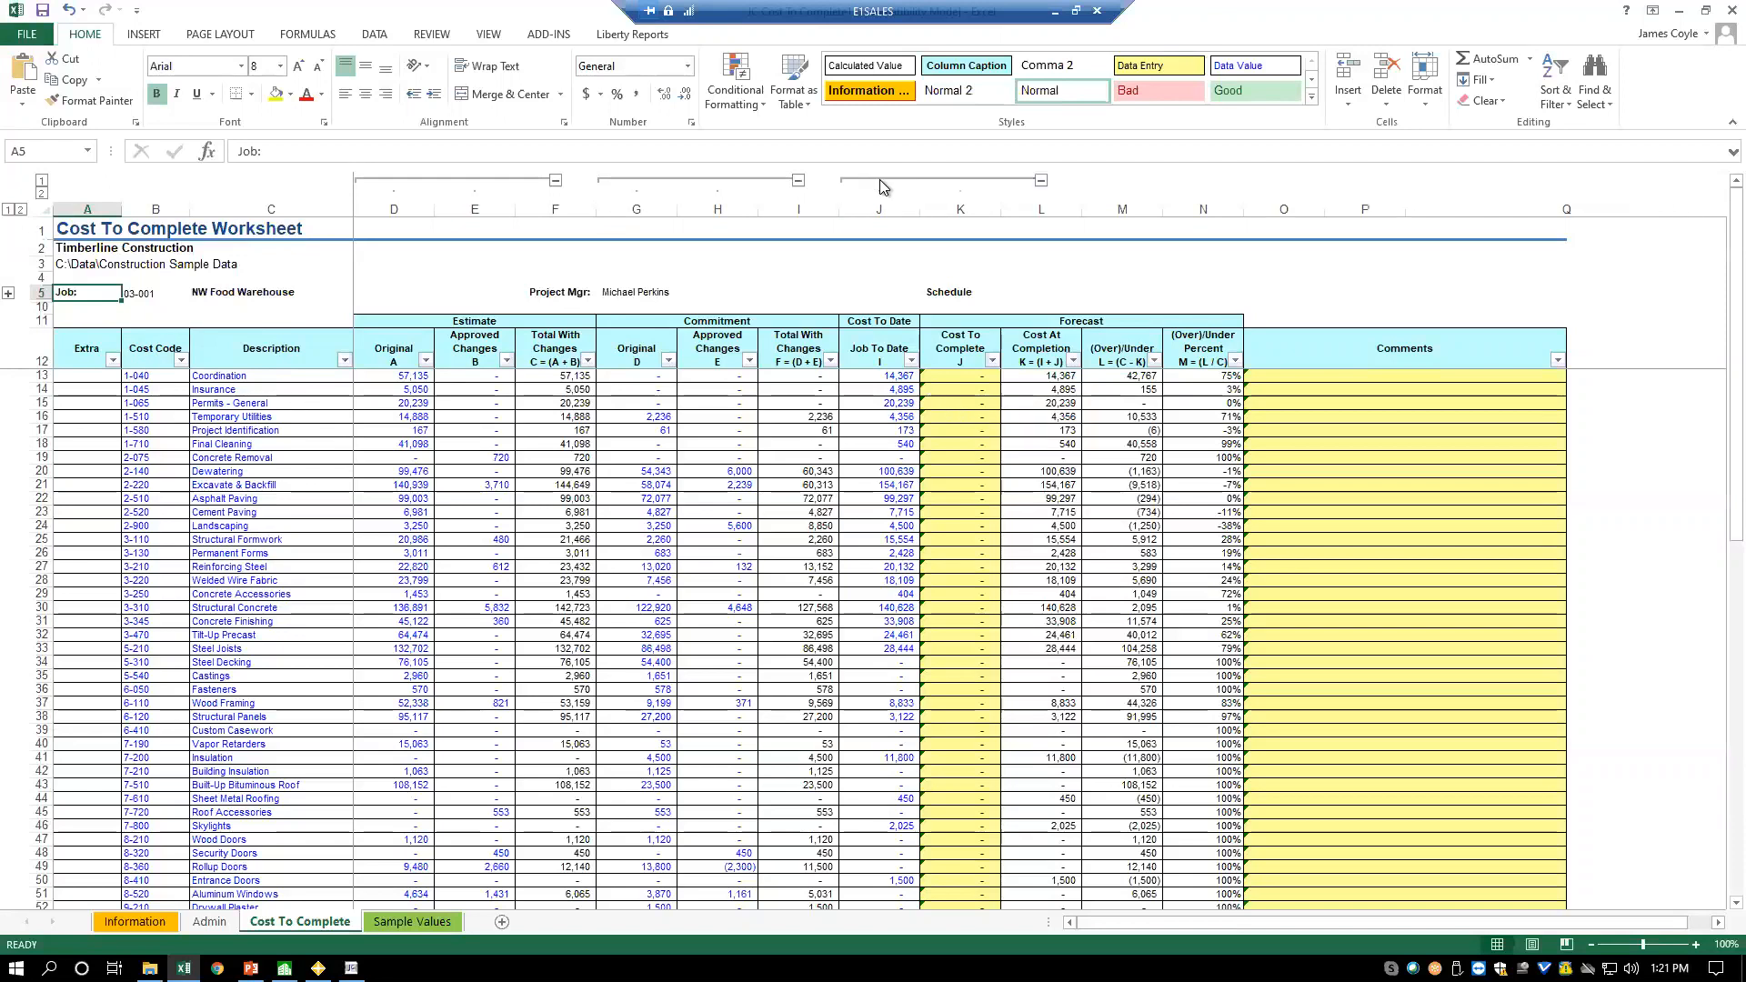
left_click(880, 180)
- Enter a cost to complete of 45000 and the comment "asdfa" for cost code 1-040 Coordination
left_click(1125, 381)
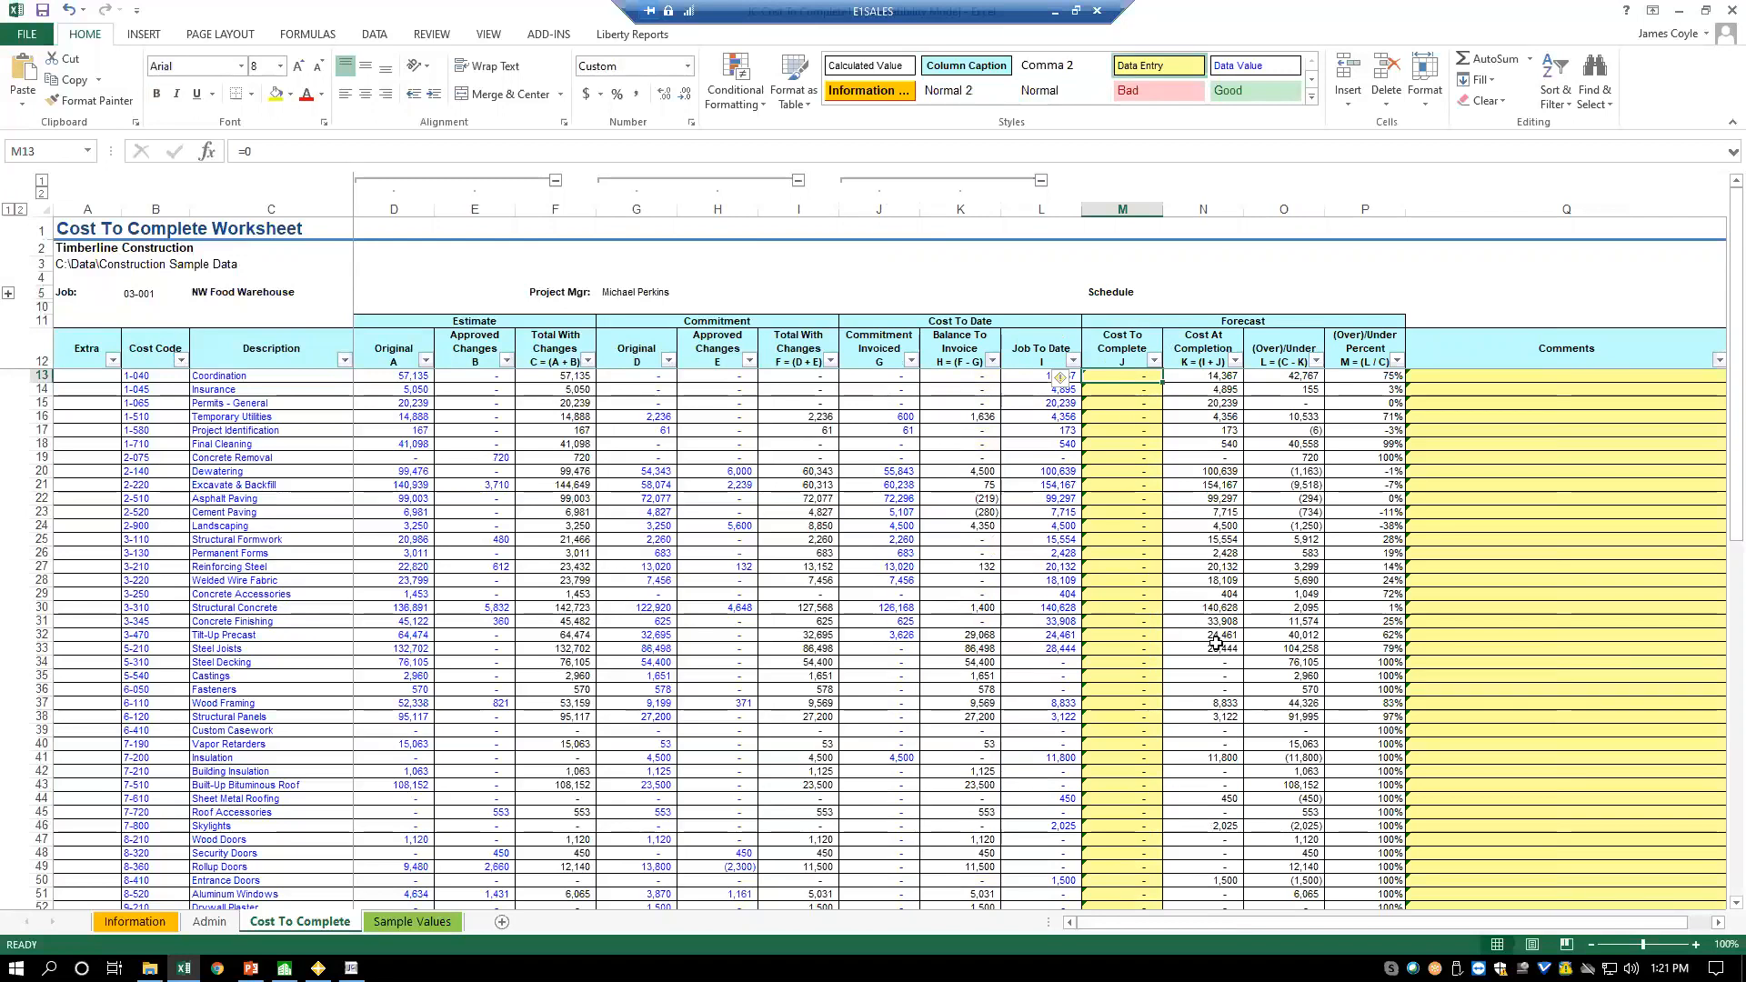
type("45000")
key("Return")
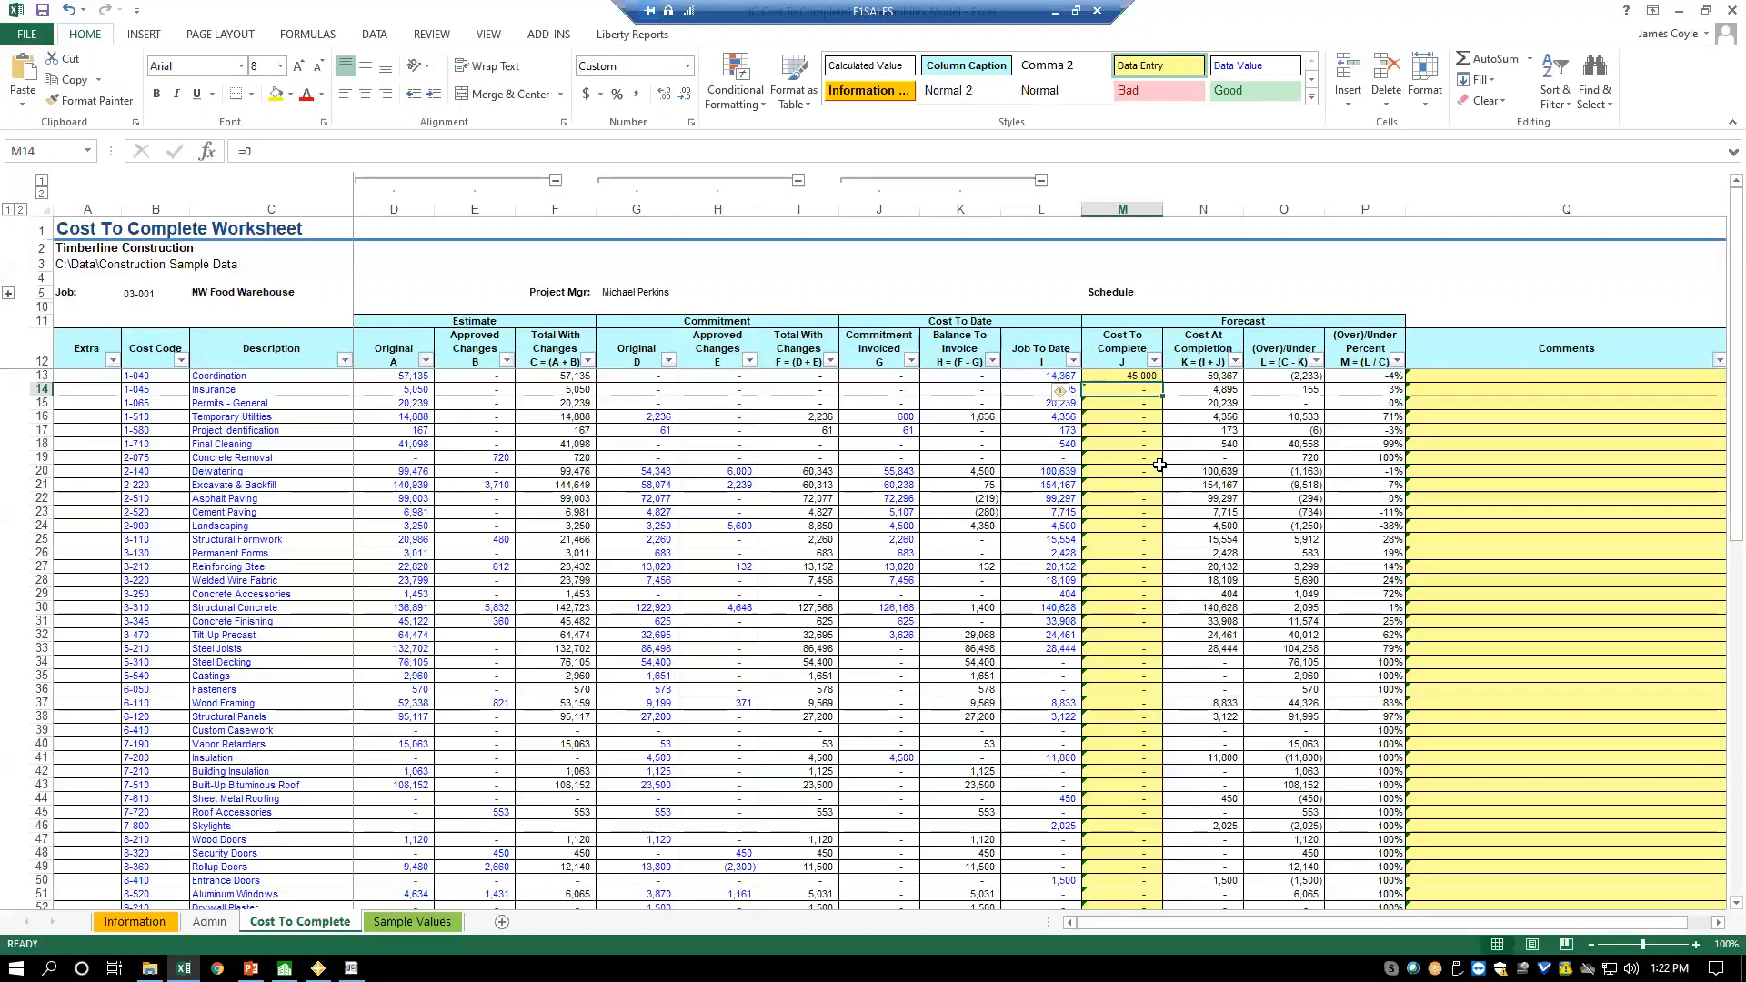
left_click(1443, 378)
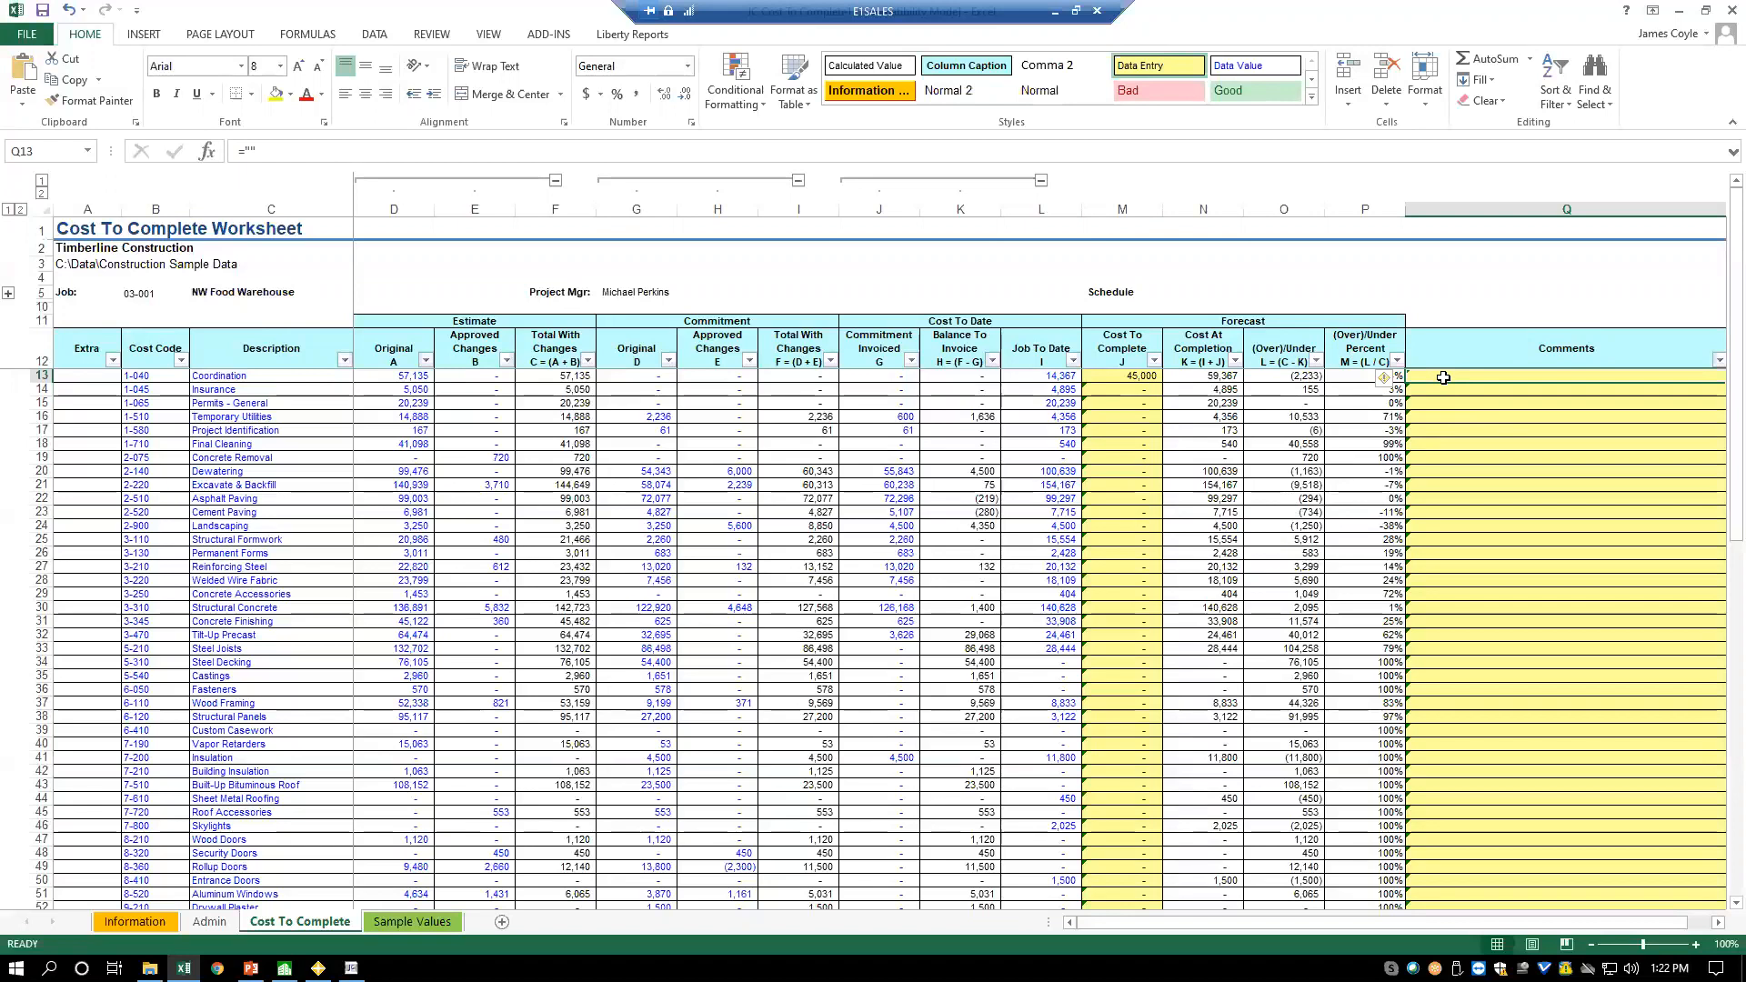
type("asdfa")
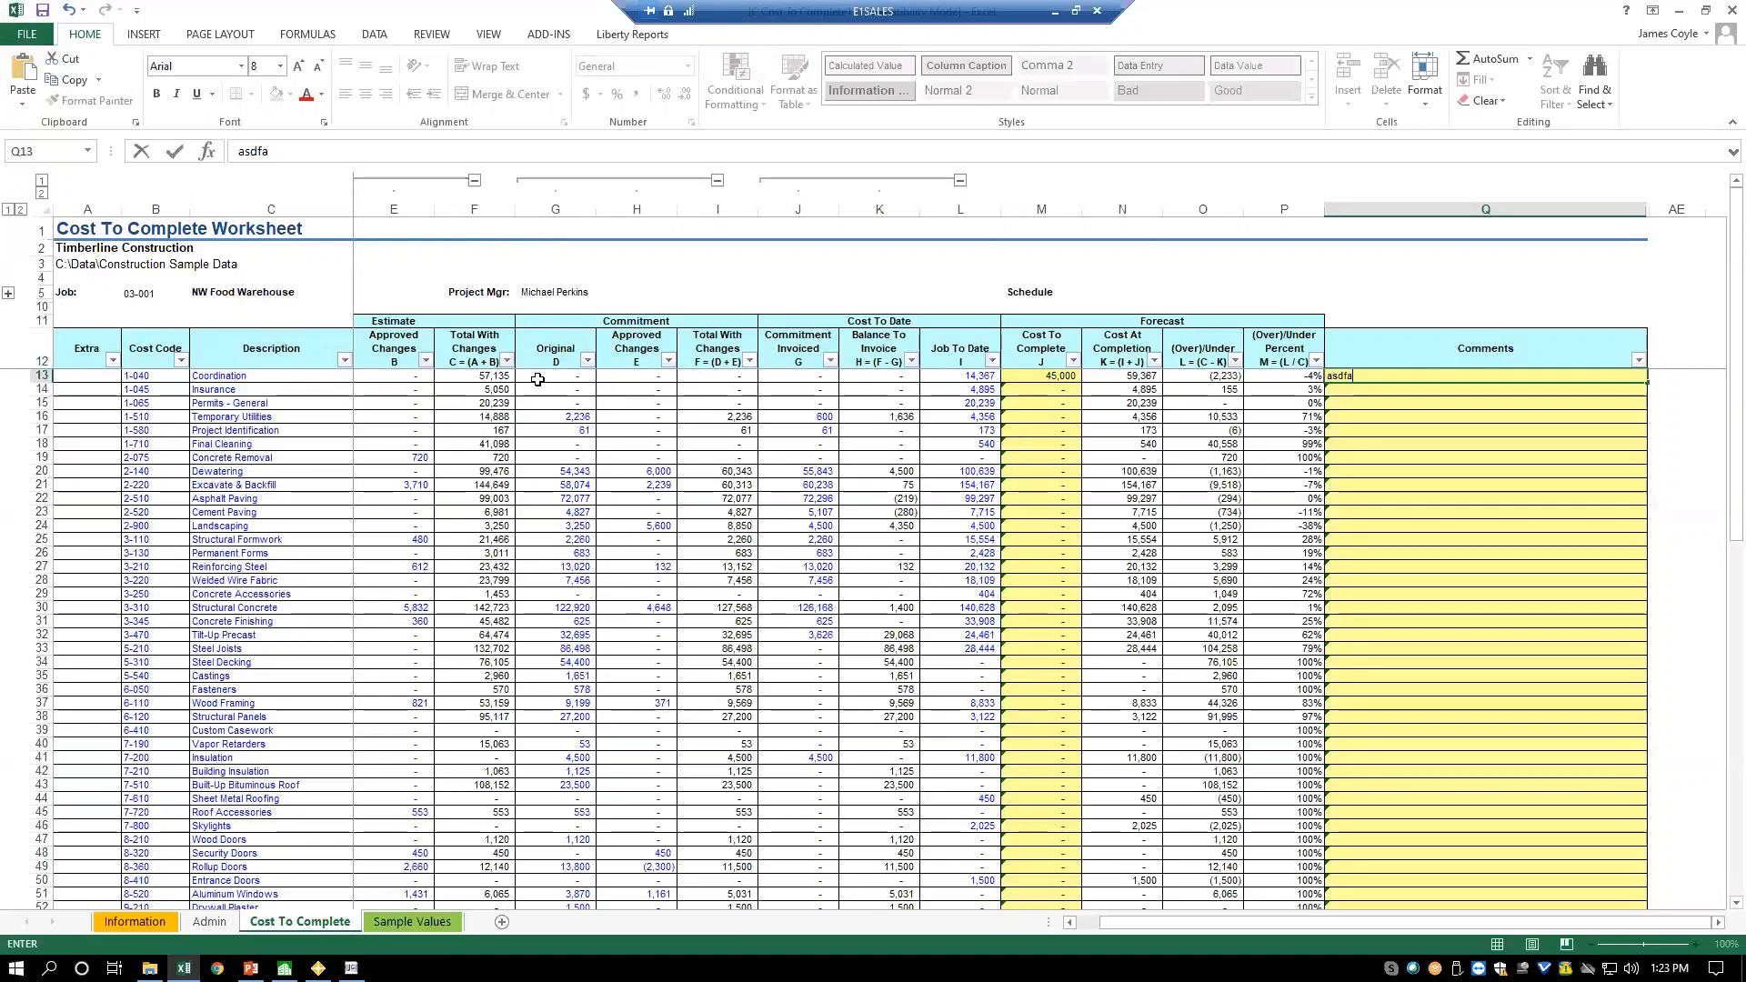
- Insert a column before the Estimate's Total With Changes column and title it "CO Not in Sage"
left_click(502, 209)
right_click(502, 211)
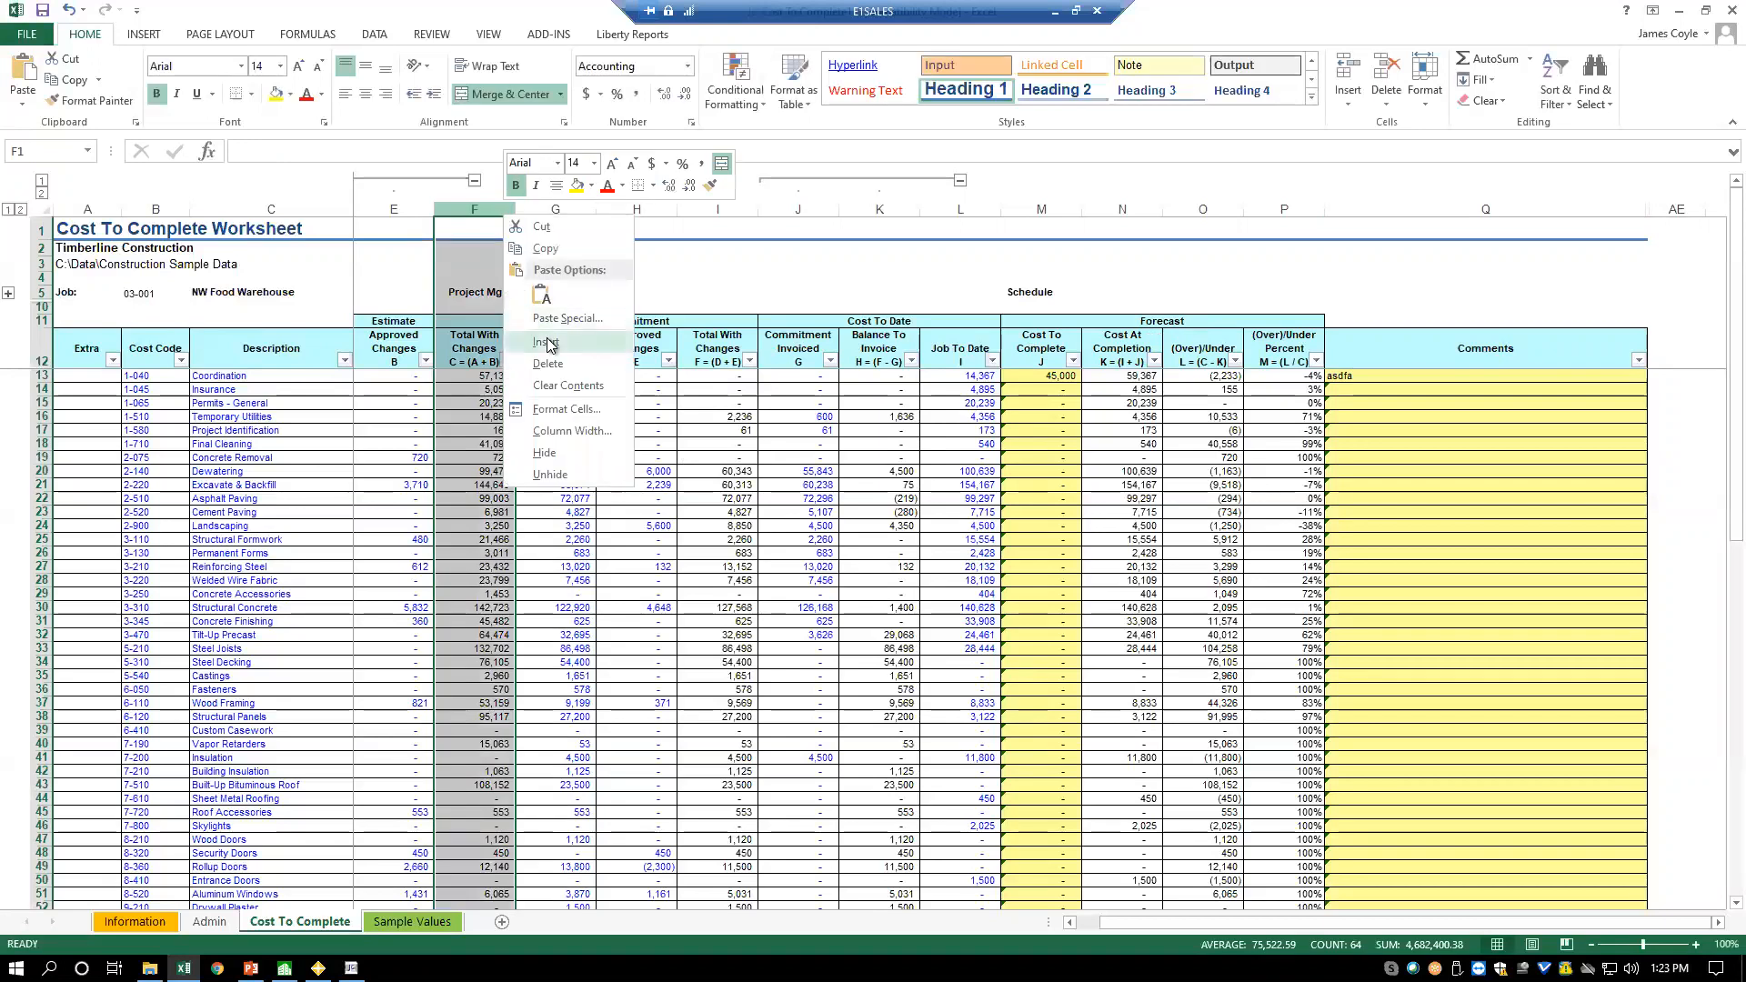
left_click(548, 343)
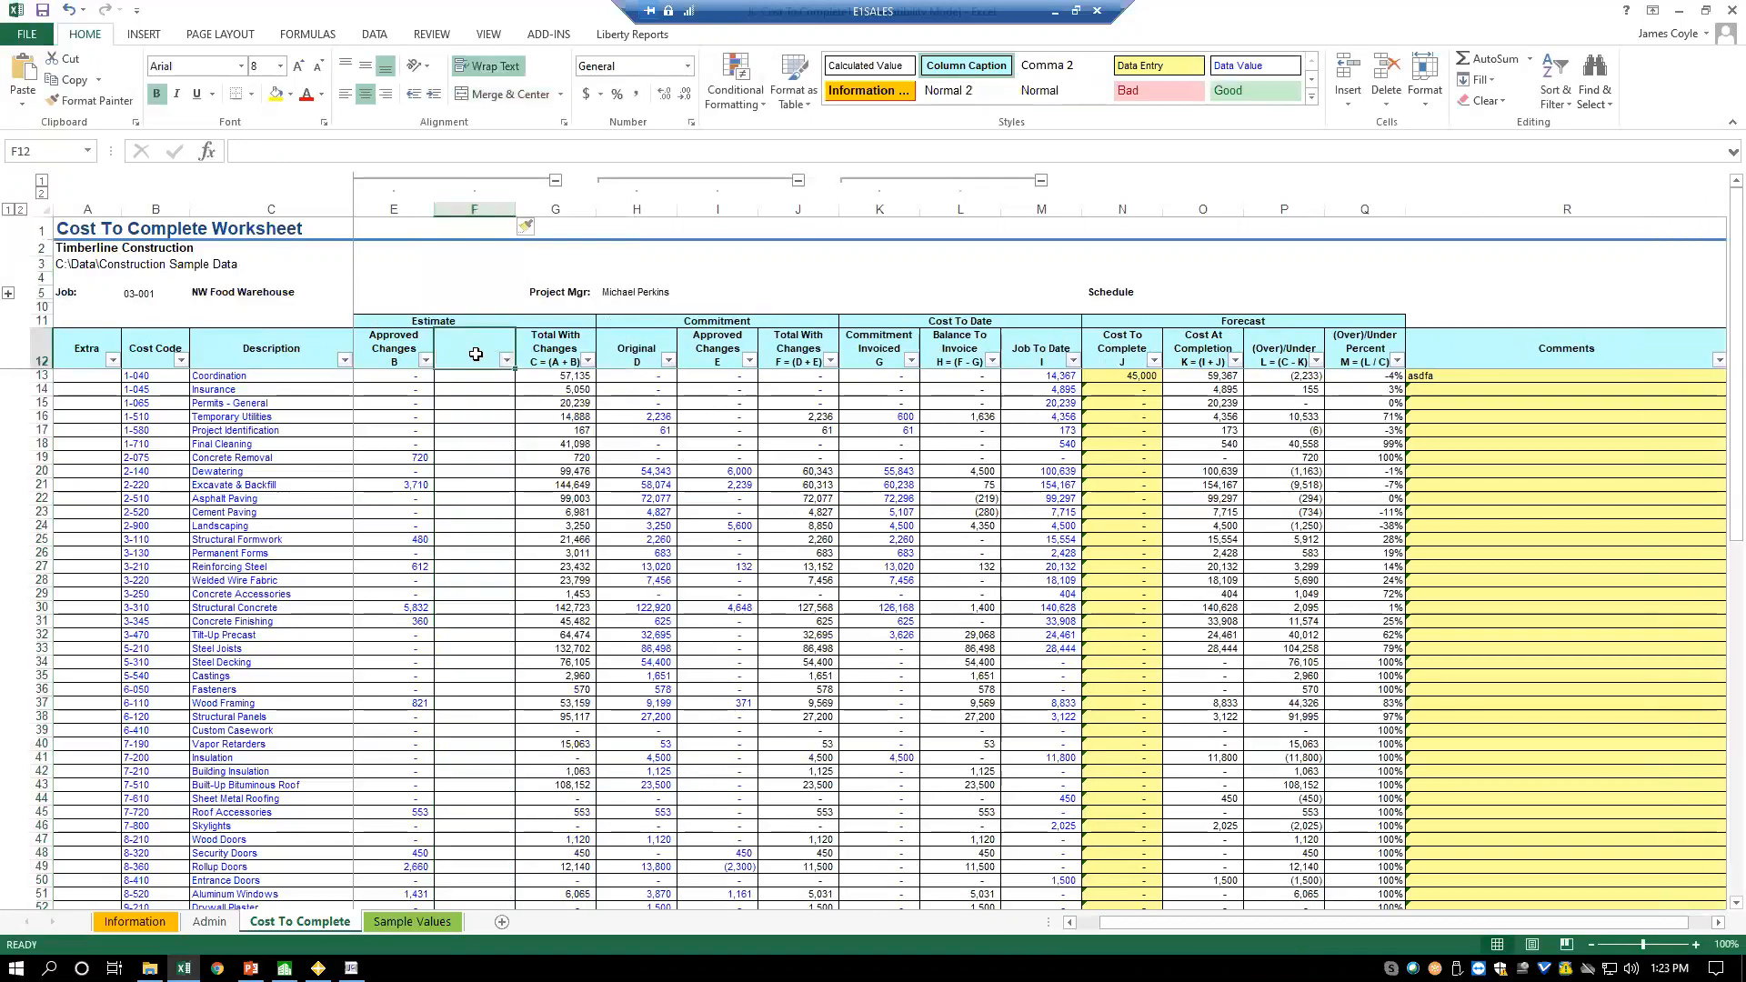
type("CO N")
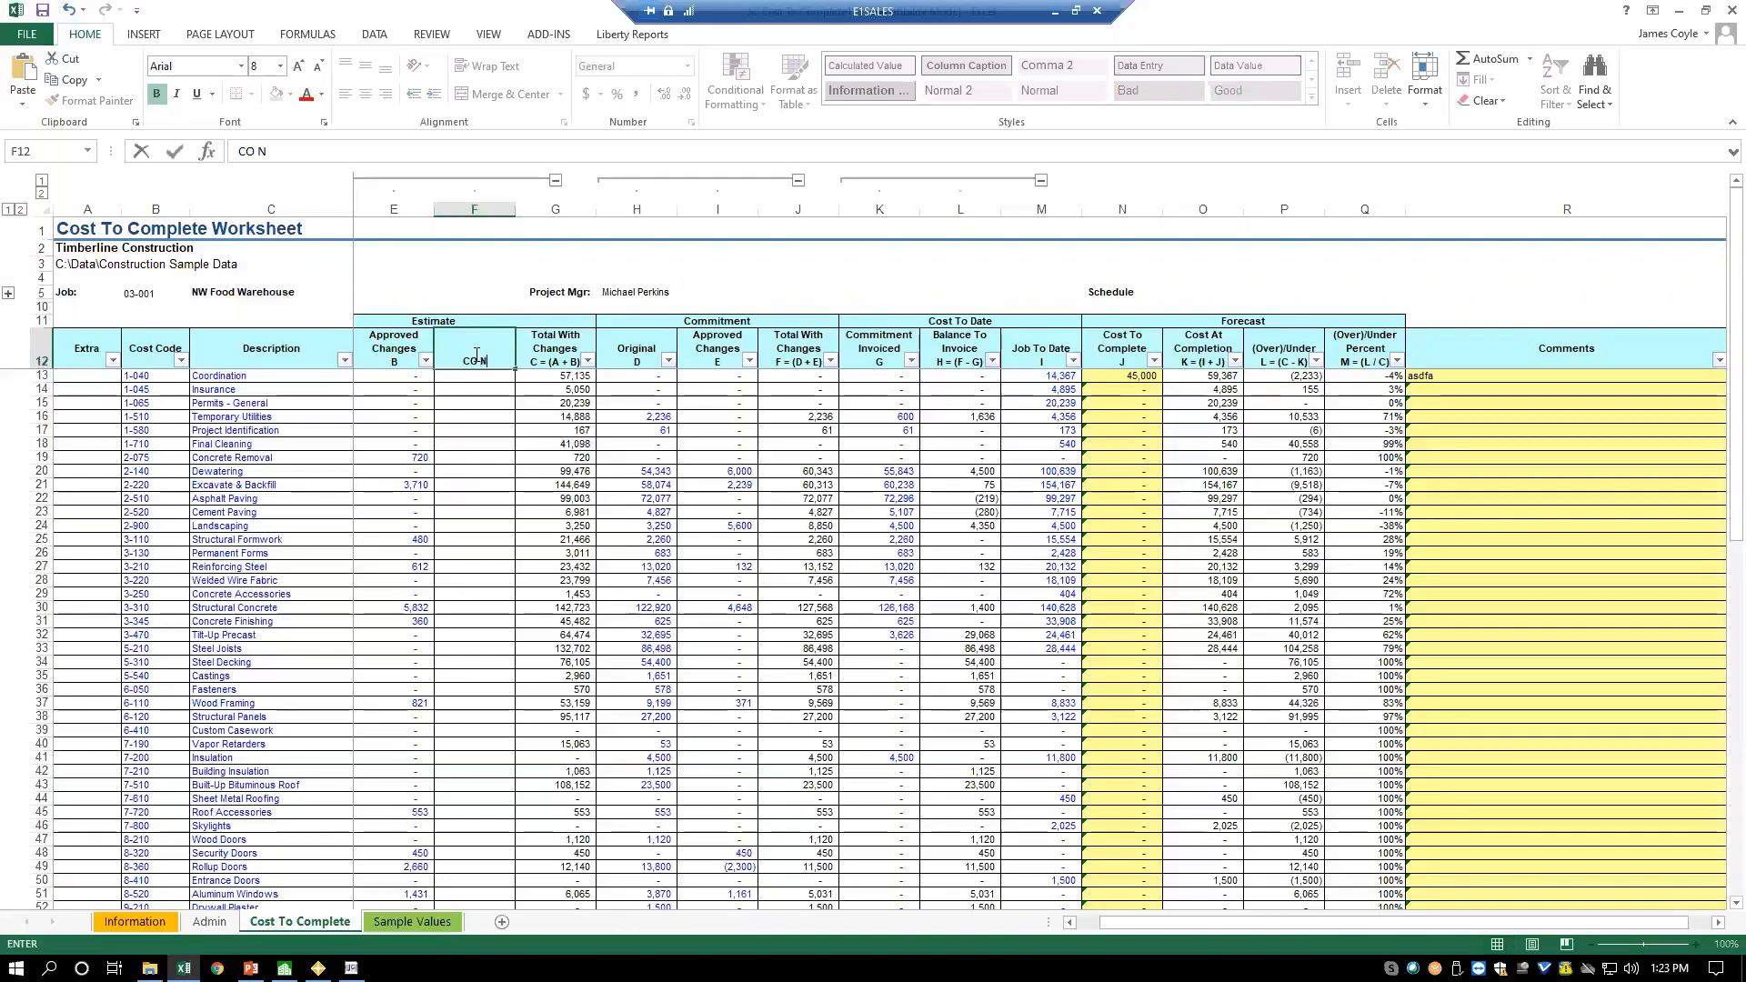
type("ot in Sage")
key("Return")
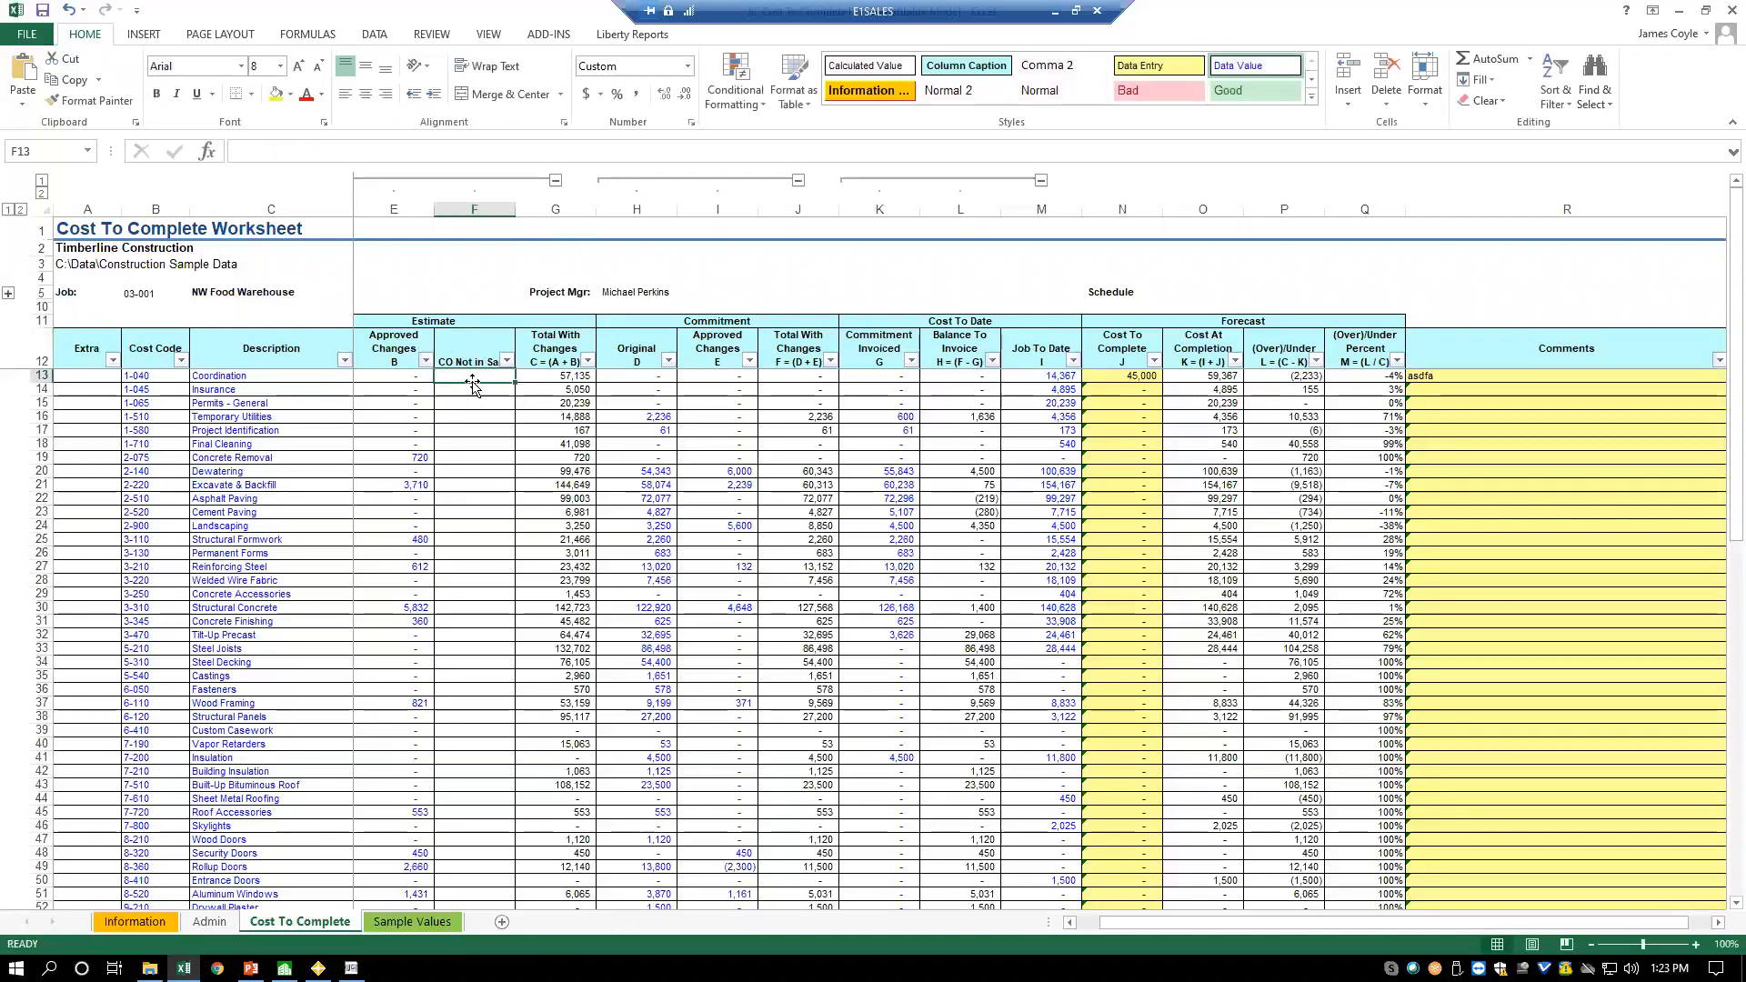
- Examine the new column's empty cells and the Total With Changes formula in the Coordination row
left_click(463, 403)
left_click(466, 443)
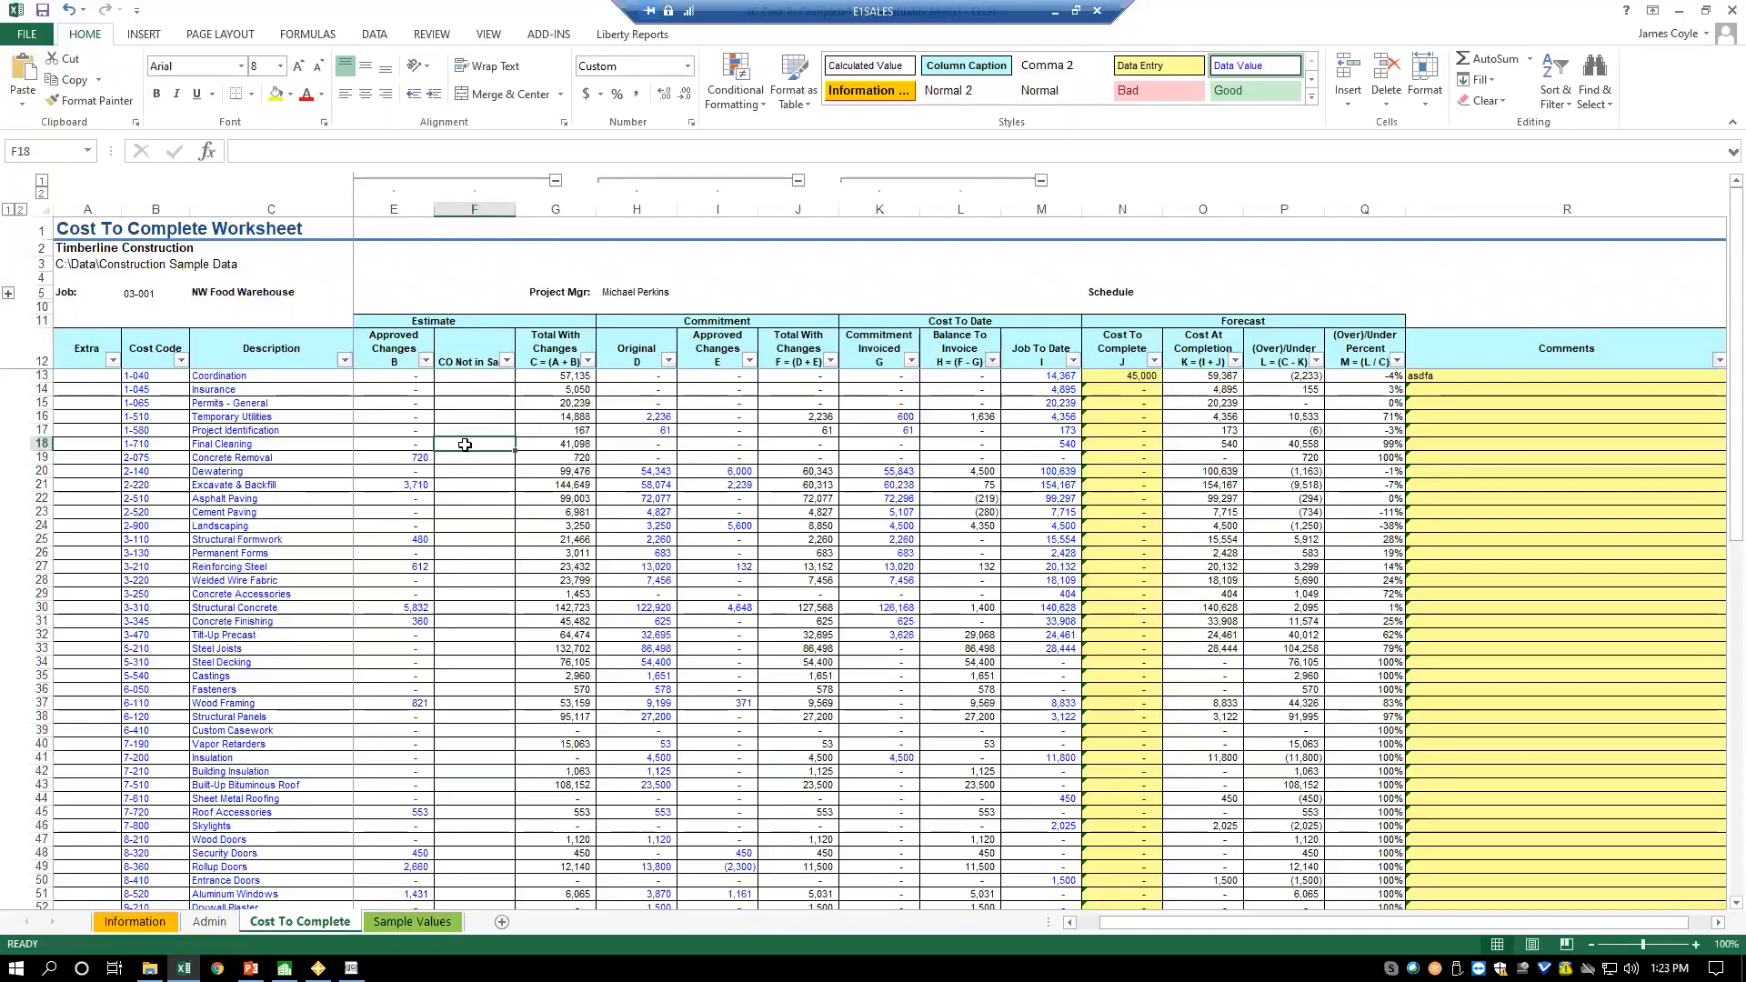
left_click(565, 376)
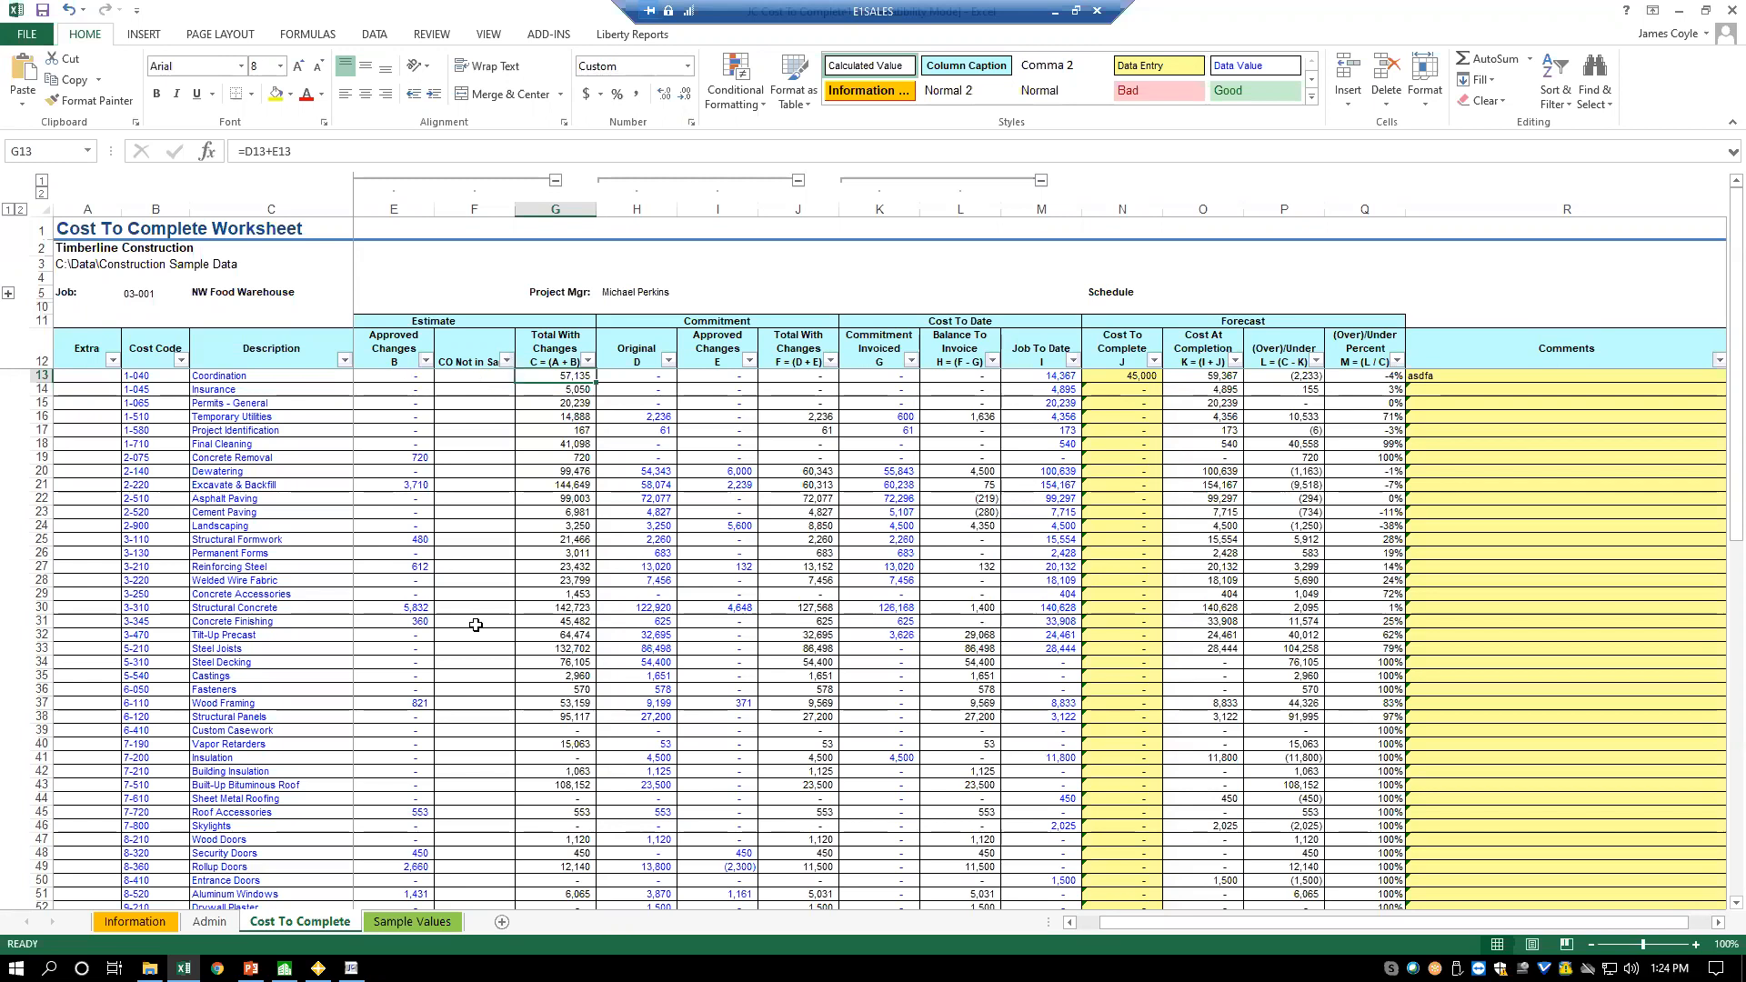
- Review the report's Information sheet, and browse the Financials and Reports templates in Office Connector Desktop
left_click(155, 924)
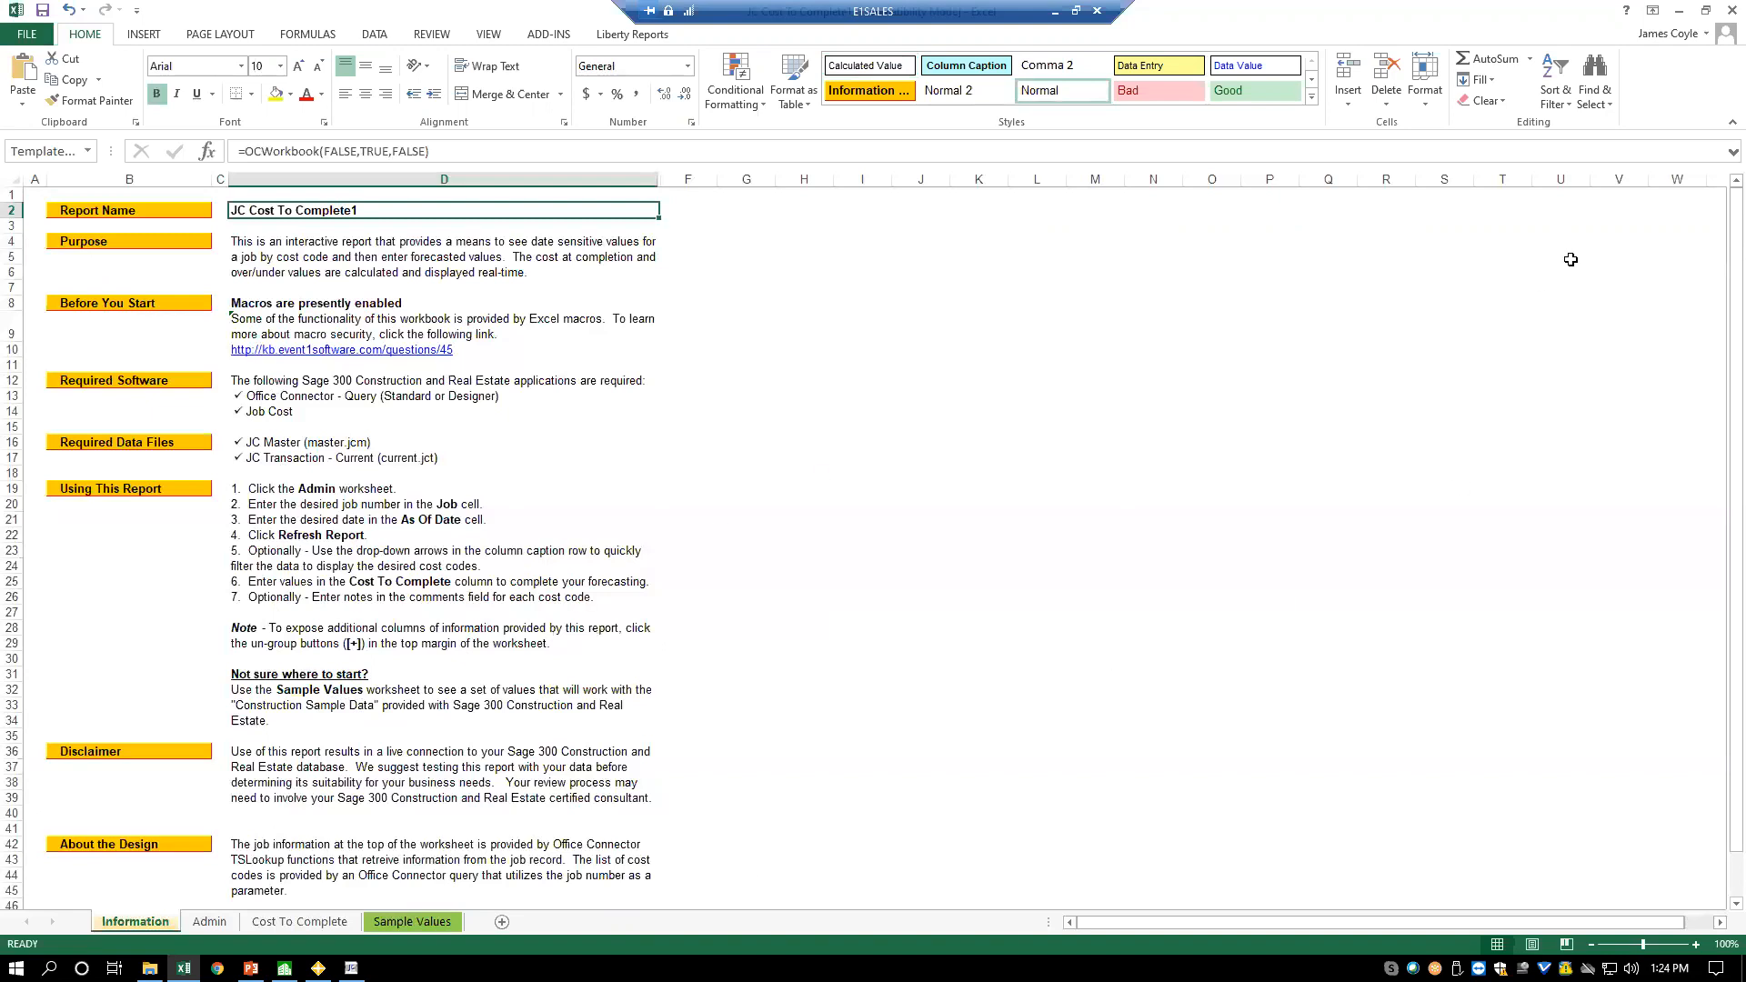
left_click(1680, 16)
left_click(1637, 11)
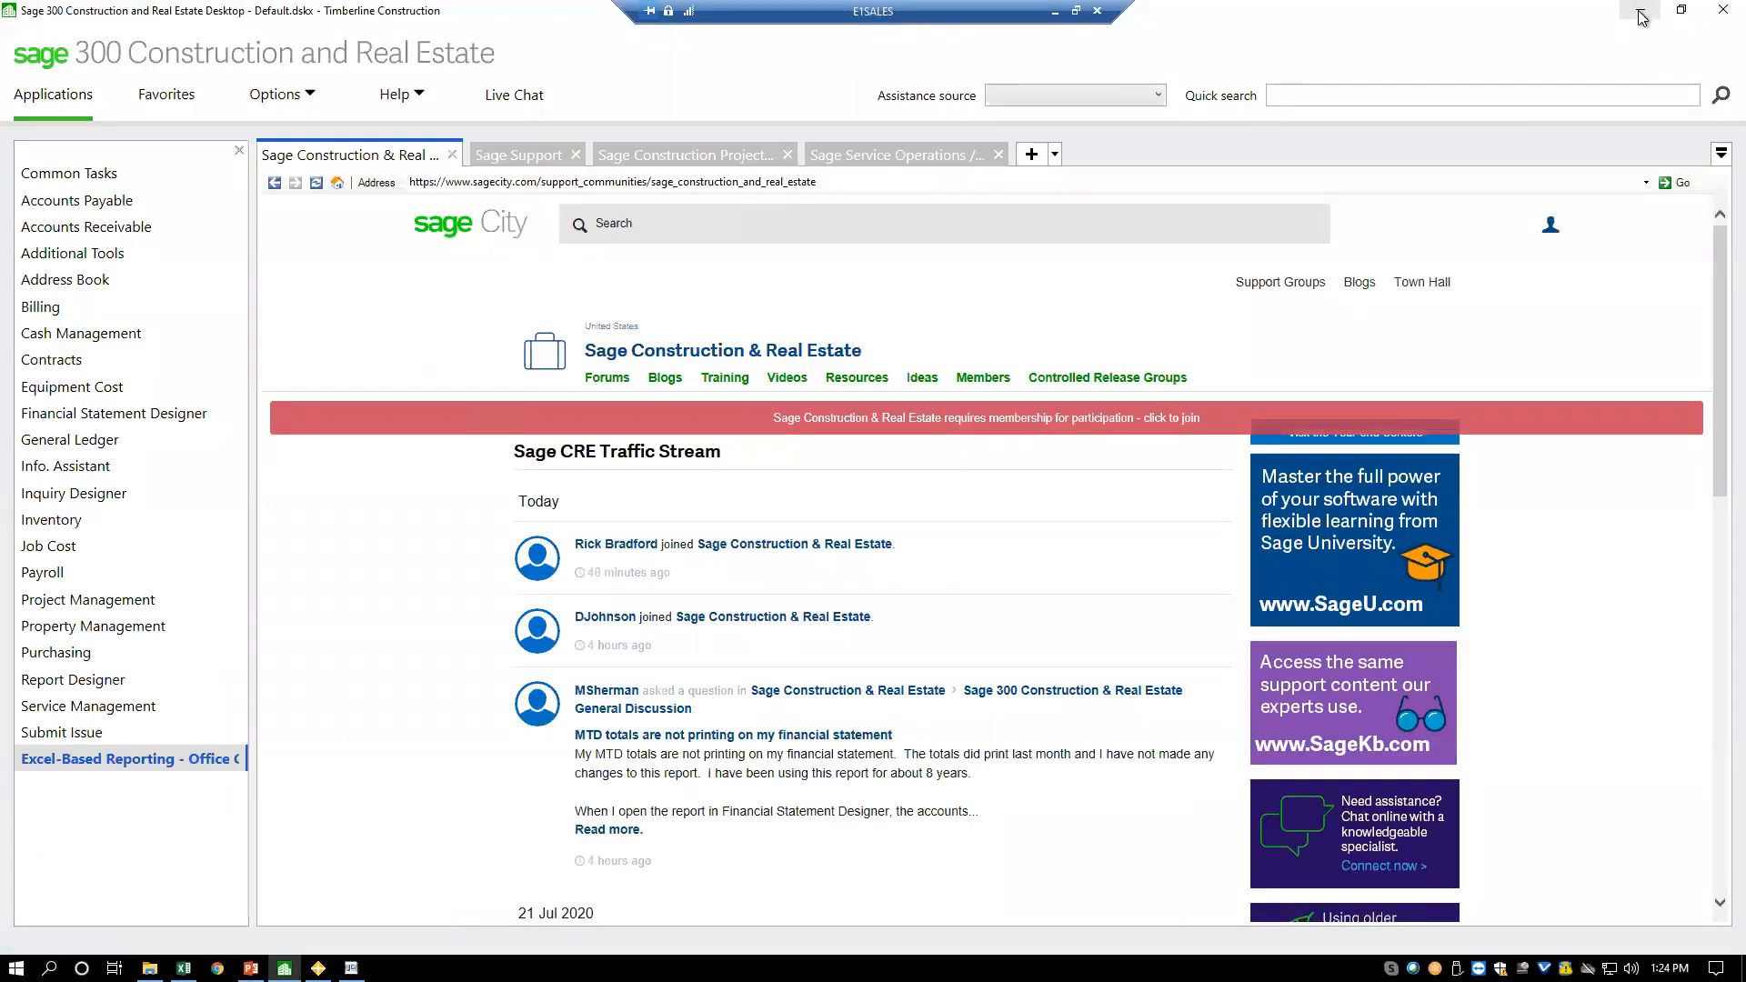
left_click(1644, 13)
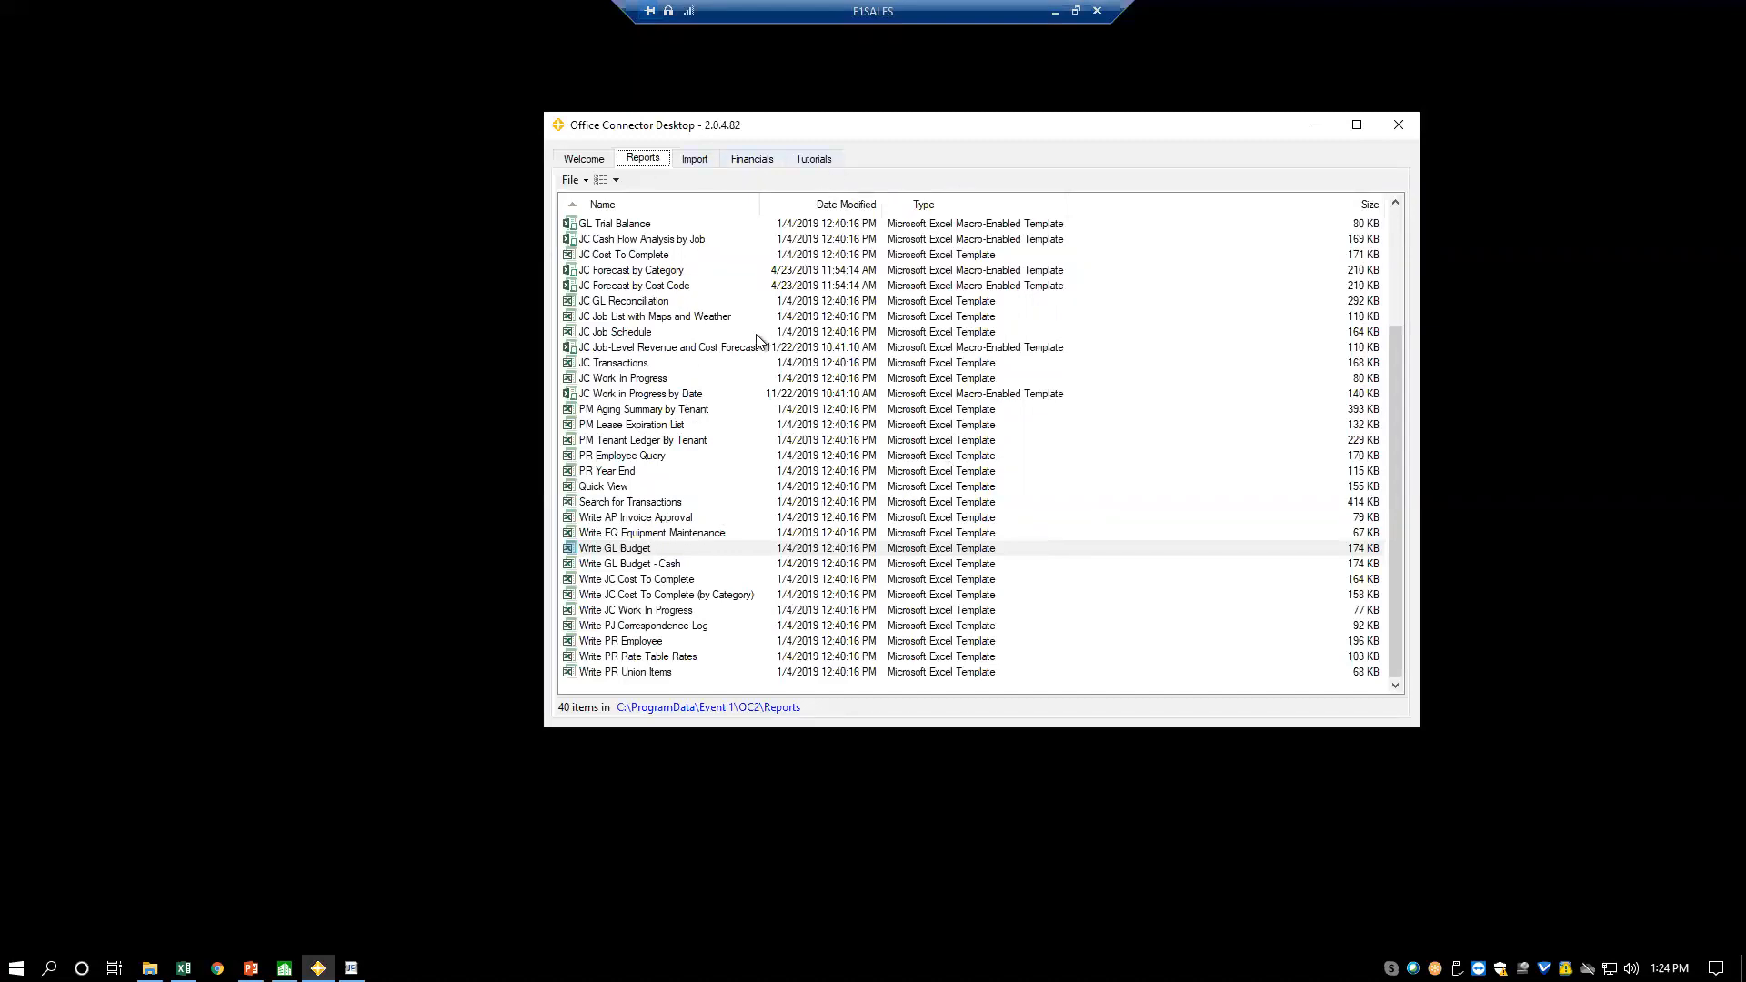
left_click(749, 161)
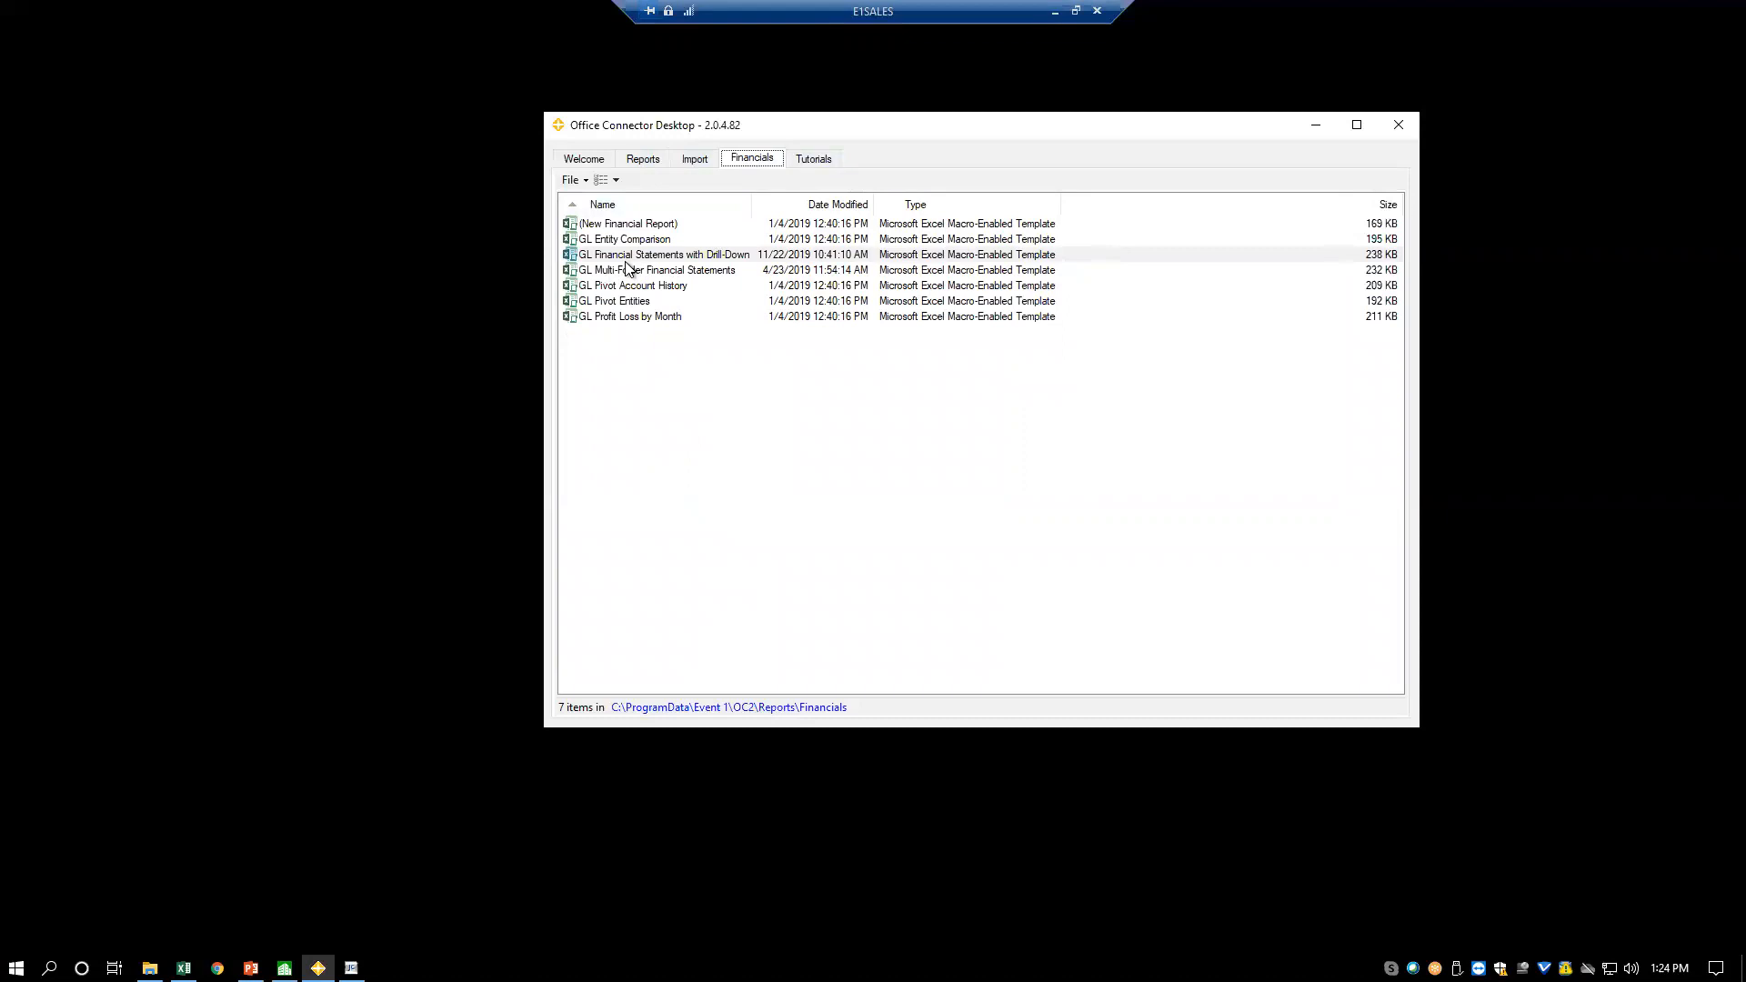
left_click(643, 159)
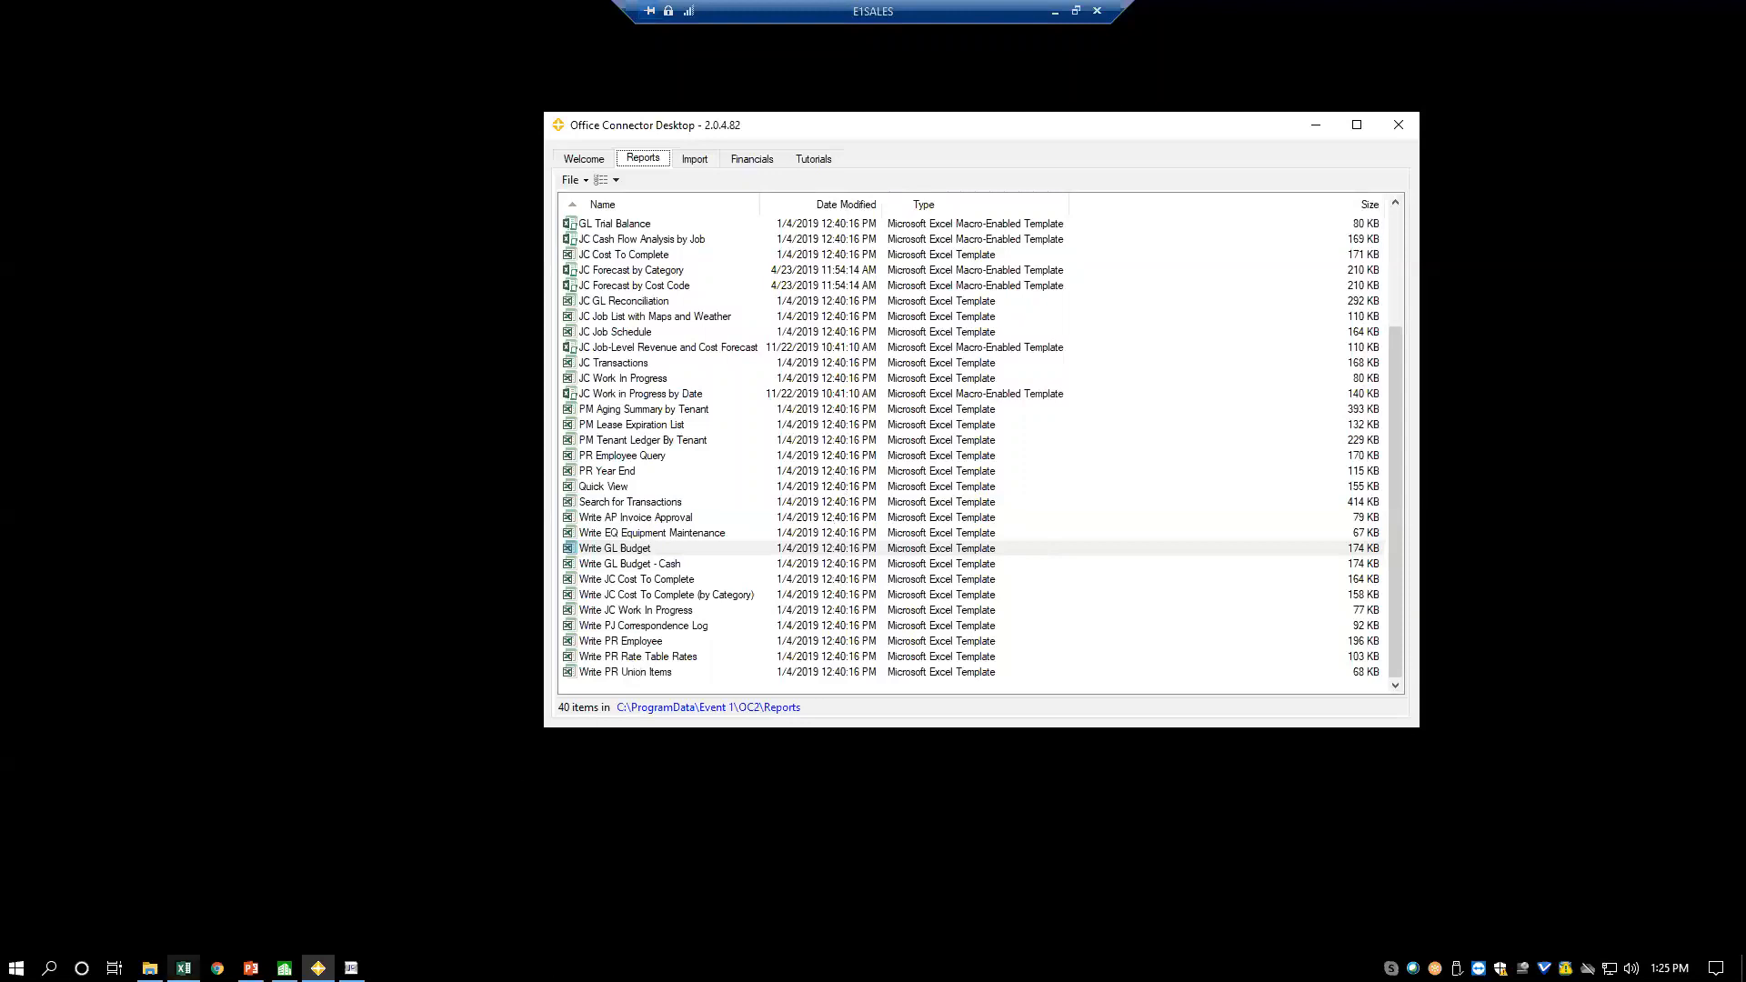
- Switch to Excel and start a new blank workbook
left_click(183, 967)
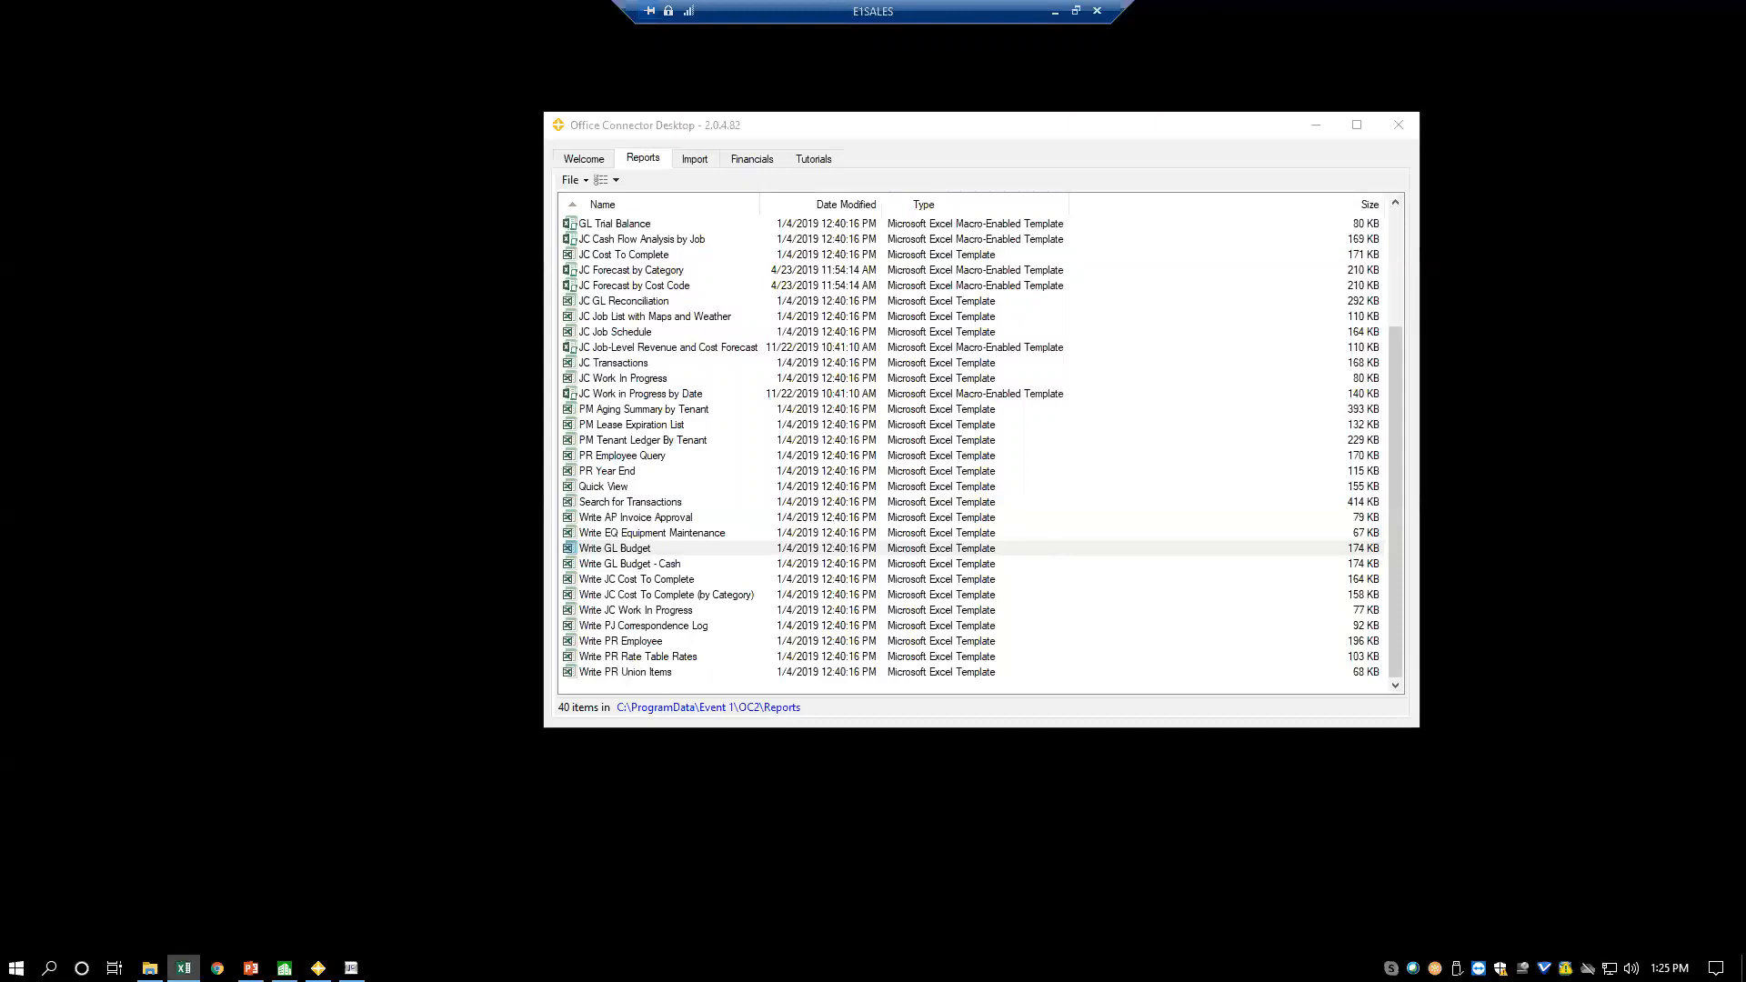
right_click(182, 968)
left_click(145, 874)
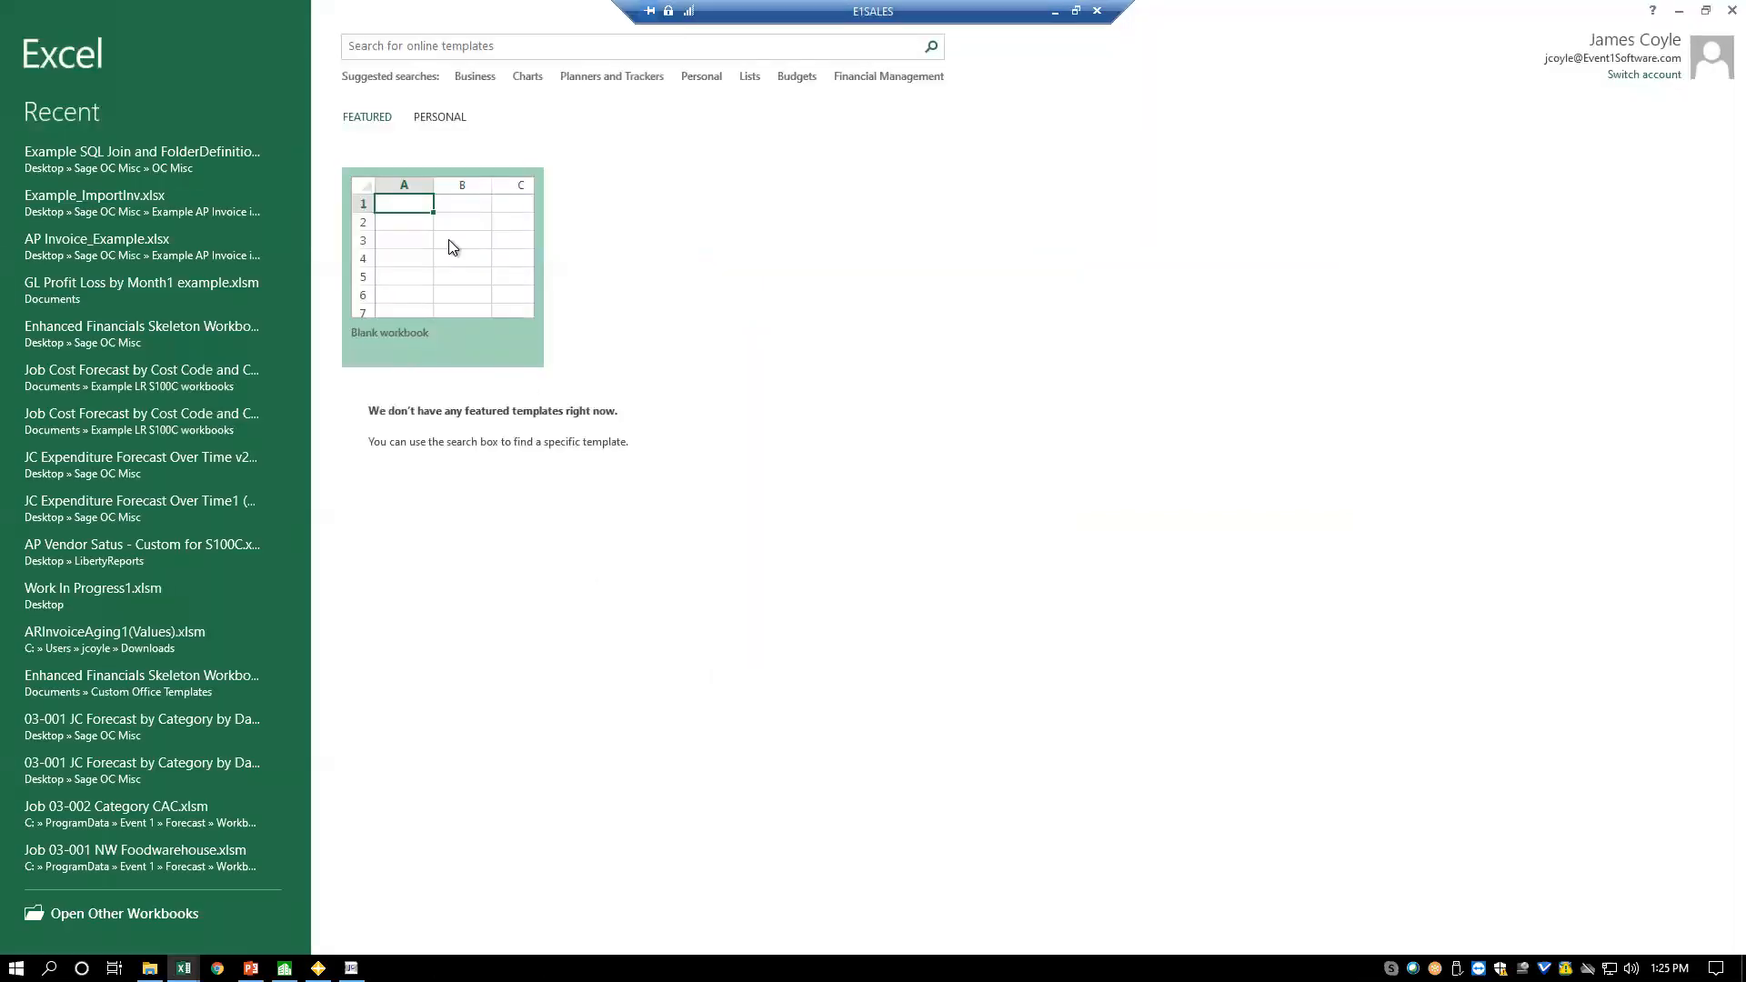
left_click(450, 242)
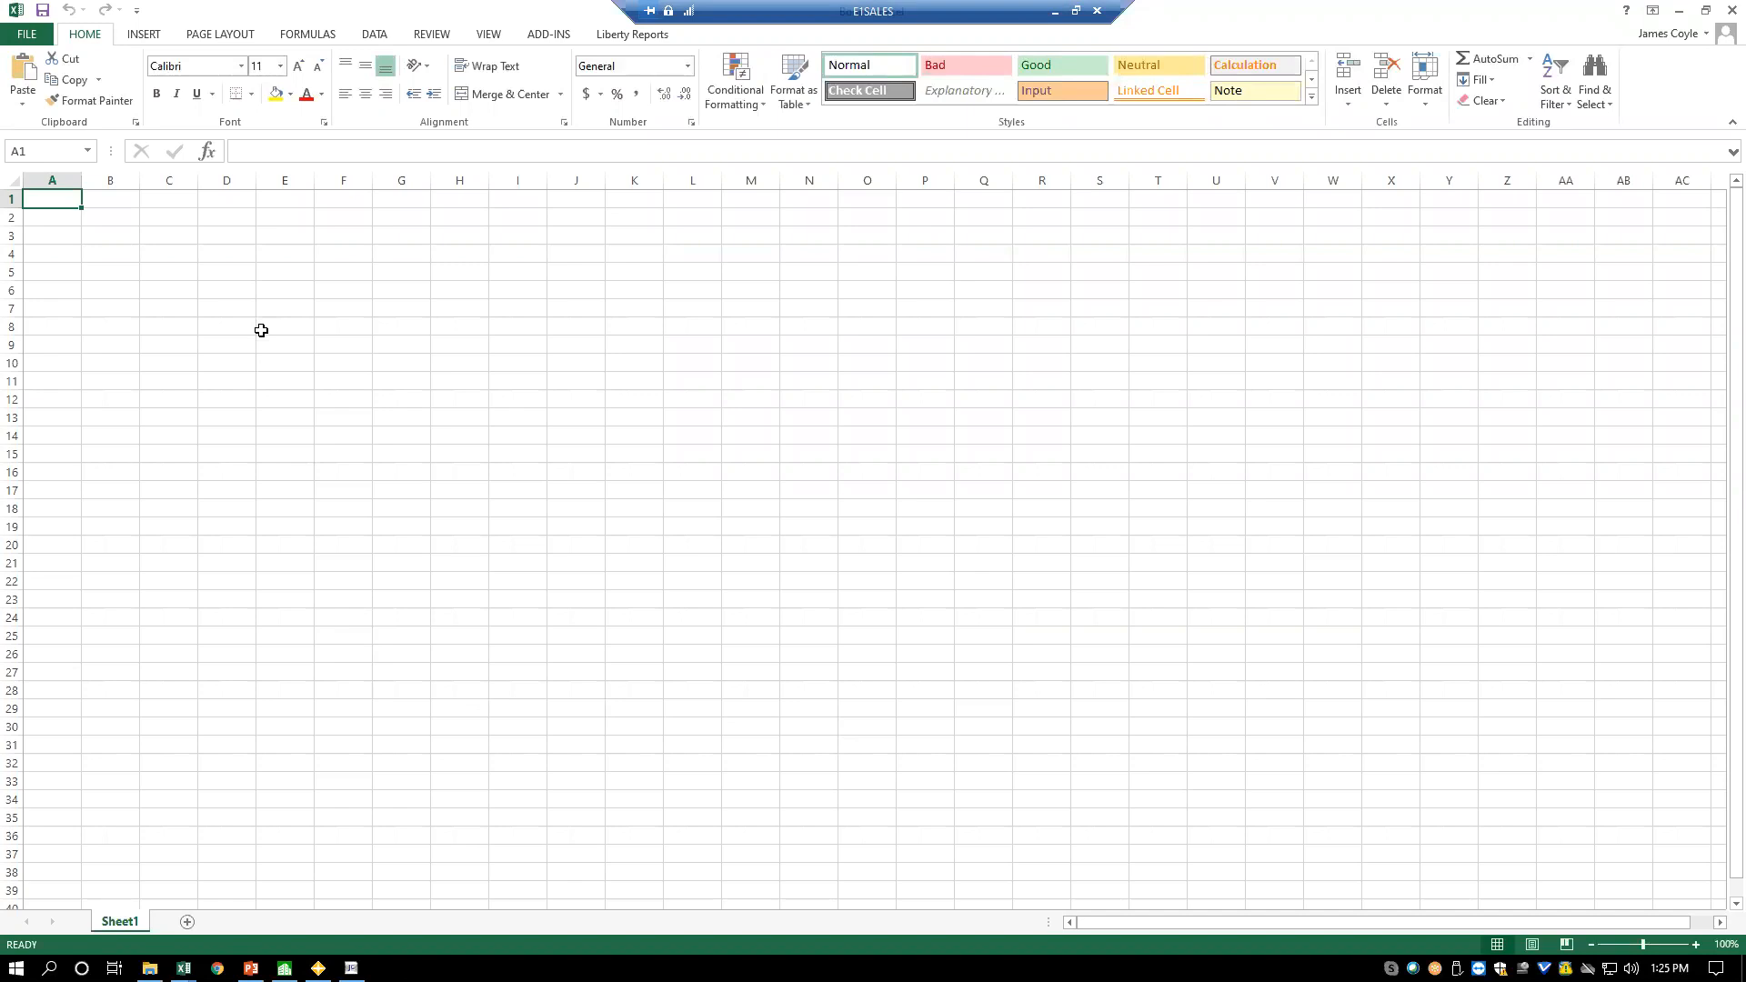
- Label A2 "From" and A3 "Through", with the dates 1/1/2018 in B2 and 5/31/2018 in B3
left_click(110, 233)
left_click(55, 218)
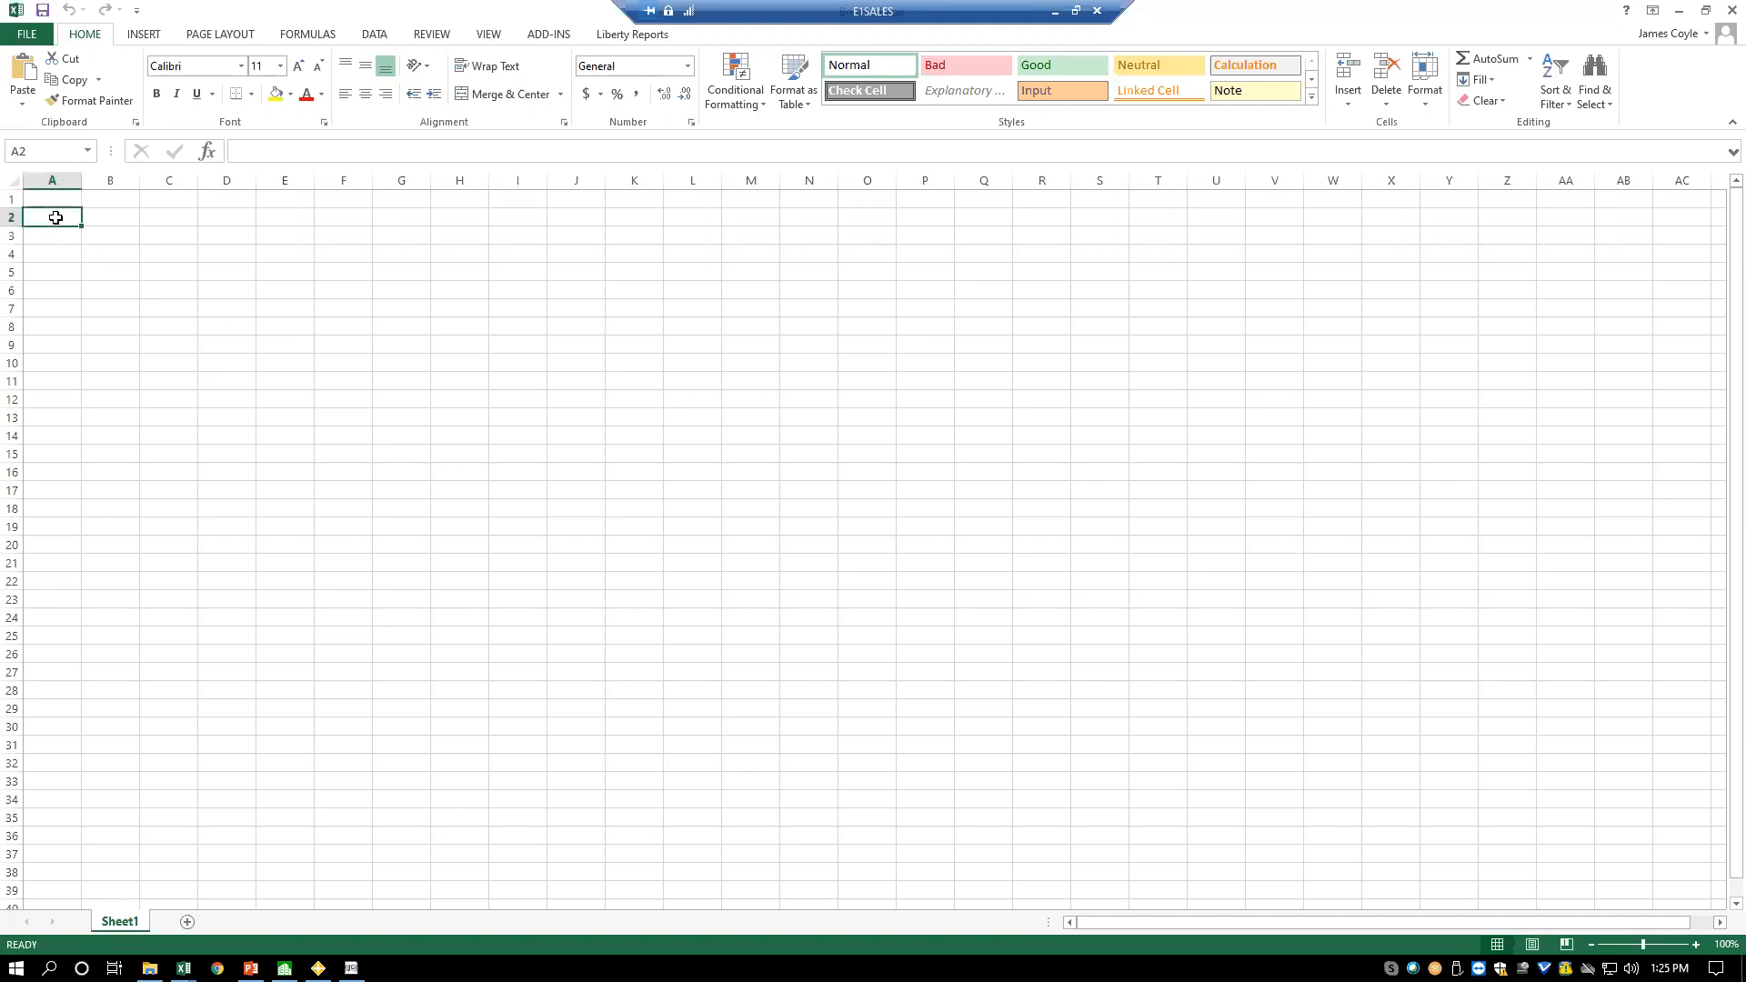
type("From")
key("Tab")
type("1/1/201")
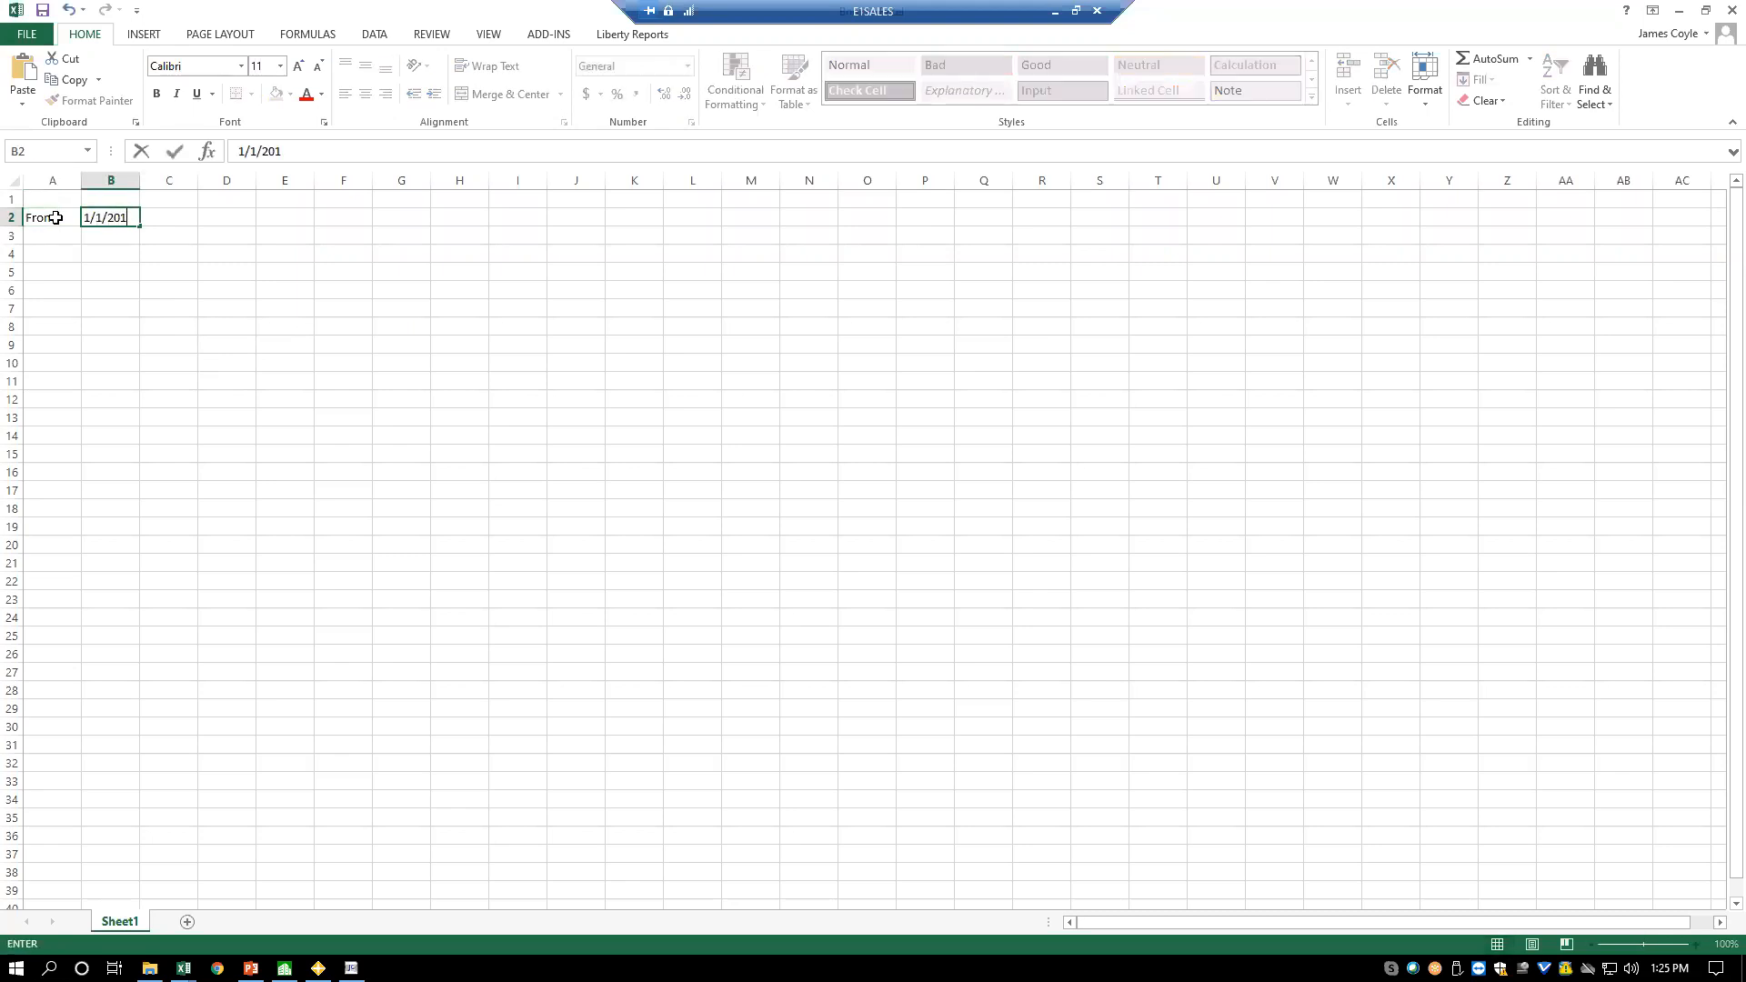
type("8")
key("Return")
type("Through")
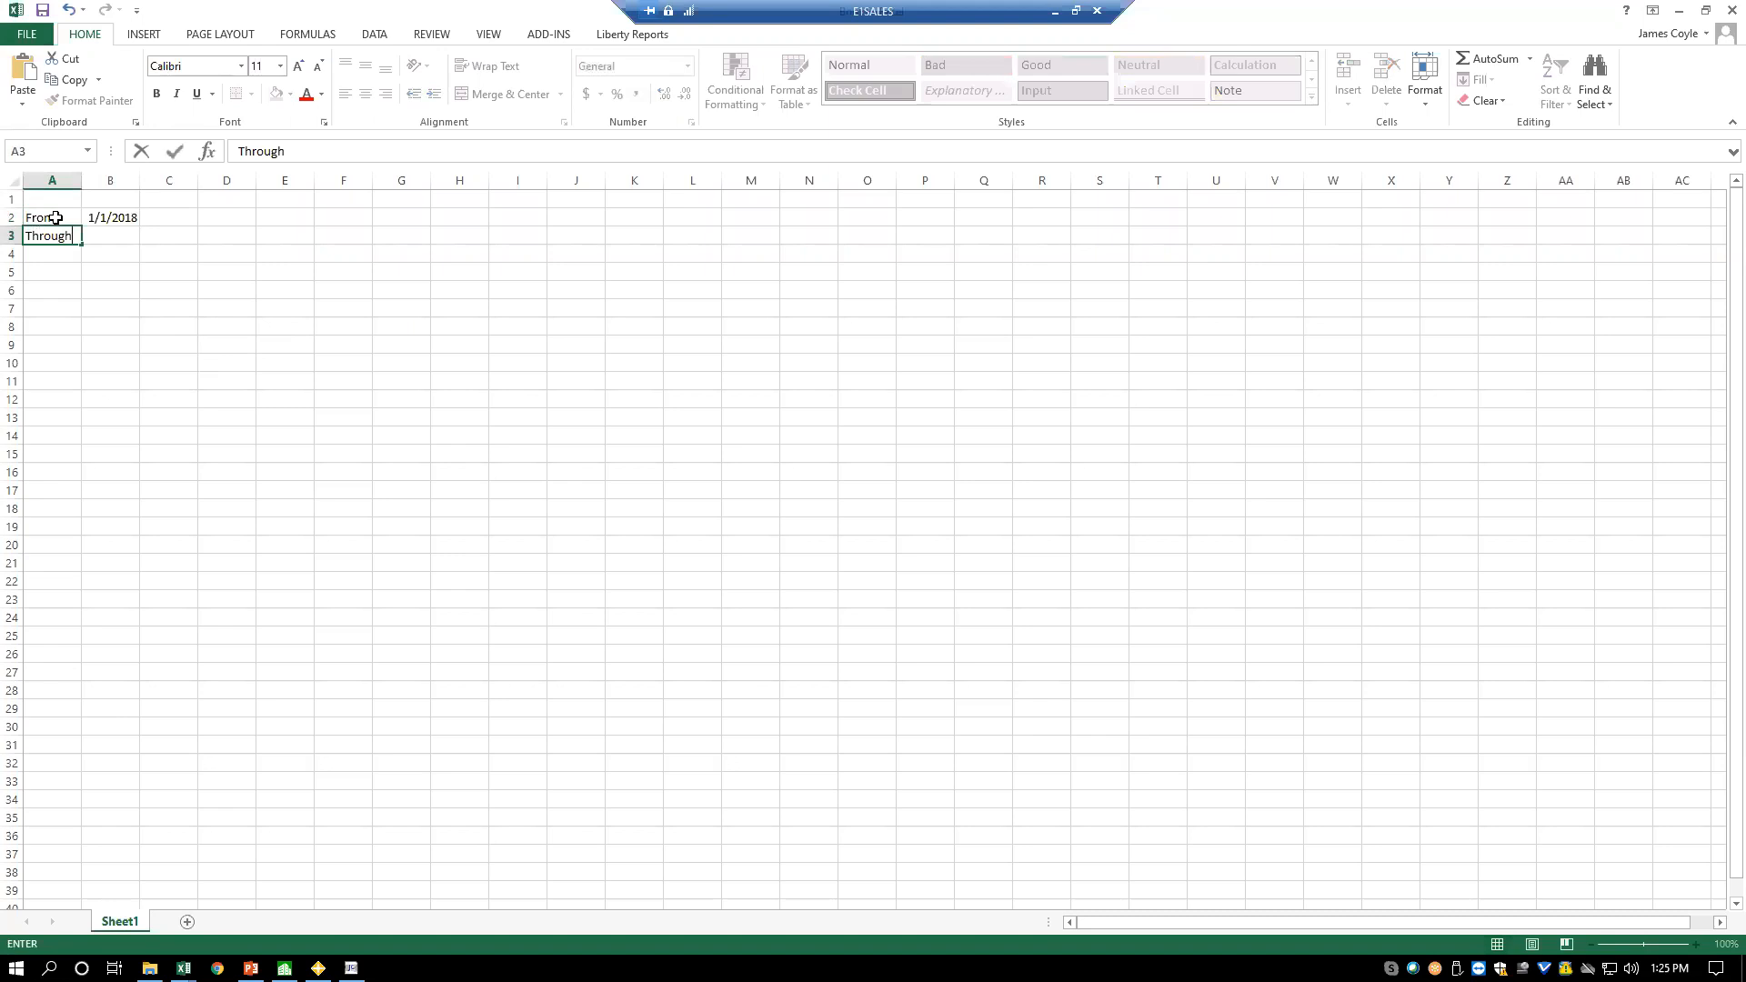
key("Tab")
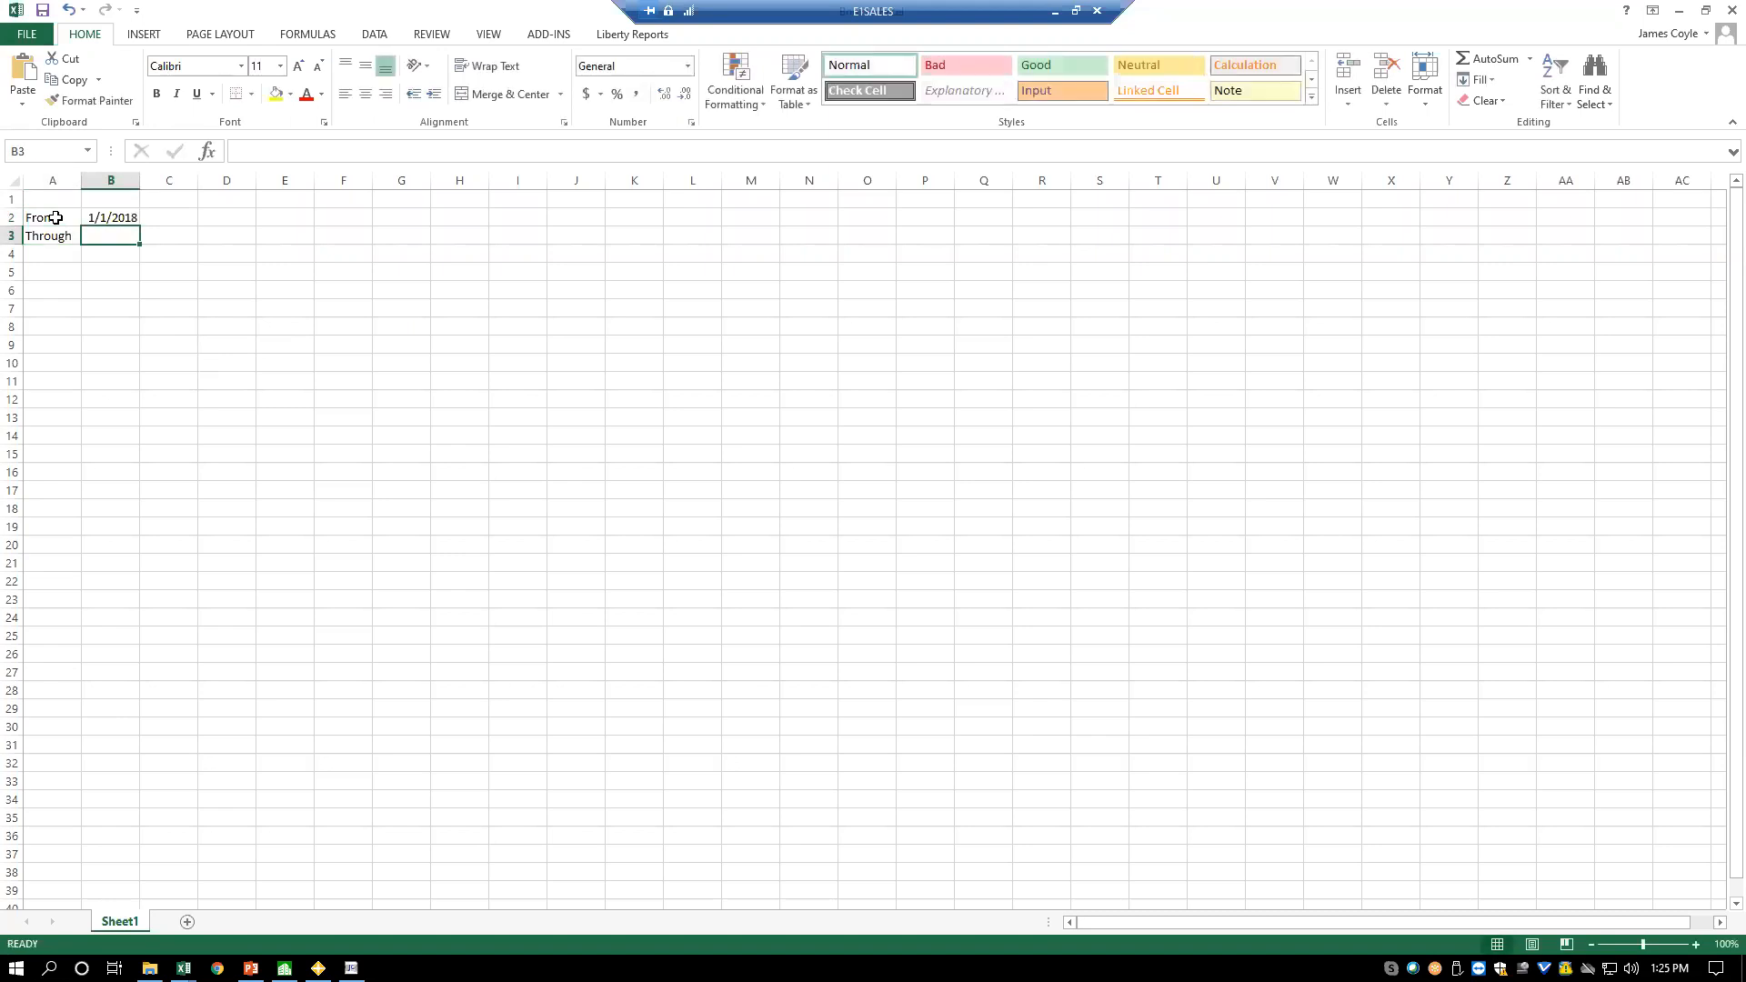
type("5/31/2018")
key("Return")
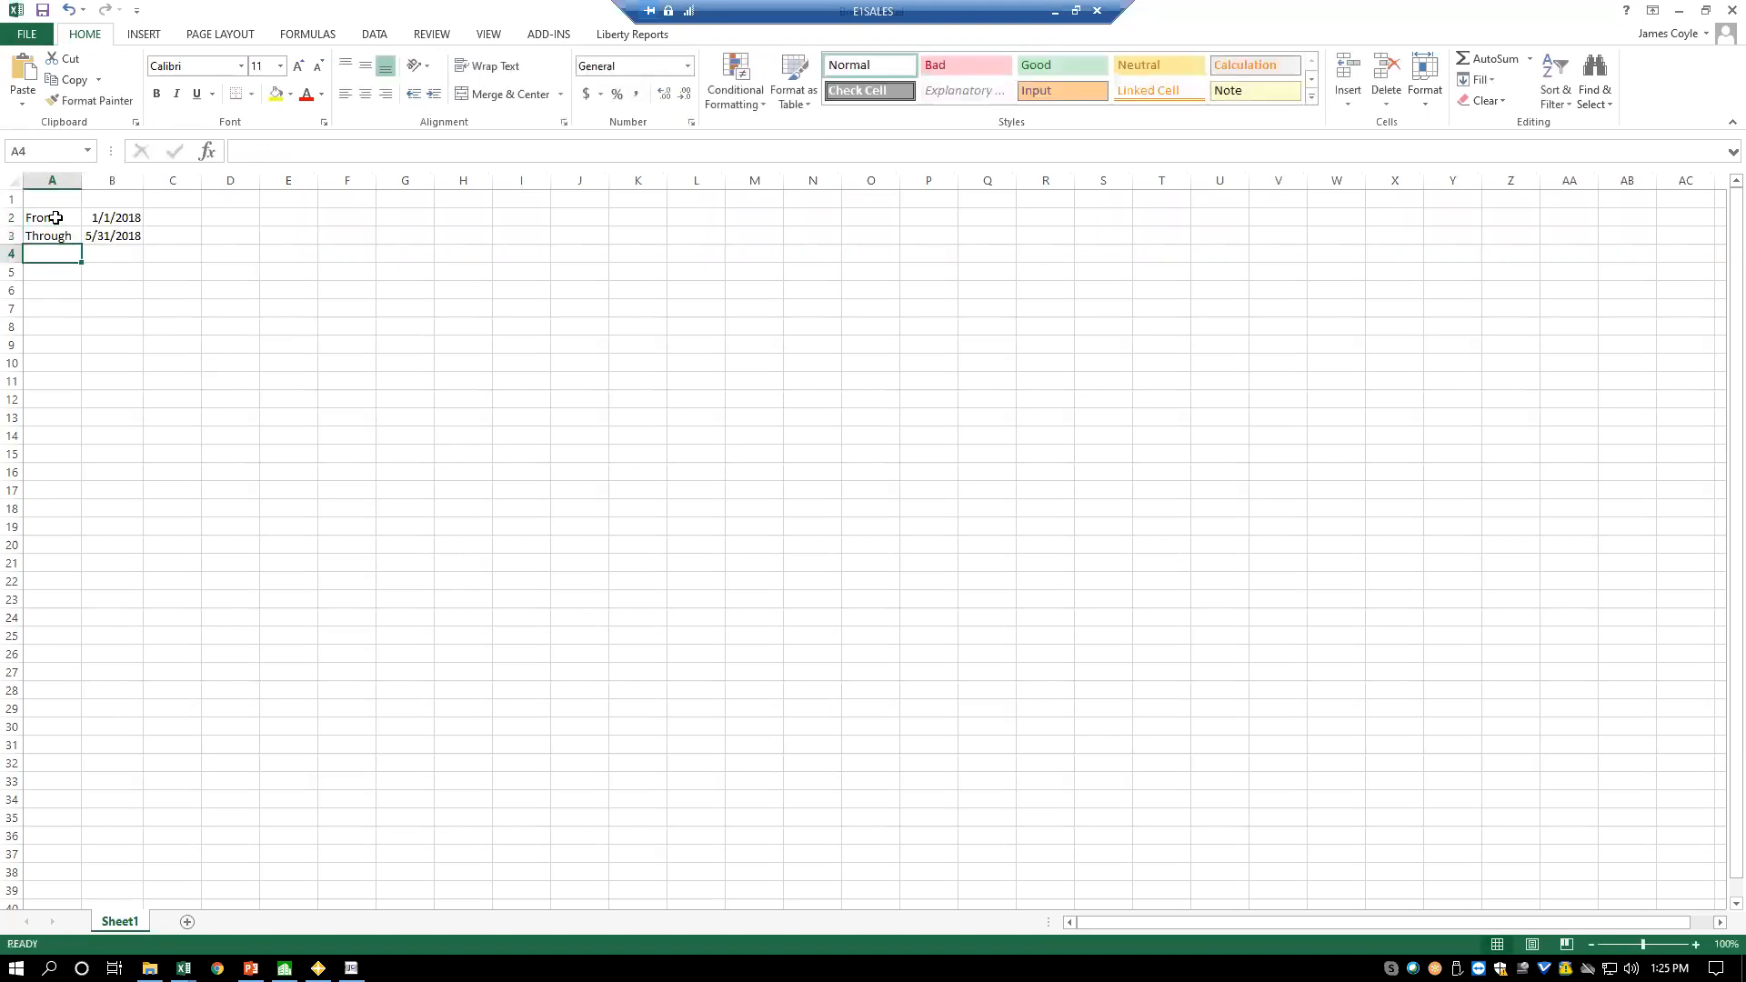
- Start an Office Connector query at cell C5 for Timberline Construction in C:\Data\Construction Sample Data, signing in with the operator ID and password
left_click(182, 274)
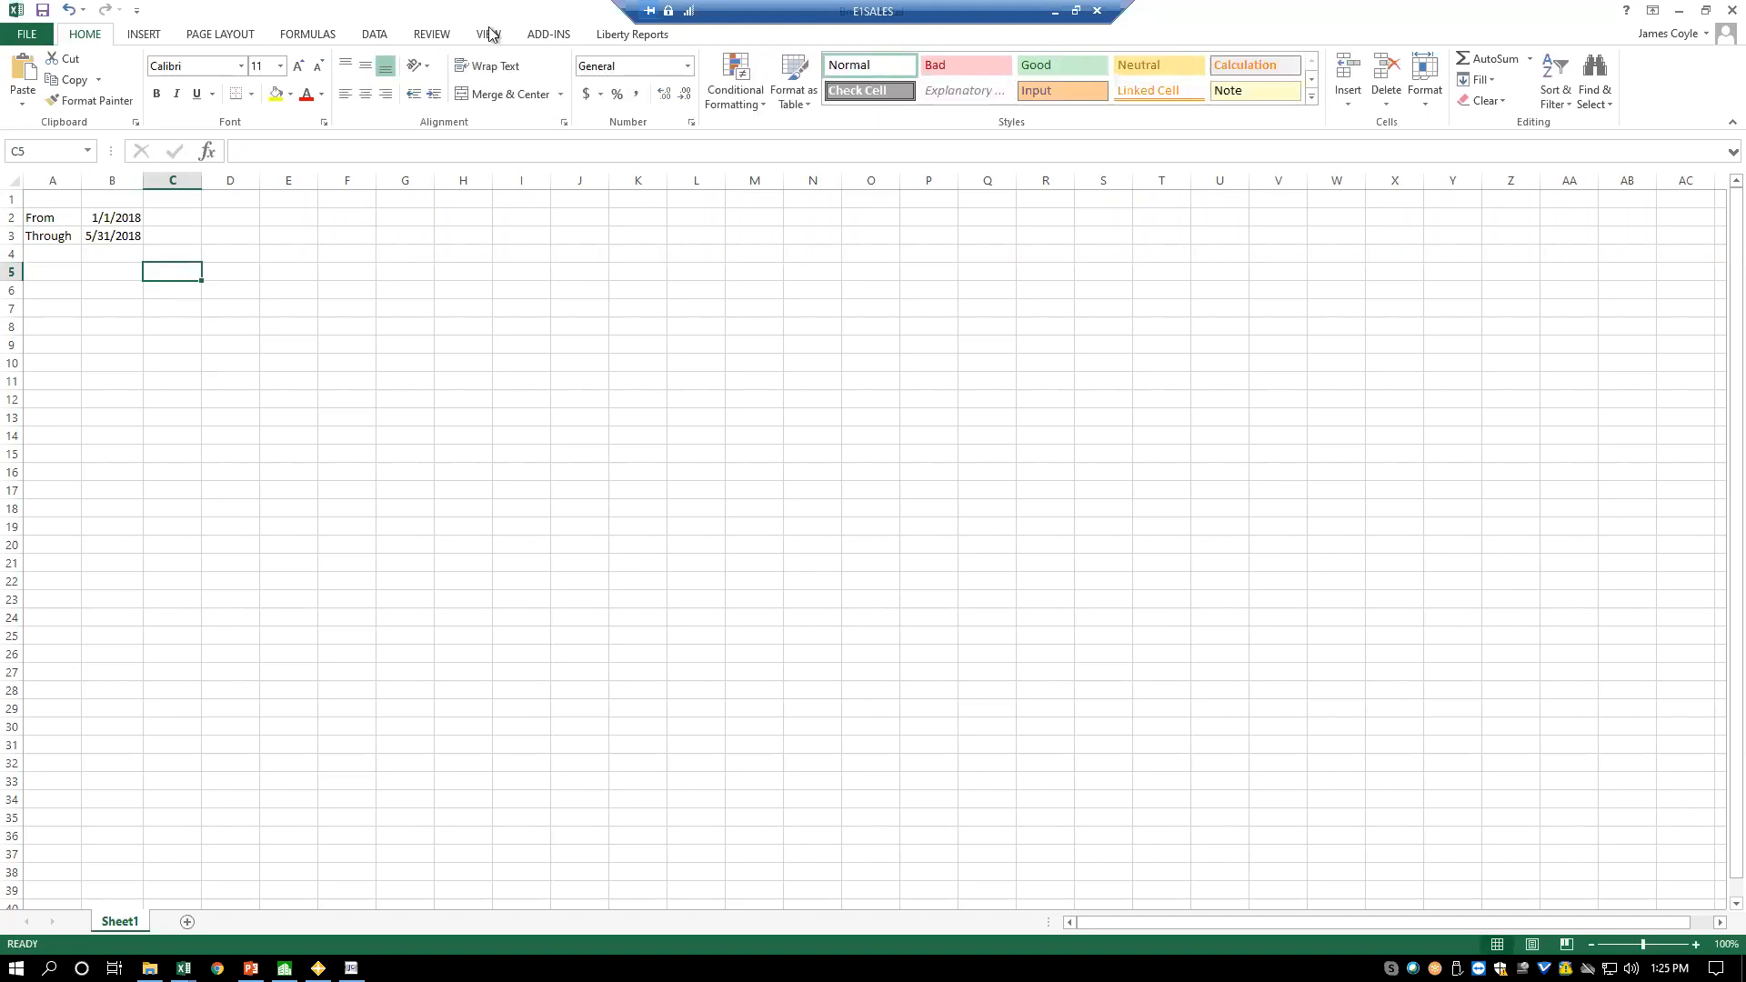
left_click(551, 36)
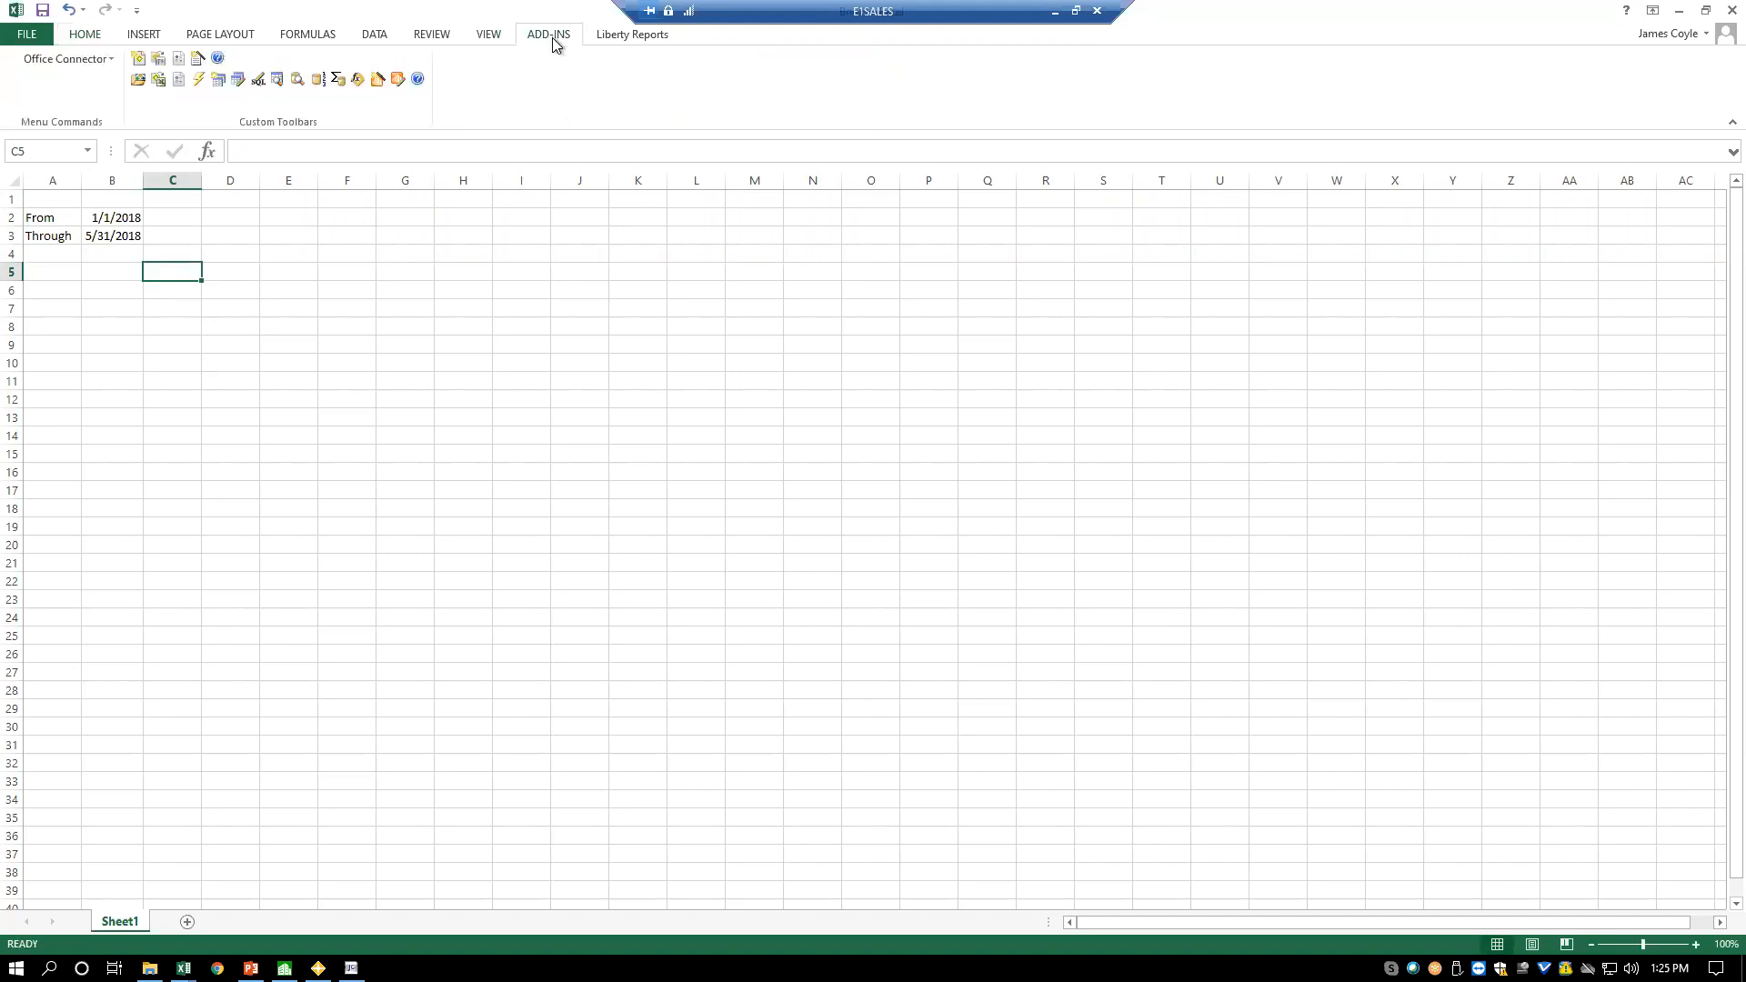
left_click(217, 83)
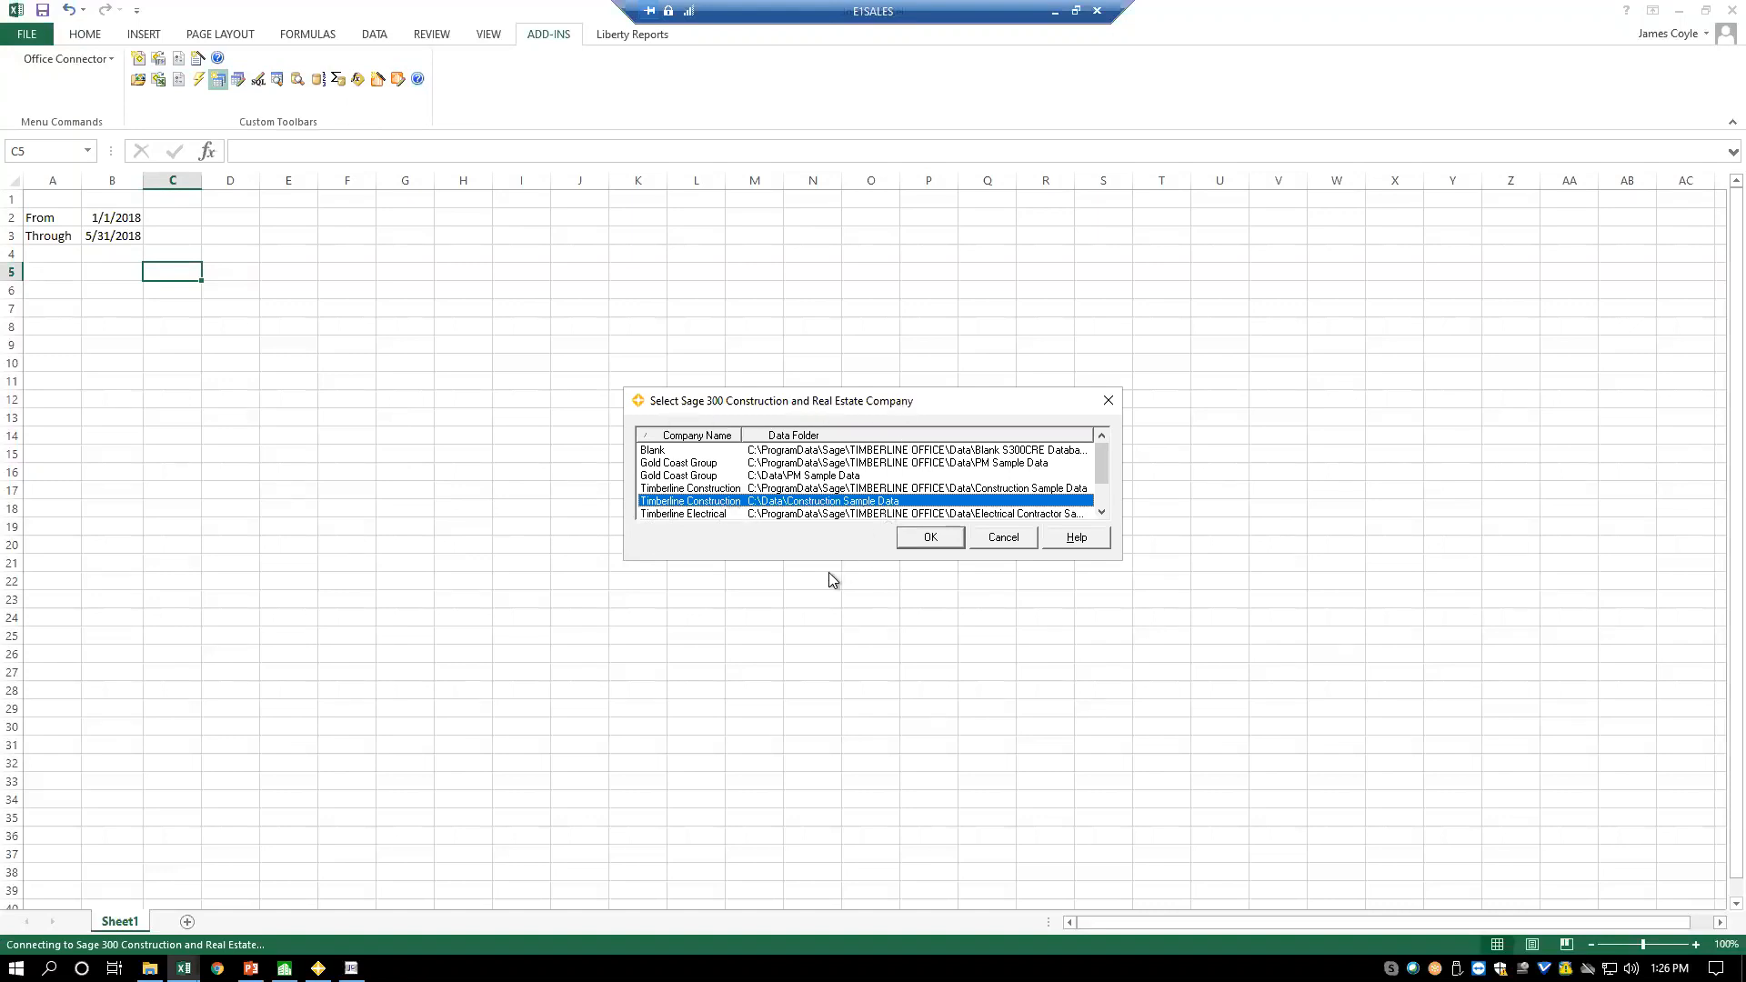
left_click(934, 536)
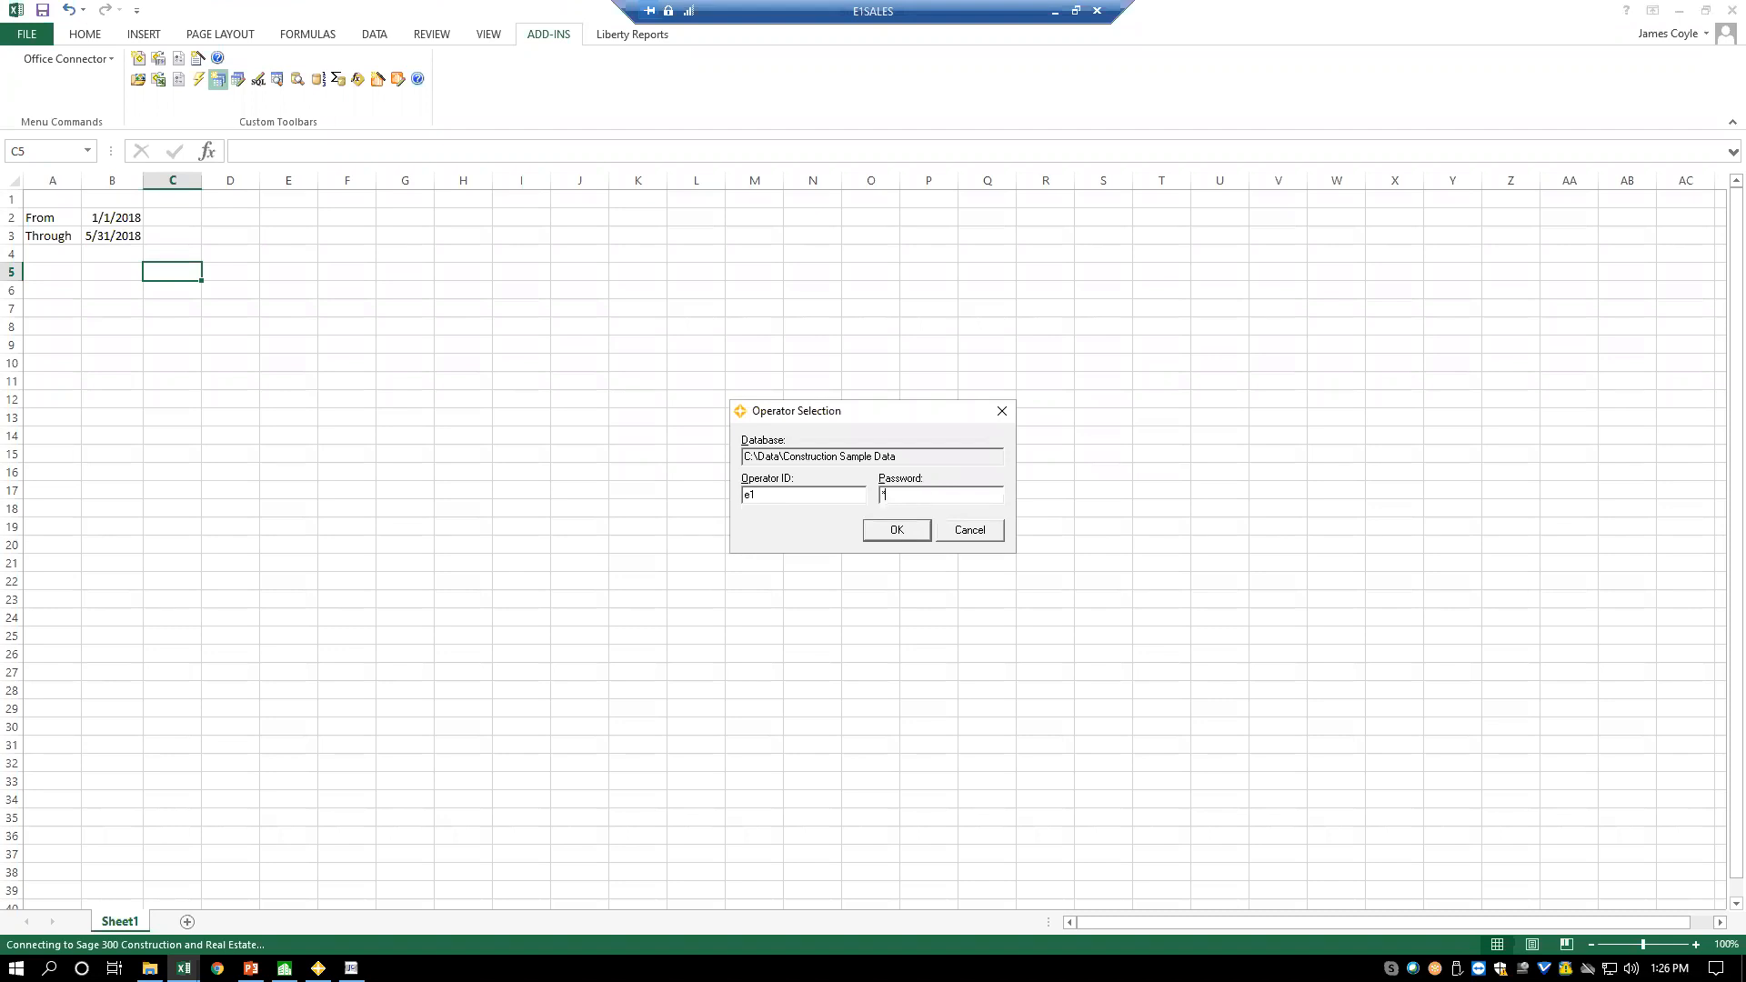
left_click(882, 531)
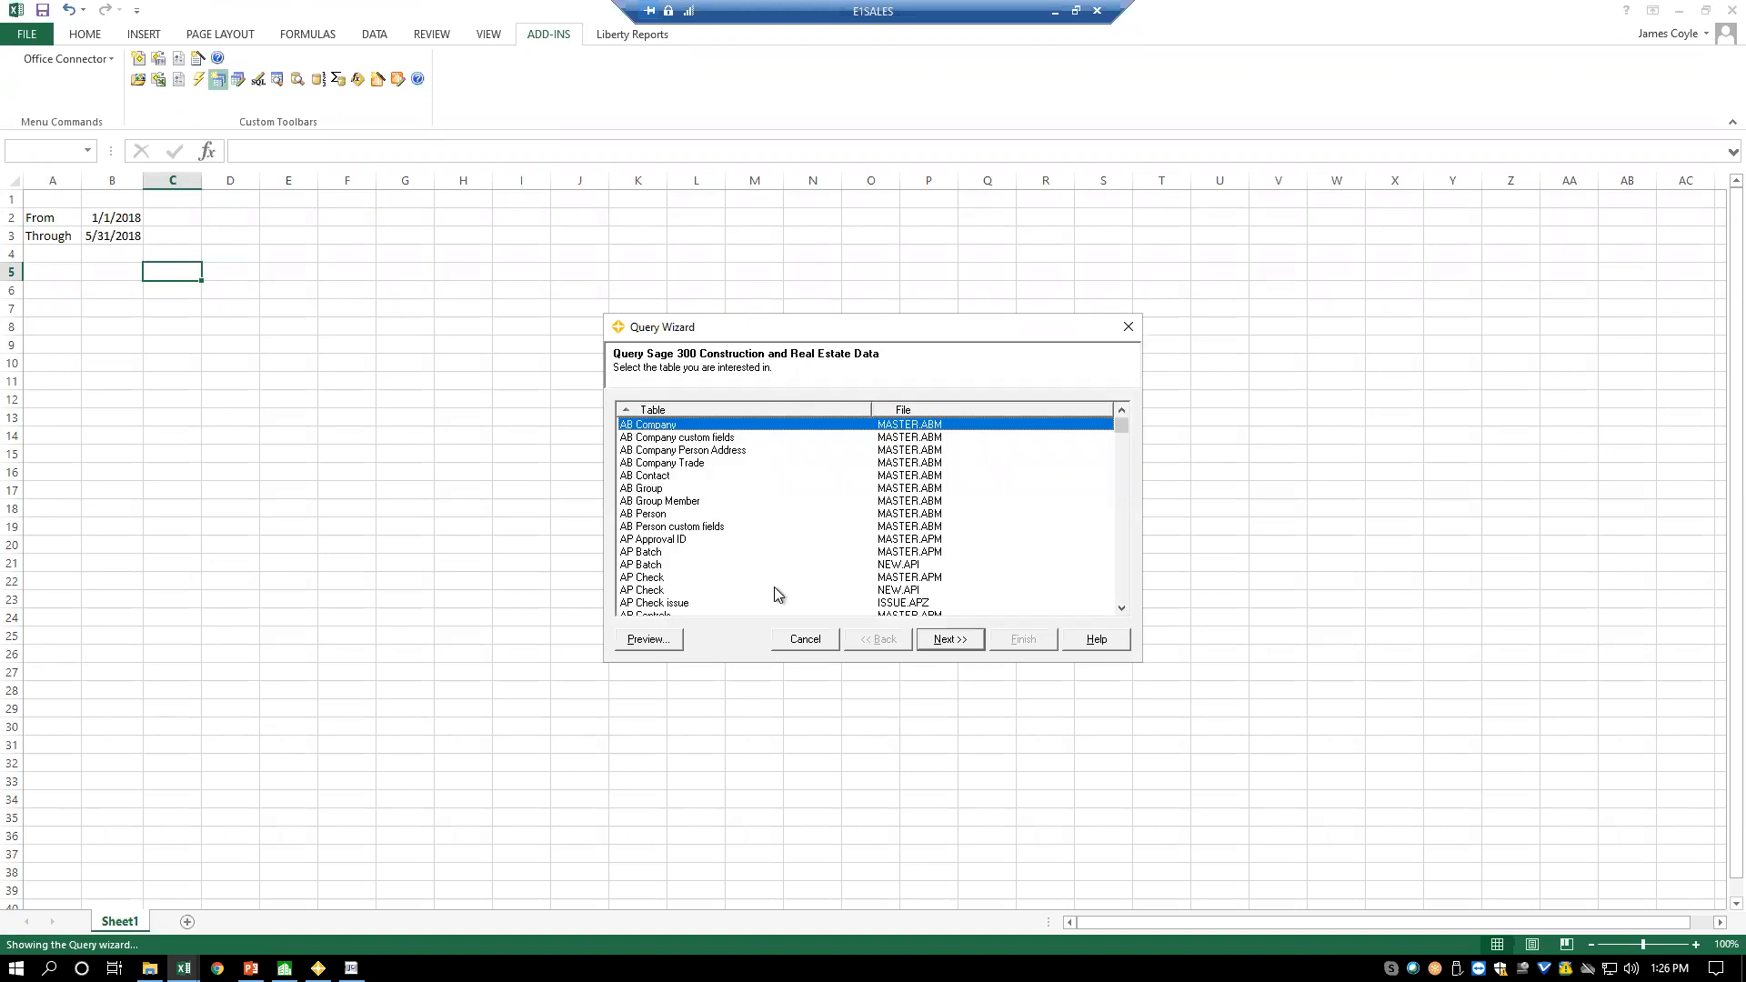
- Select the JC Transaction table from the CURRENT.JCT file as the query's data source
left_click(1121, 577)
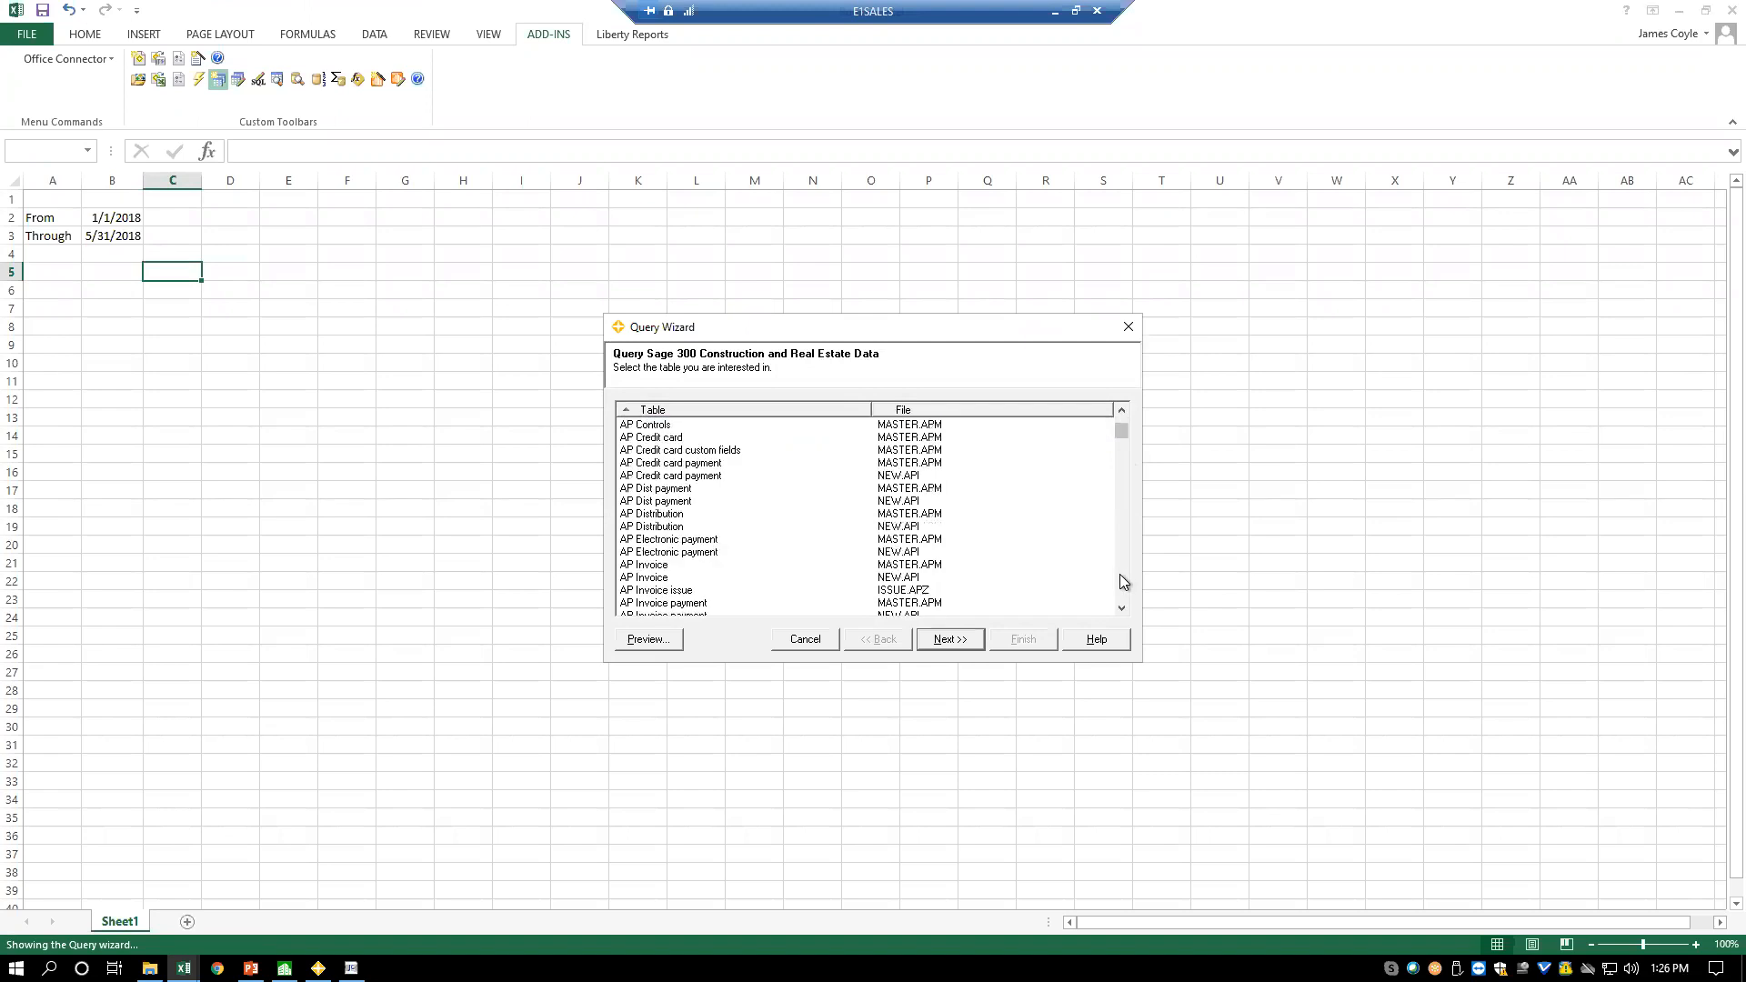
left_click(1124, 580)
left_click(1124, 580)
left_click(1124, 580)
left_click(1123, 580)
left_click(1120, 576)
left_click(1121, 576)
left_click(1121, 576)
left_click(1120, 576)
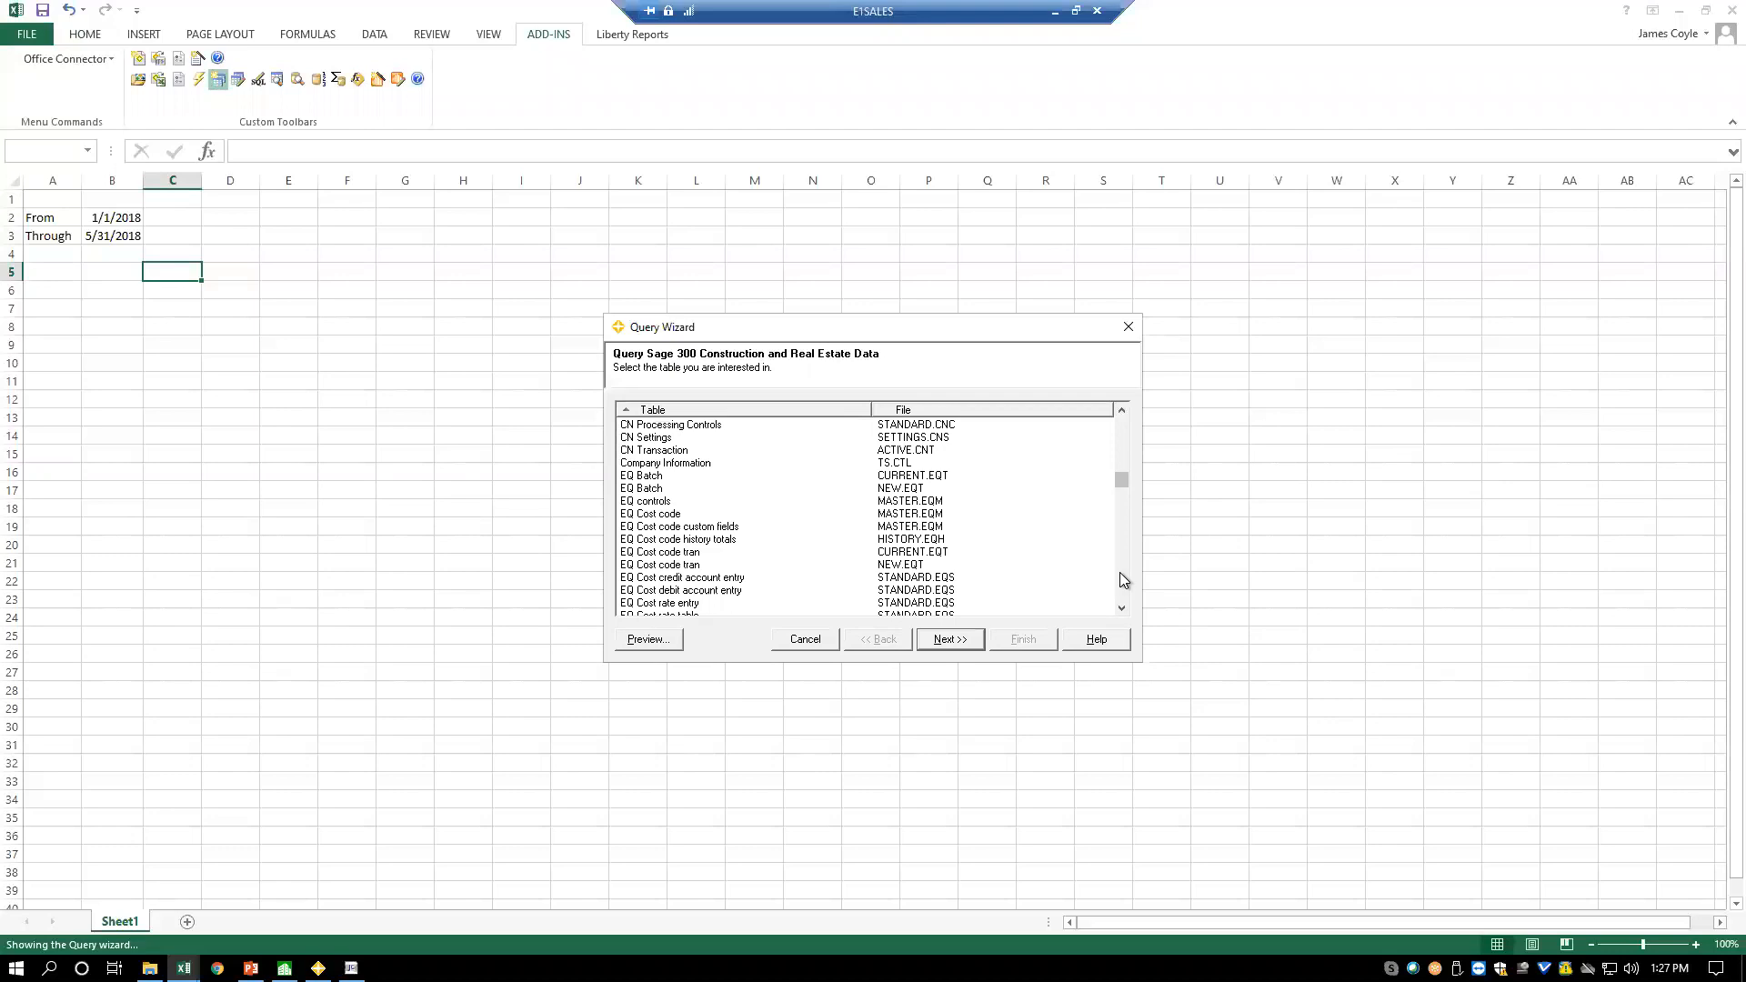
type("jc t")
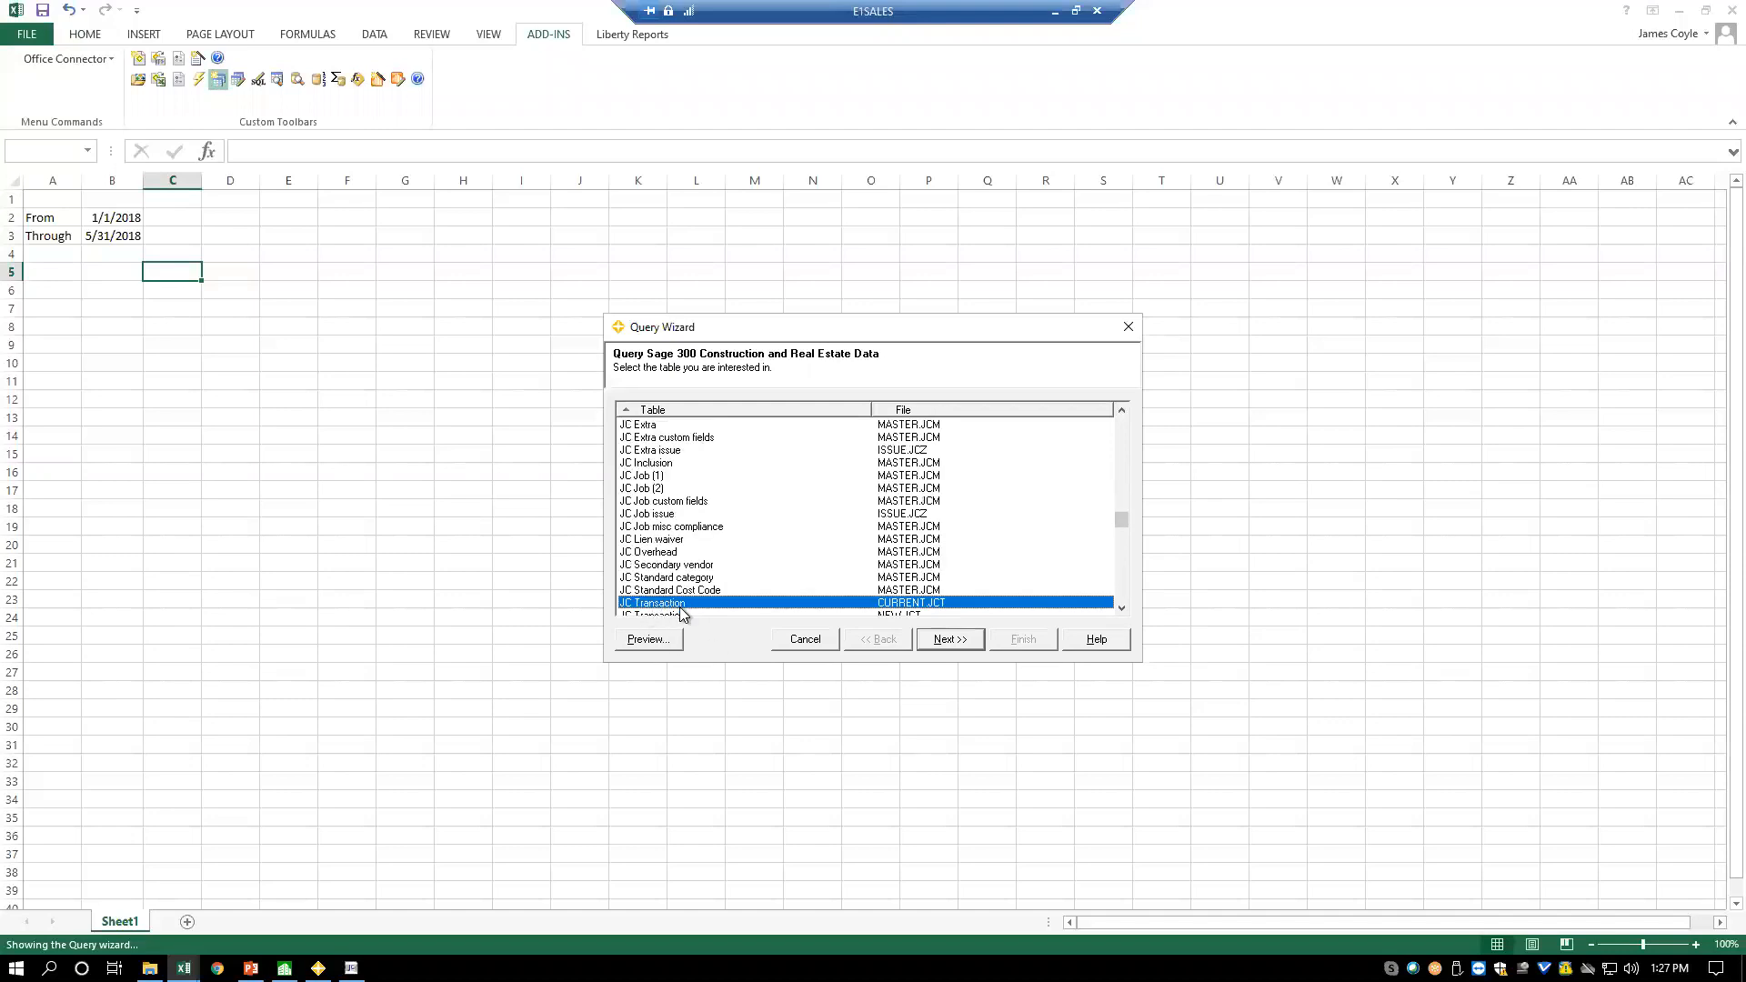
- Preview the rows of the JC Transaction table, and proceed to the query's field selection
left_click(648, 640)
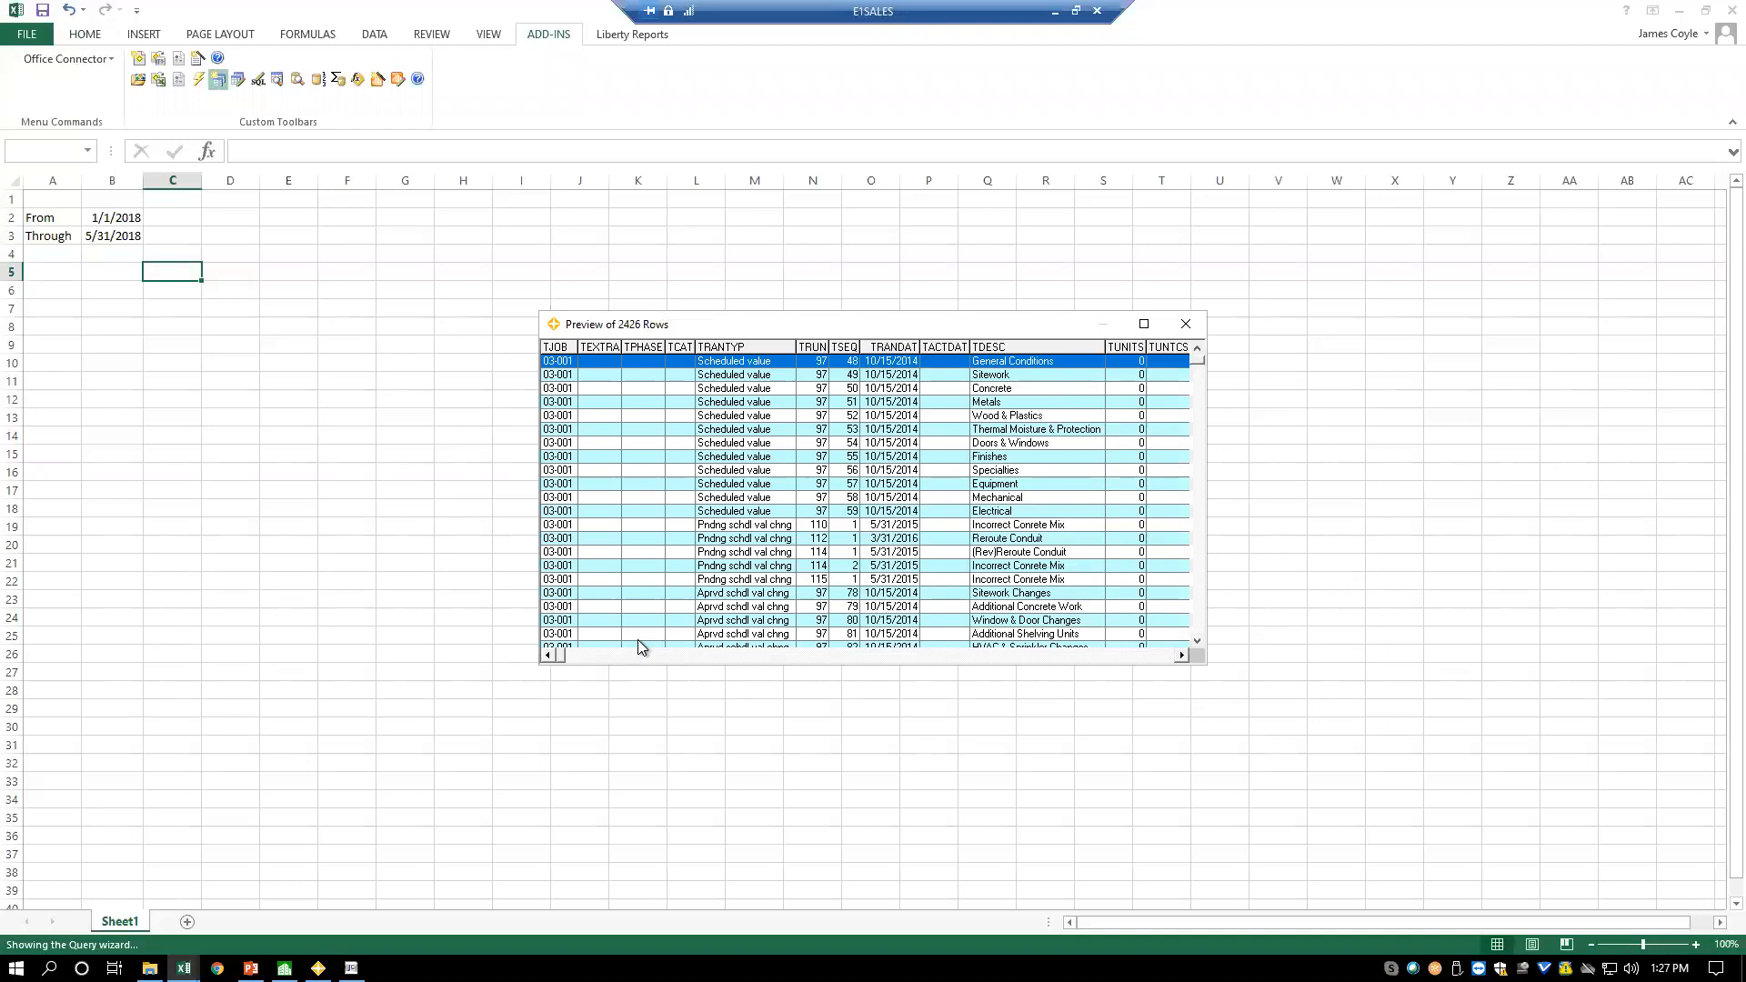
left_click(1187, 326)
left_click(946, 642)
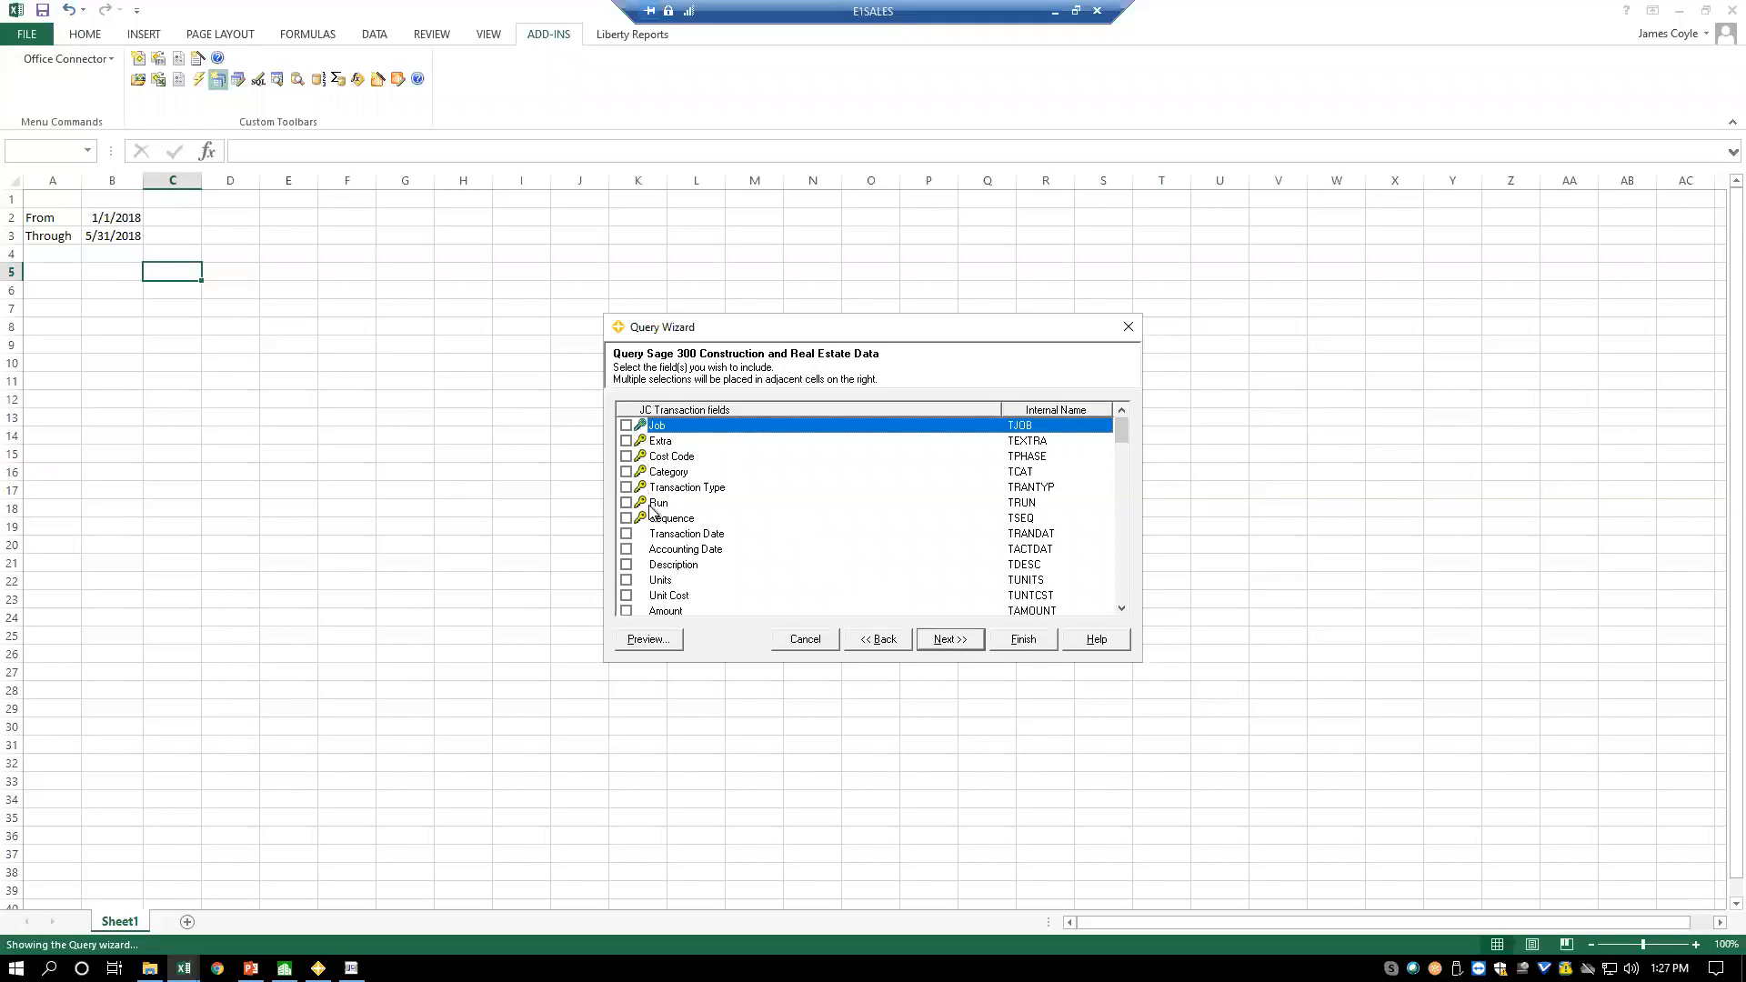
- Include the Job, Extra, Cost Code, Category and Transaction Type fields in the query
key("space")
key("Down")
key("space")
key("Down")
key("space")
key("Down")
key("space")
key("Down")
key("space")
key("Down")
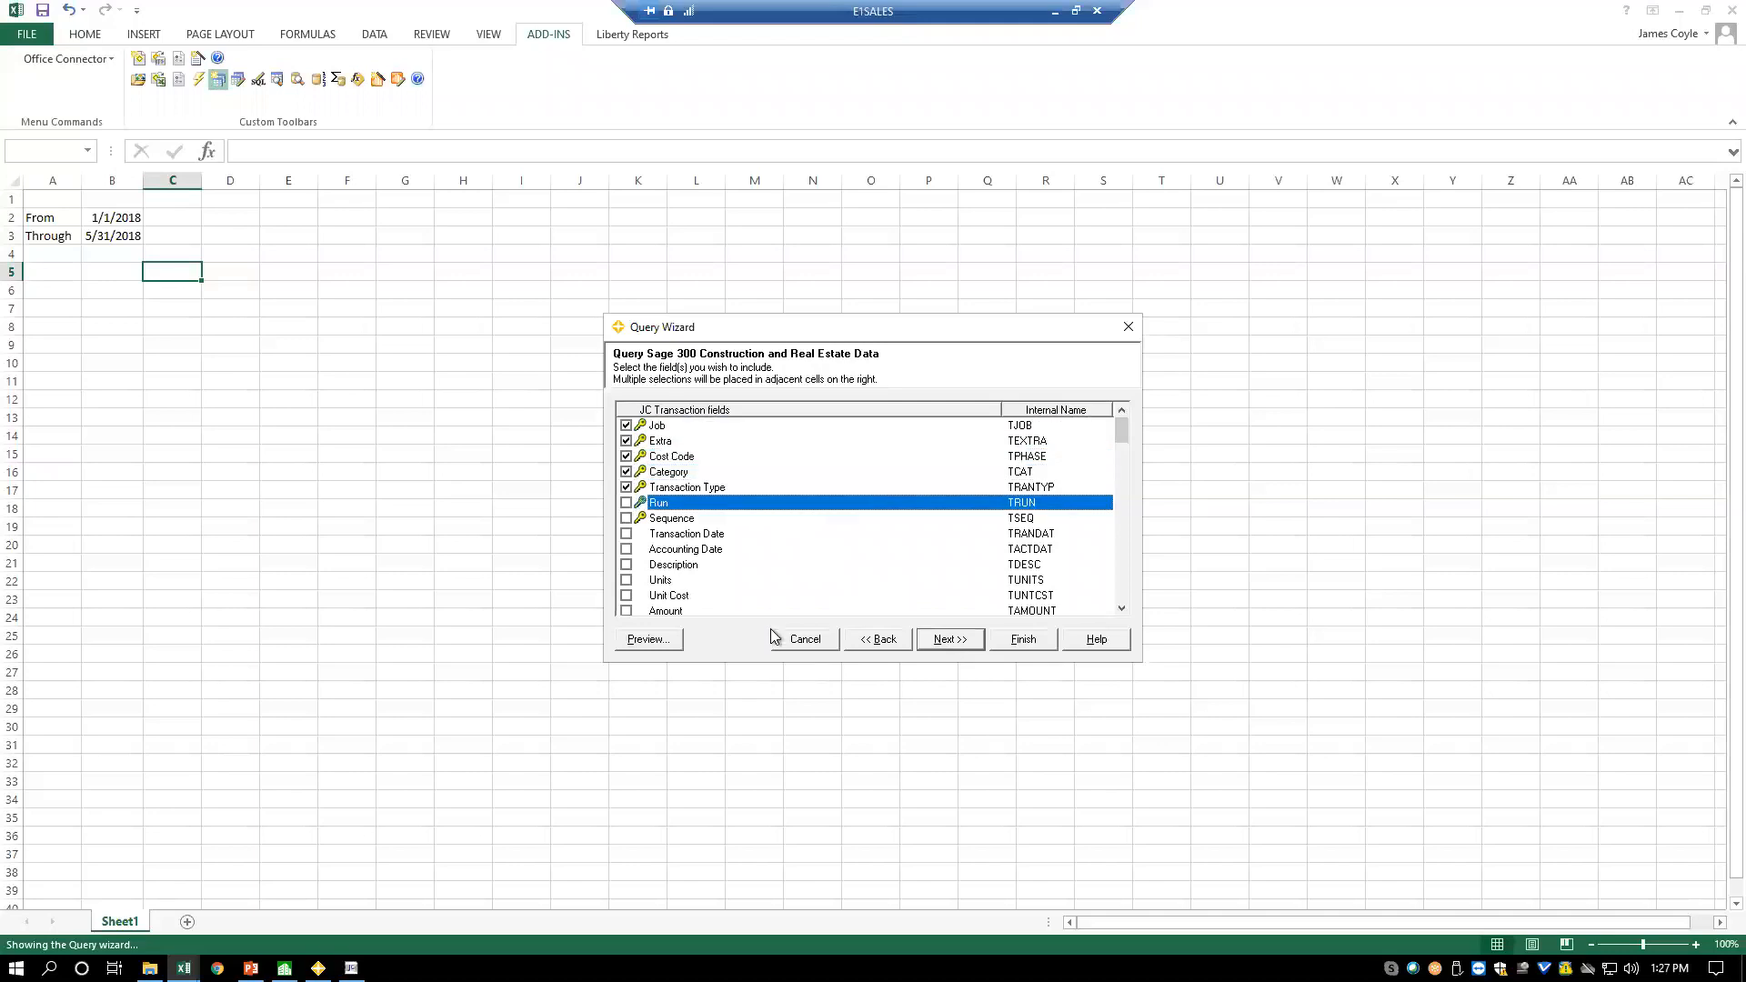
- Add the Transaction Date, Accounting Date, Description and Amount fields to the query
left_click(626, 534)
left_click(625, 550)
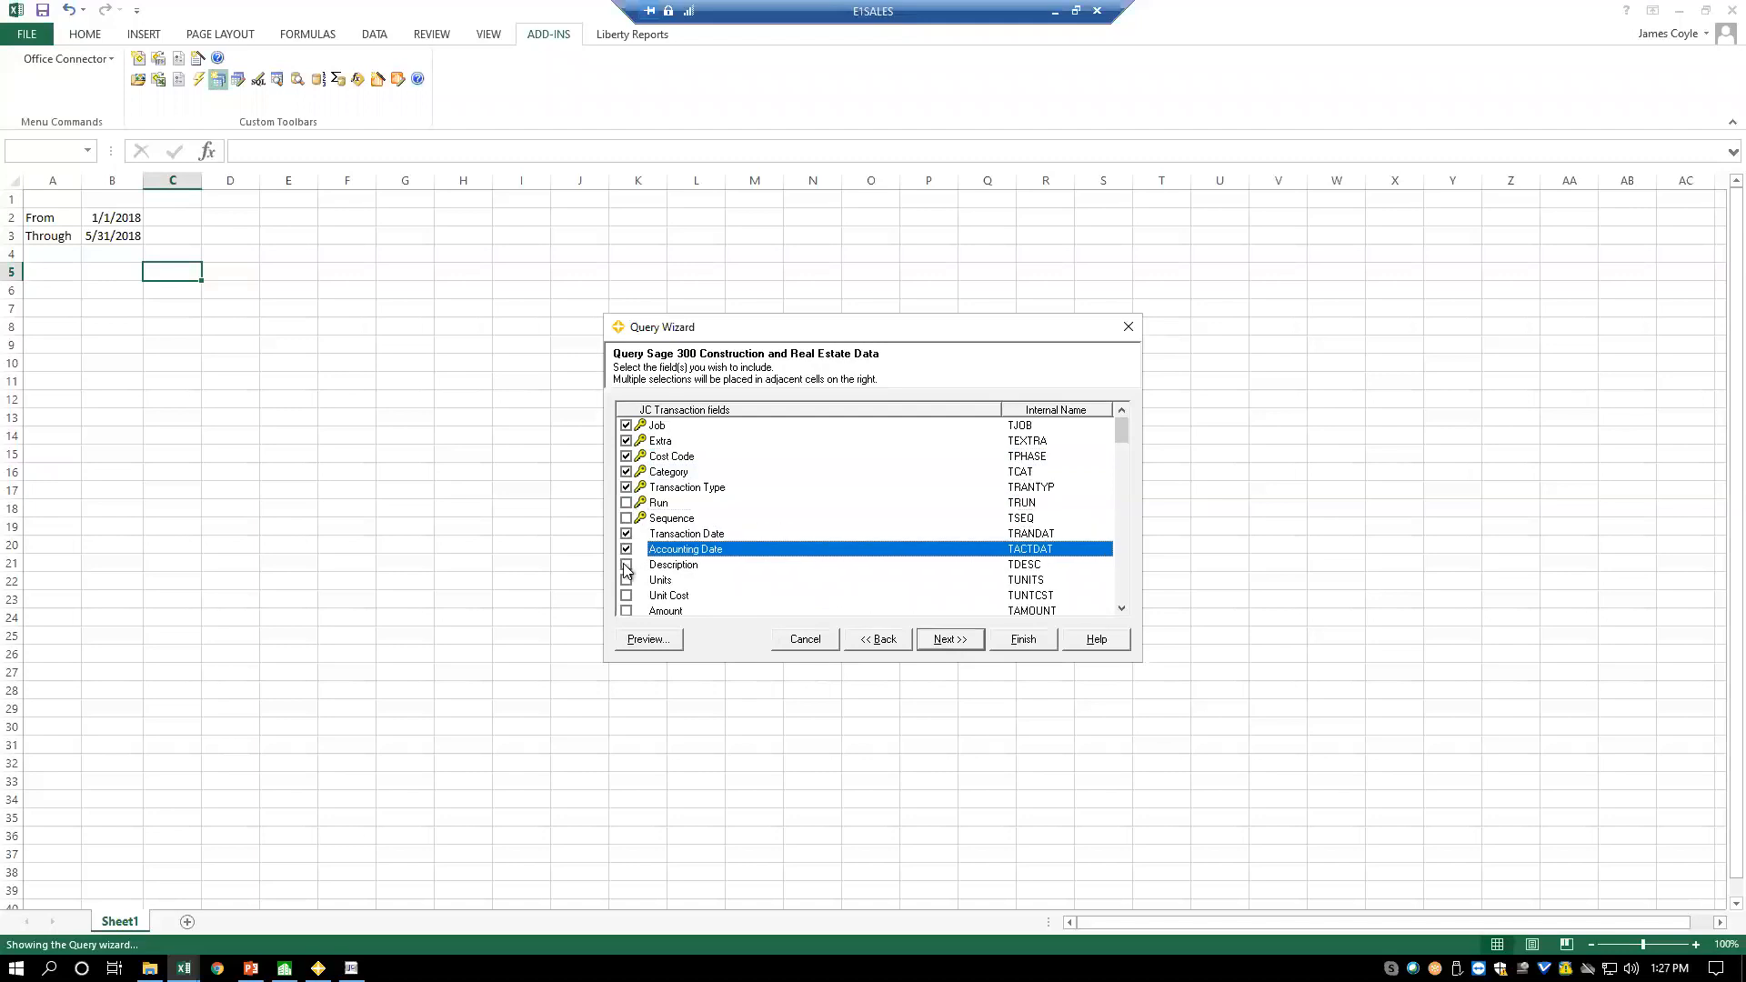
left_click(626, 565)
left_click(625, 611)
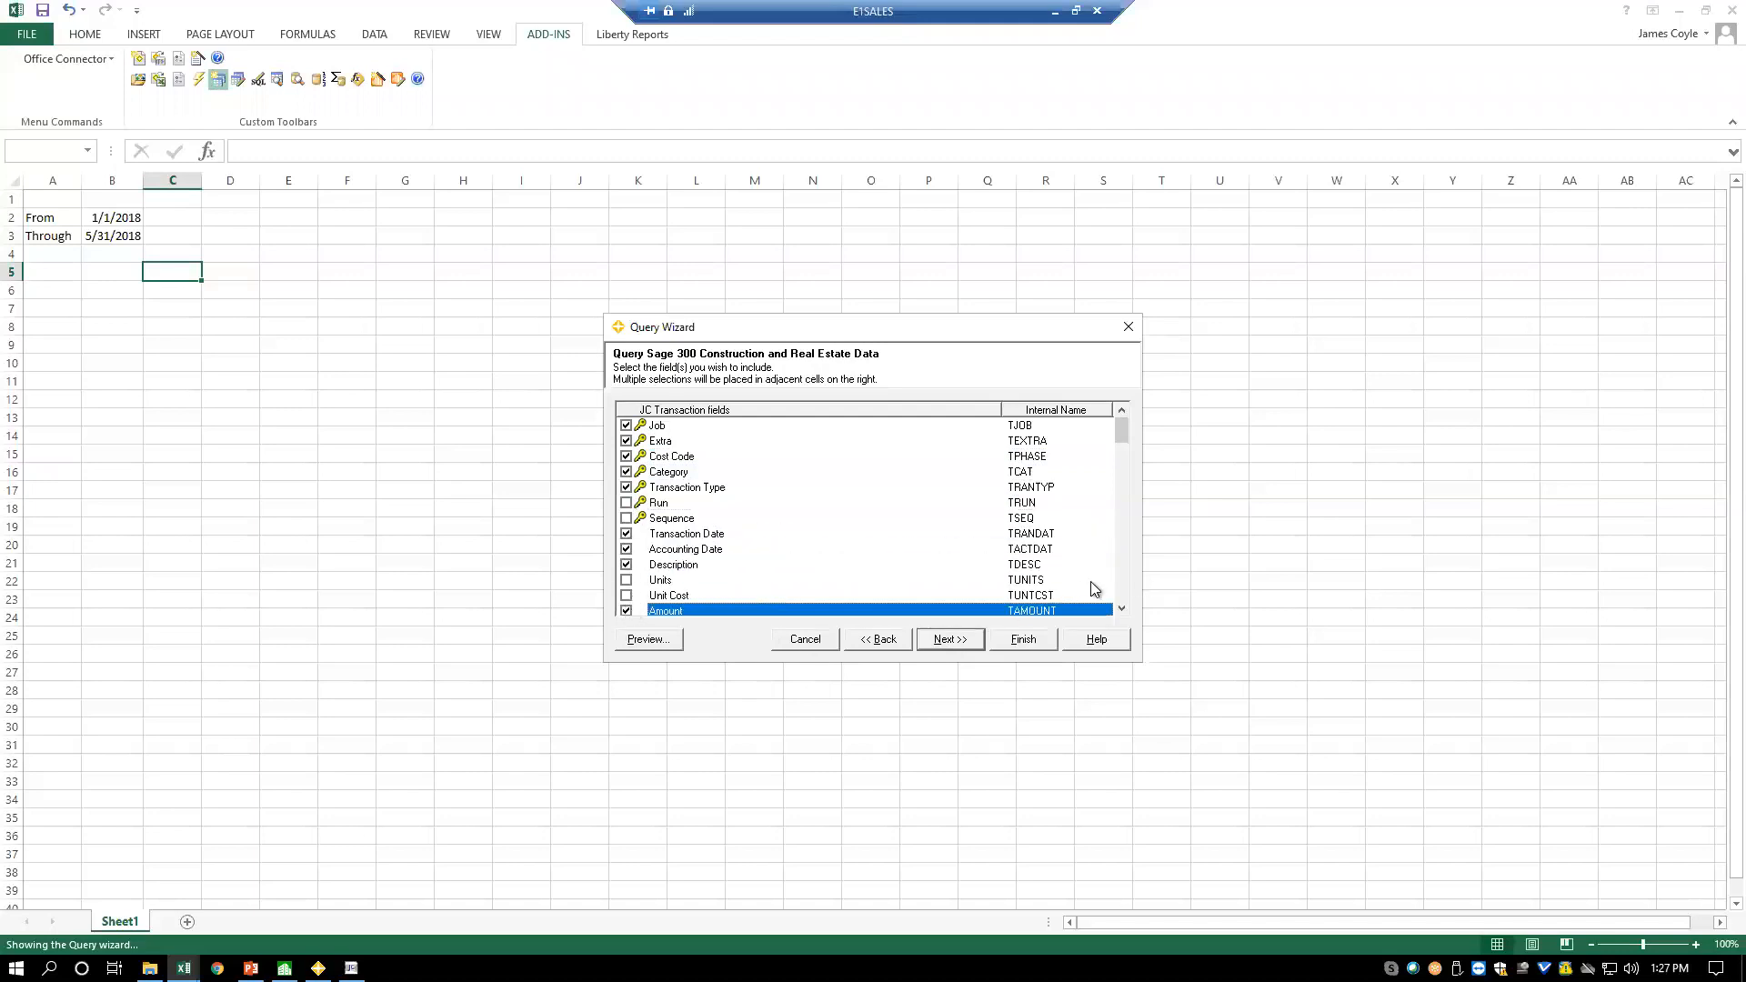
- Add the Debit account, Credit account, Vendor, Commitment and Employee fields, and proceed to the query conditions
left_click(1120, 576)
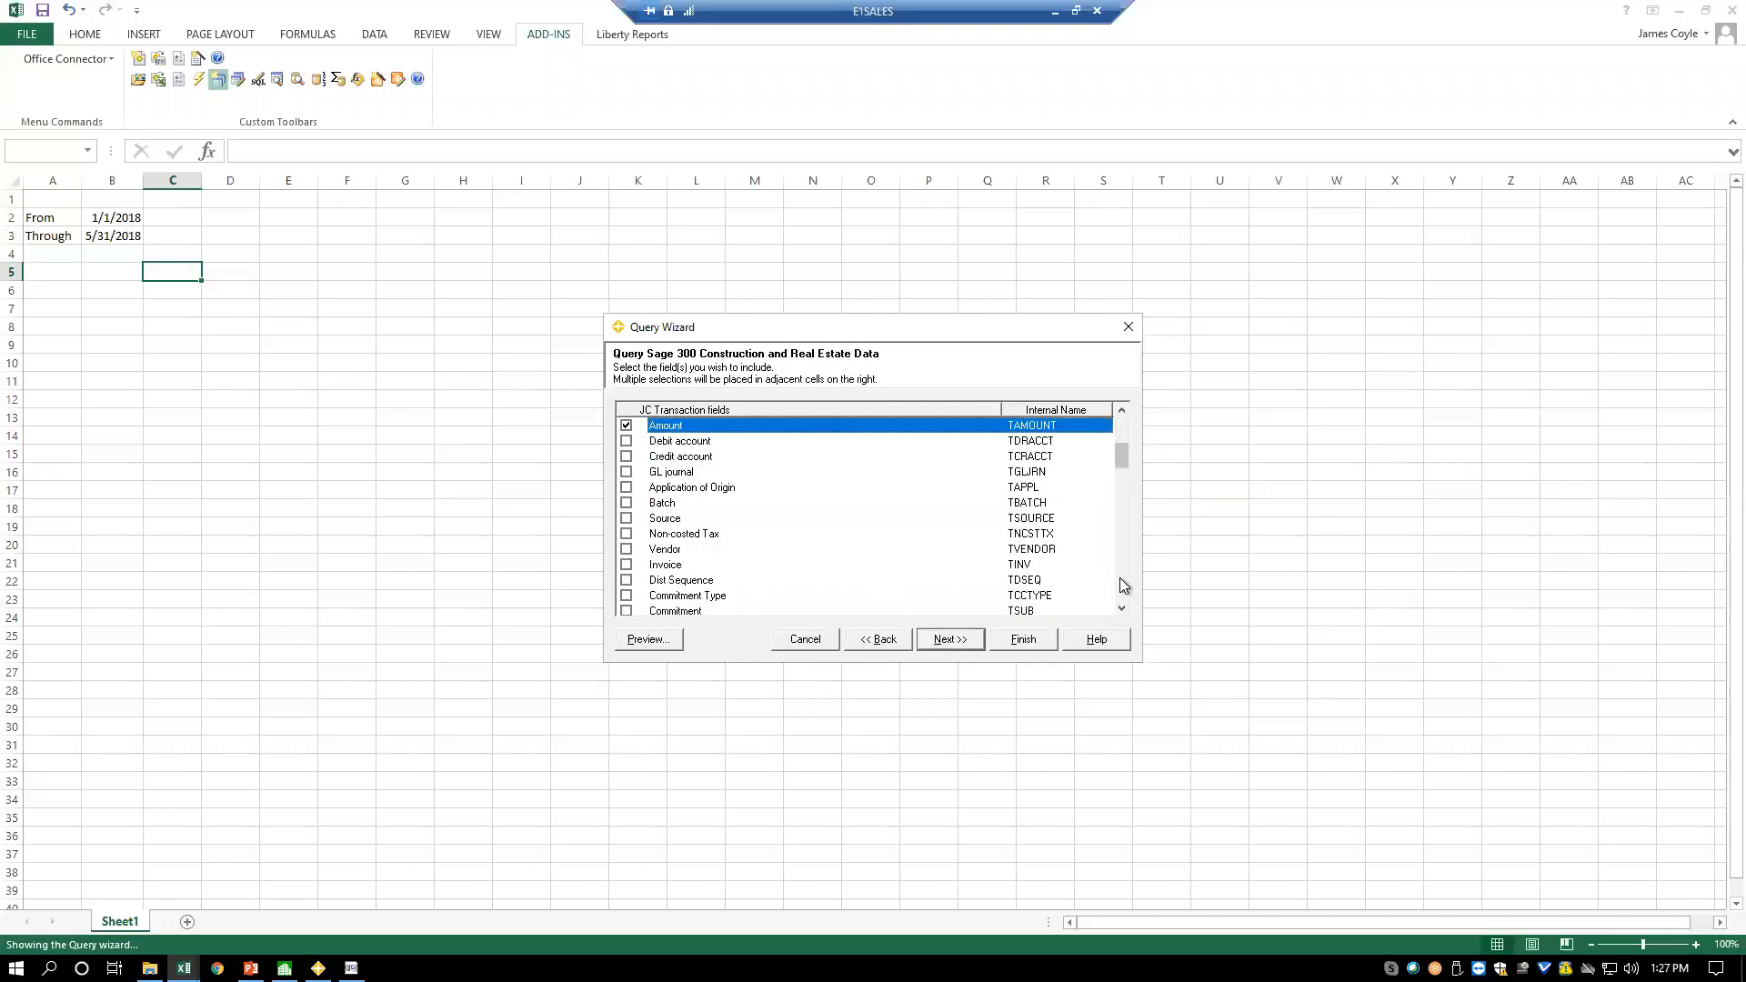
left_click(626, 442)
left_click(626, 457)
left_click(626, 549)
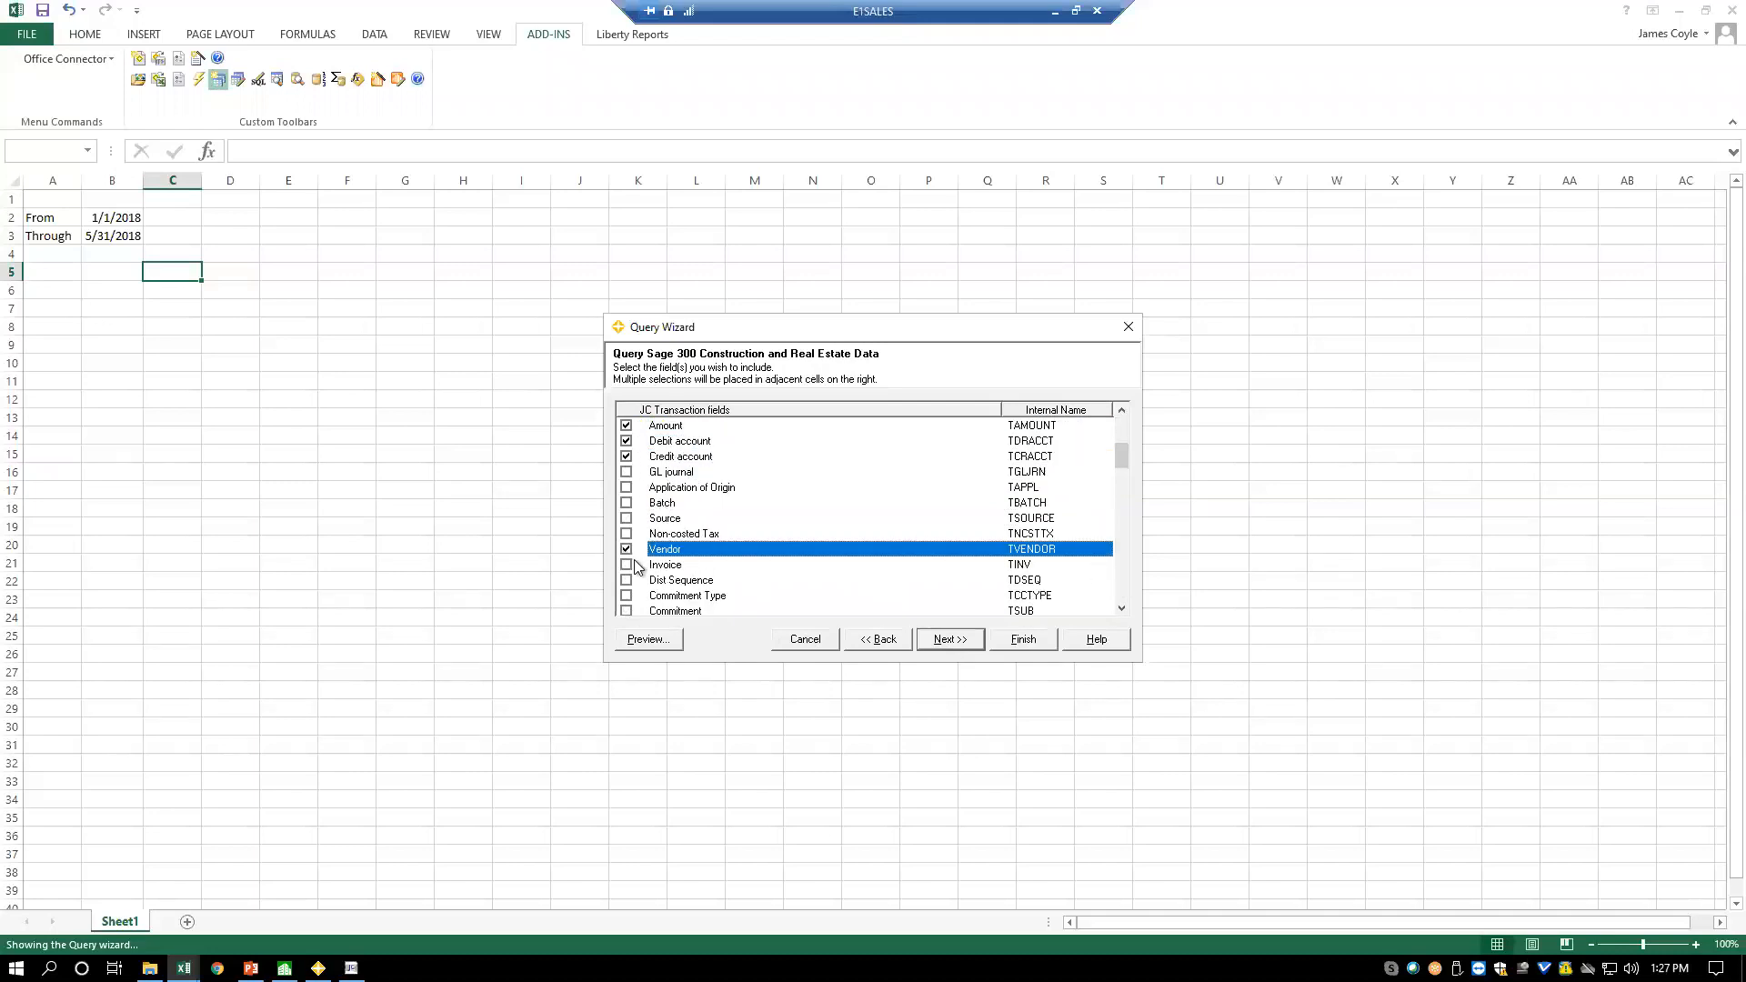
left_click(627, 611)
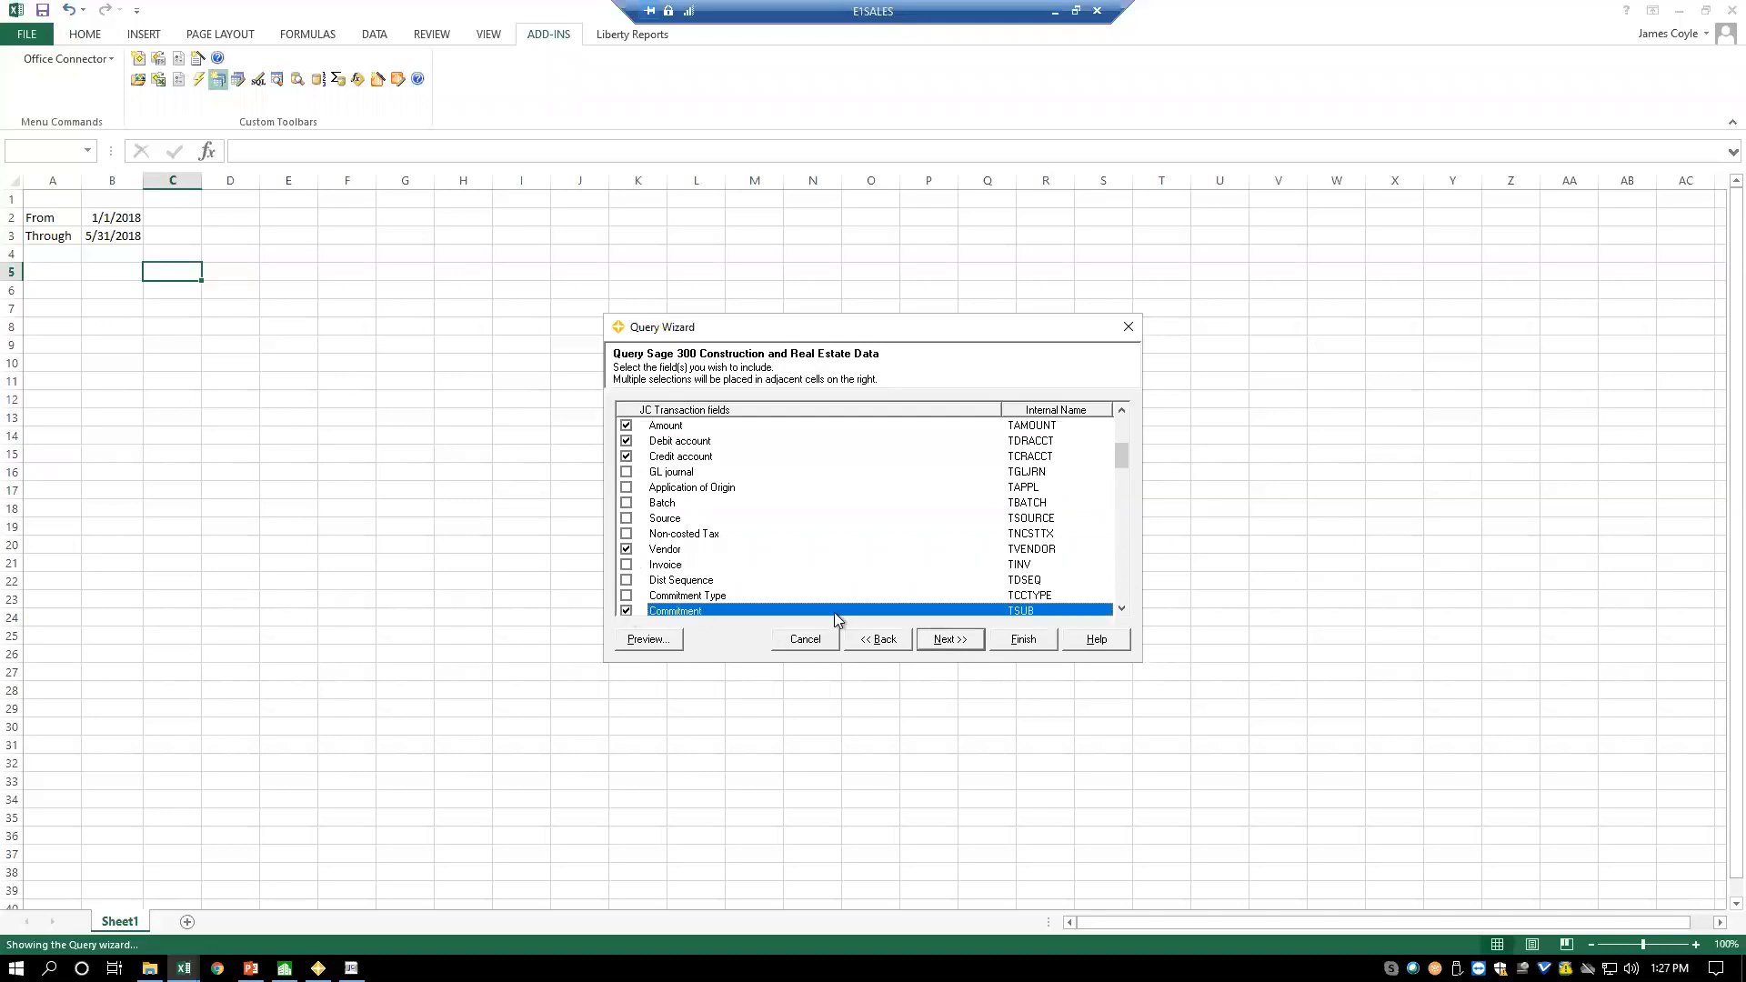
left_click(1126, 574)
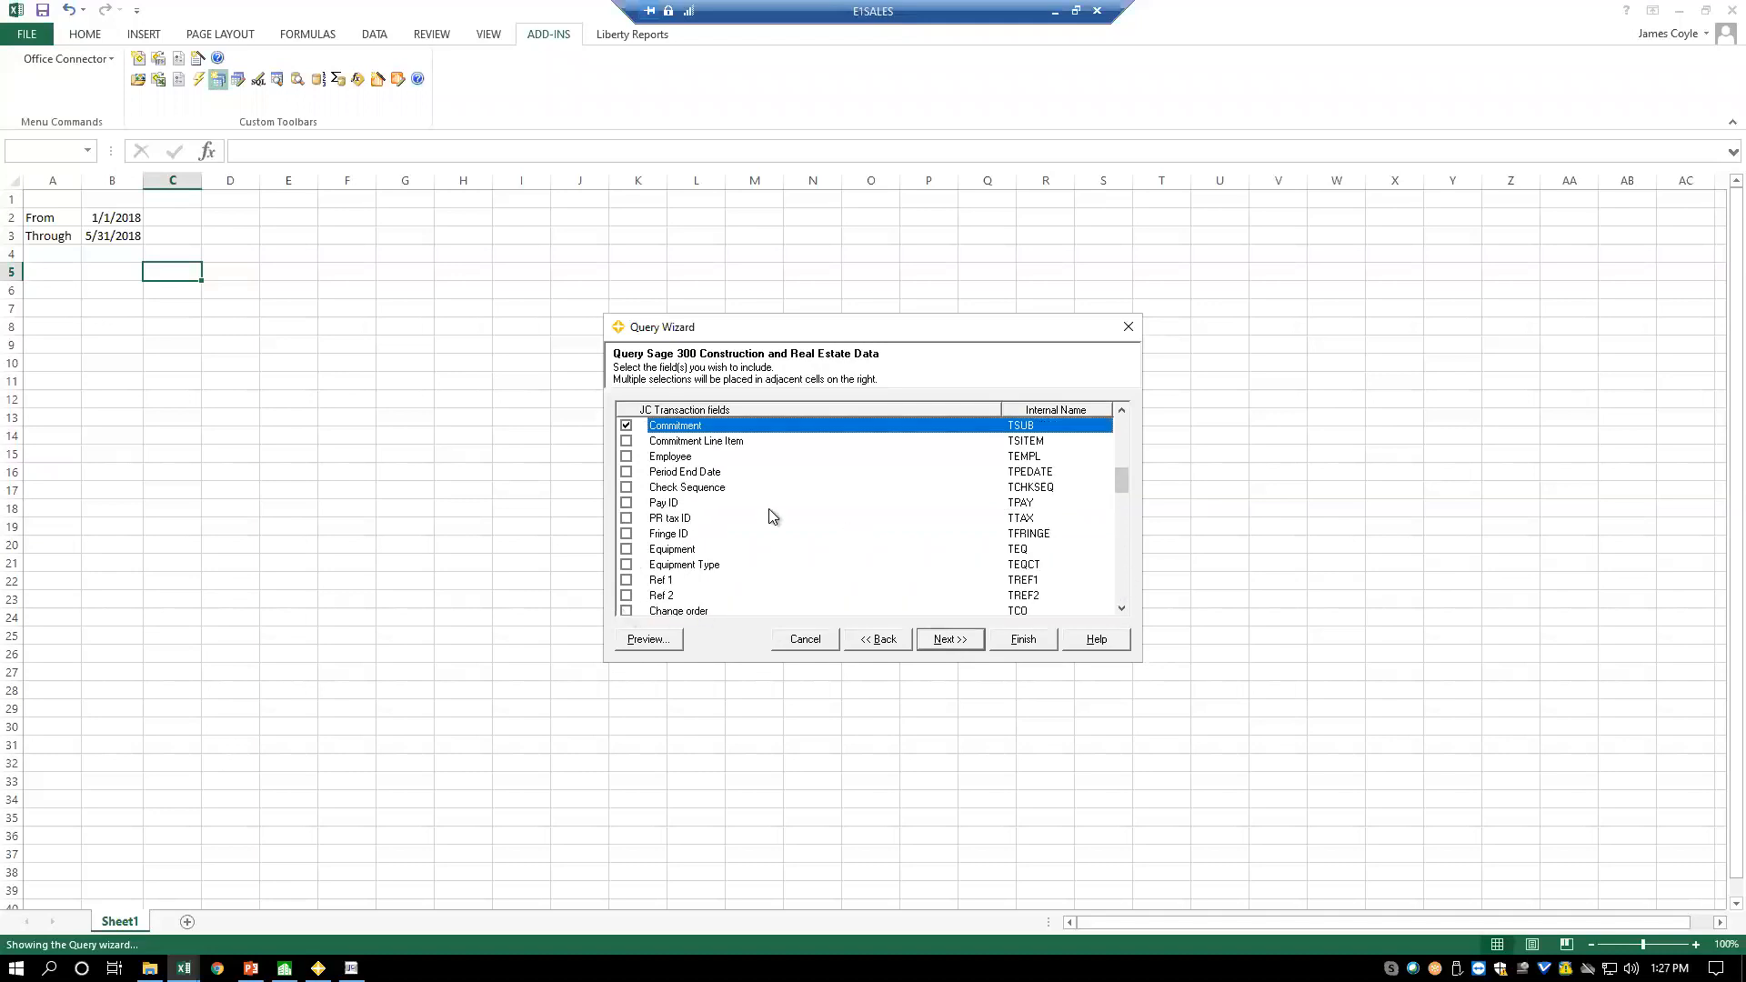
left_click(625, 457)
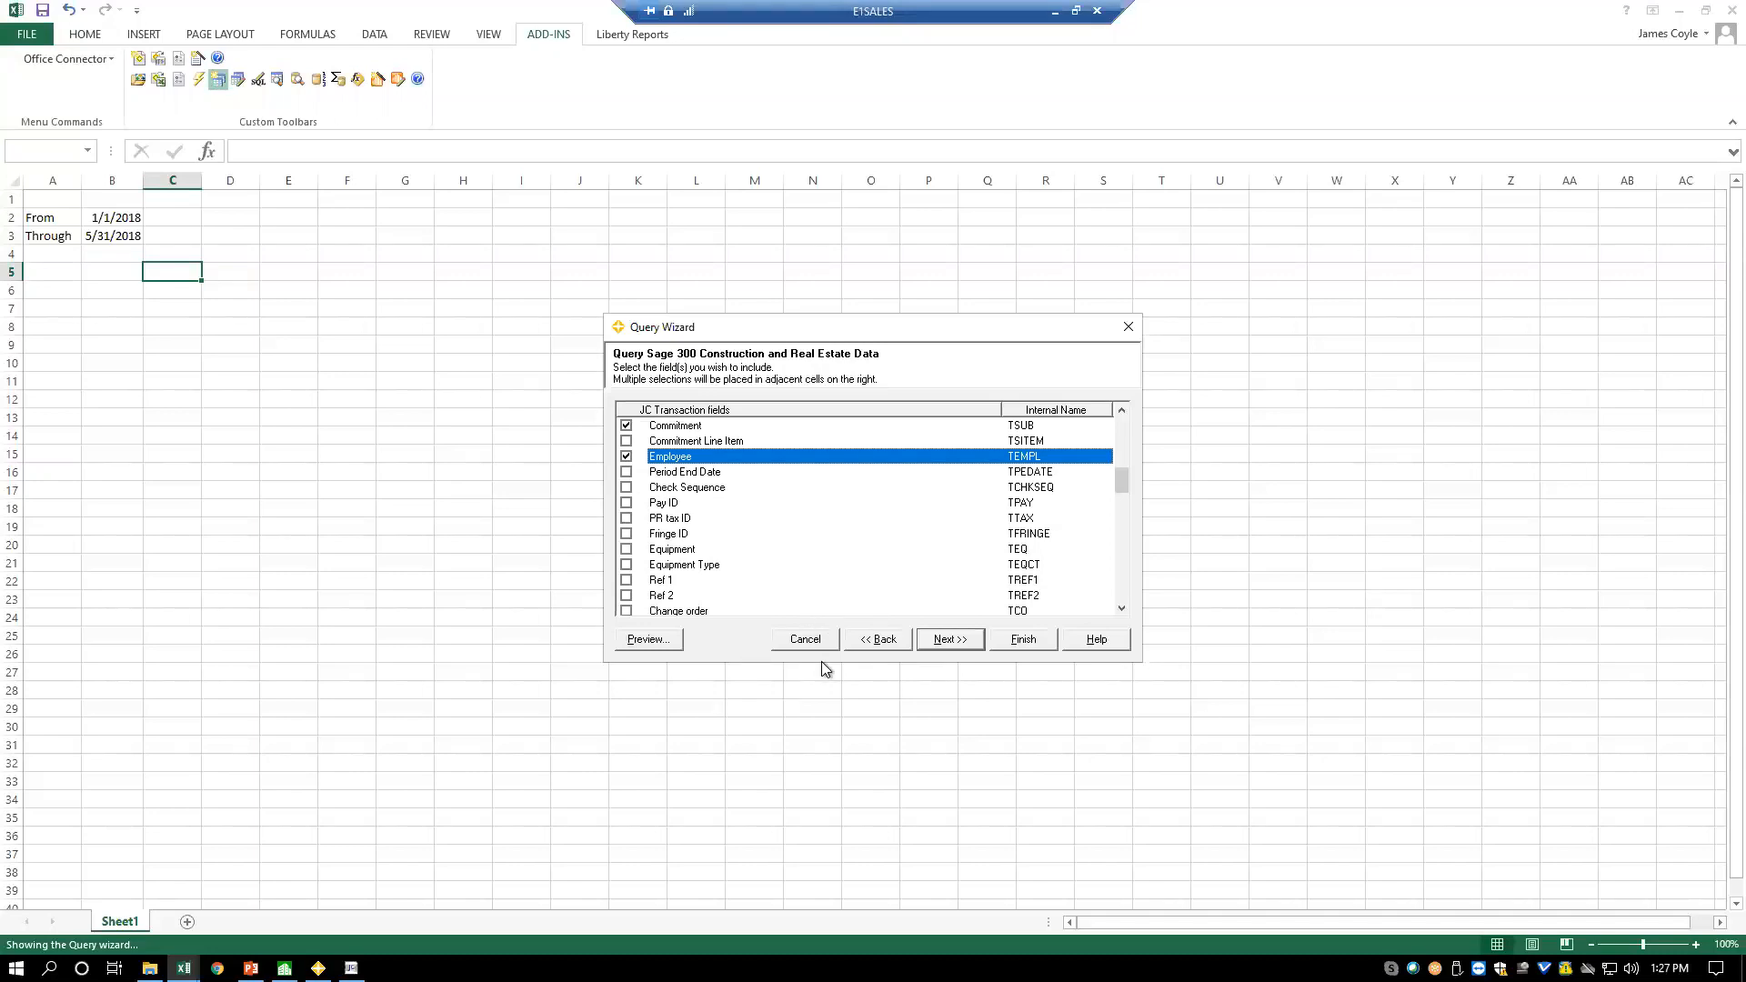
left_click(949, 639)
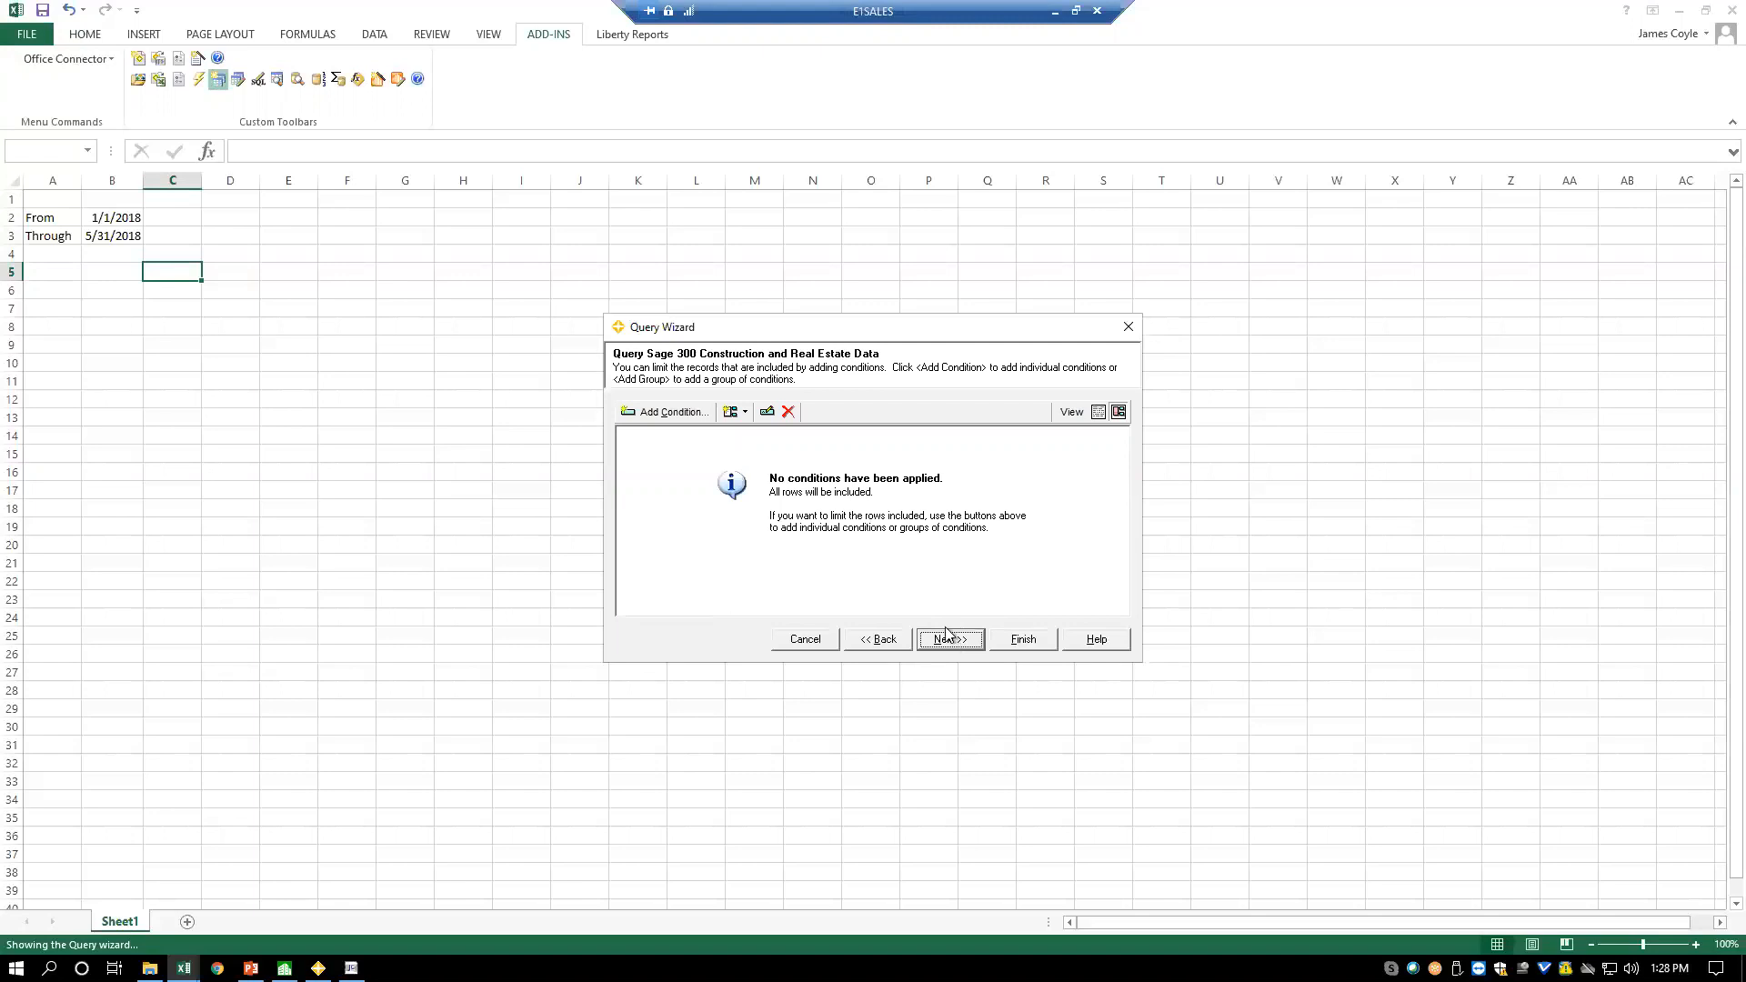
- Add a query condition requiring Transaction Date greater than or equal to the parameter b1
left_click(669, 411)
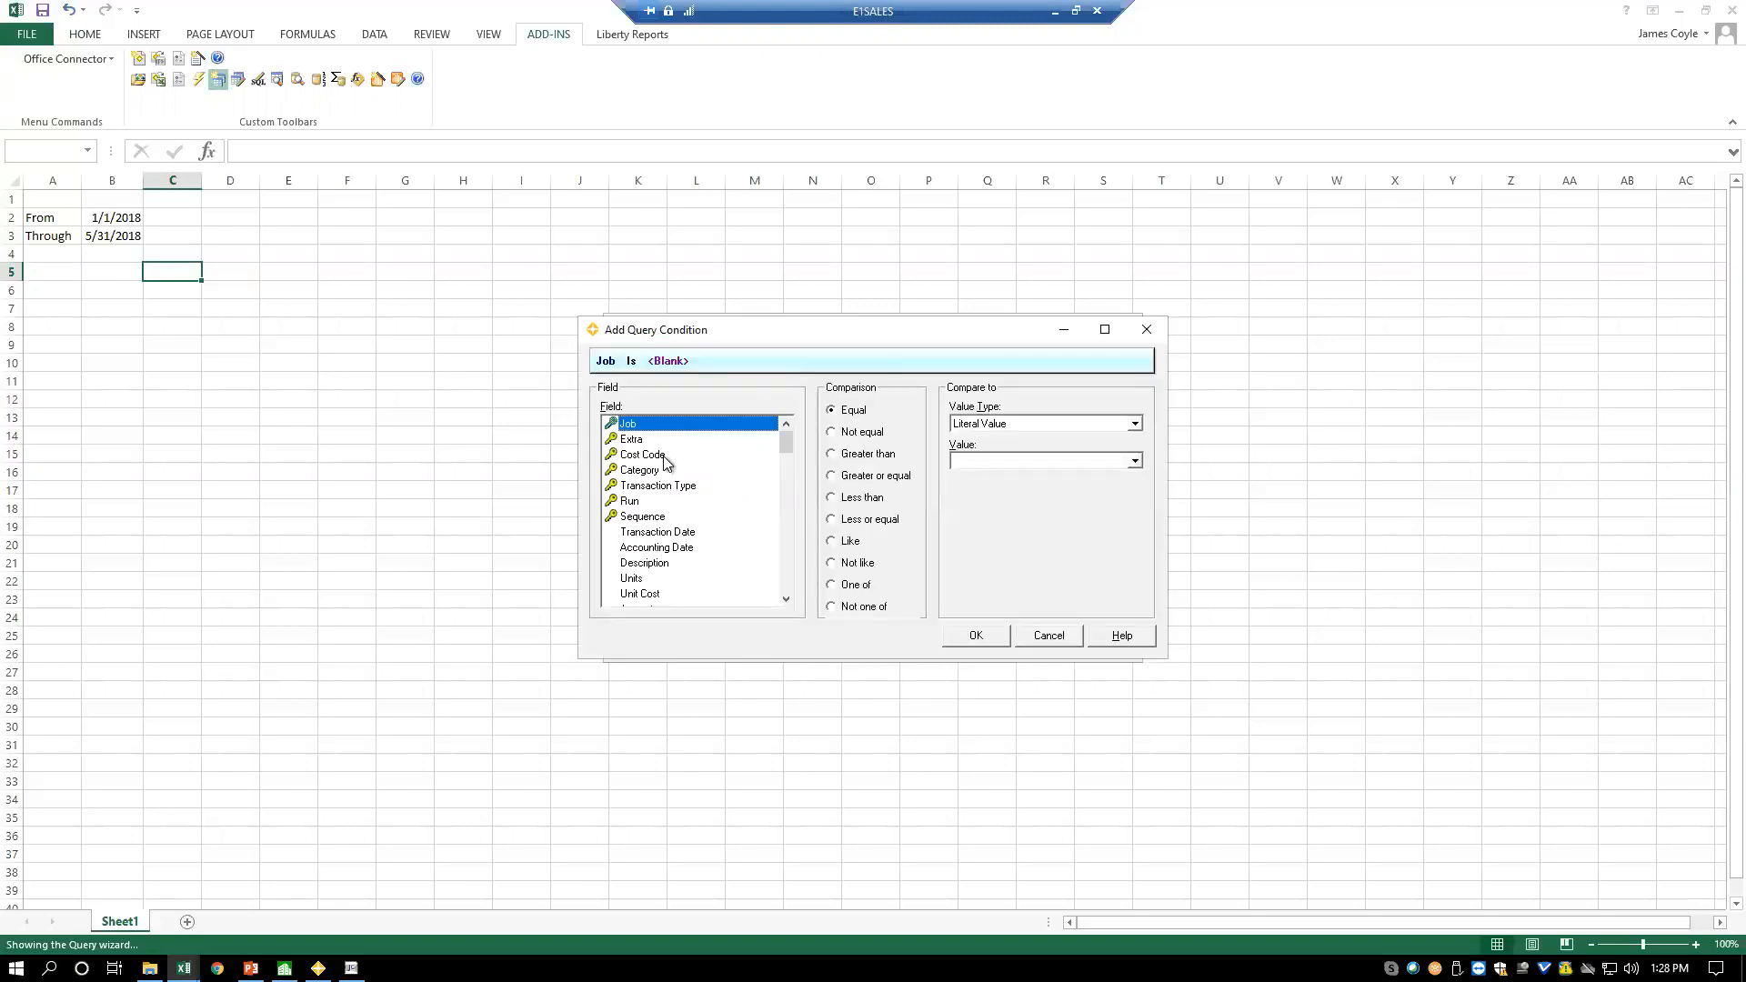
left_click(659, 535)
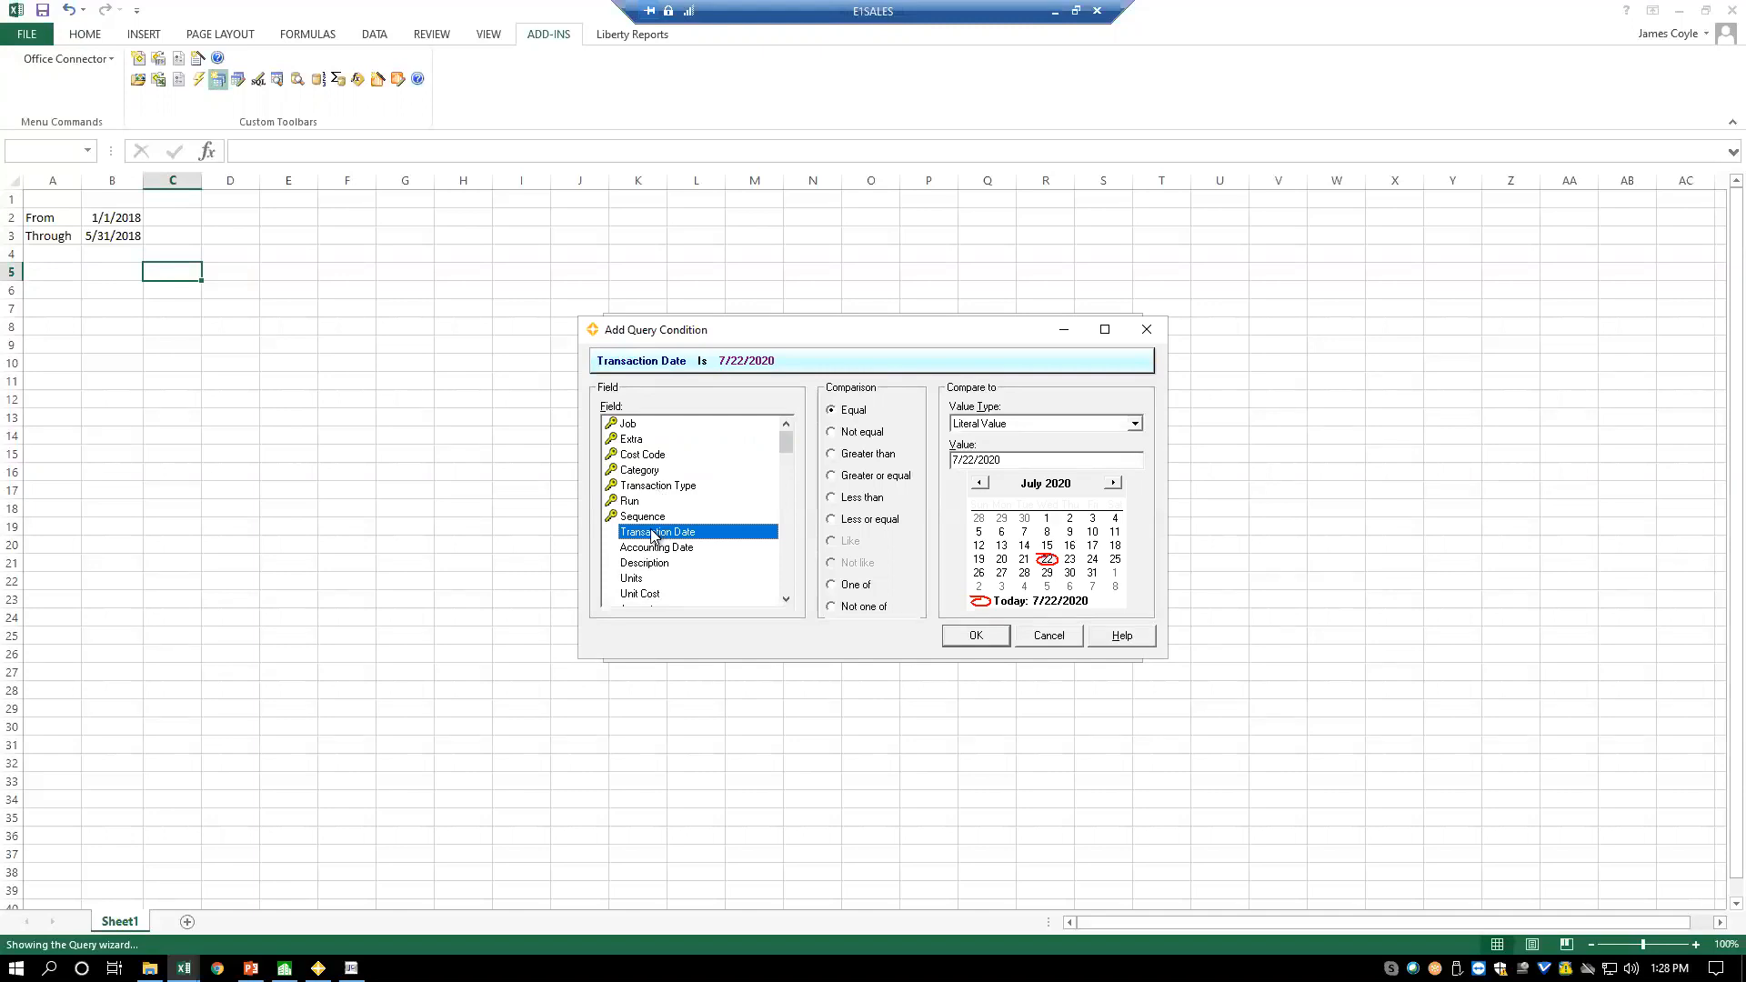
left_click(869, 477)
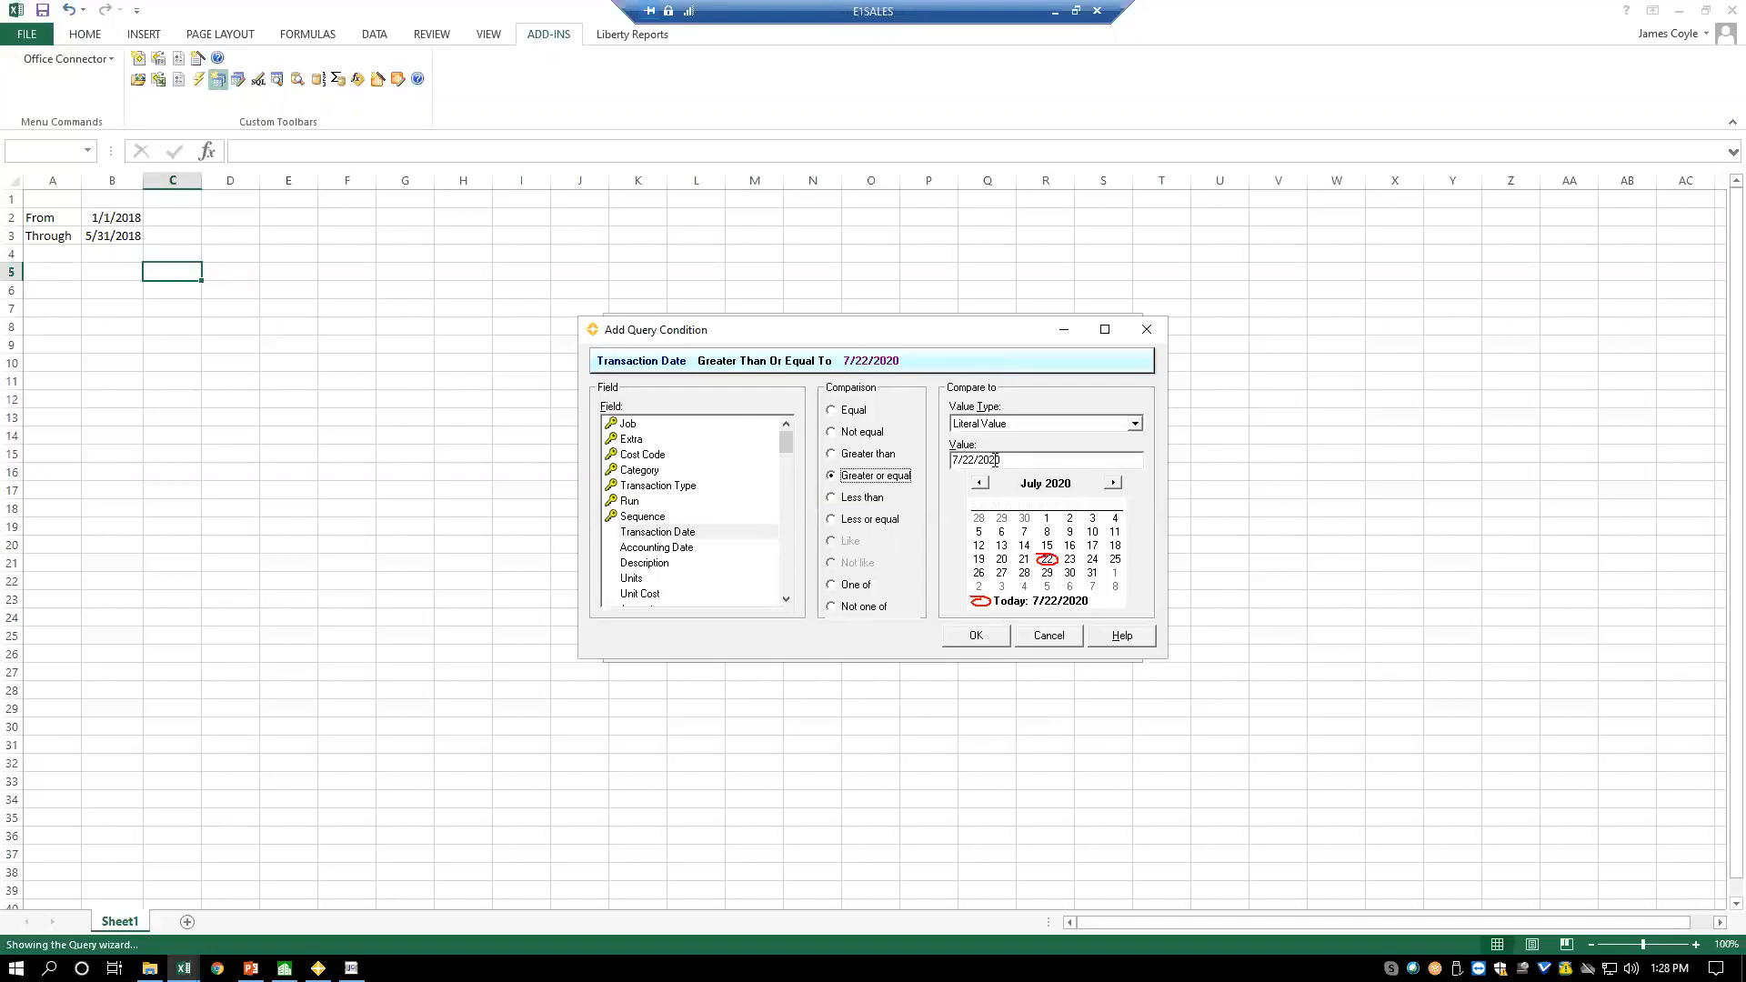
left_click(1135, 424)
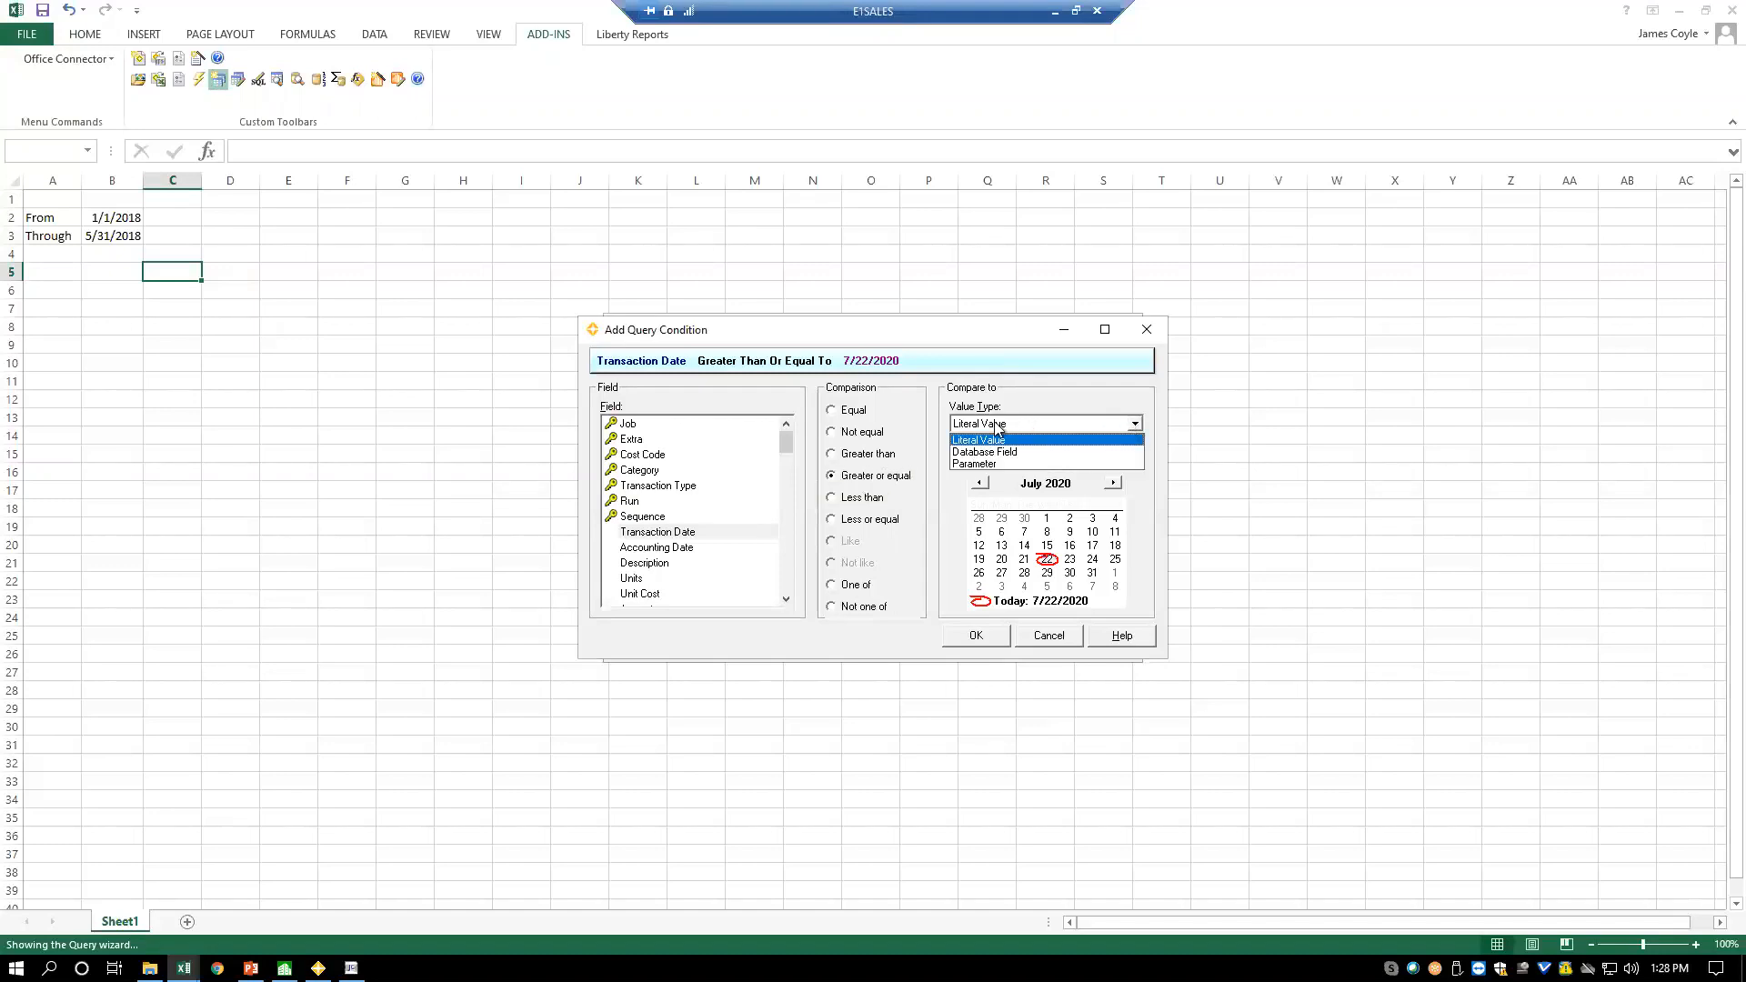
left_click(971, 463)
left_click(971, 463)
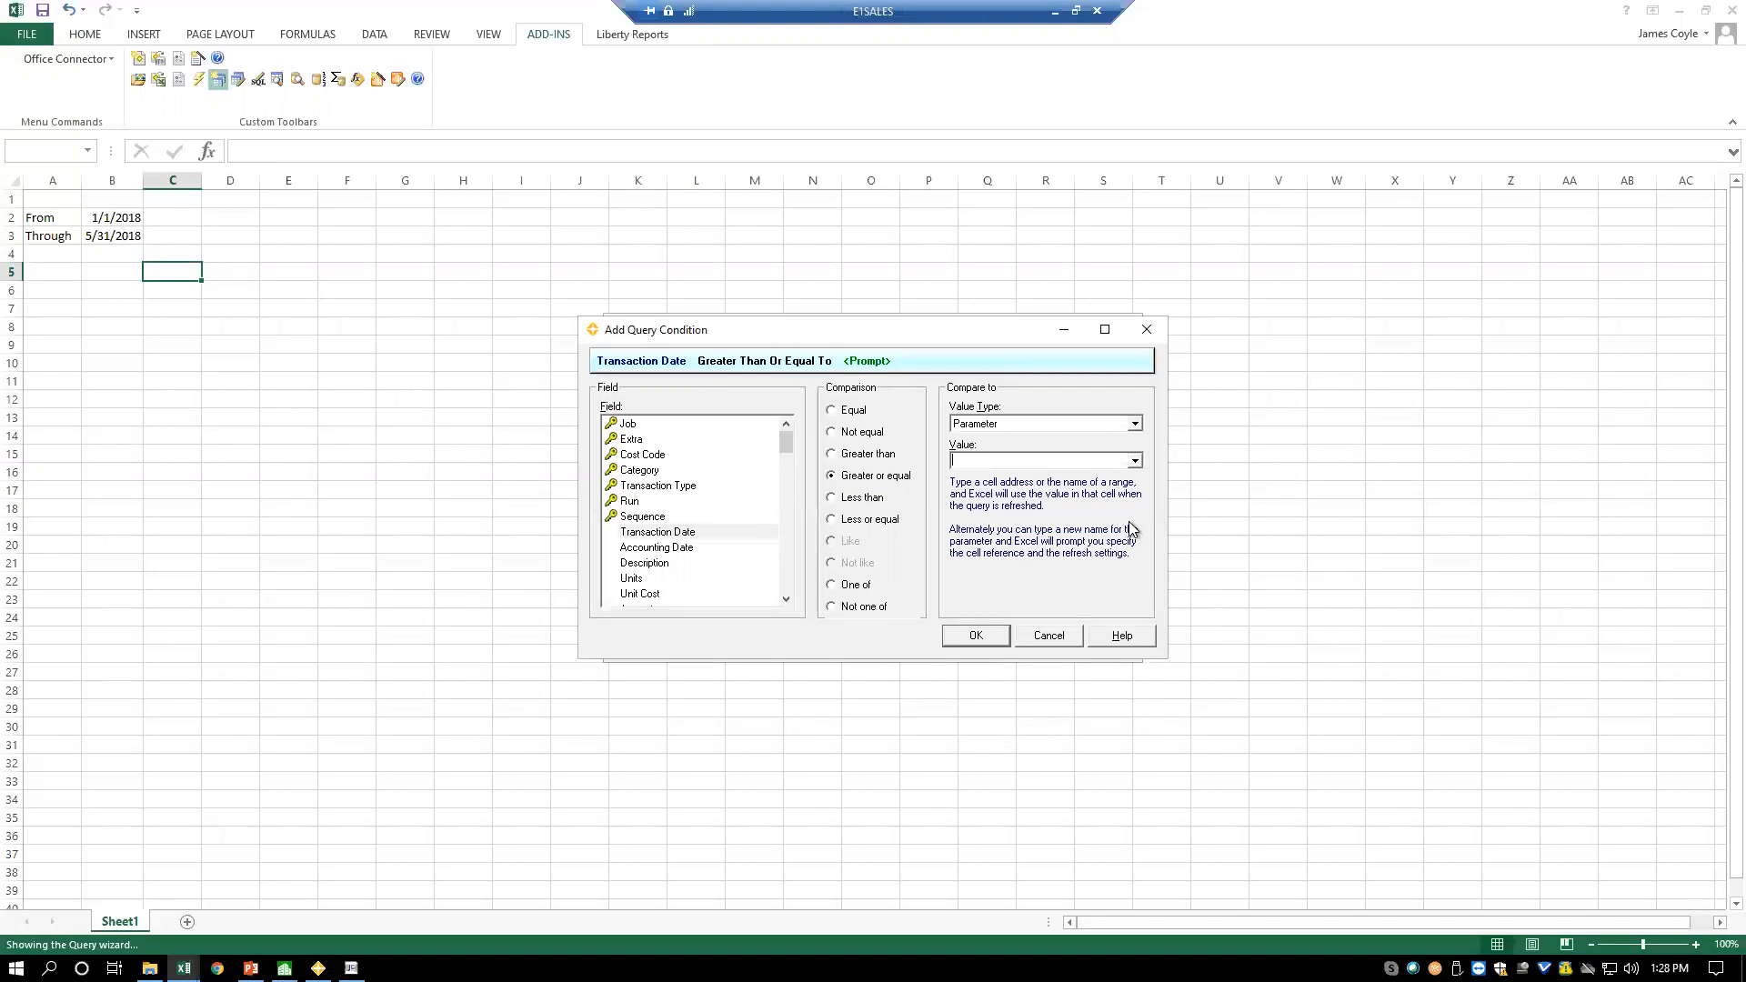
type("b1")
left_click(975, 635)
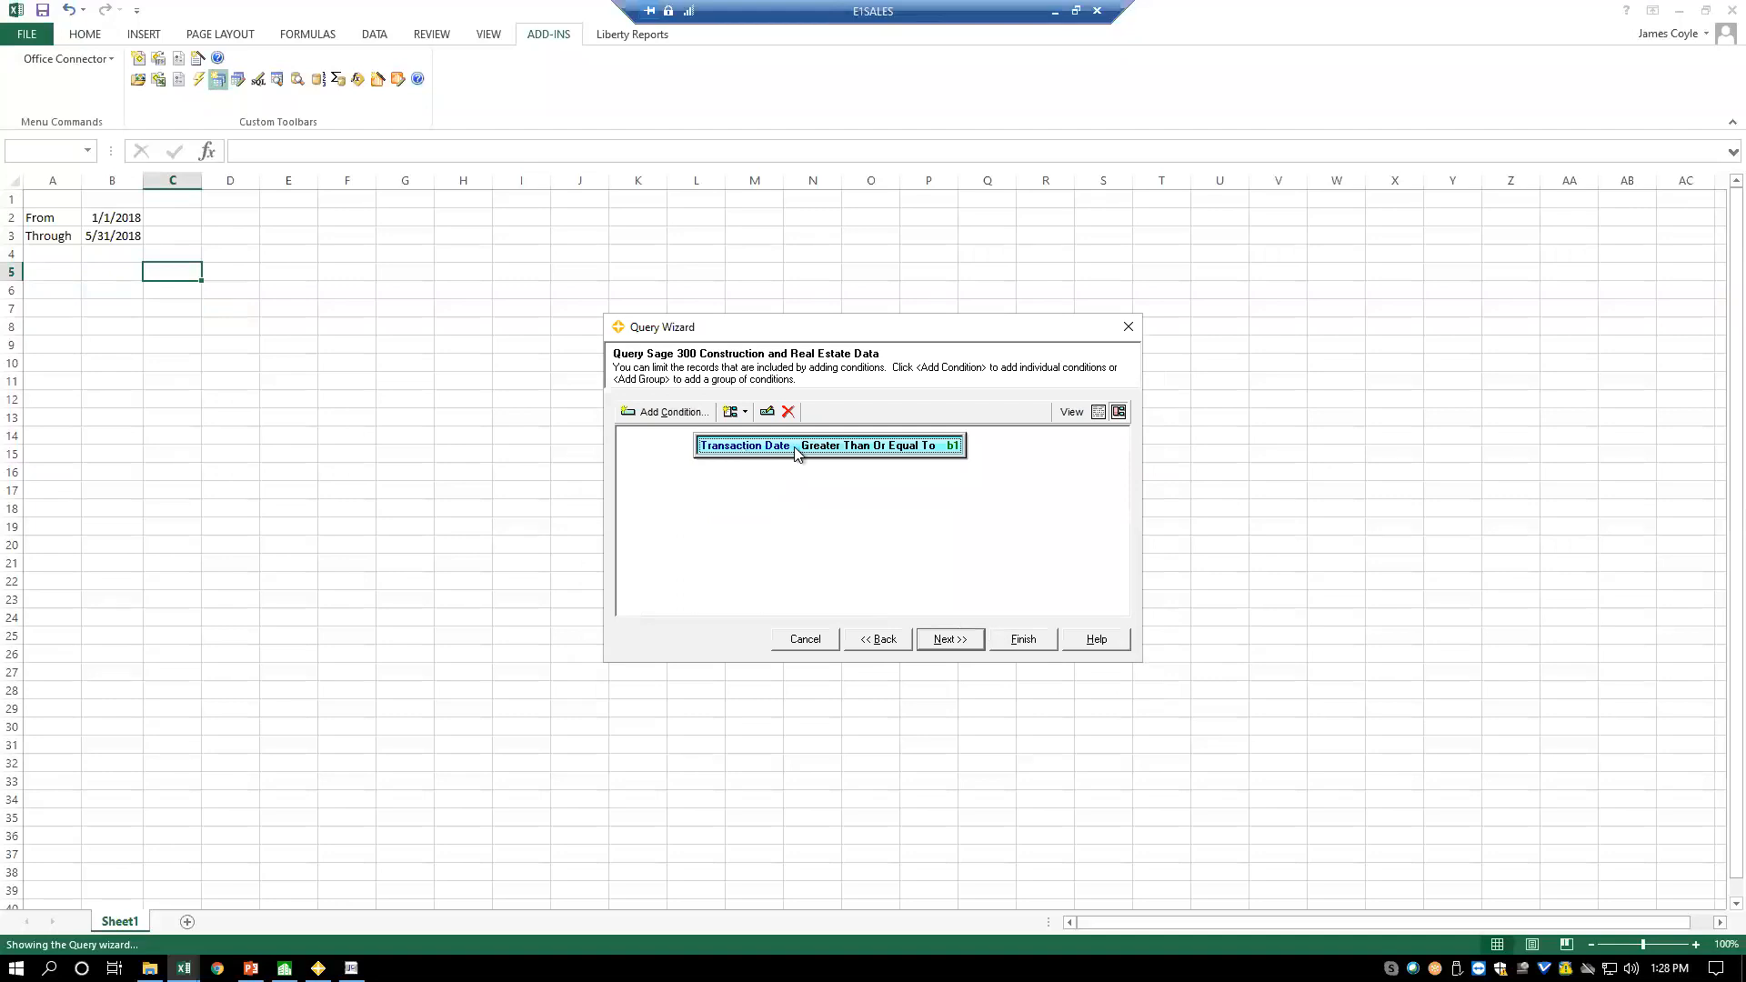
- Add a second condition requiring Transaction Date less than or equal to the parameter b3
left_click(668, 411)
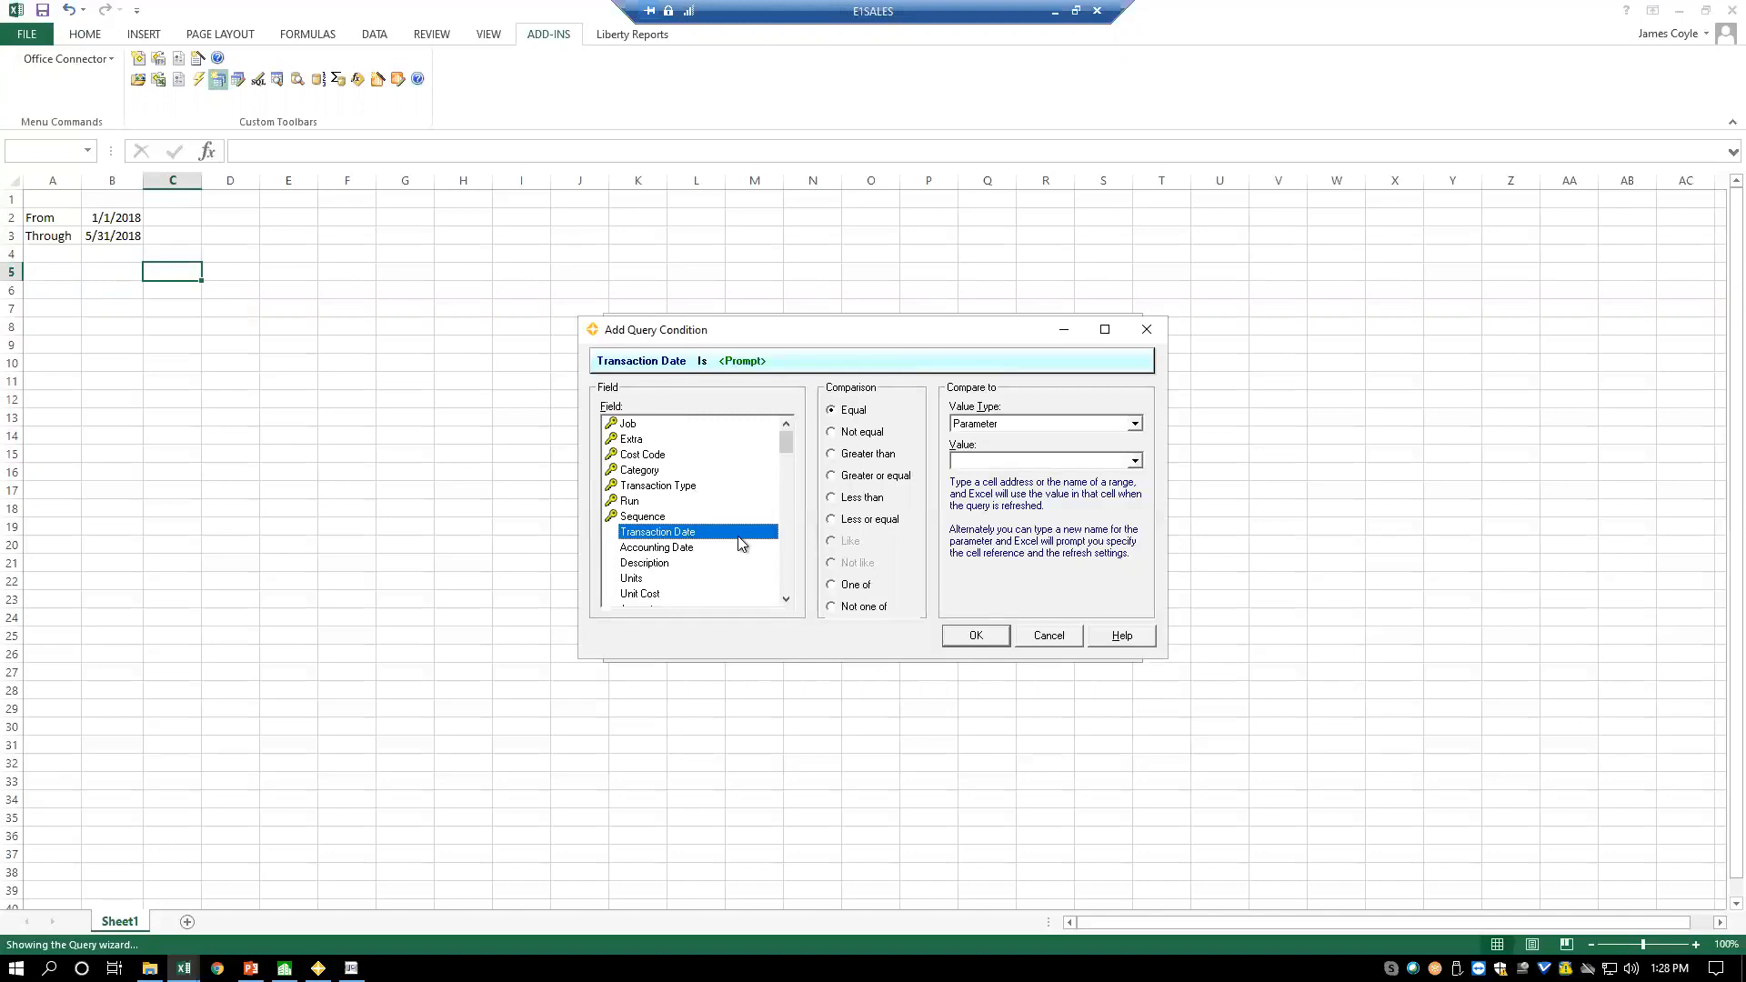
left_click(894, 519)
left_click(982, 463)
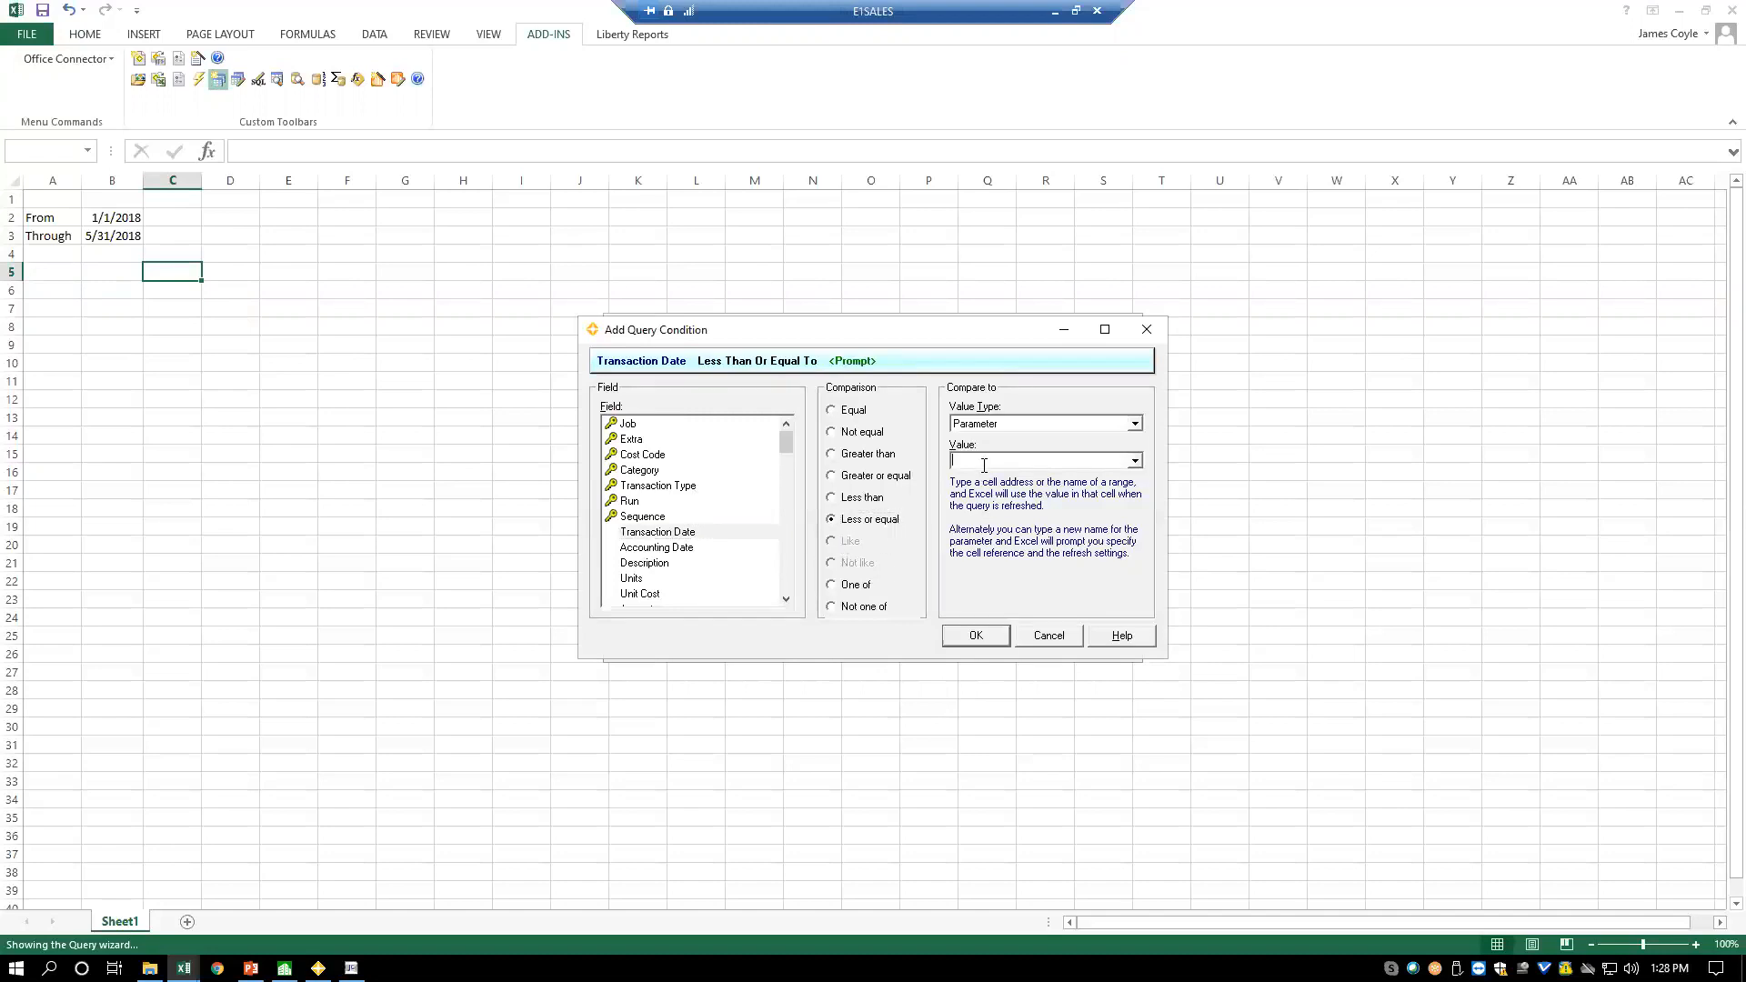
type("b3")
left_click(993, 635)
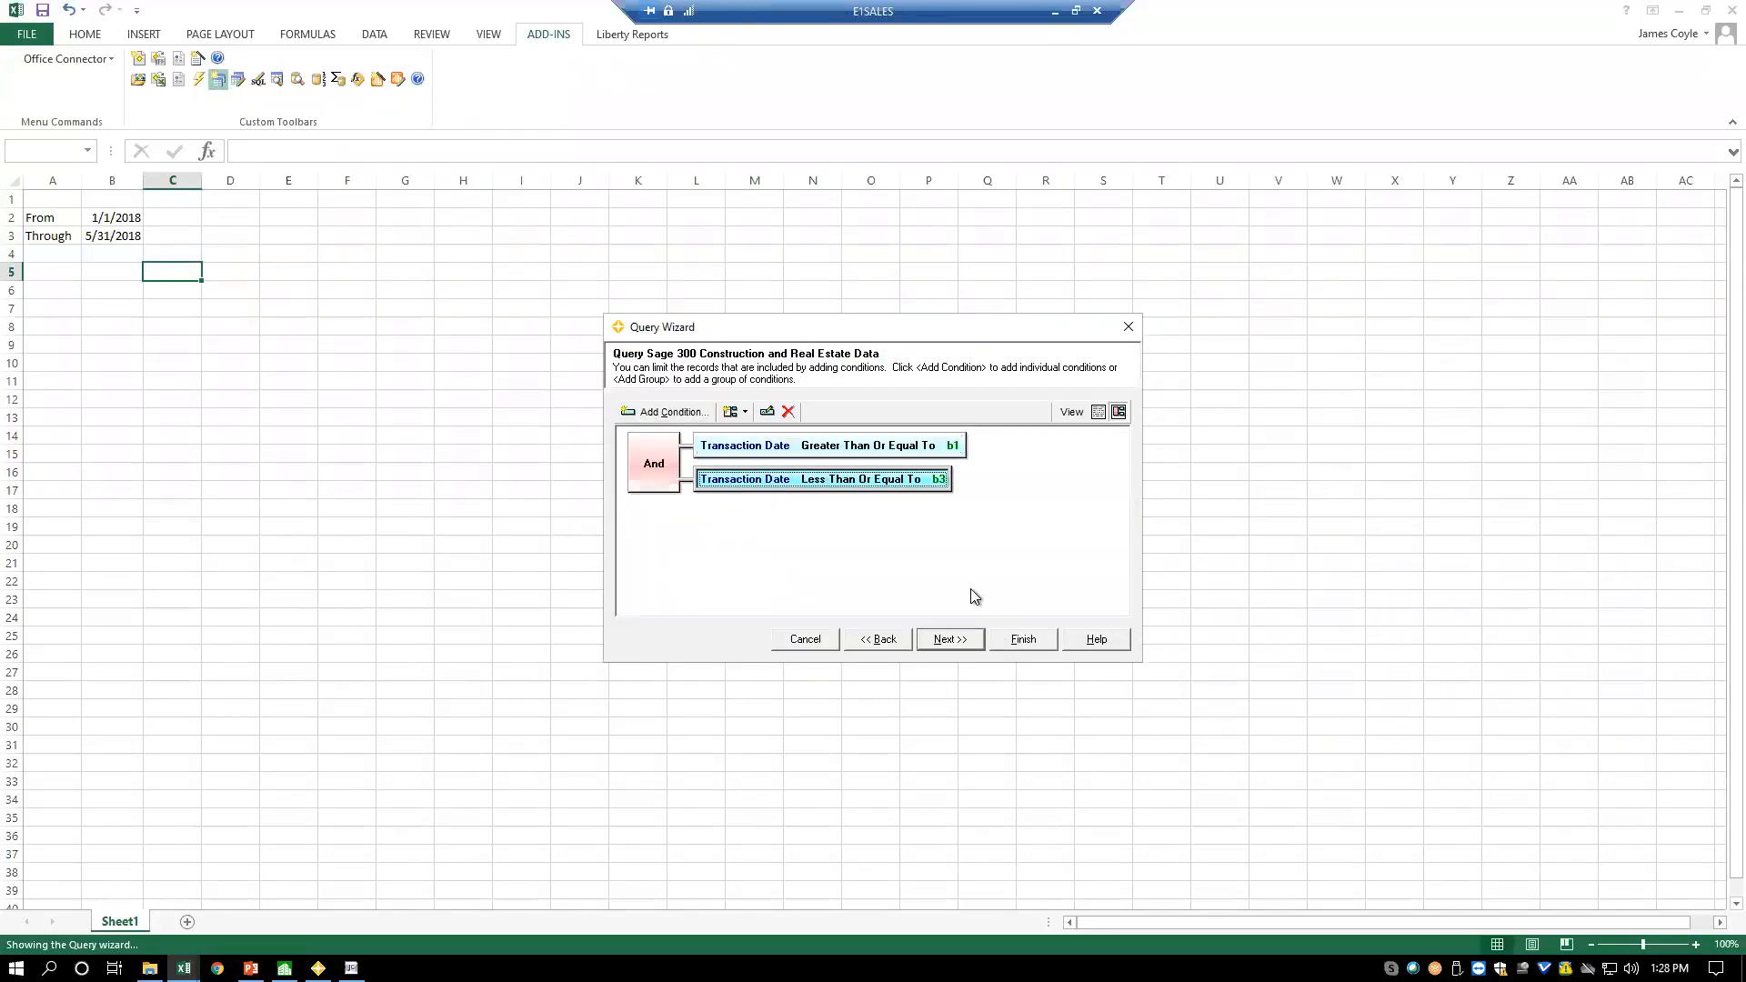
- Change the parameter of the greater-than-or-equal Transaction Date condition to b2
double_click(871, 445)
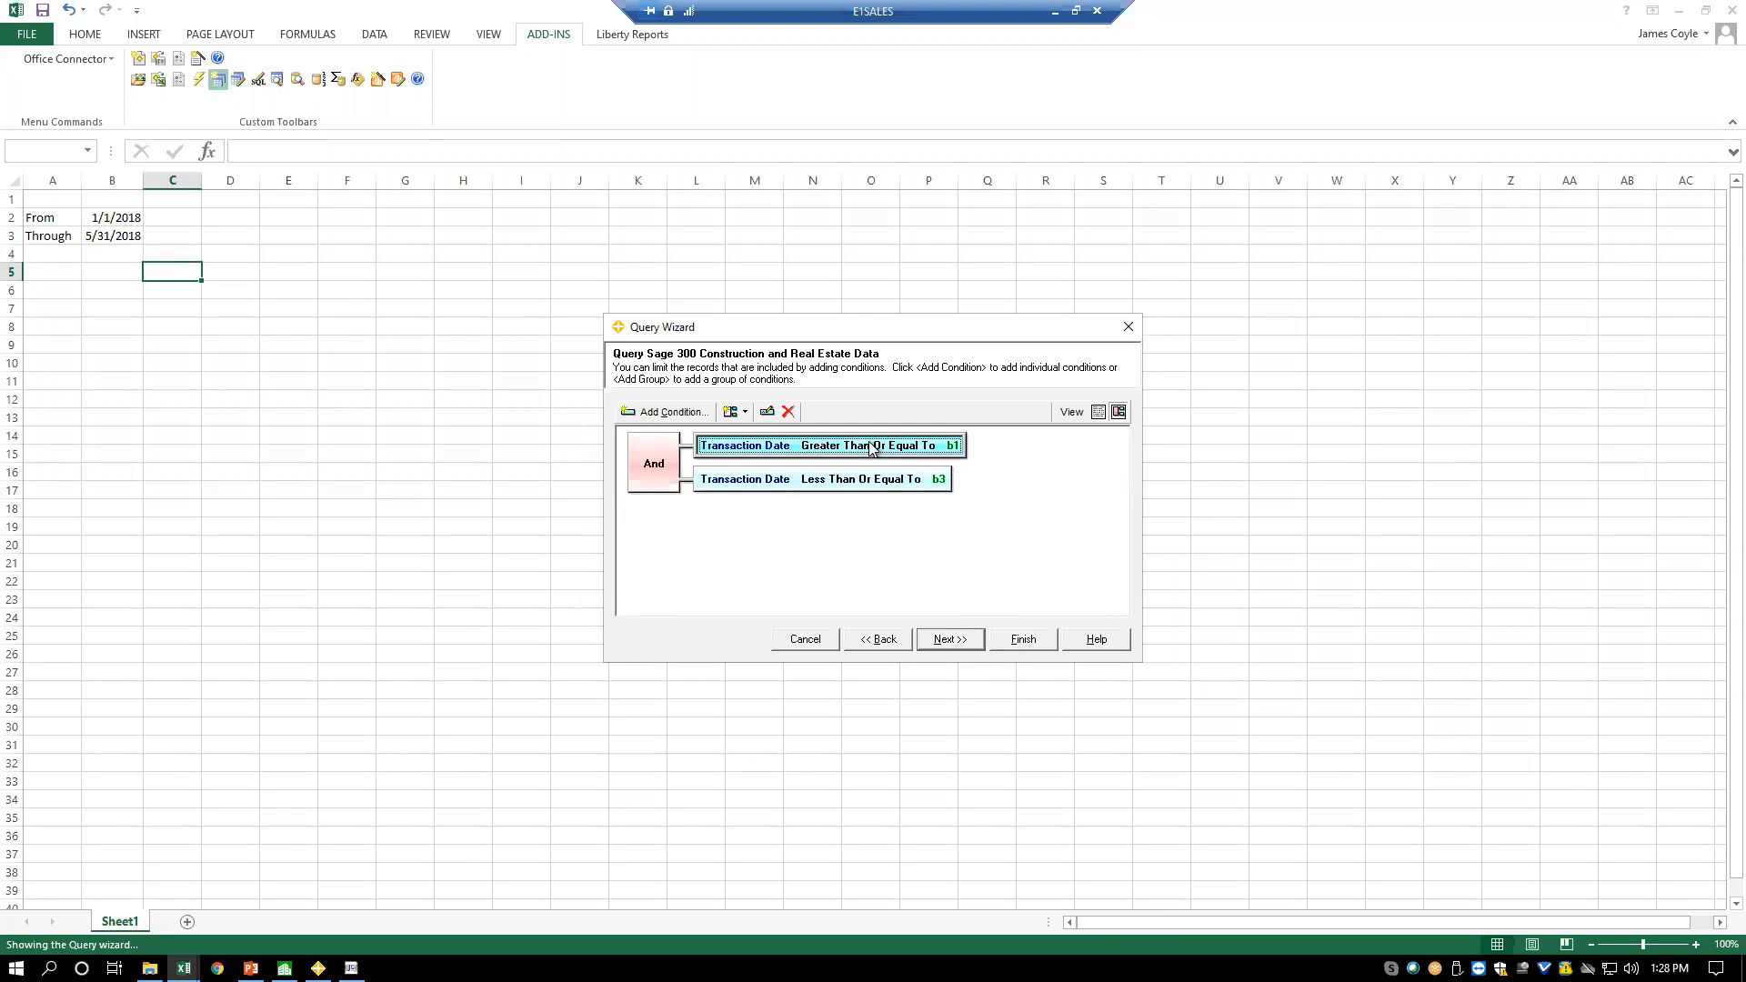
left_click(984, 461)
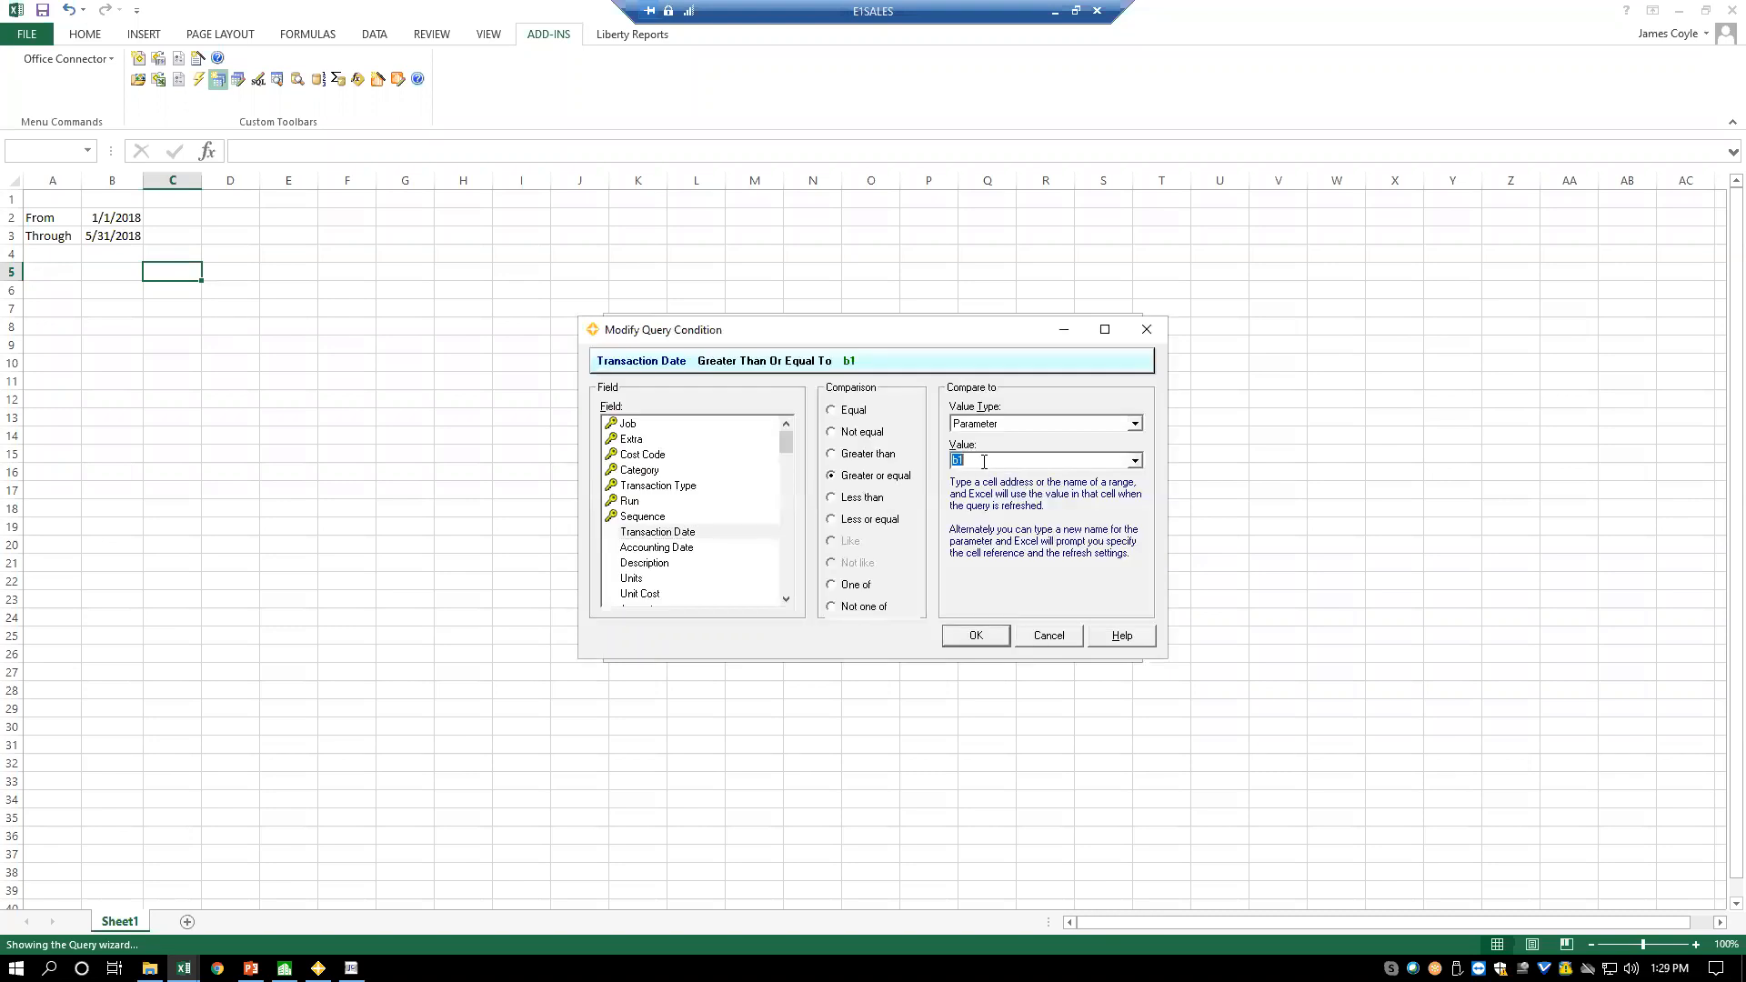
type("b2")
left_click(984, 641)
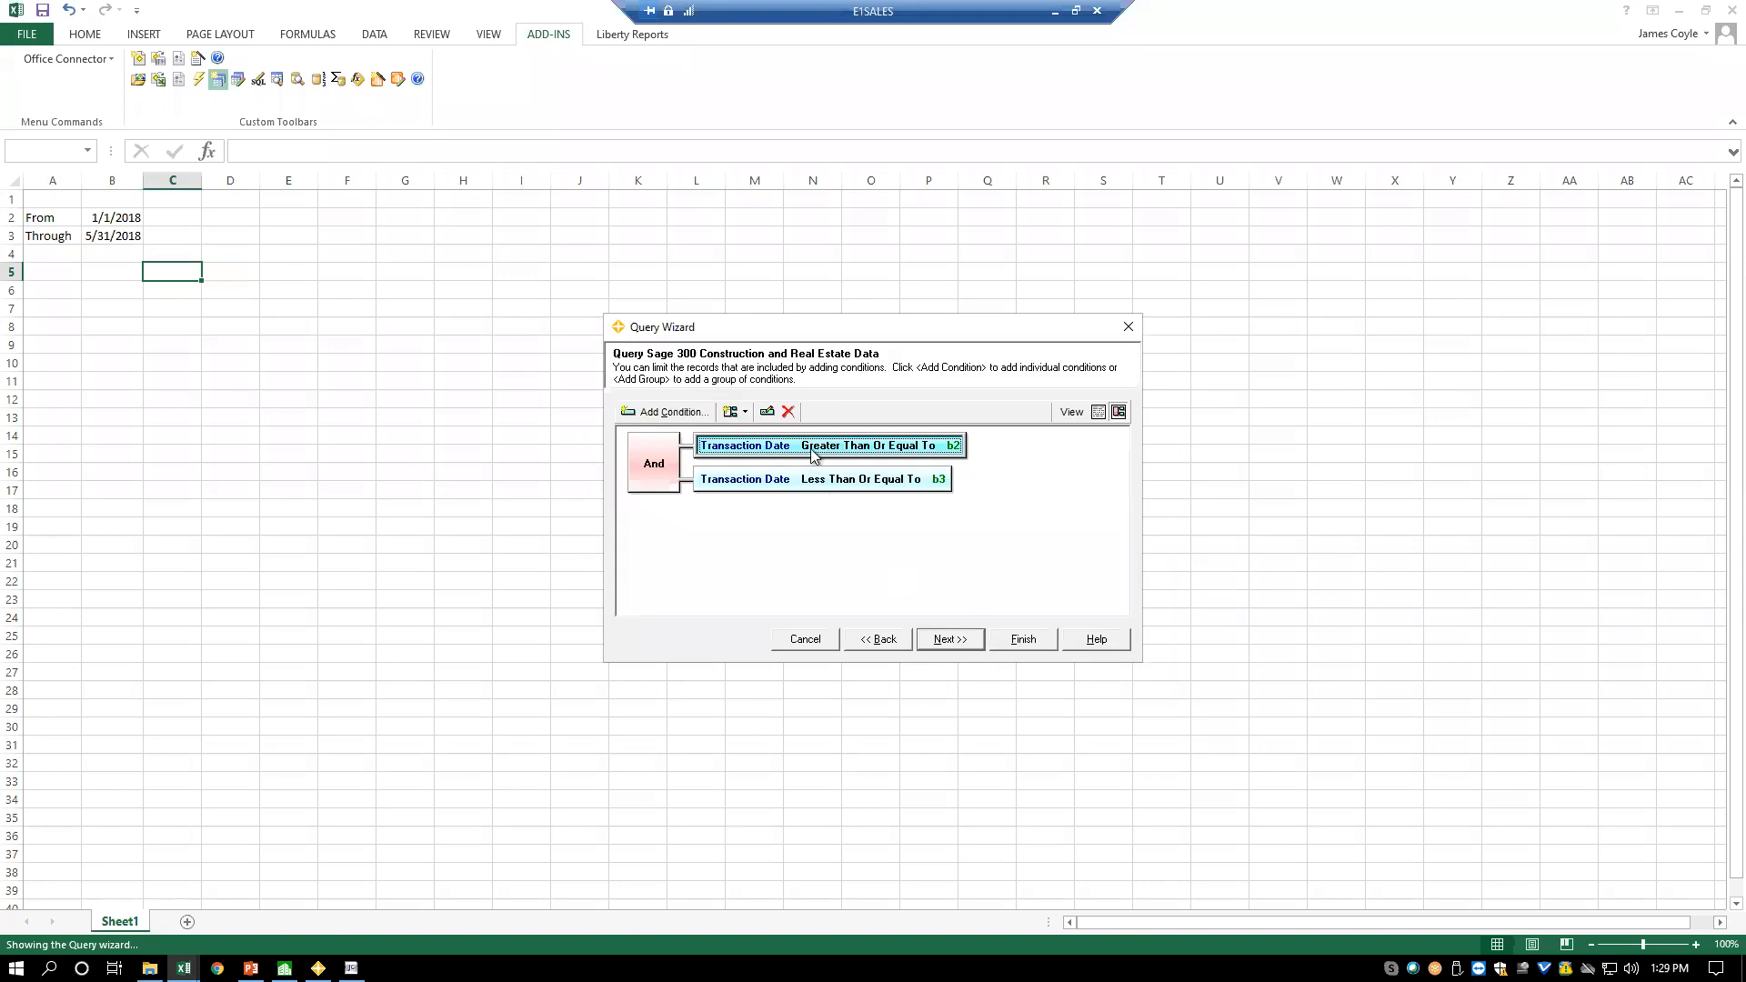
- Check the condition group's And/Or type without changing it, and finish the query with the default name and data options
double_click(654, 480)
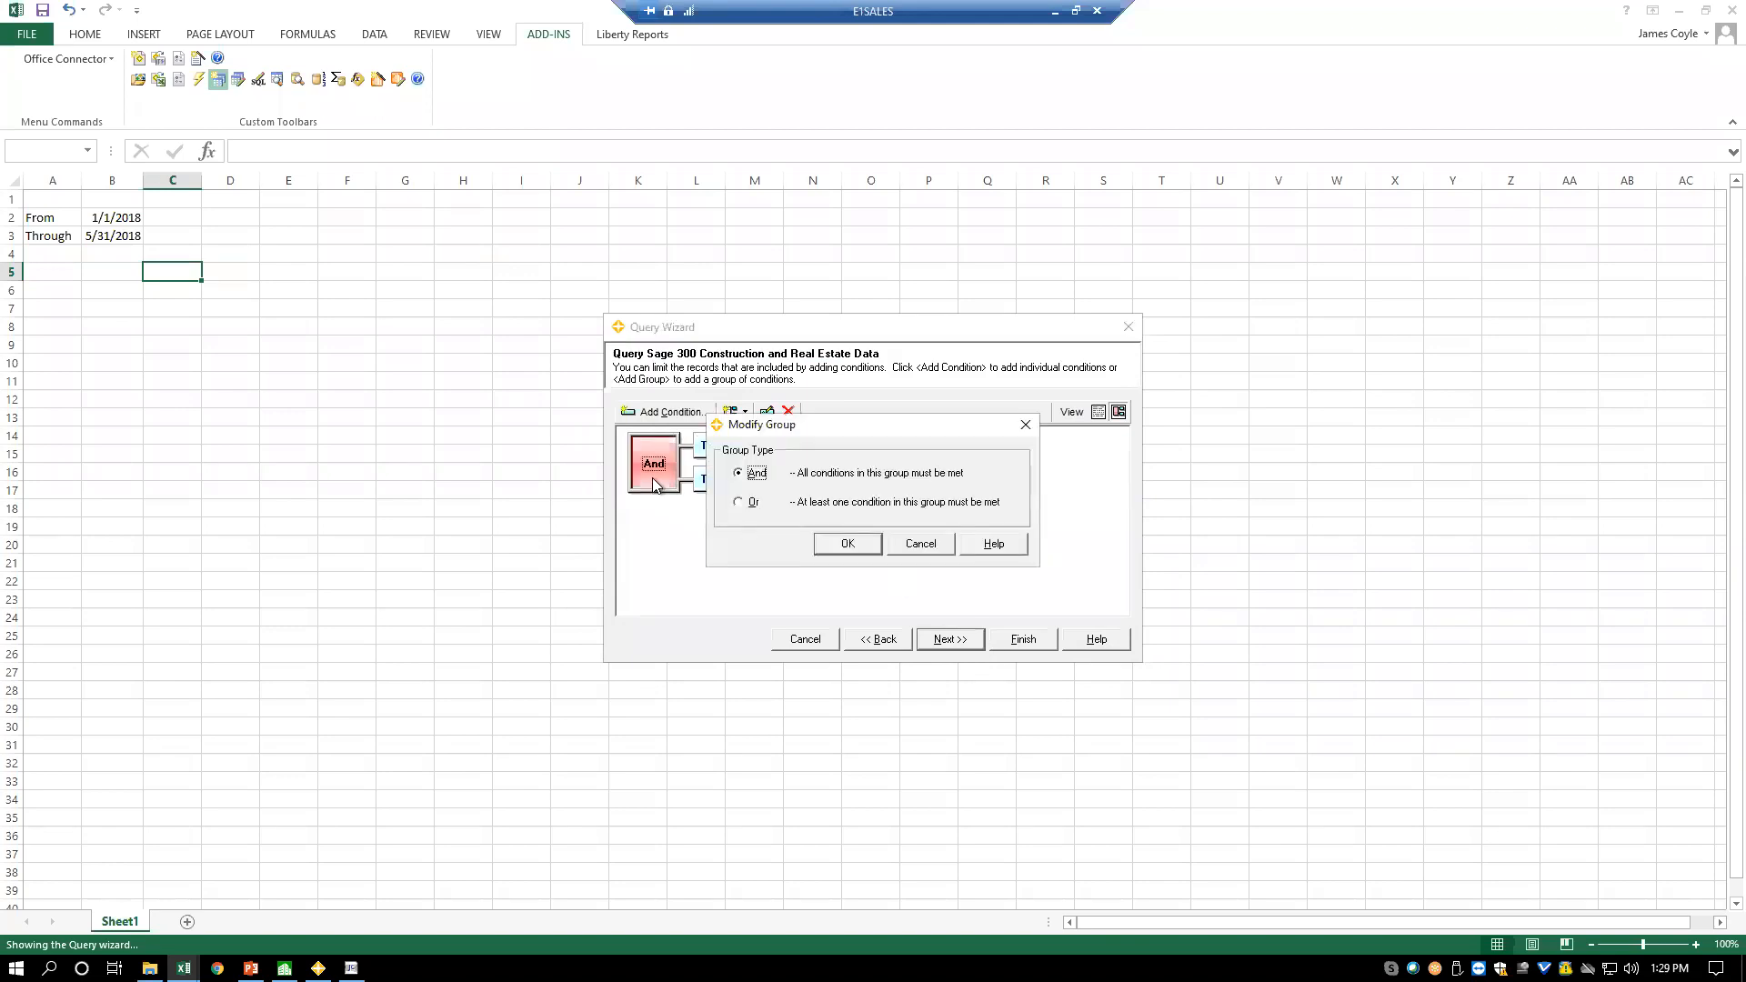
left_click(927, 545)
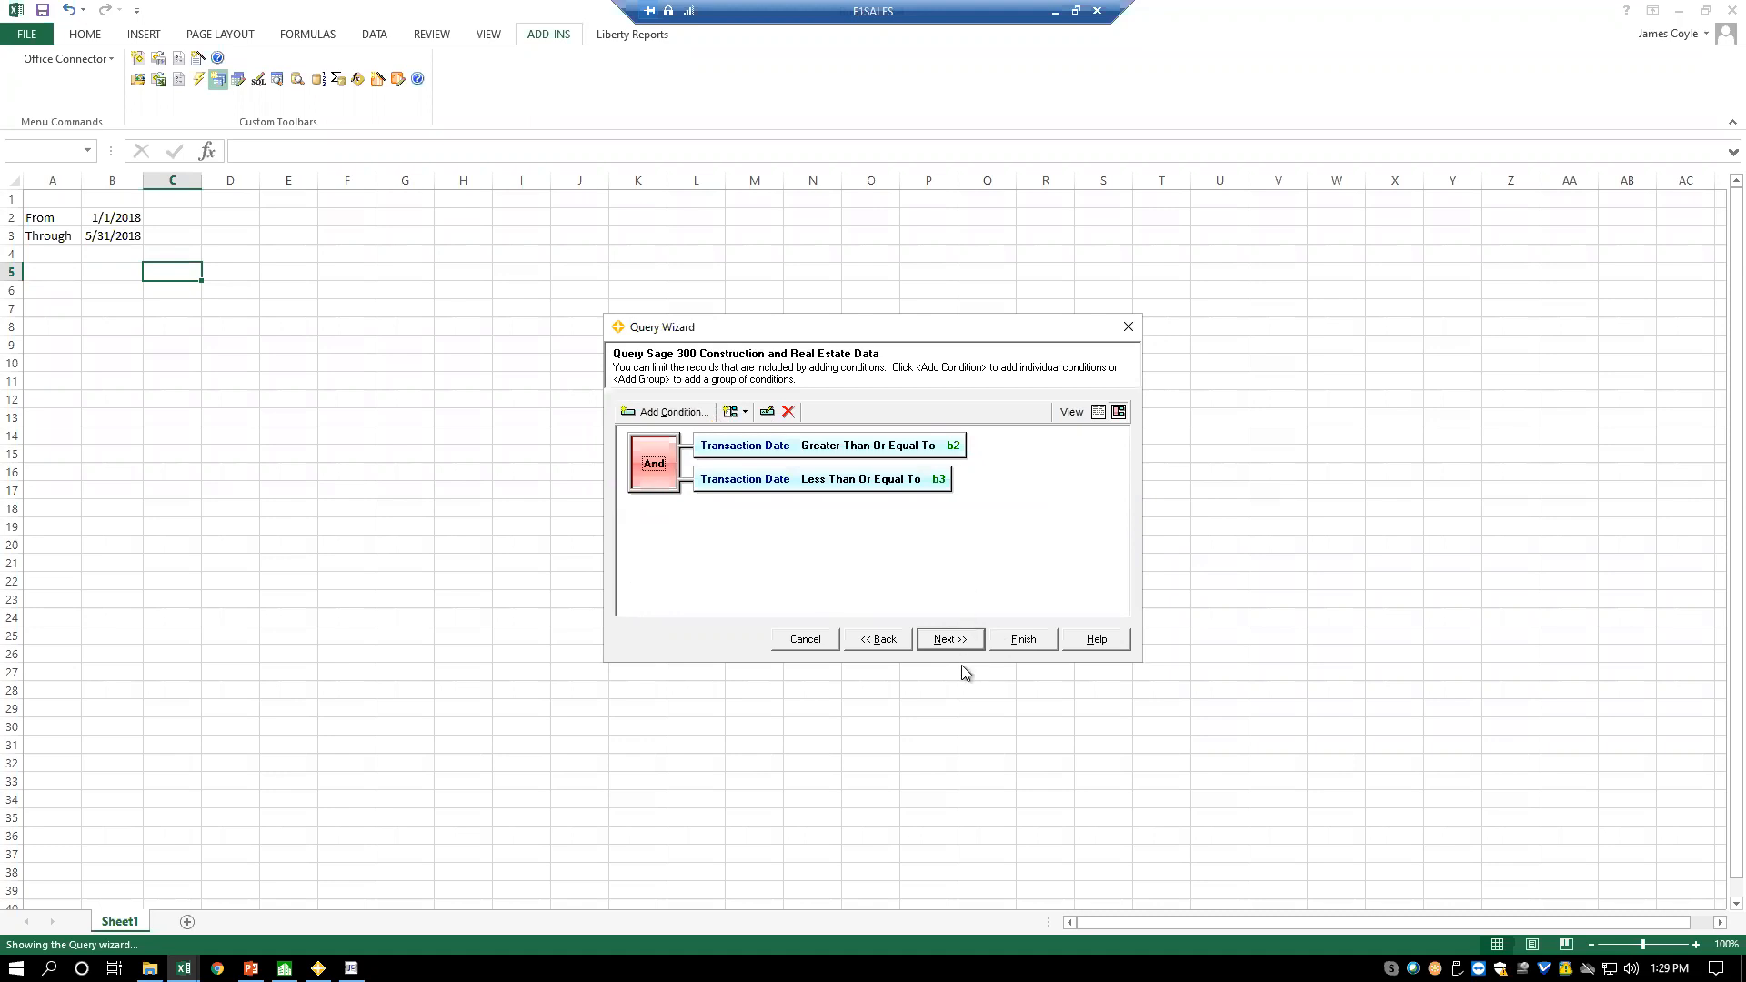
left_click(958, 642)
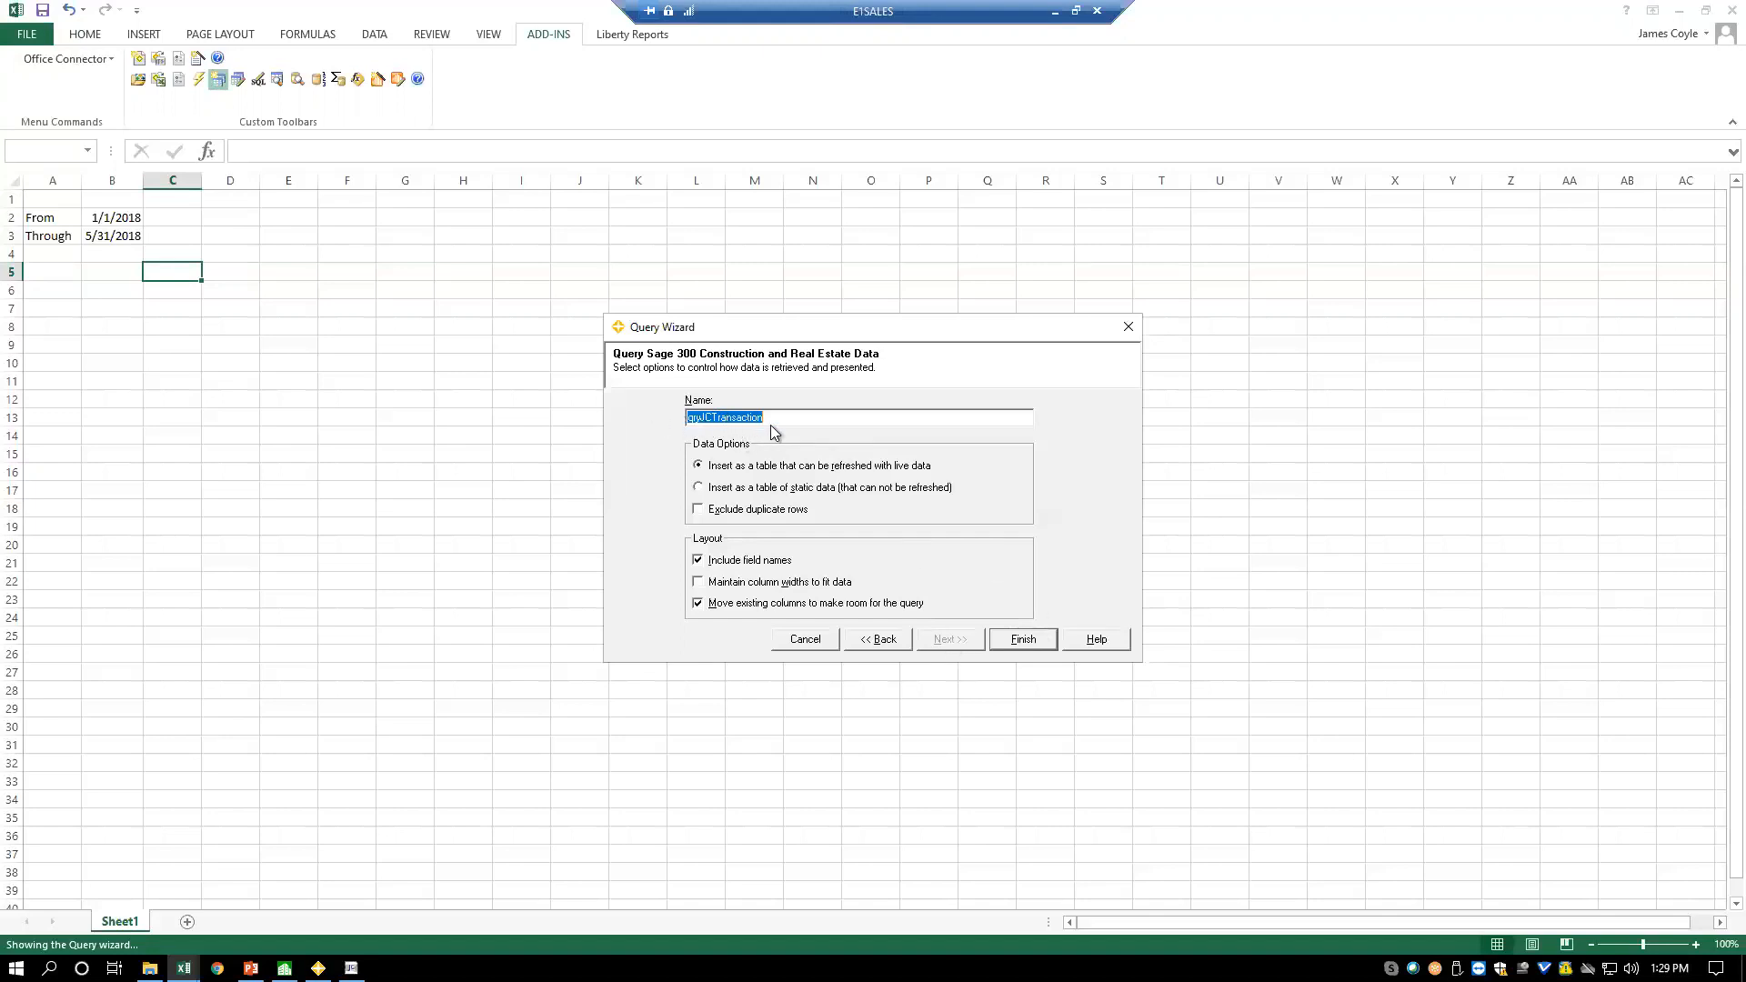
left_click(1022, 641)
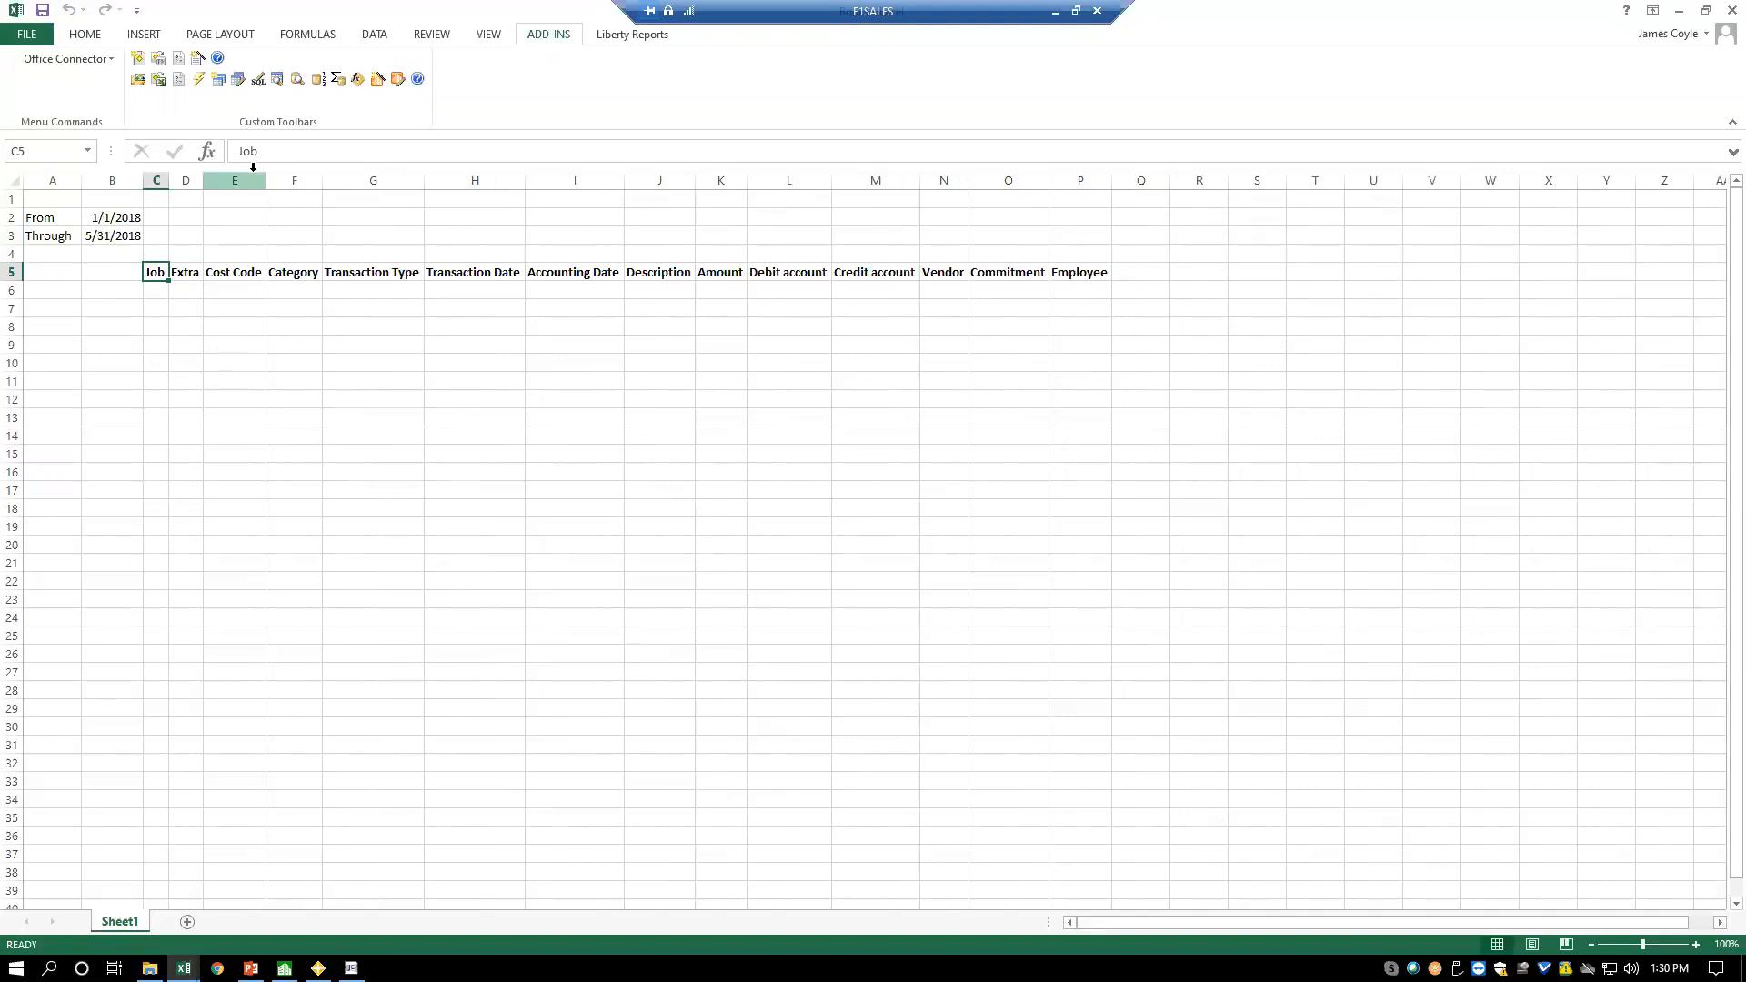
- Reopen the inserted query for editing, review its table, fields, conditions and options, and finish it again without changes
left_click(237, 80)
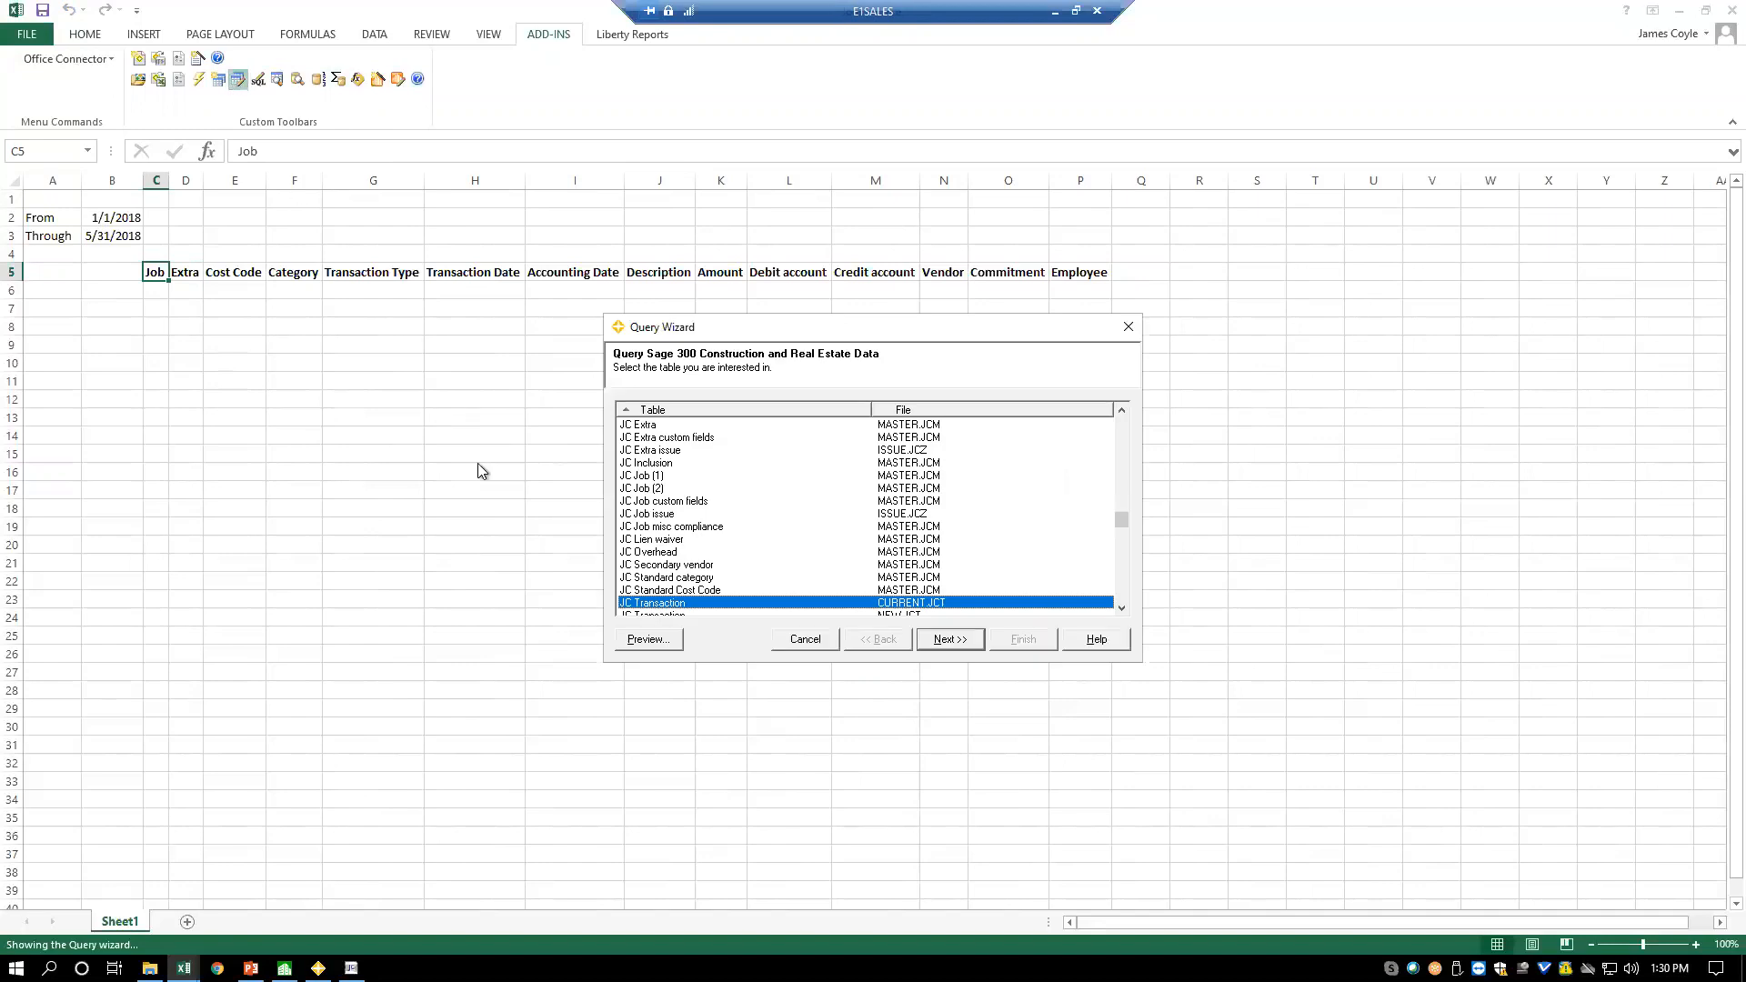
left_click(946, 640)
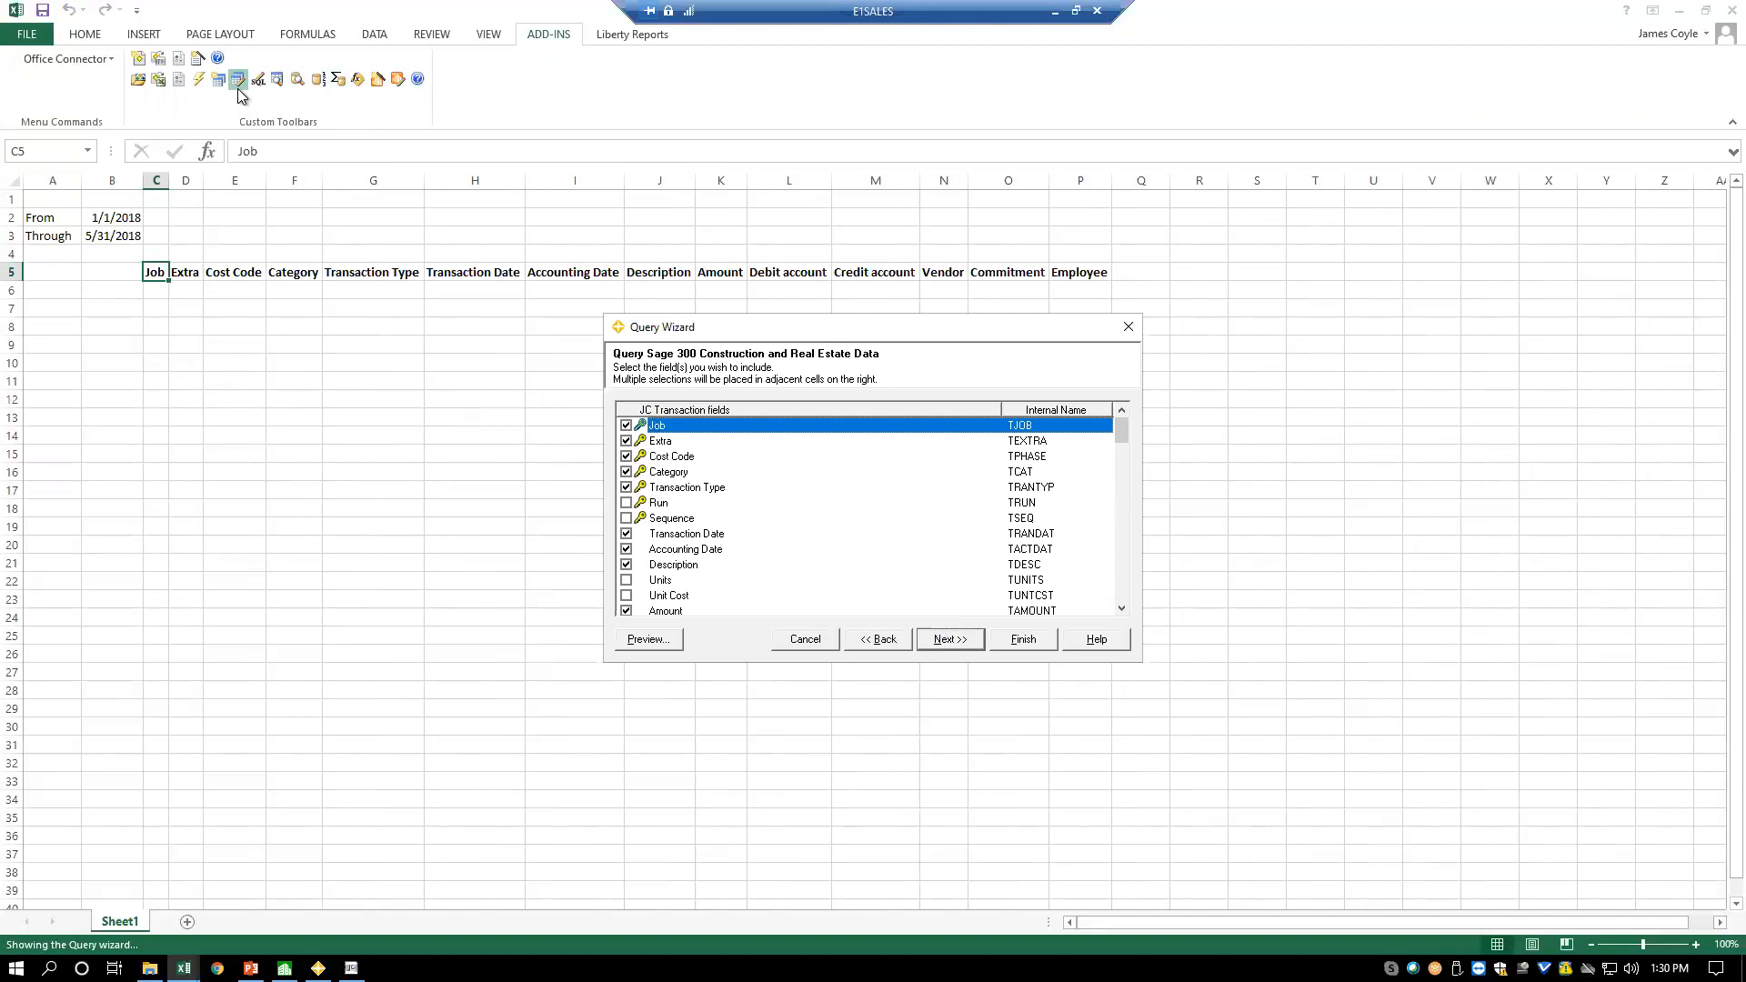
left_click(950, 639)
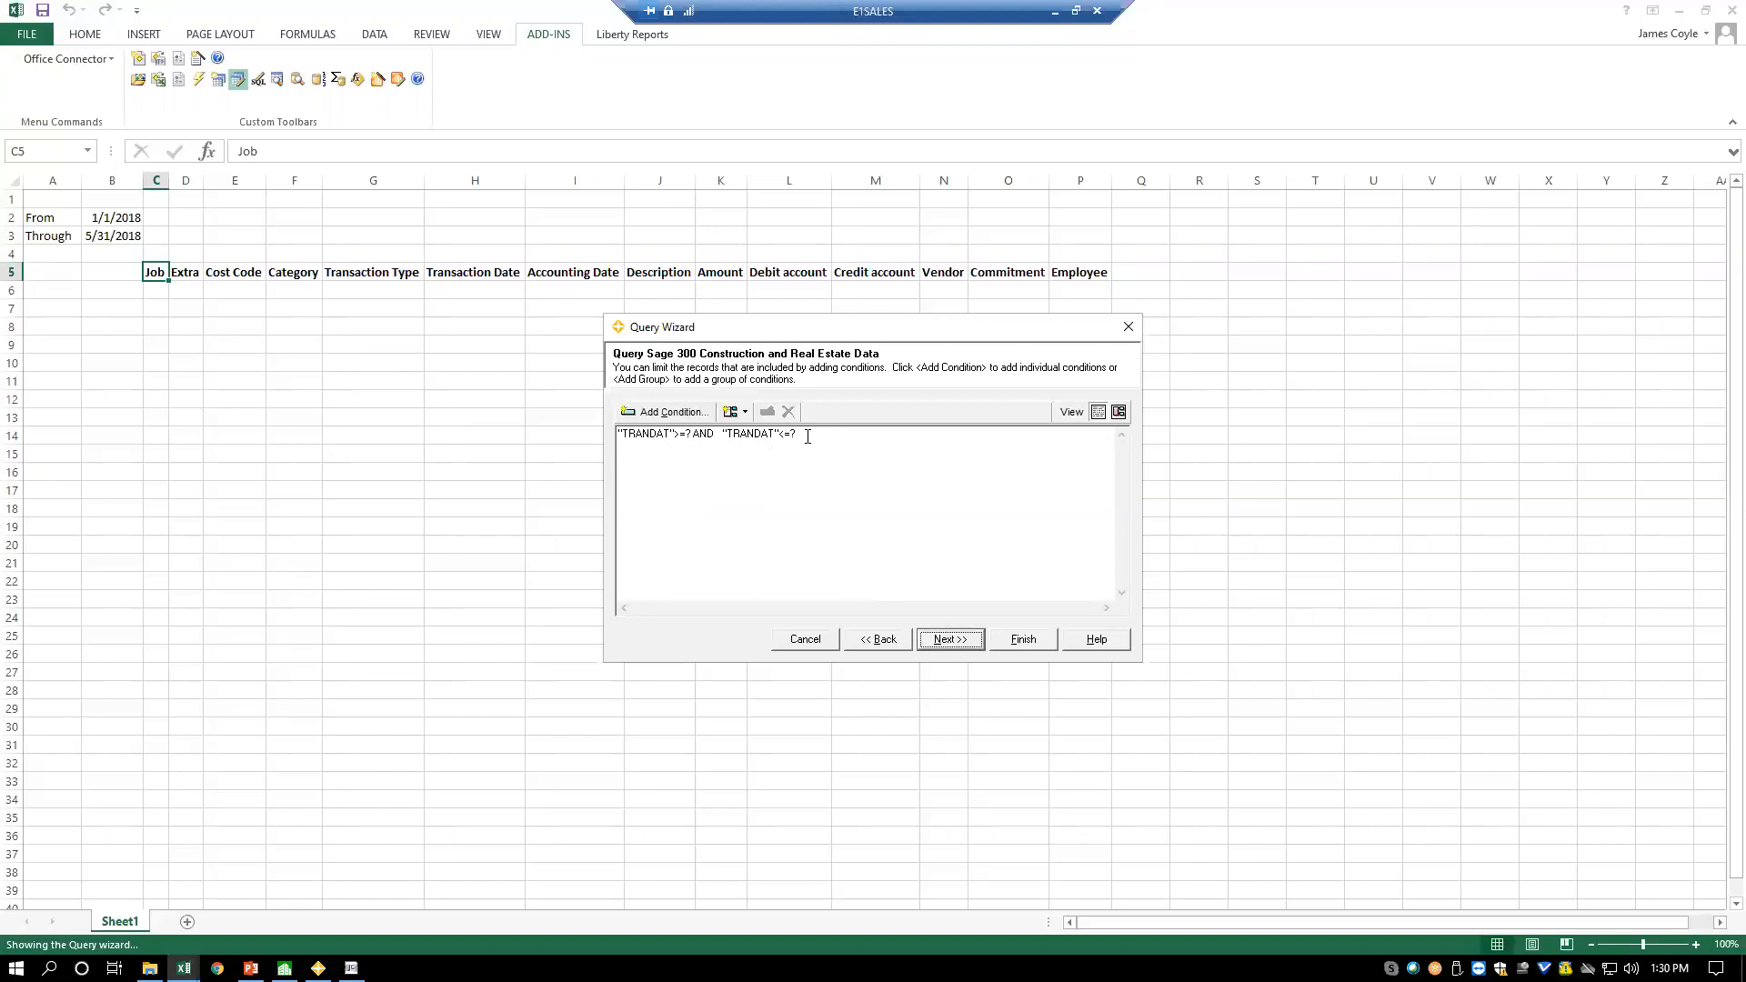
left_click(964, 642)
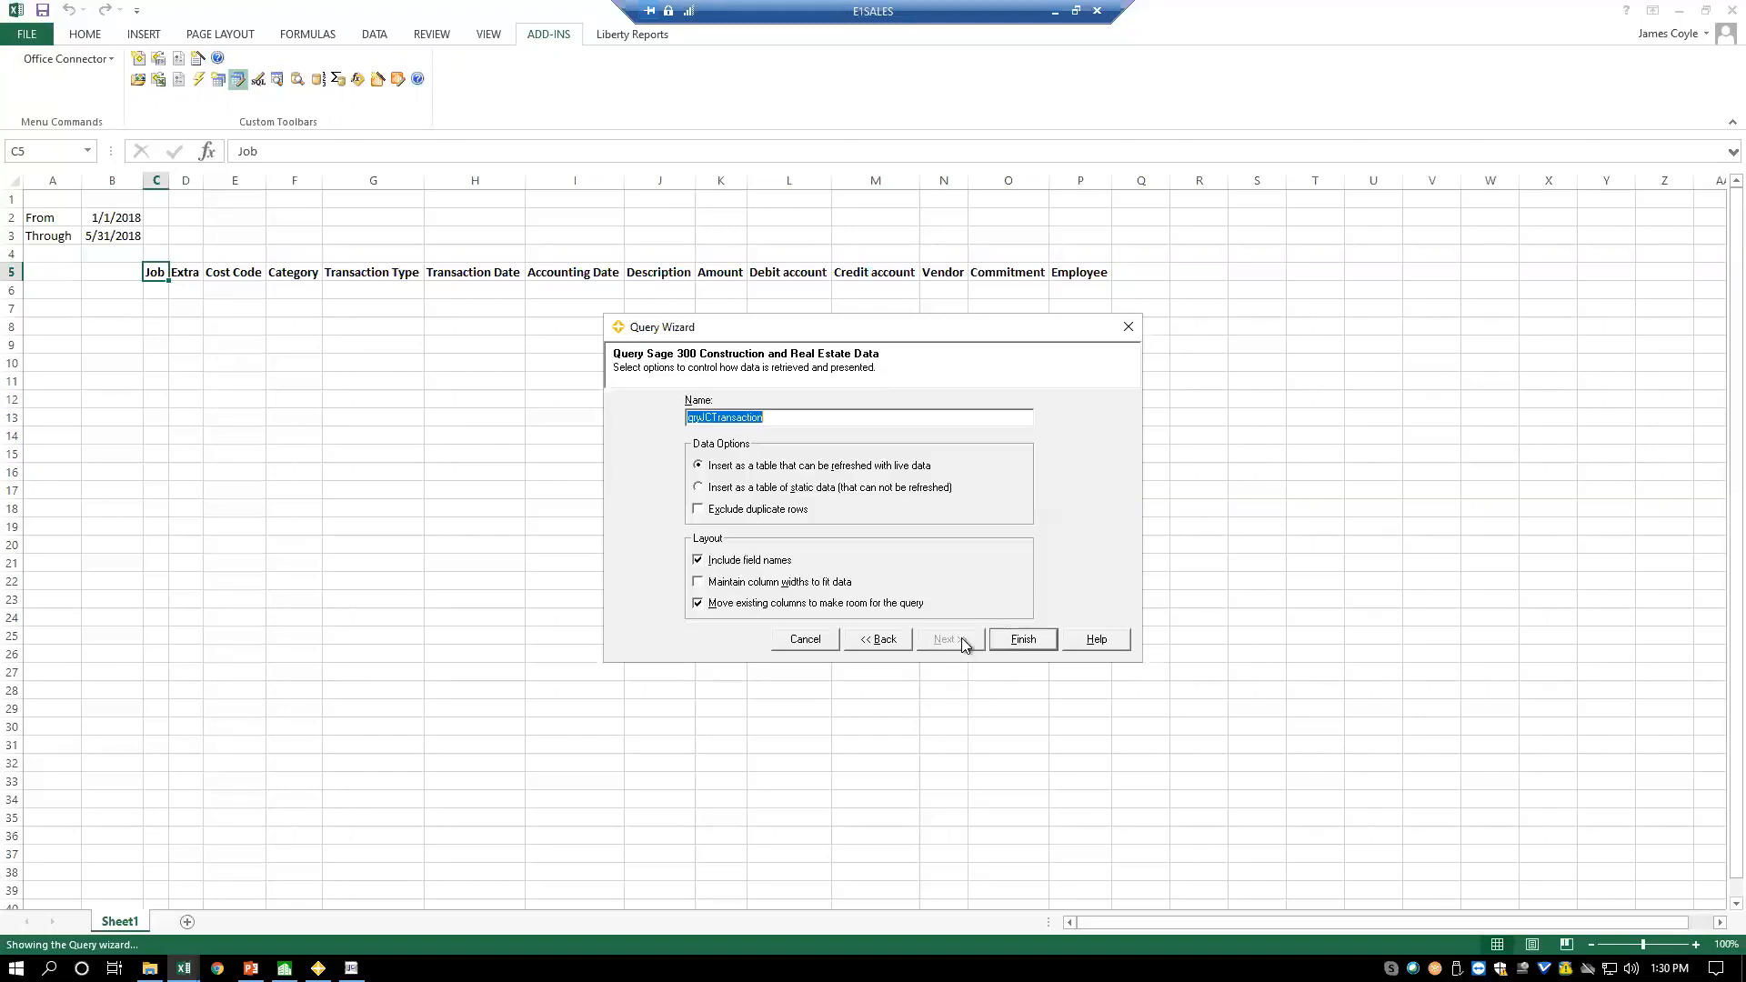
left_click(1024, 639)
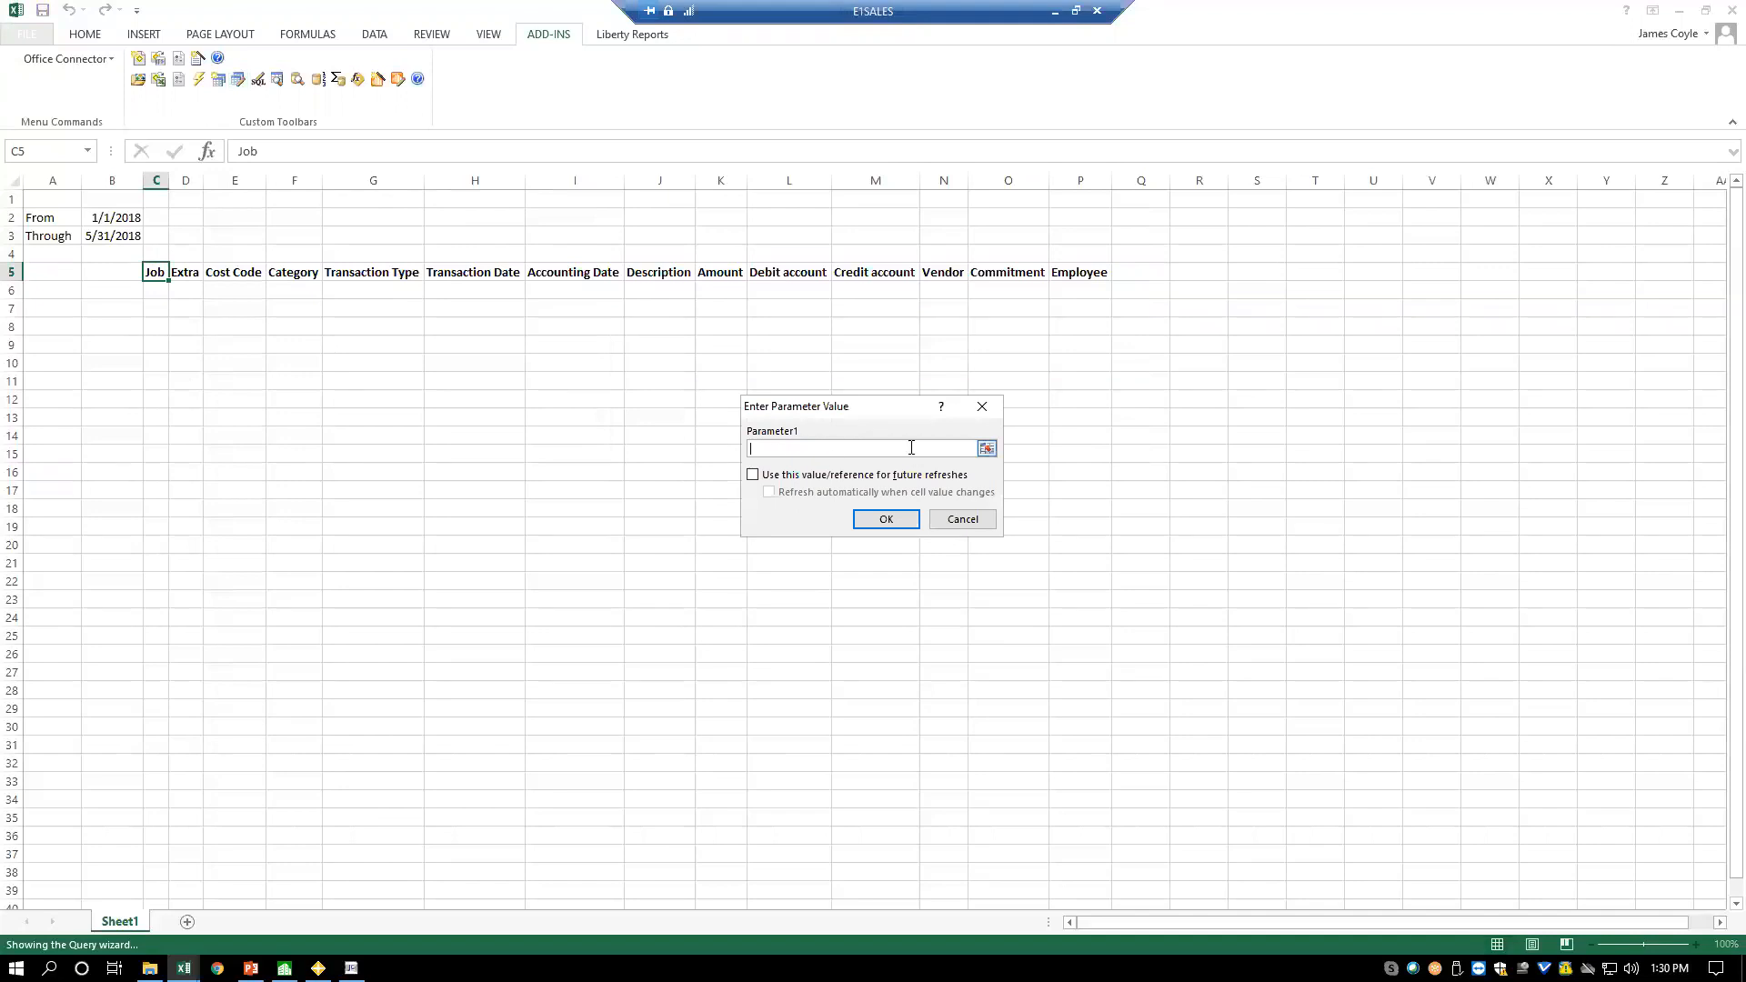
- Link Parameter1 to cell B2 for future refreshes, and supply cell B3 for Parameter2
left_click(987, 450)
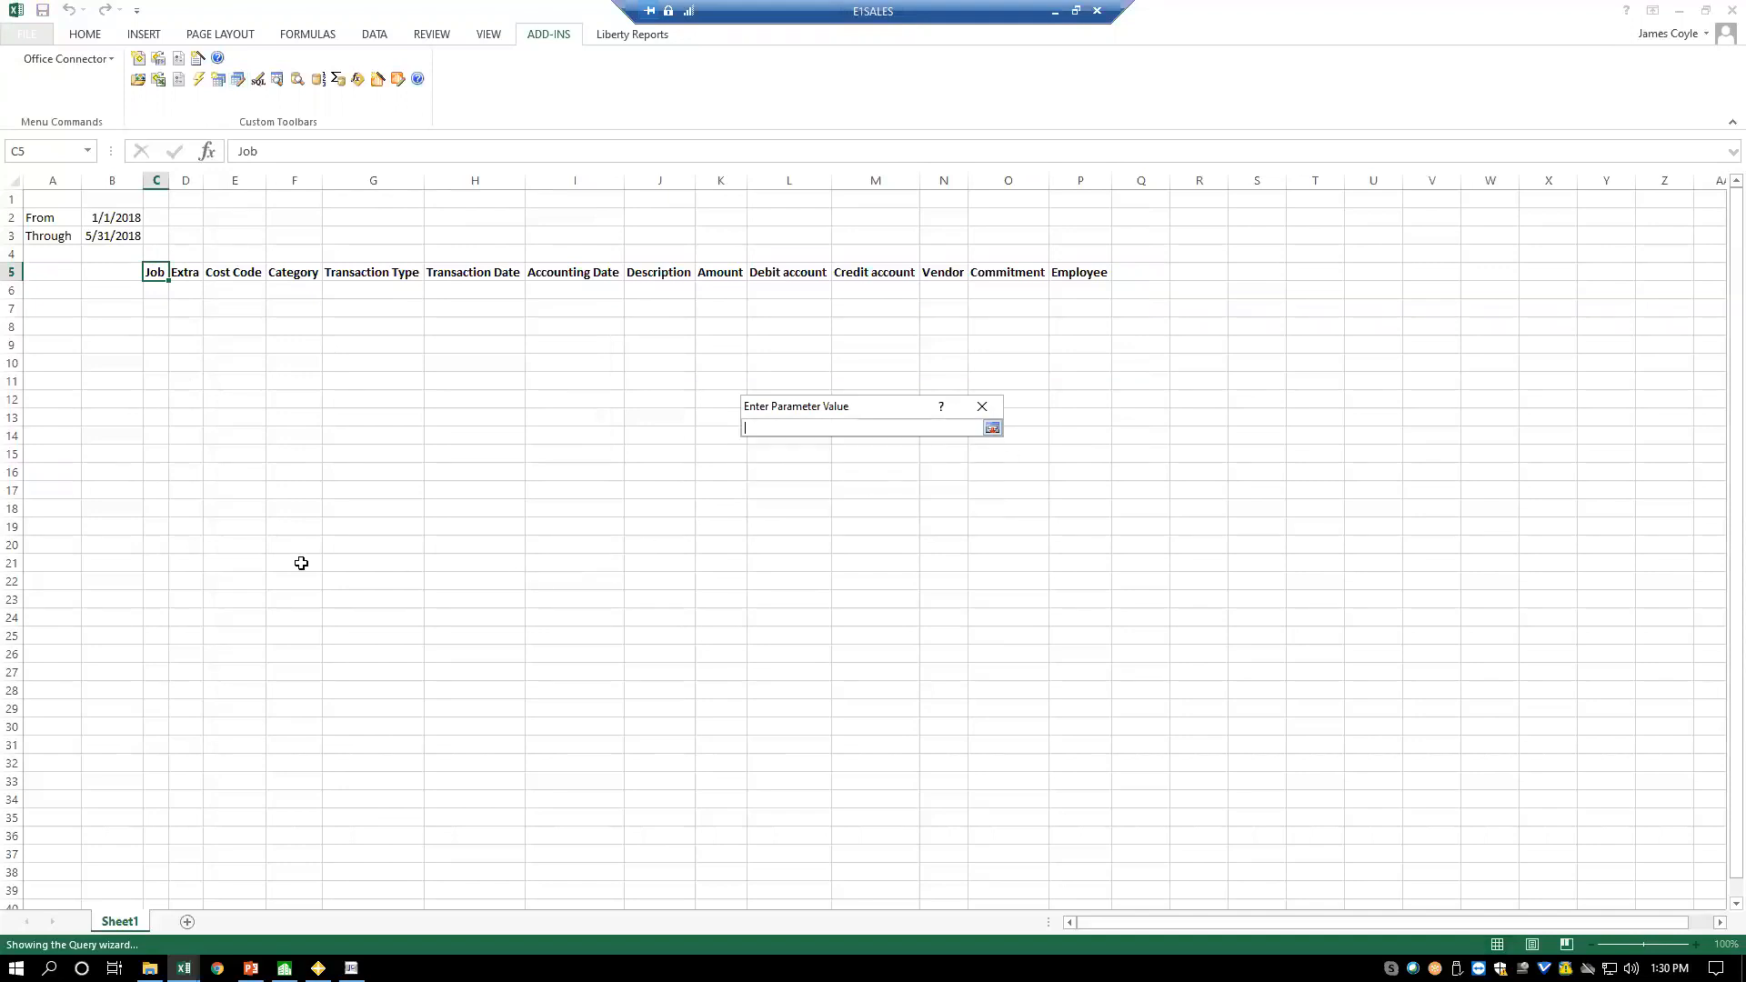
left_click(125, 217)
key("Return")
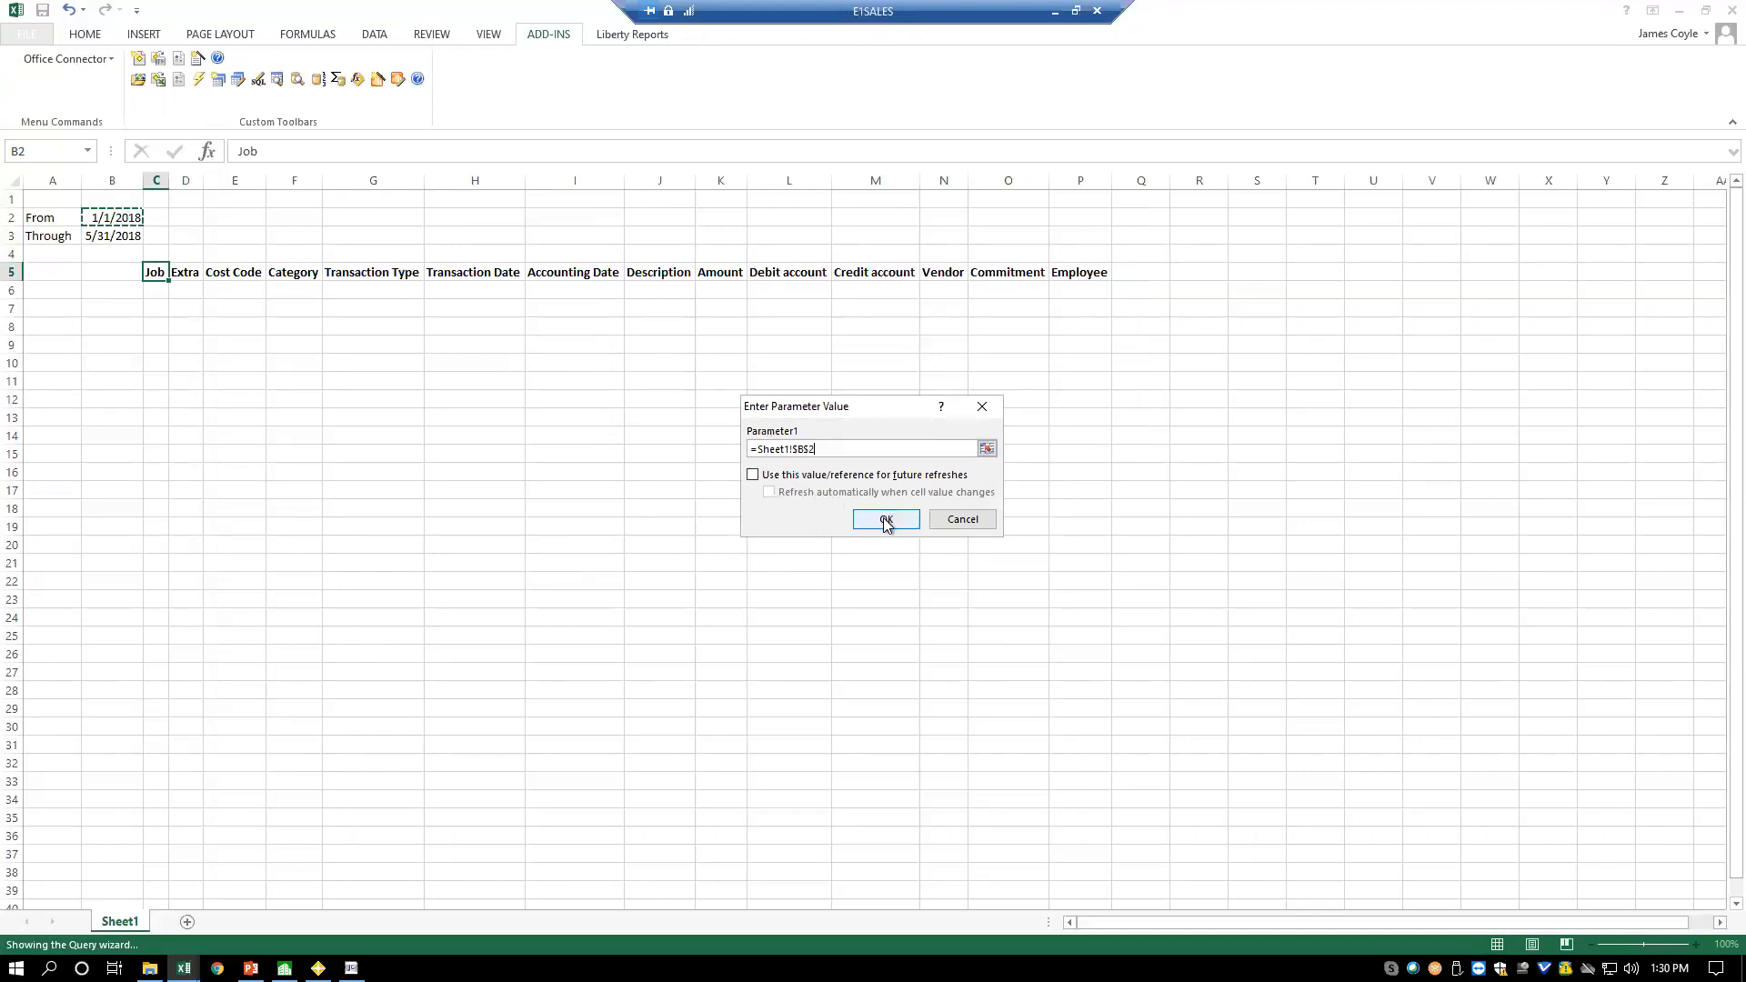
left_click(752, 477)
left_click(886, 518)
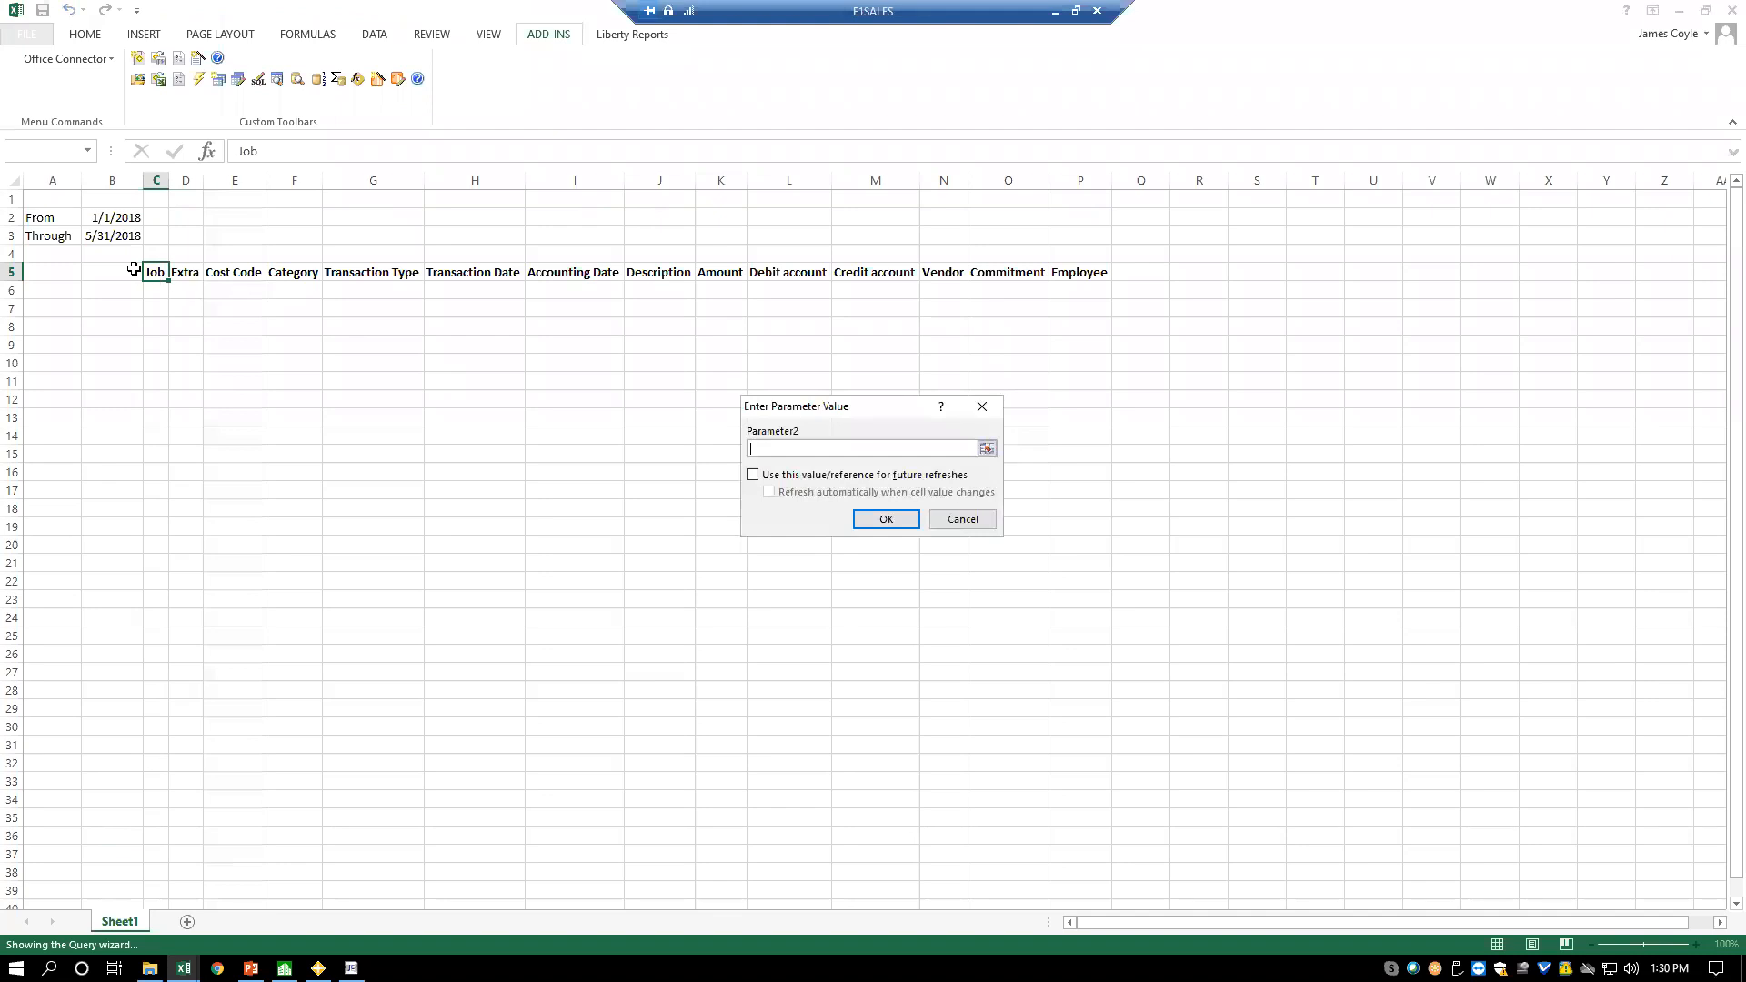
left_click(114, 236)
key("Return")
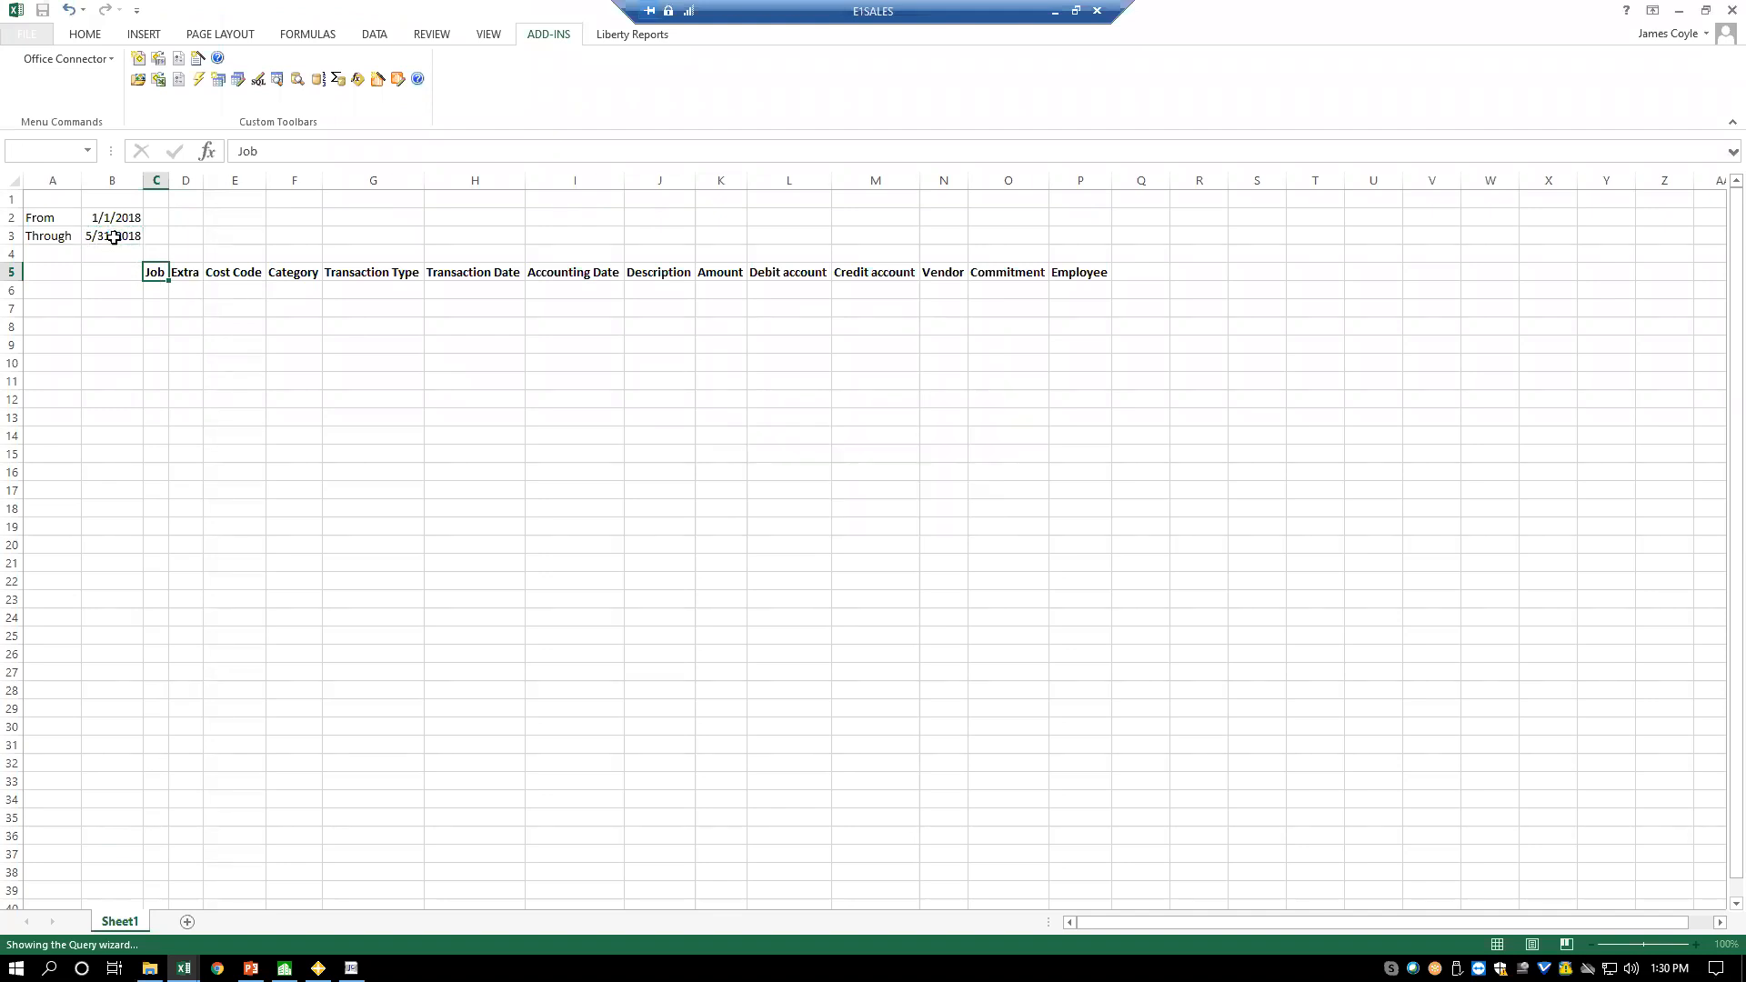
- Set the From date in B2 to 1/1/2015 and the Through date in B3 to 12/31/2020
left_click(113, 218)
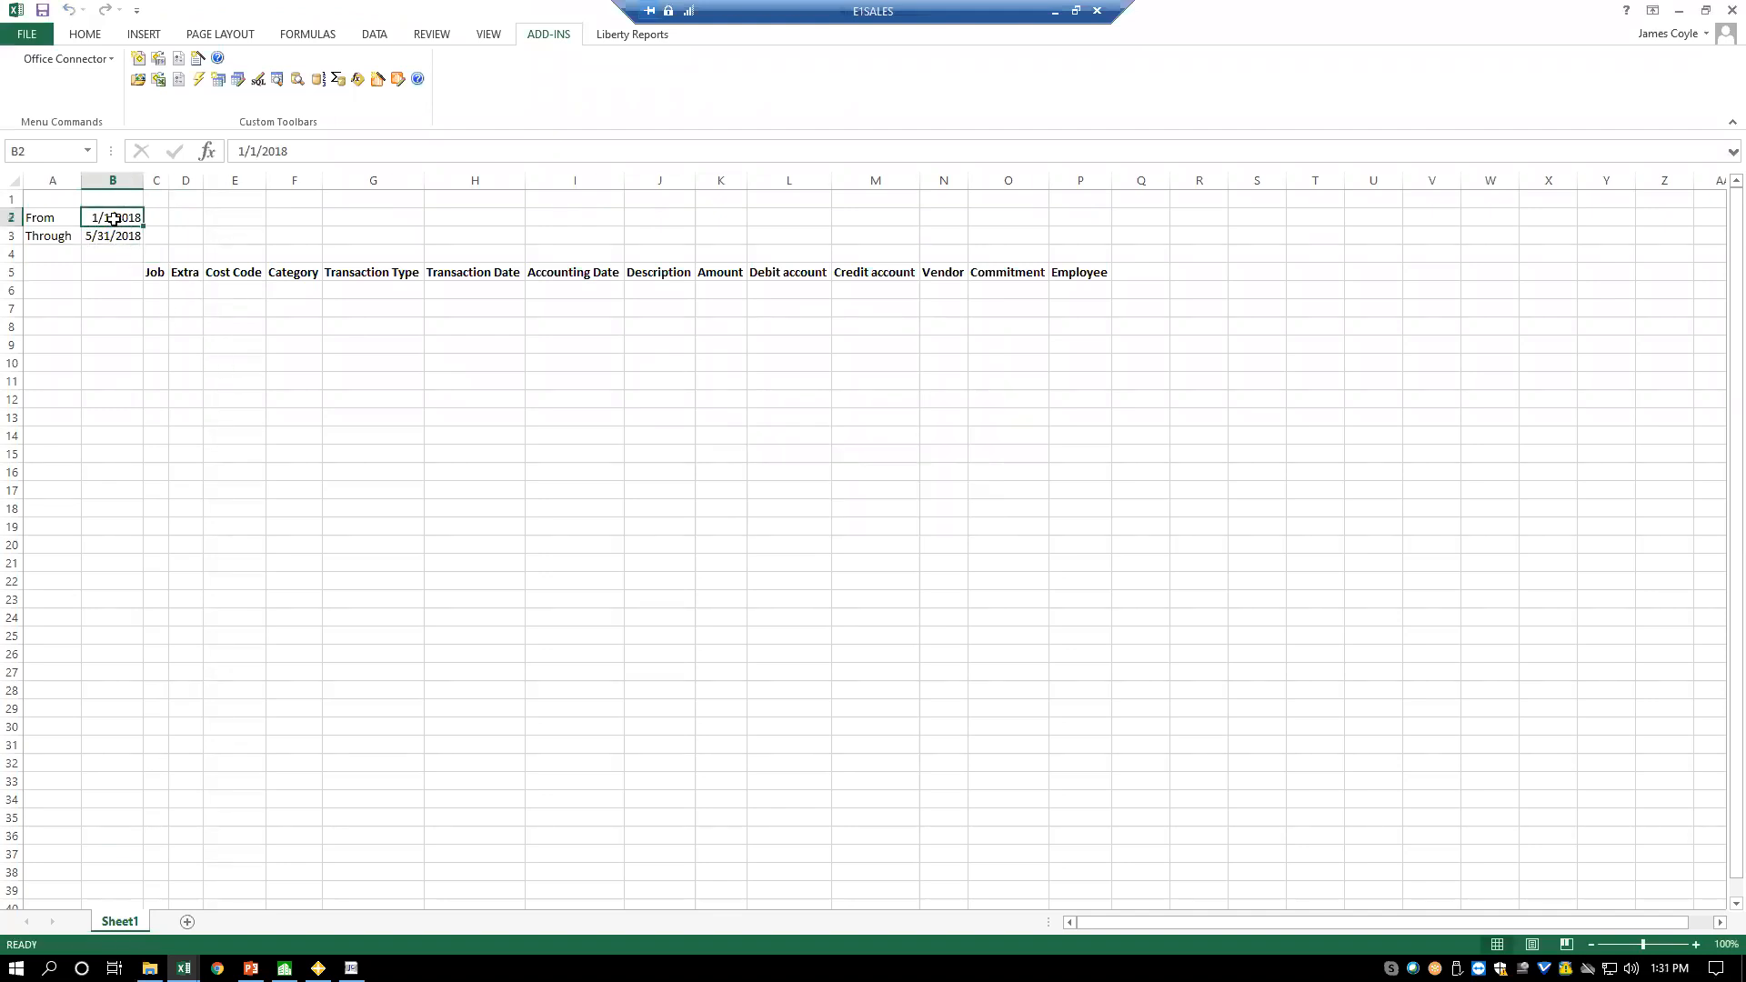
type("1/2/")
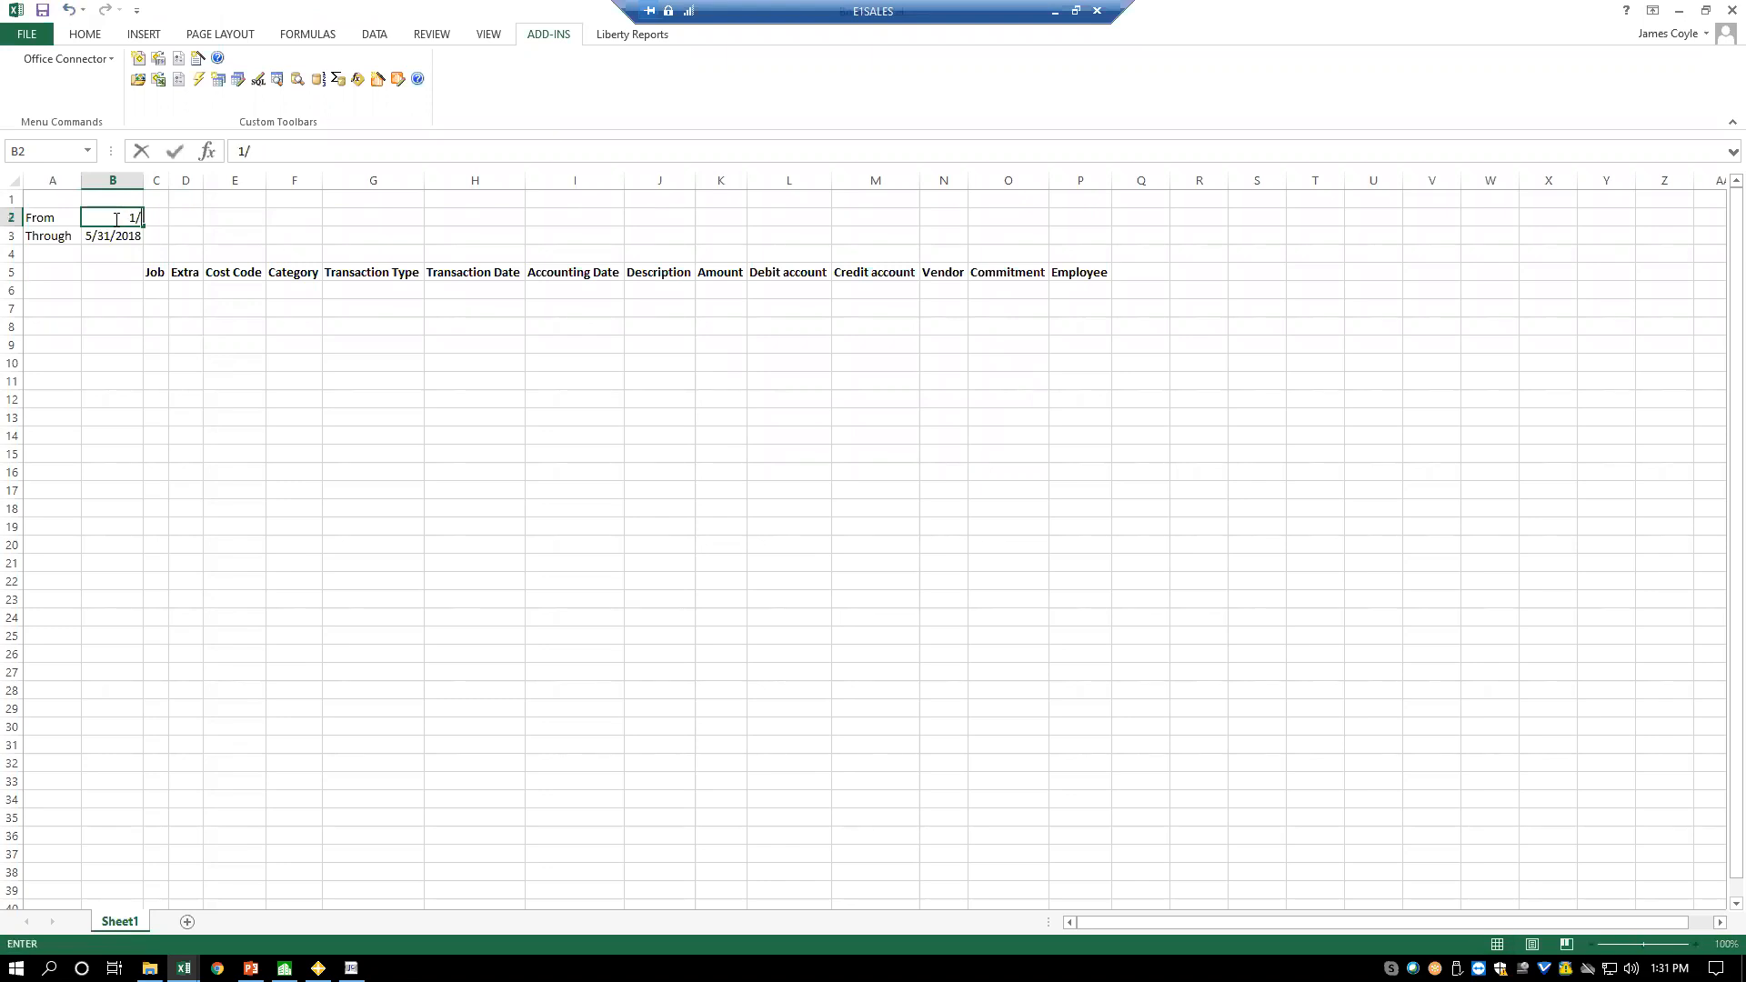
key("BackSpace")
key("BackSpace")
type("1/2015")
key("Tab")
left_click(106, 237)
type("12/31/2020")
key("Return")
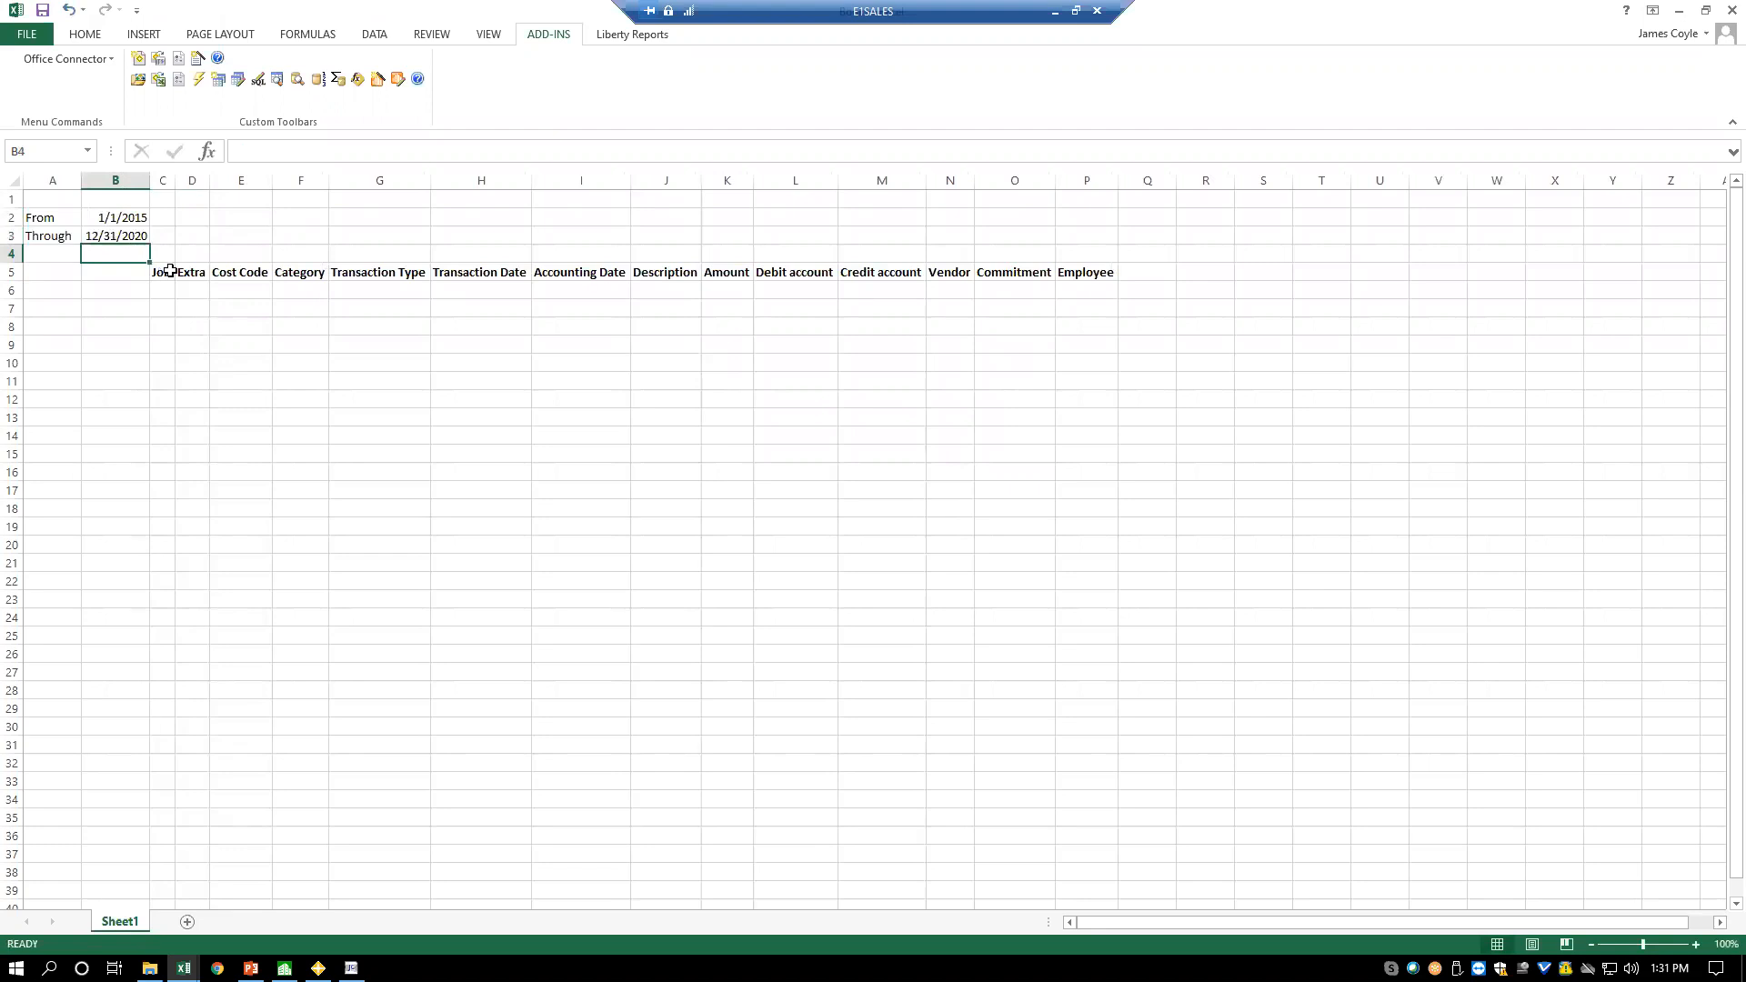
- Try to refresh the query results at the Job header in C5, cancelling the Parameter2 entry
right_click(170, 270)
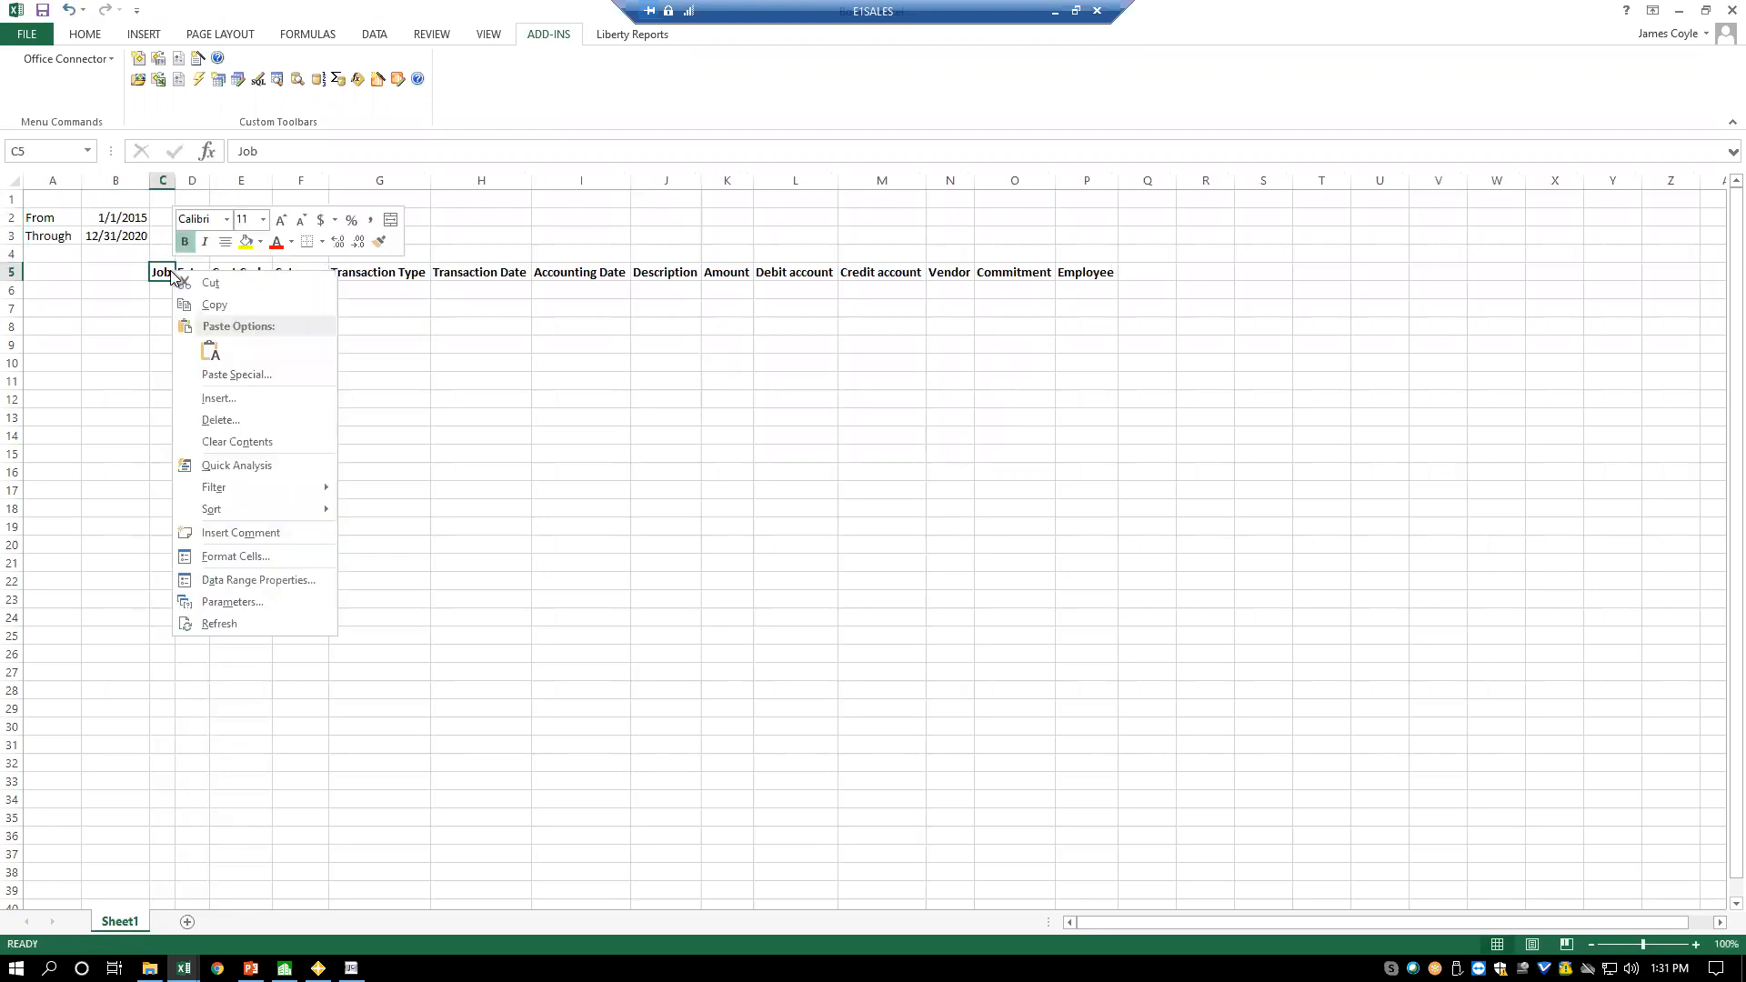
left_click(232, 627)
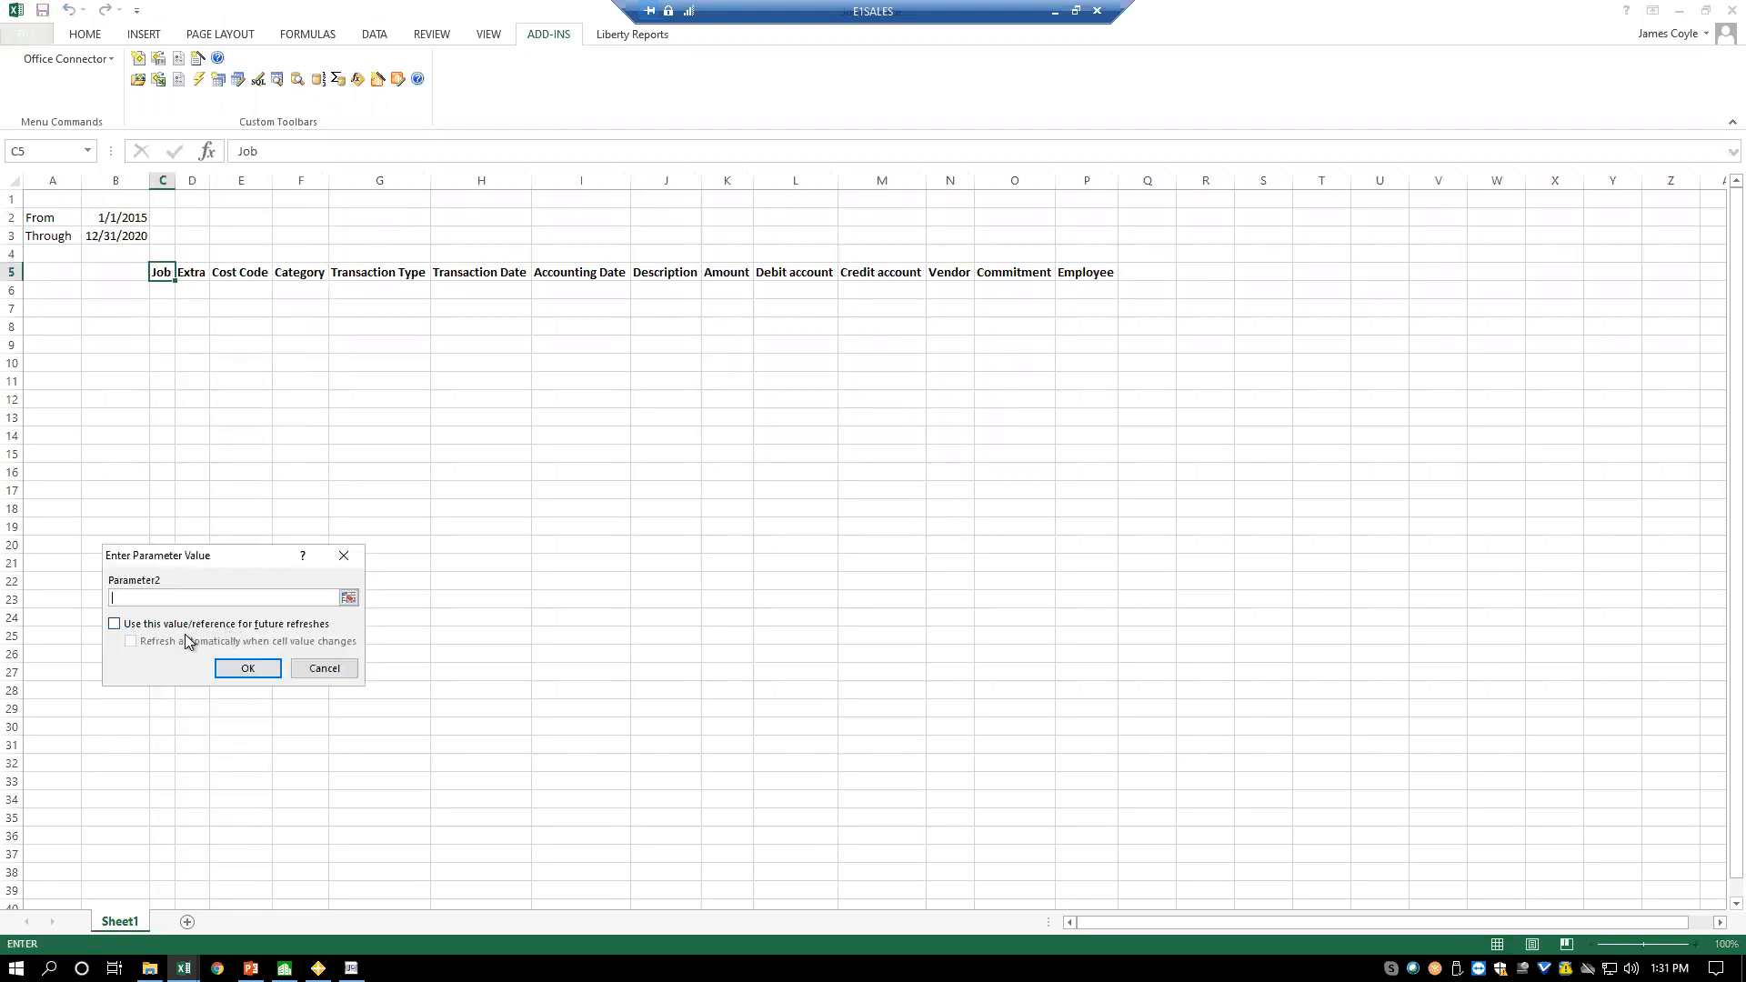
left_click(328, 669)
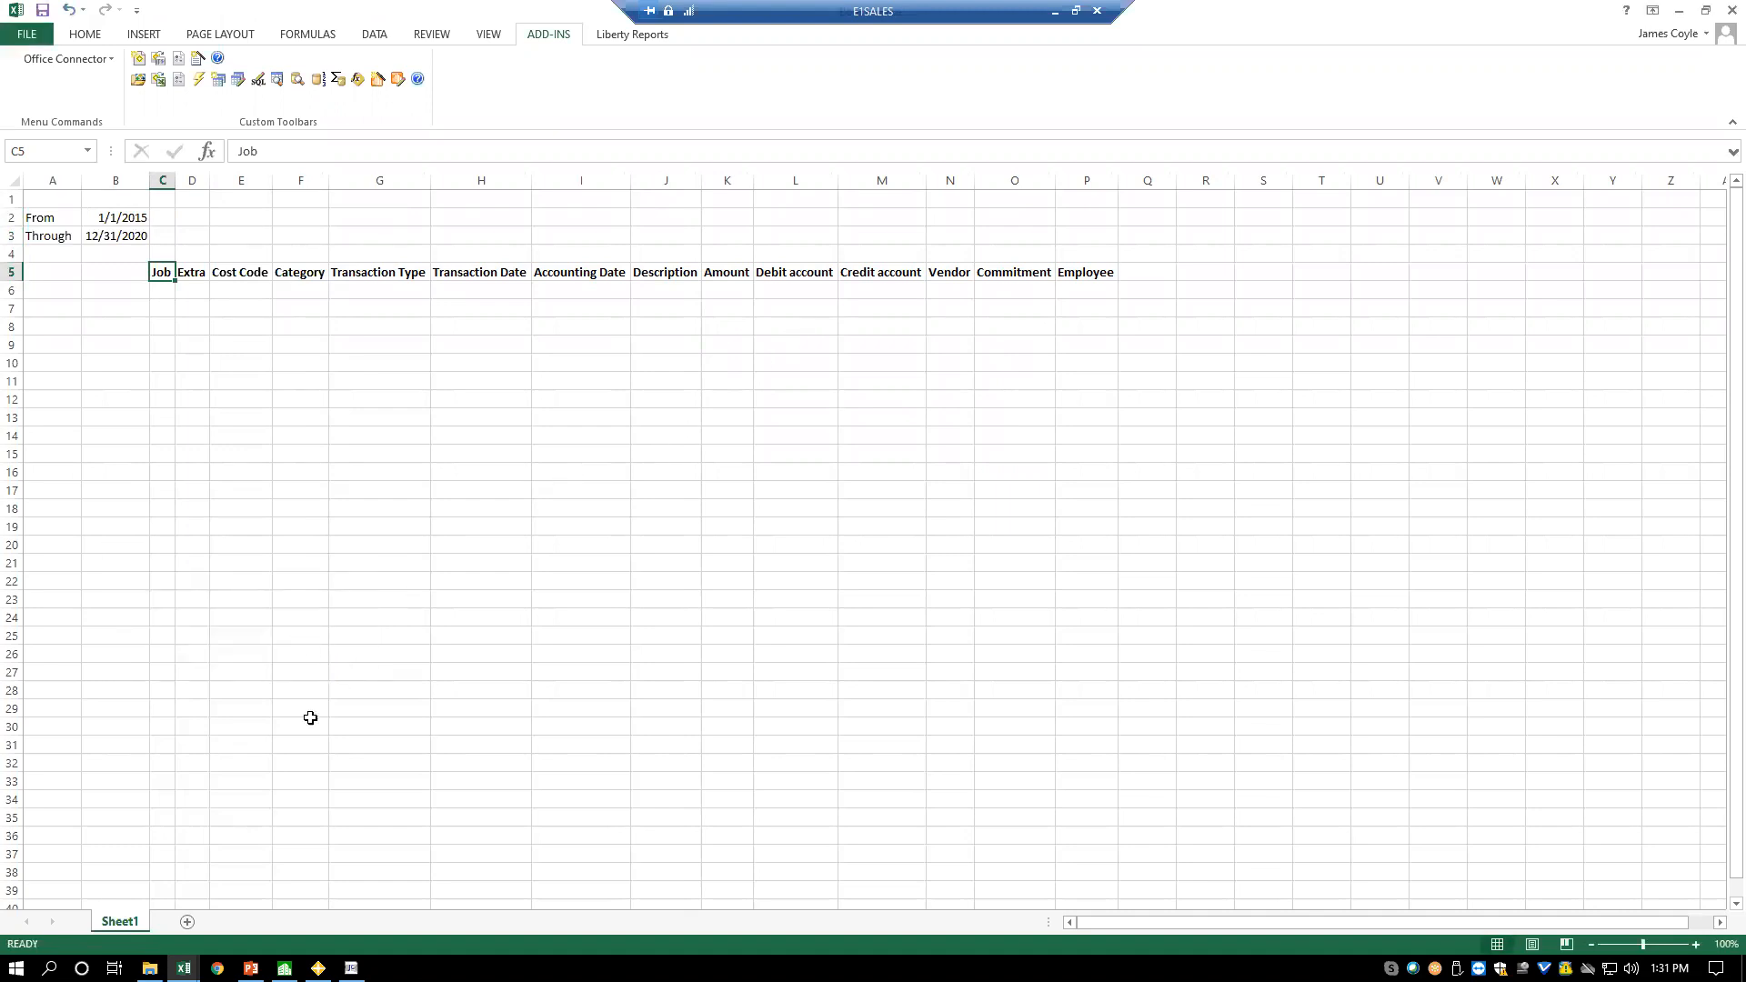
- Add a new worksheet and start a query at cell A2 on the JC Transaction table from NEW.JCT
left_click(188, 922)
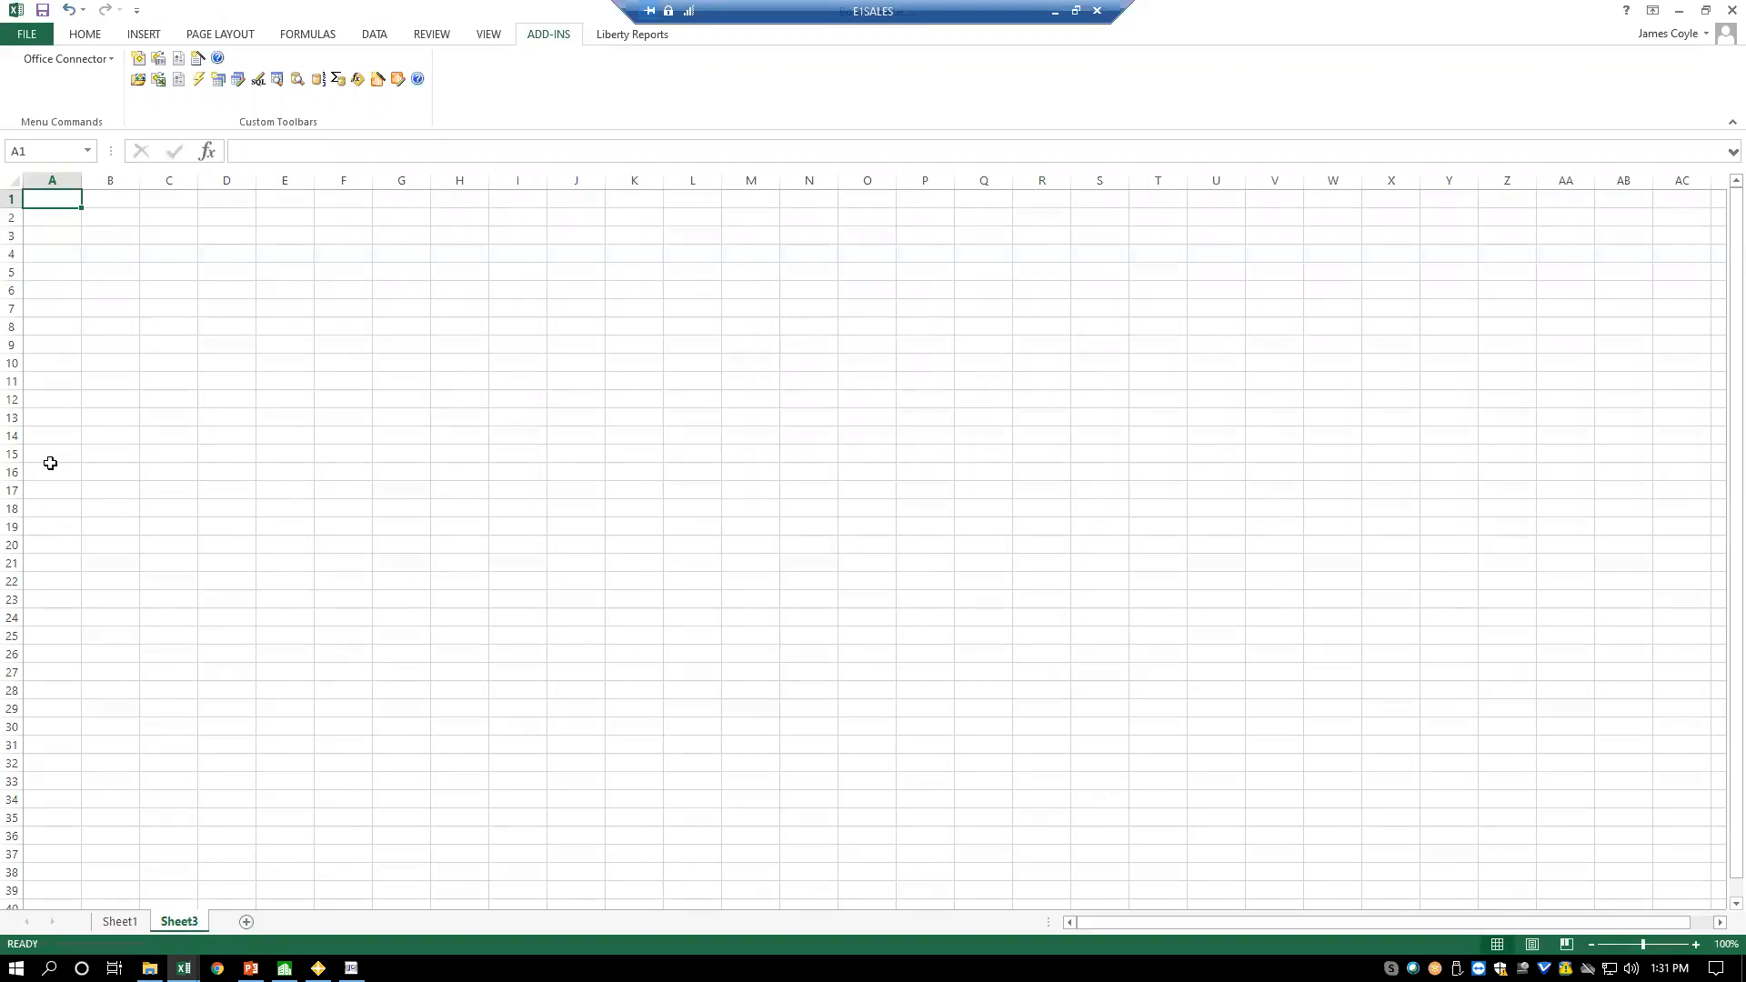
left_click(64, 222)
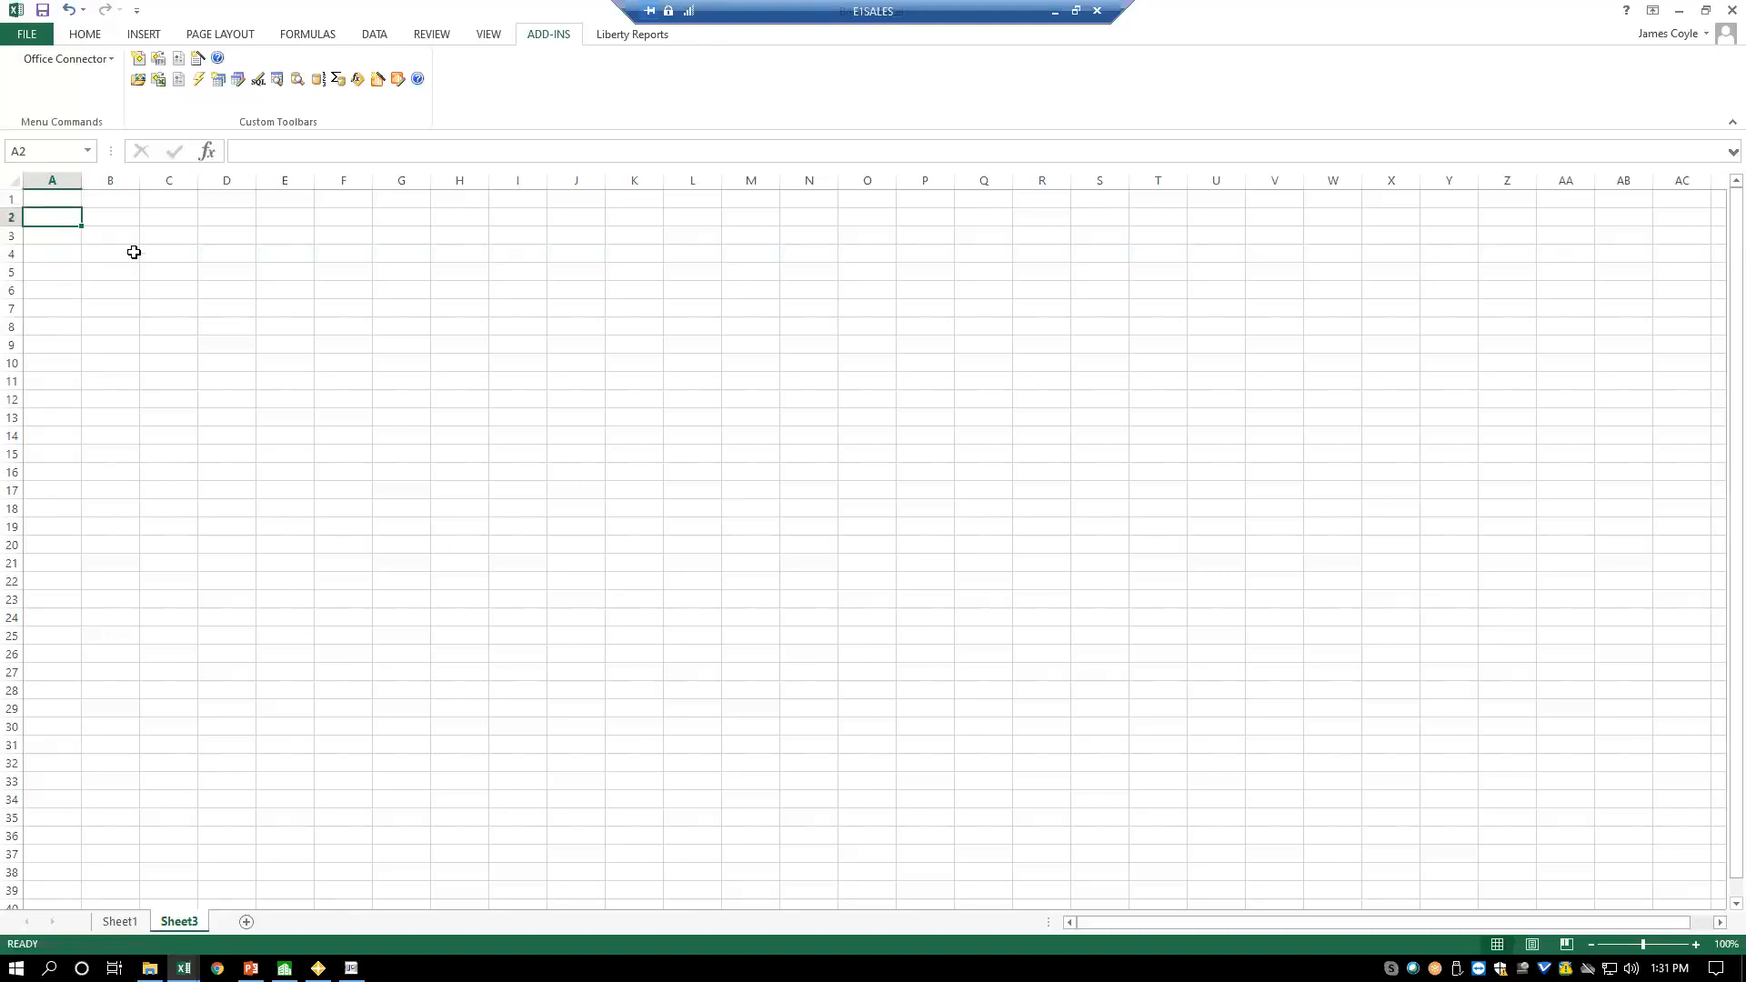
left_click(219, 82)
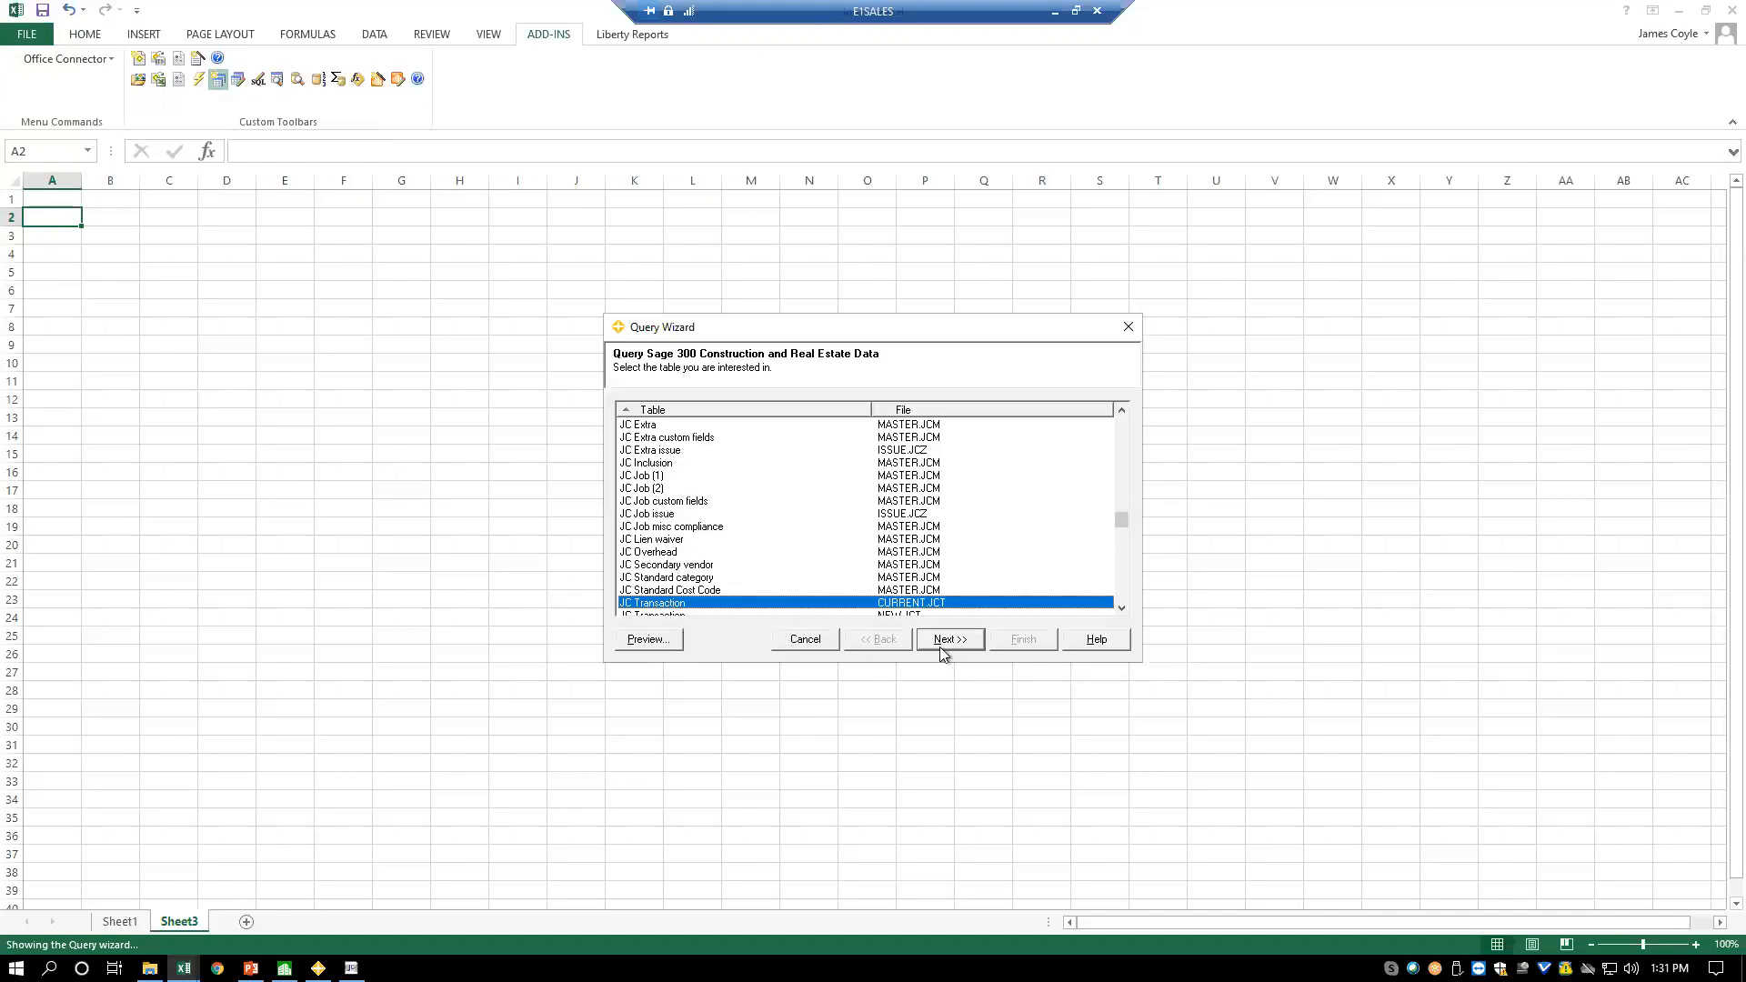
left_click(1121, 611)
left_click(1121, 611)
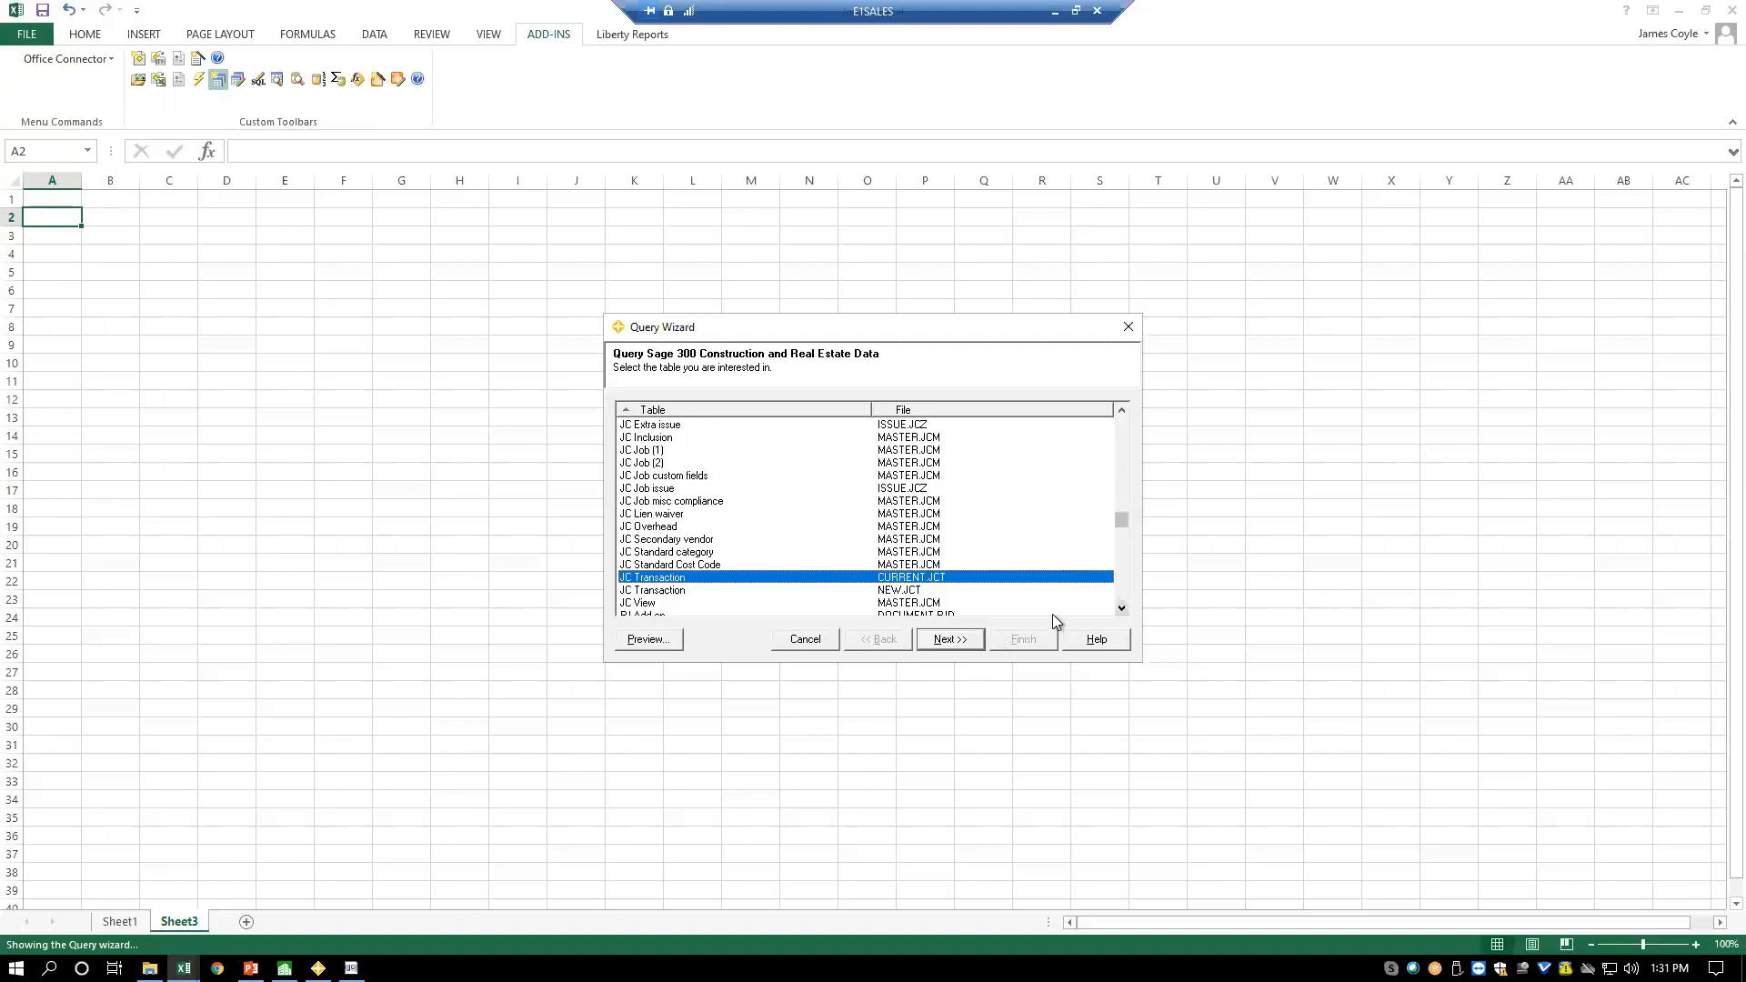
left_click(886, 591)
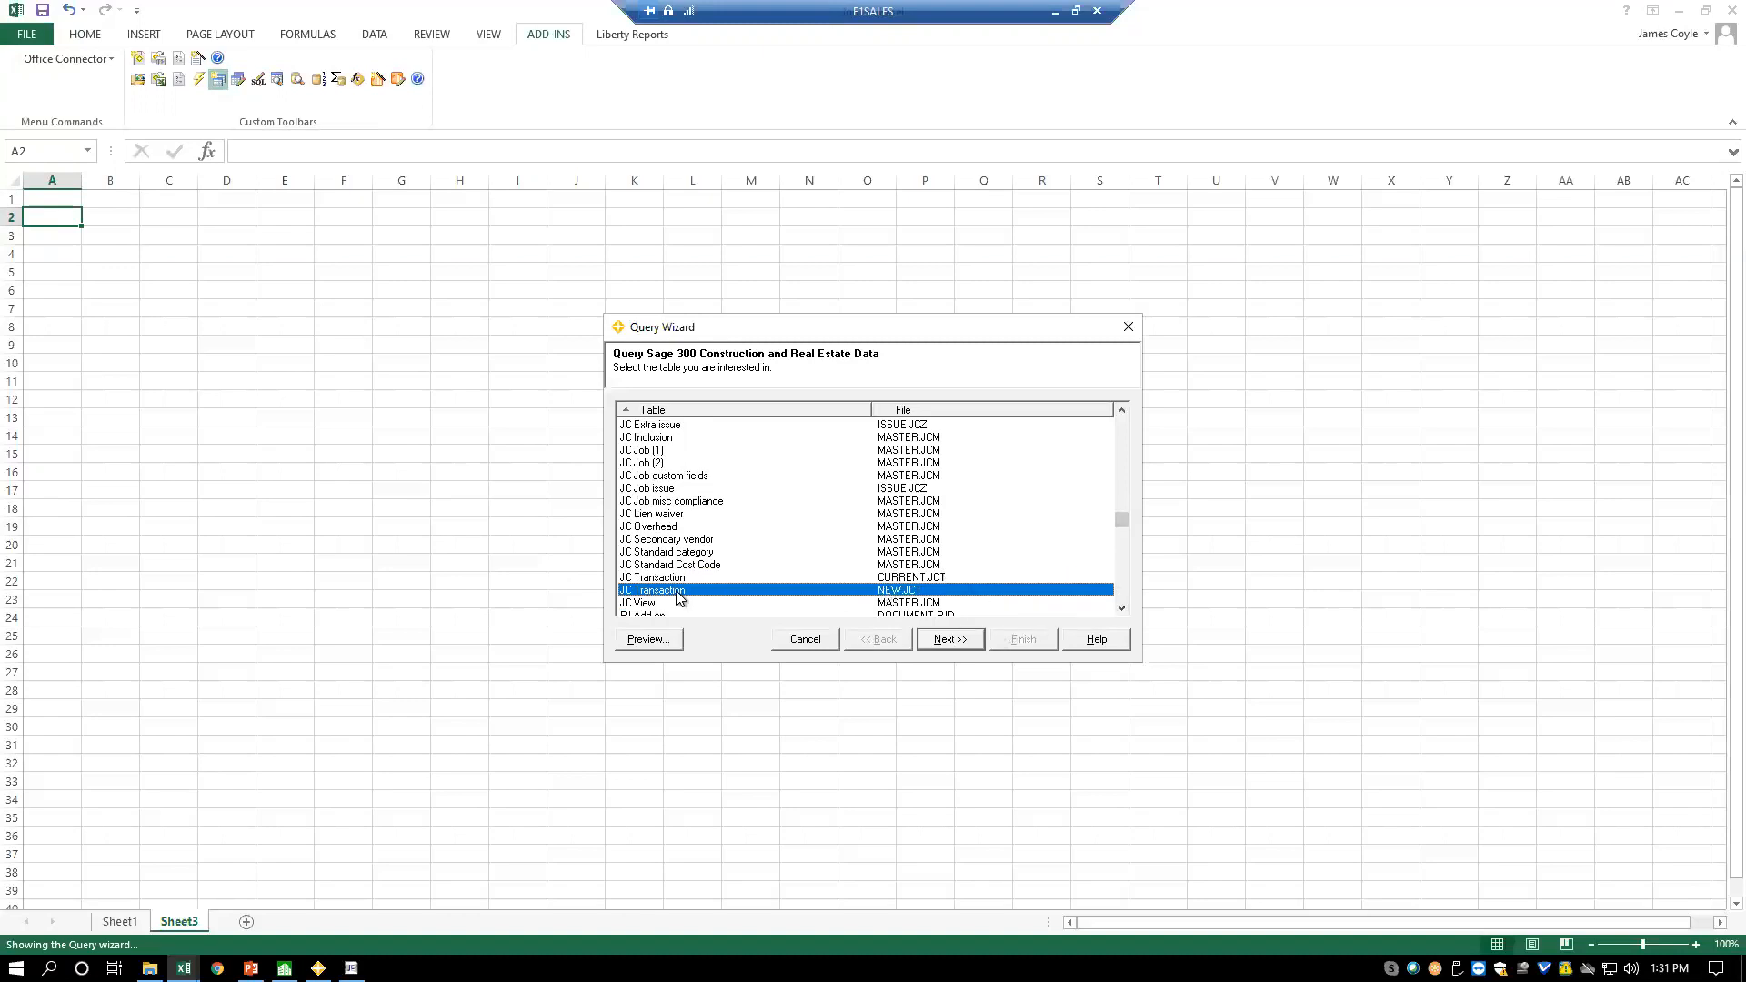
- Include the fields from Job through Source, insert the query without conditions, and compare the sheet with Sheet1
left_click(961, 640)
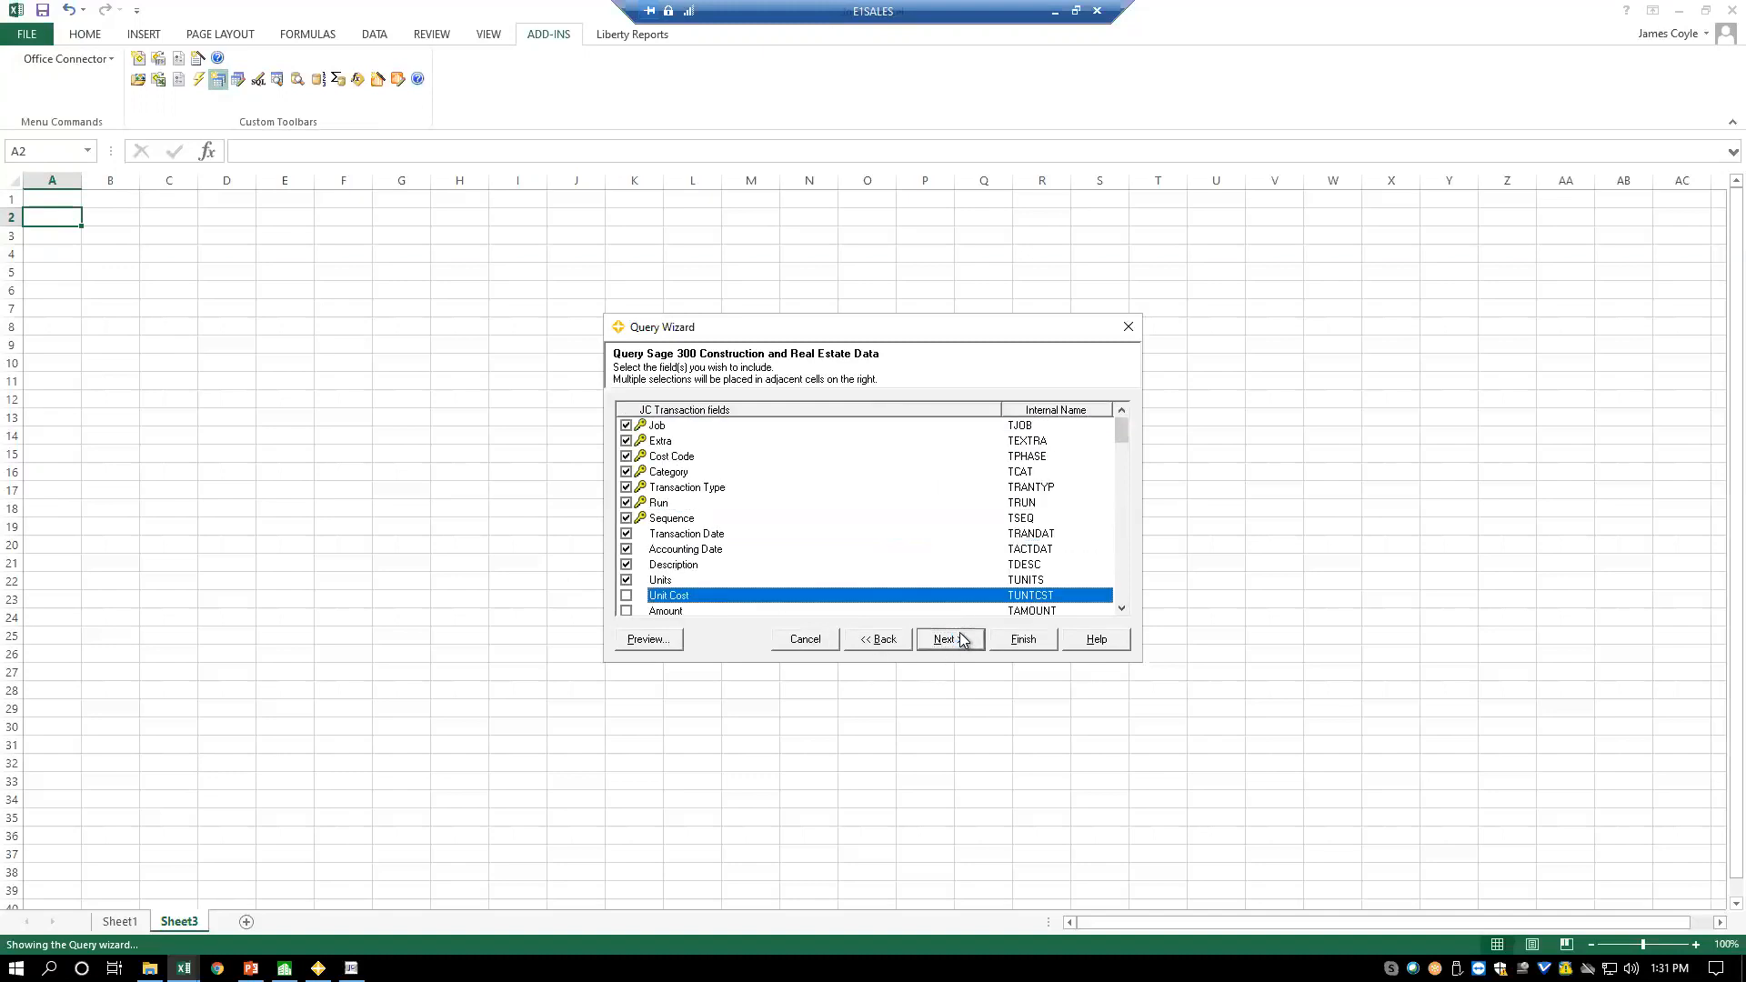
left_click(950, 639)
left_click(950, 640)
left_click(1023, 639)
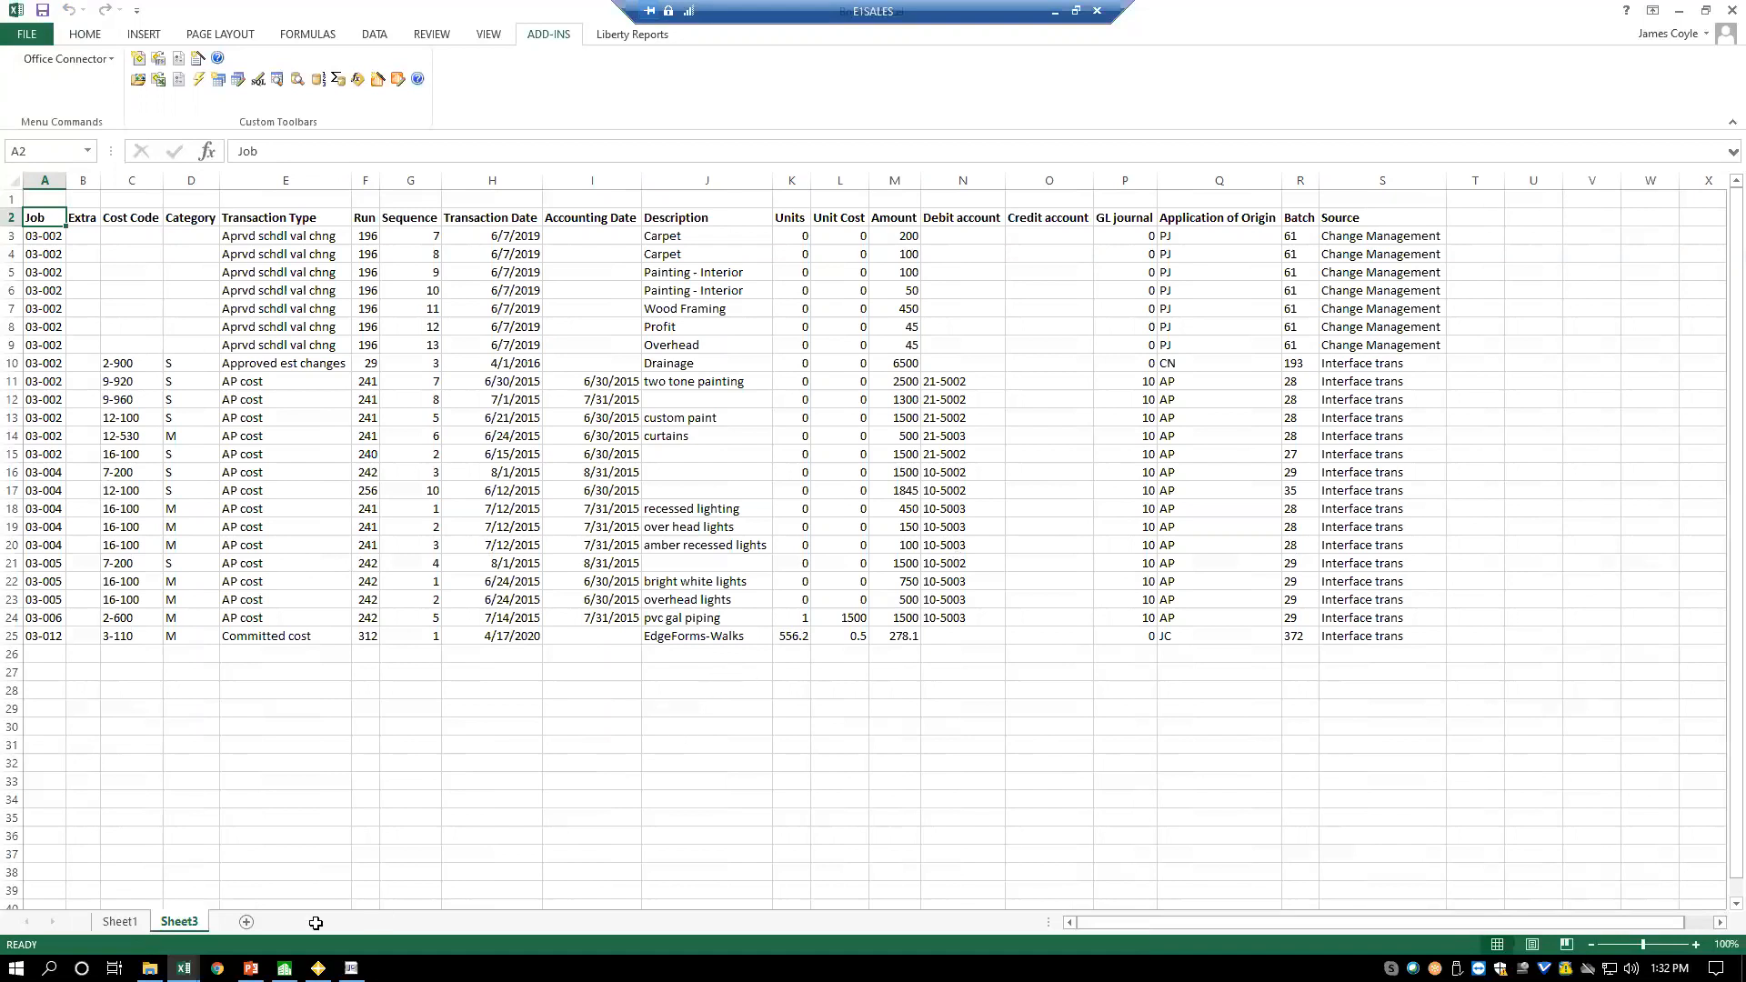
left_click(120, 923)
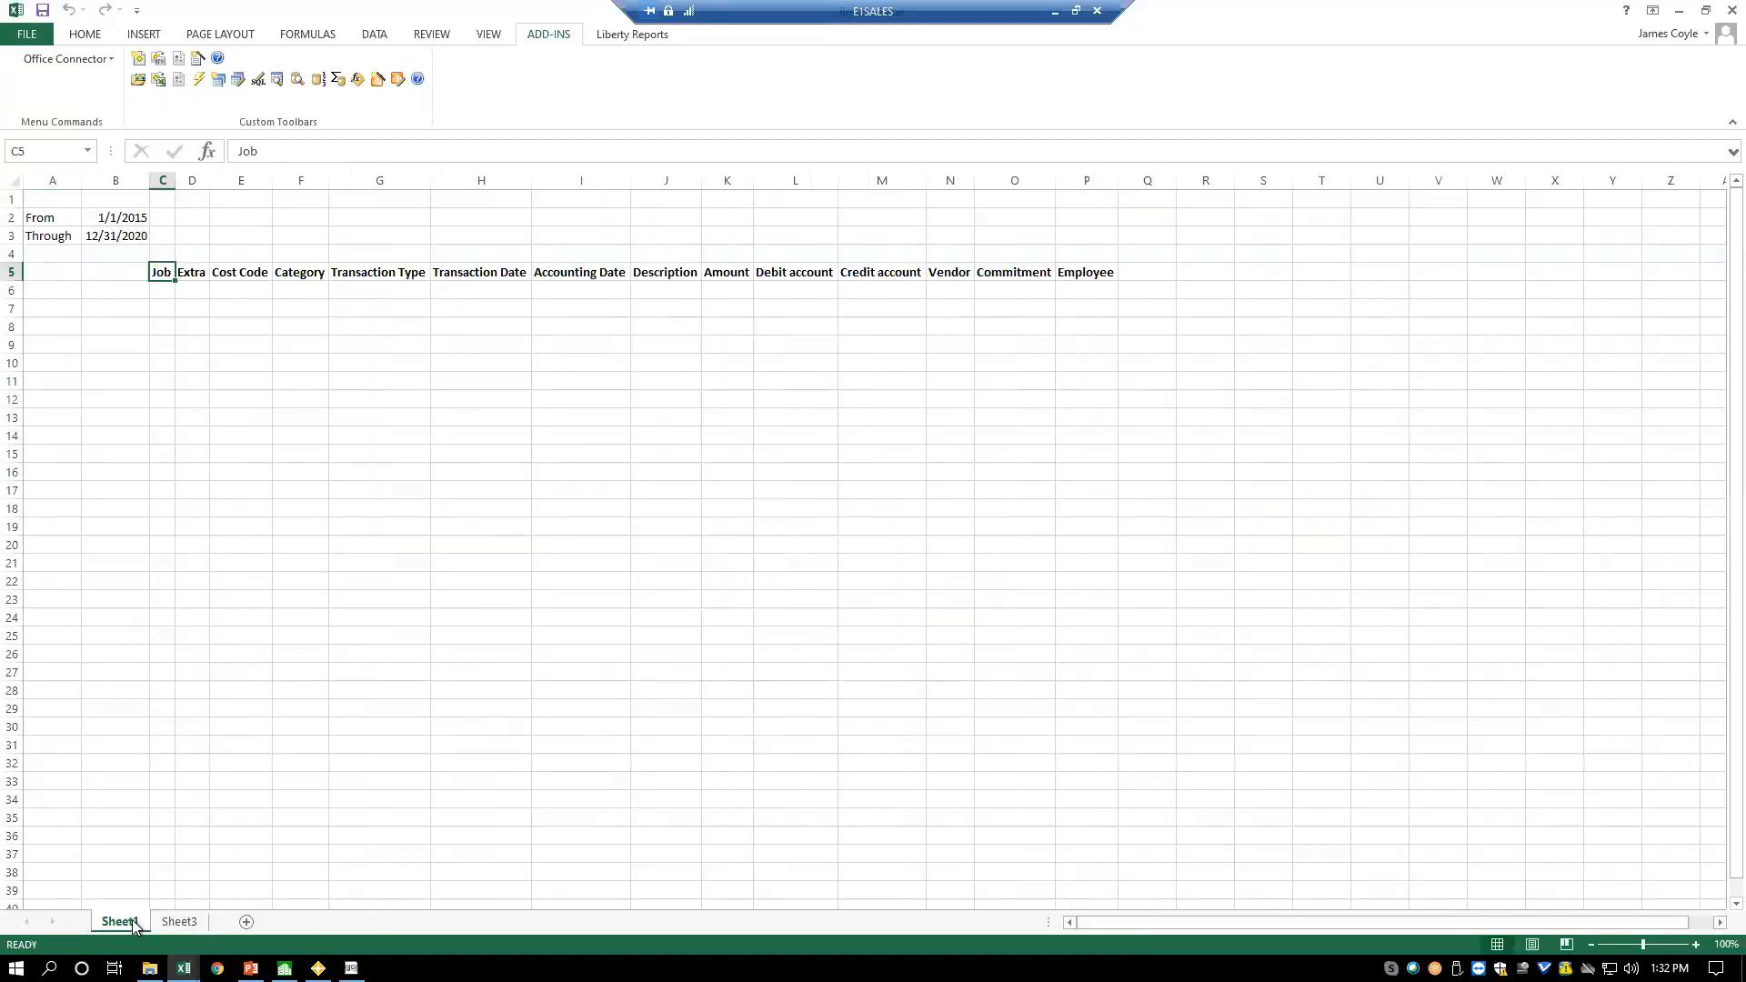
left_click(180, 922)
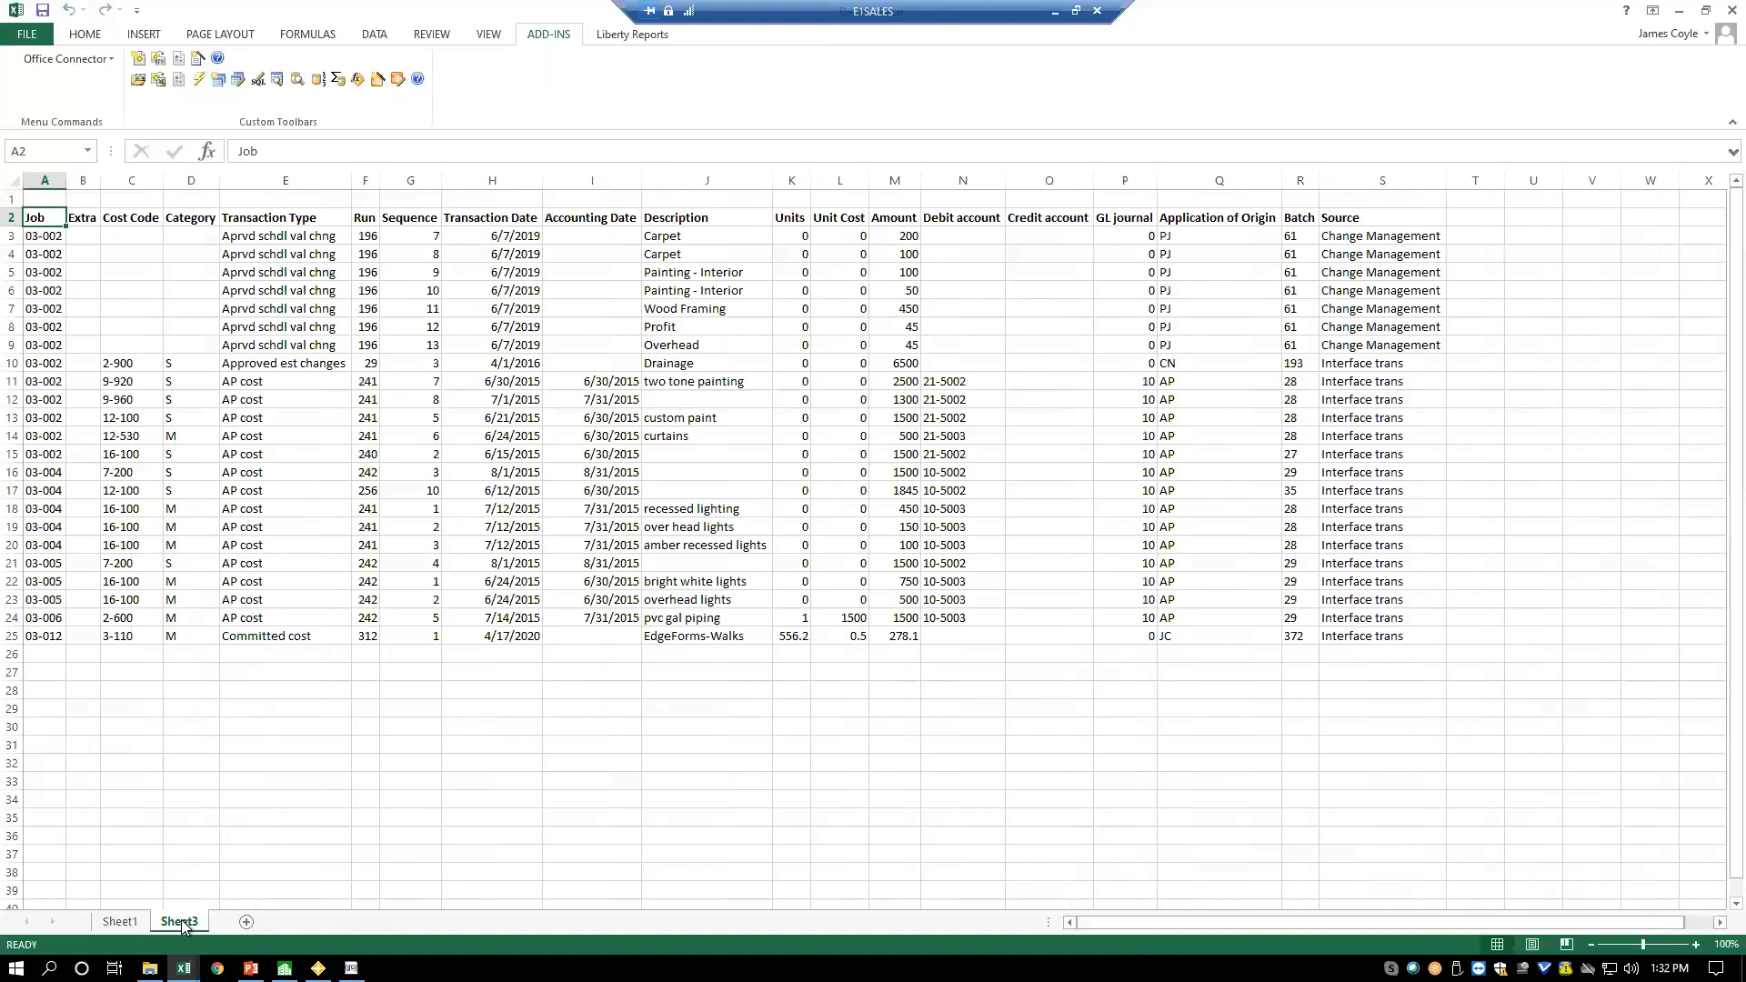
- Add another worksheet and enter From with 1/1/2018 in row 2 and through with 12/31/2018 in row 3
left_click(247, 922)
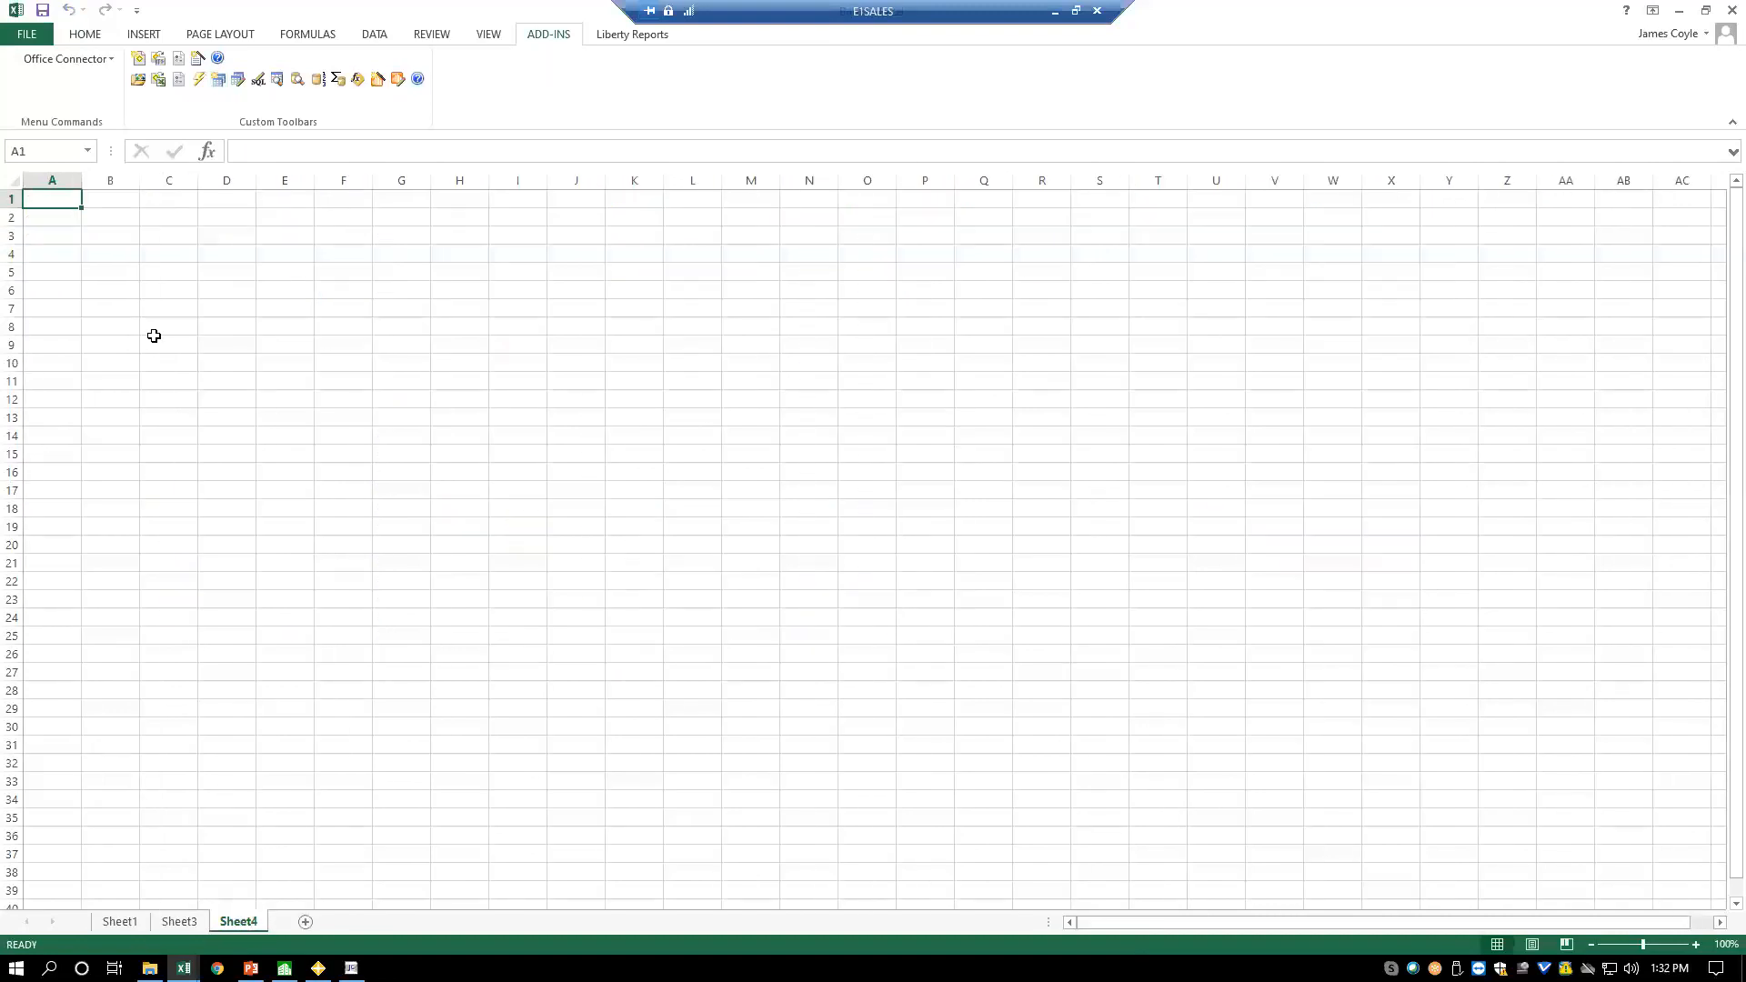
left_click(45, 221)
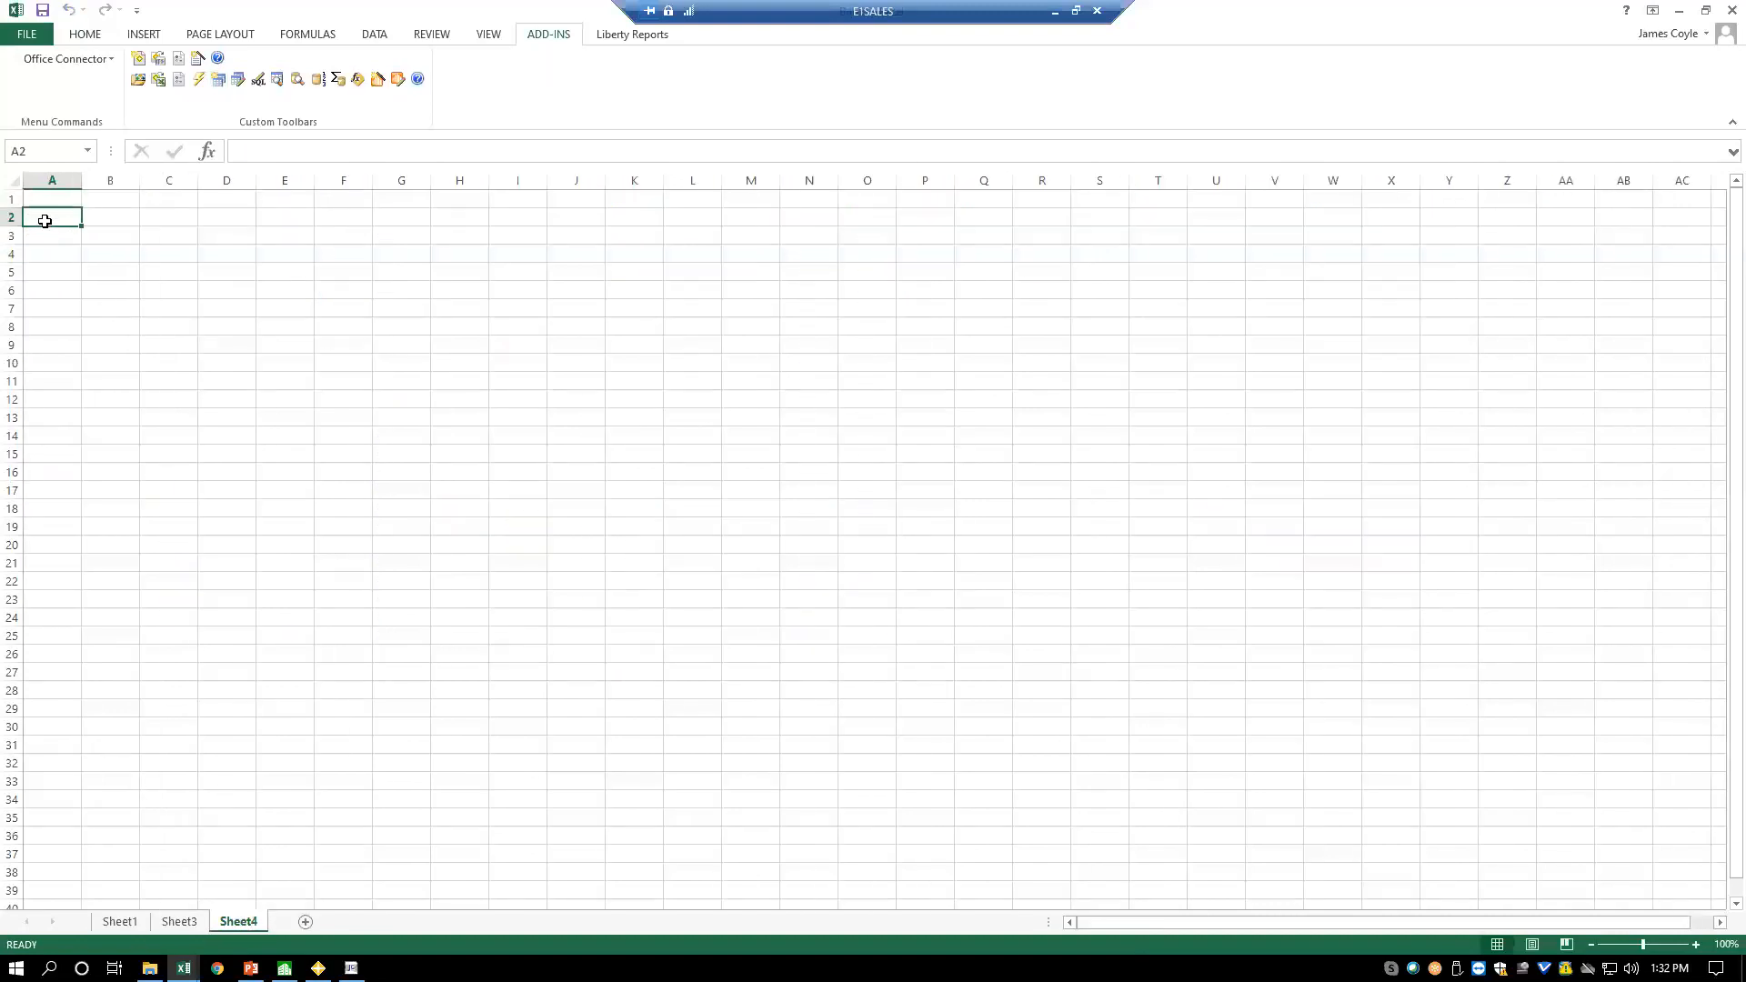
type("From")
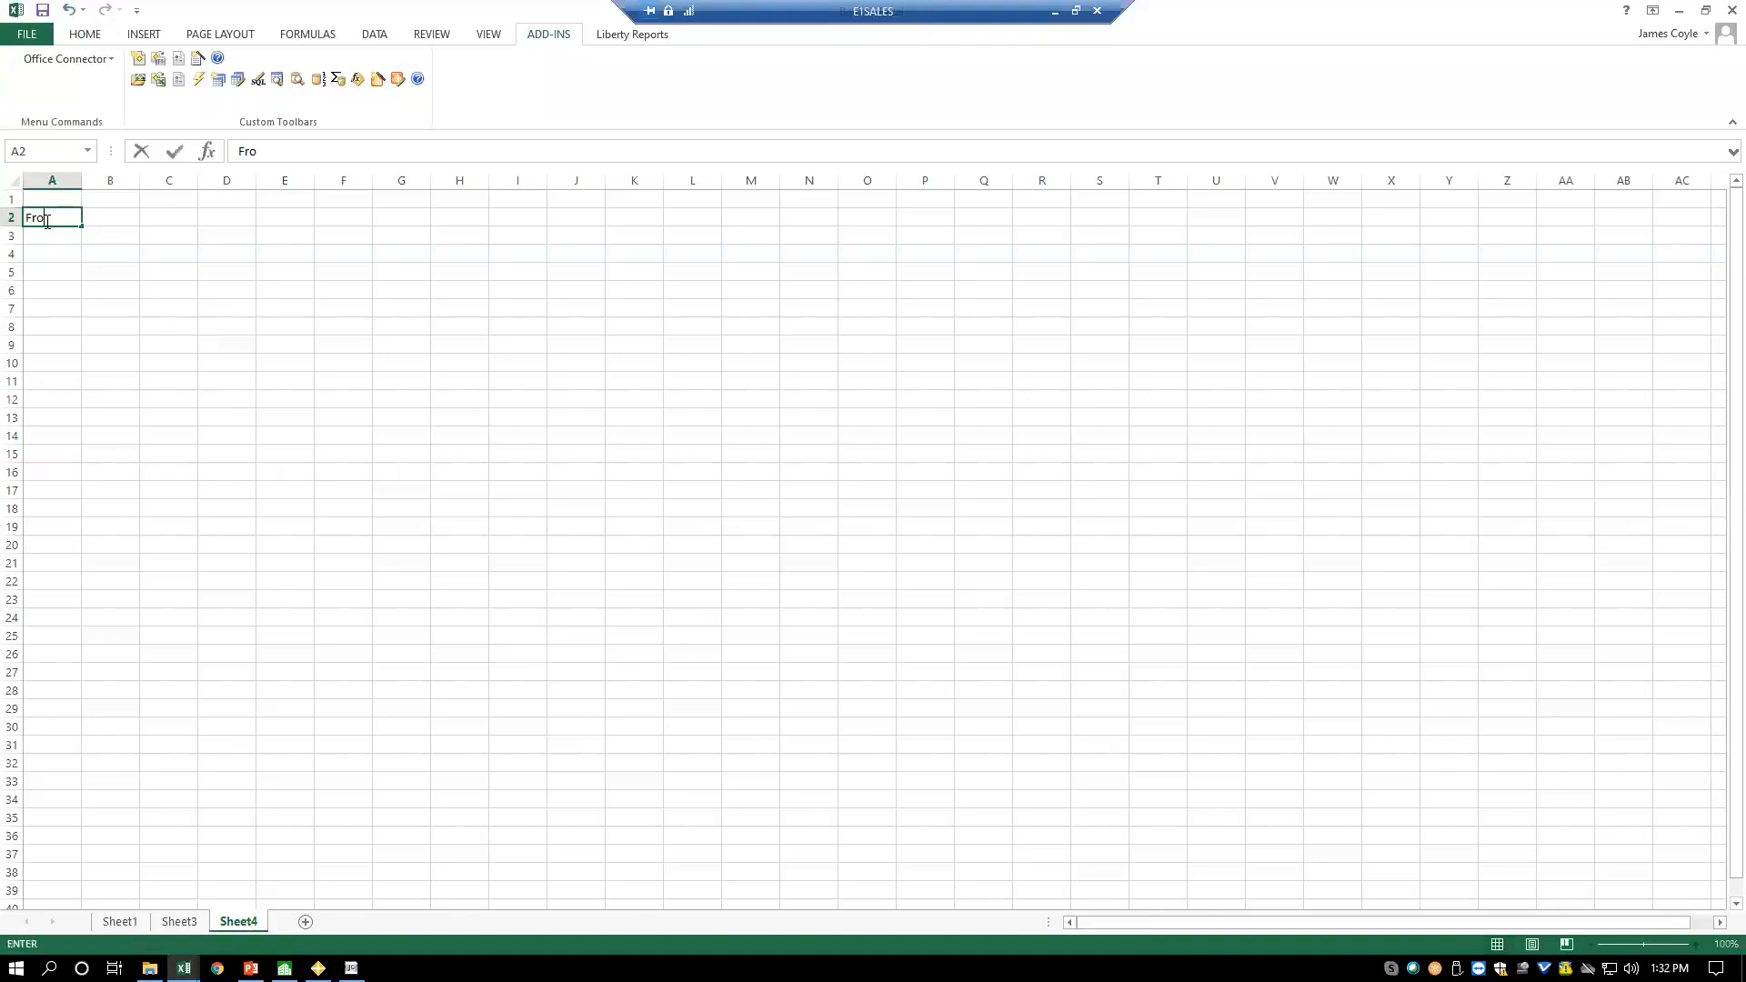
key("Tab")
type("1/1/2018")
key("Return")
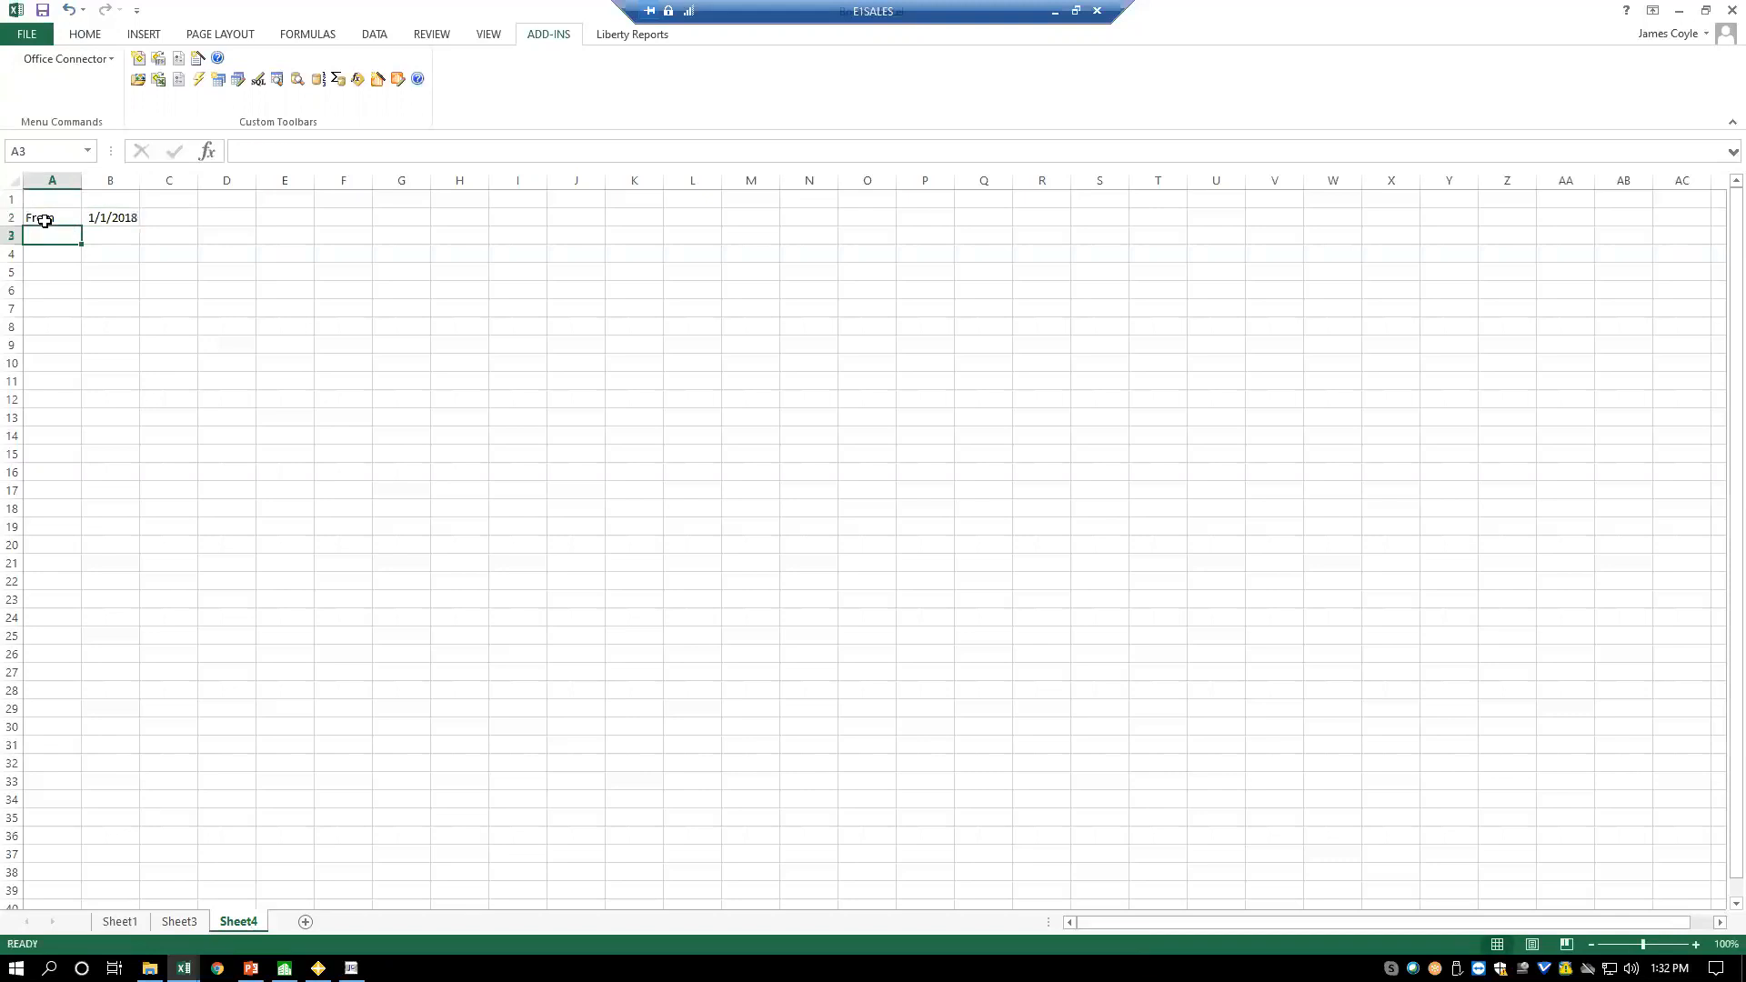
type("through")
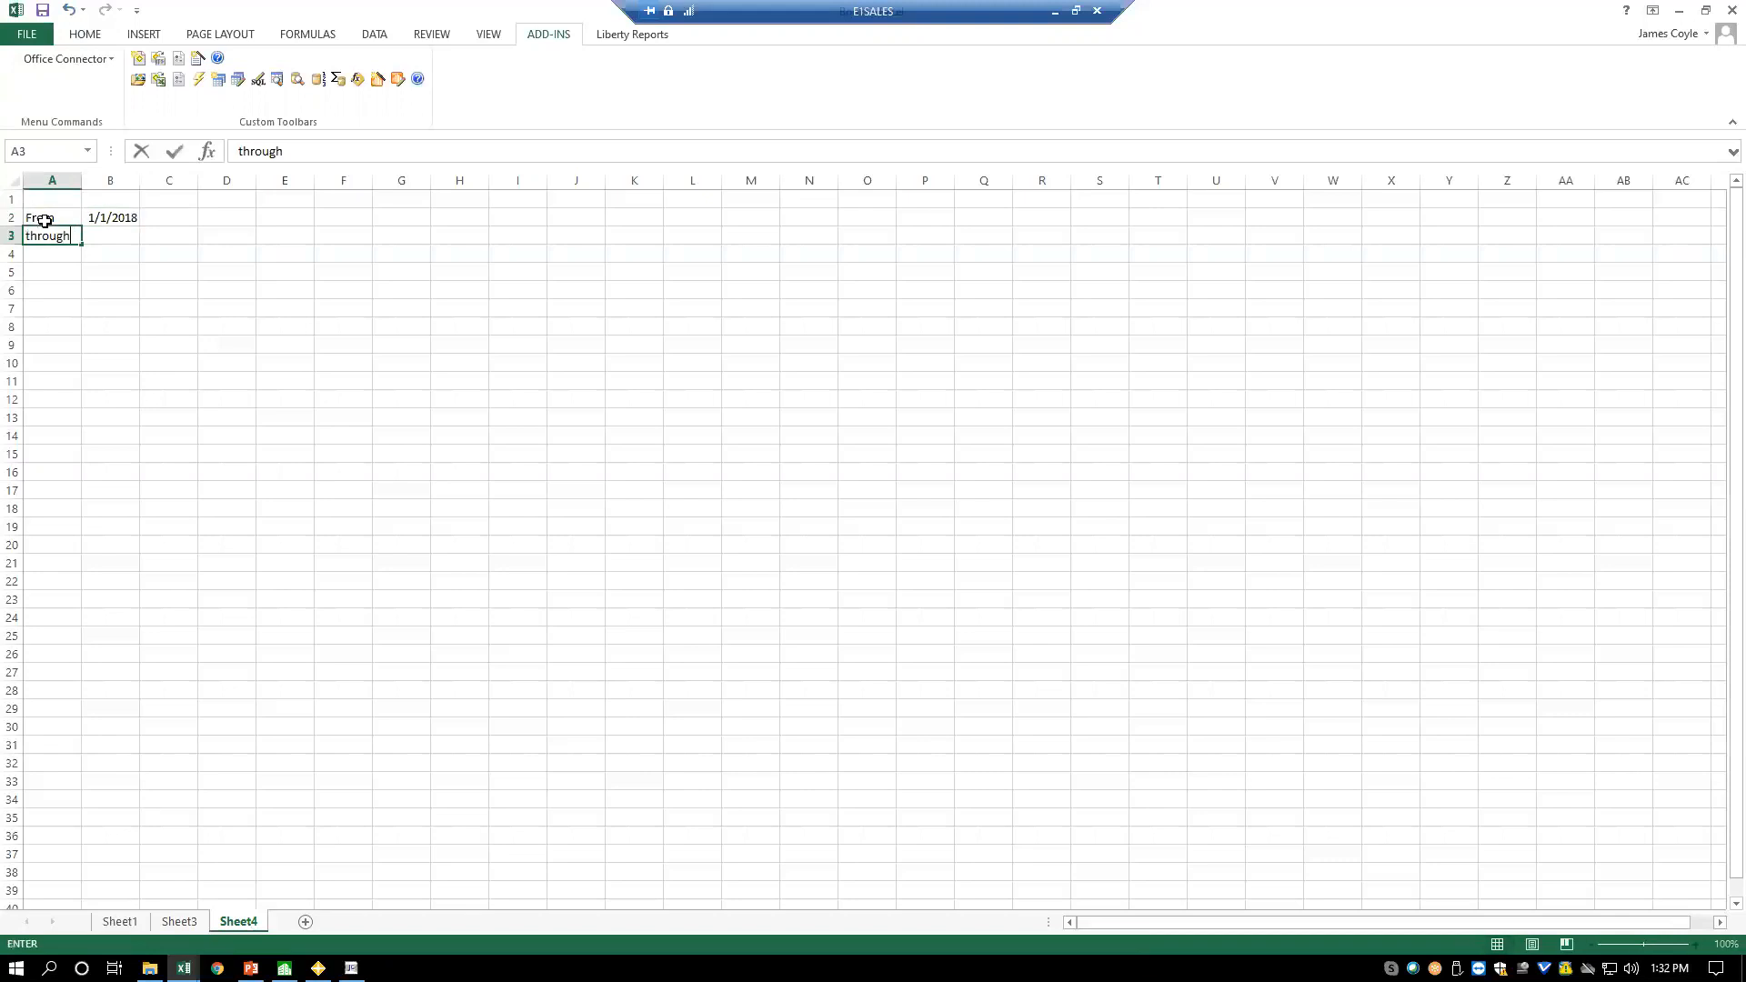
key("Tab")
type("12/31/2018")
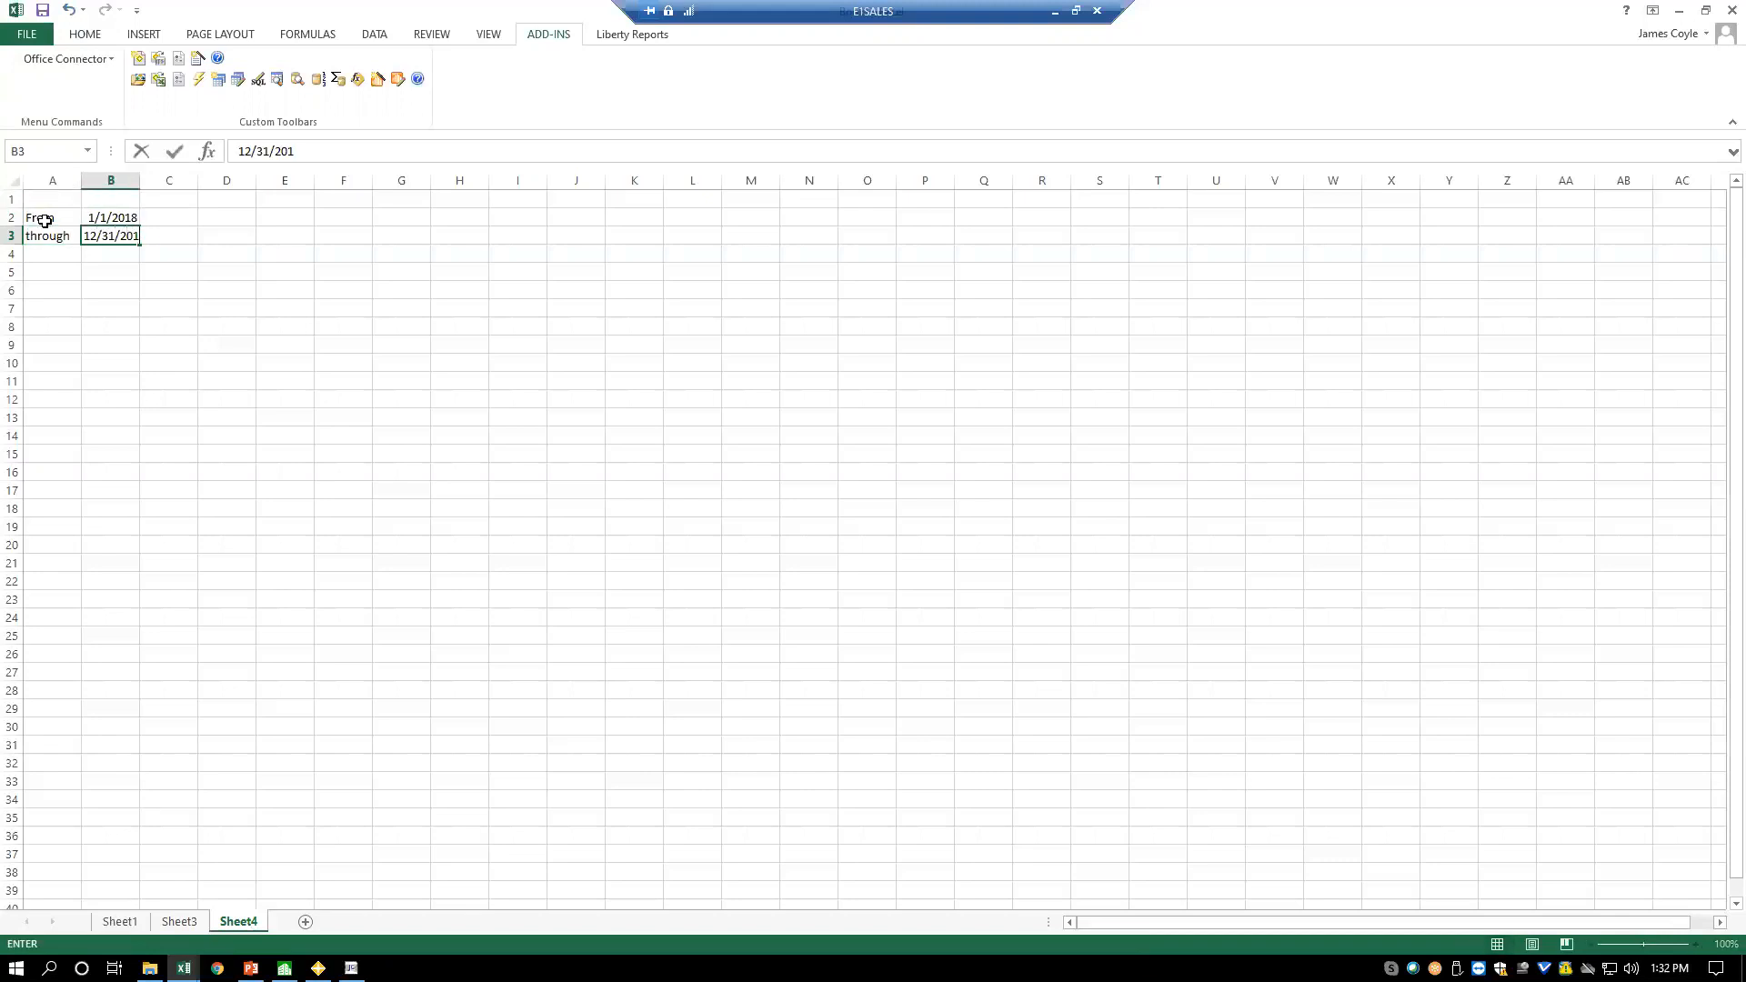
key("Return")
- Start a query at C5 on the JC Transaction table from CURRENT.JCT, including the fields from Job through Equipment Type
left_click(186, 272)
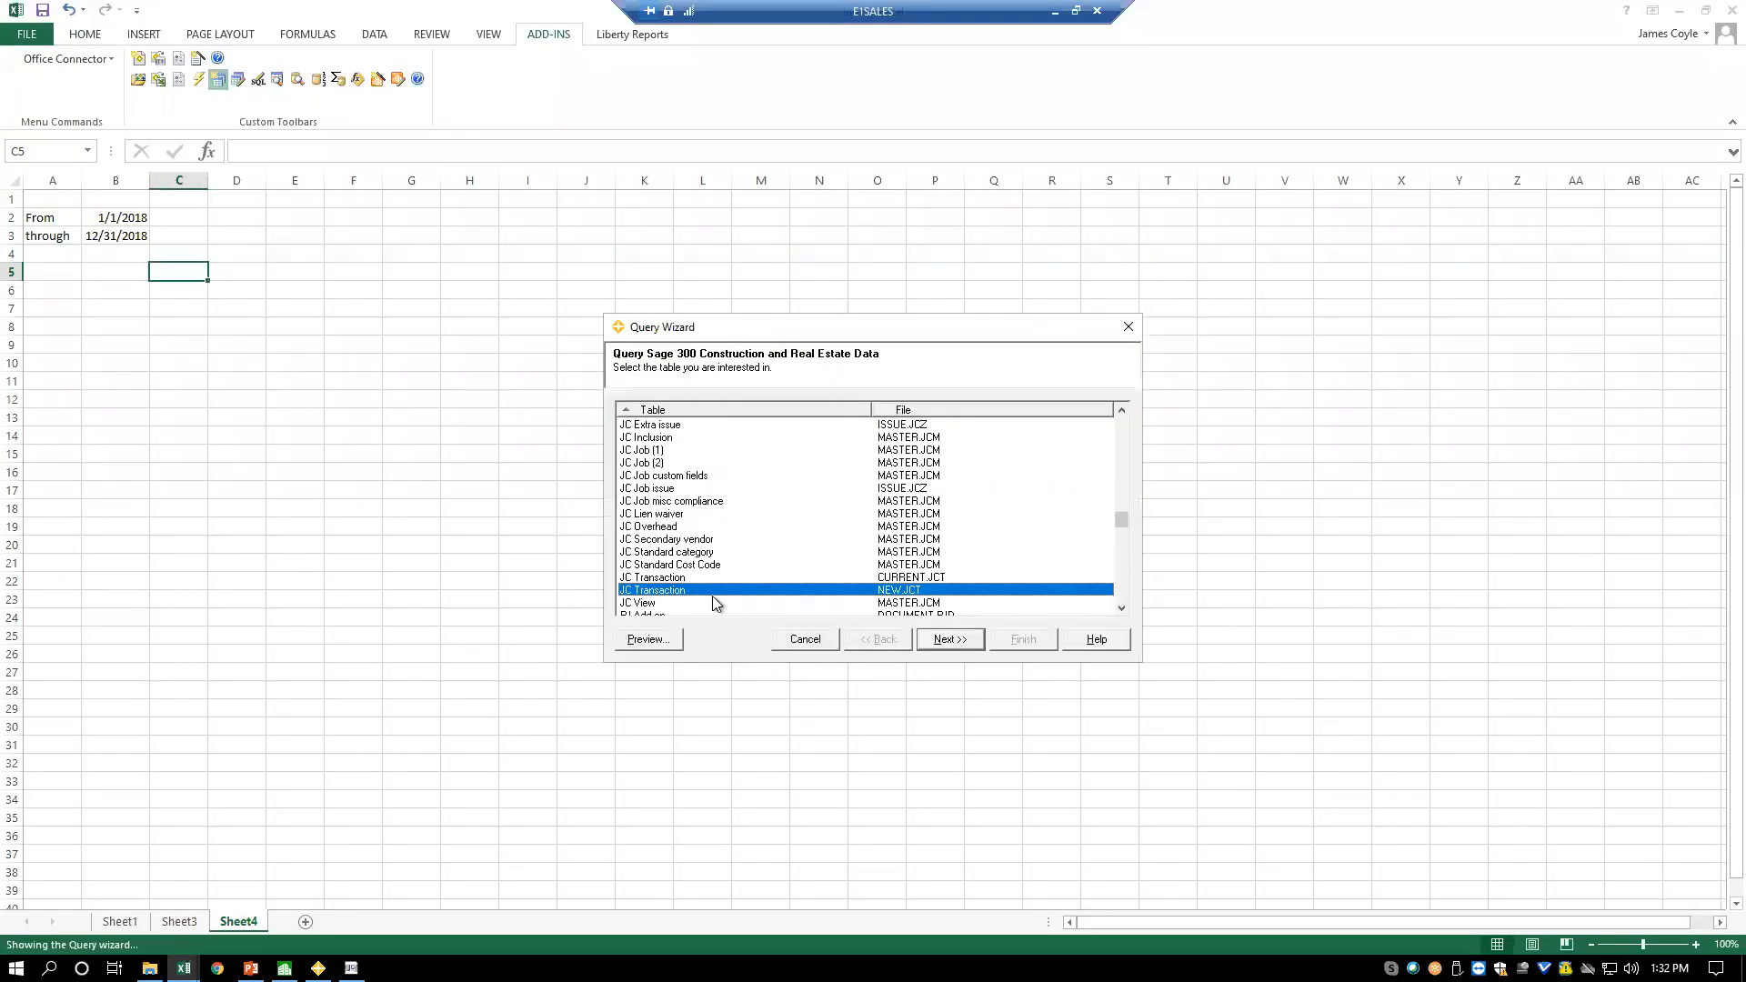
left_click(918, 578)
left_click(962, 642)
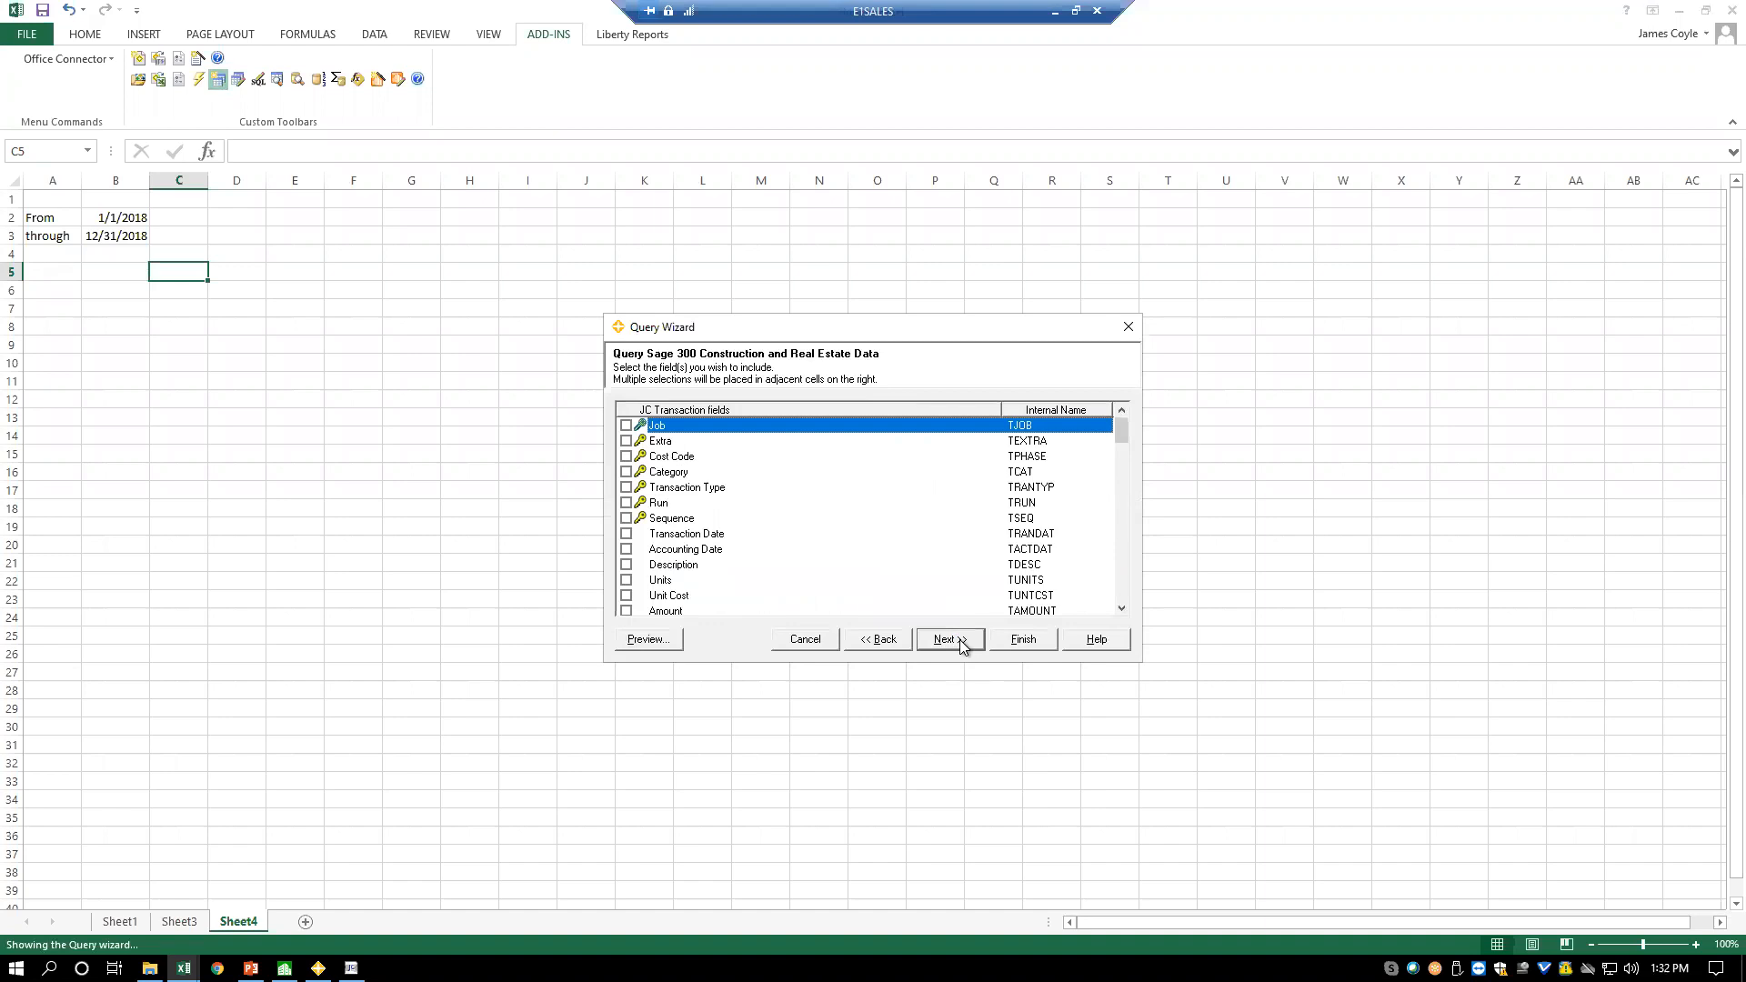
key("Down")
key("Down")
key("Down")
key("Down")
key("Down")
key("Down")
key("Down")
key("Down")
key("Down")
key("Down")
key("Down")
key("Down")
key("Down")
key("Down")
key("Down")
key("Down")
key("Down")
key("Down")
key("Down")
key("Down")
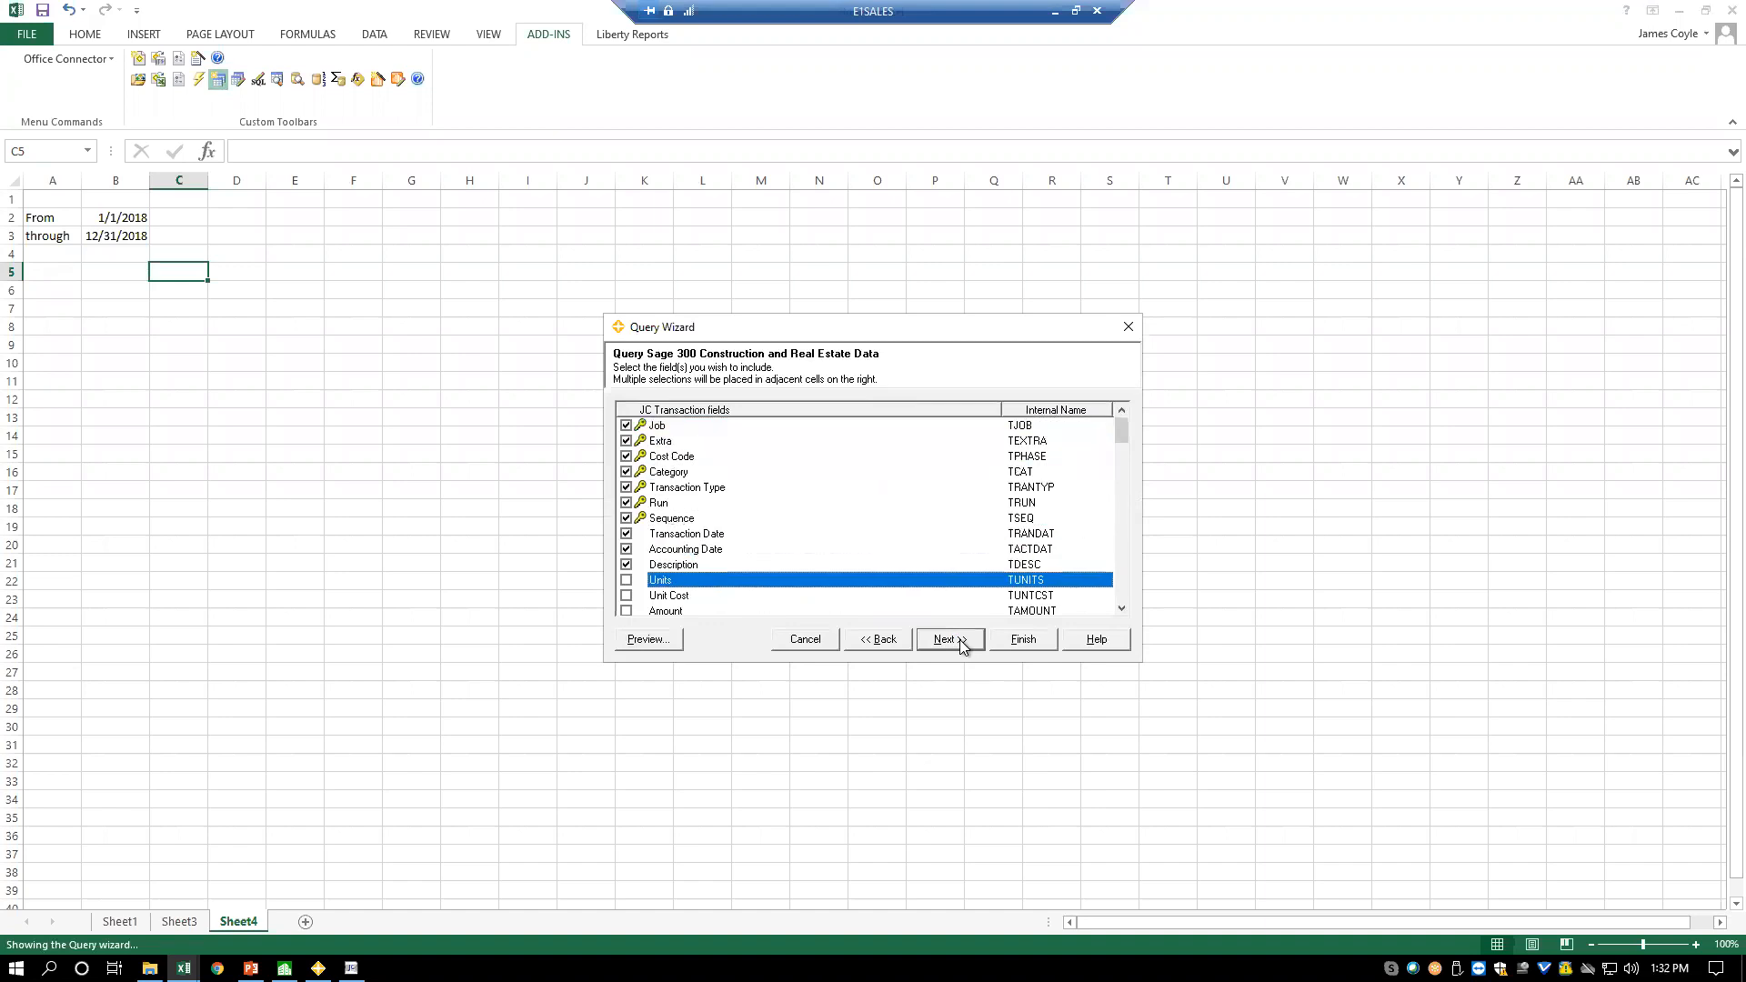
left_click(965, 640)
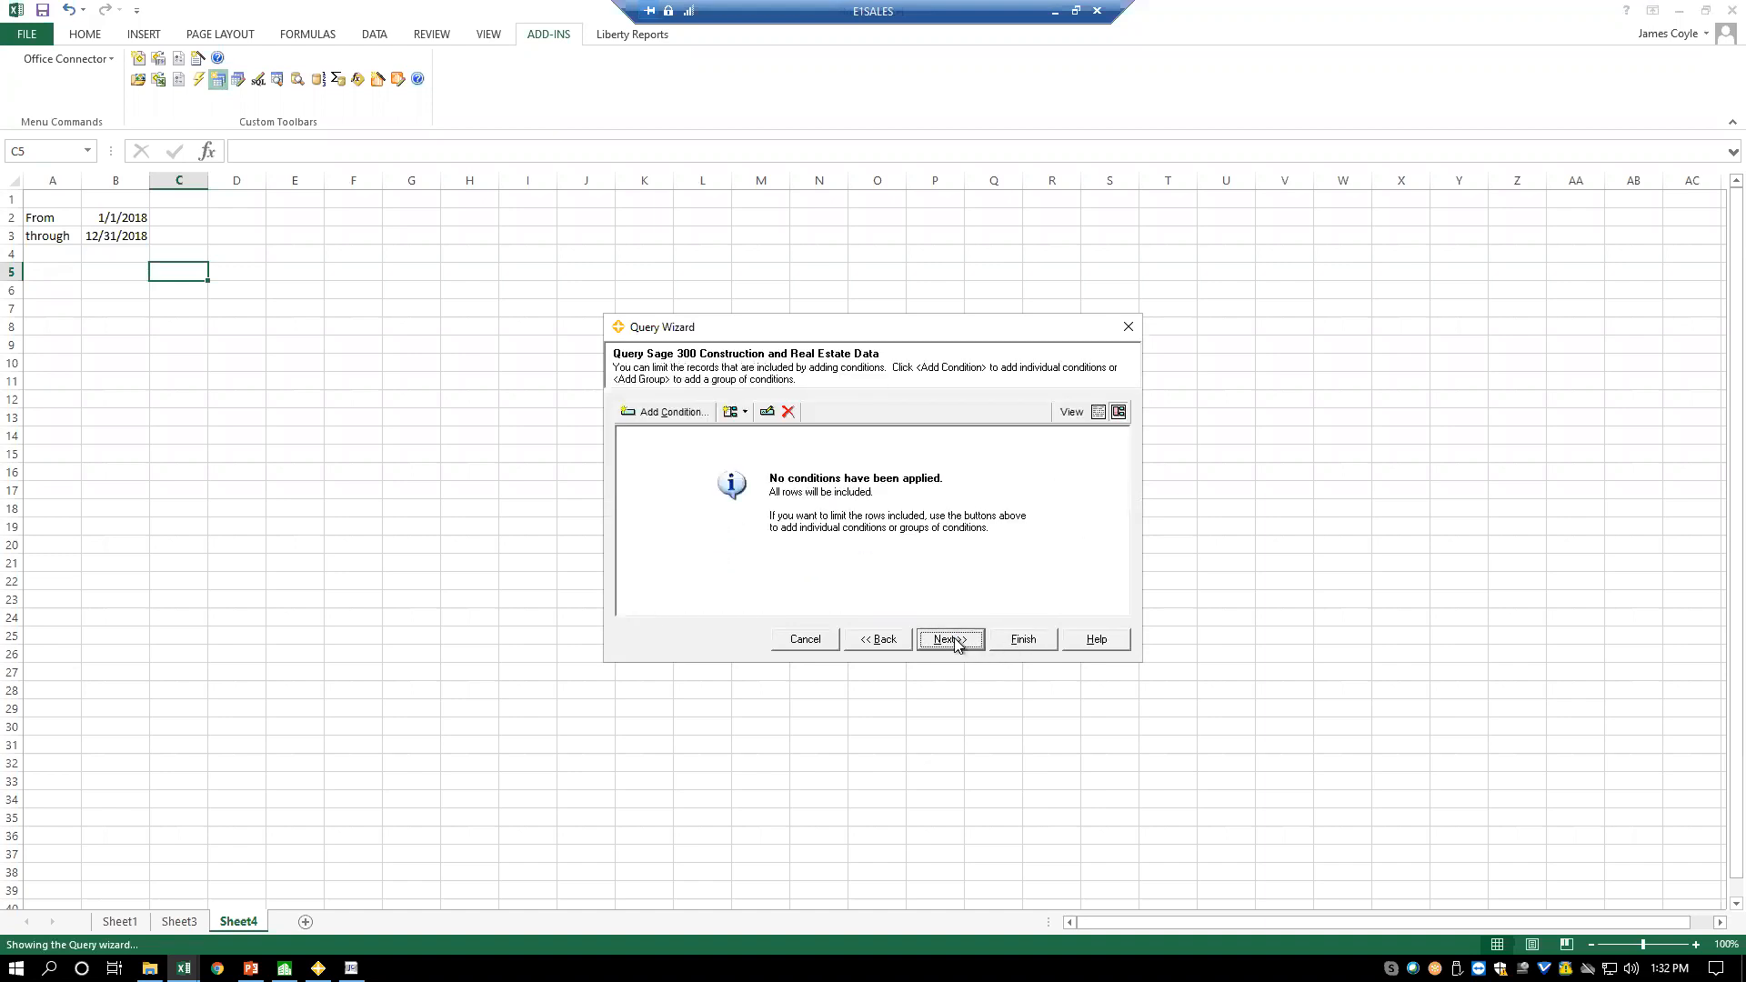
- Add a condition that Transaction Date is greater than or equal to the parameter in cell b2
left_click(673, 412)
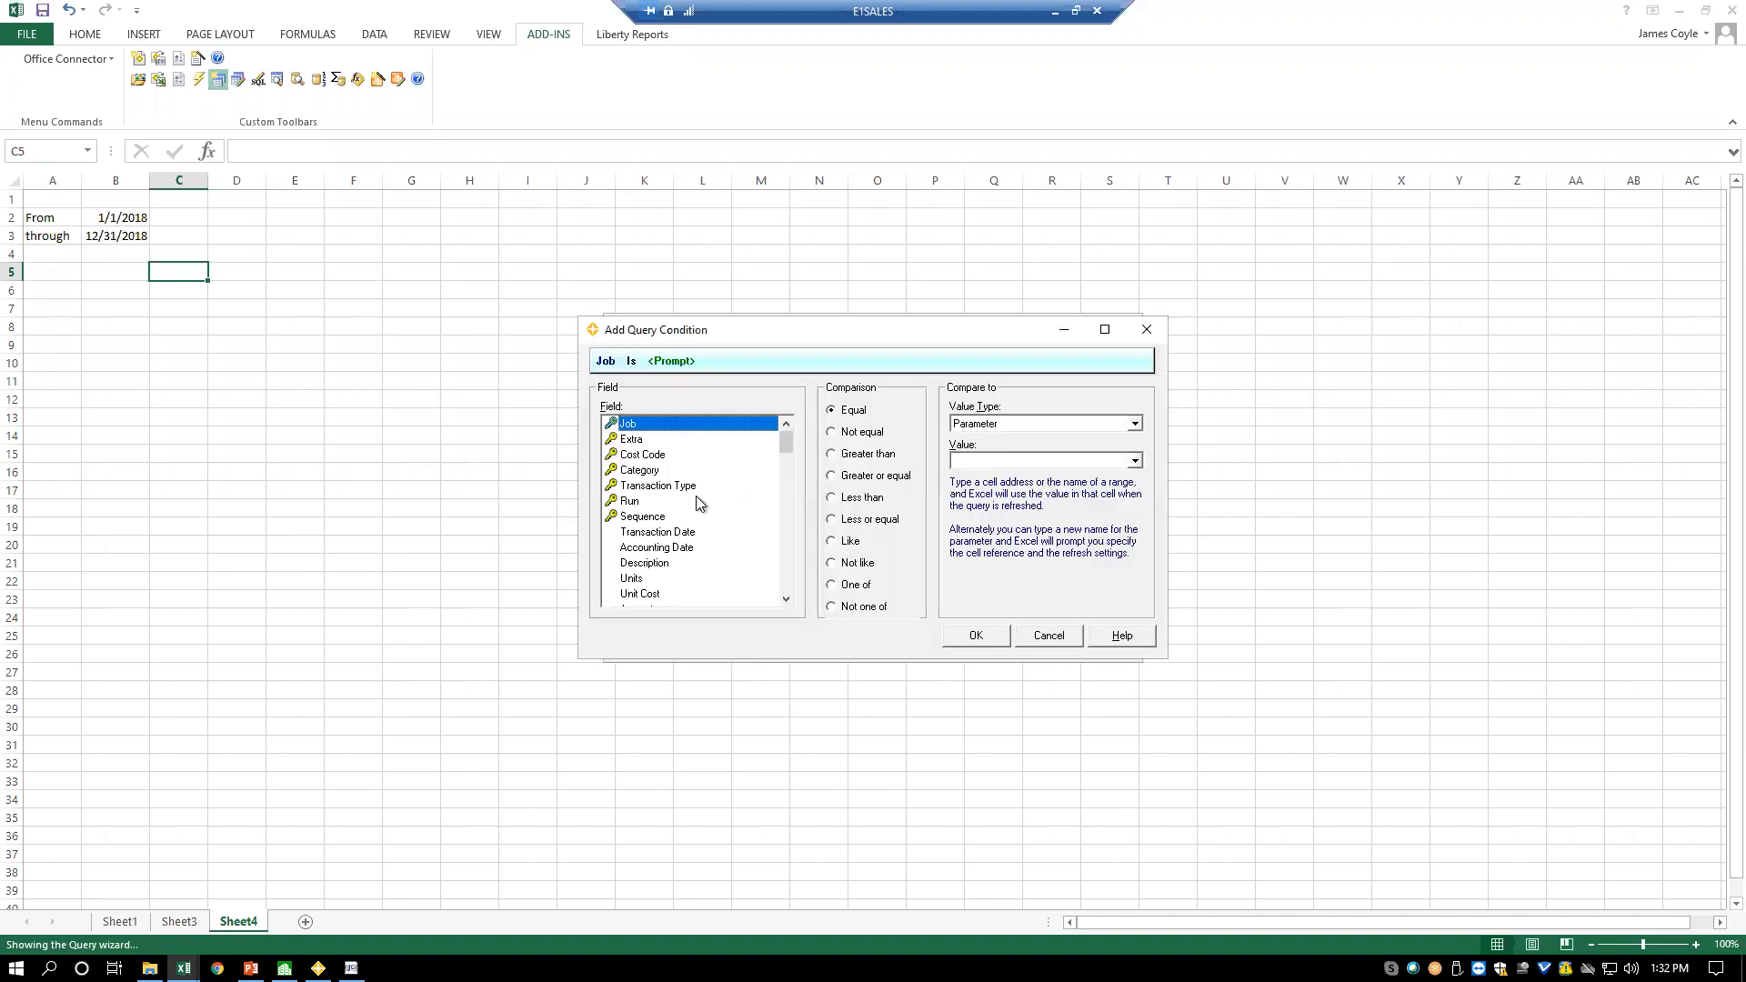
left_click(674, 536)
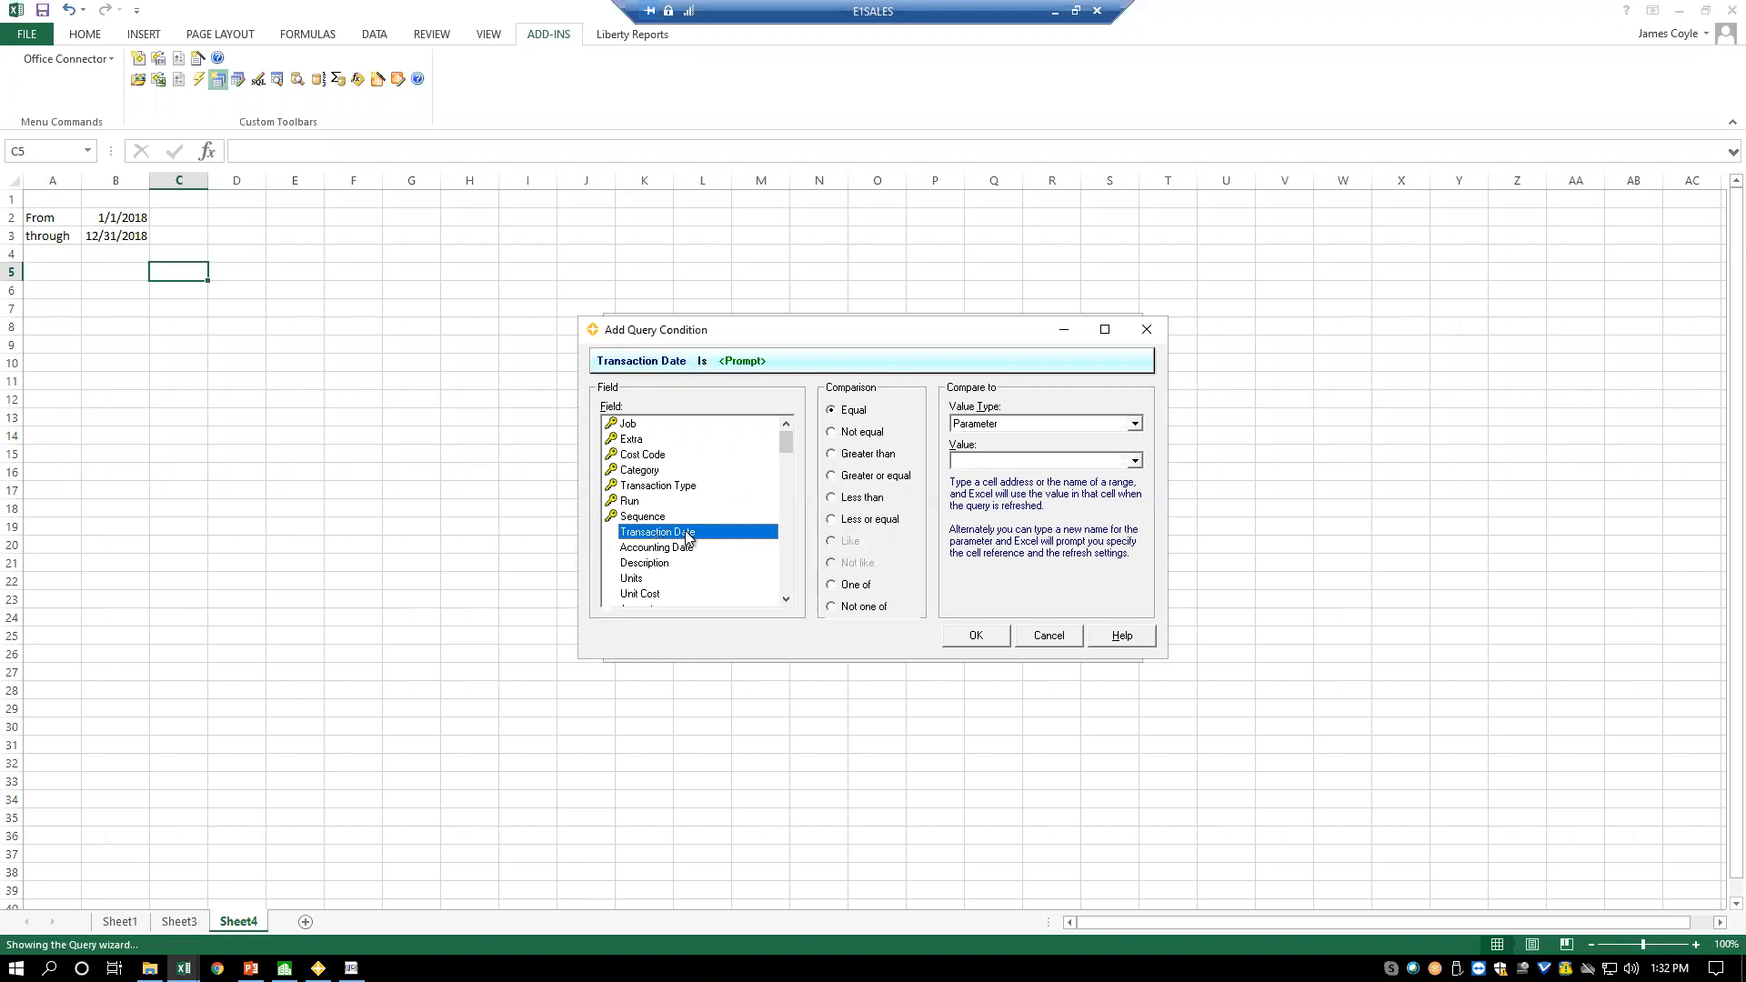
left_click(855, 480)
left_click(997, 460)
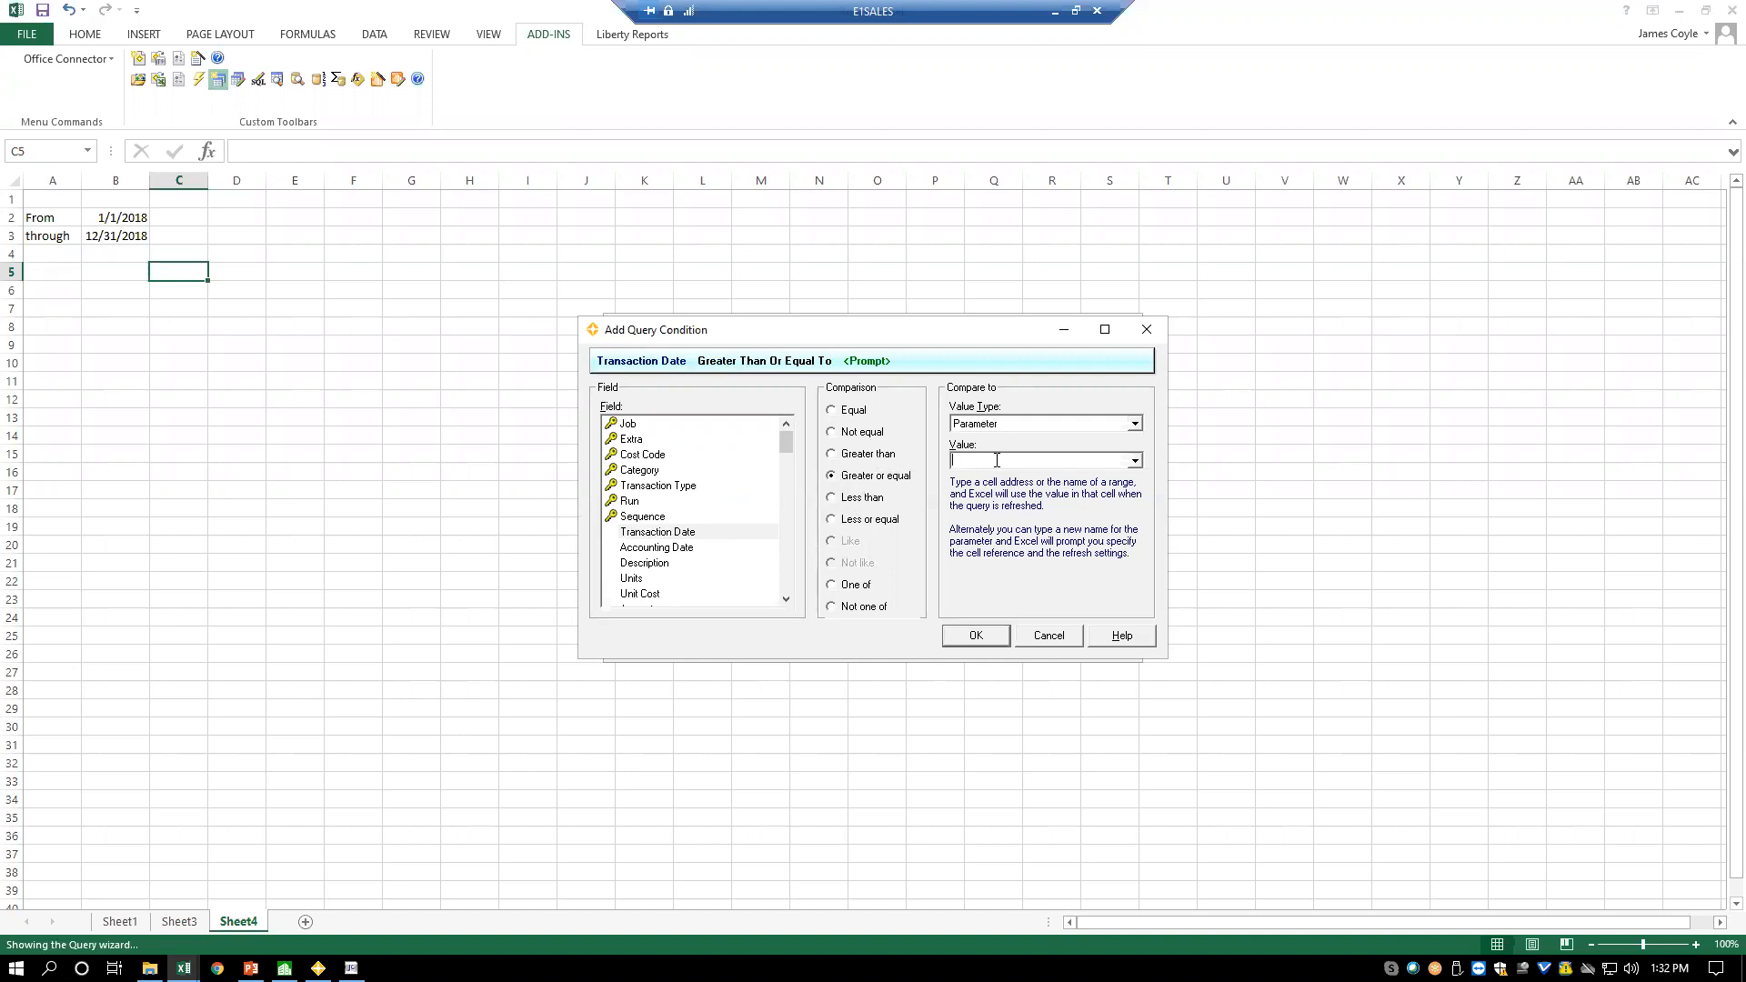
type("b2")
left_click(975, 634)
- Add a second condition that Transaction Date is less than or equal to the parameter in cell b3
left_click(671, 410)
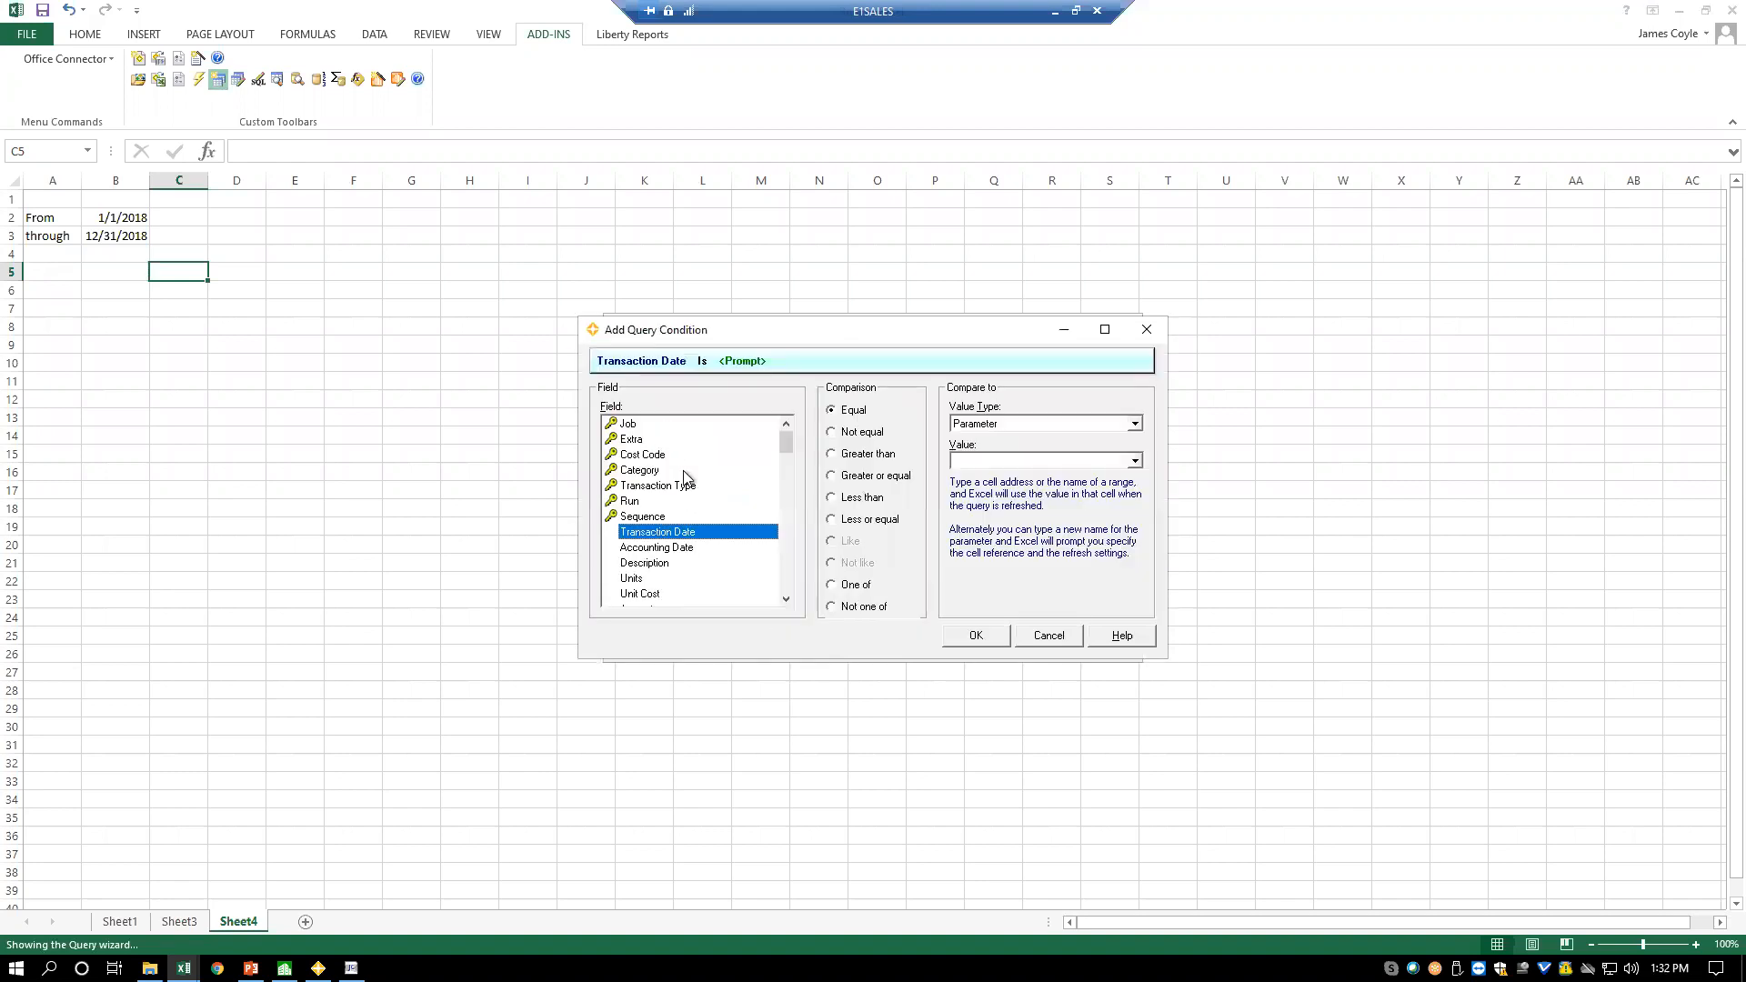
left_click(860, 521)
left_click(968, 462)
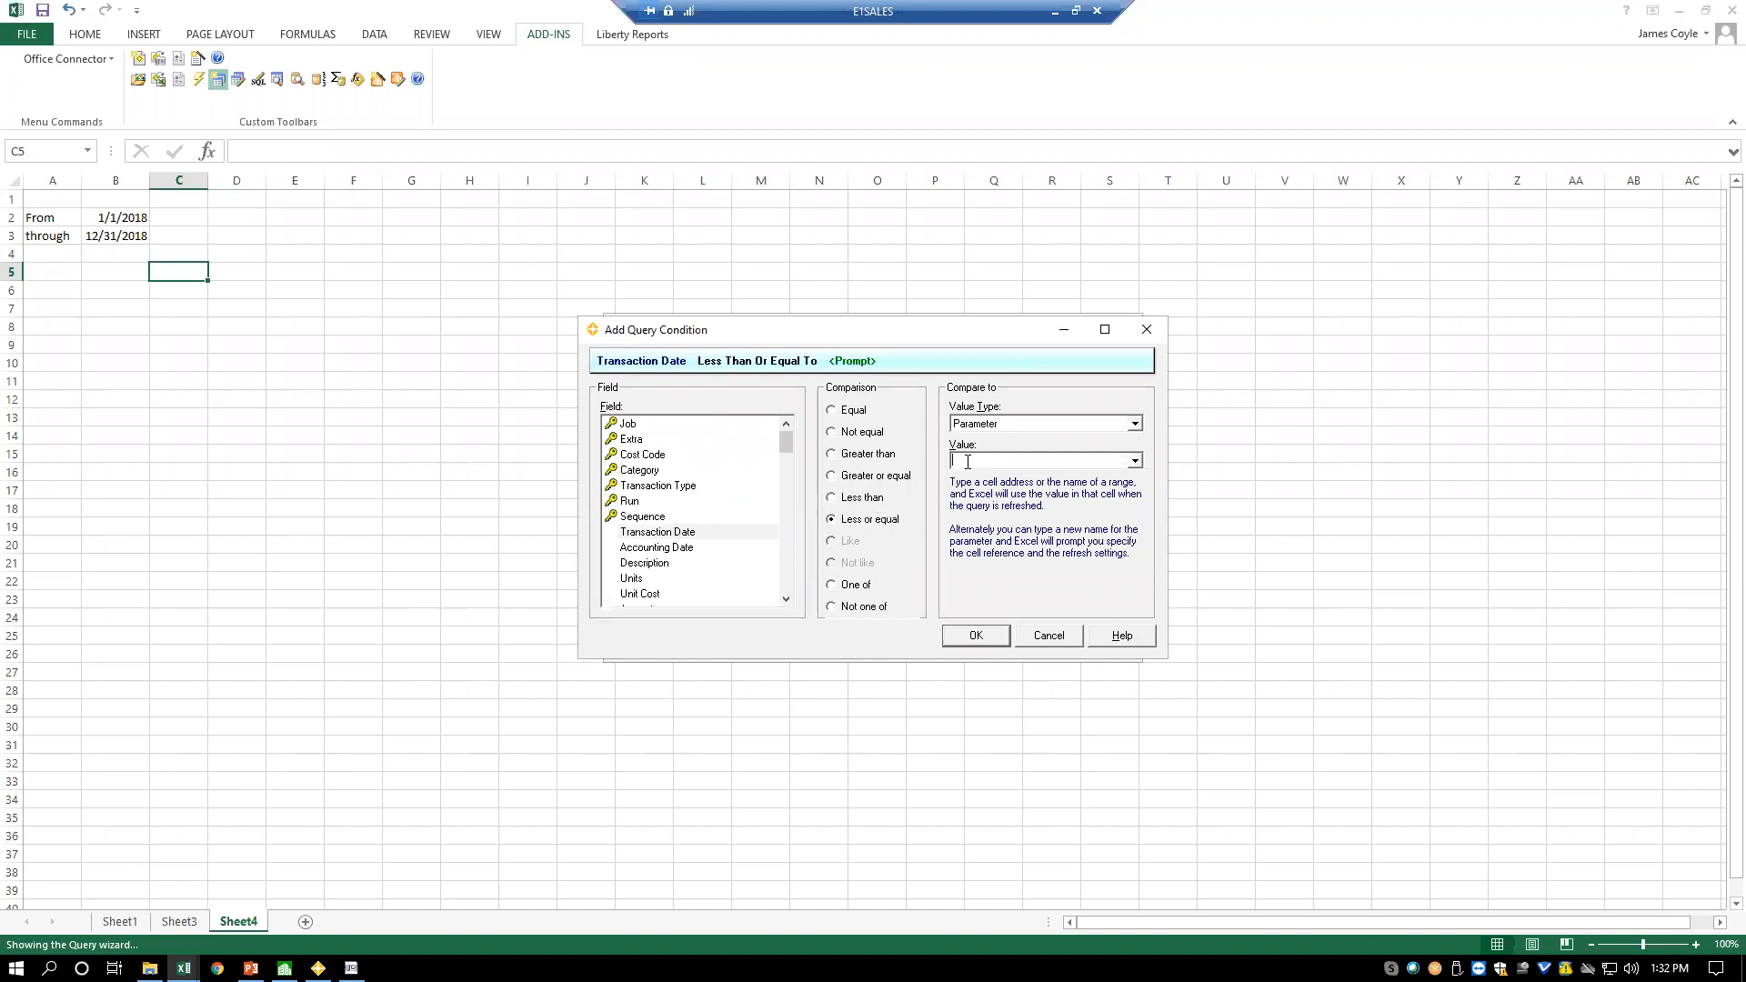
type("b3")
left_click(994, 637)
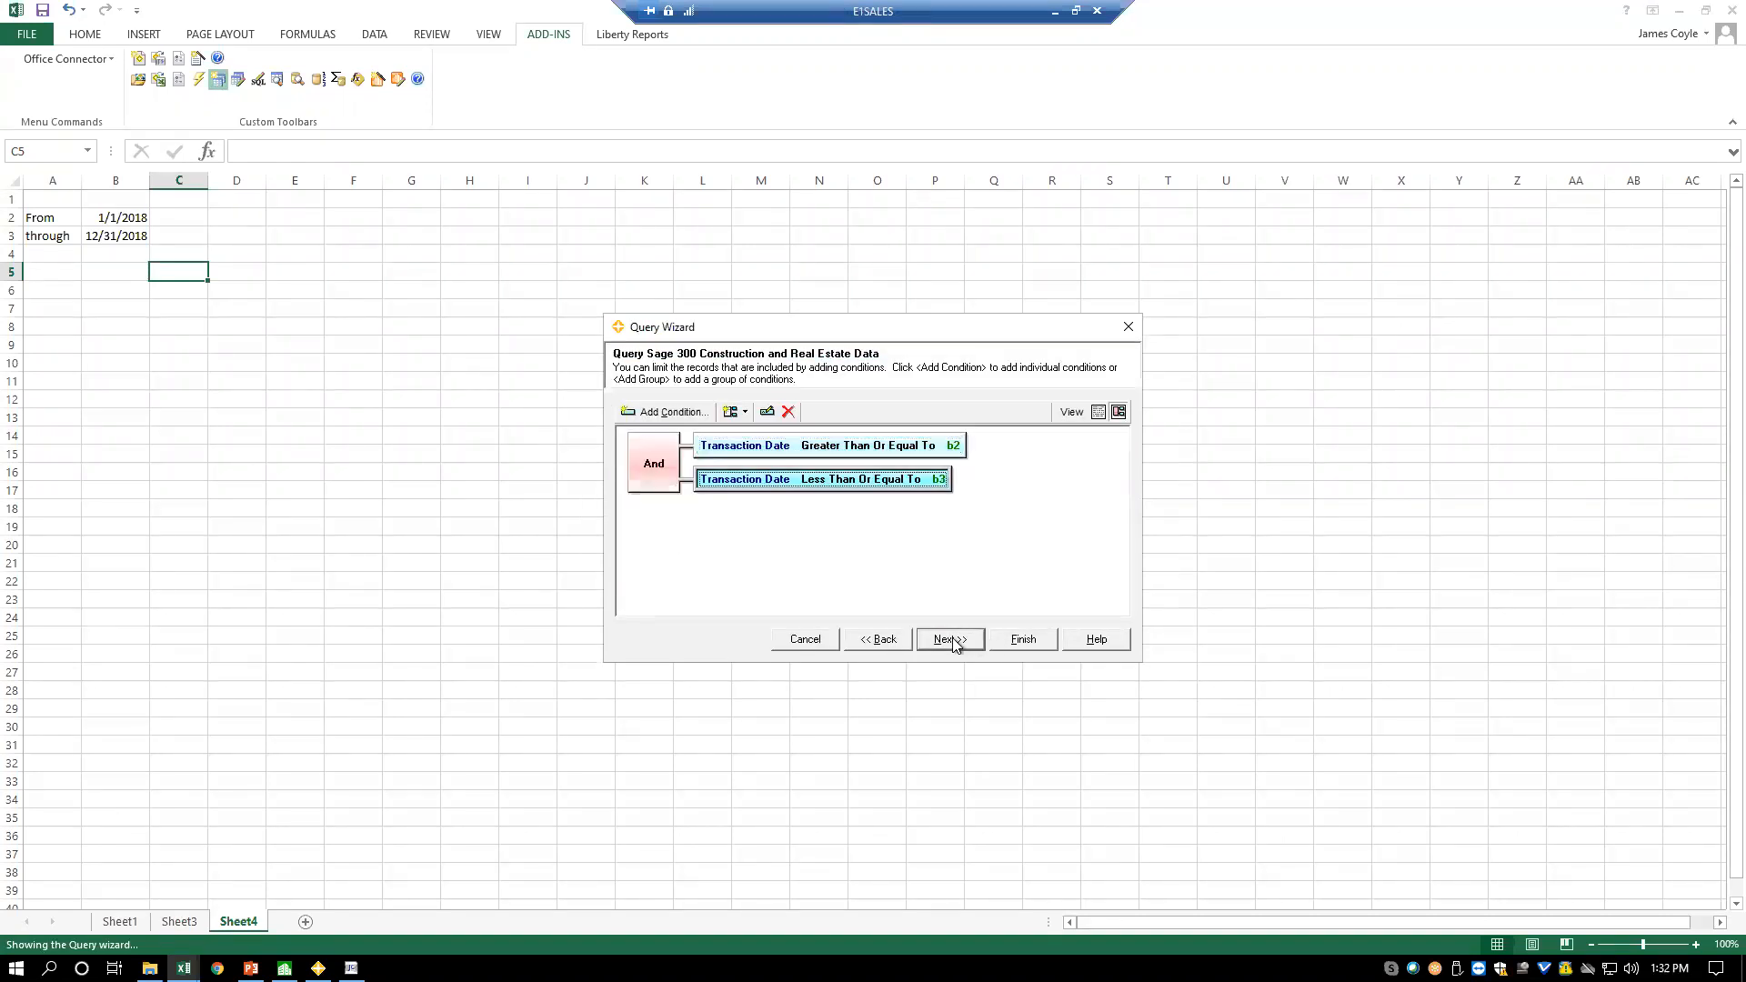
- Insert the query as a refreshable table with field names, and look back at the results on Sheet3
left_click(952, 640)
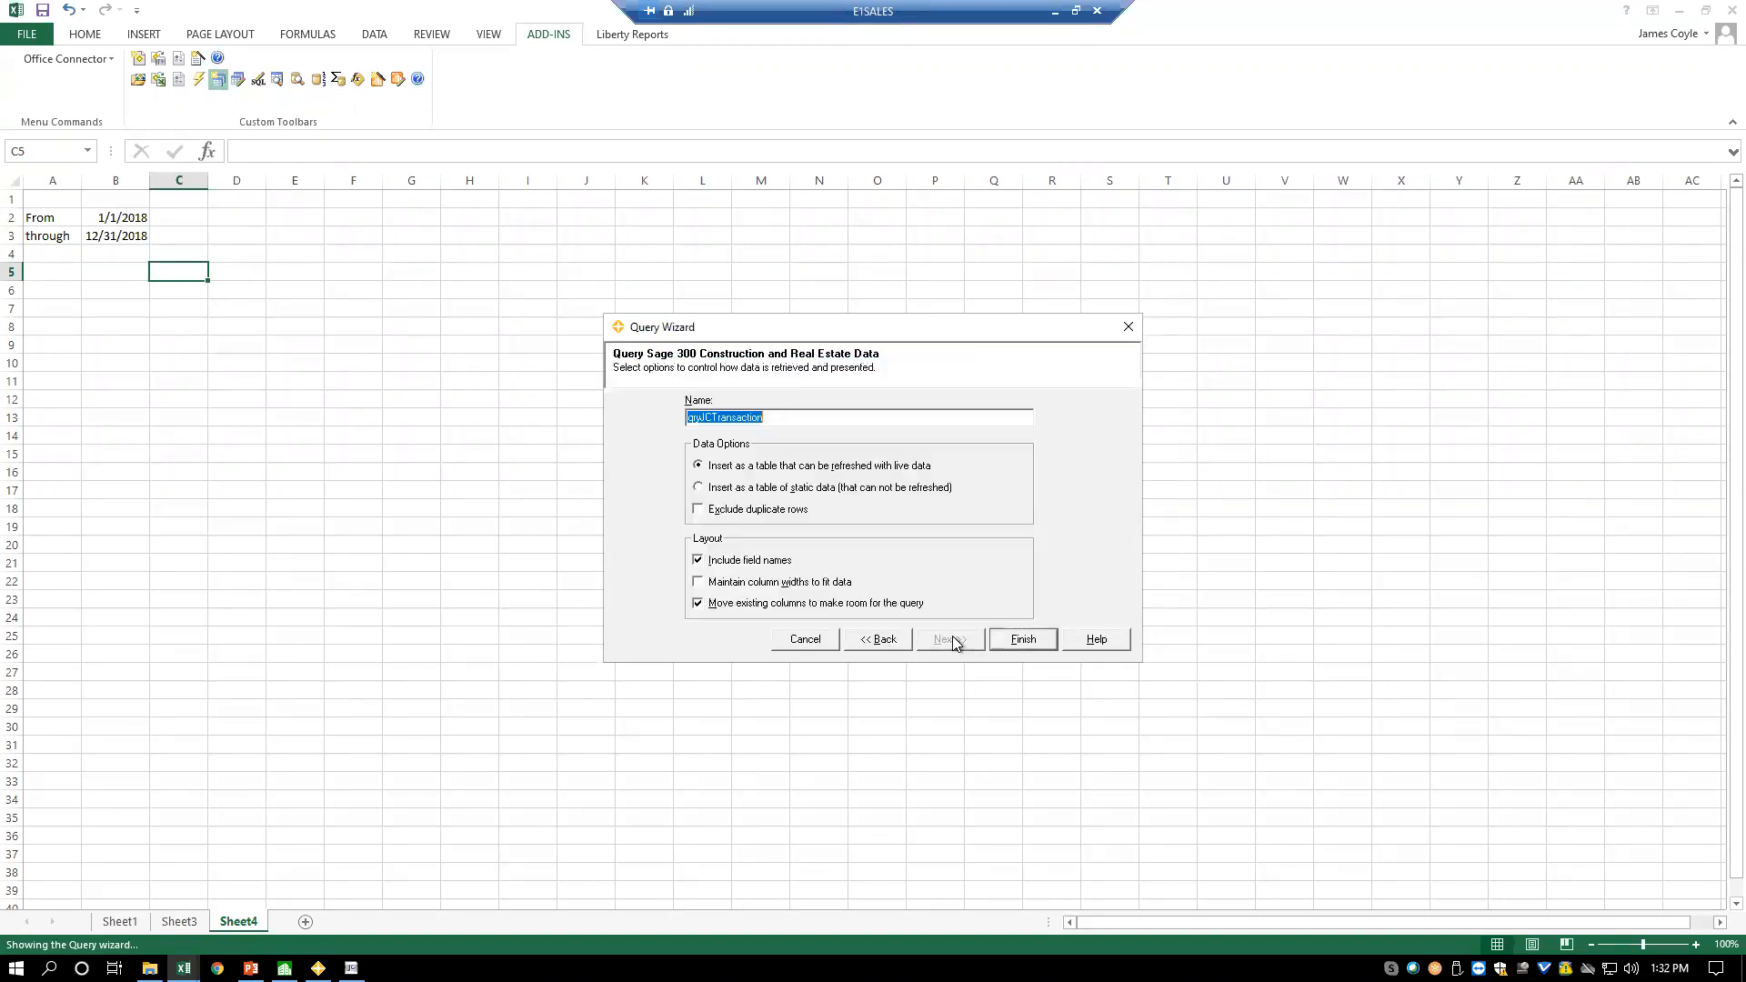
left_click(1023, 641)
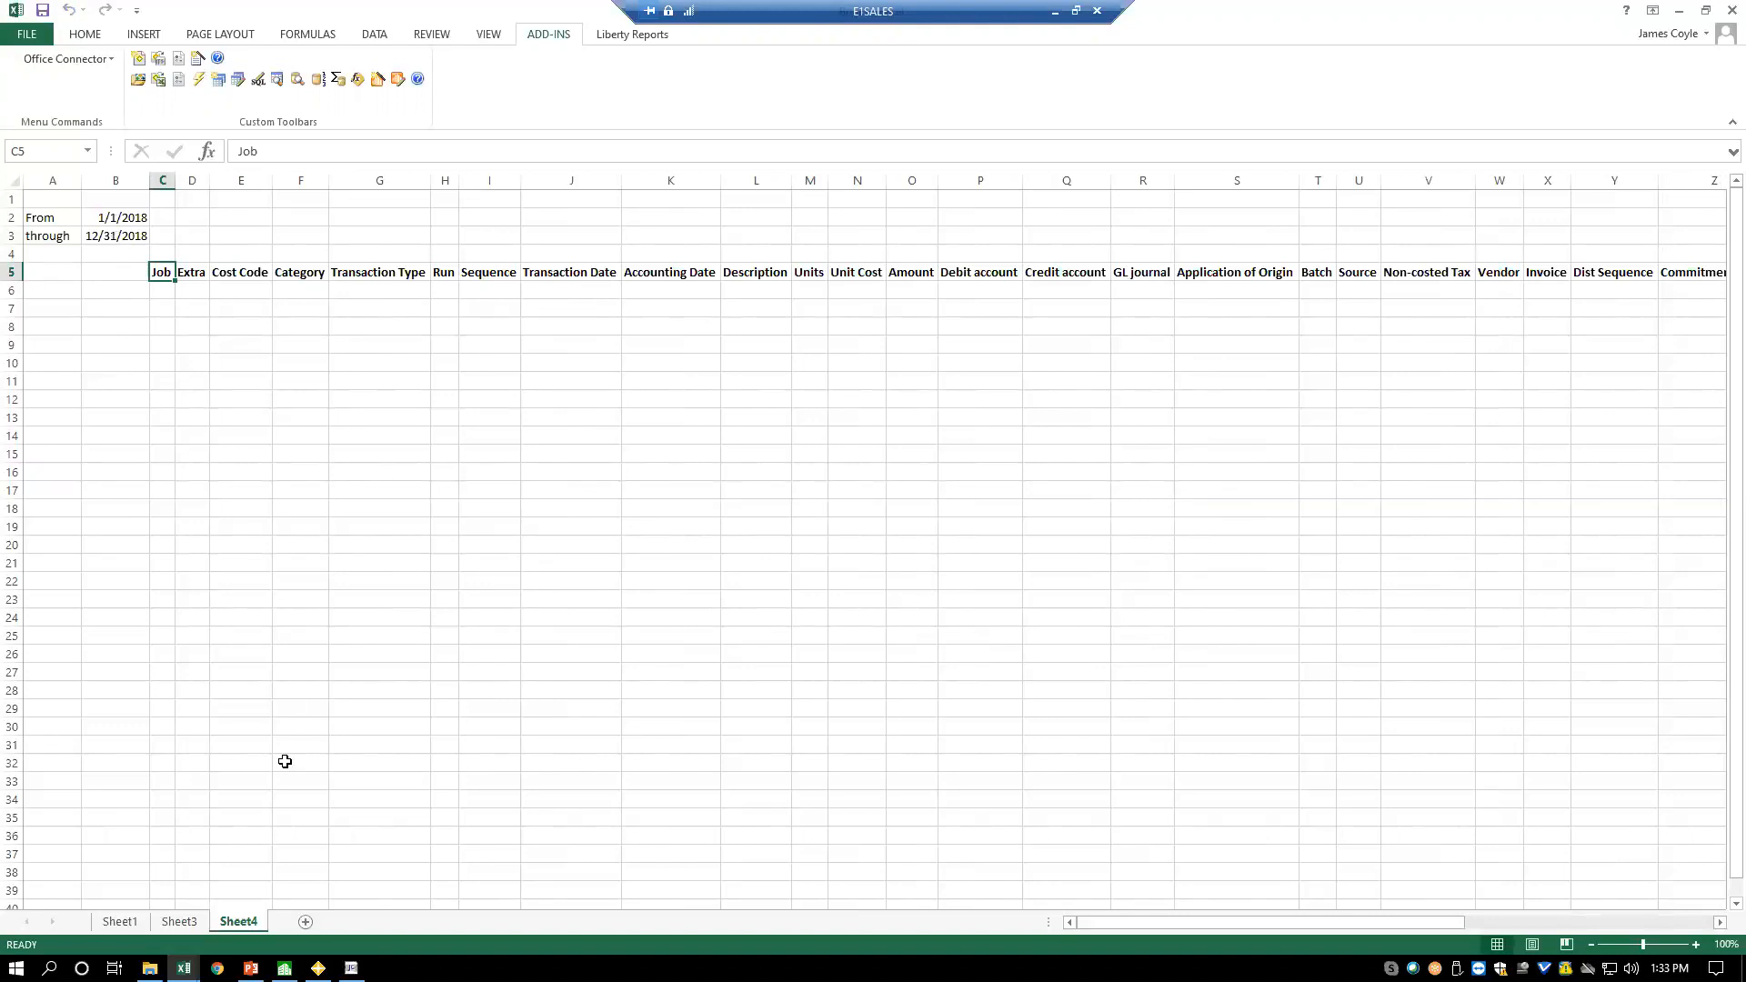
left_click(179, 922)
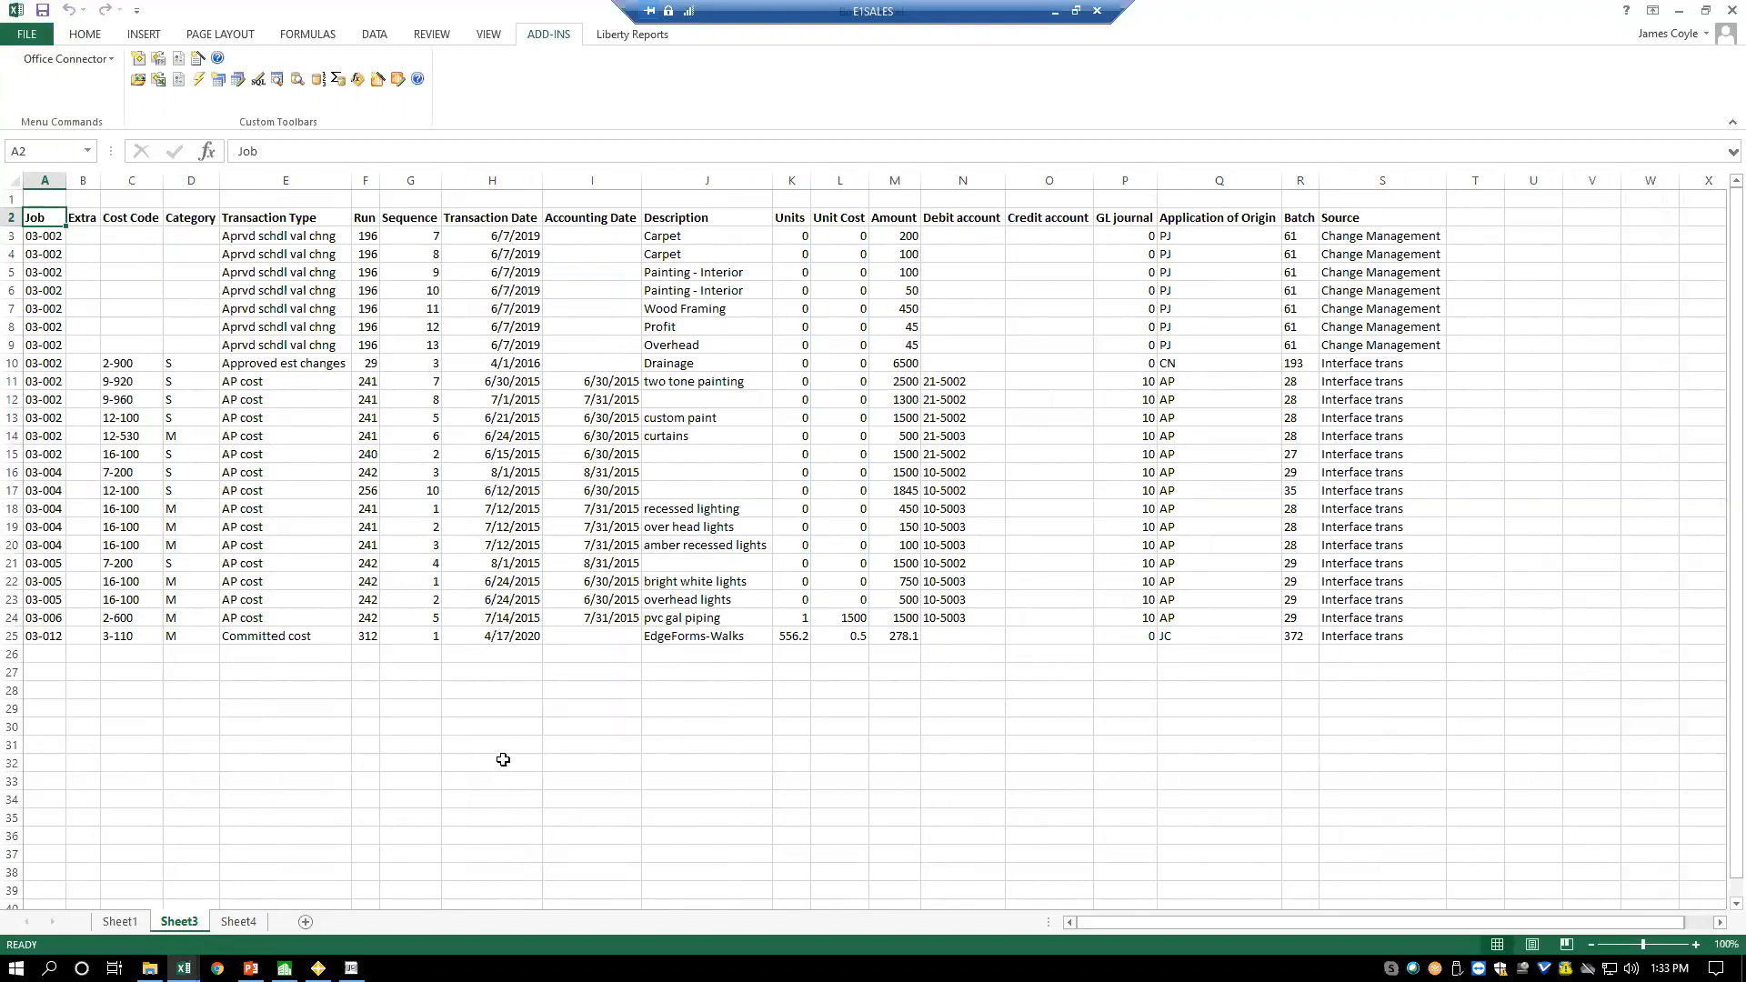
left_click(238, 922)
- Set the From date in B2 to 1/1/2015 and the through date in B3 to 12/31/2020 on Sheet4
left_click(101, 221)
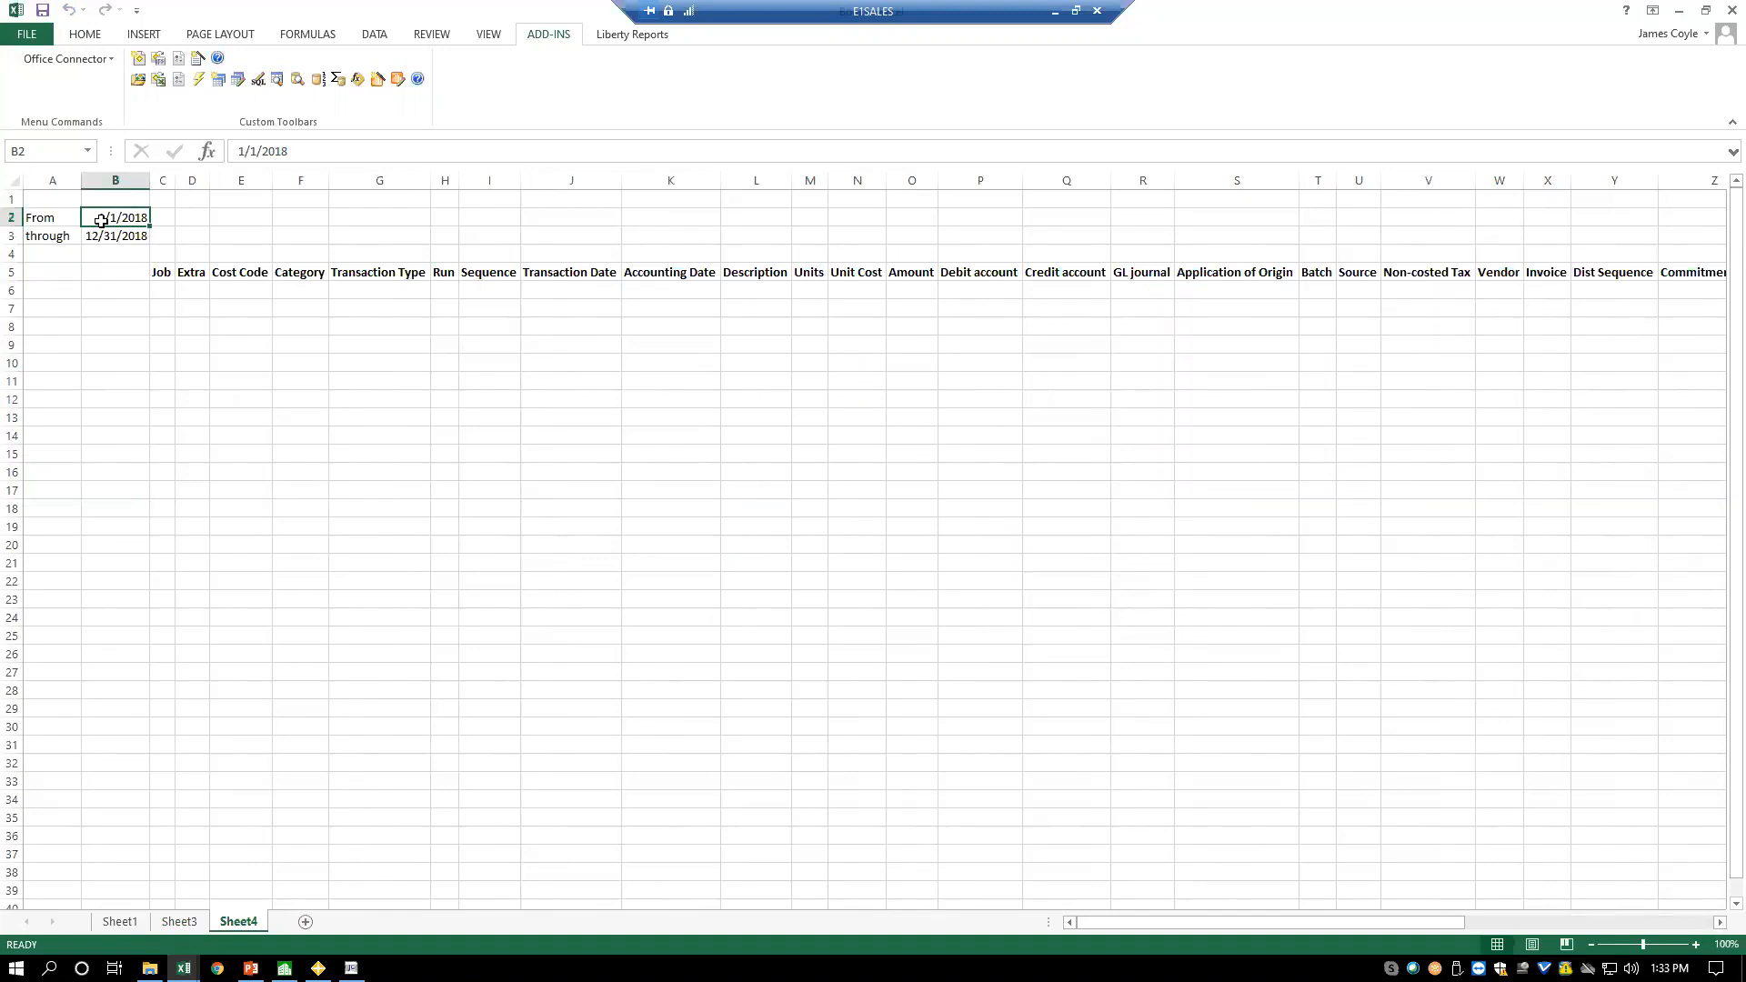
type("1/1/2015")
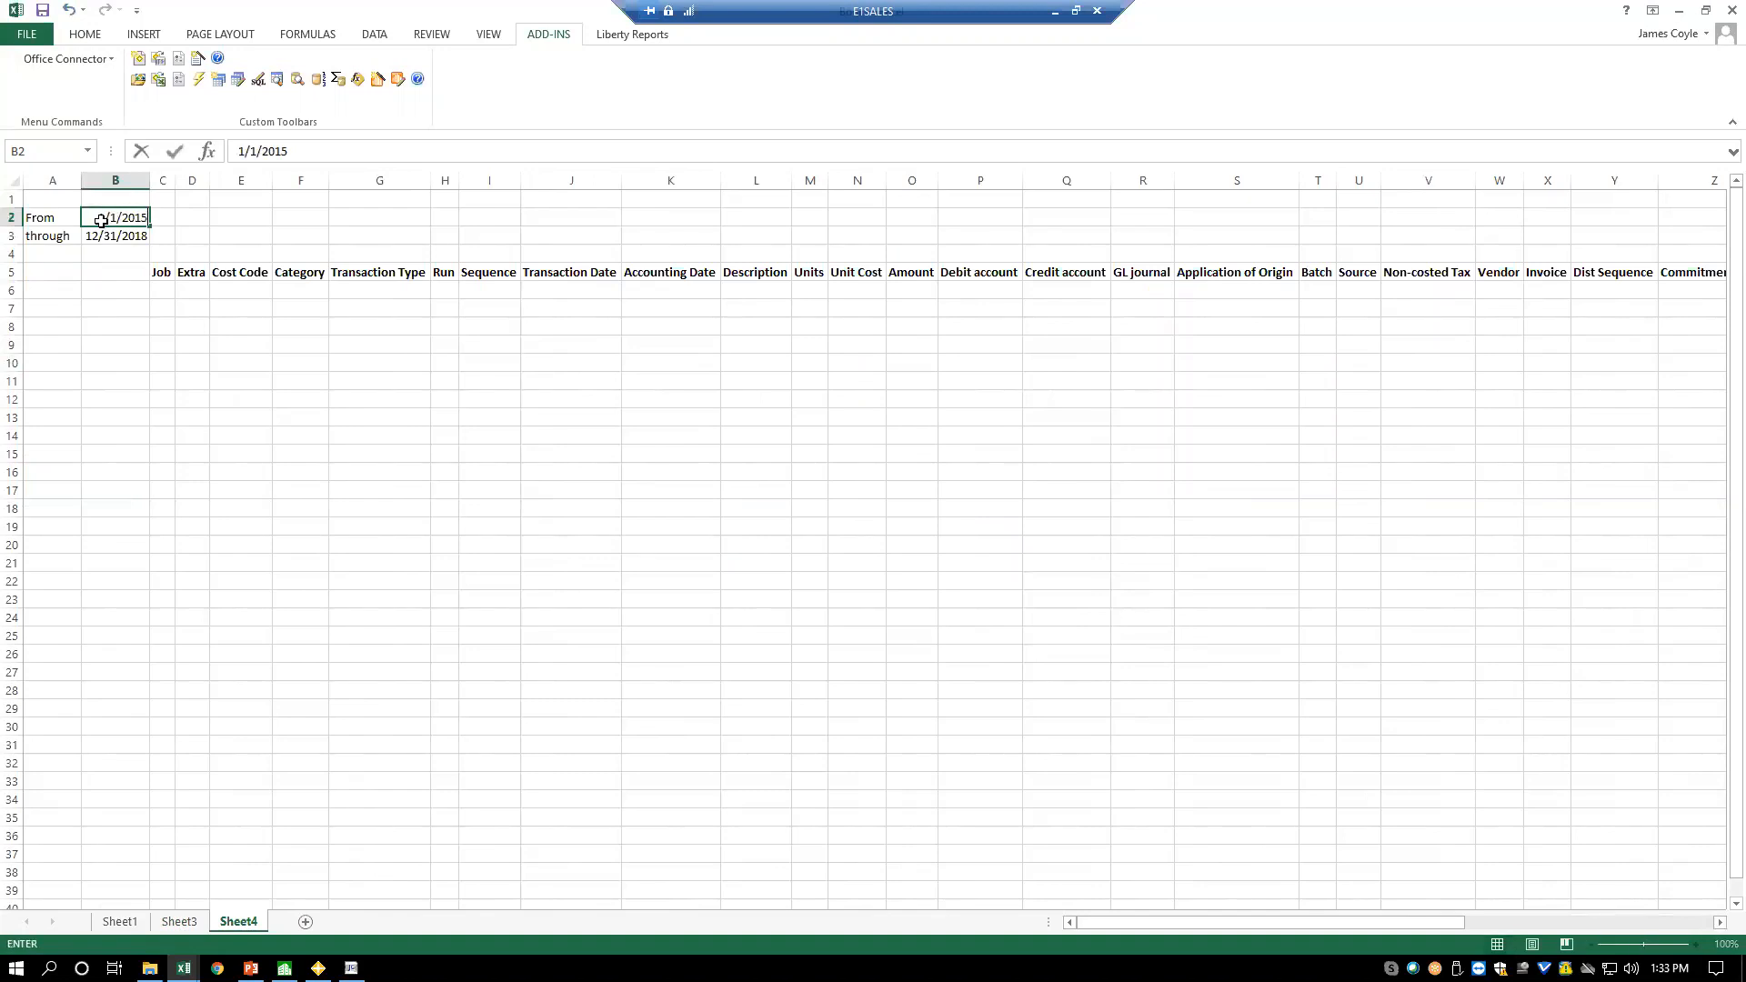
key("Return")
type("12/31/2020")
key("Return")
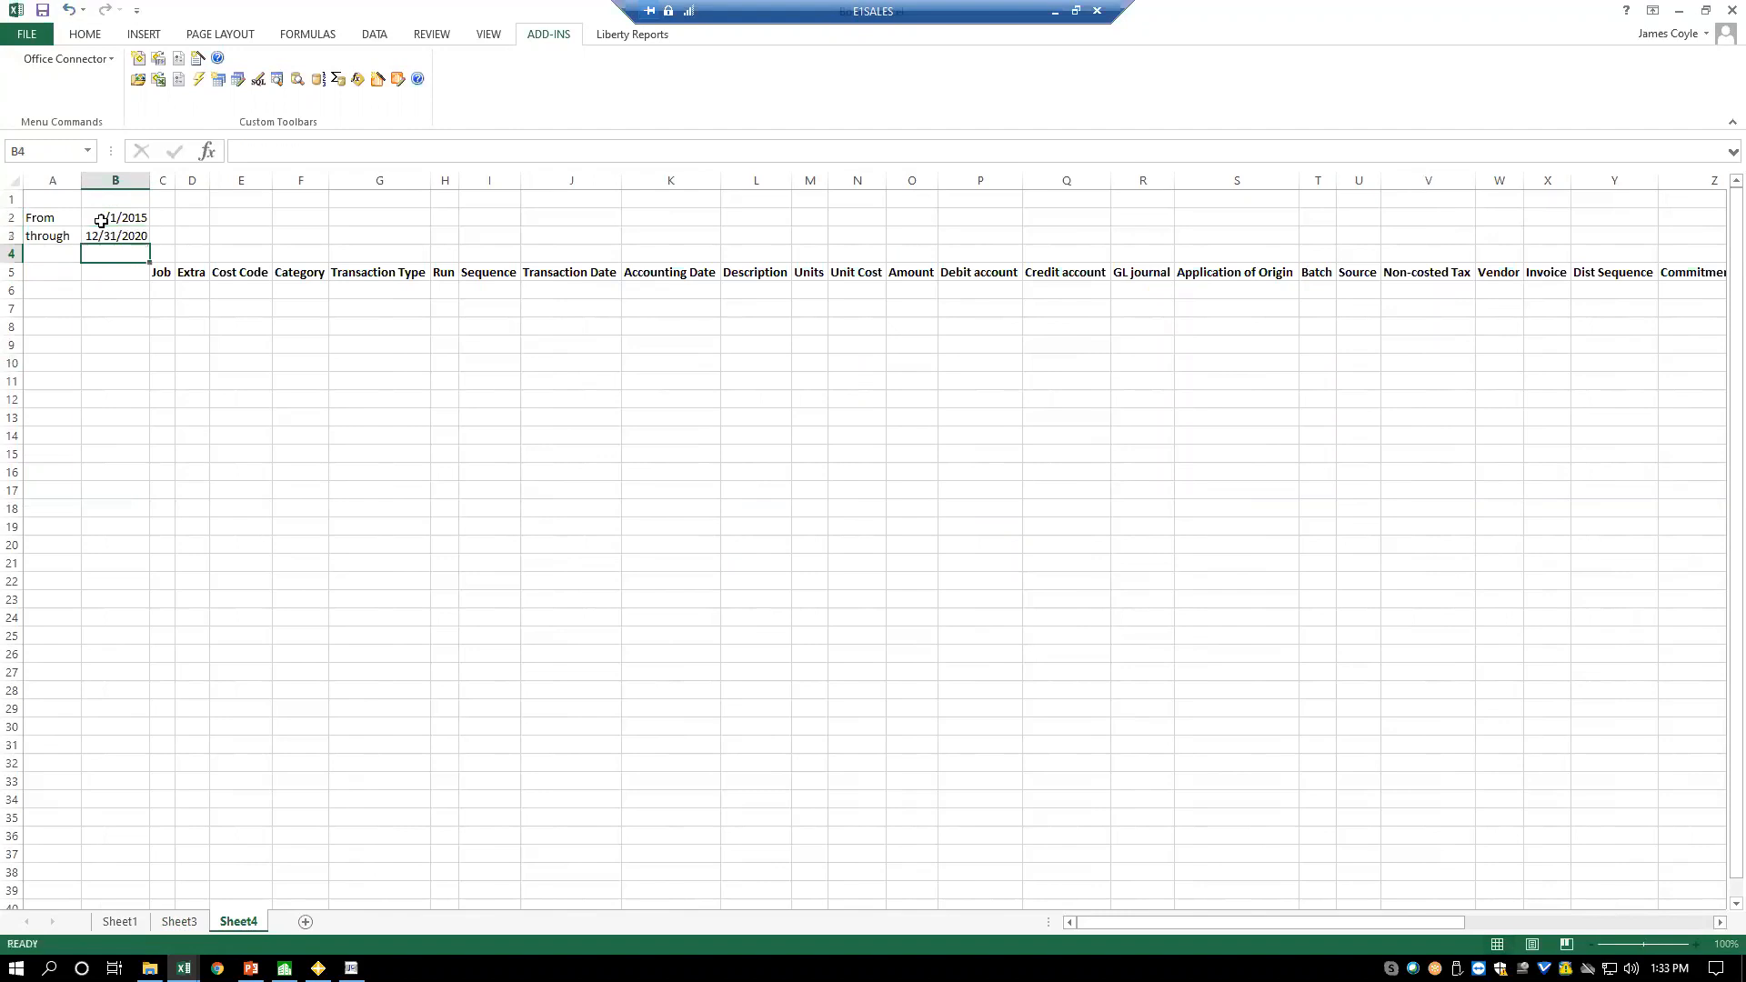
- Refresh the query results for the new date range and fit the Job column's width to its contents
right_click(186, 277)
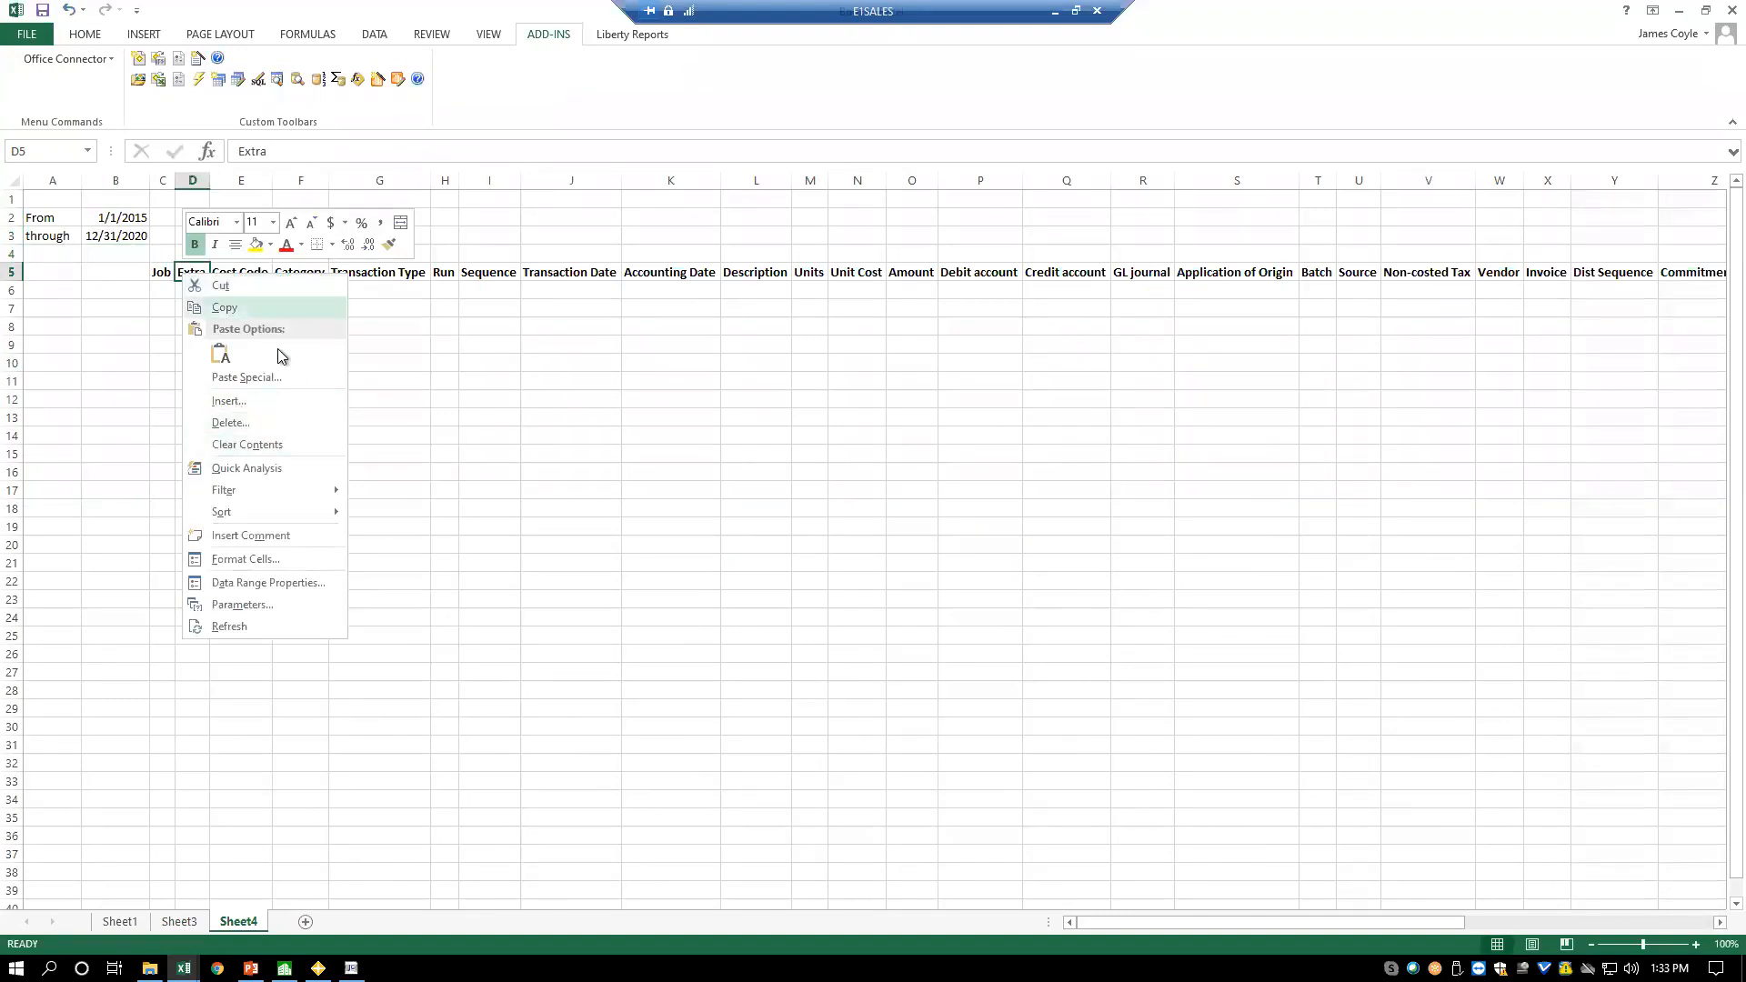
left_click(230, 627)
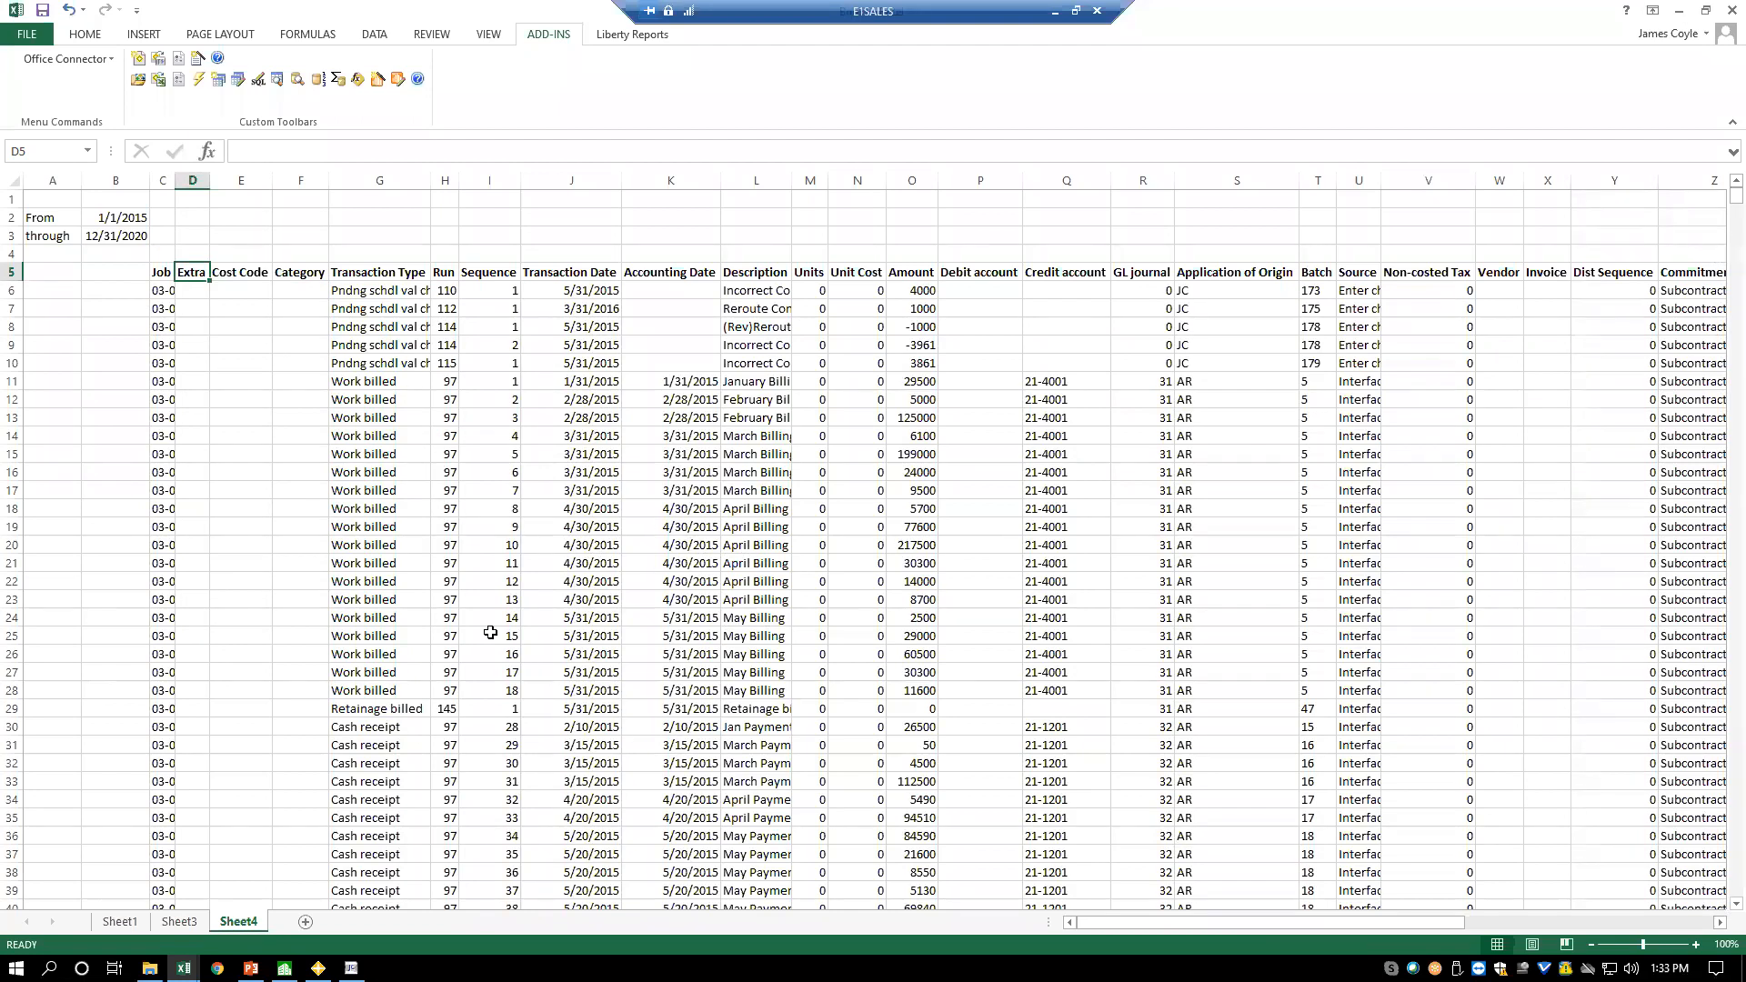
double_click(175, 180)
- Apply the Good cell style to the query's header row from Job through Equipment Type
left_click_drag(172, 272, 1549, 273)
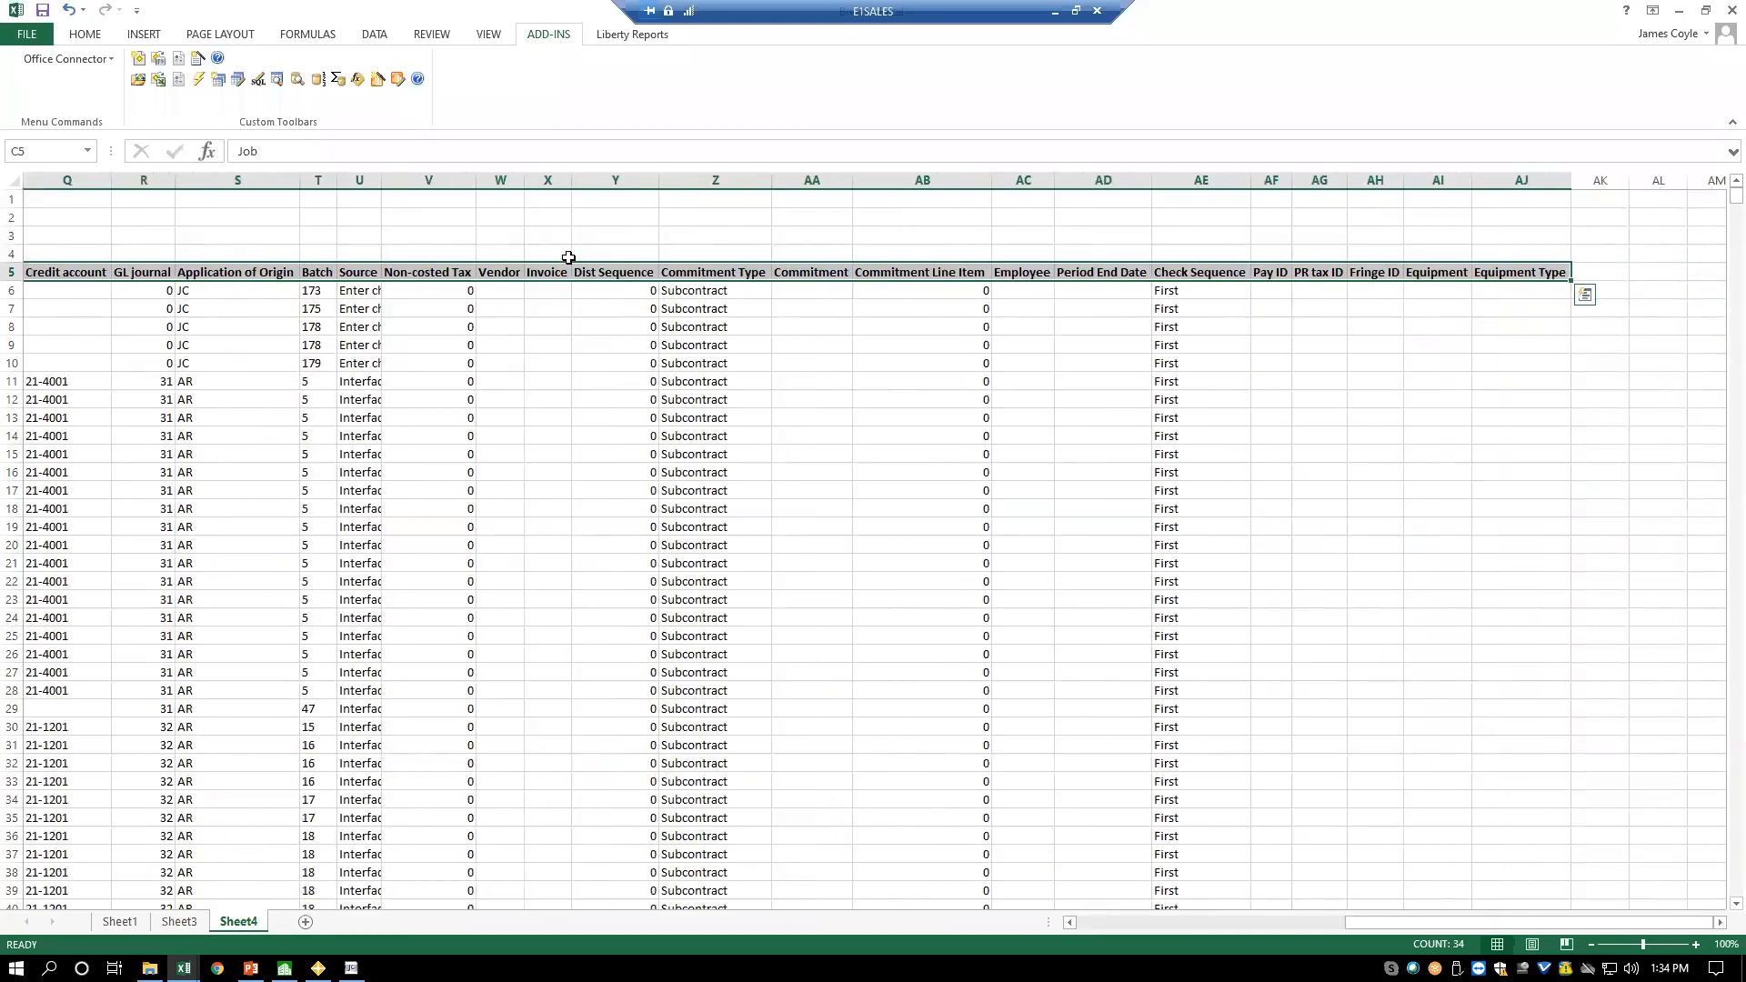
left_click(79, 35)
left_click(1077, 58)
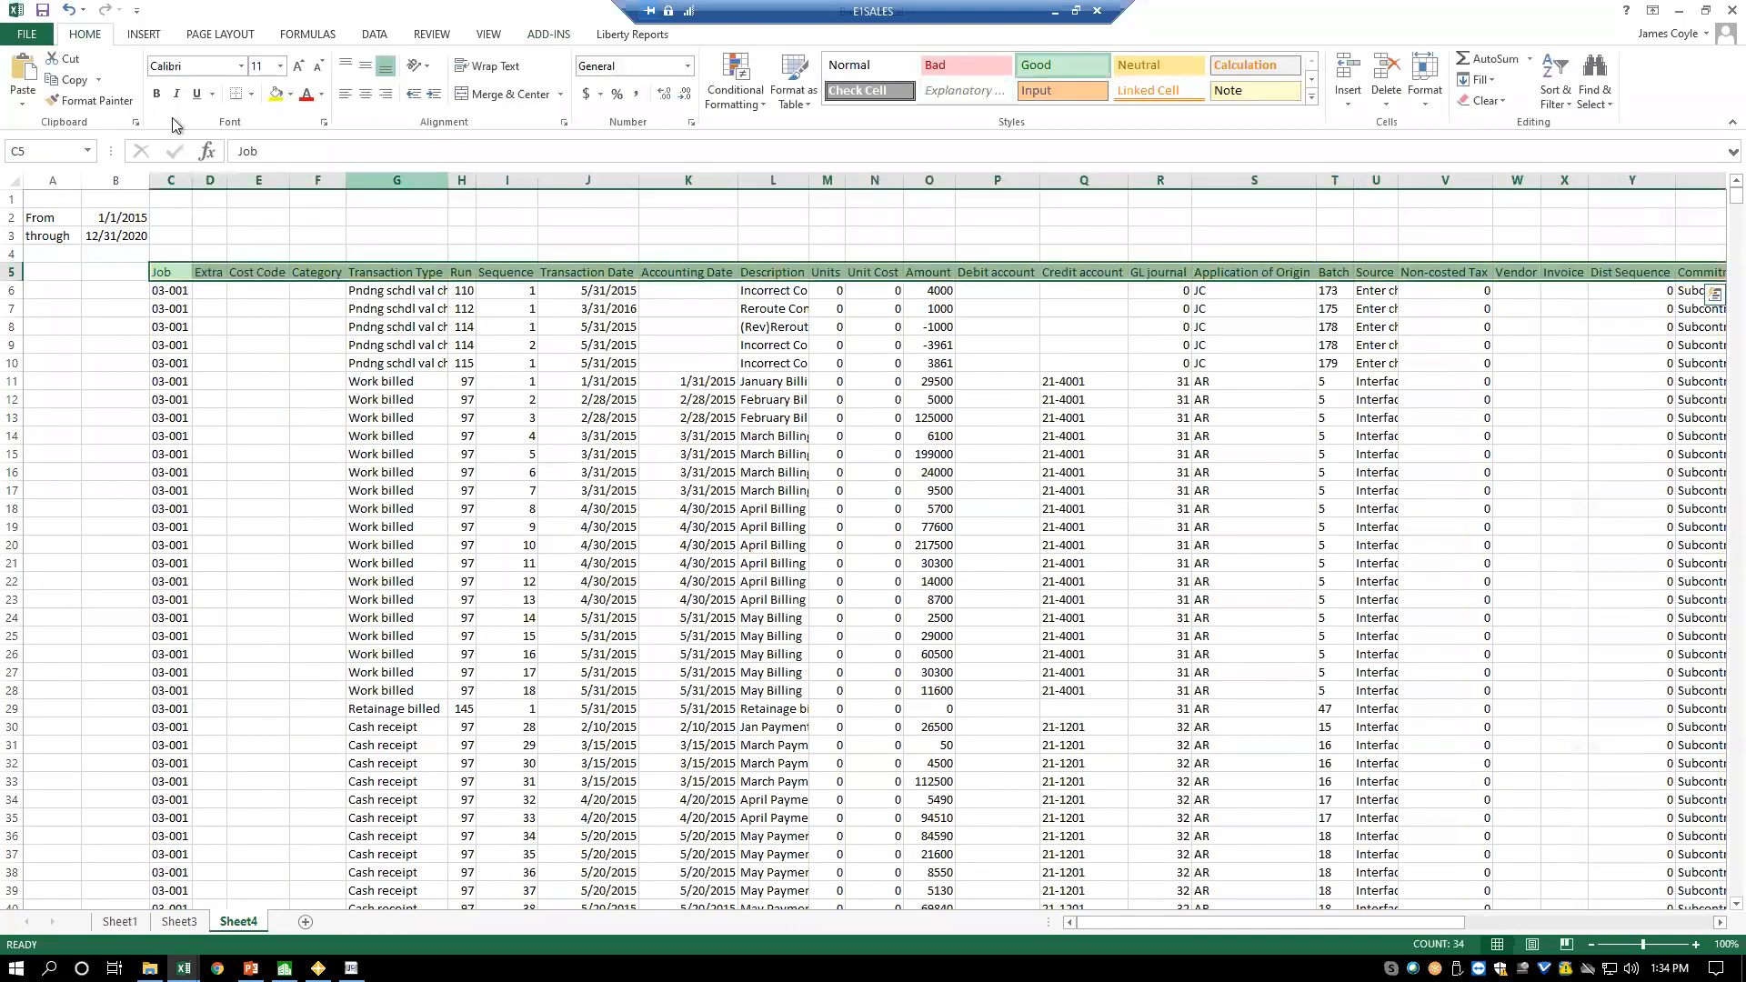
- Bold the query's header row, and create a PivotTable on a new worksheet from the whole named query result range
left_click(156, 93)
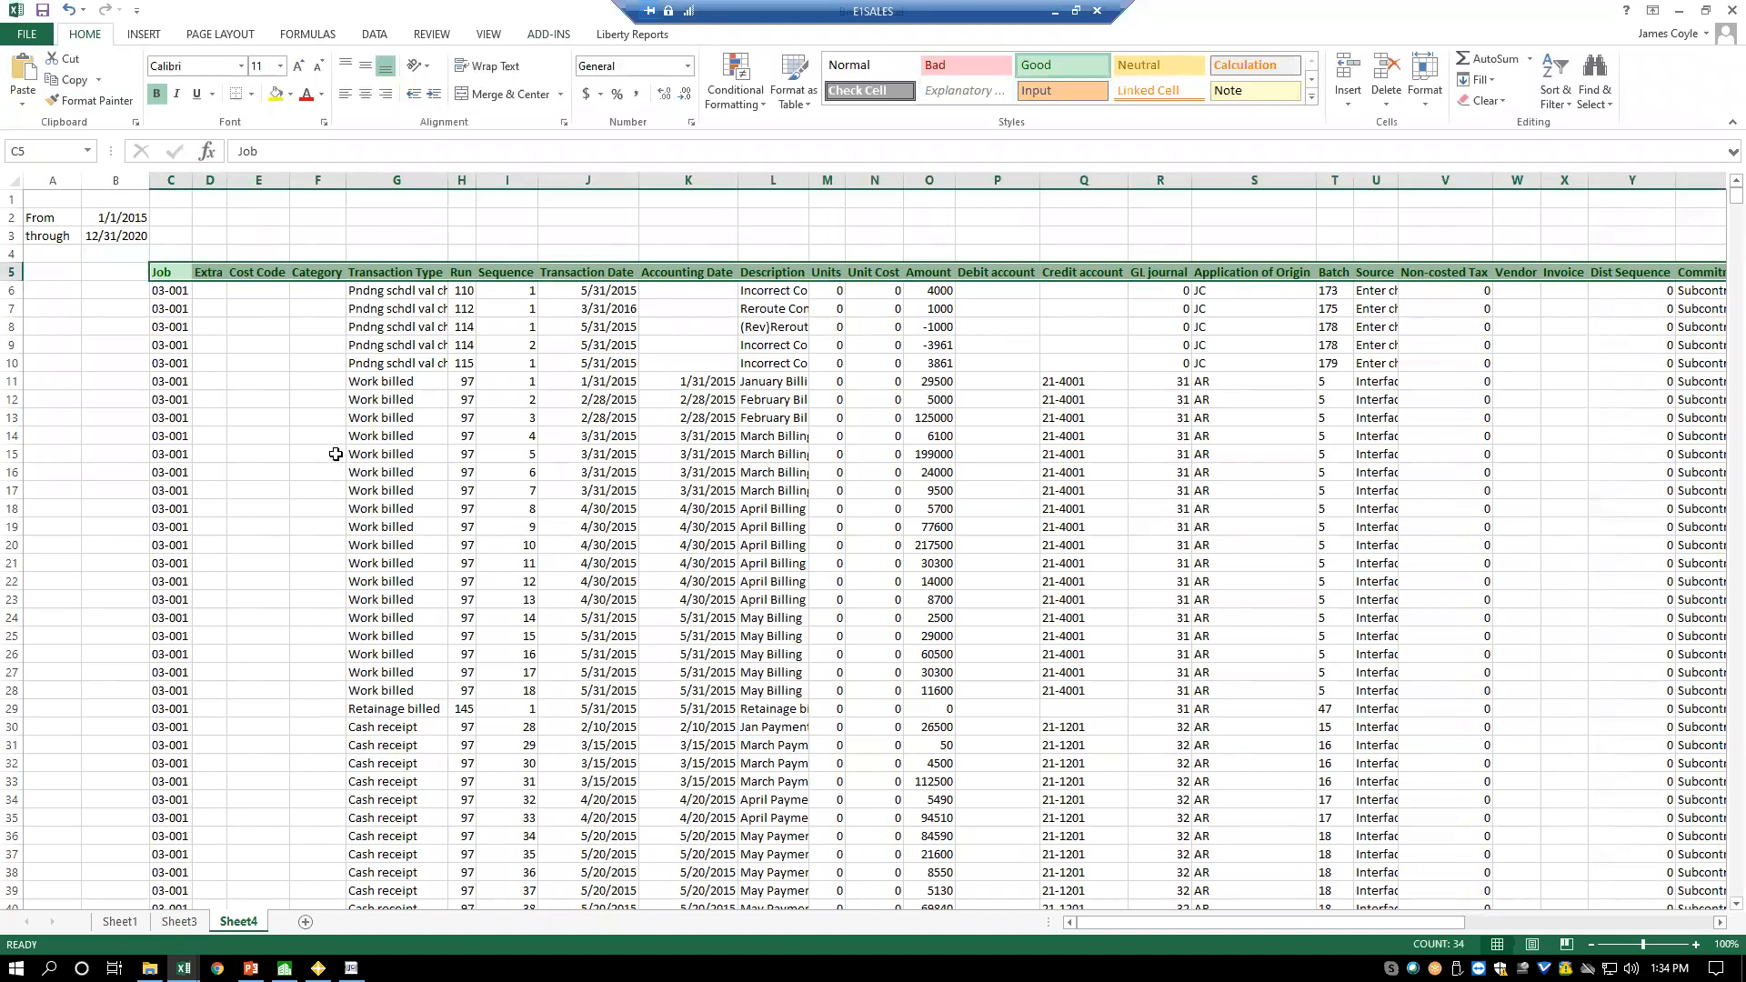
left_click(88, 151)
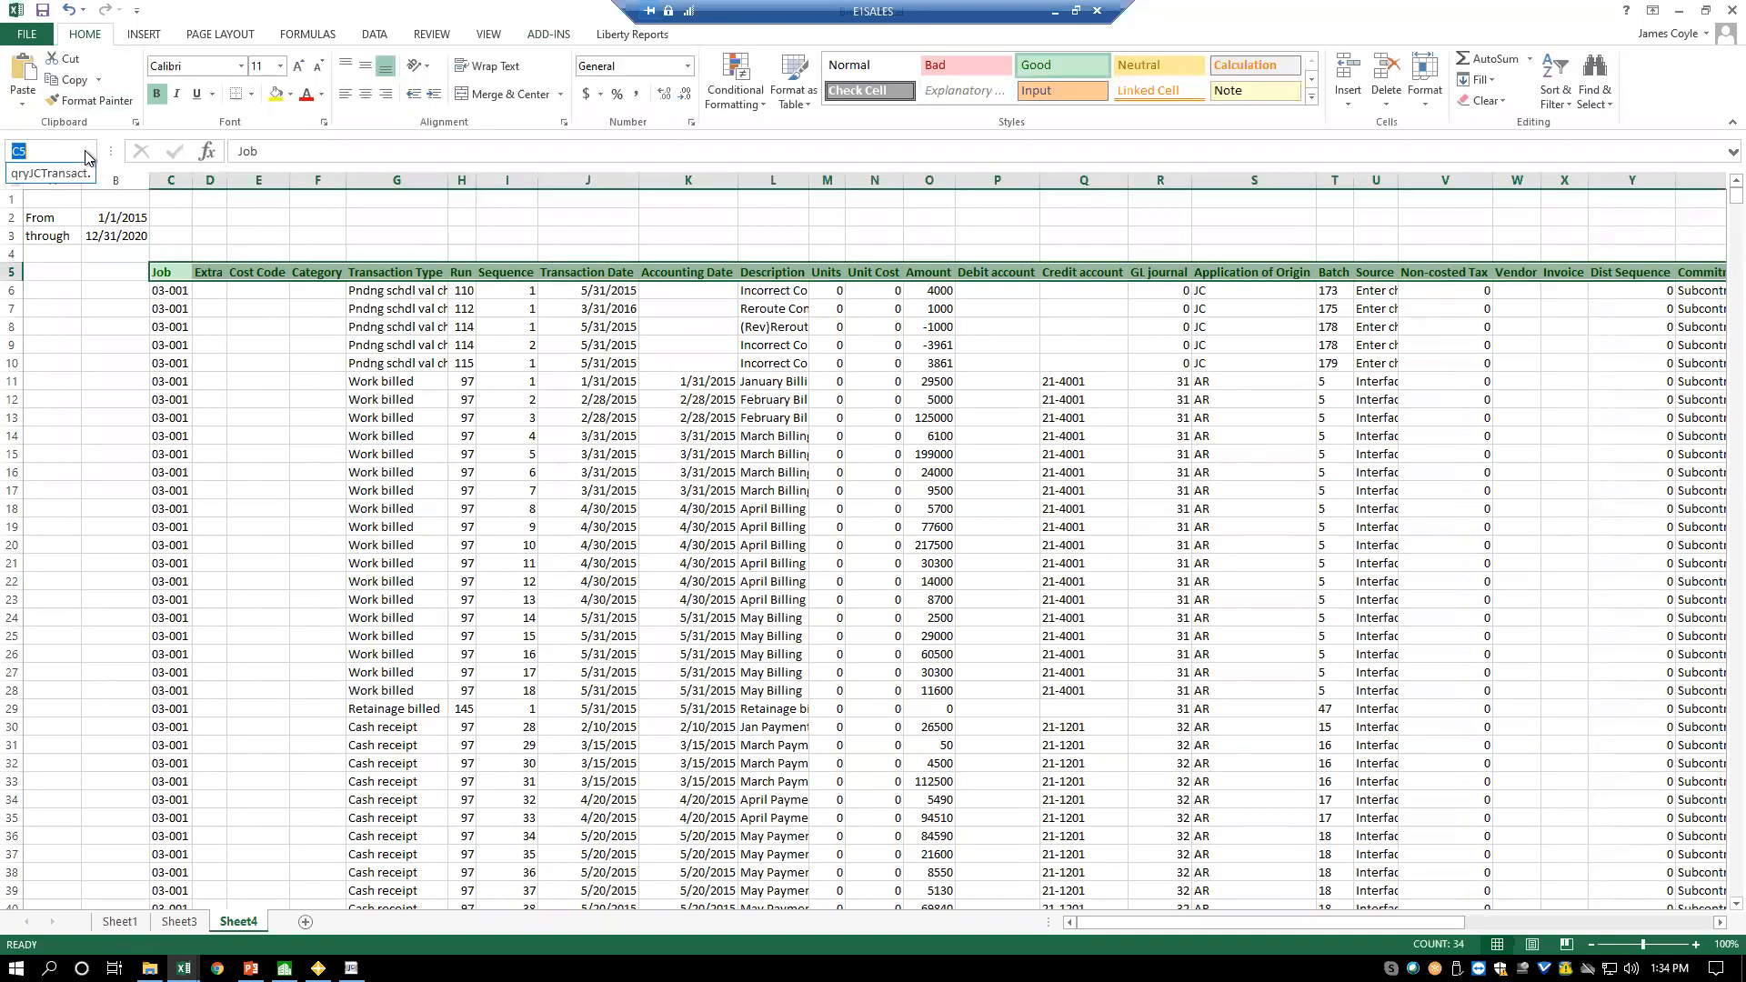
left_click(62, 173)
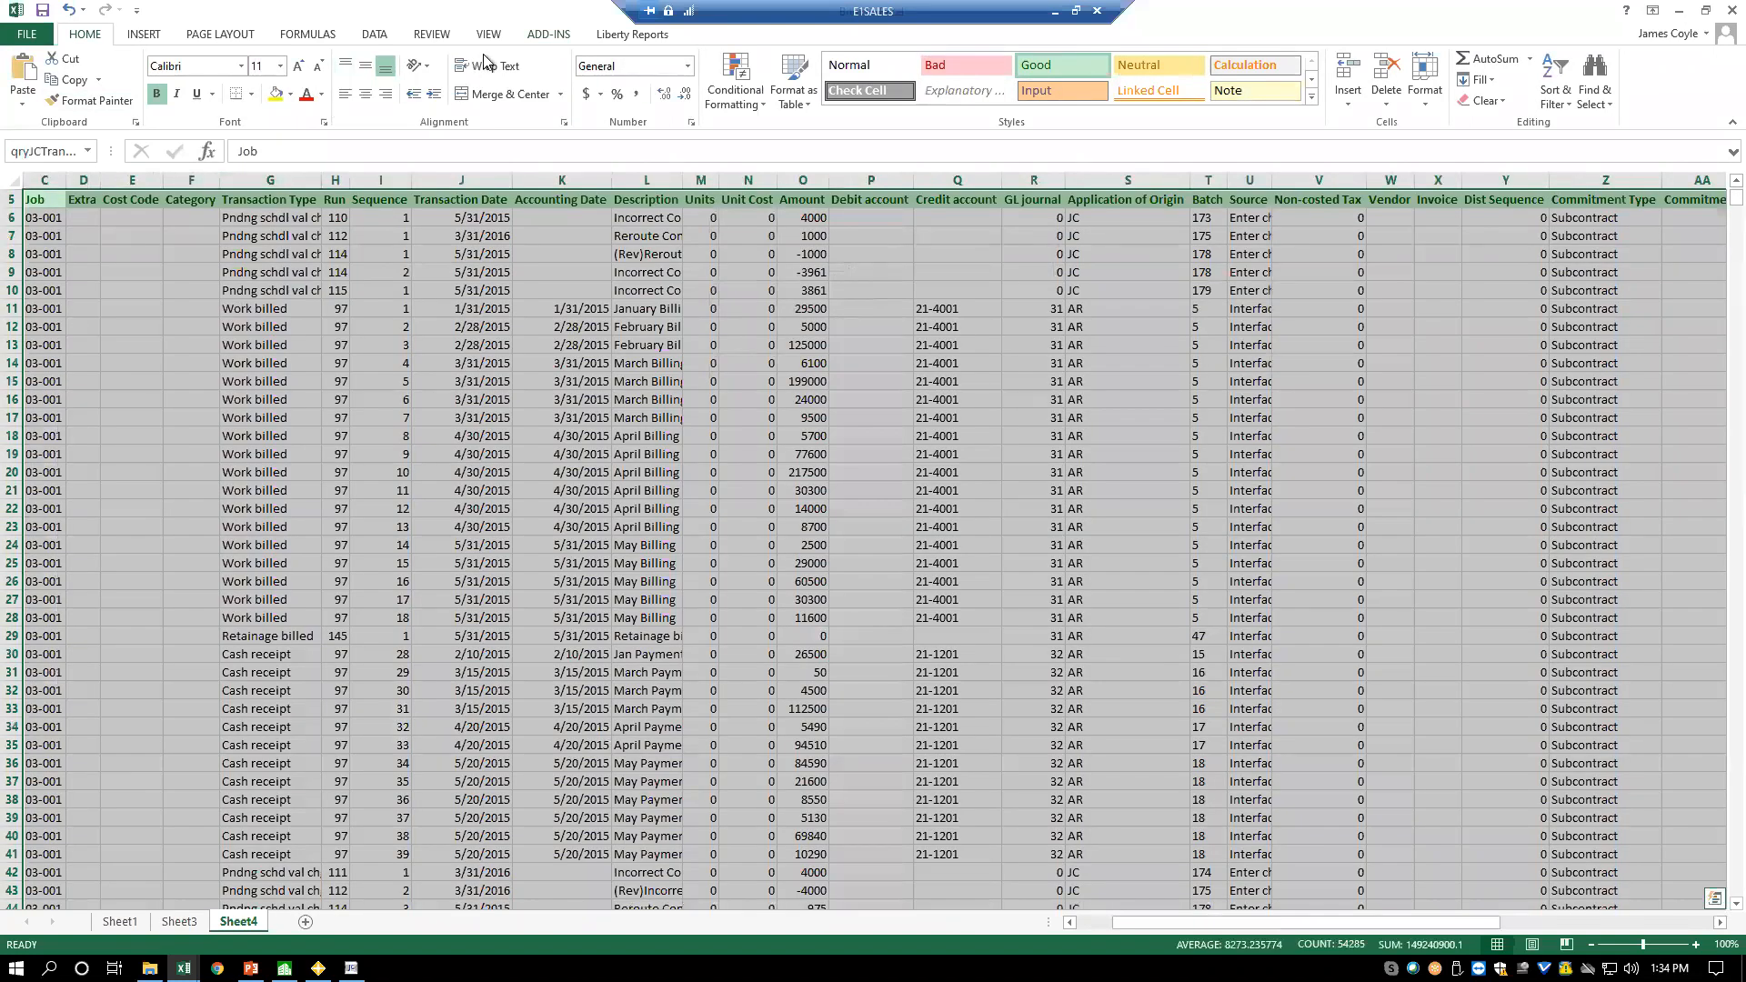
left_click(559, 38)
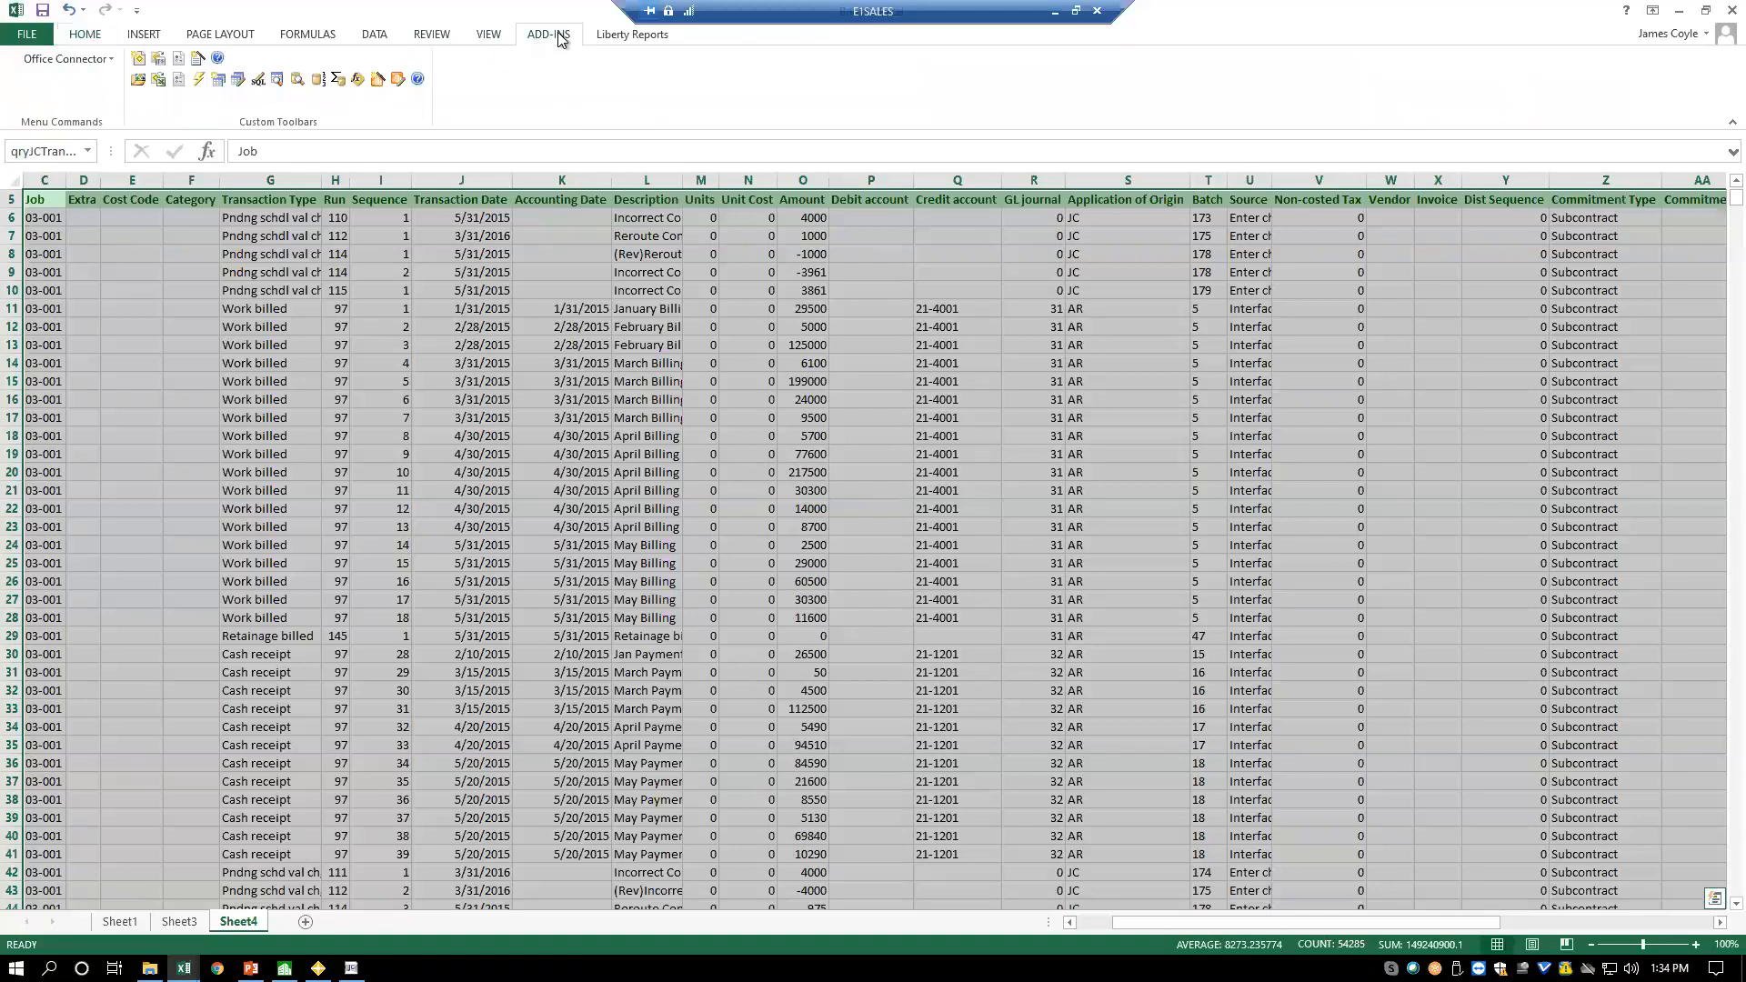
left_click(141, 36)
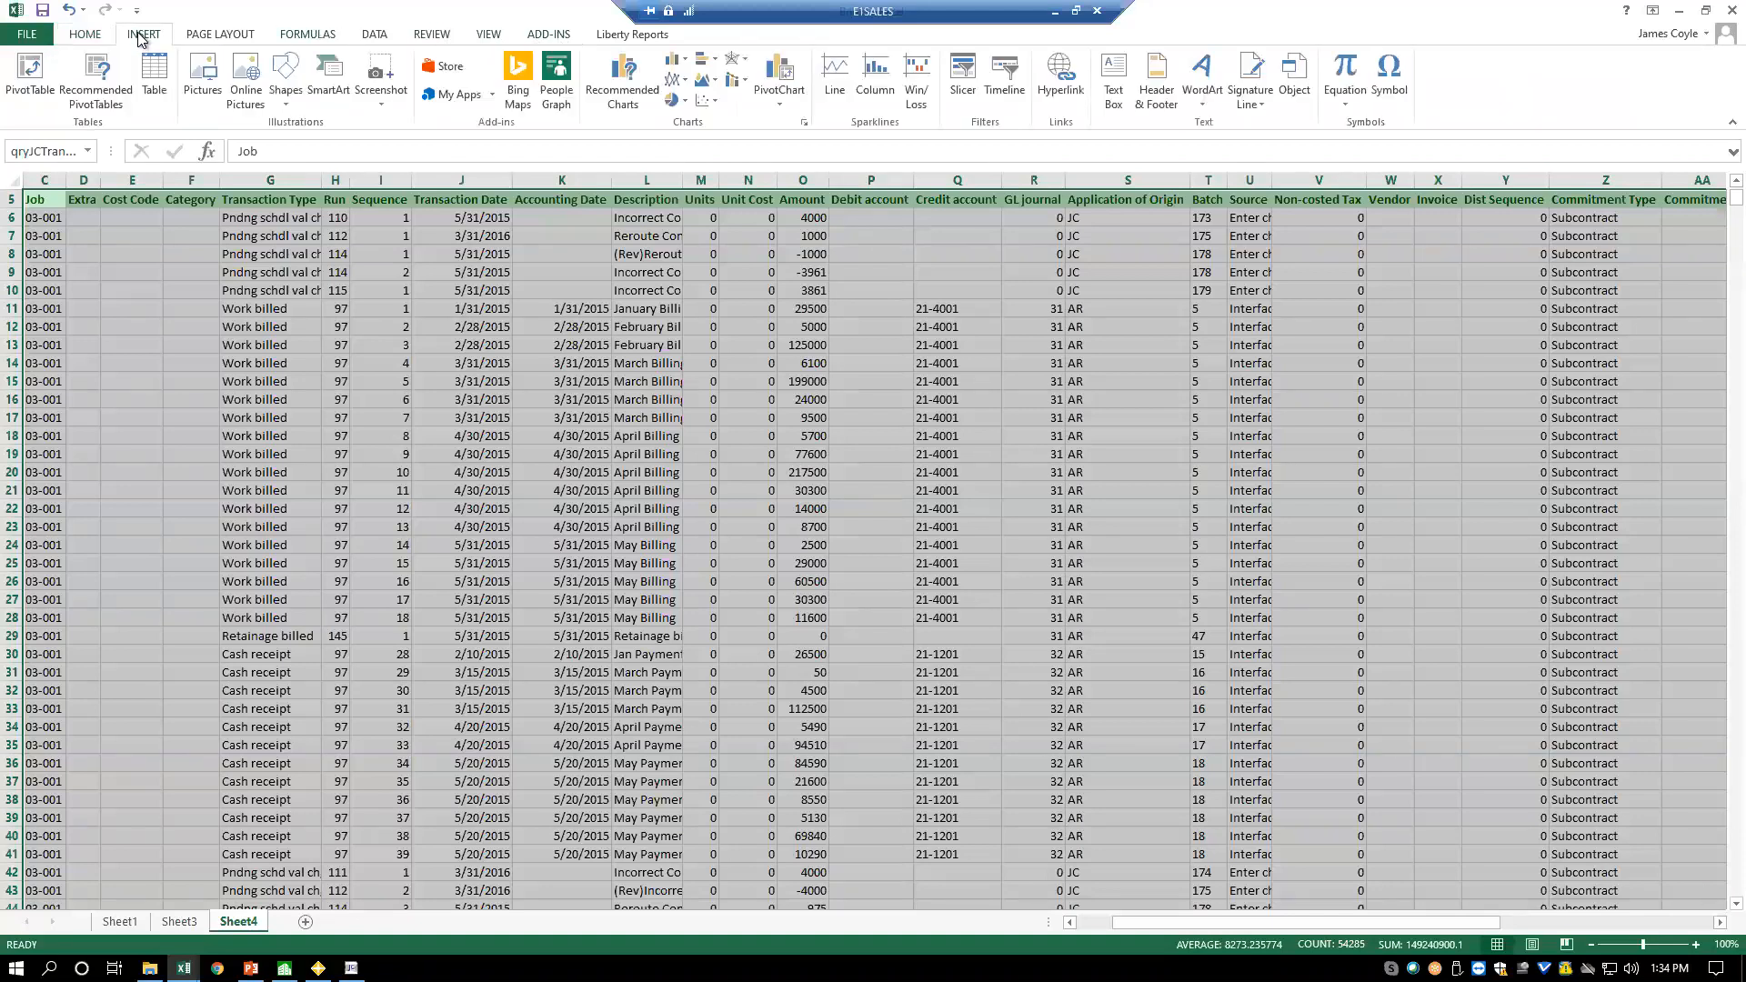
left_click(32, 91)
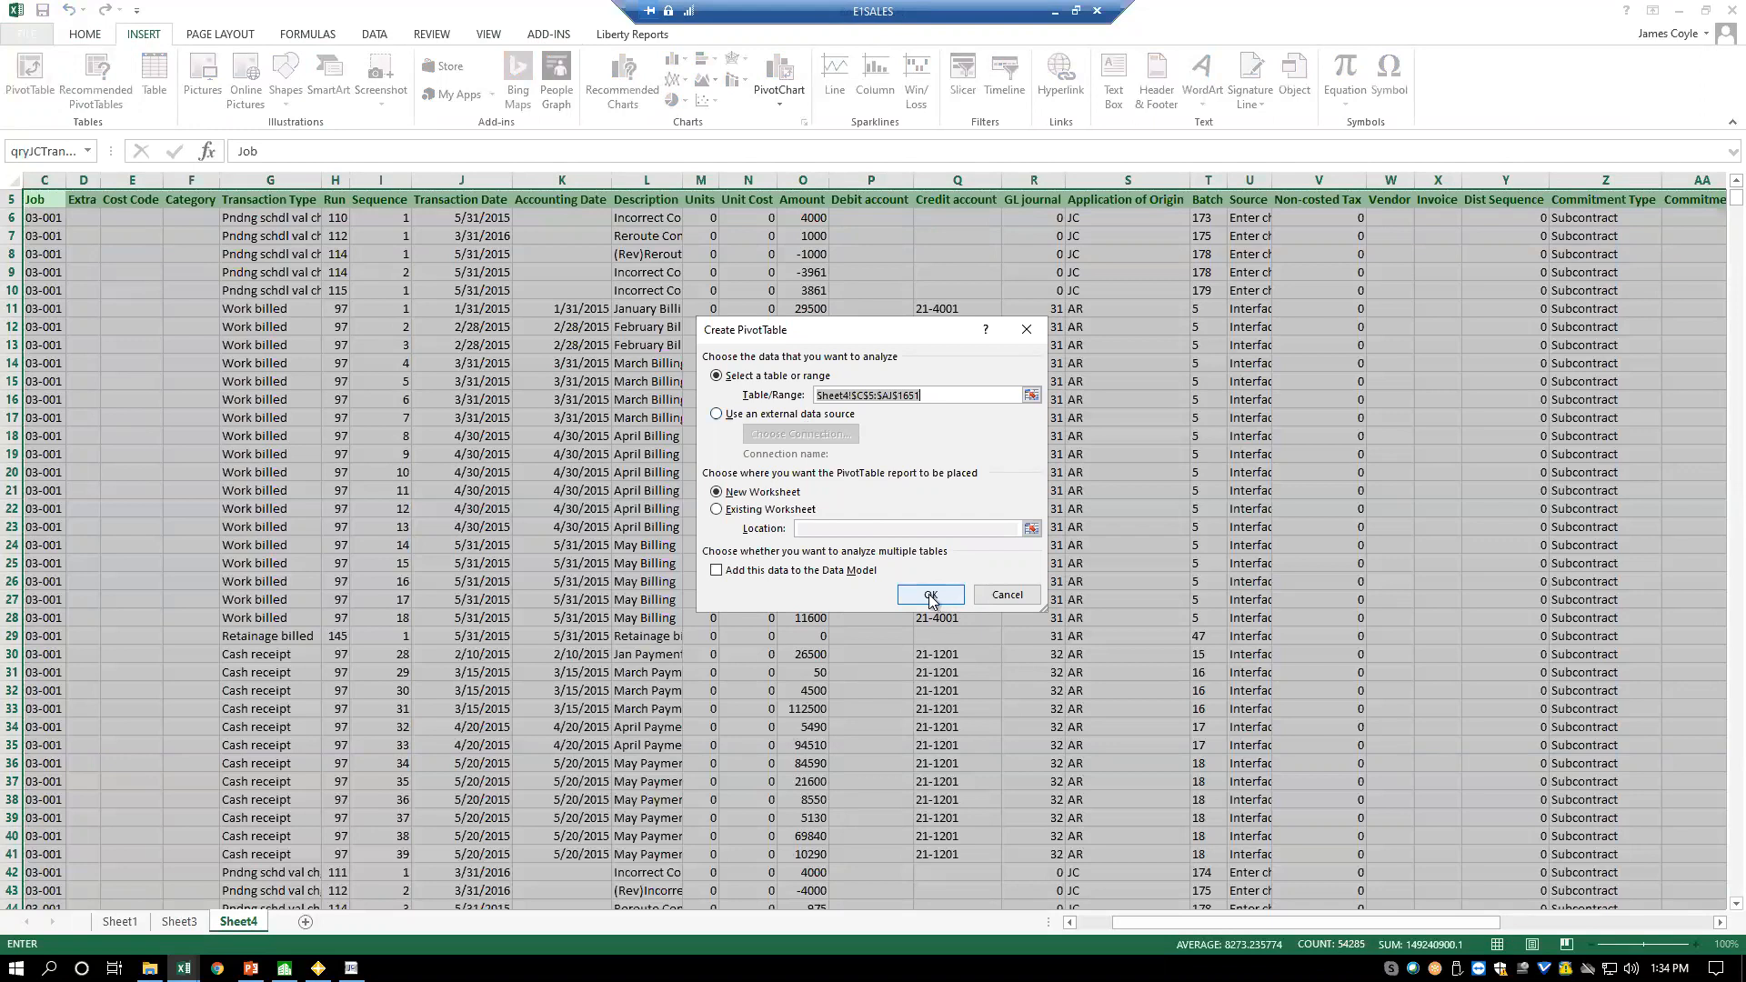
left_click(931, 596)
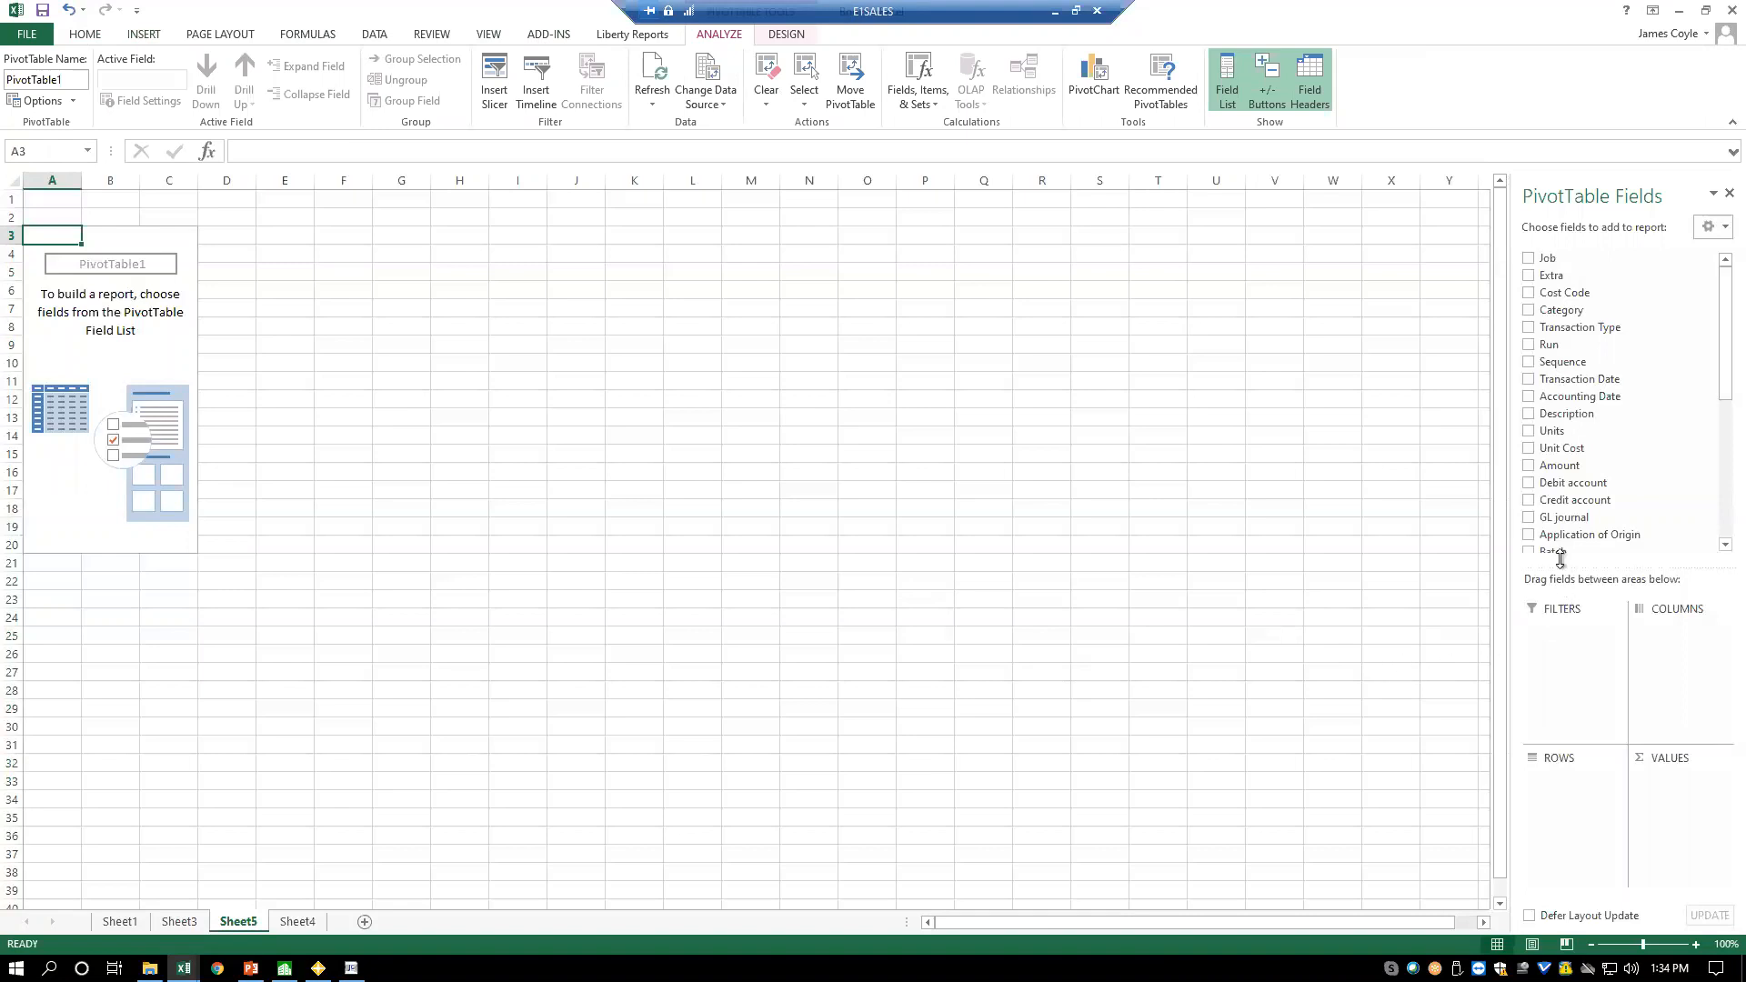
- Lay out the PivotTable with Debit account as rows, Job and Cost Code as columns, and the sum of Amount as values
left_click_drag(1567, 487, 1560, 784)
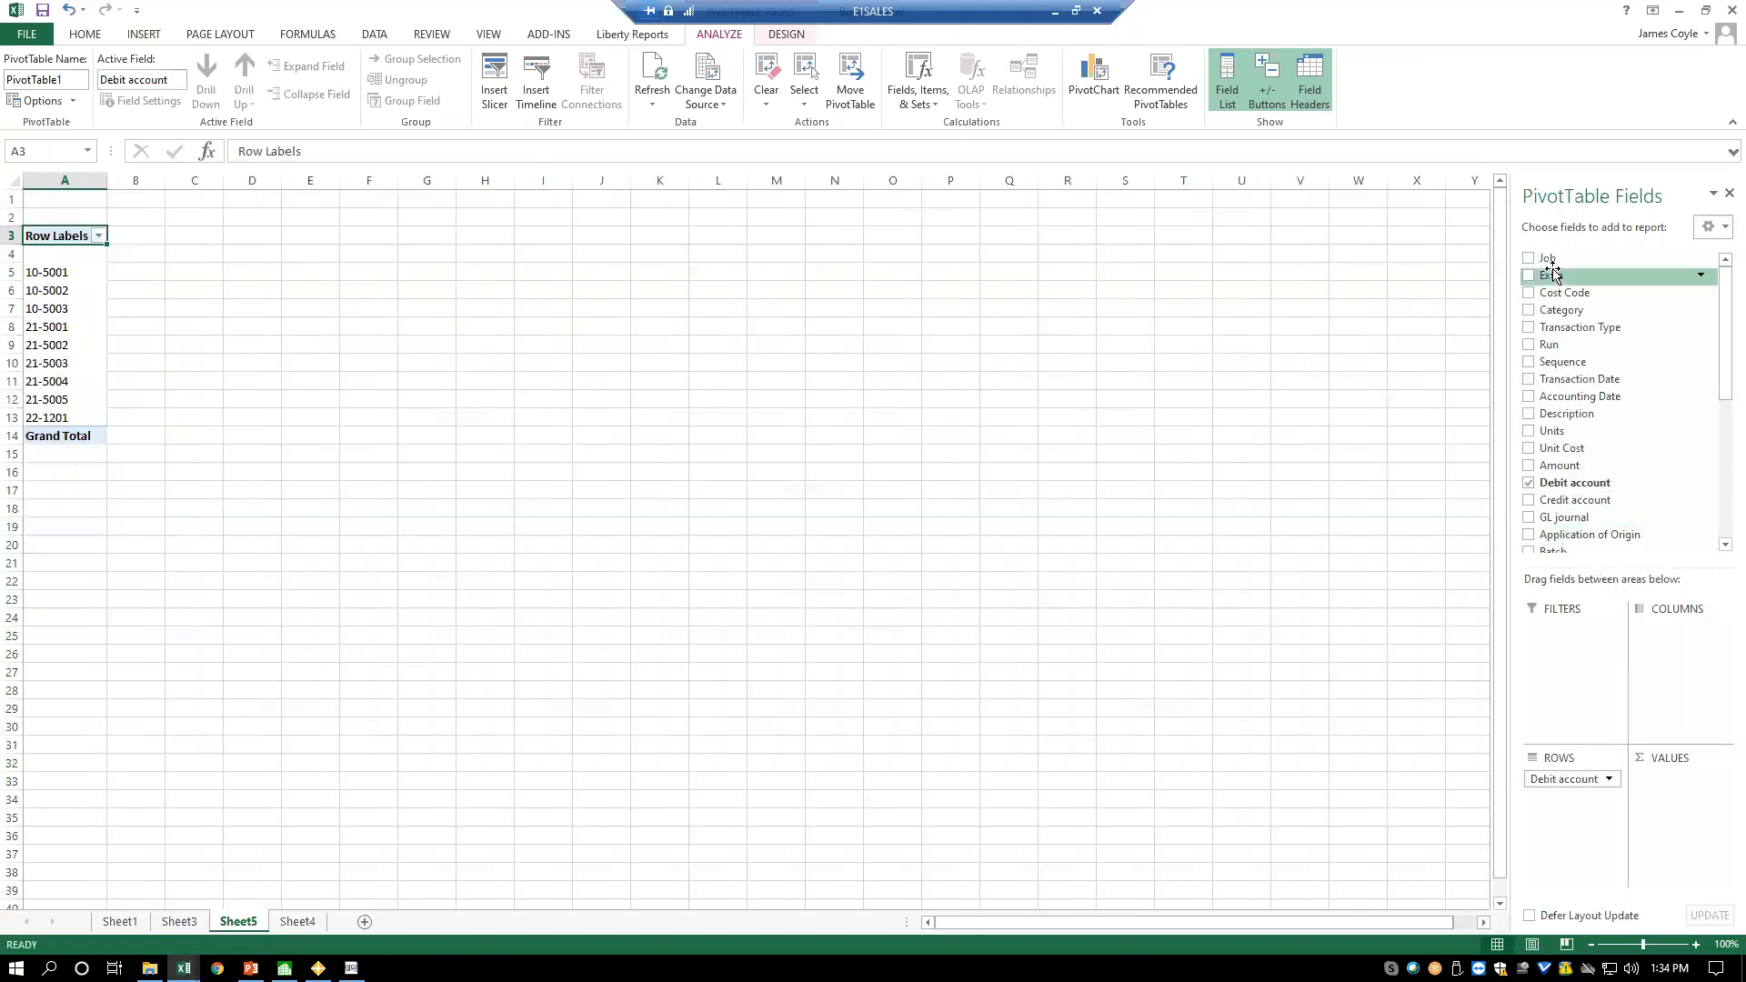
left_click_drag(1546, 258, 1679, 679)
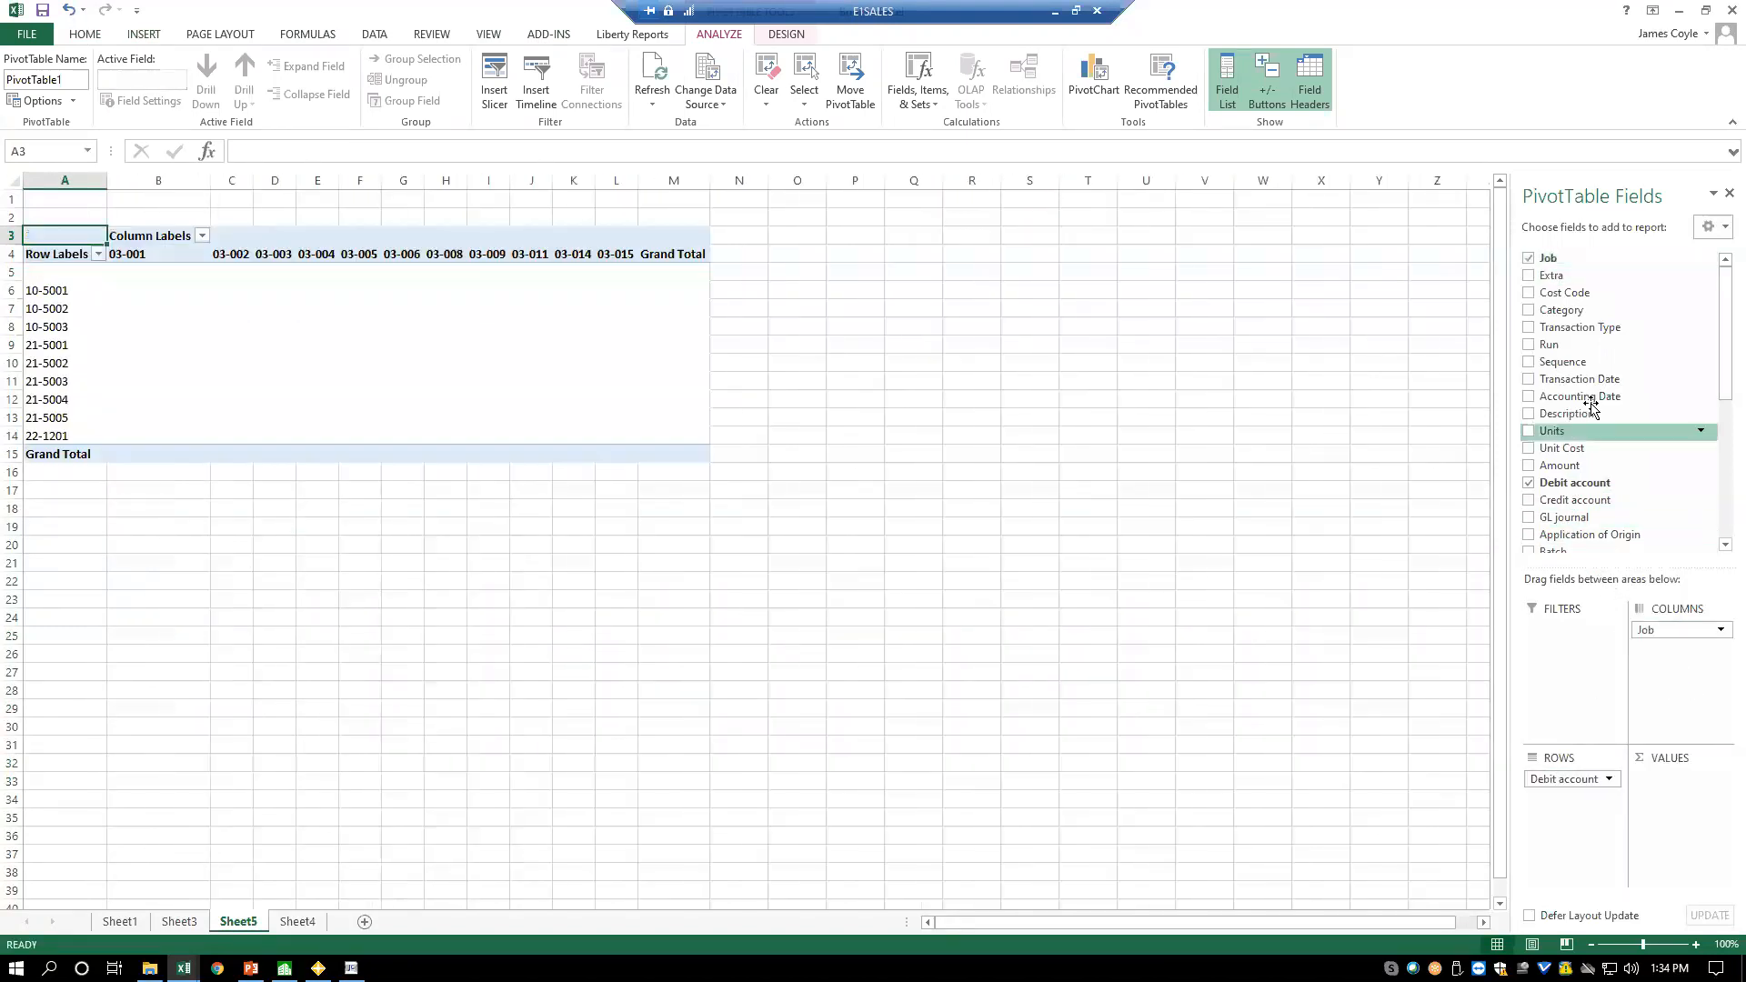
left_click_drag(1560, 293, 1666, 664)
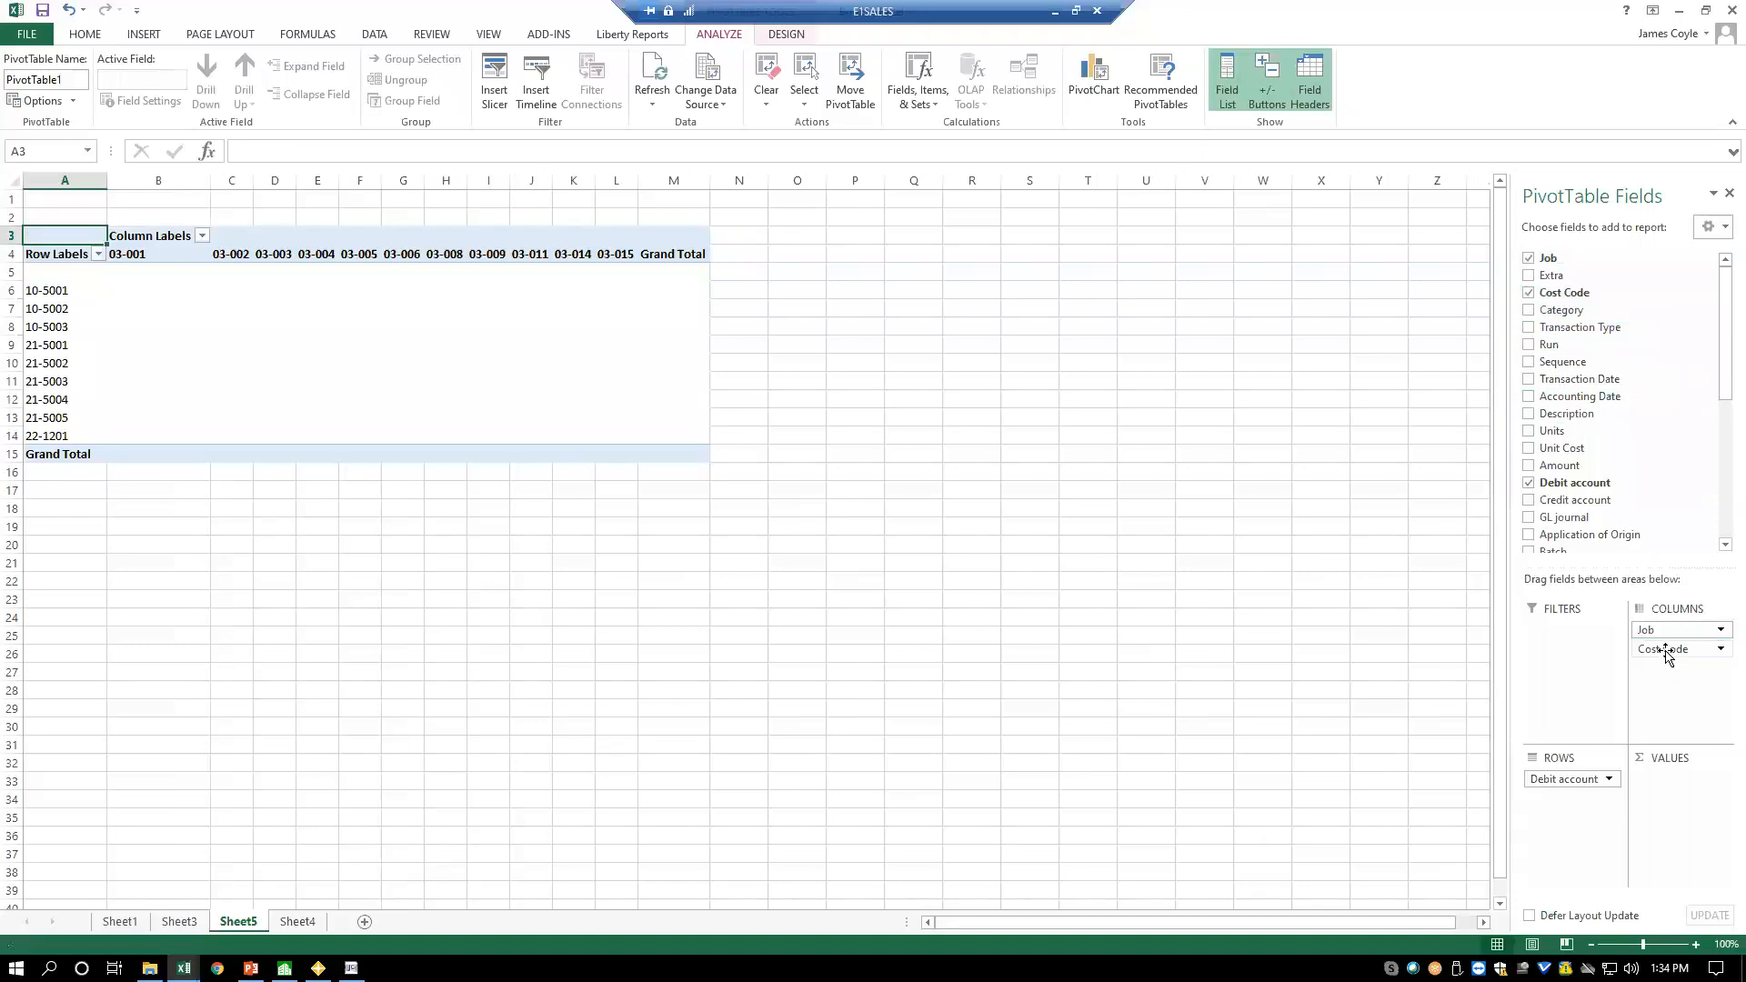
scroll(1573, 473, "down", 1)
left_click_drag(1560, 452, 1677, 814)
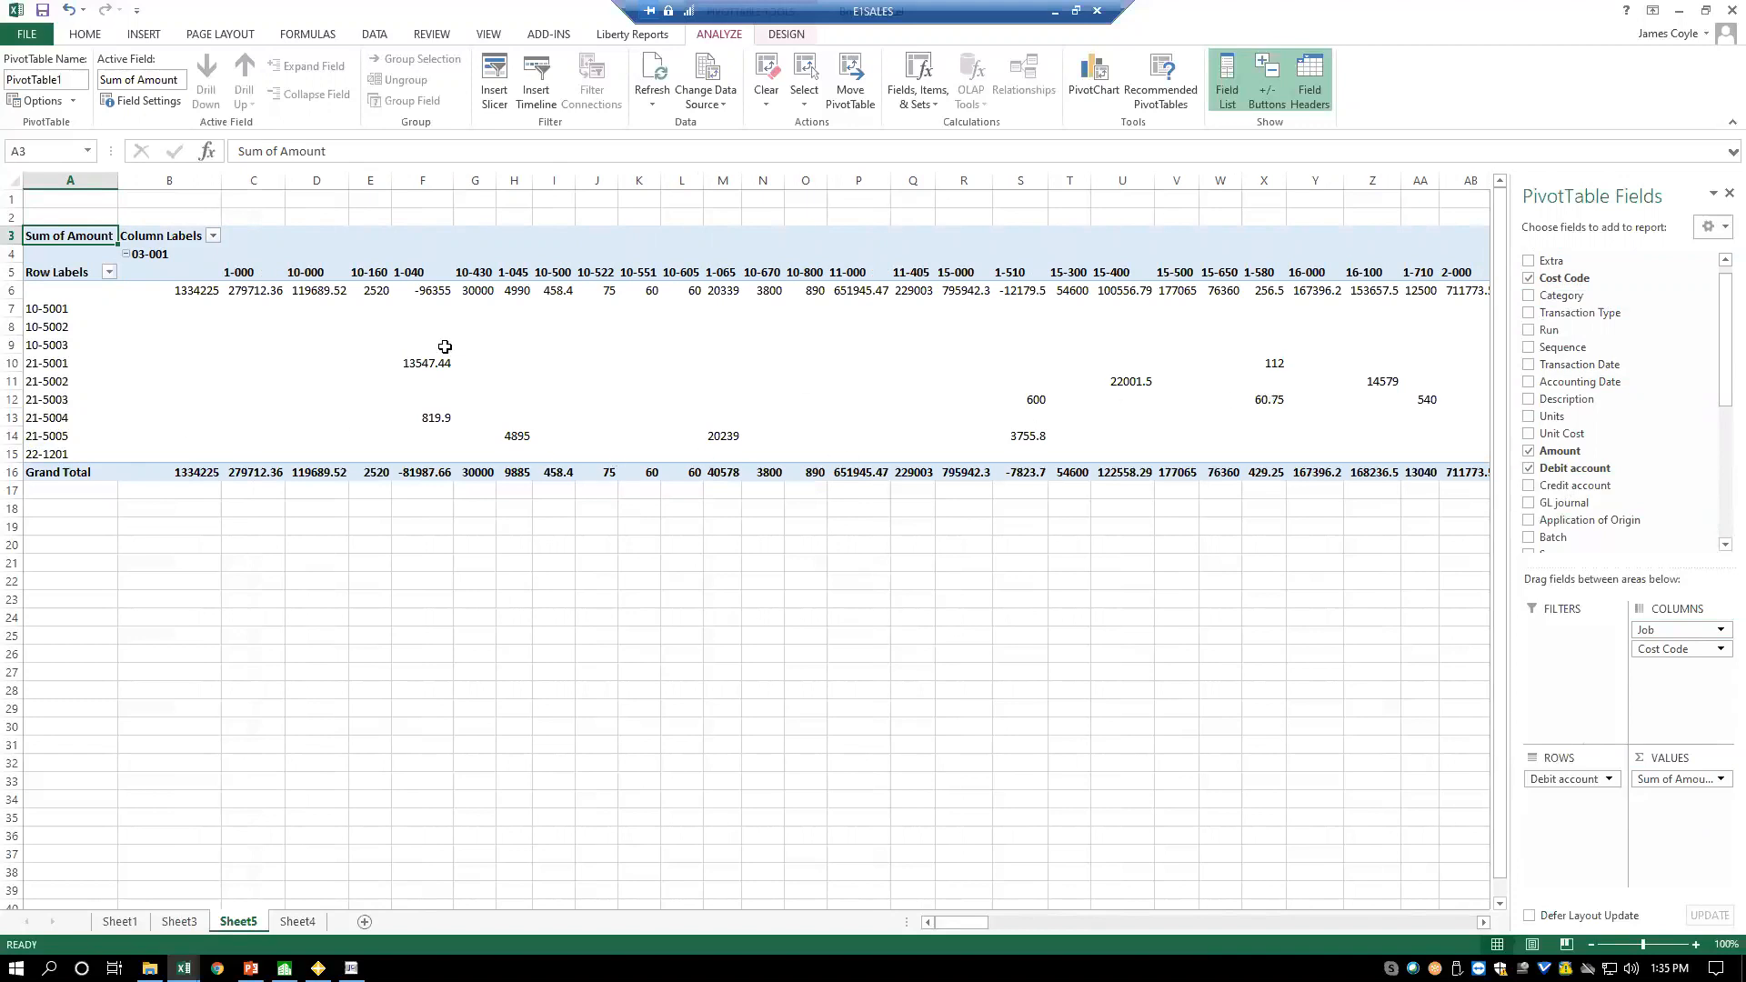
- Drill down into the amount for debit account 21-5001 under cost code 1-040 of job 03-001, and return to Sheet4
mouse_move(895, 417)
double_click(434, 362)
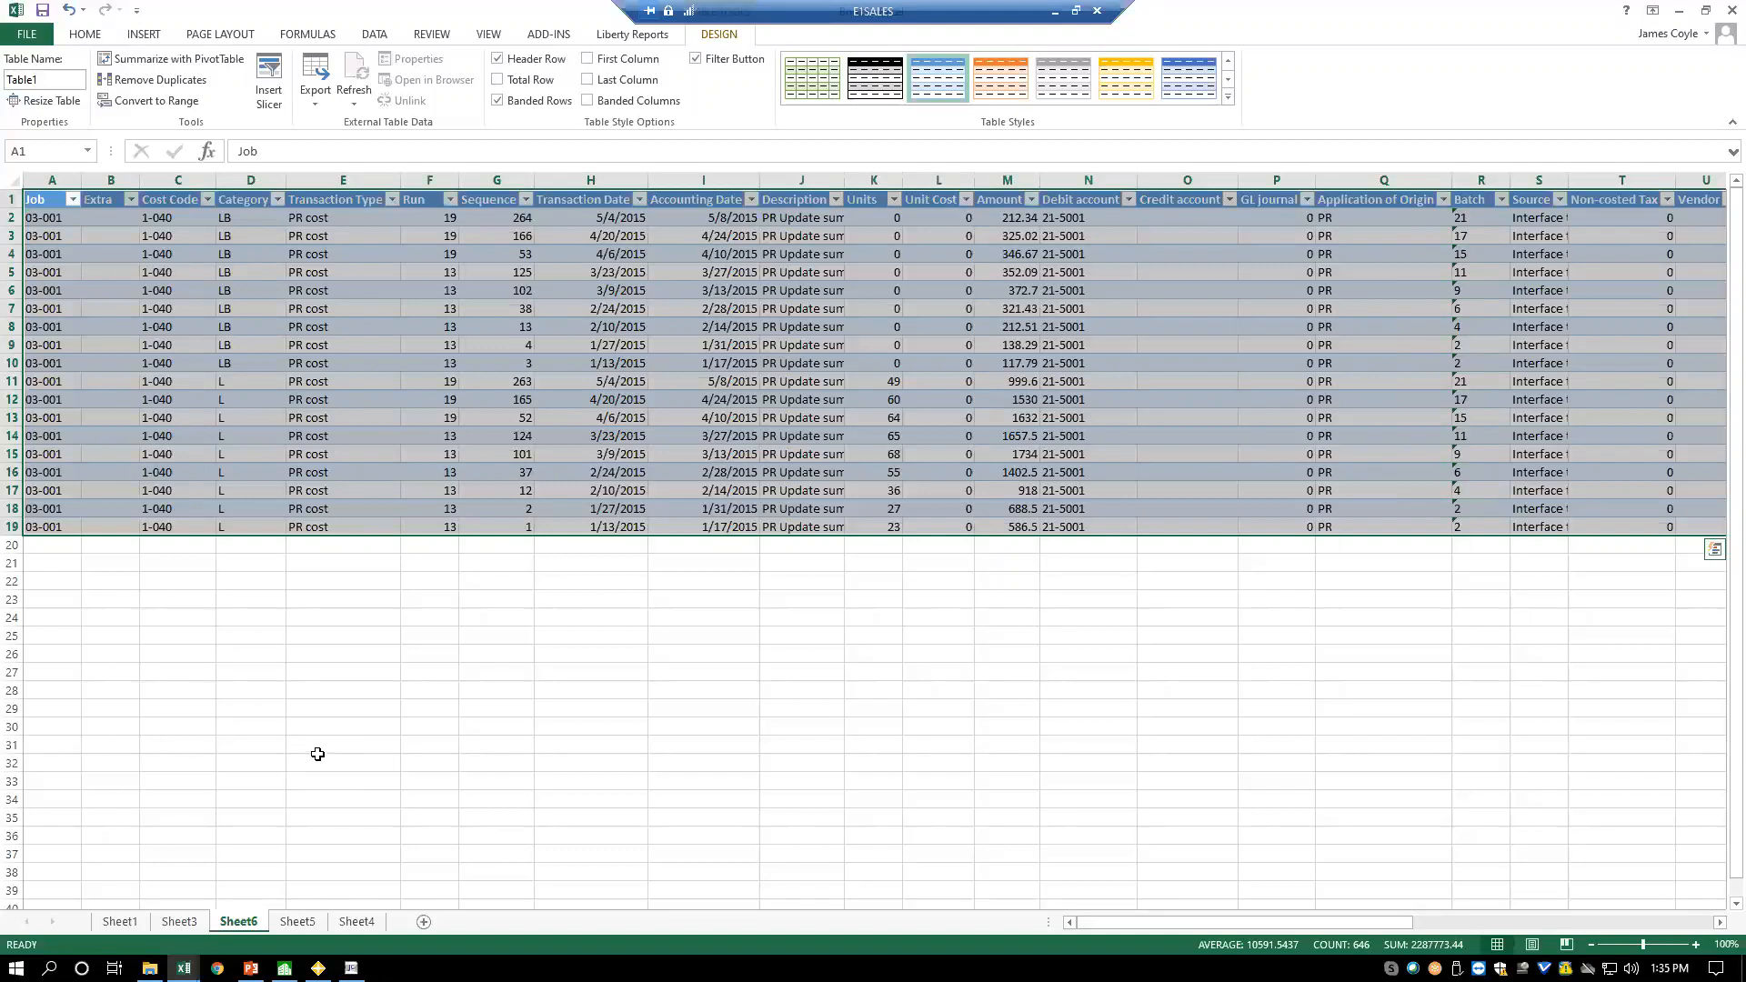
left_click(369, 917)
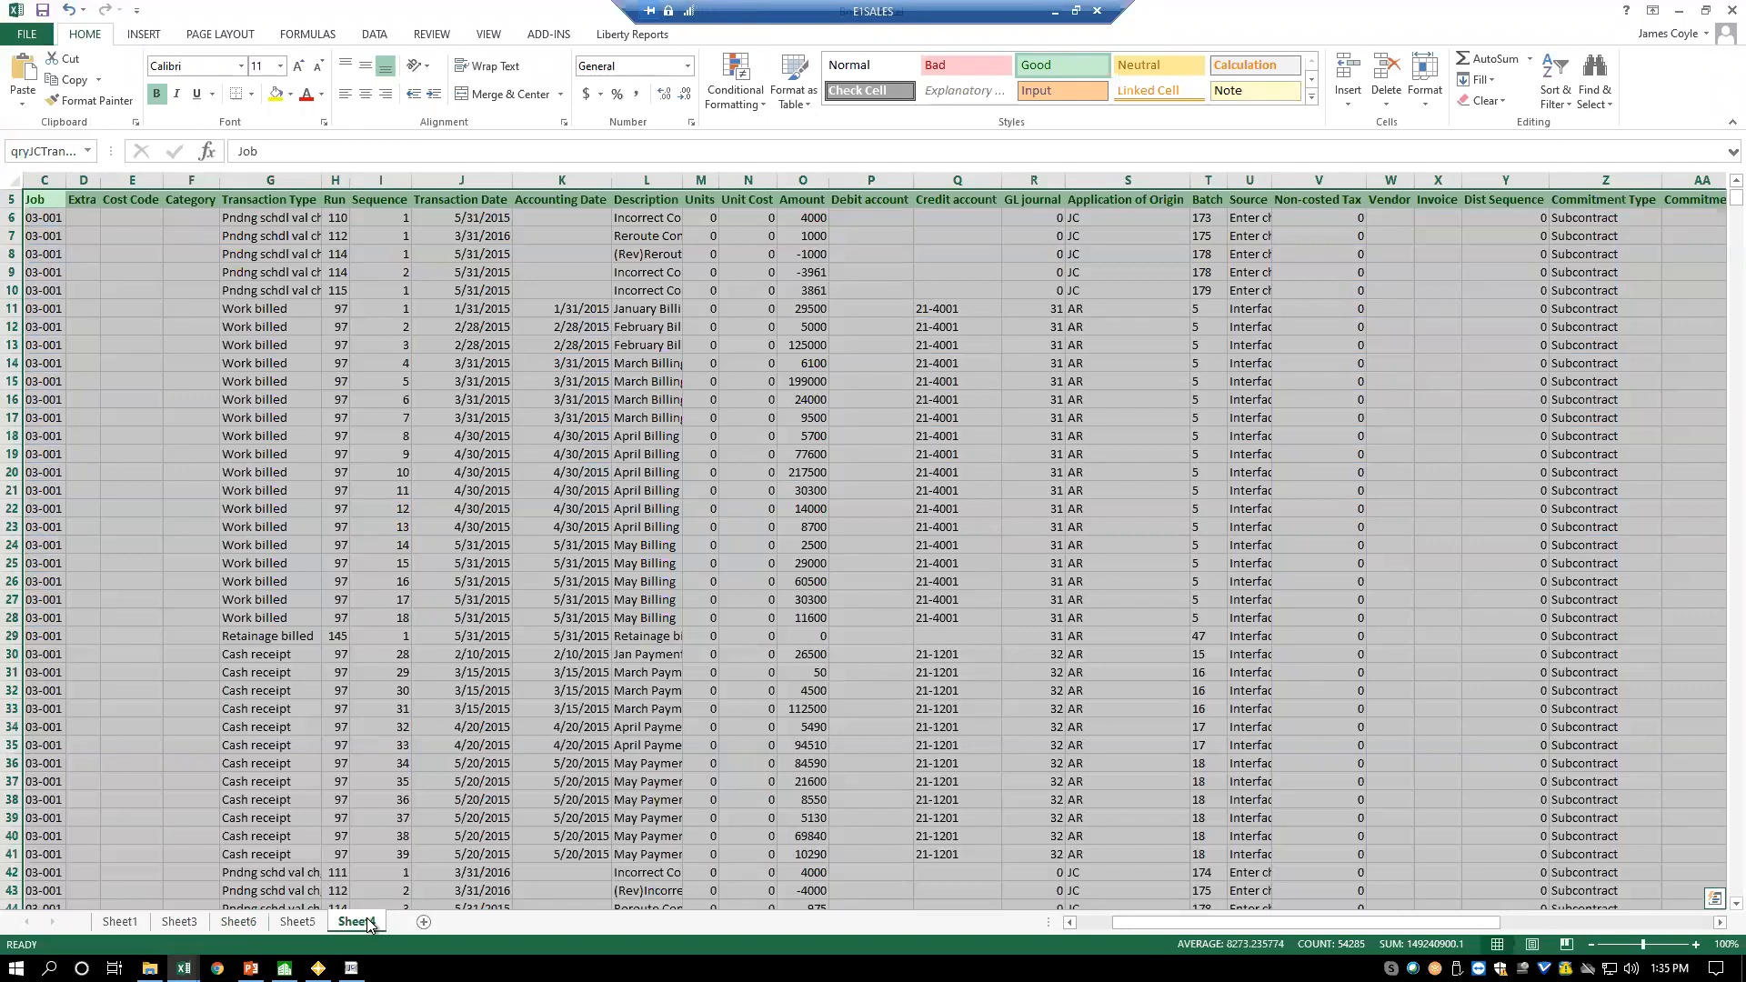
- Add a new worksheet and enter the label From in A2 with the date 1/1/2015 in B2
left_click(423, 922)
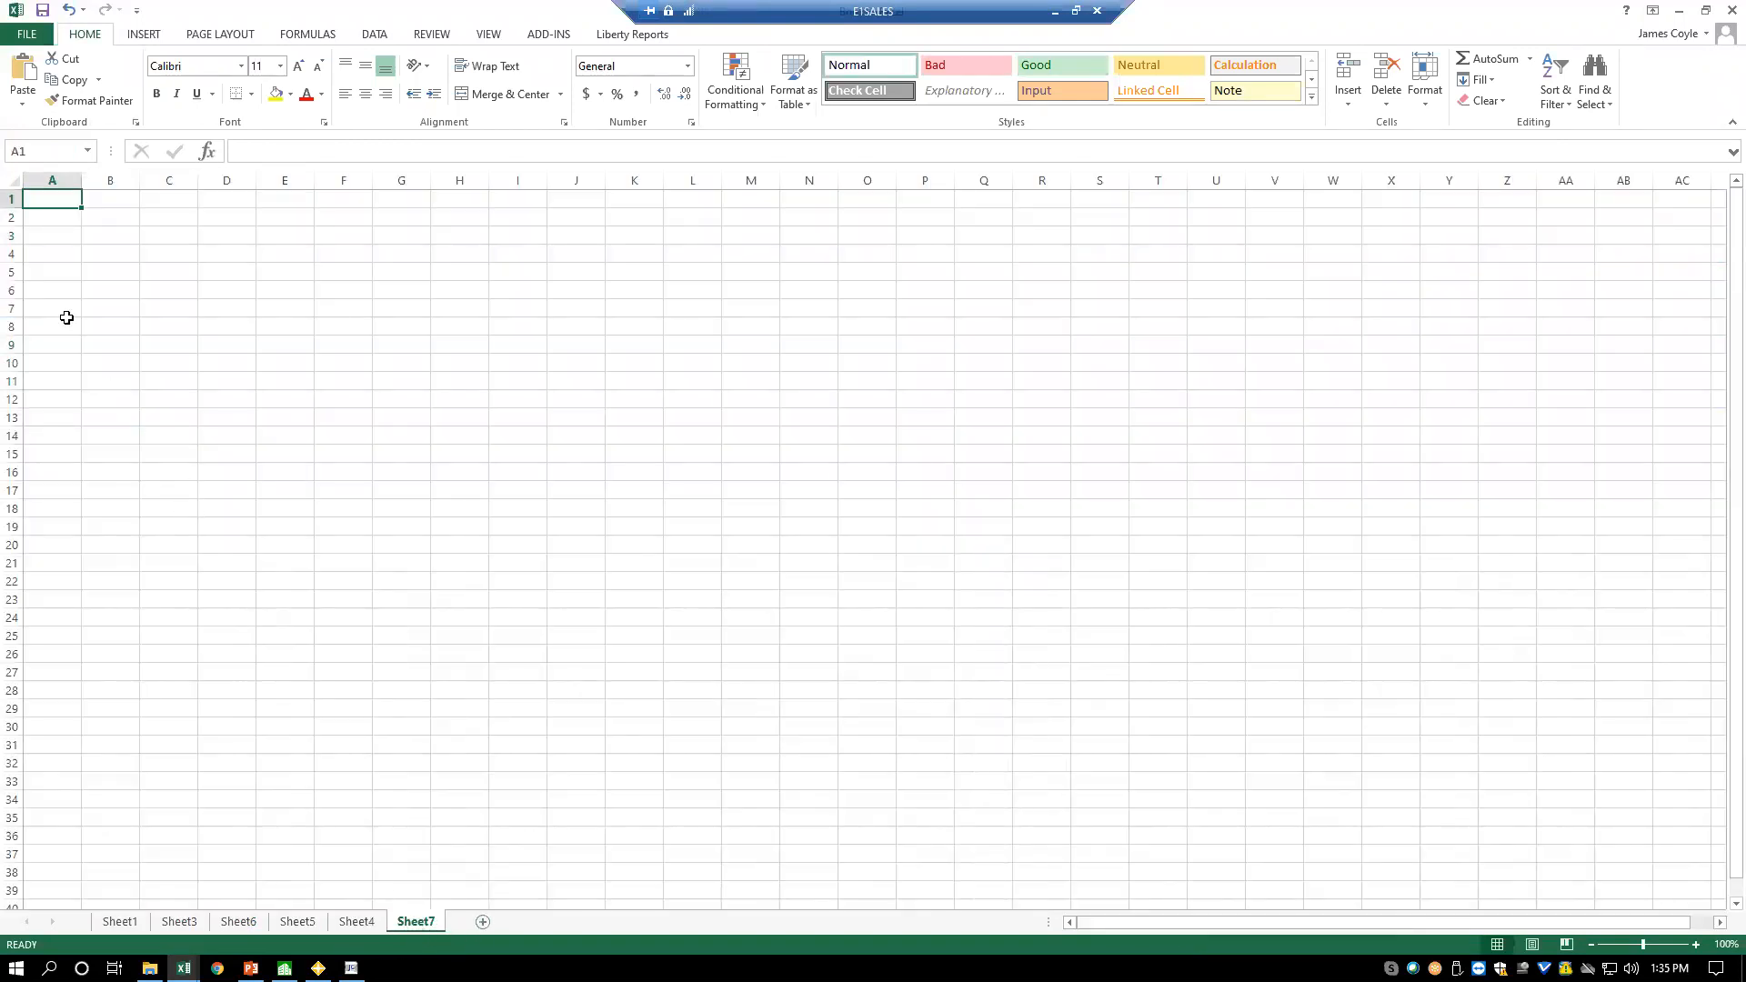
left_click(54, 229)
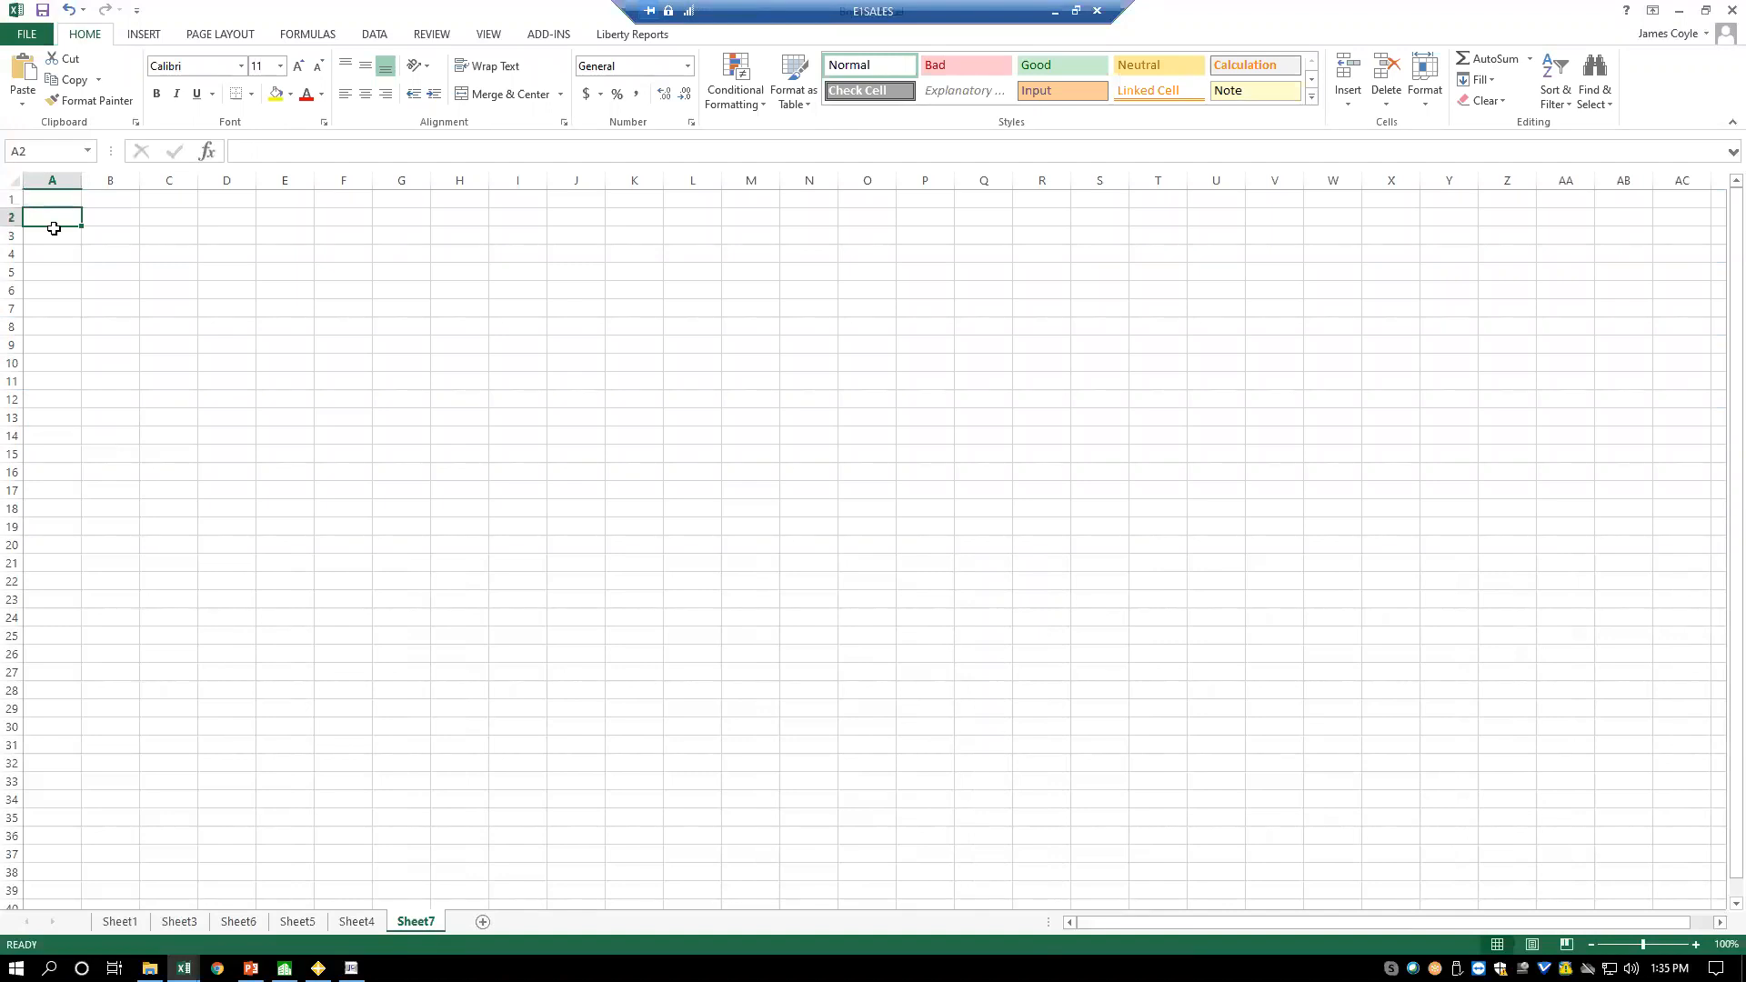
type("From")
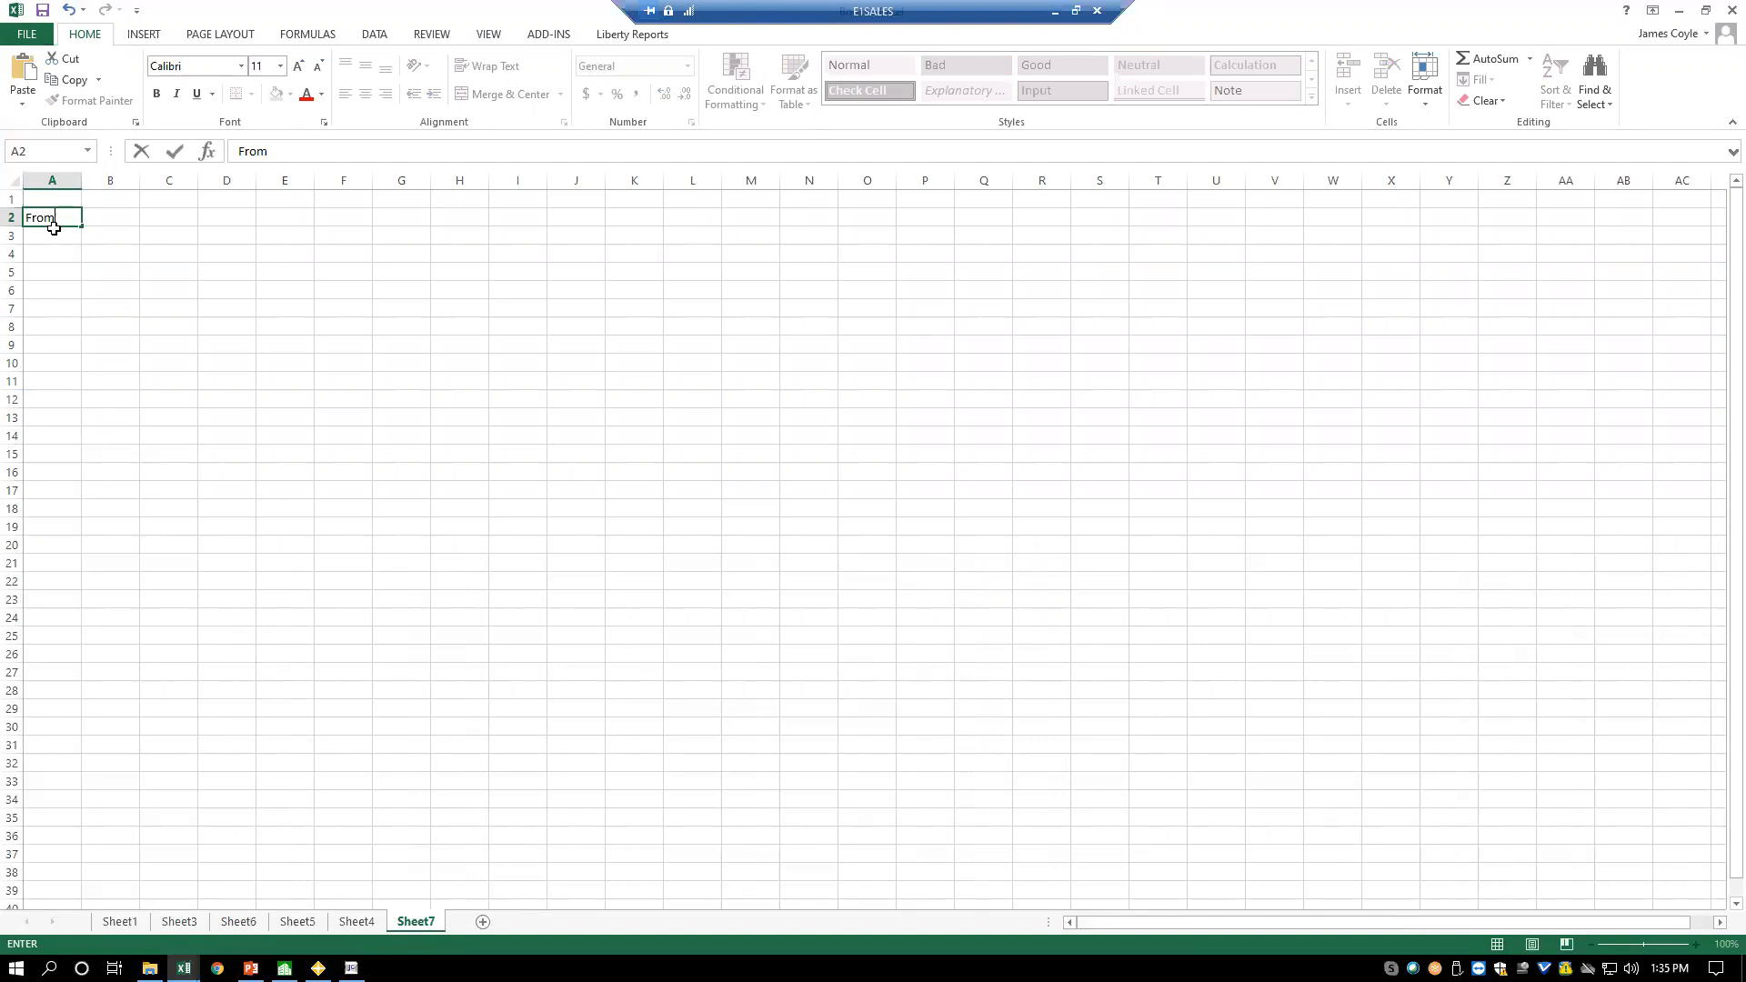
key("Tab")
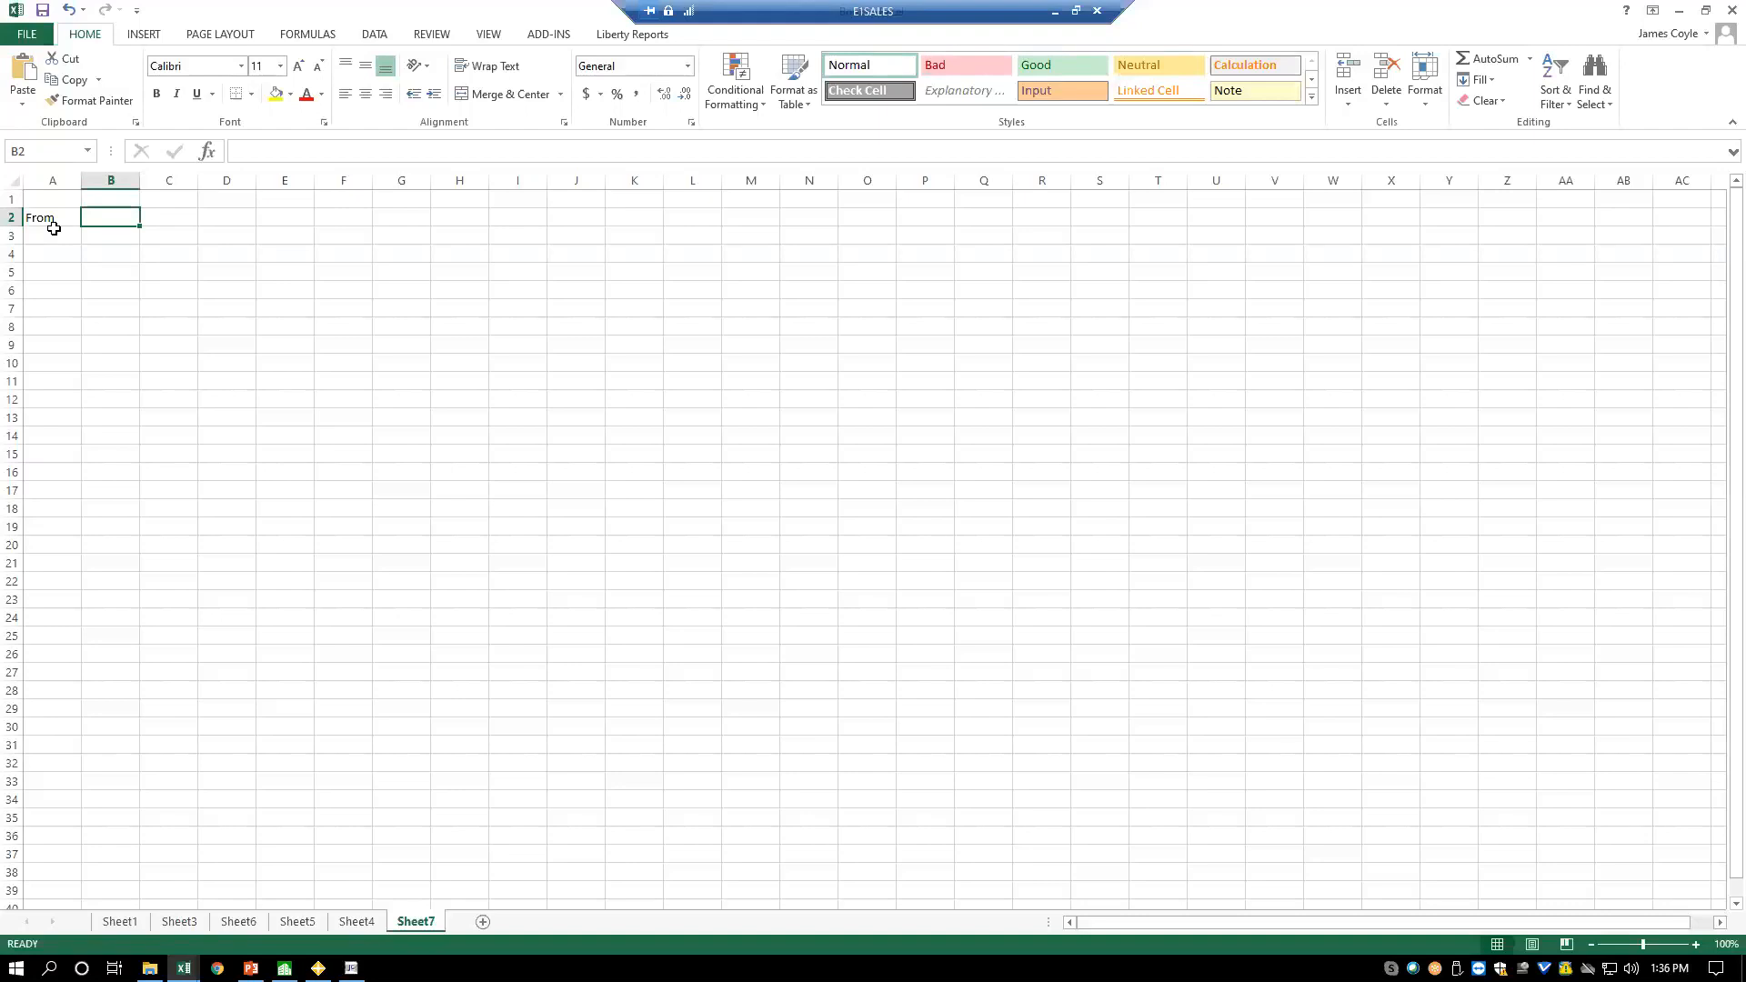
type("1/1/2015")
key("Return")
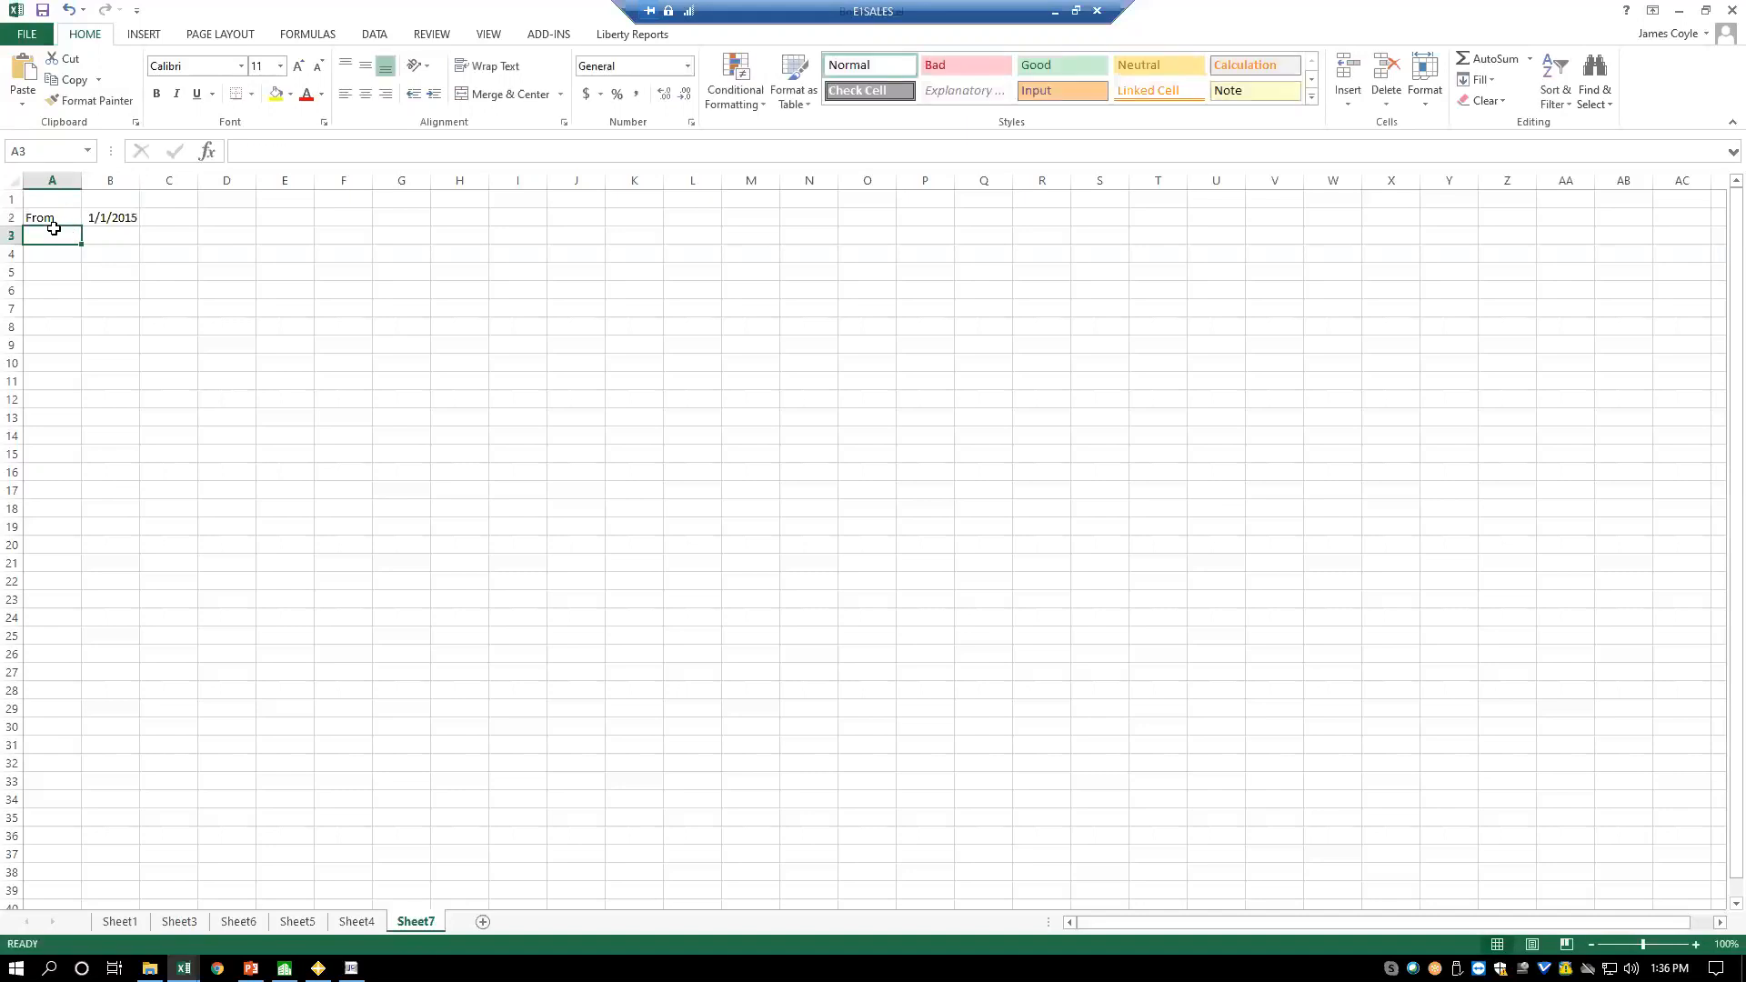
- Enter the label Through in A3 with the date 12/31/2020 in B3
type("Th")
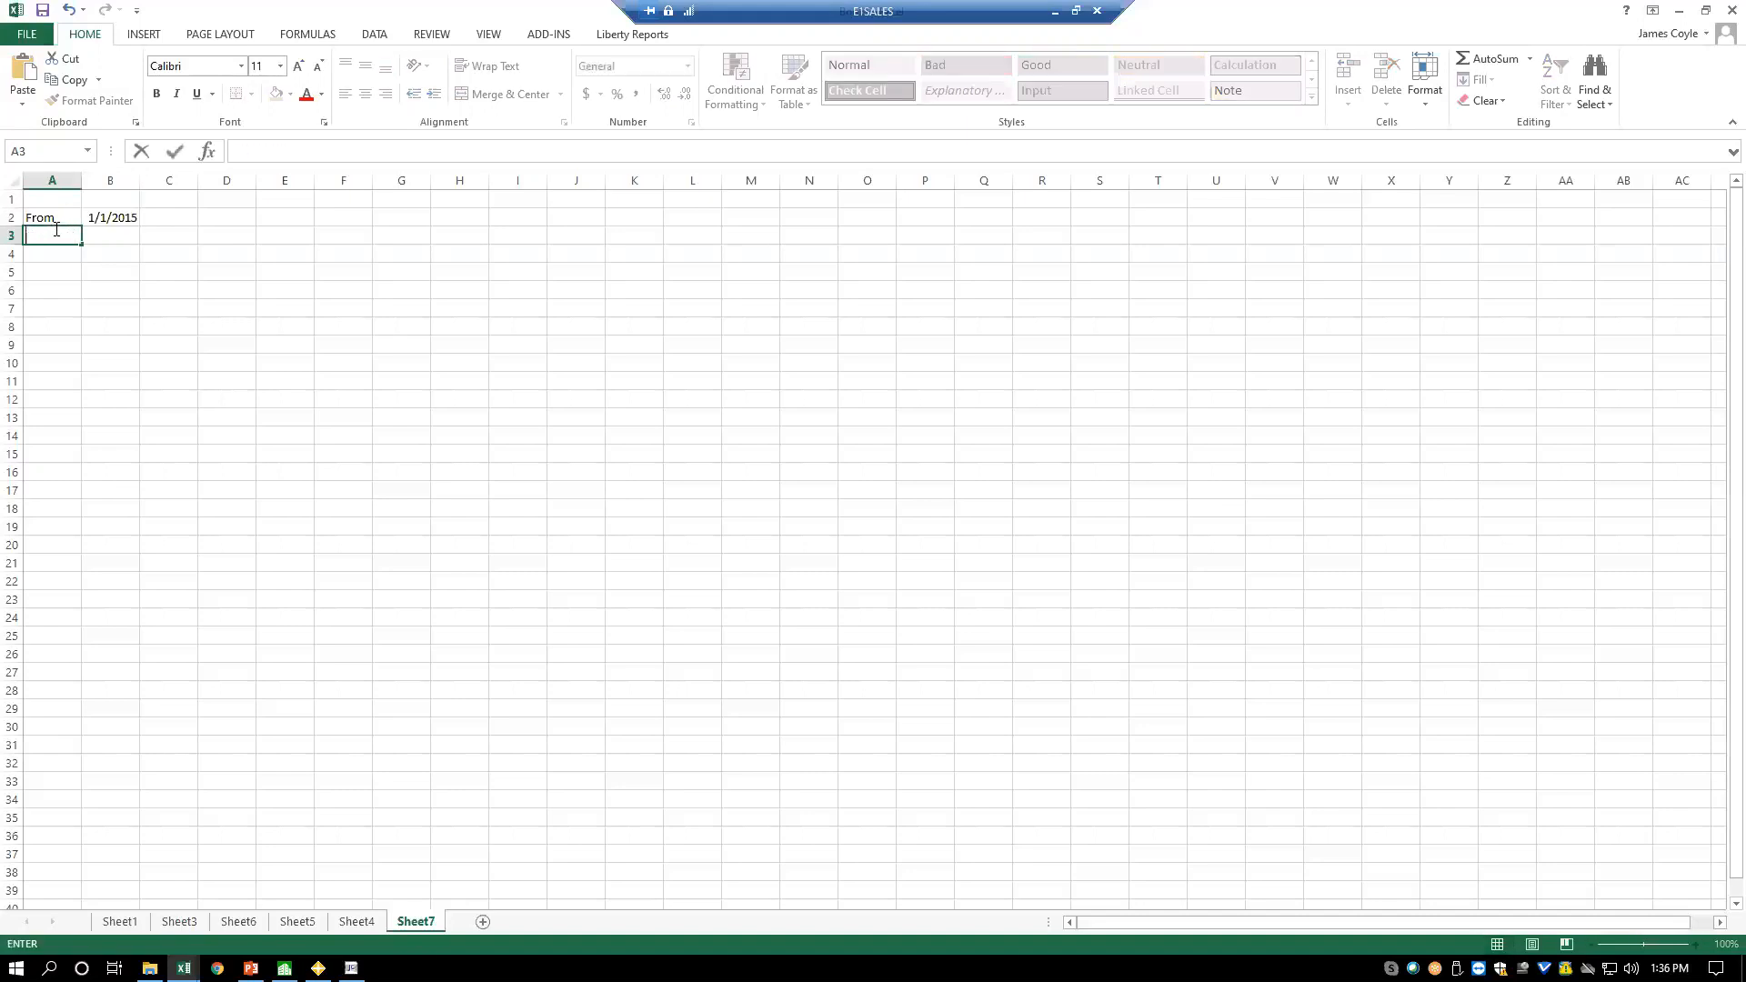
type("rough")
key("Tab")
type("12/")
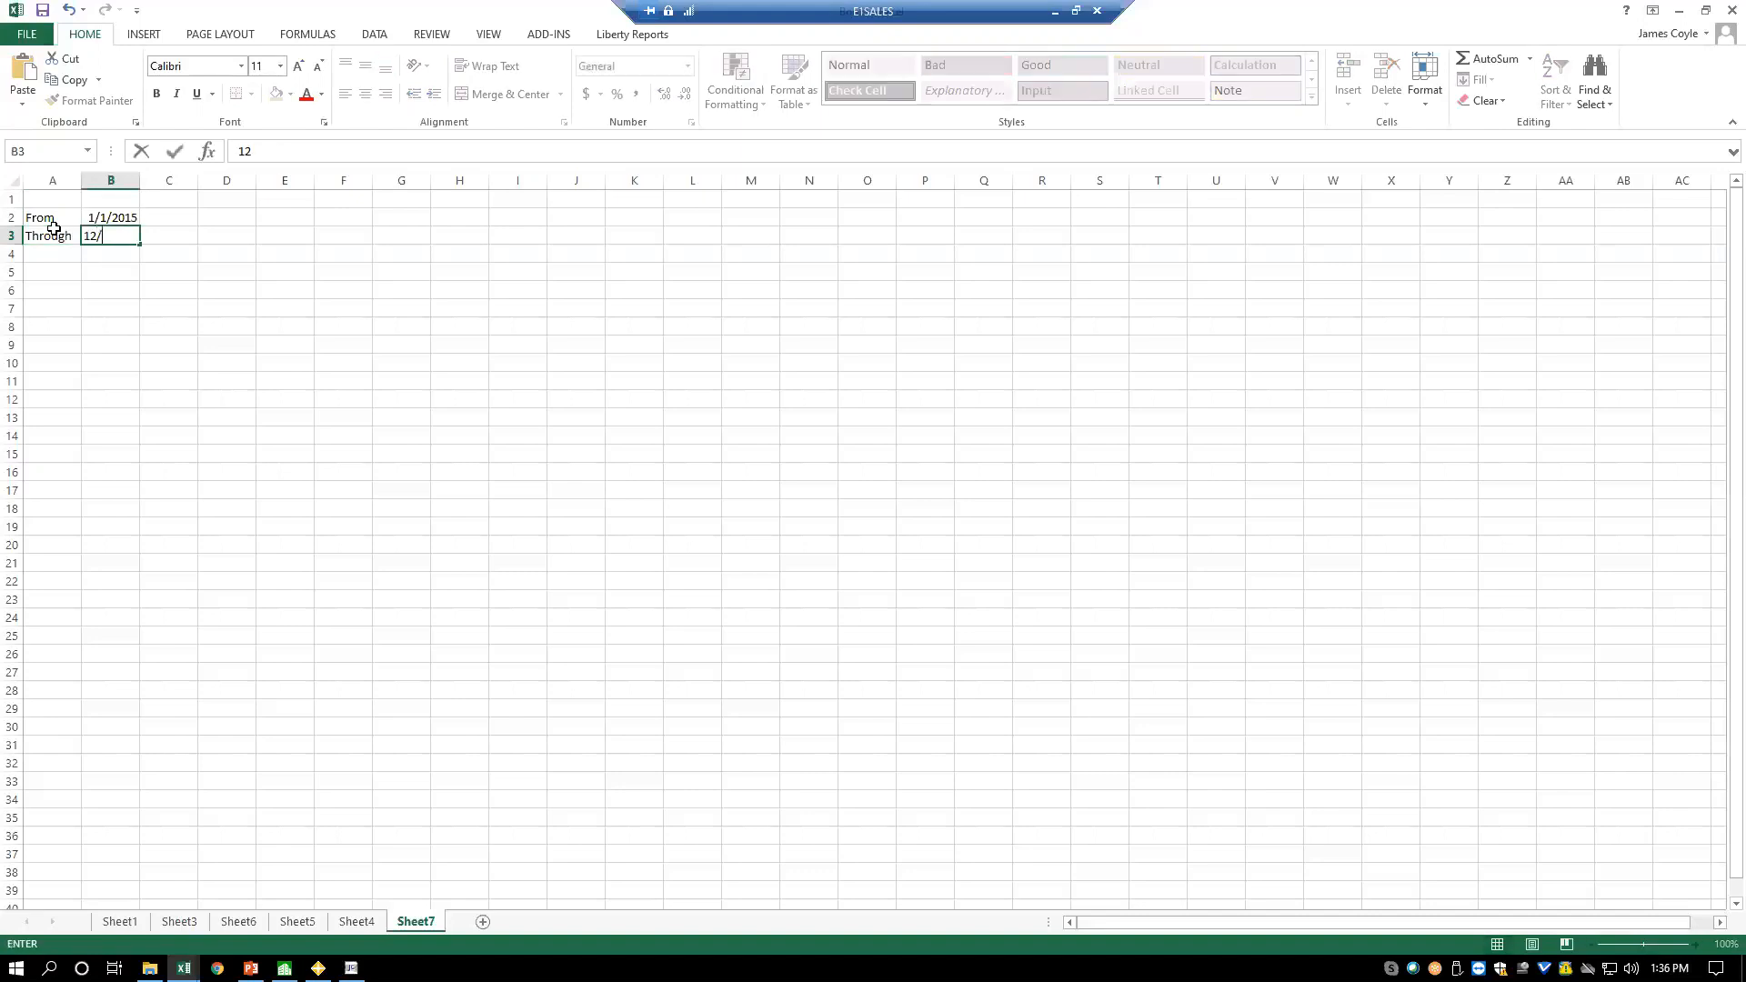
type("31/2020")
key("Return")
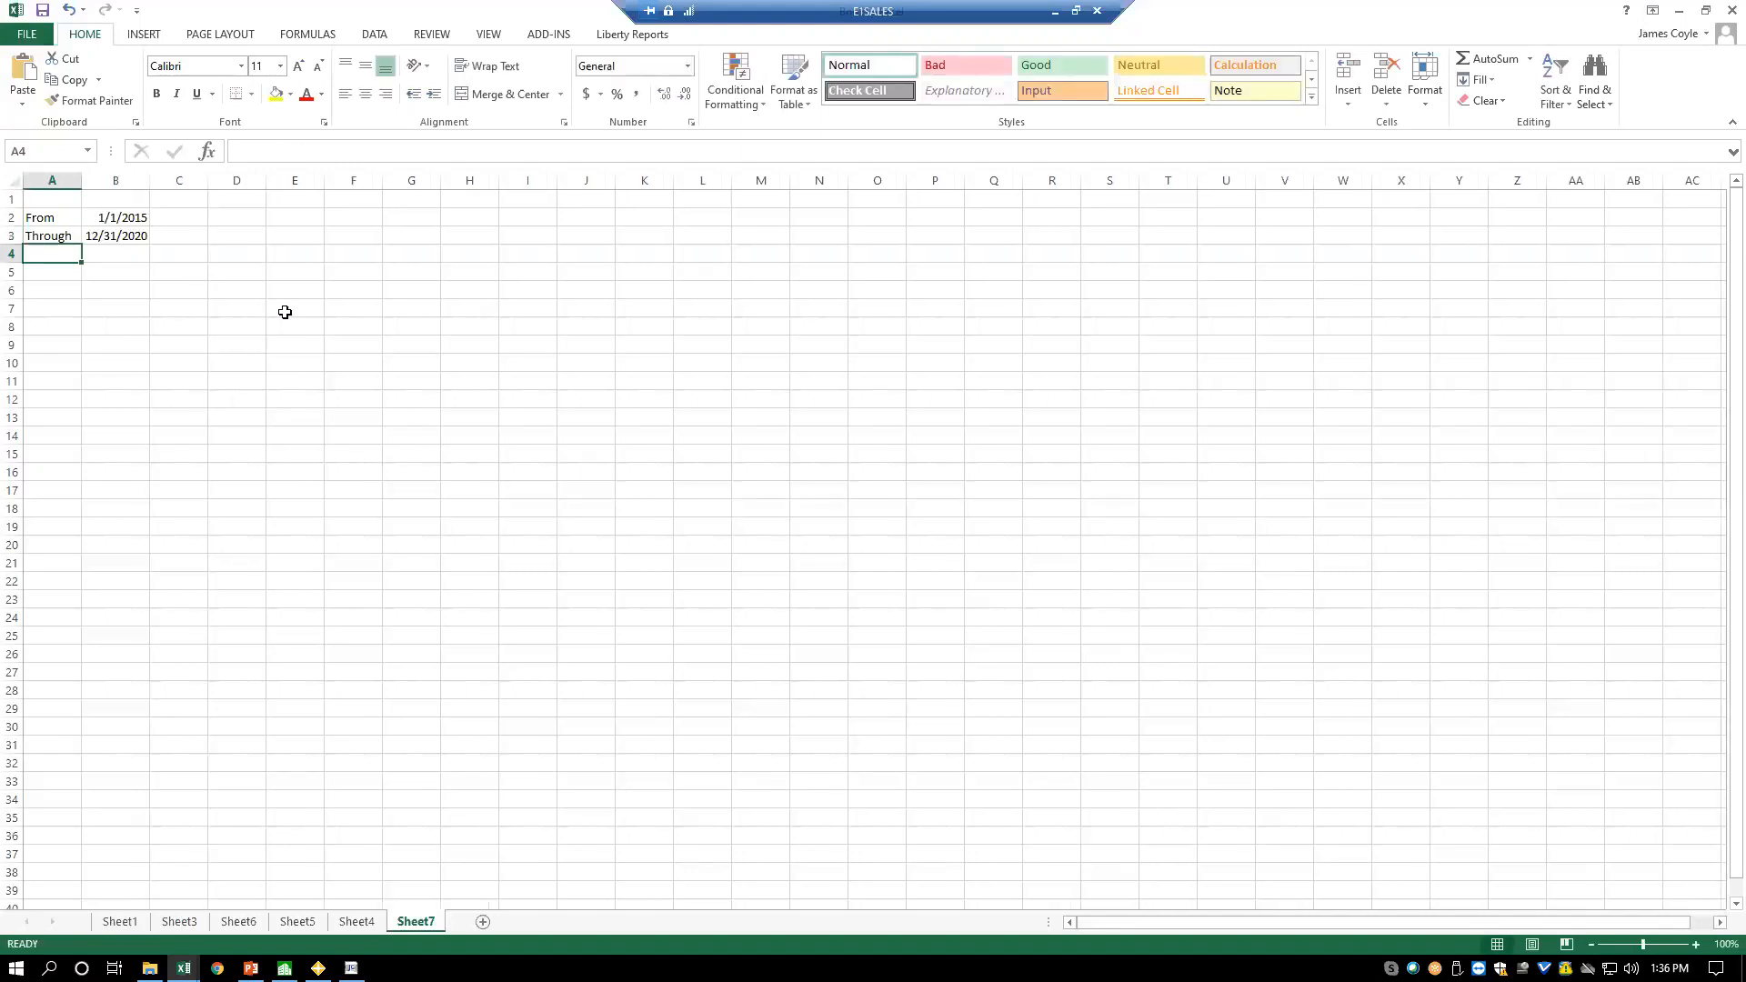
- Start an Office Connector query in D6 on the JC Transaction table from CURRENT.JCT, including only the Debit account field
left_click(230, 287)
left_click(546, 39)
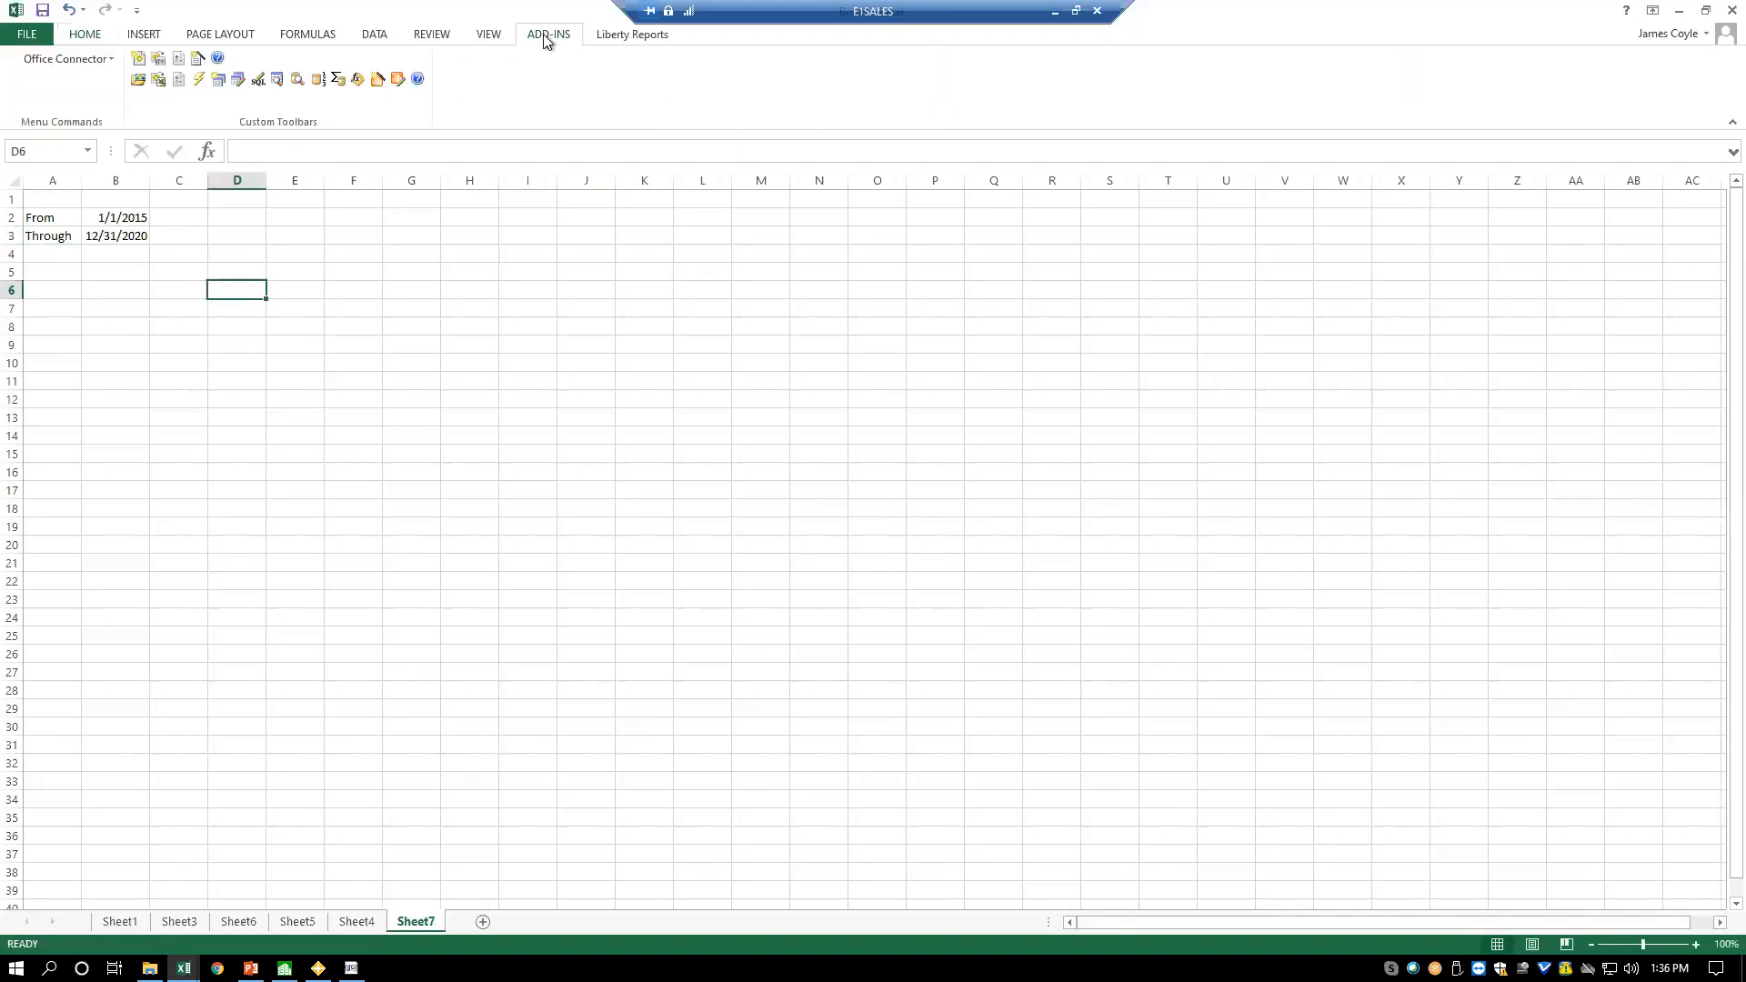
left_click(218, 79)
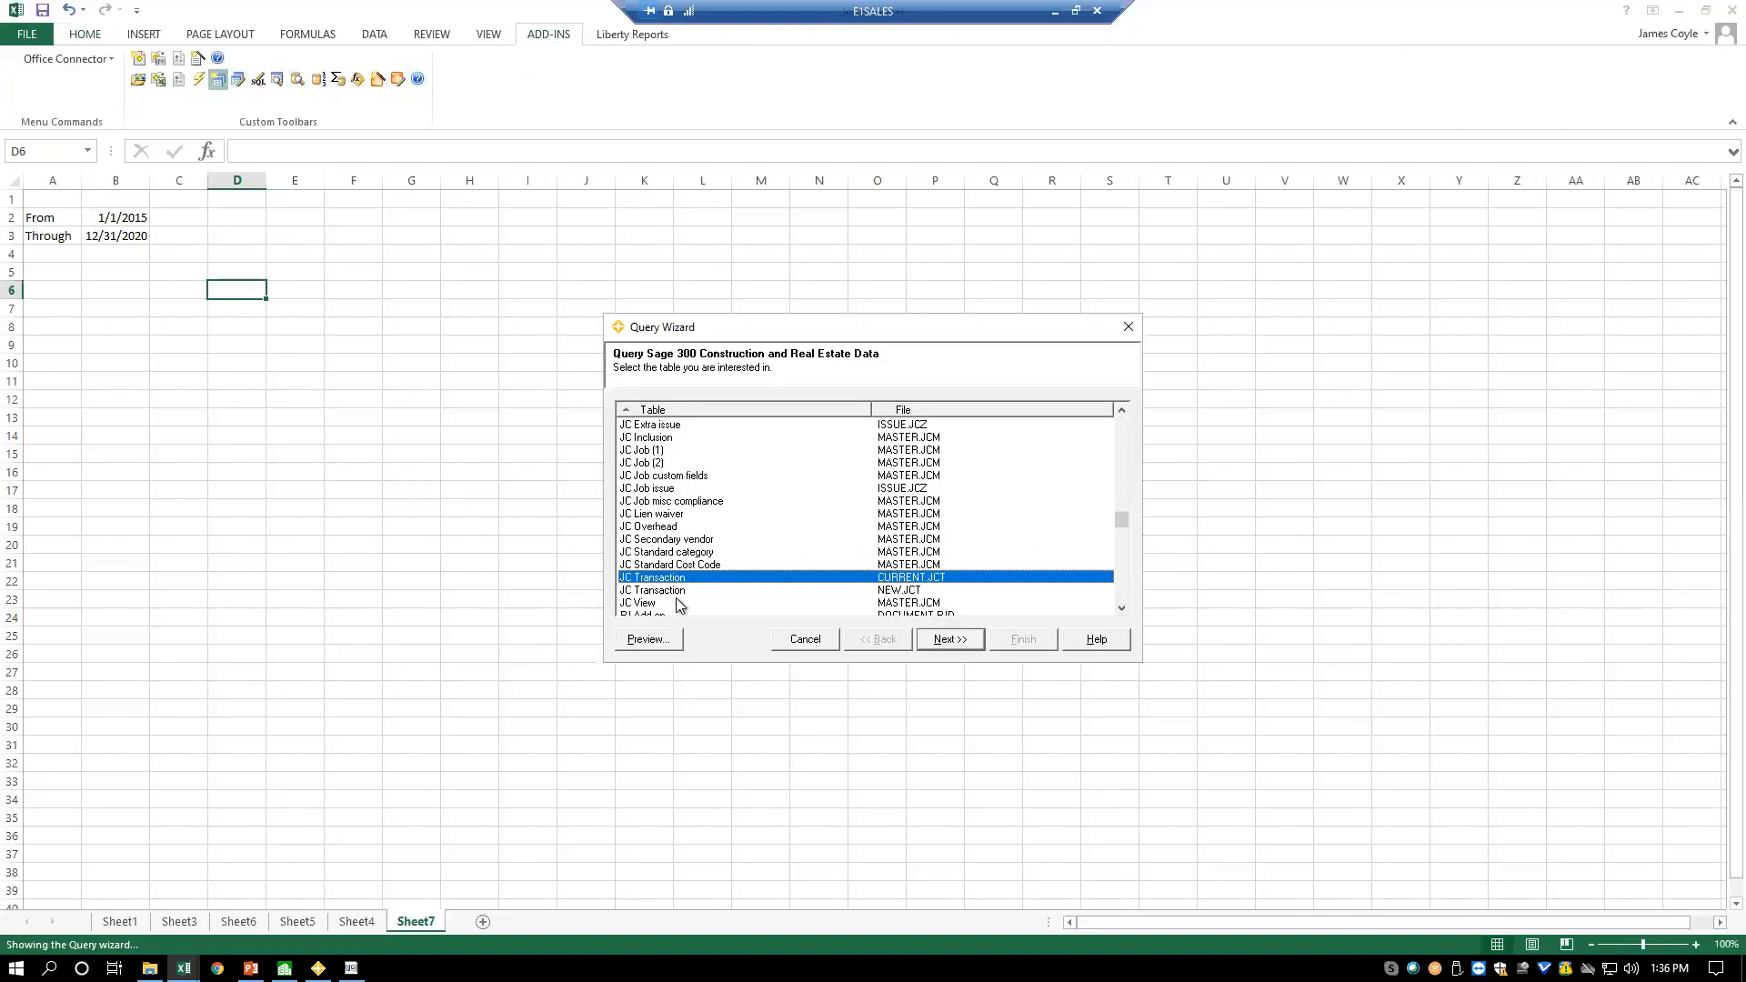
left_click(937, 642)
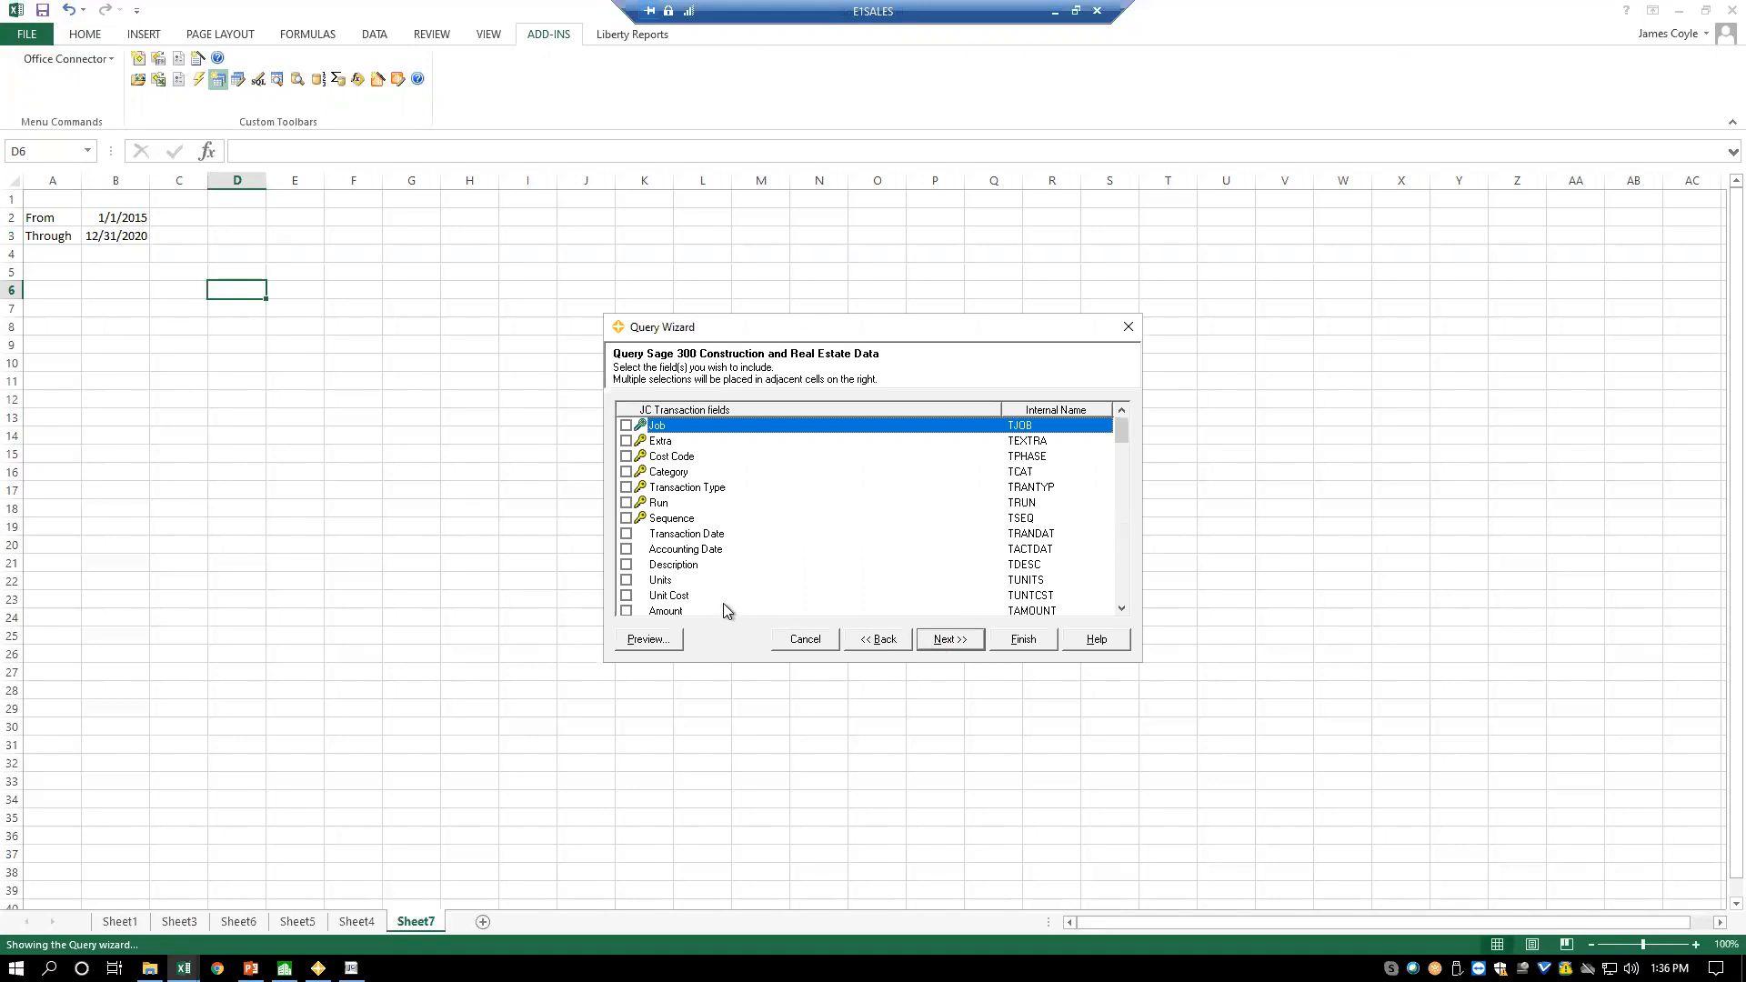
left_click(1121, 586)
left_click(626, 441)
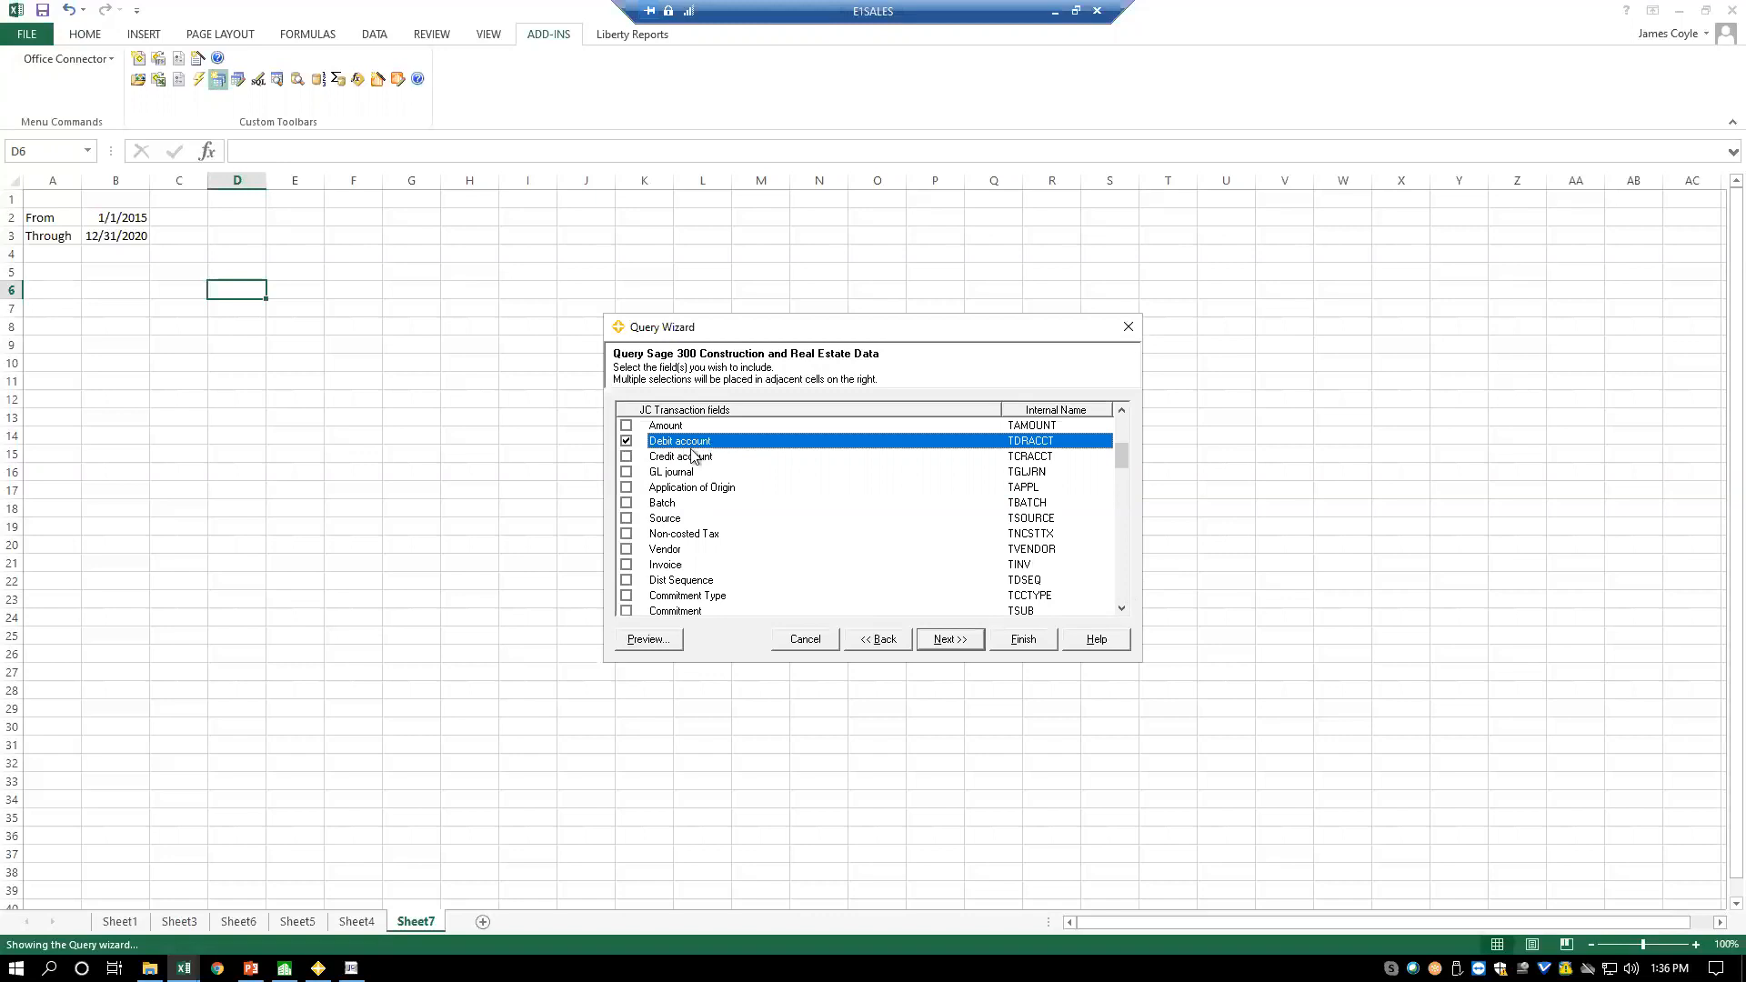
left_click(951, 640)
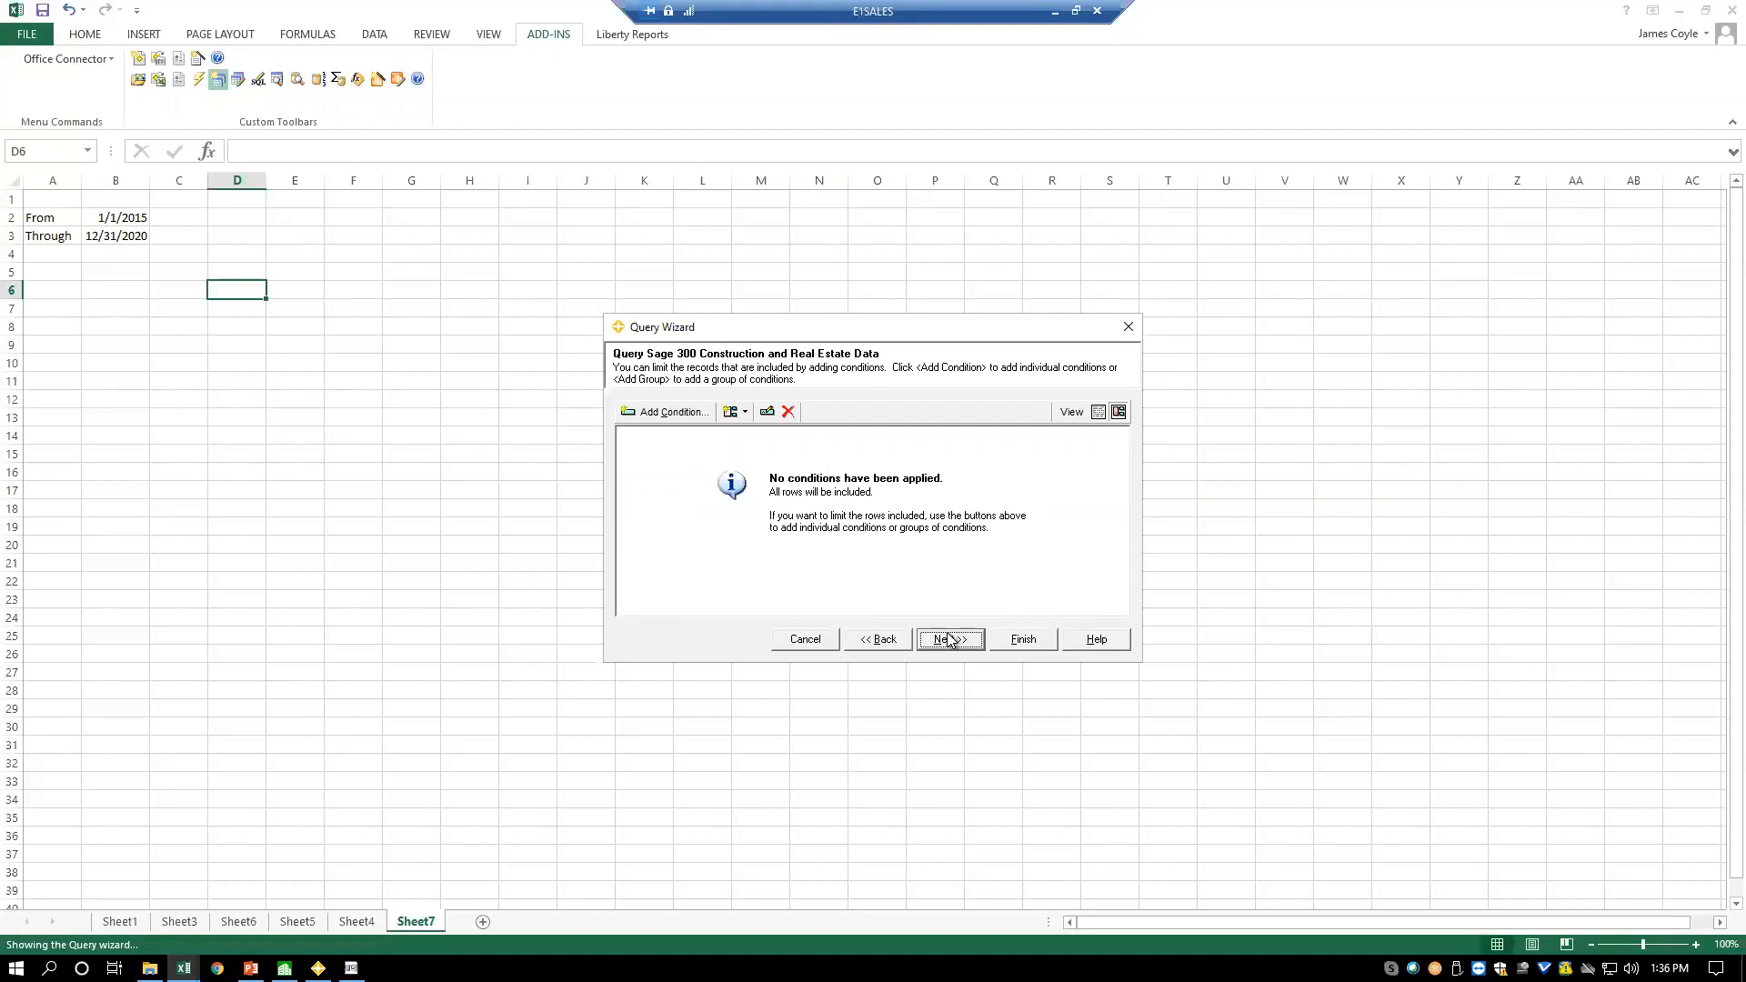
left_click(673, 412)
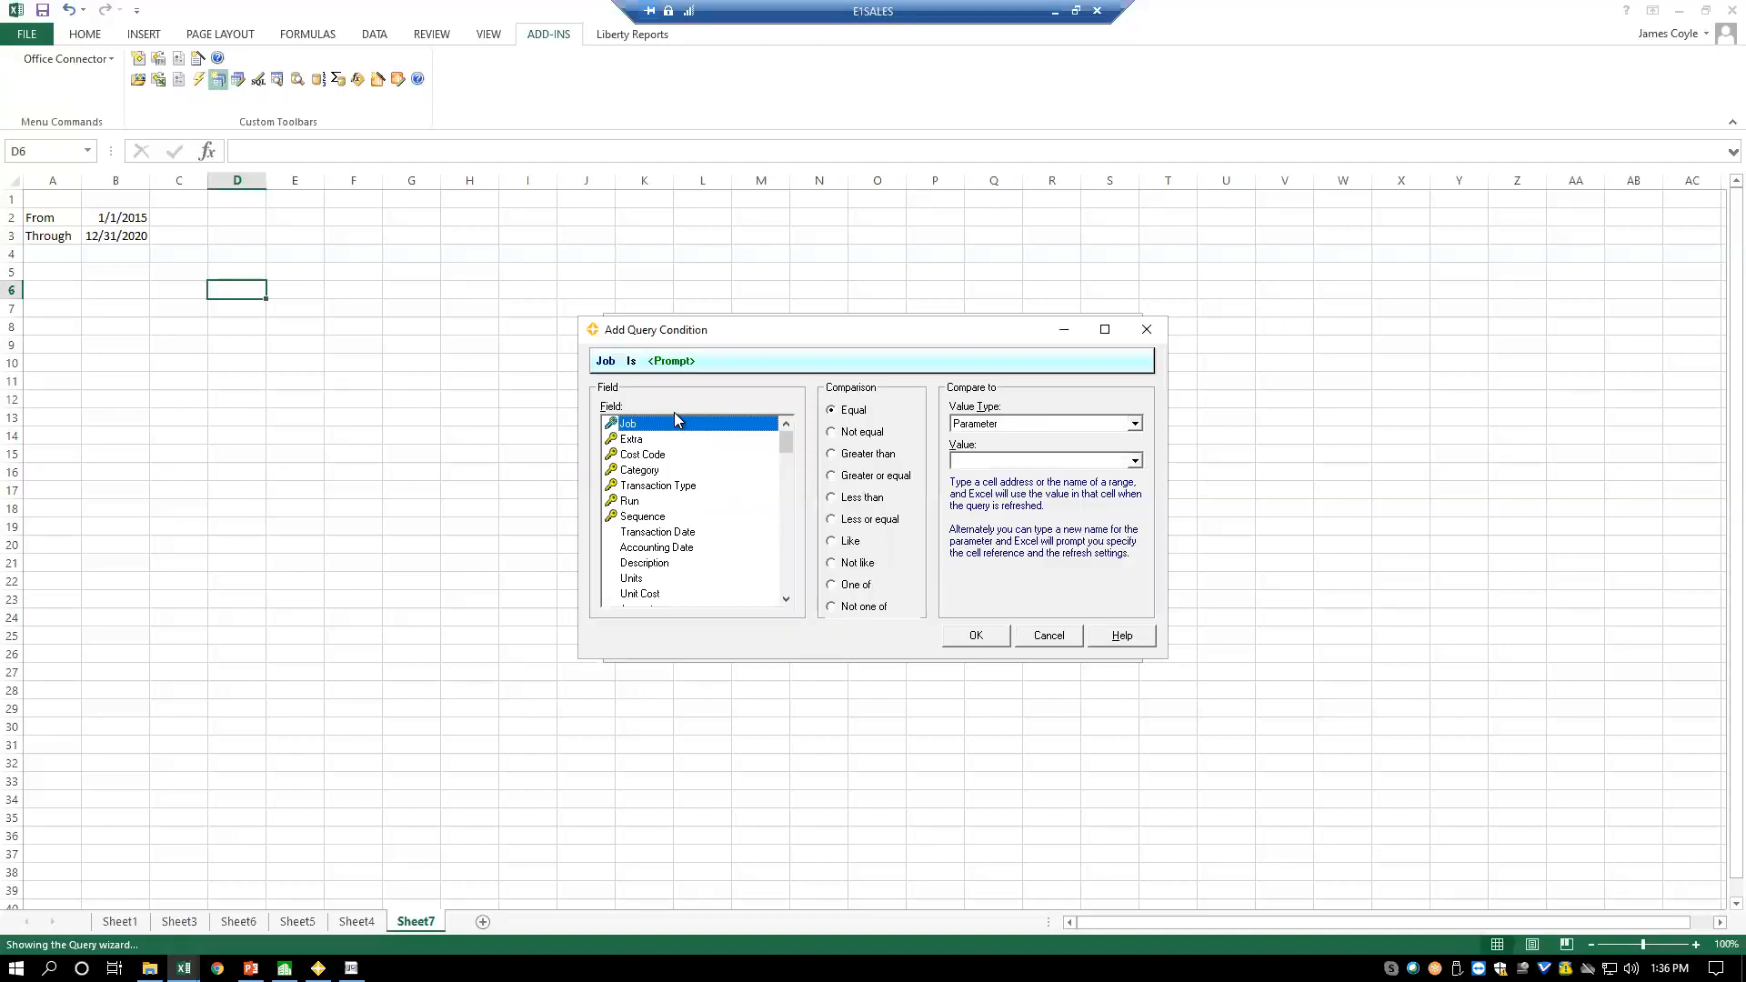
left_click(669, 549)
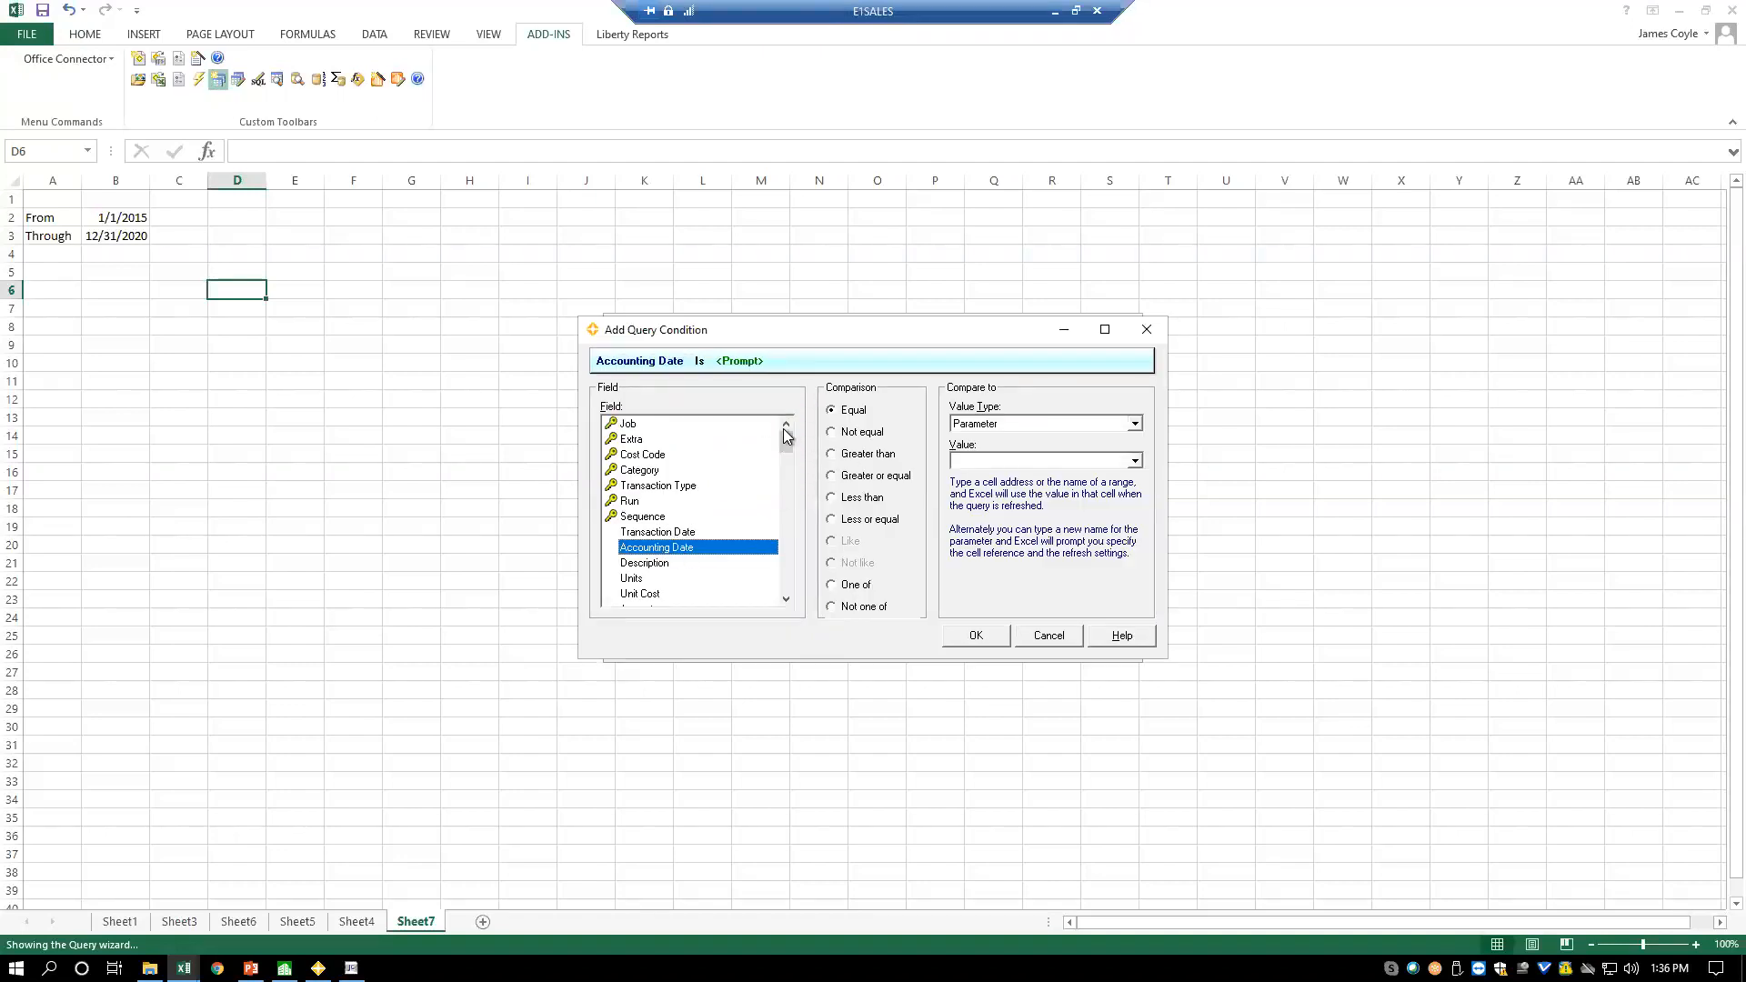
left_click(851, 477)
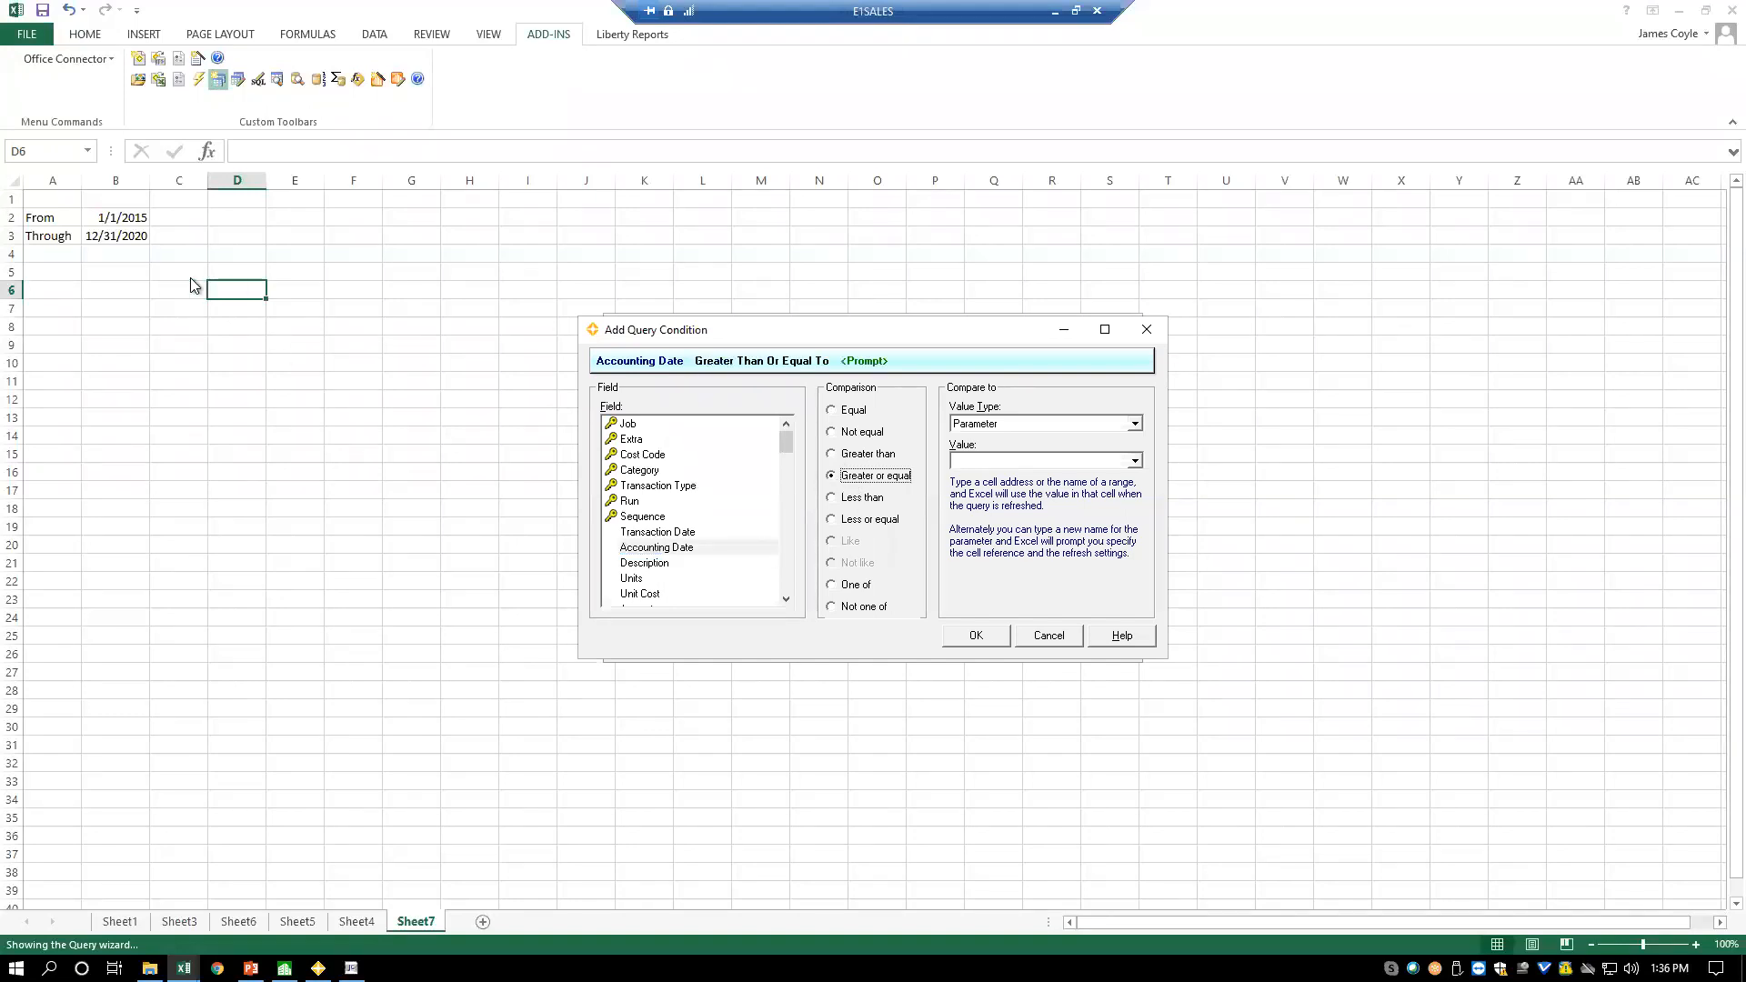
left_click(1037, 636)
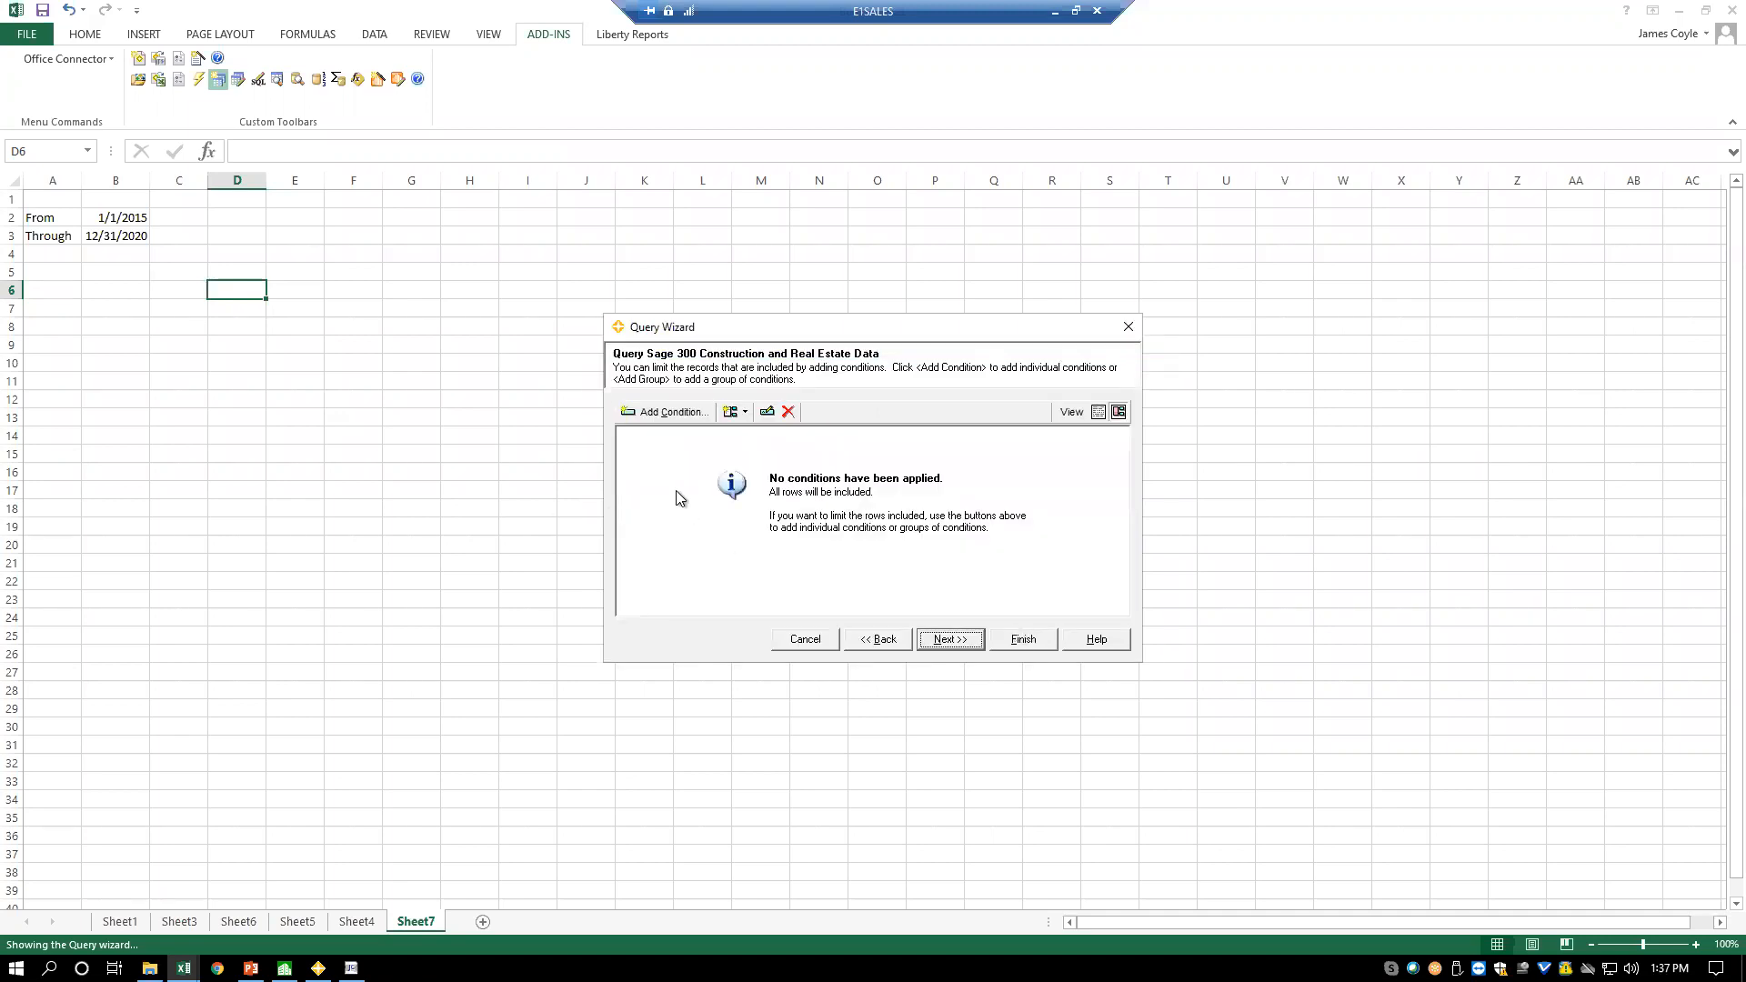
- Add a query condition that the Debit account is not equal to a blank literal value
left_click(664, 412)
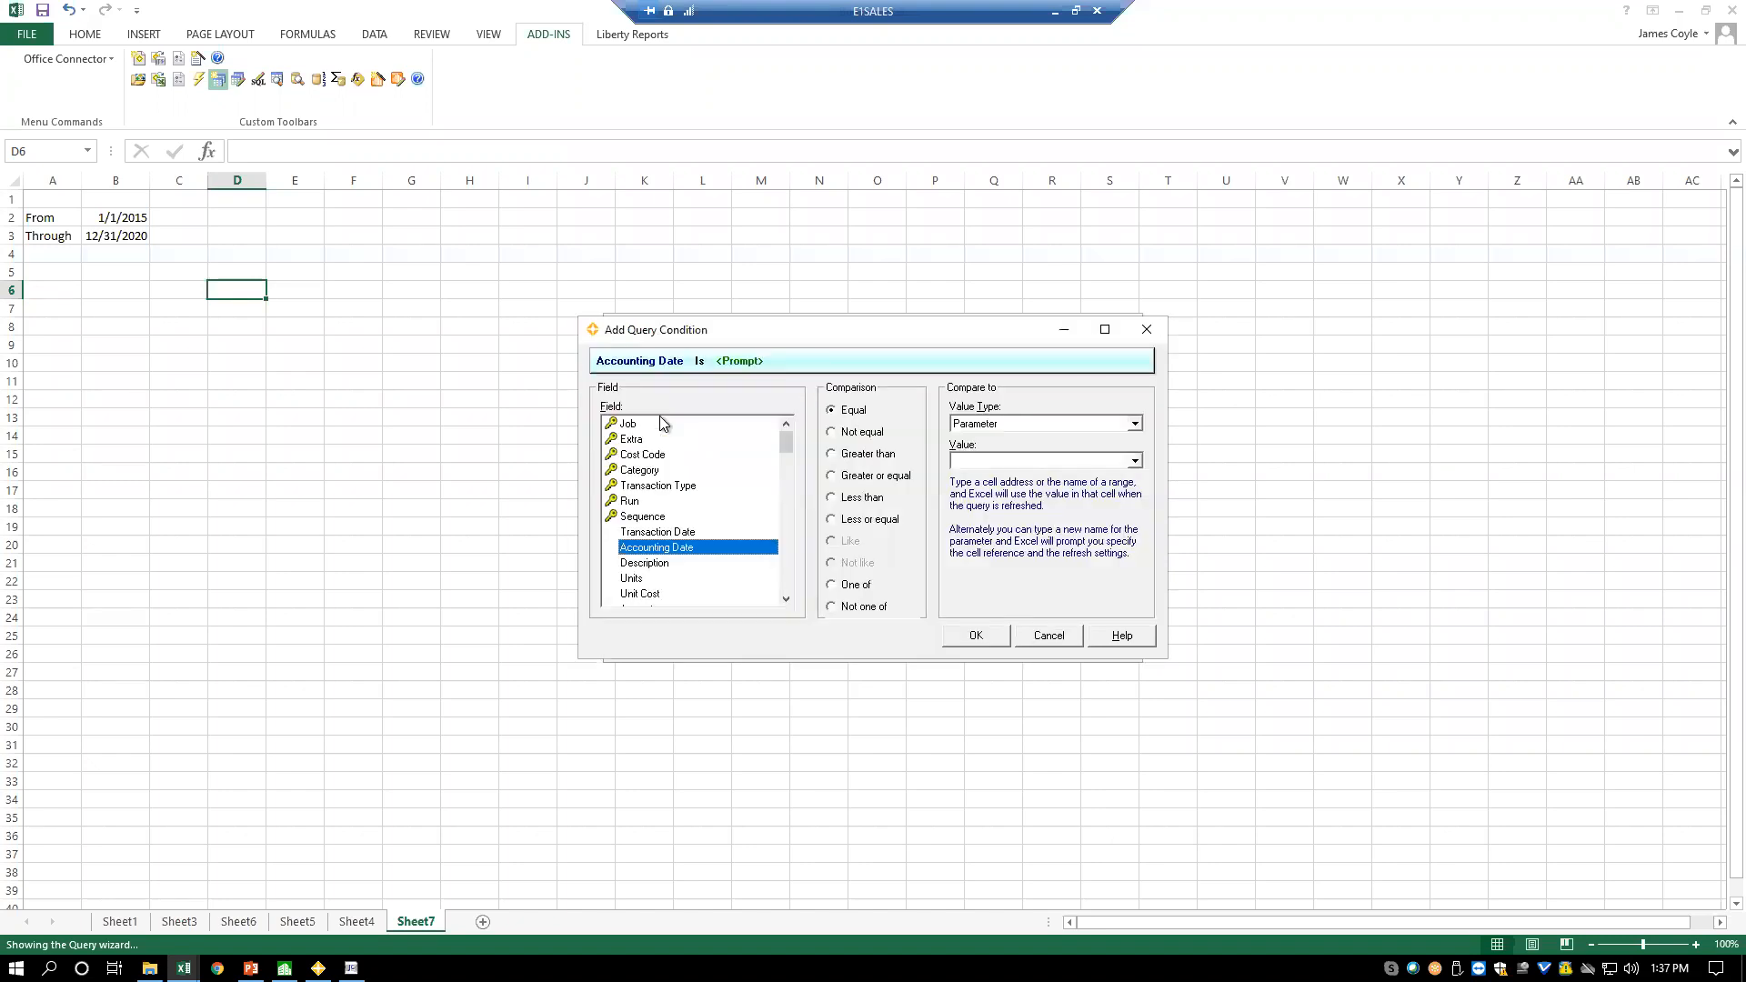
left_click(782, 571)
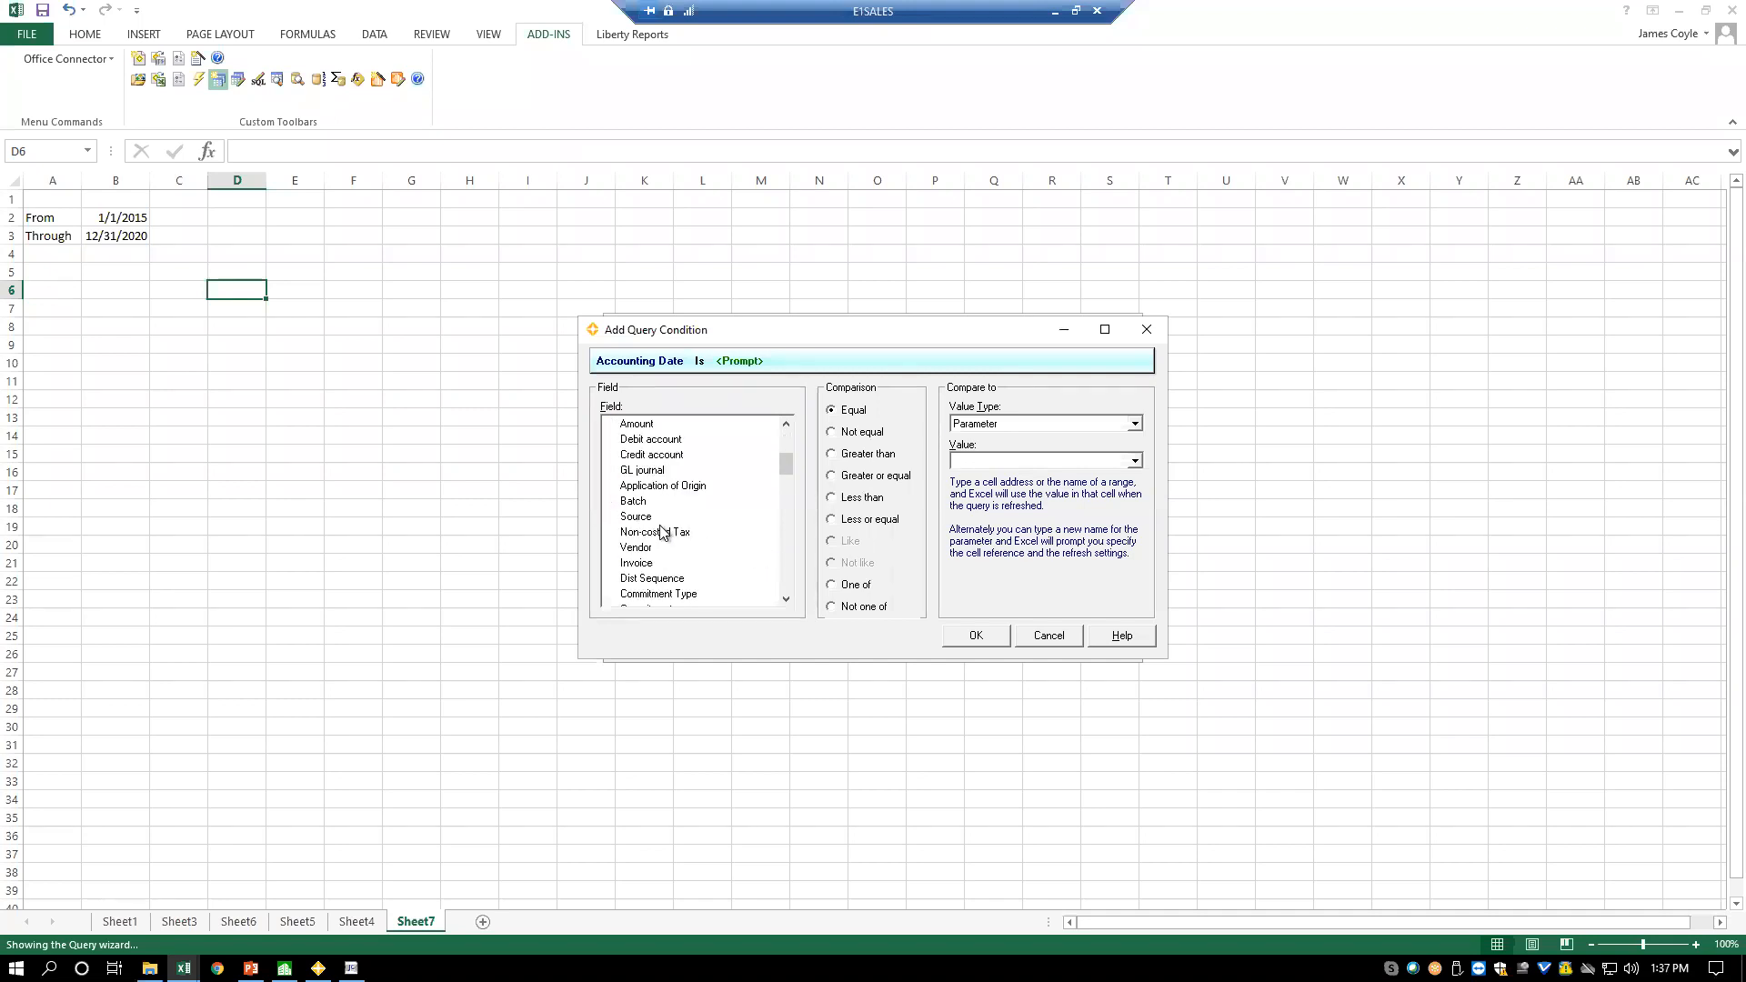
left_click(646, 439)
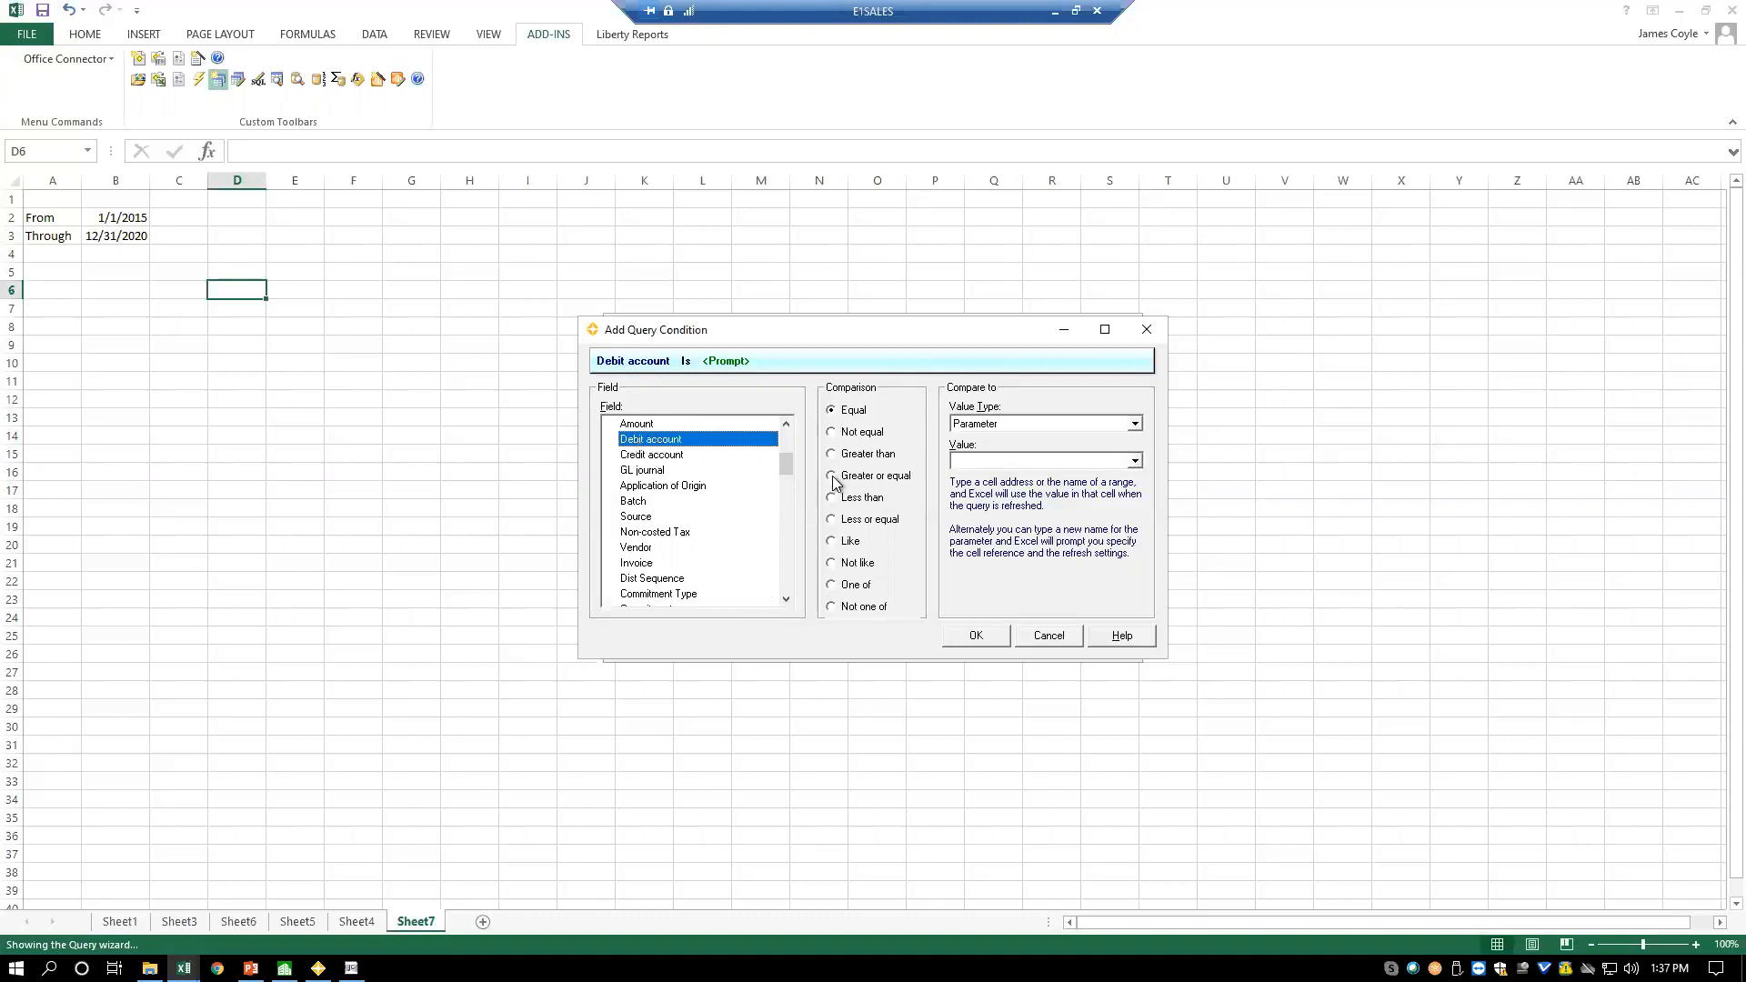
left_click(861, 434)
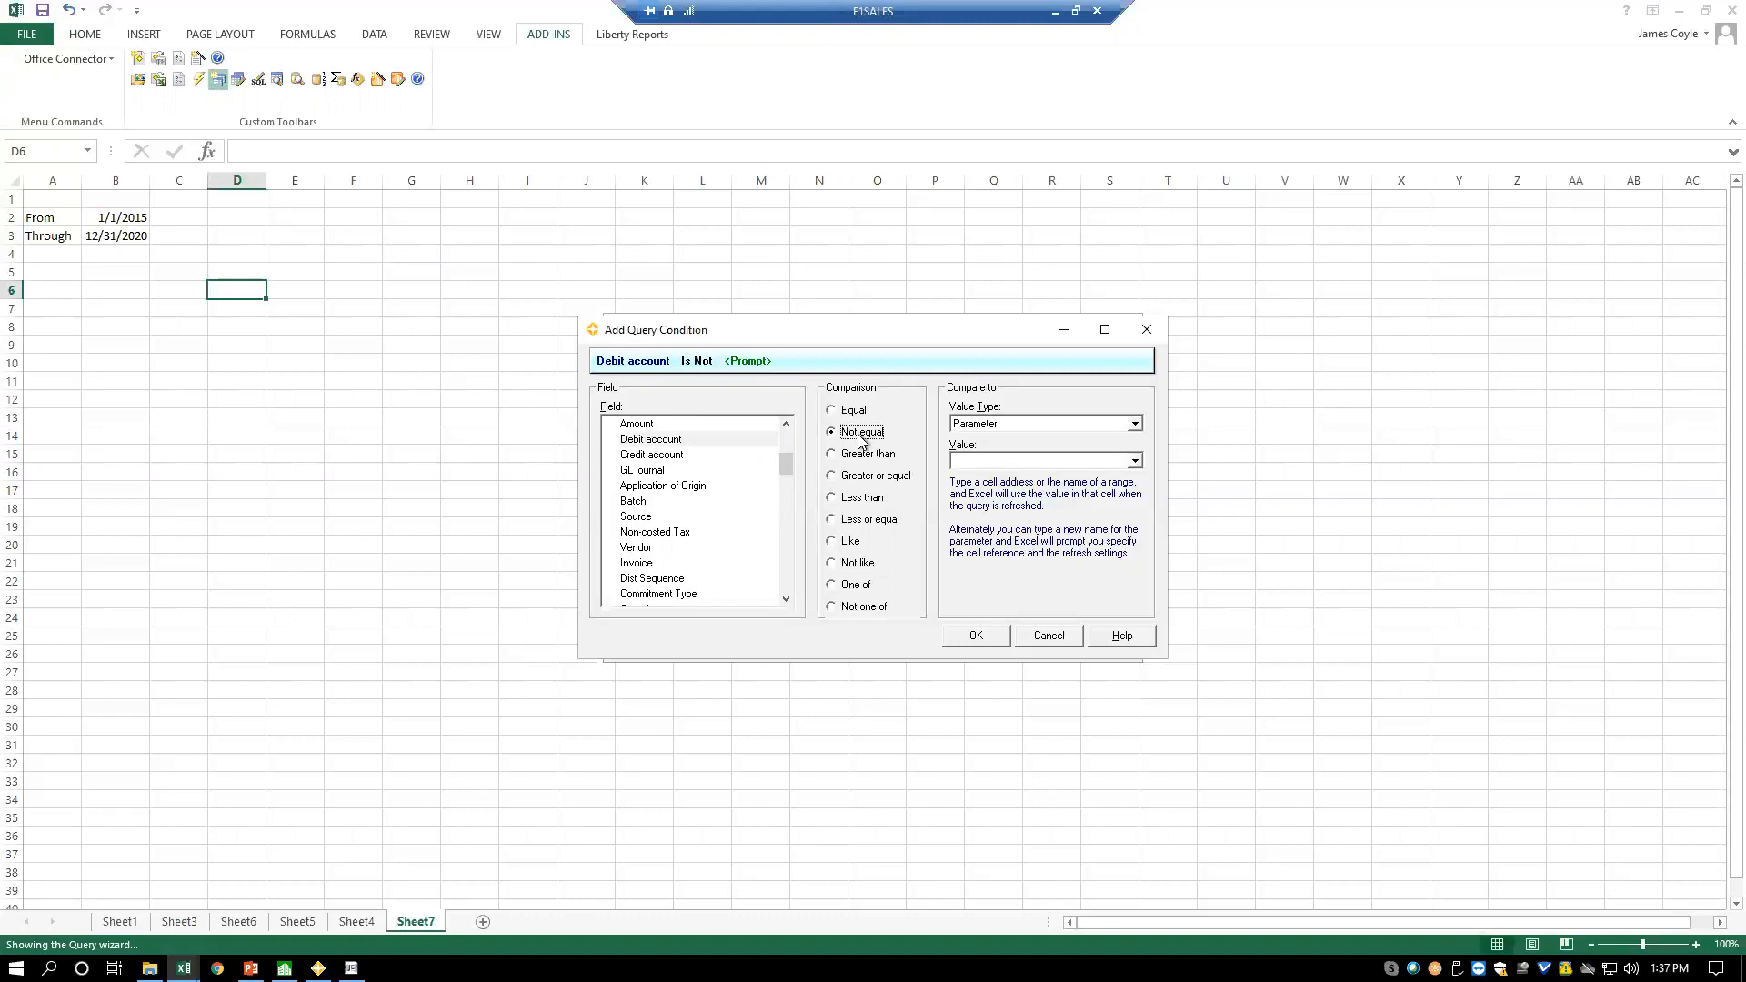
left_click(1135, 425)
left_click(1046, 445)
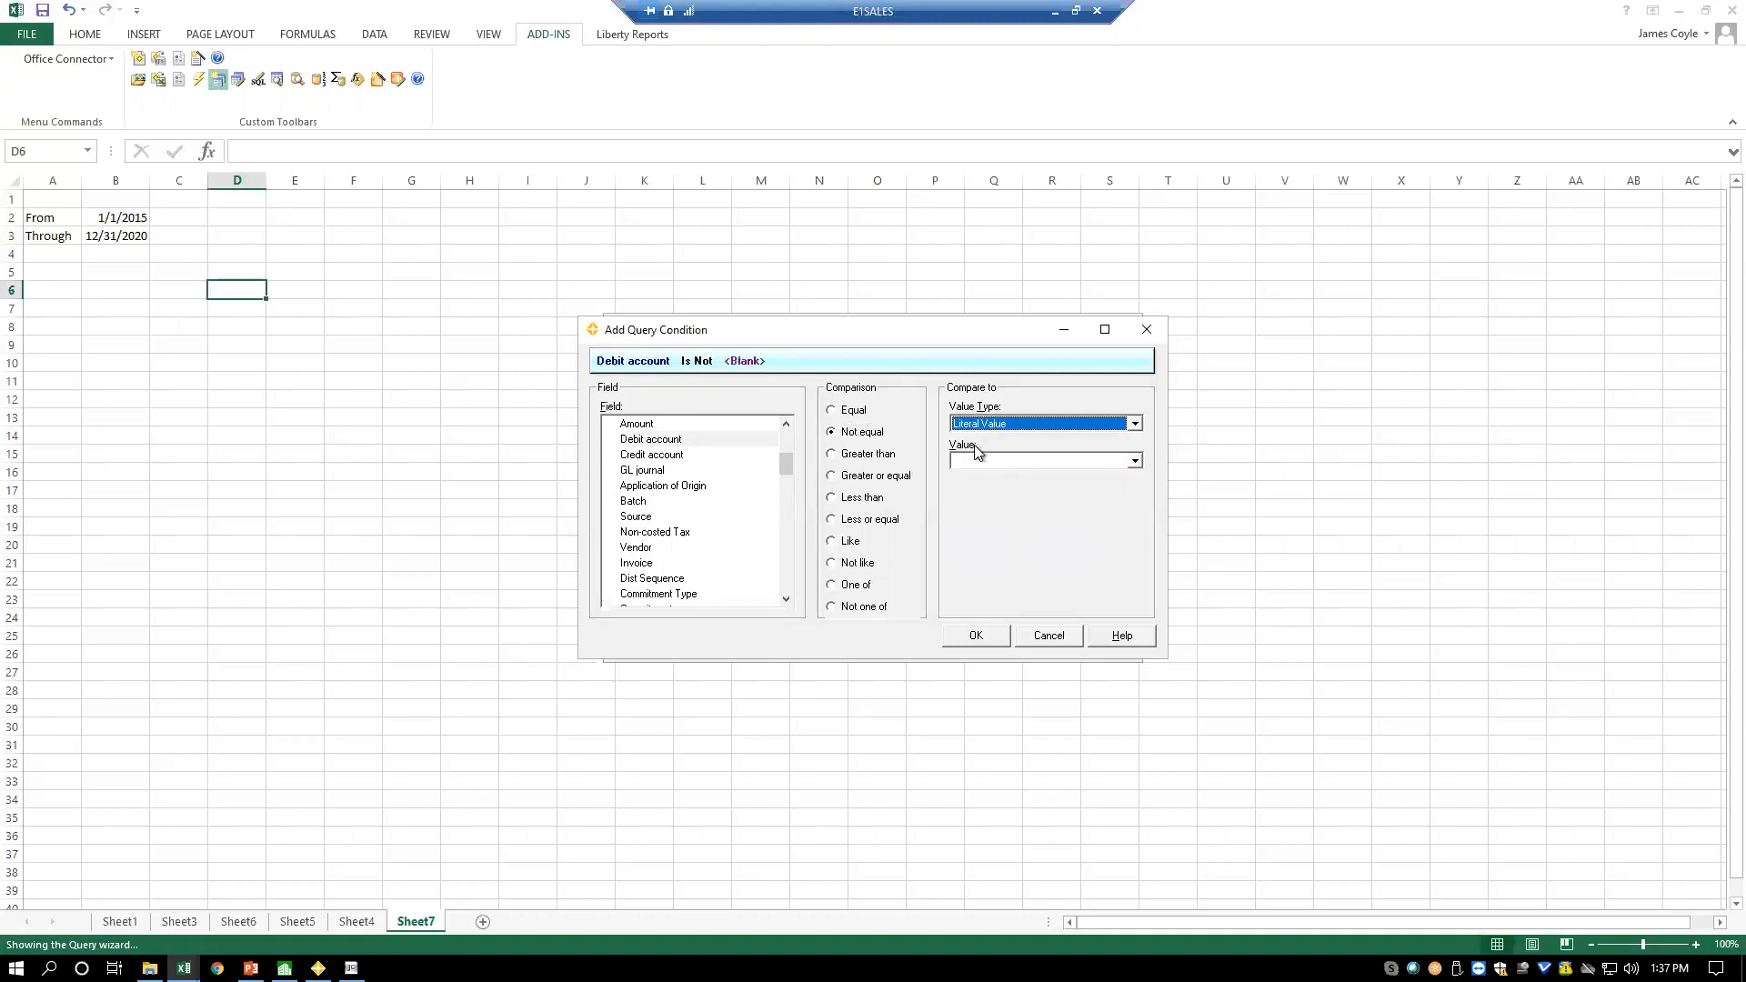
left_click(982, 459)
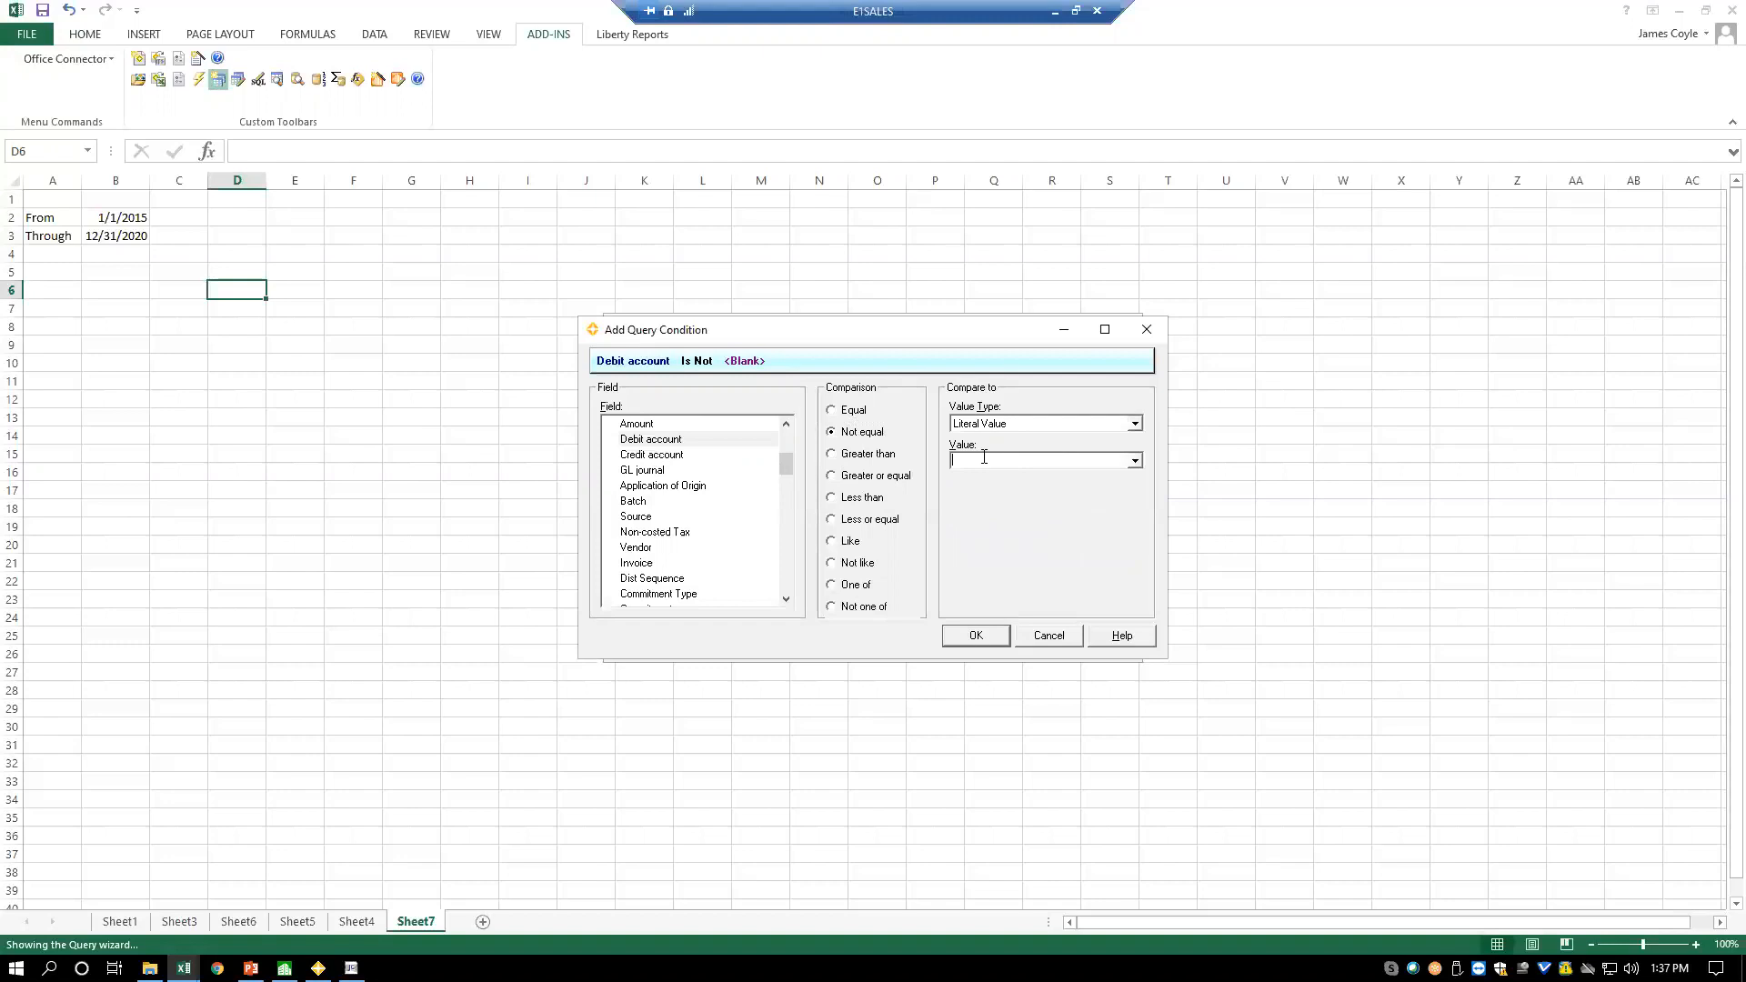
left_click(973, 636)
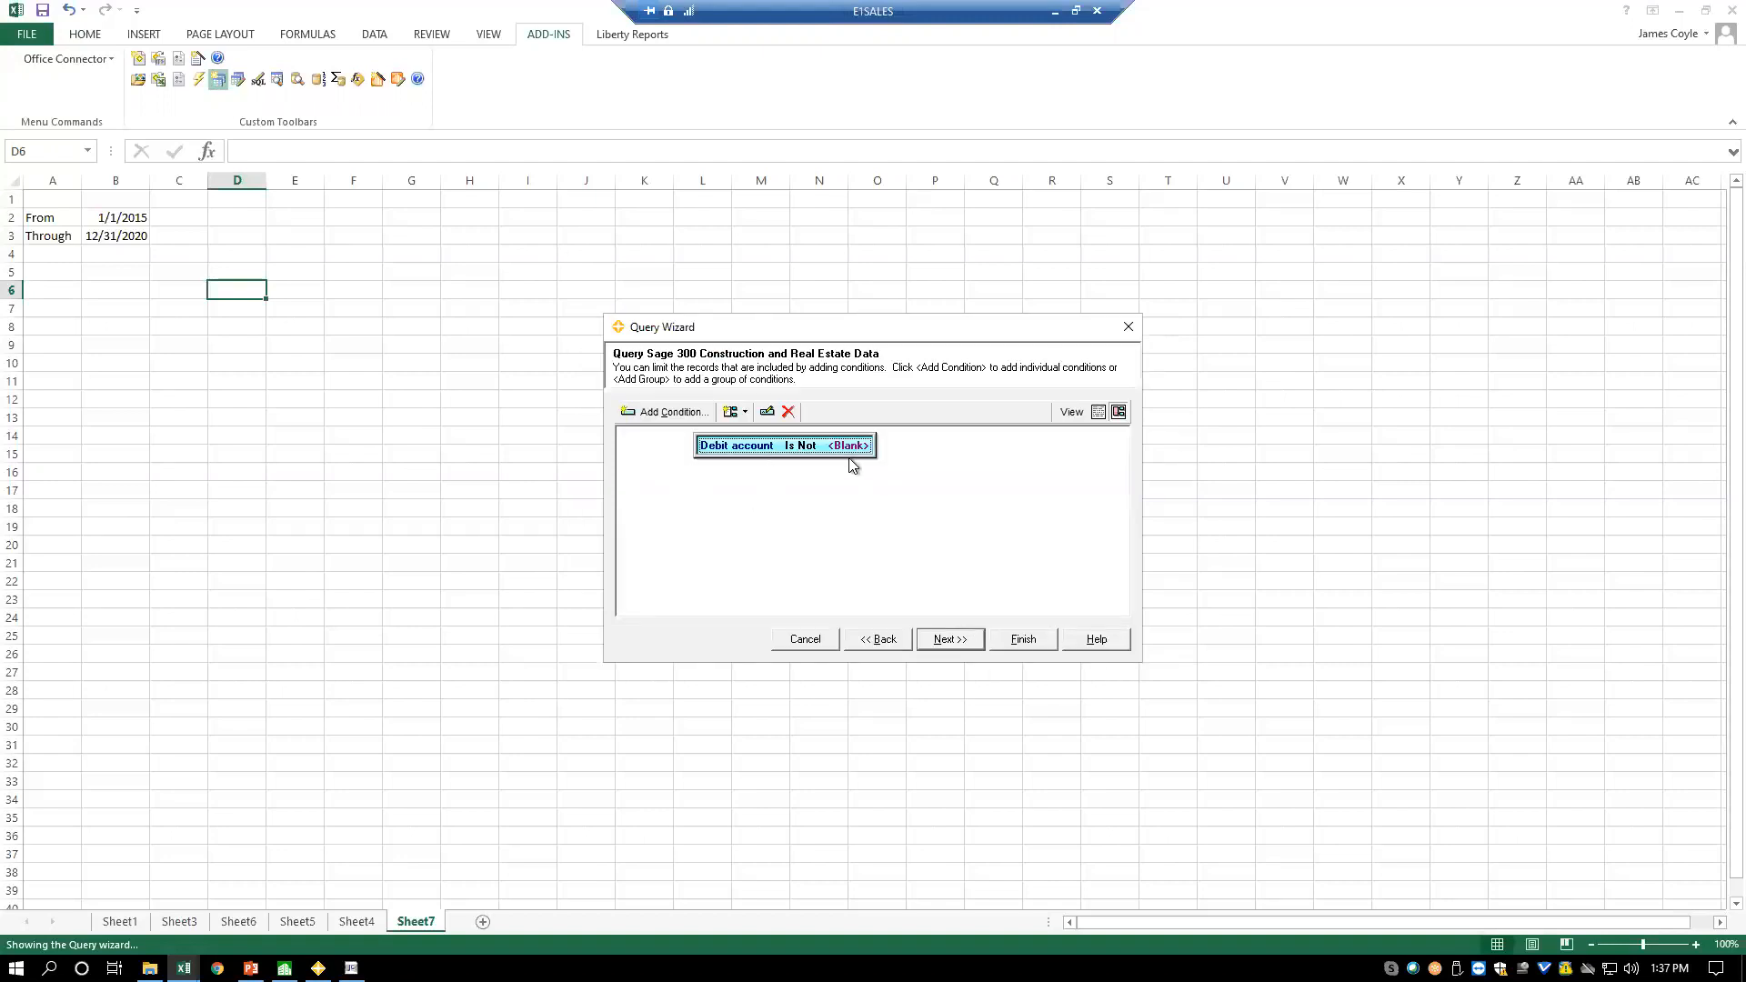
- Exclude duplicate rows, change the ending of the query name to UniqDebitAc, and insert the query as a refreshable table
left_click(948, 638)
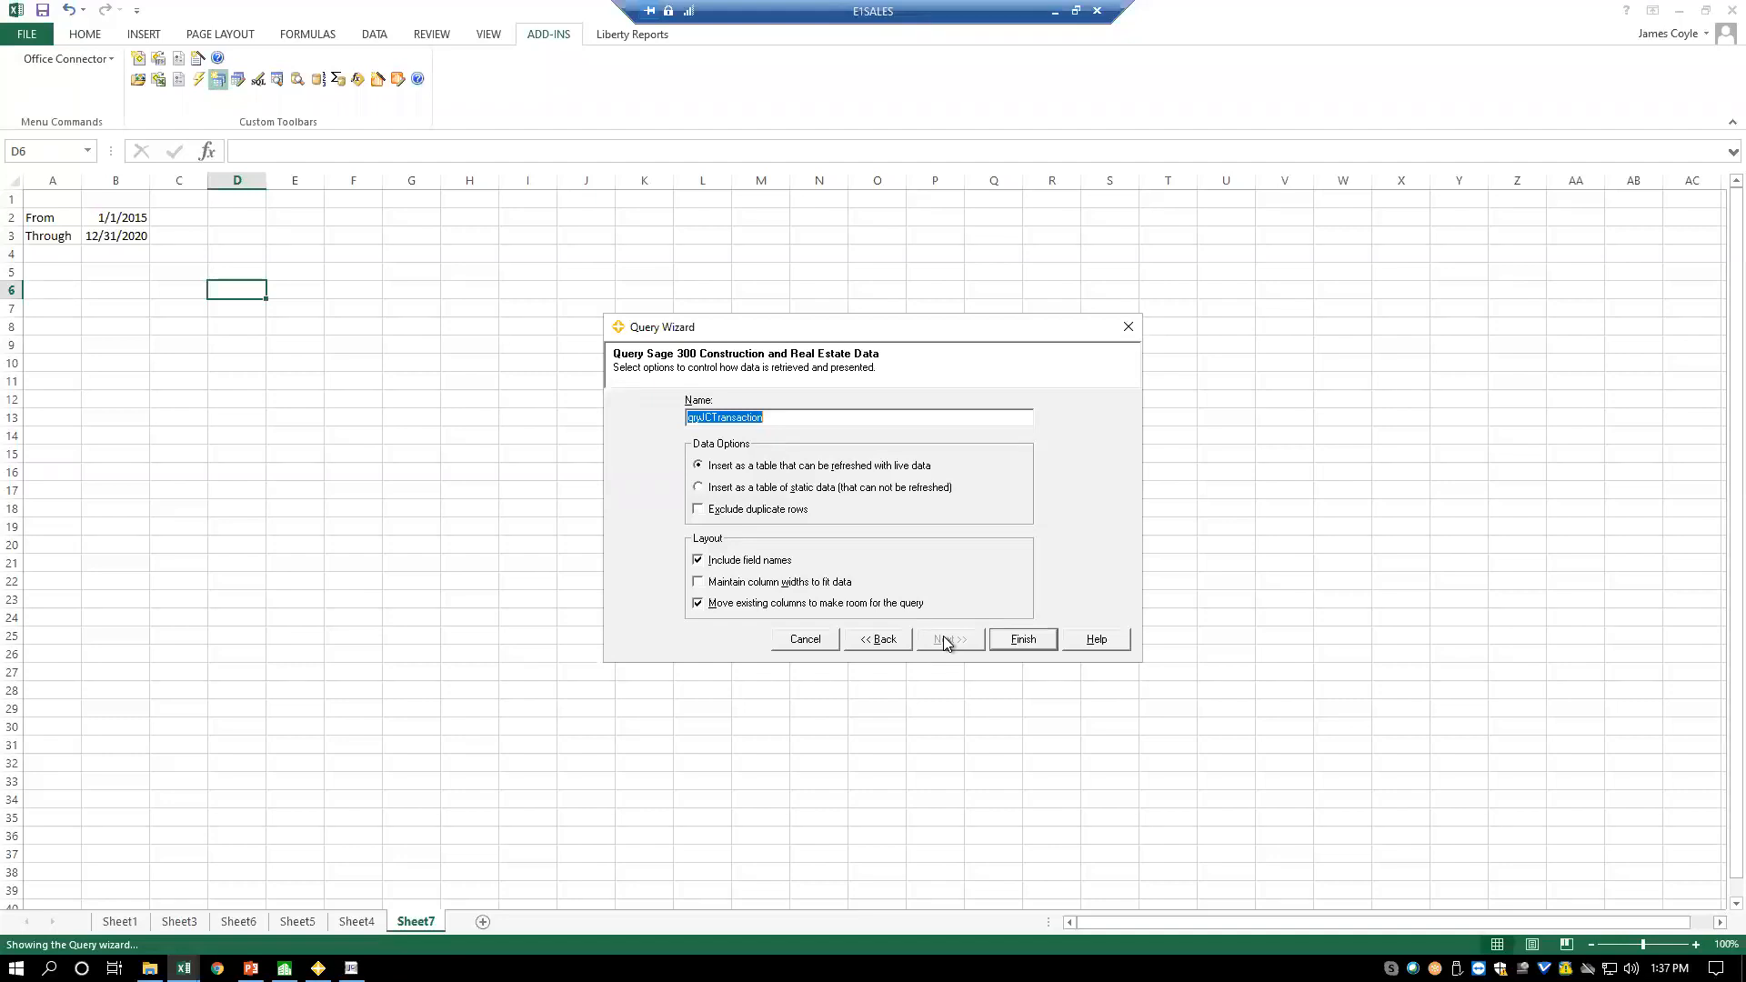
left_click(701, 511)
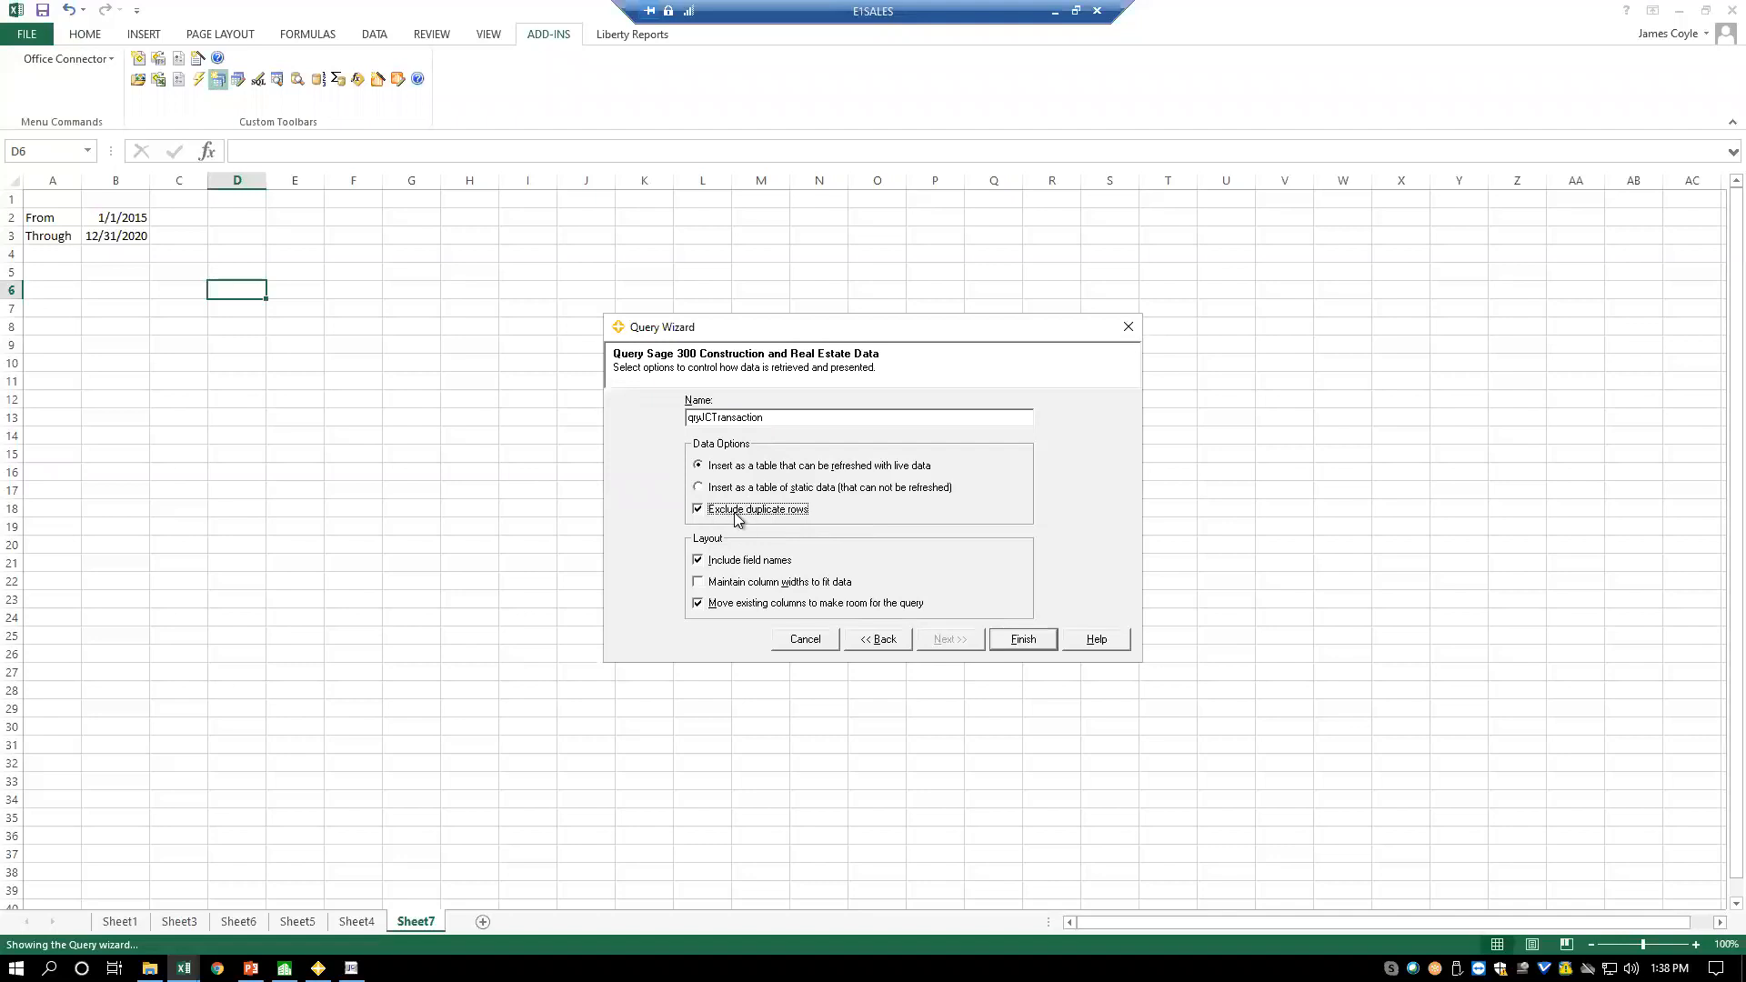
left_click(778, 421)
key("BackSpace")
key("BackSpace")
key("BackSpace")
key("BackSpace")
key("BackSpace")
type("UniqDebitAc")
left_click(1028, 640)
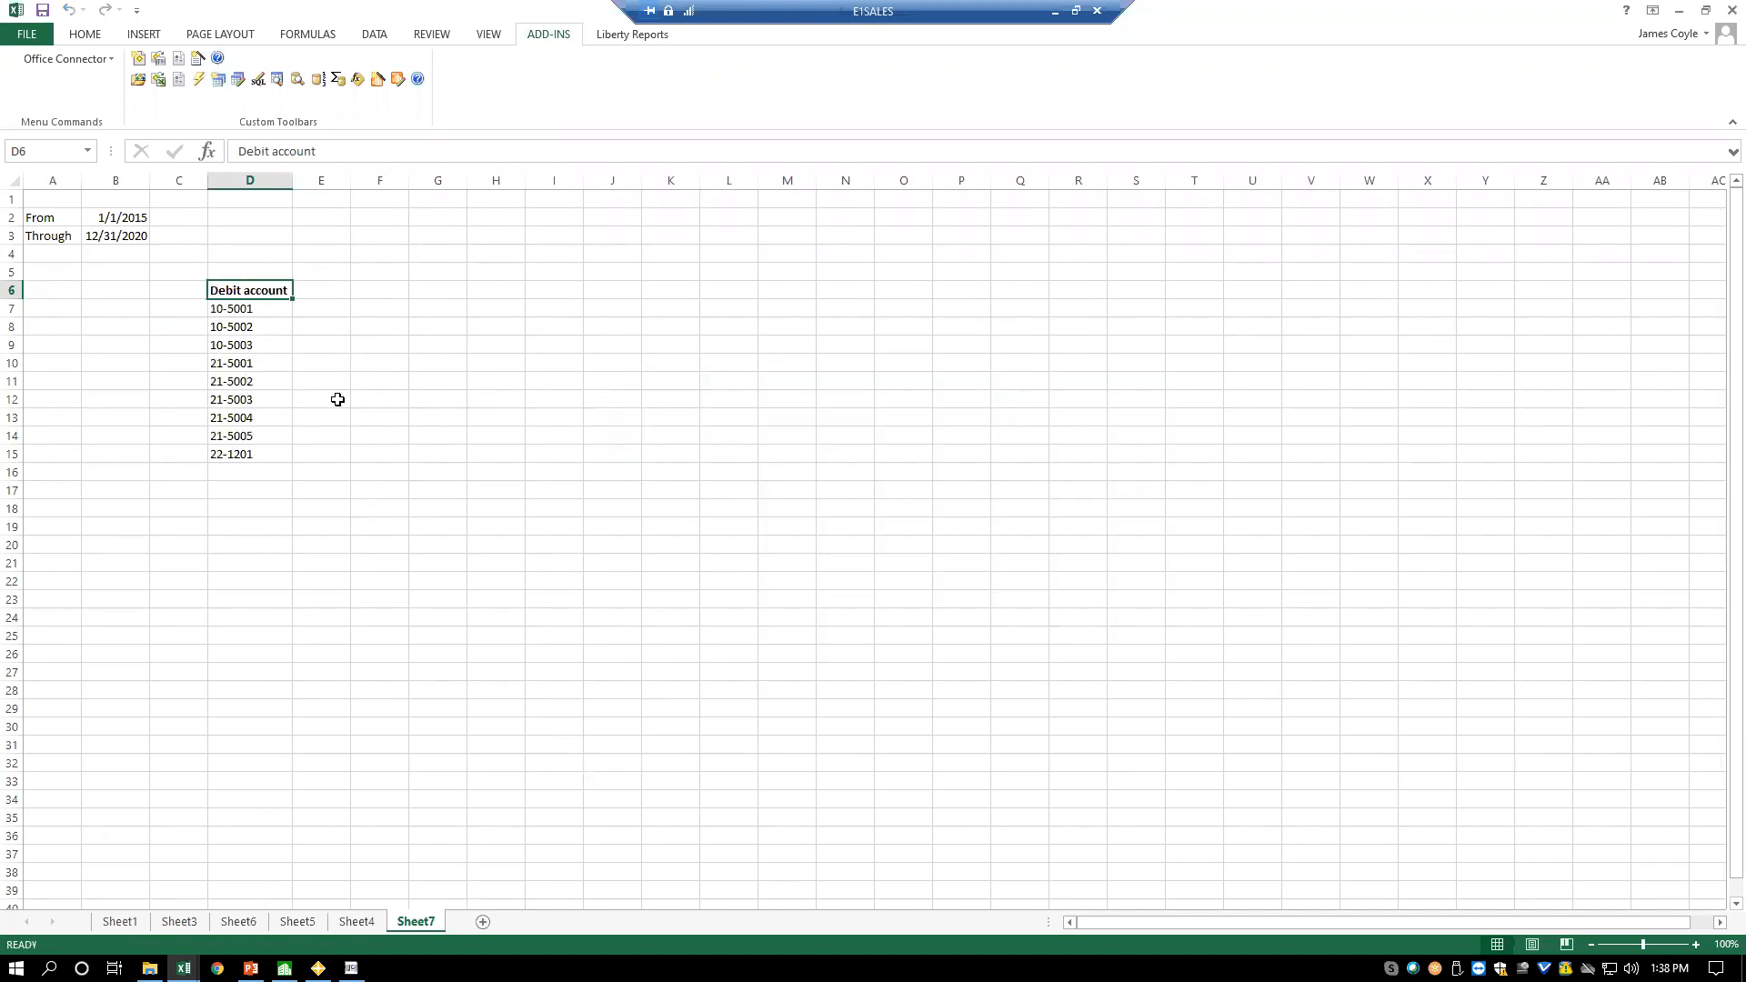
- Insert an Office Connector lookup in E7 on the GL Account table, keyed on $D7, returning Account Title and Current Balance
left_click(316, 291)
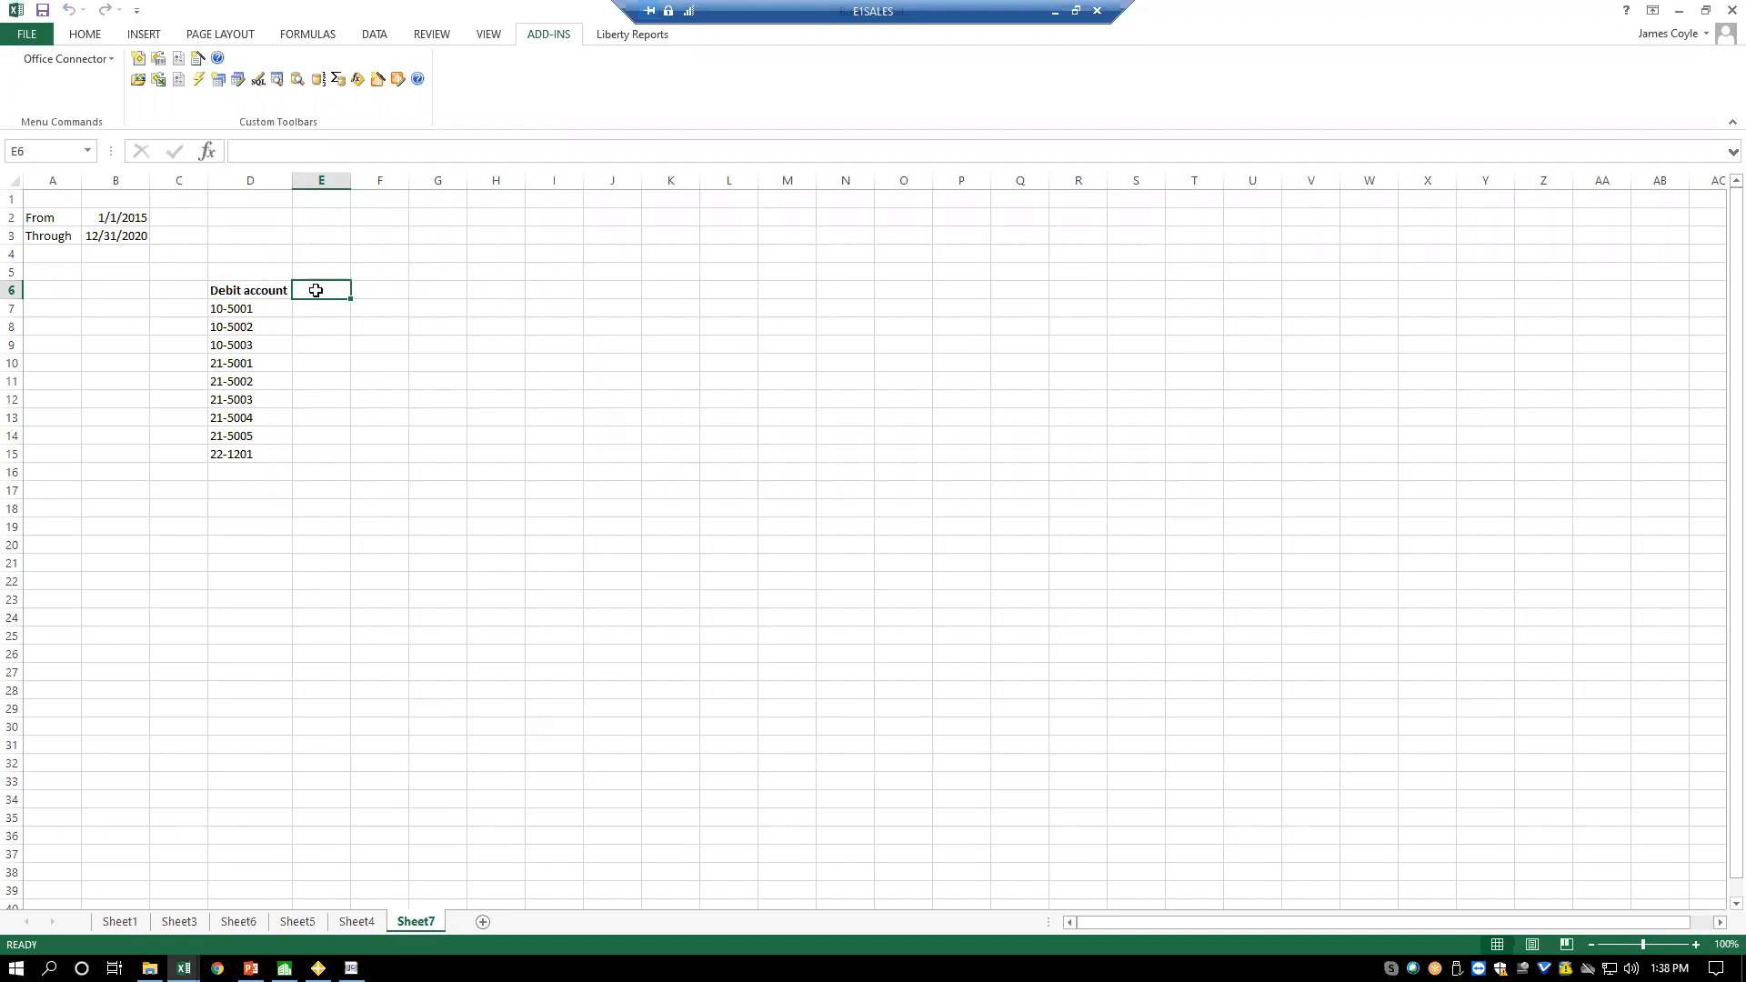
left_click(315, 310)
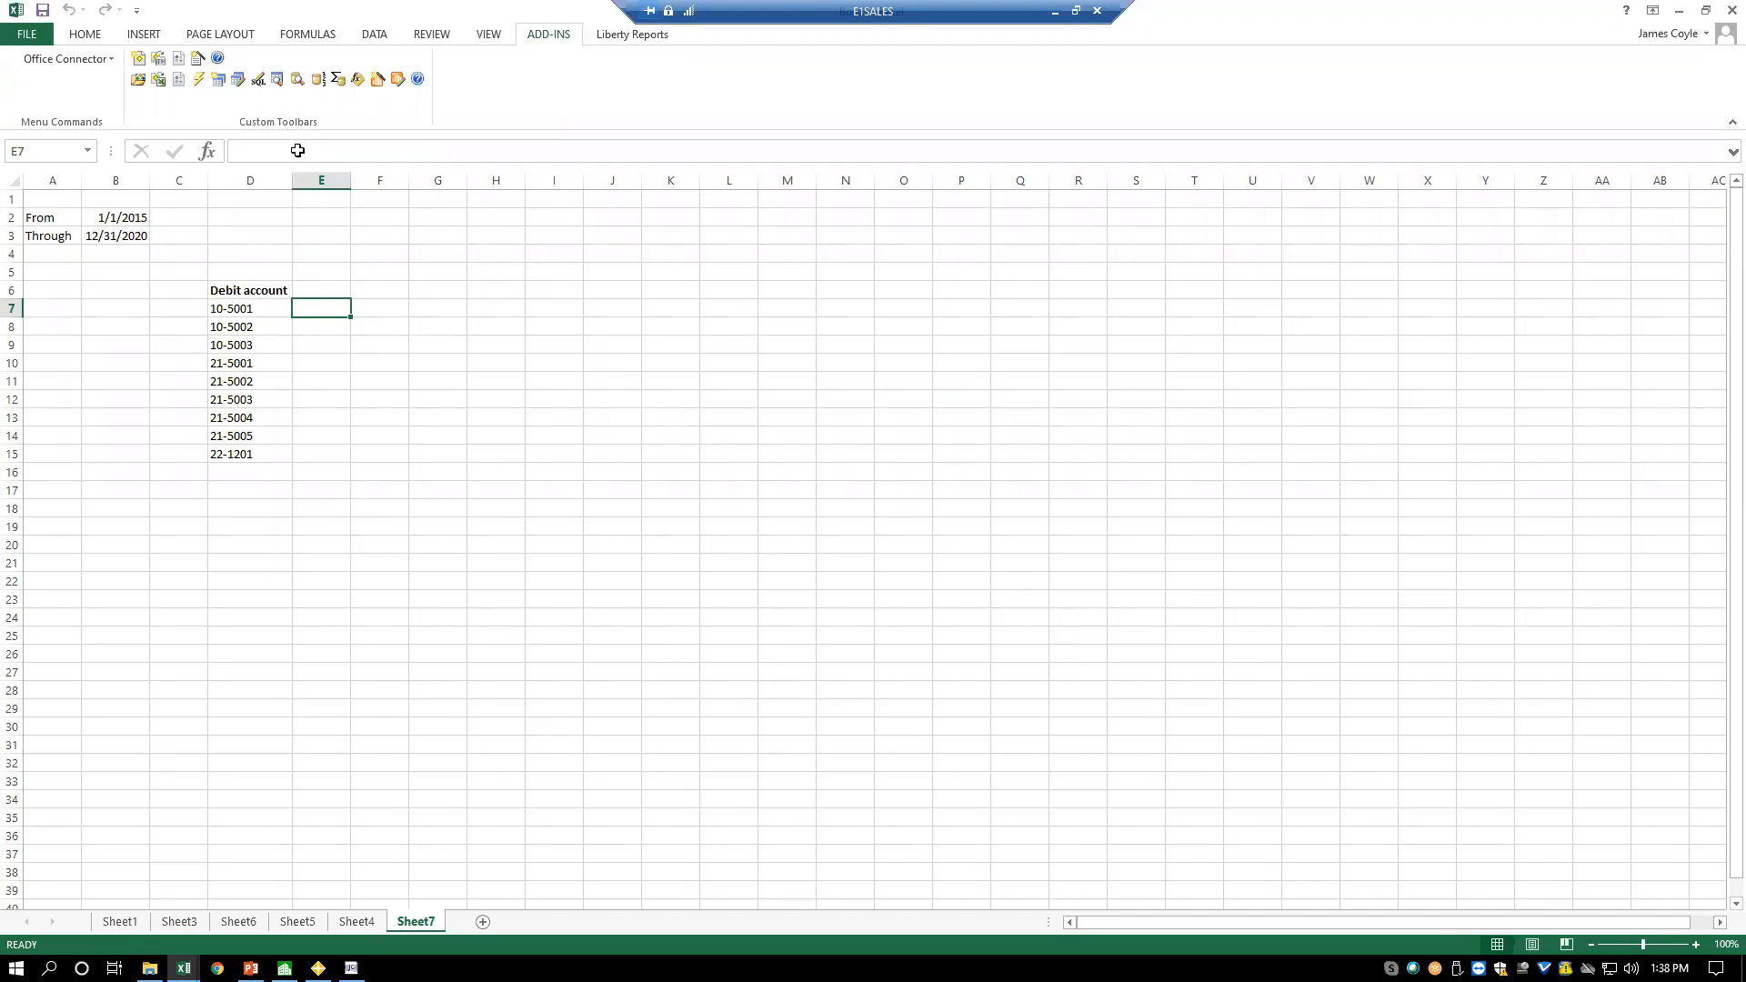
left_click(277, 82)
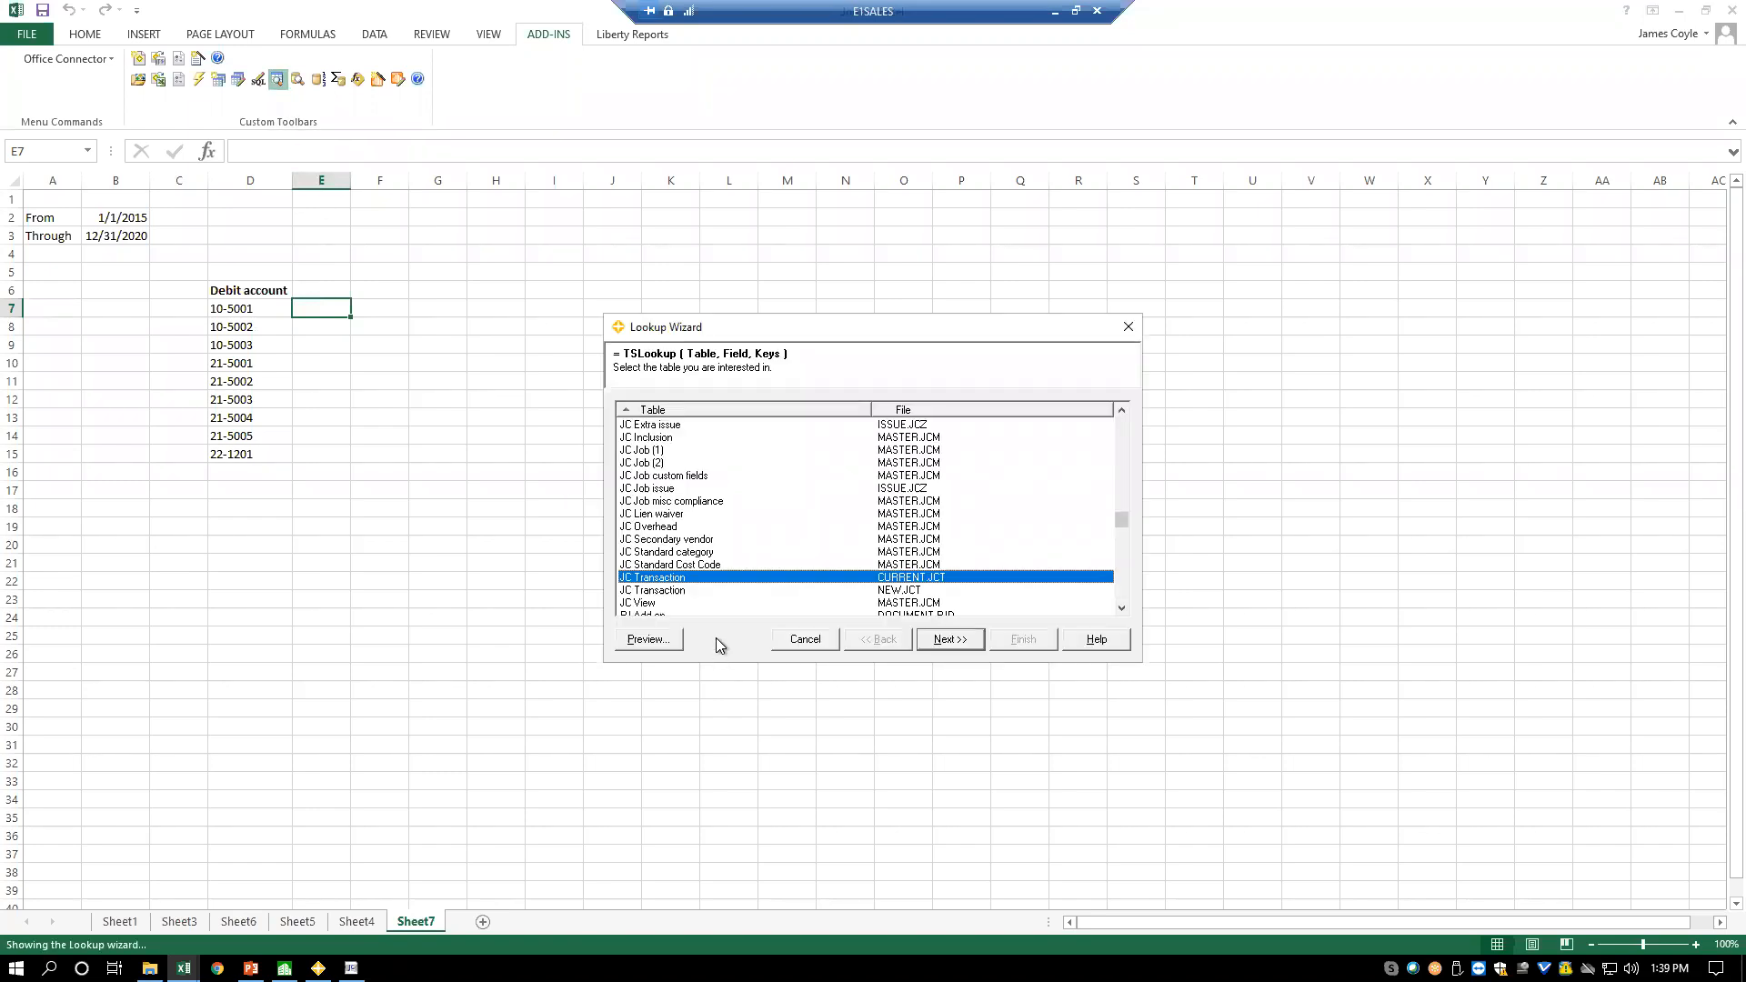
key("g")
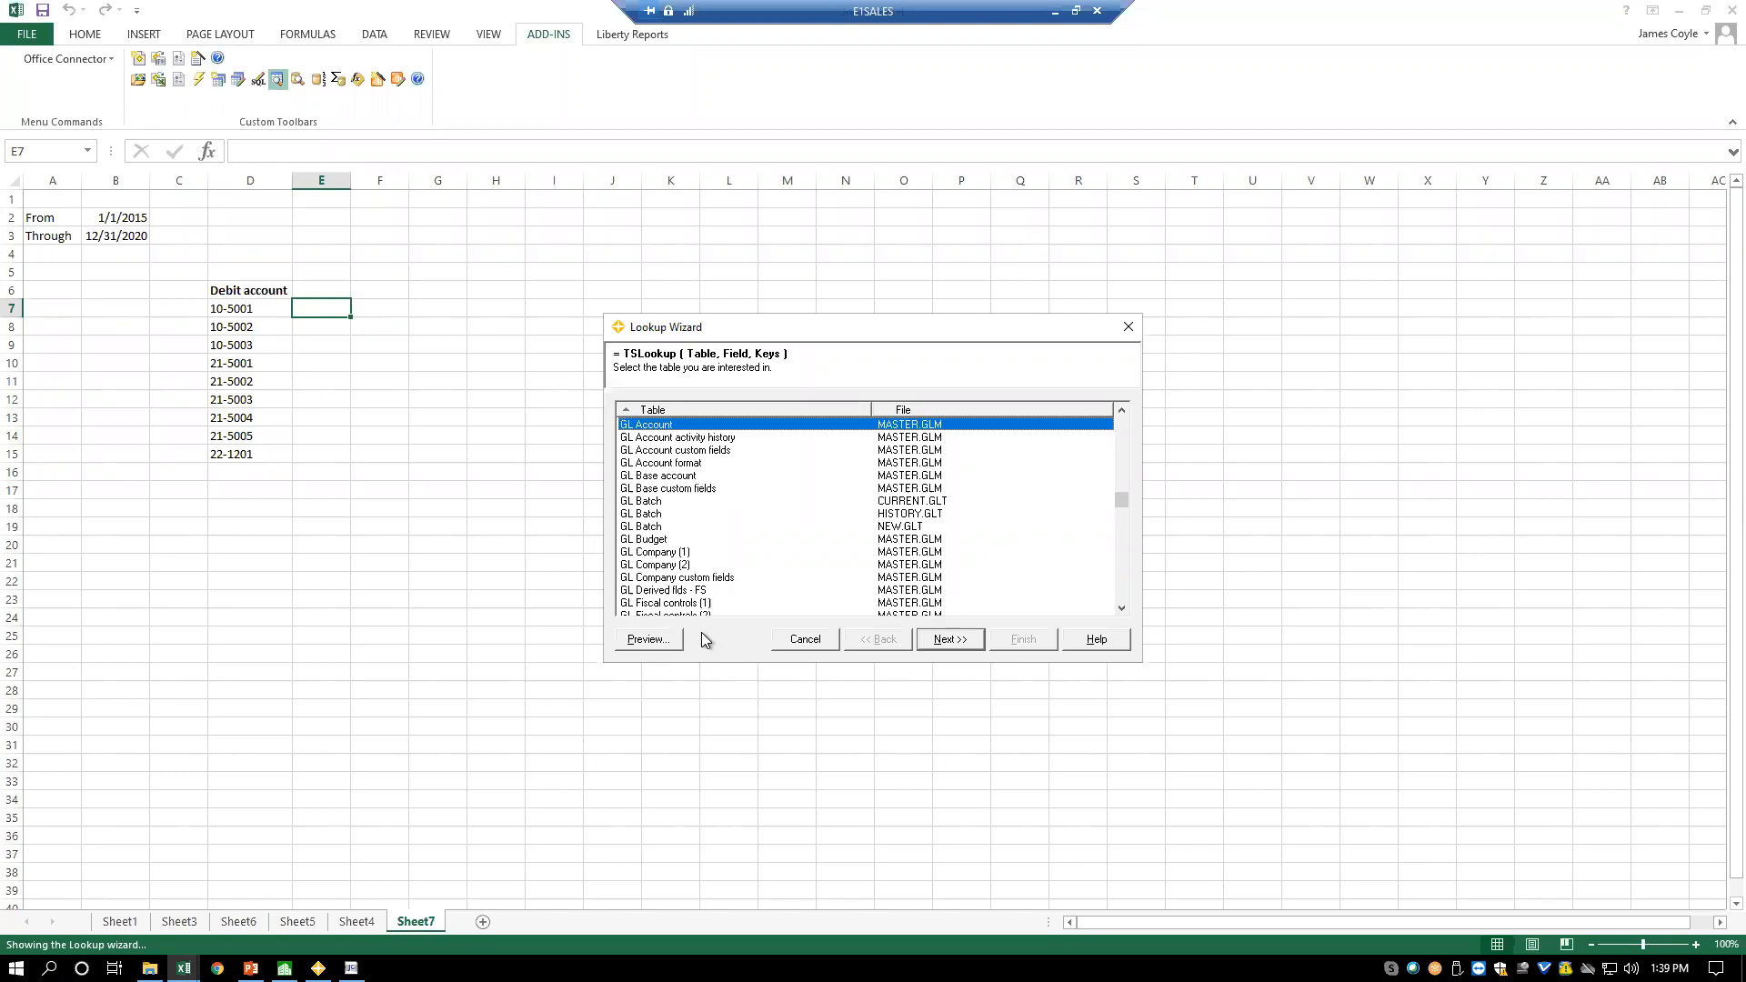
left_click(951, 638)
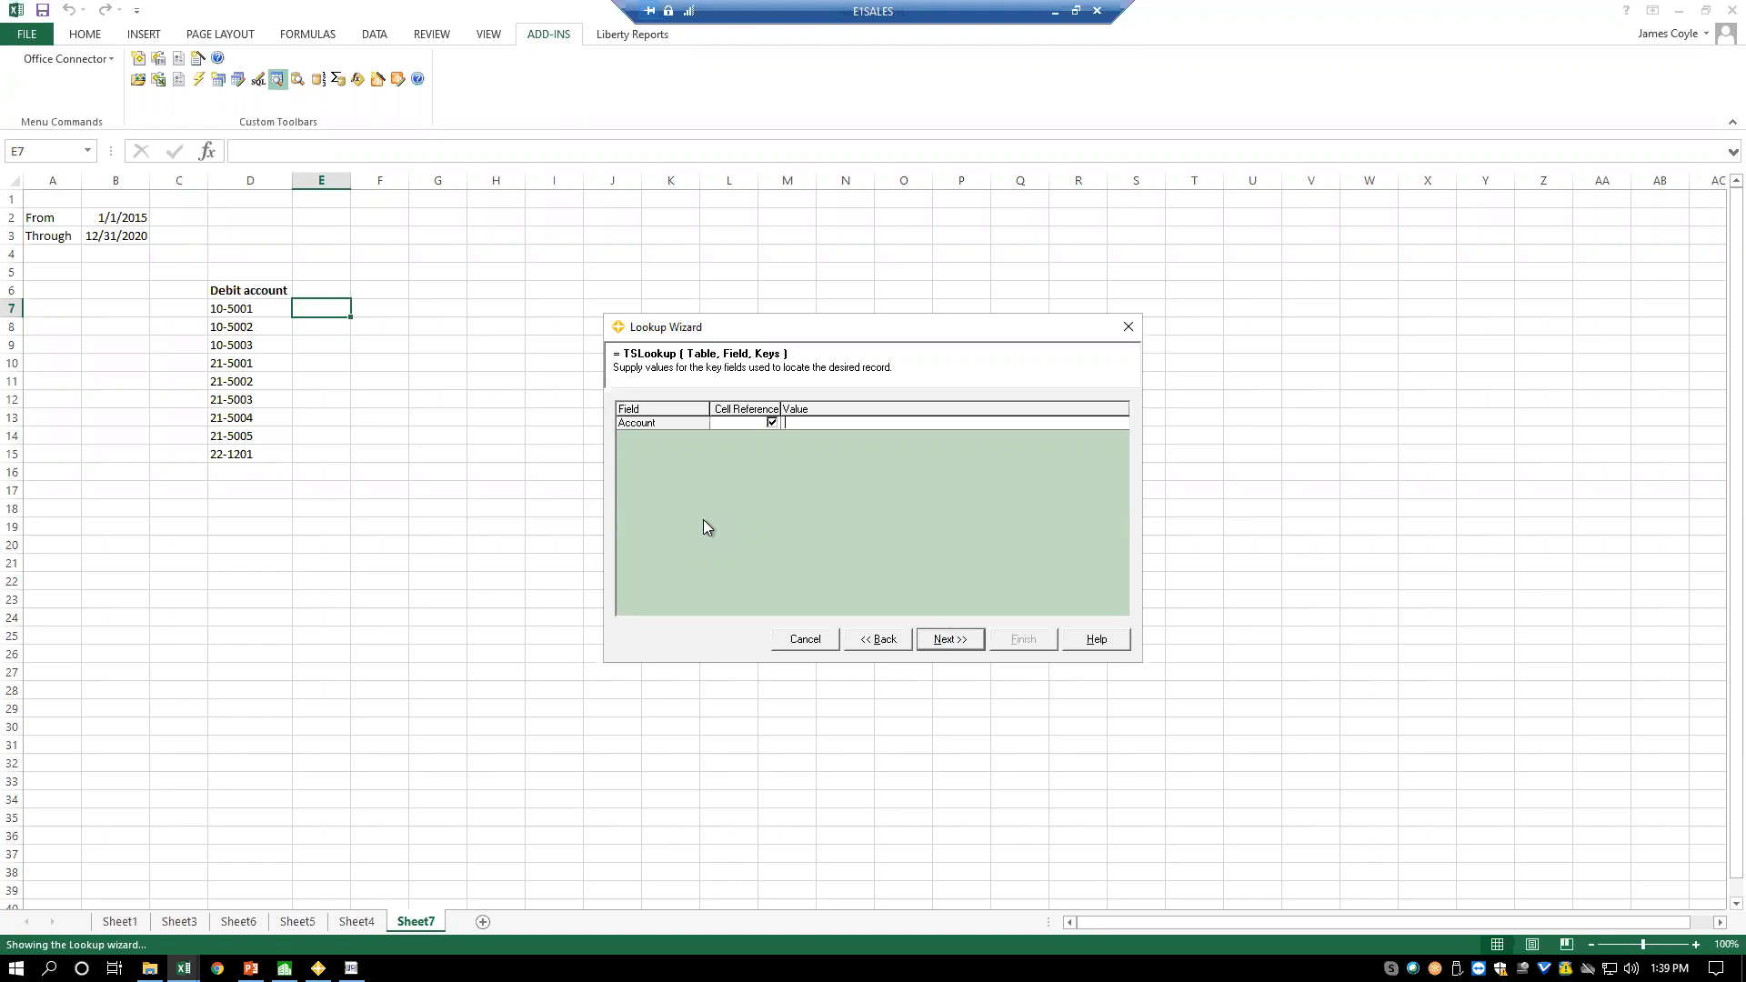
type("$d7")
left_click(949, 639)
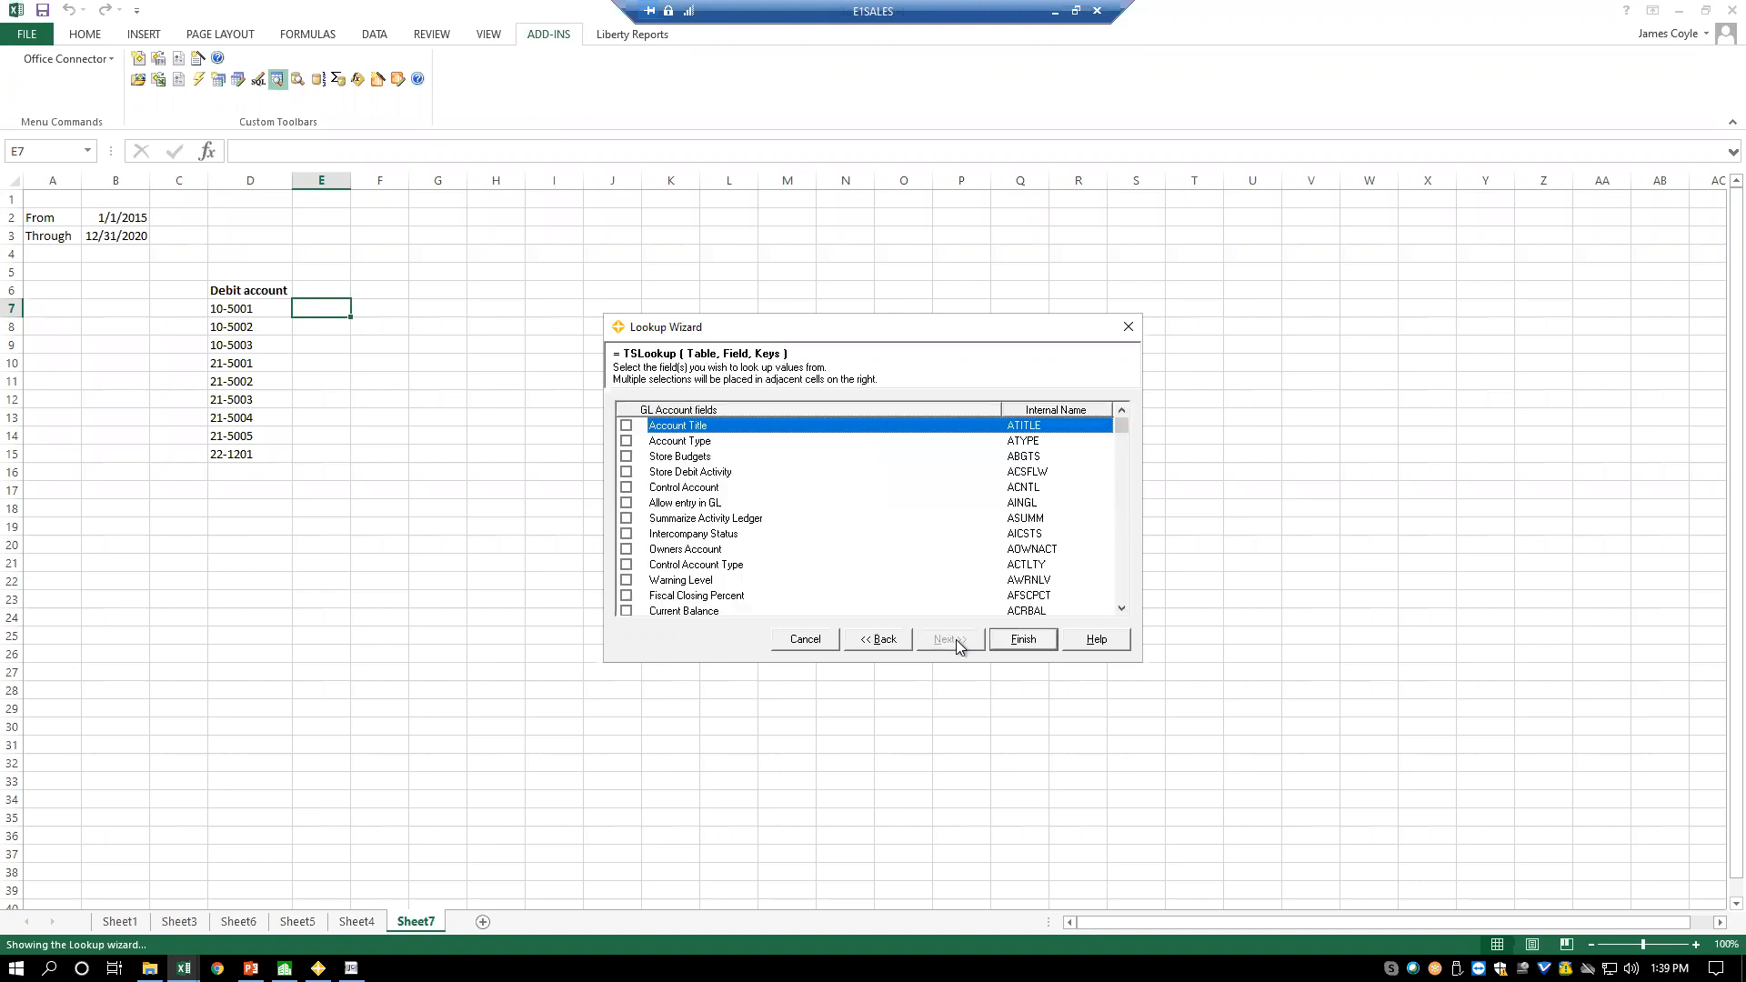
left_click(626, 426)
left_click(625, 610)
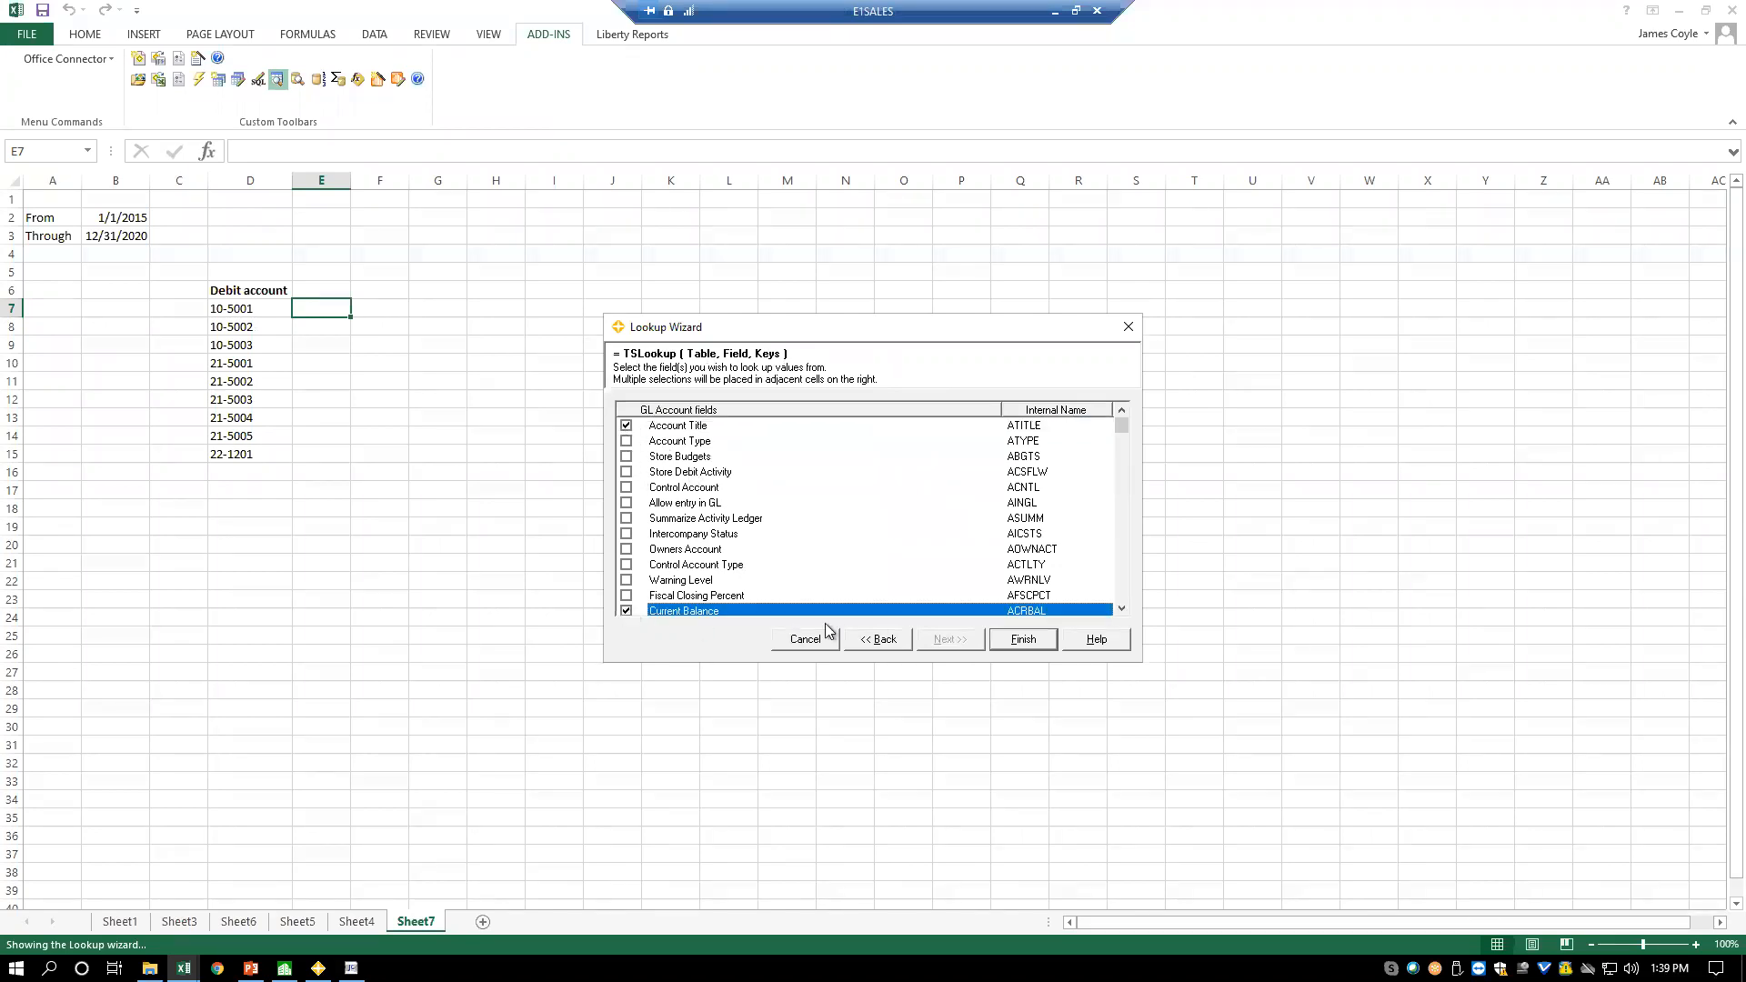
left_click(1023, 639)
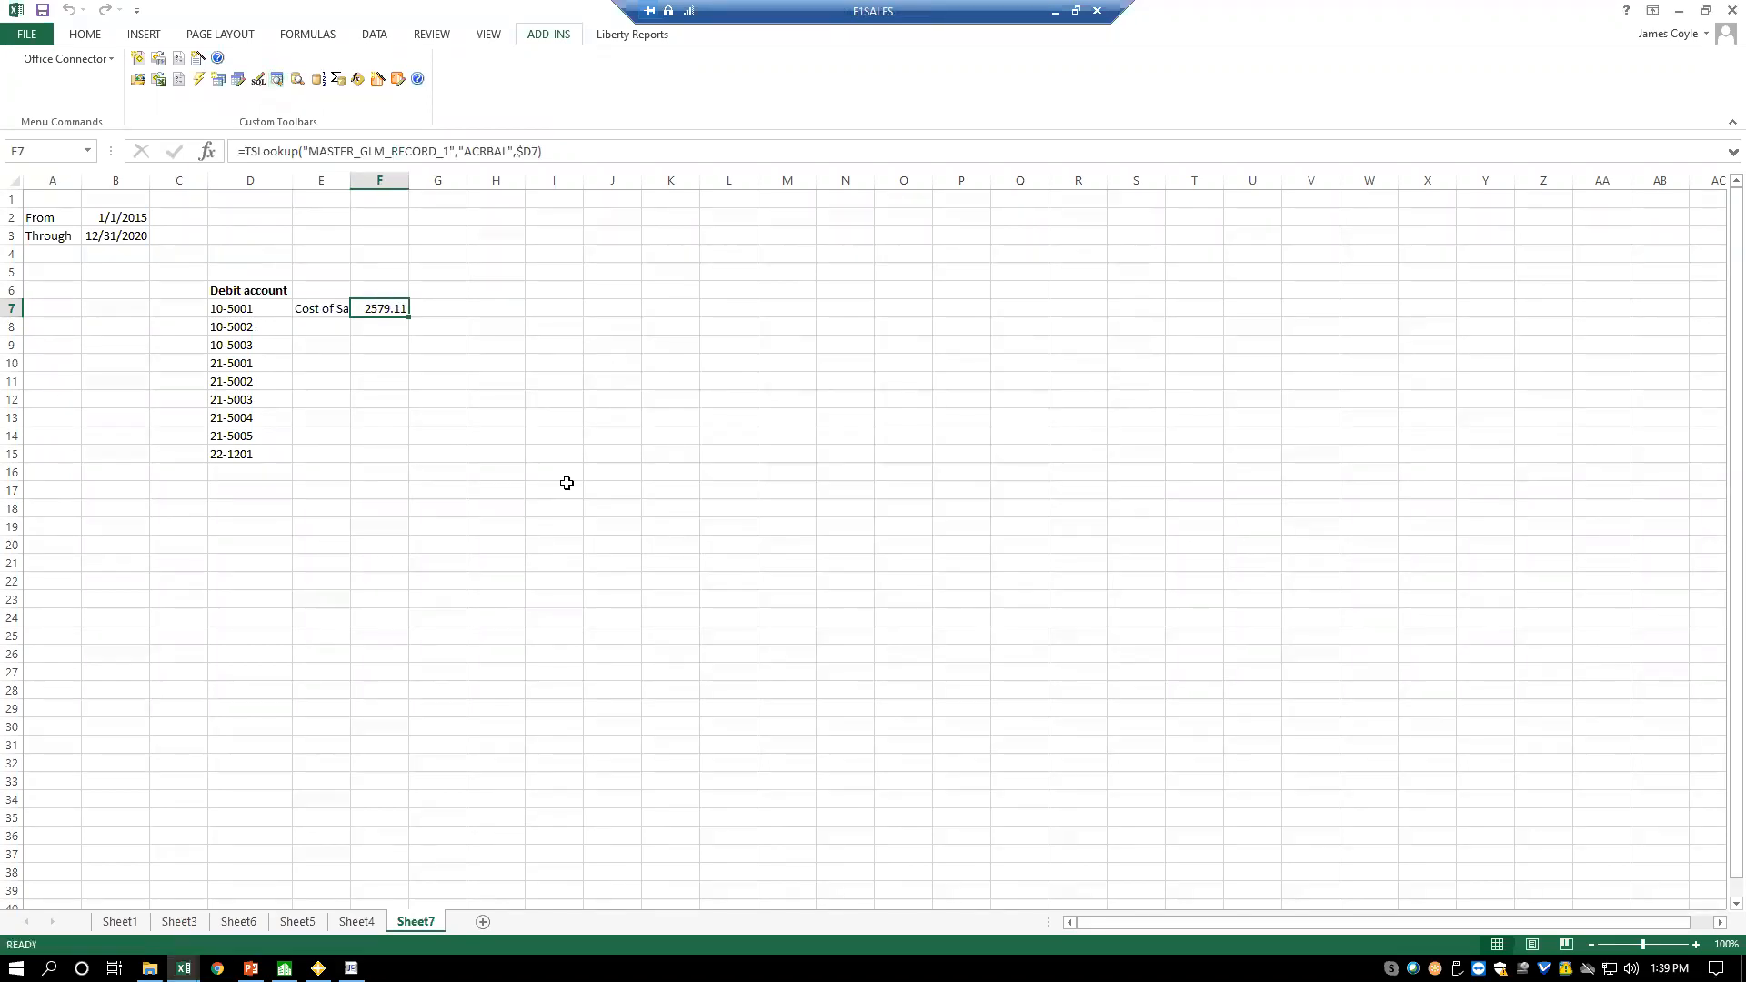
- Review the function arguments of the TSLookup formula in E7 and close them without changes
left_click(329, 308)
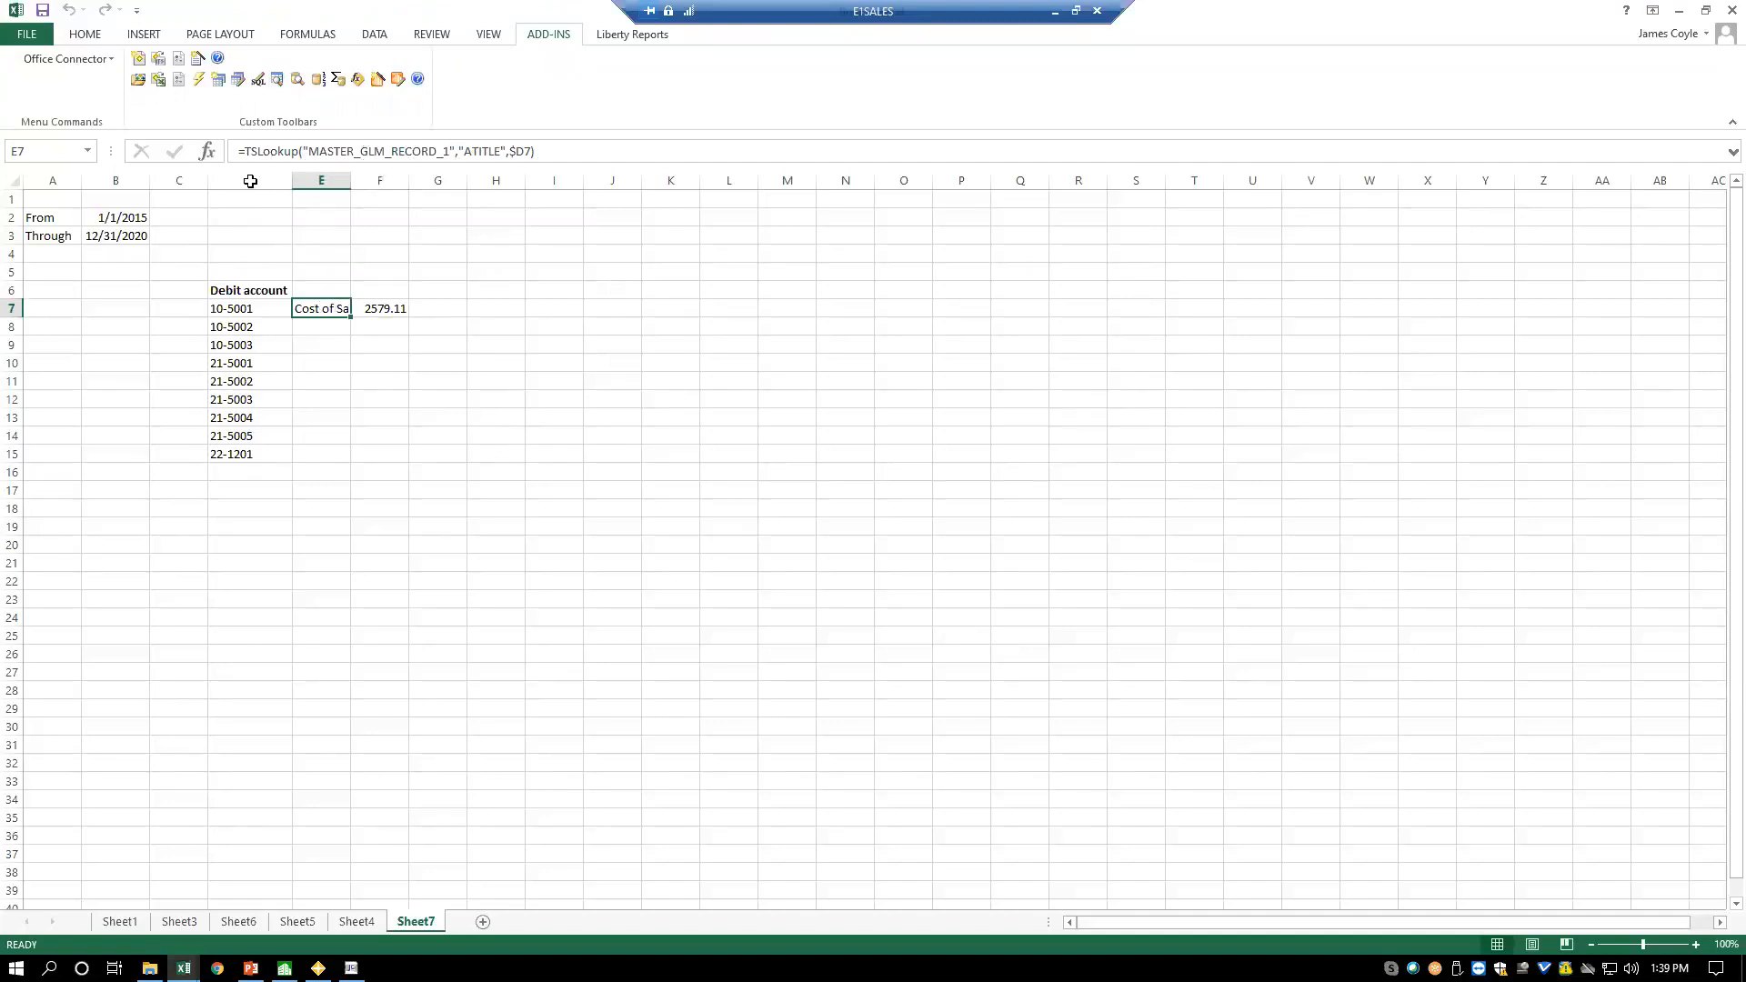
left_click(209, 153)
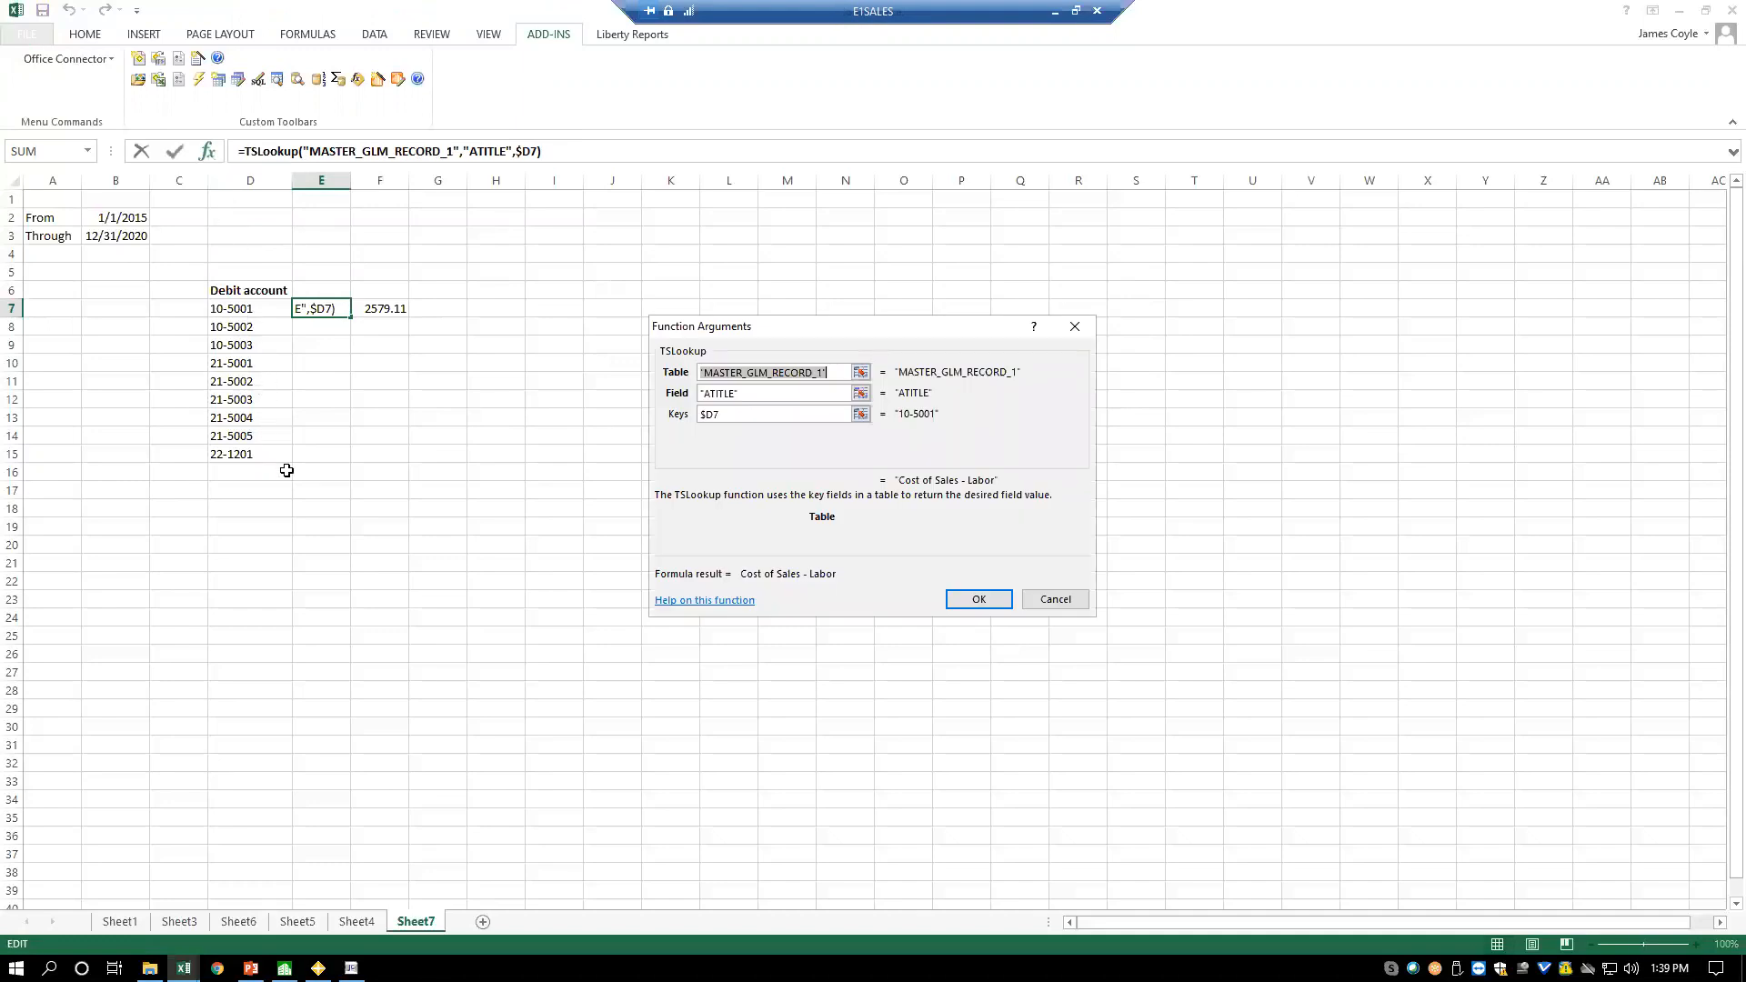
left_click(1048, 597)
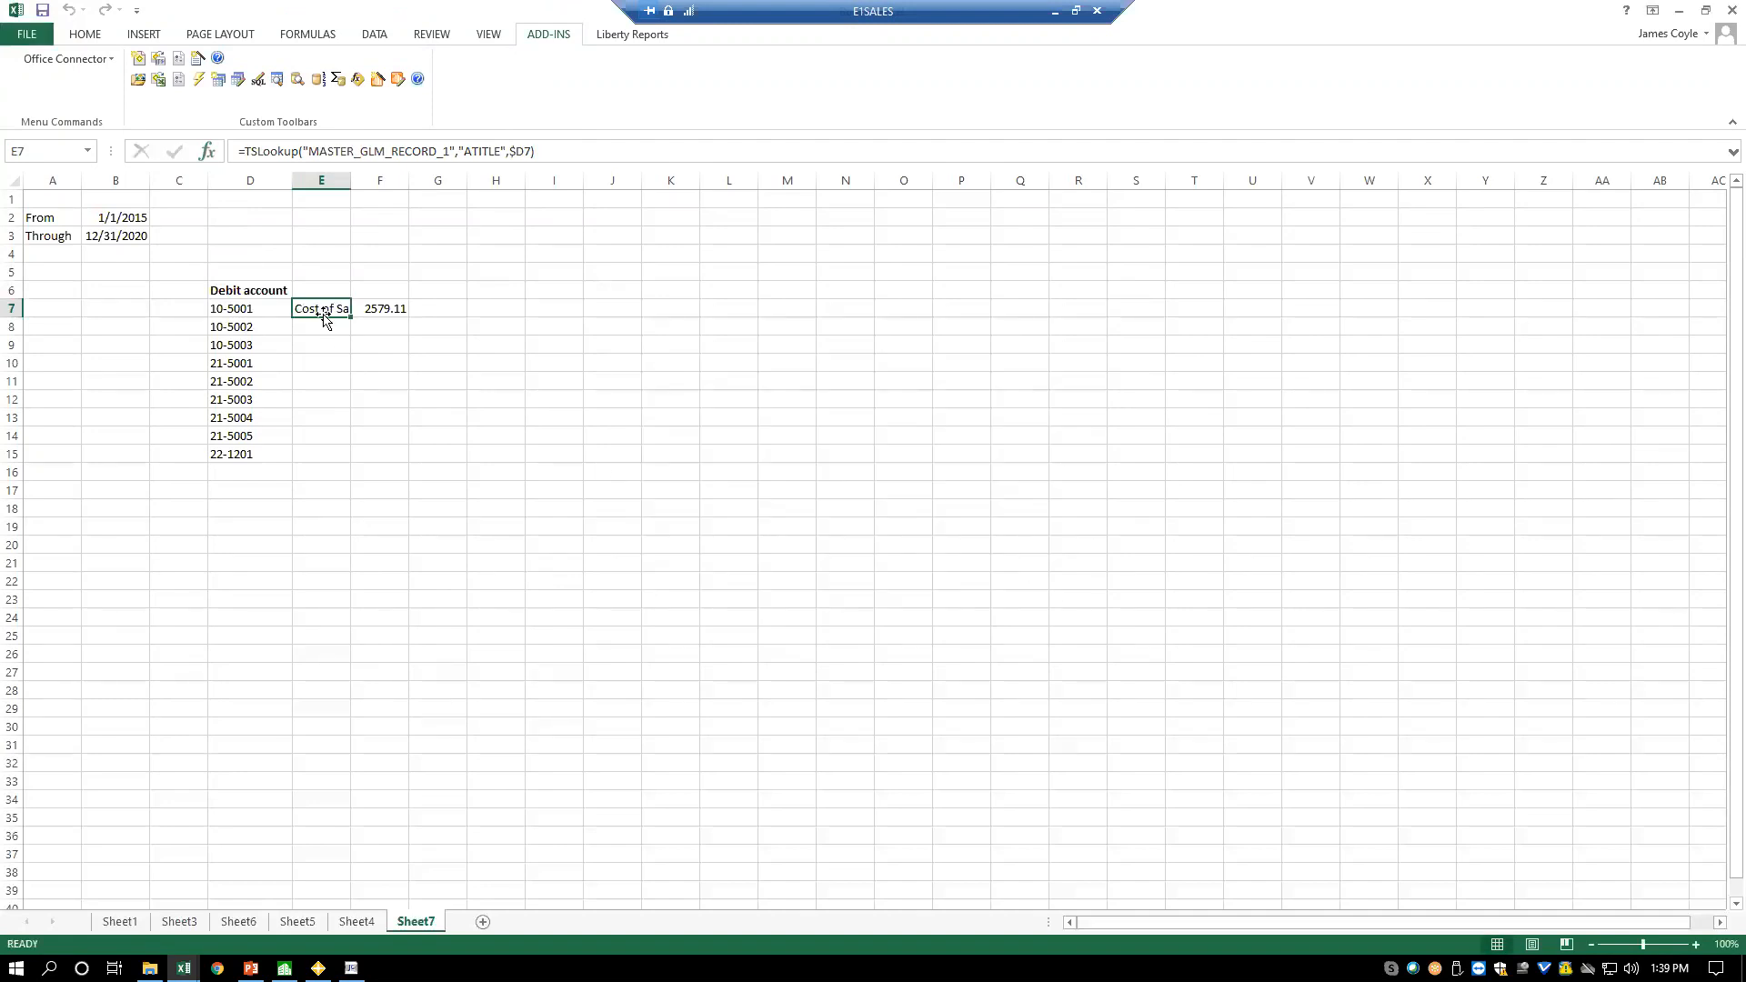
- Fill the lookups in E7:F7 down through row 15 and fit column E to its contents
left_click_drag(327, 306, 403, 309)
double_click(409, 317)
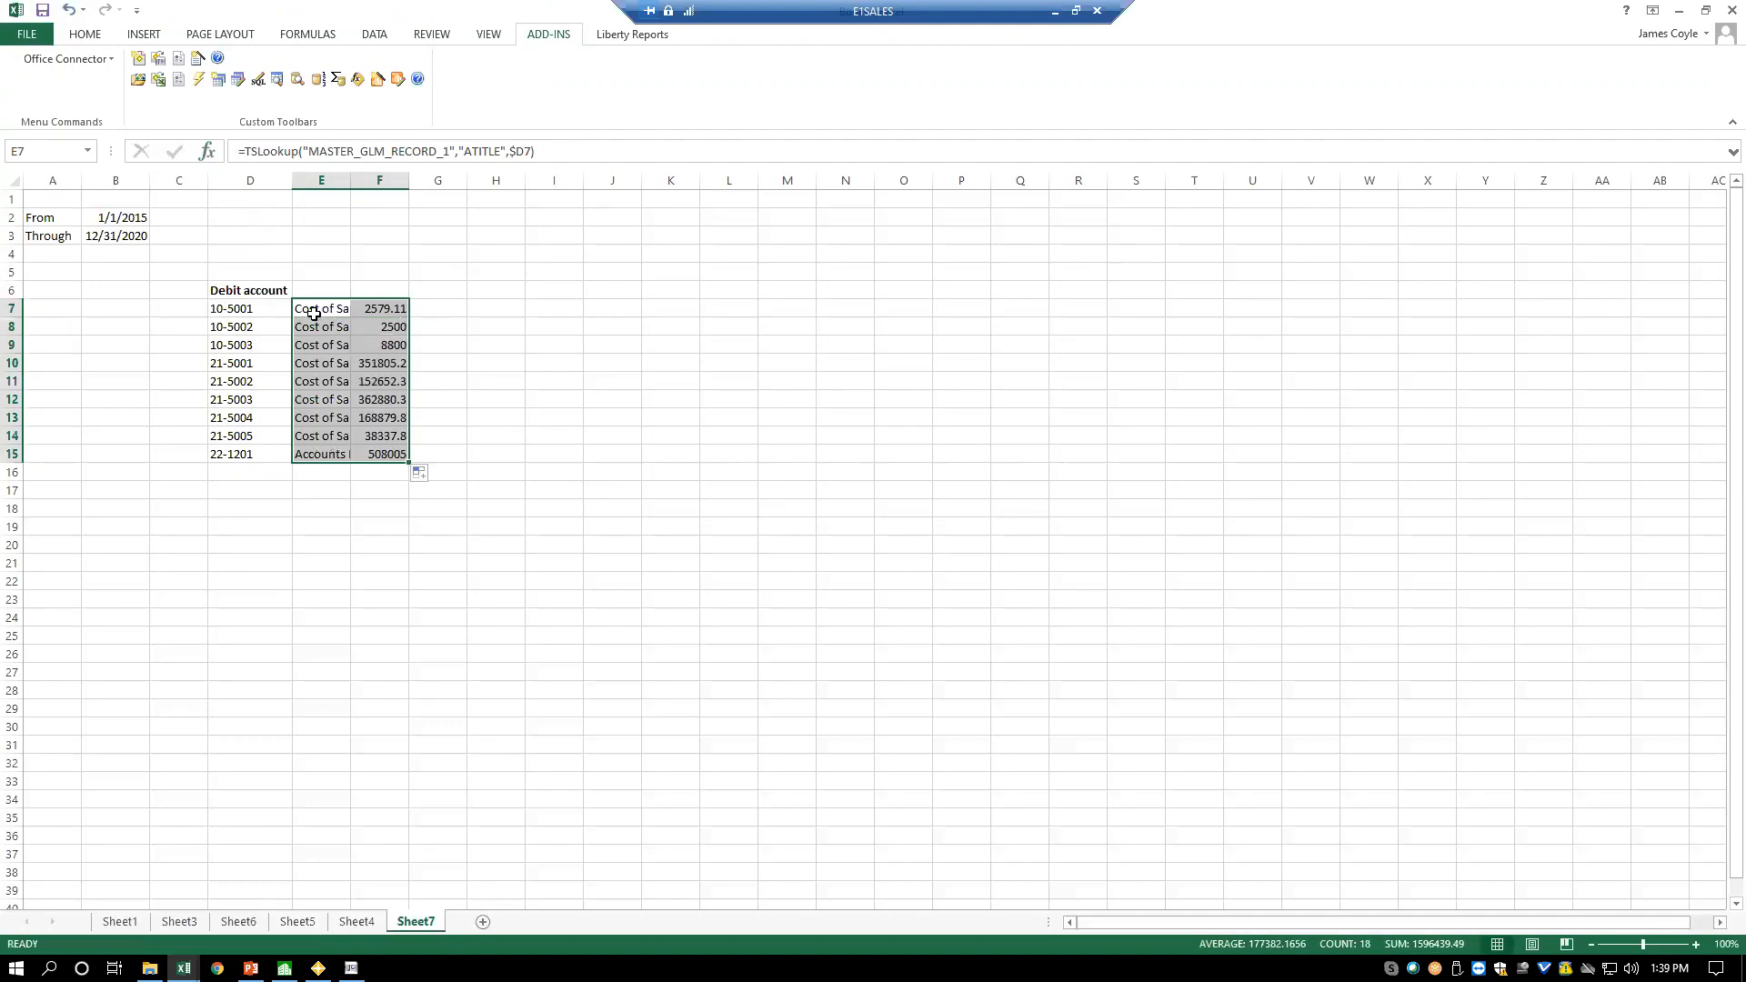
double_click(350, 181)
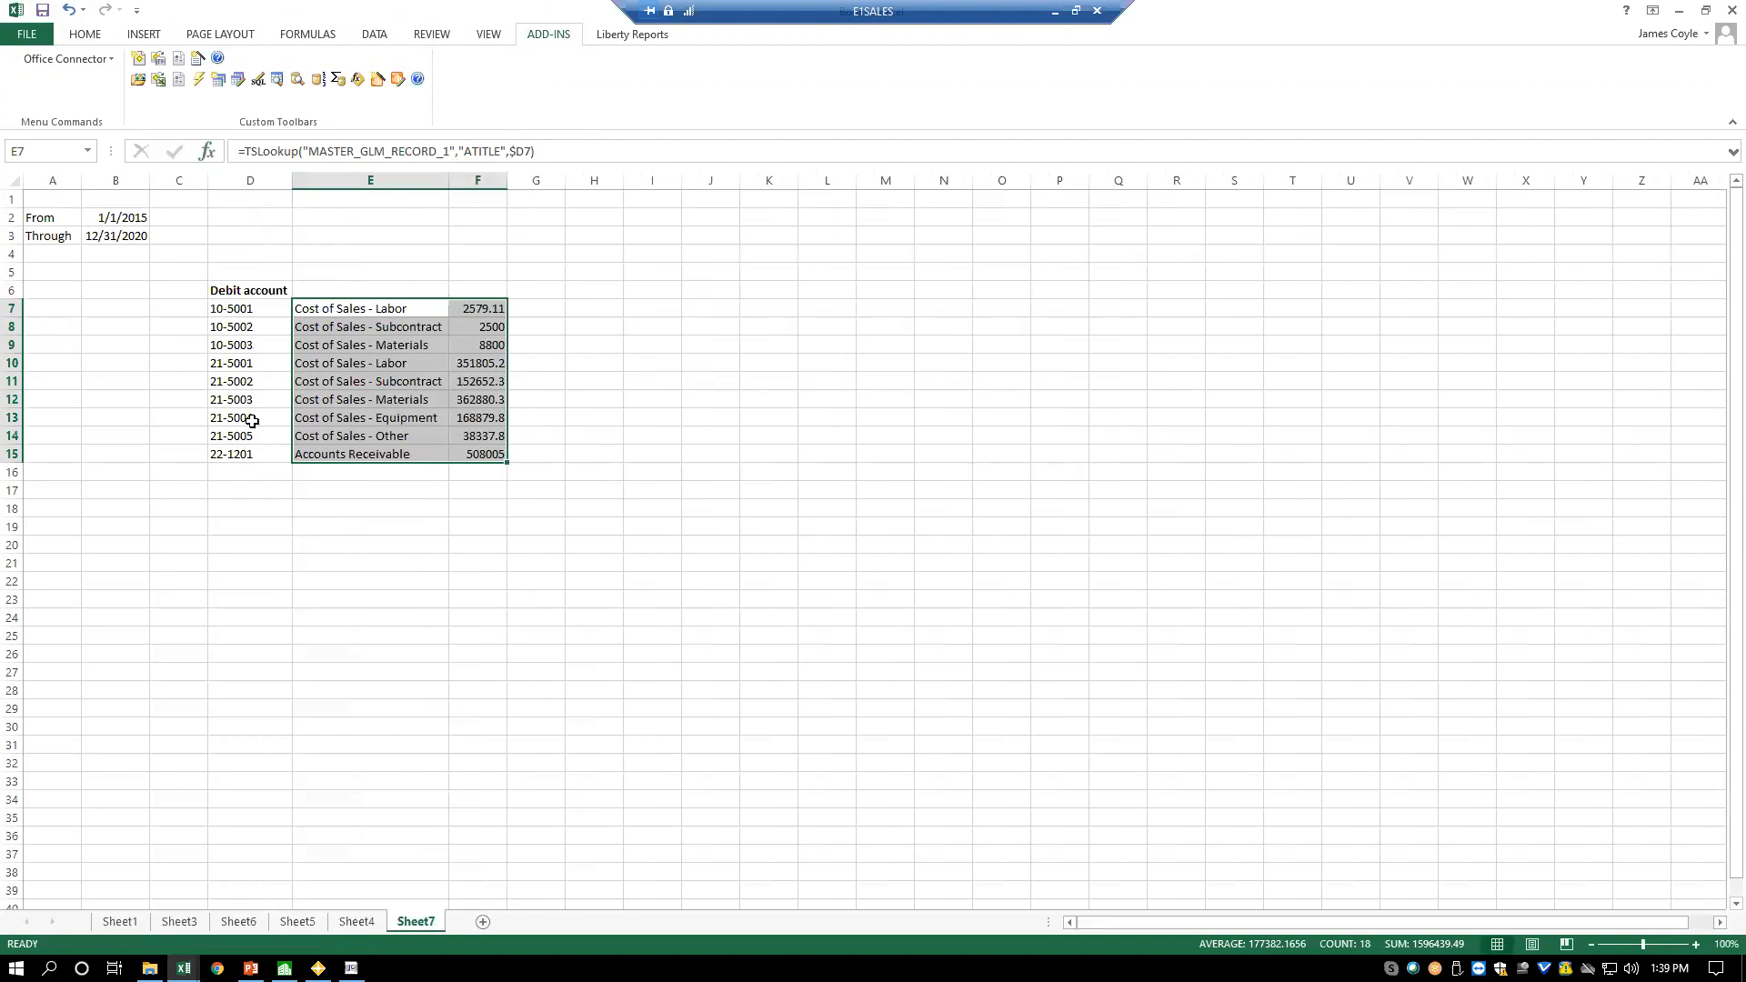
- Enter the column heading JC Amount in G6
left_click(534, 290)
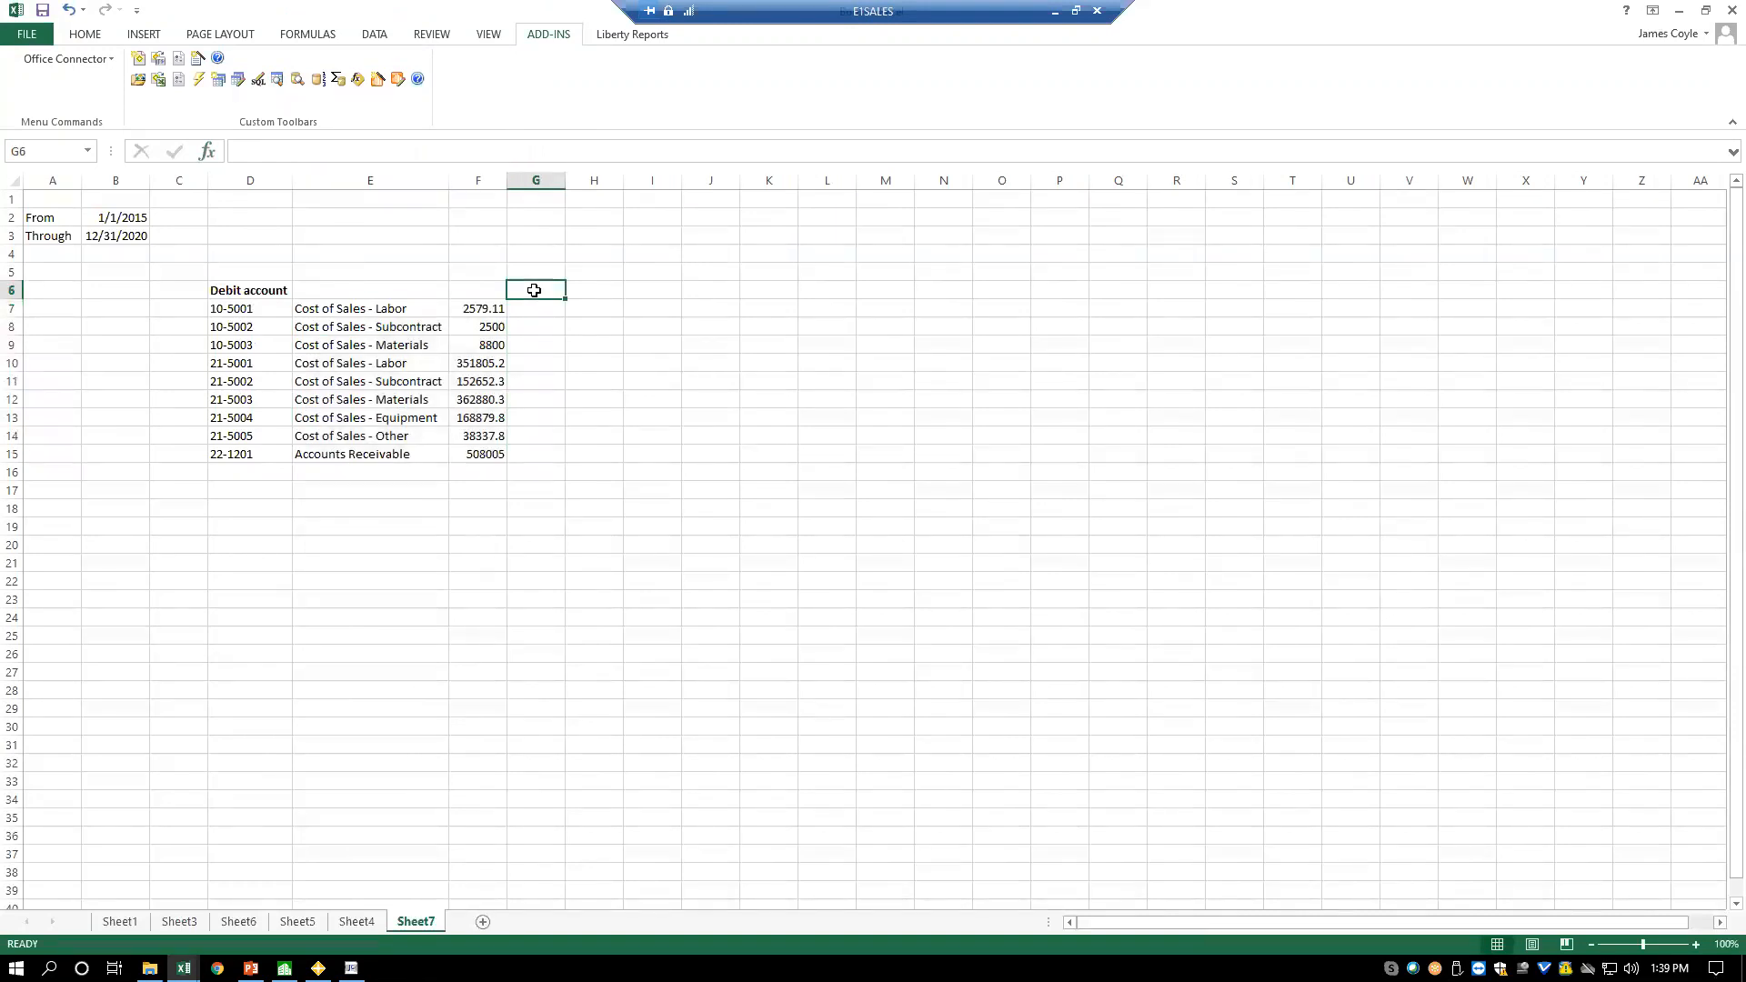
type("JC Account")
key("Return")
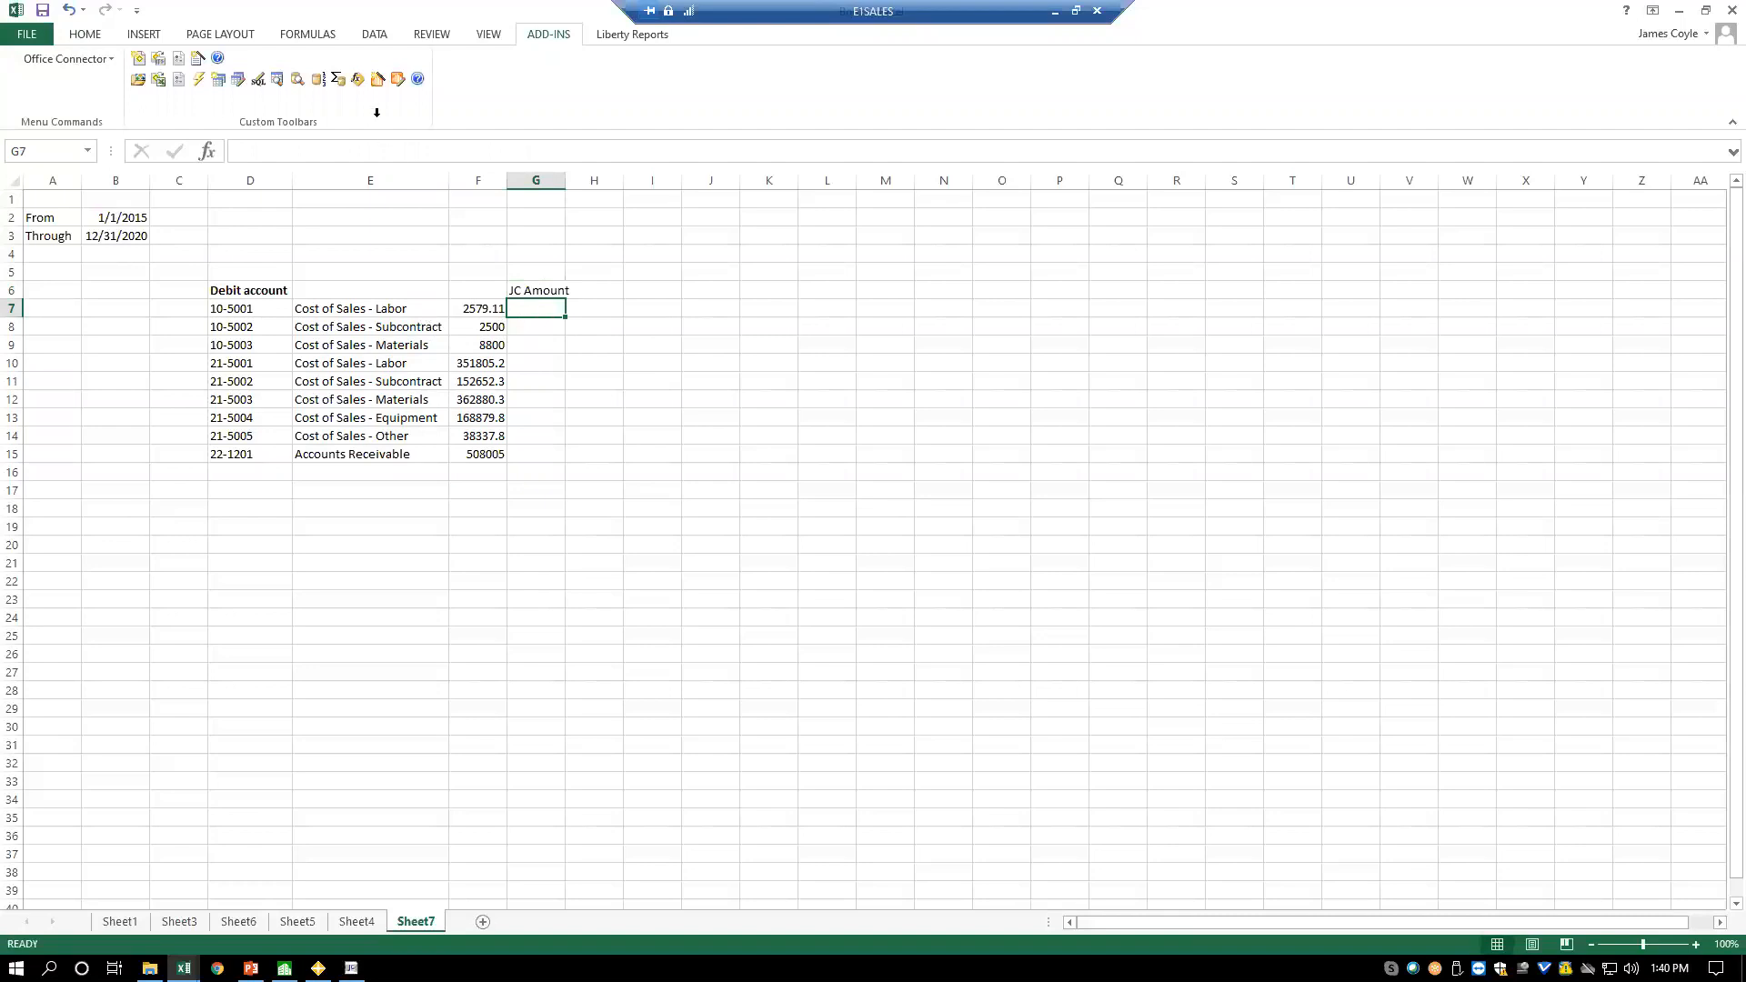
- Start an Office Connector sum in G7 on the JC Transaction table from CURRENT.JCT, totalling the Amount field
left_click(337, 80)
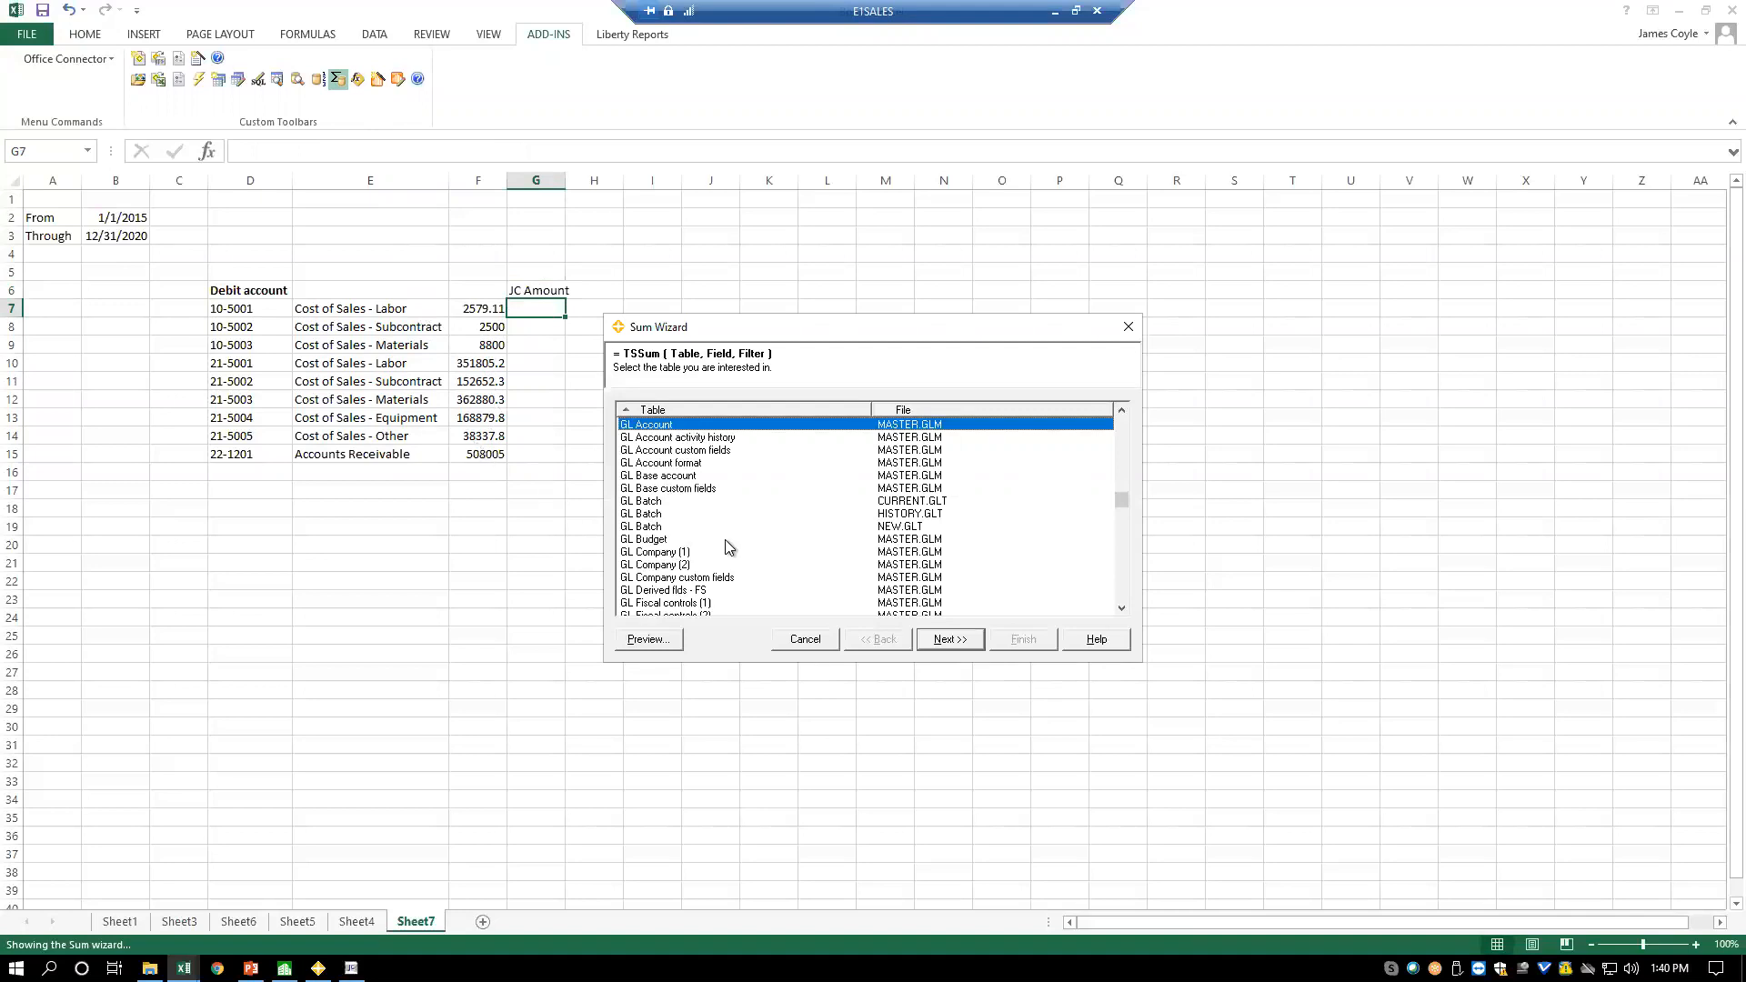
type("jc t")
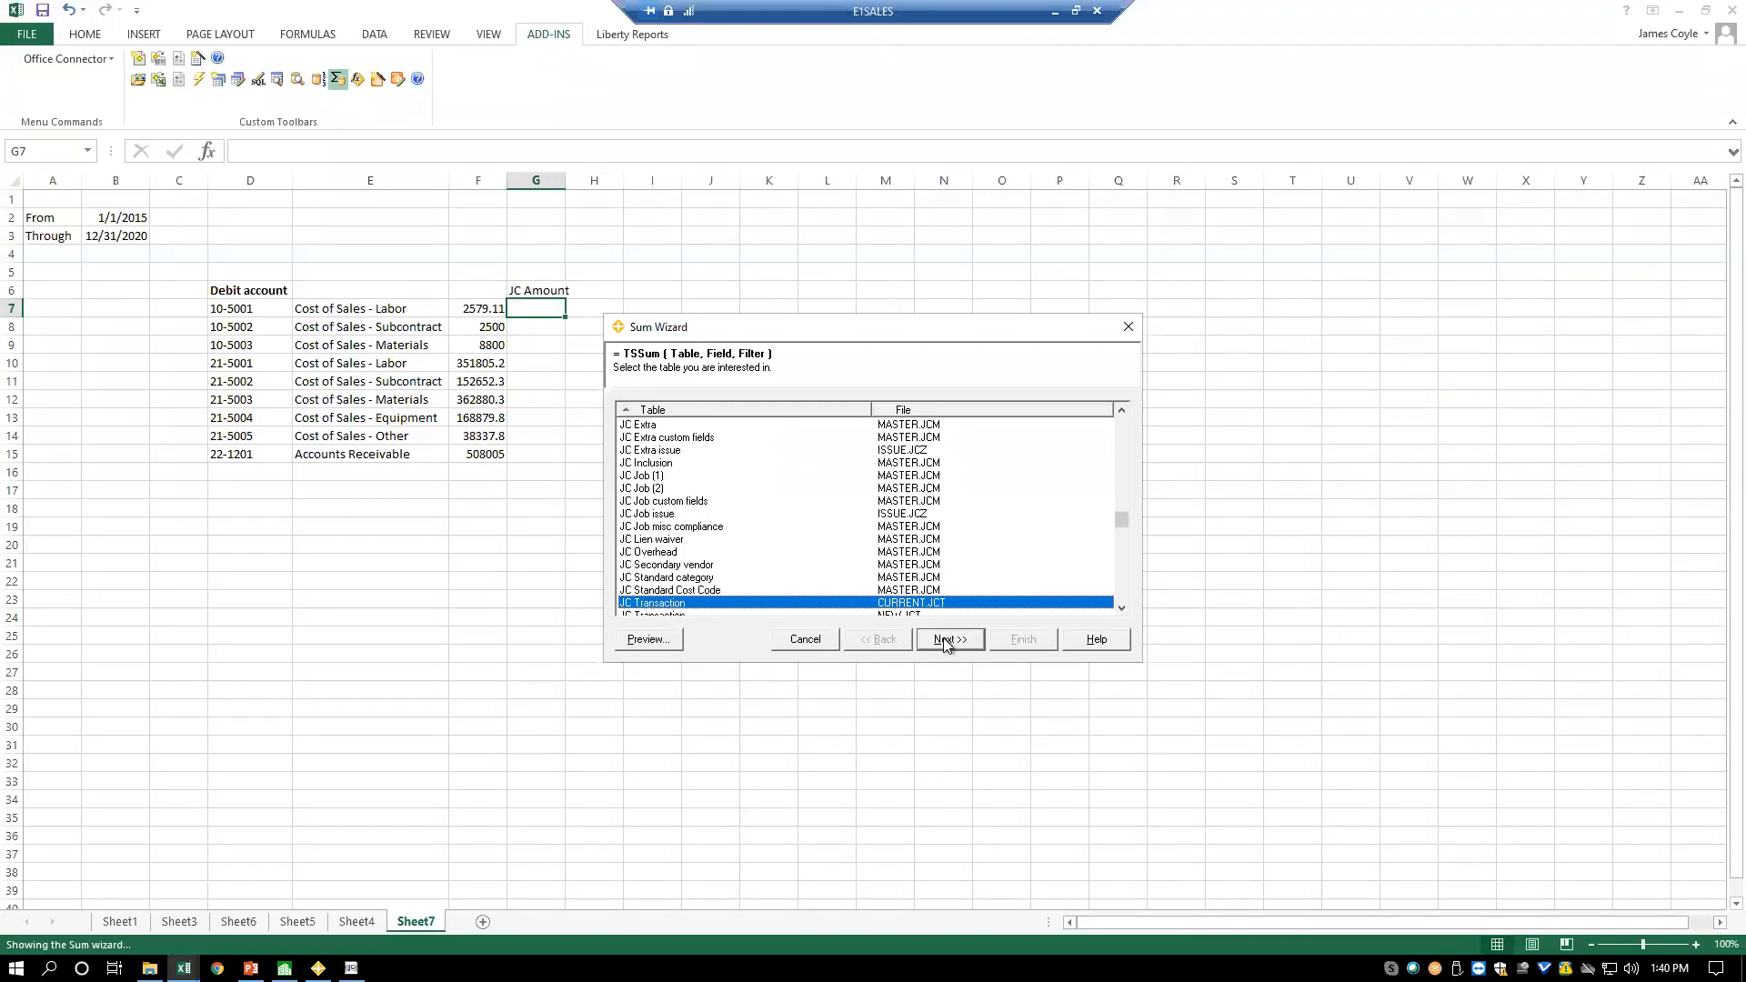
left_click(945, 639)
left_click(626, 487)
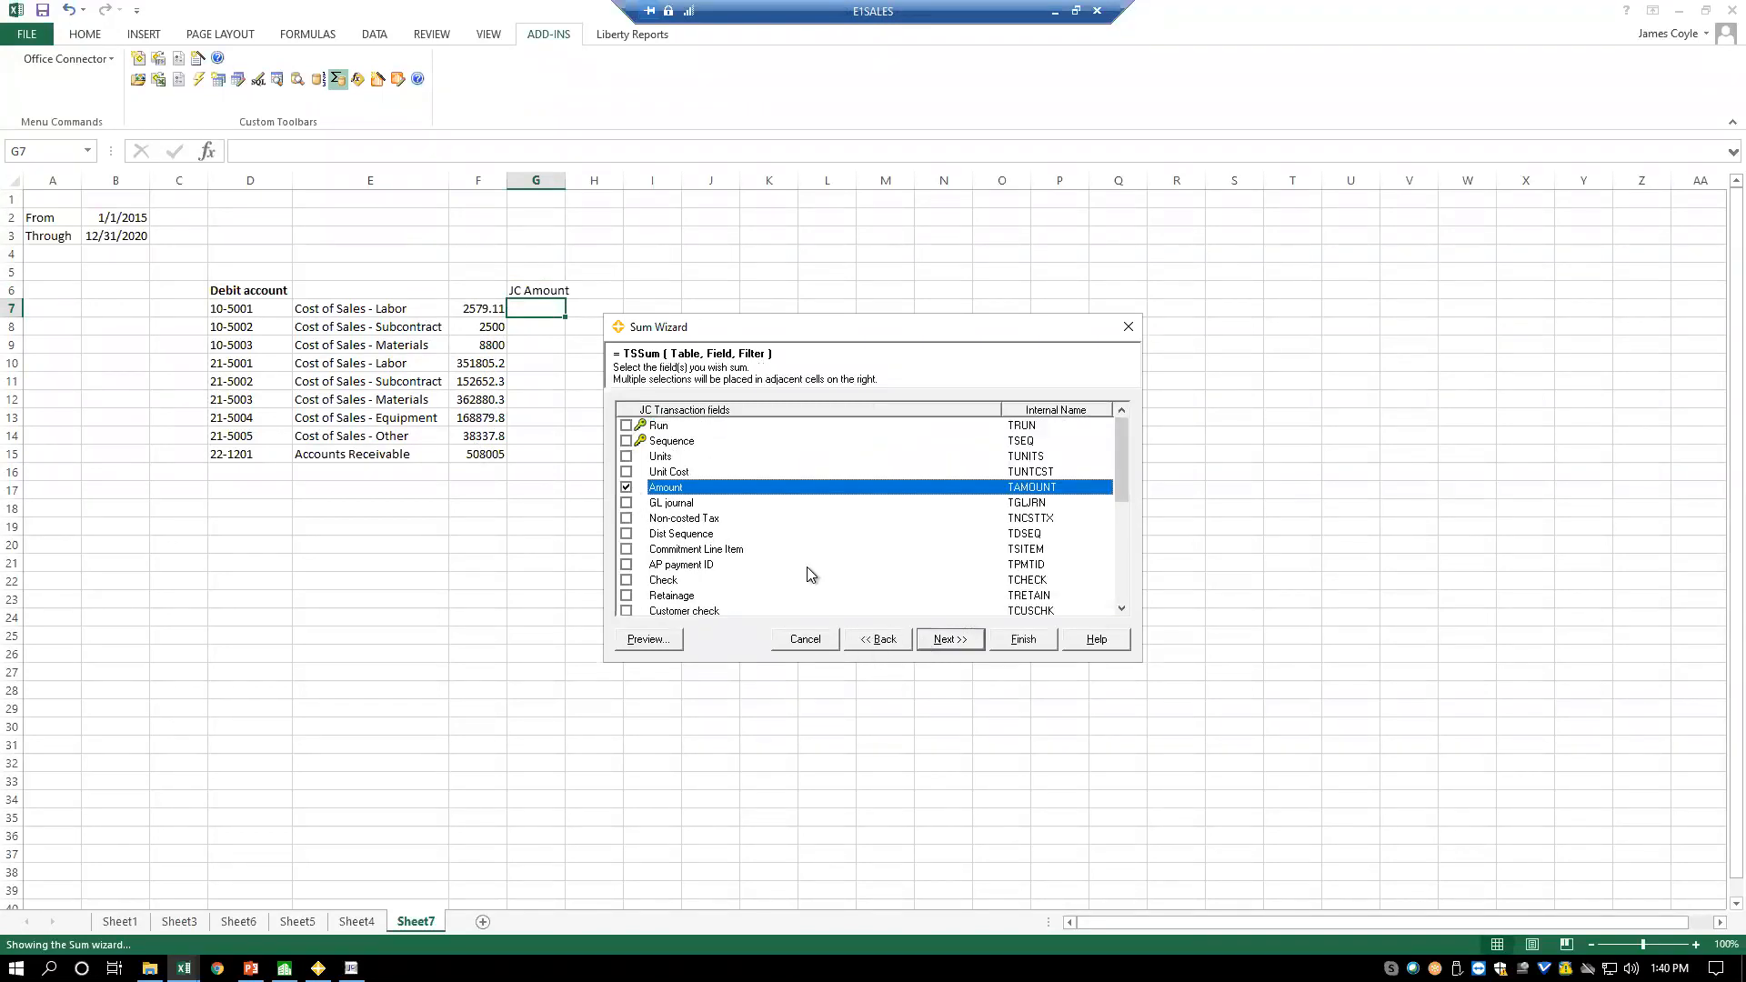
left_click(949, 639)
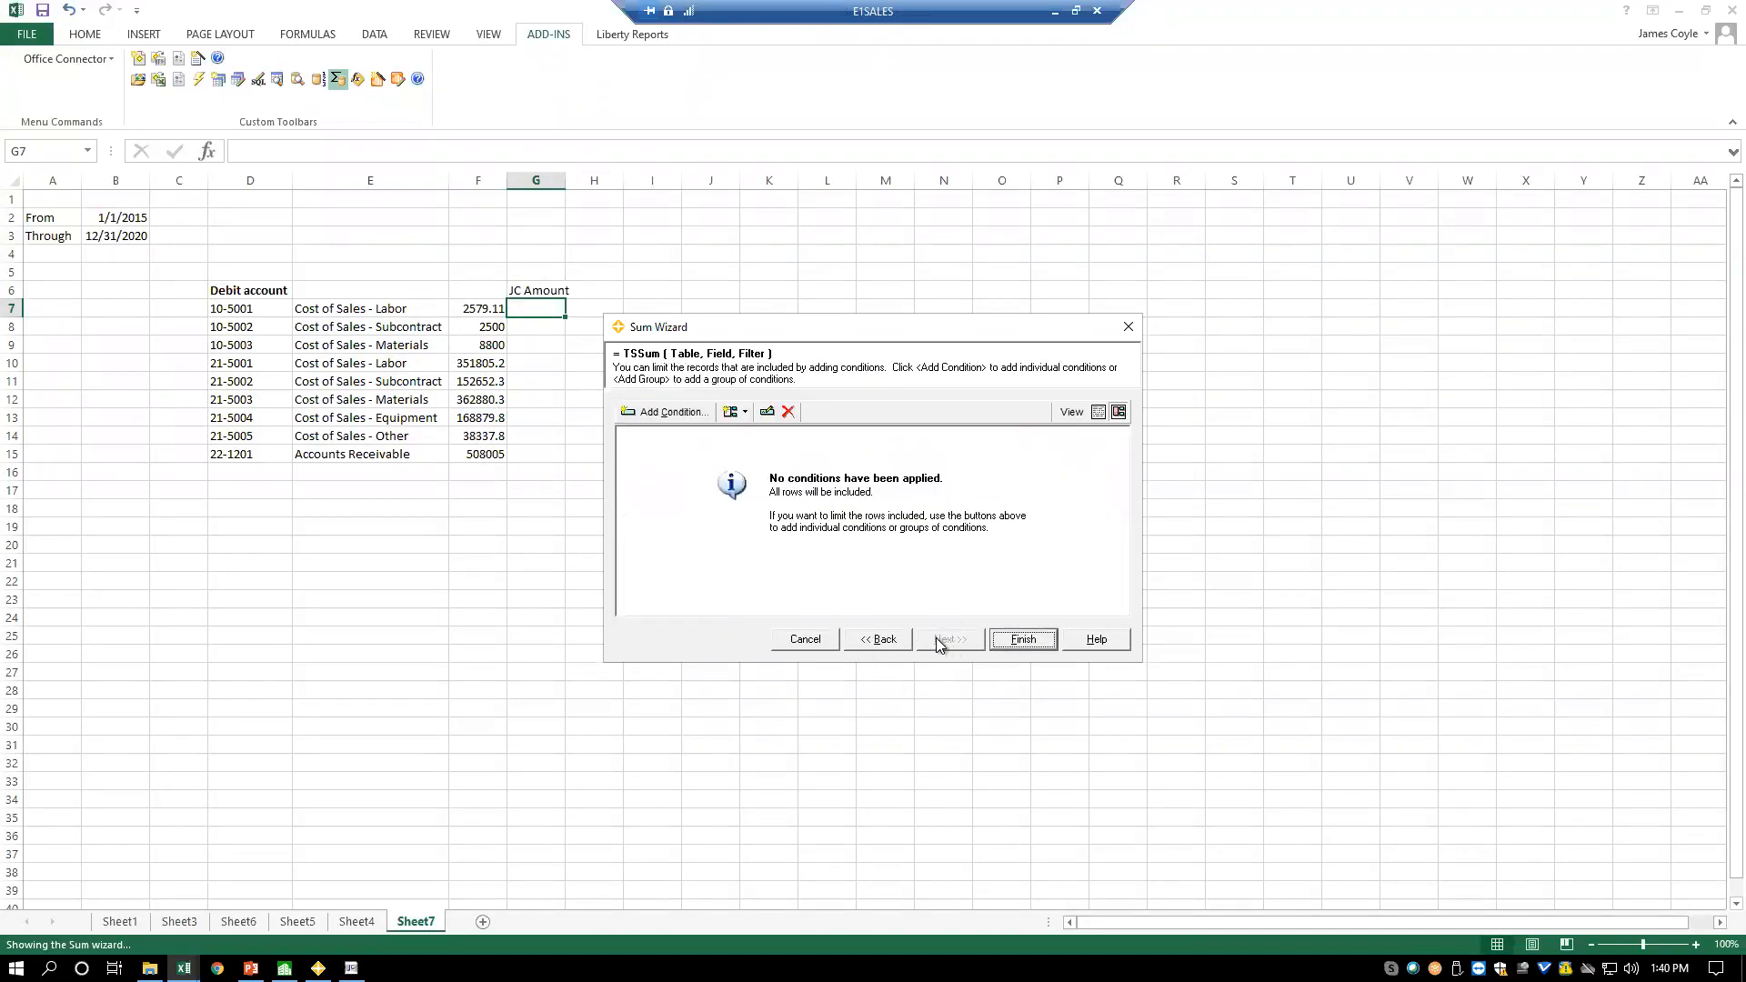
- Add a filter condition to the sum that the Debit account equals cell reference $d7
left_click(678, 412)
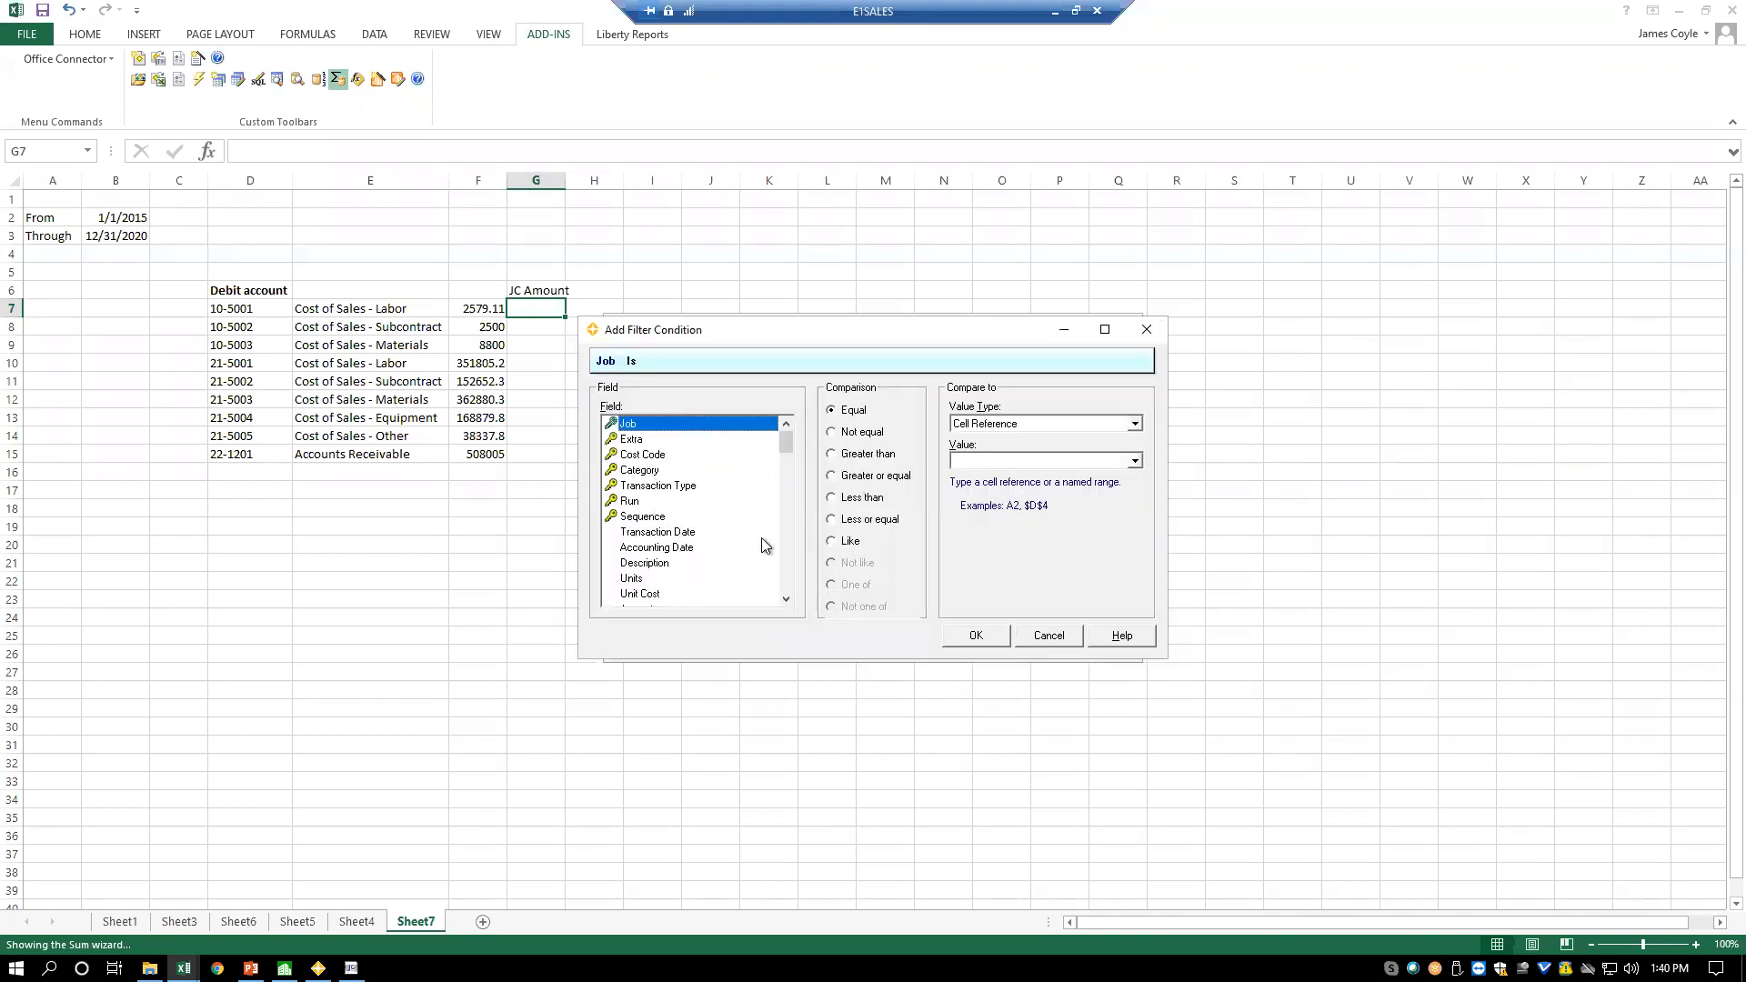
left_click(787, 564)
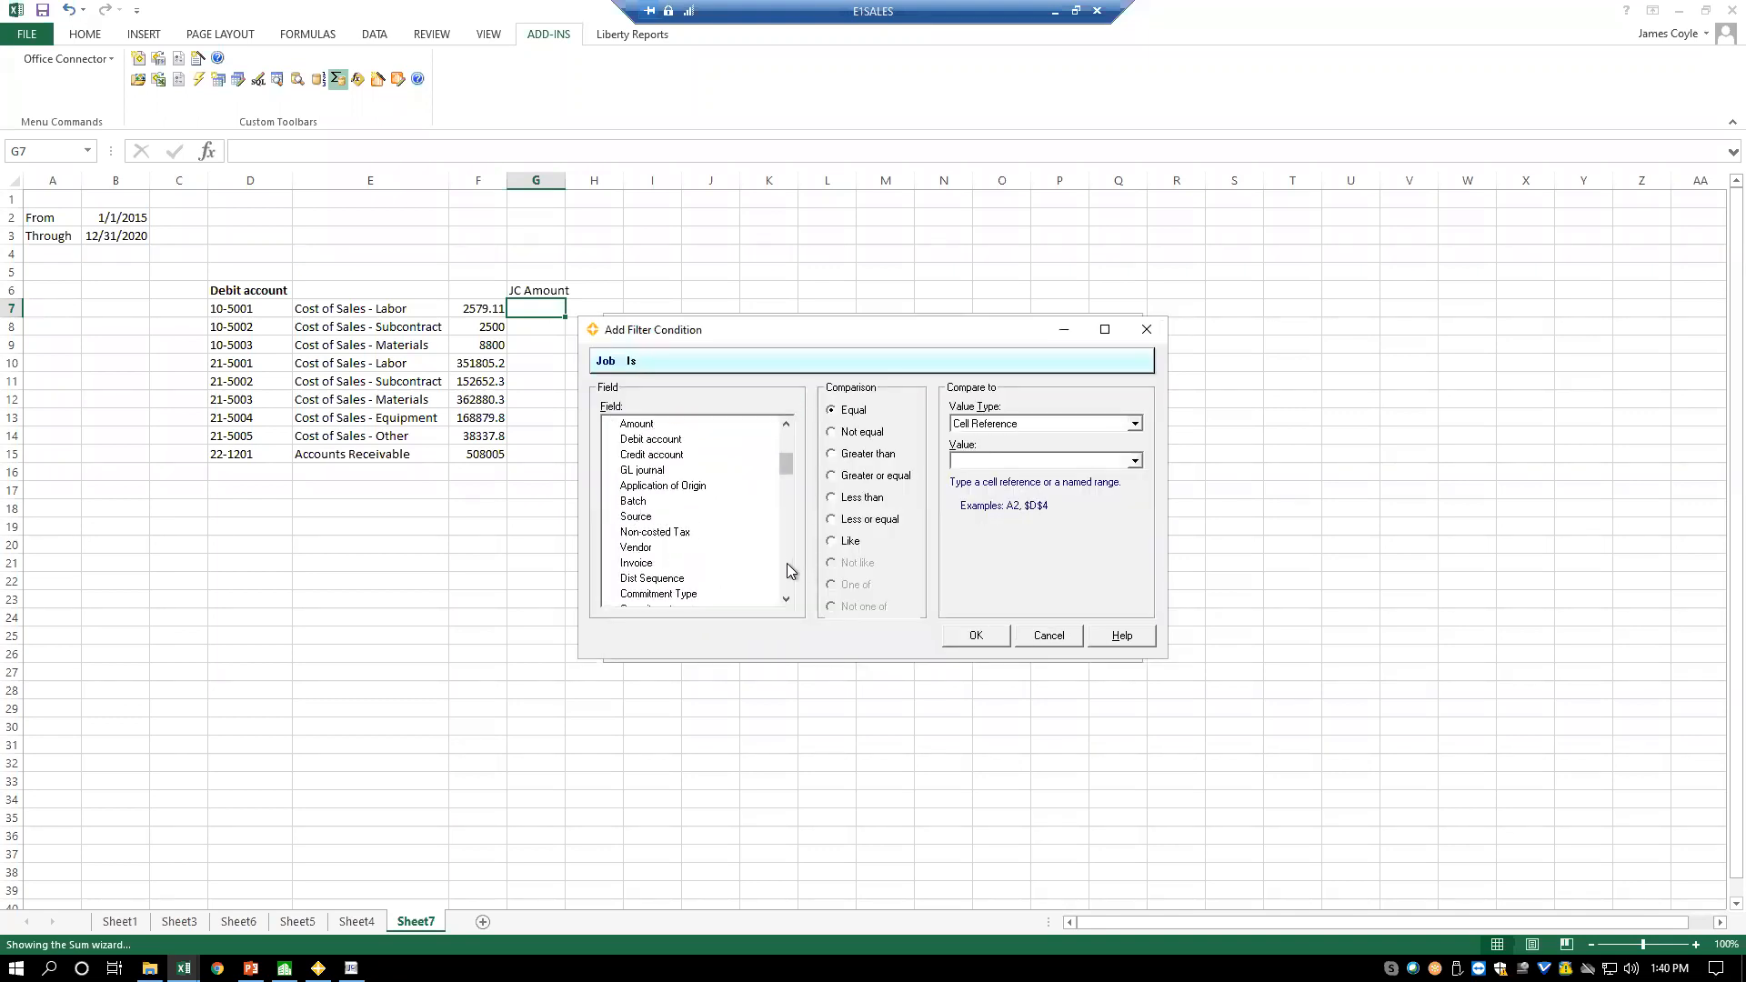
left_click(658, 440)
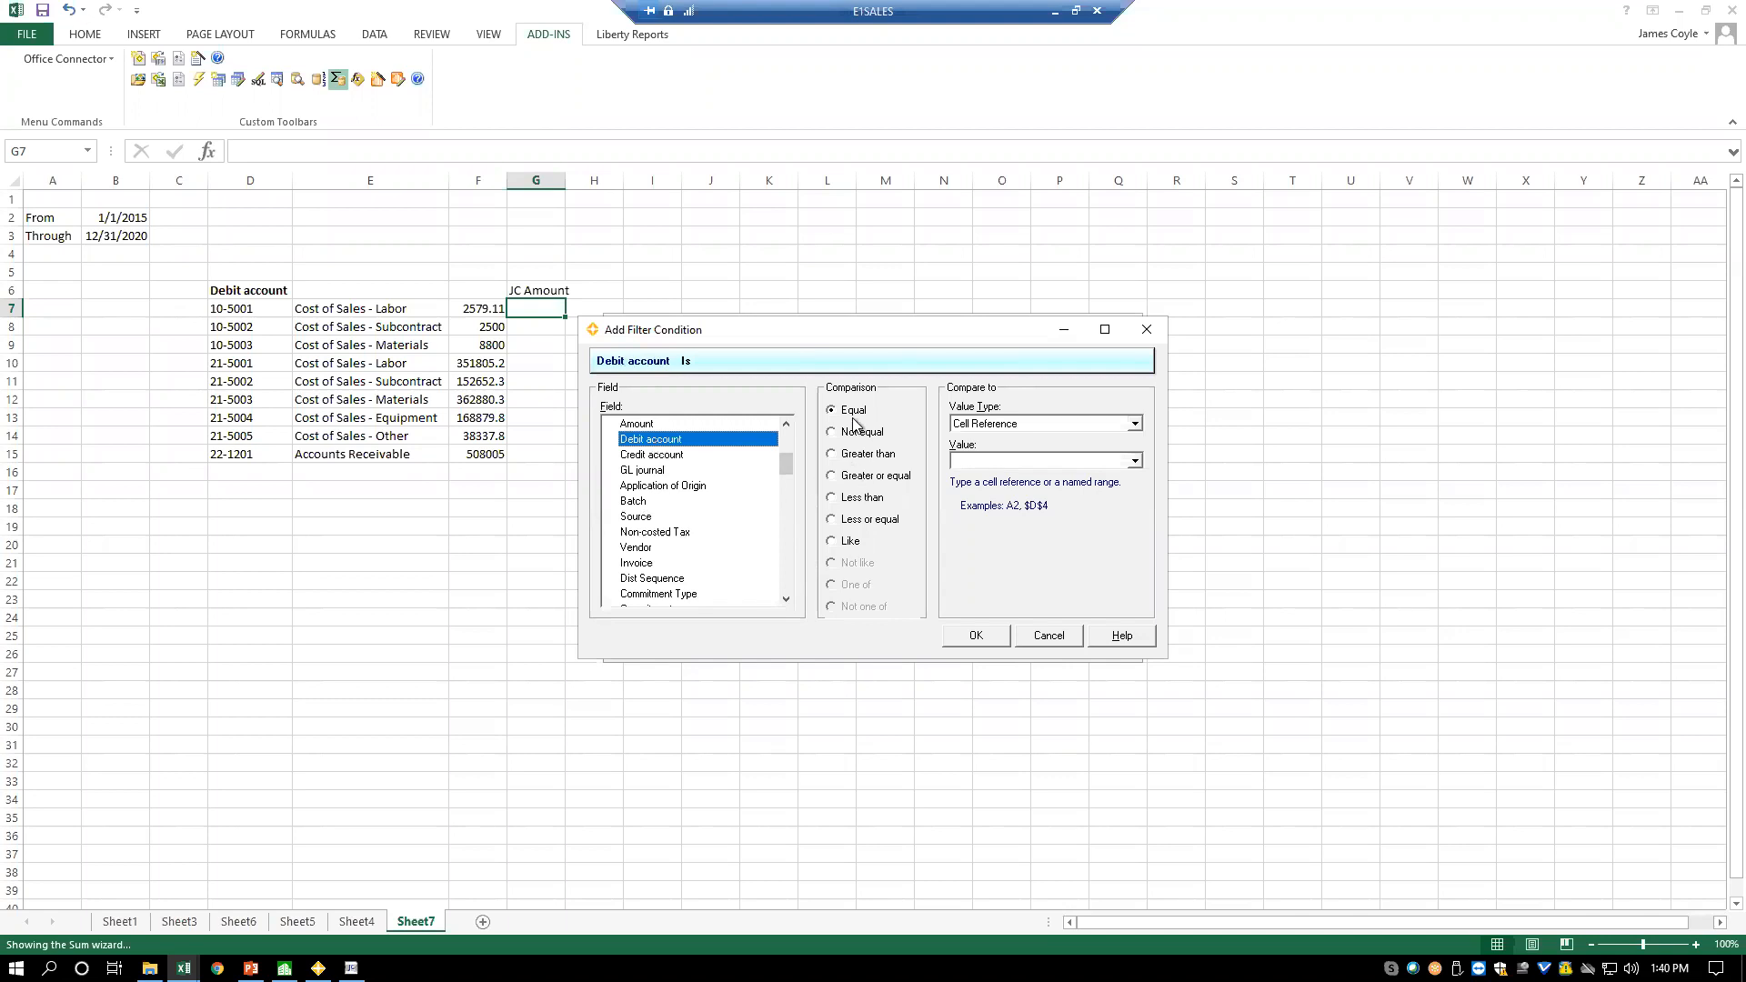
left_click(971, 464)
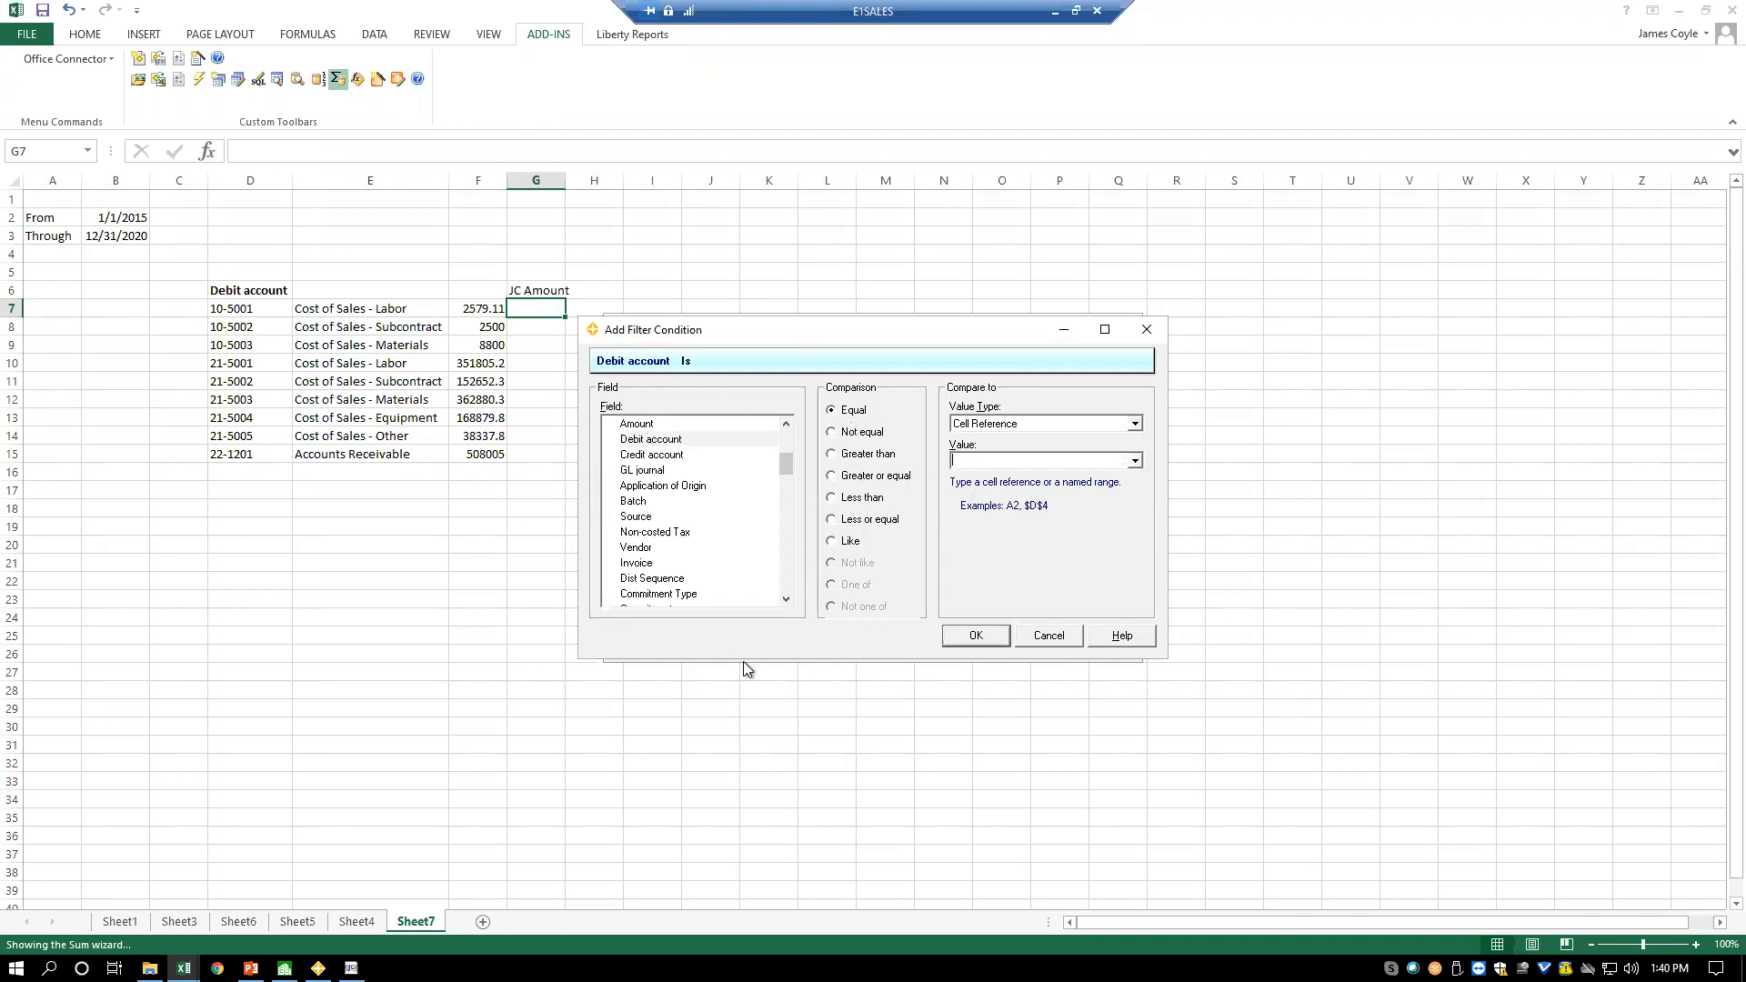
type("$d7")
left_click(990, 637)
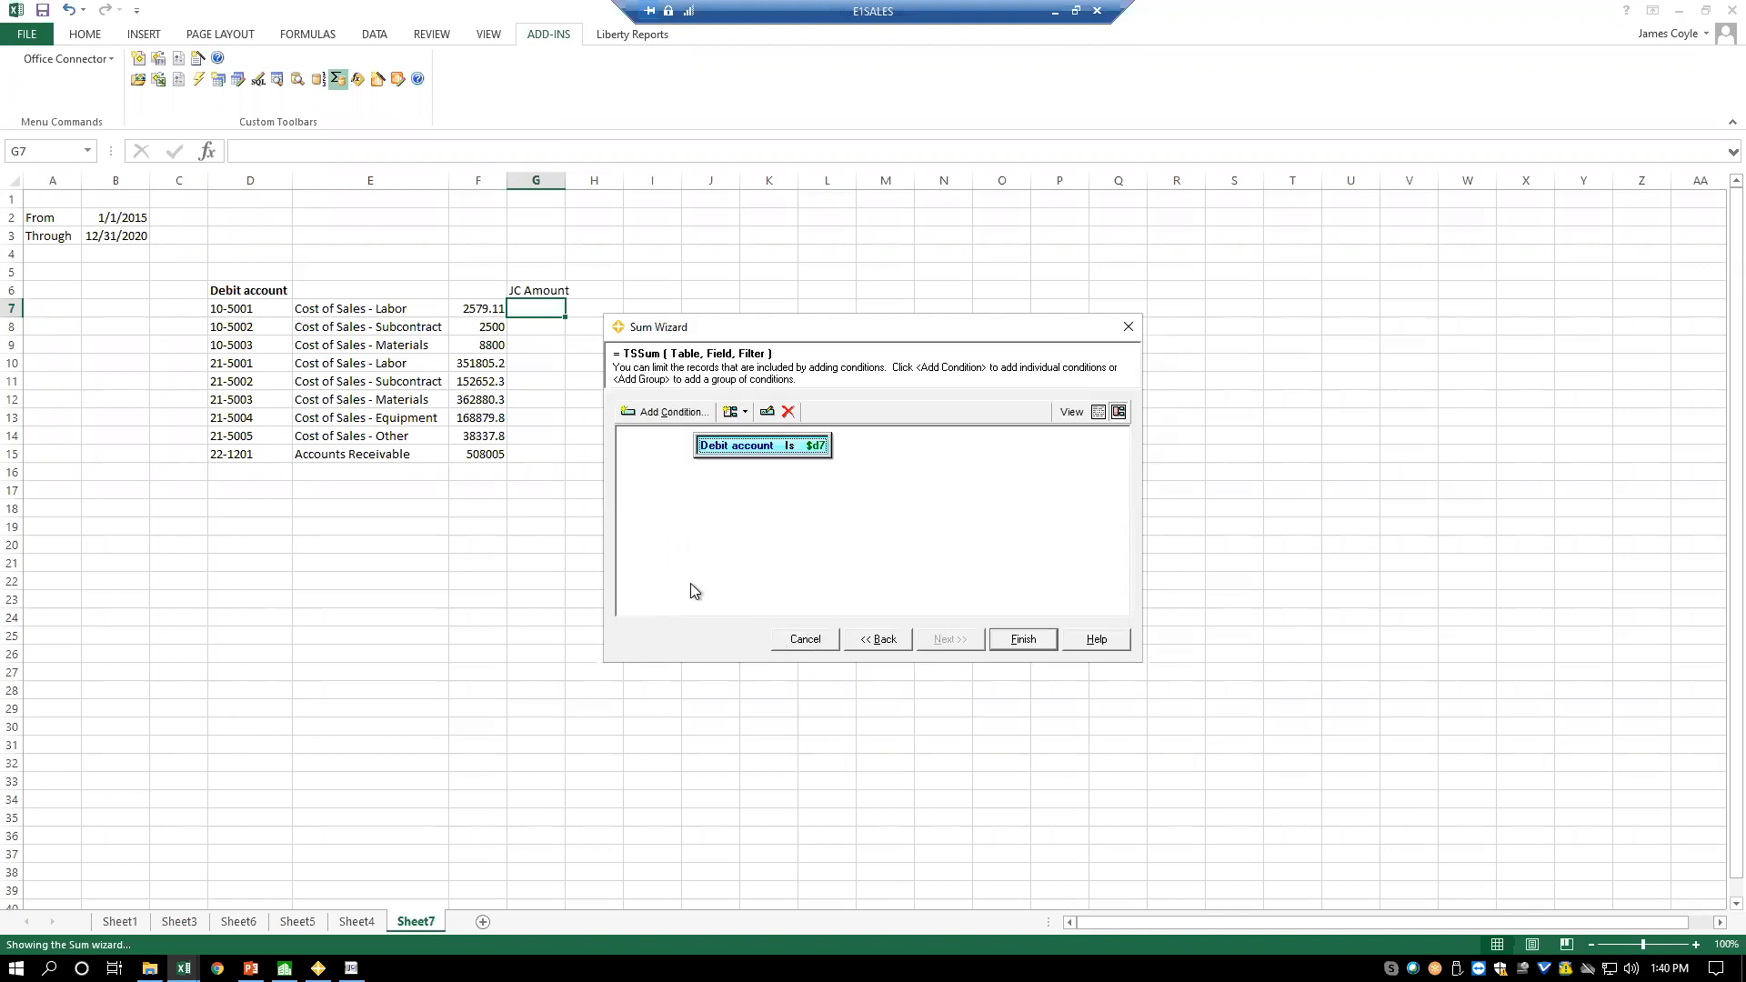
- Add a filter condition to the JC sum that the Accounting Date is greater than or equal to cell reference $b$2
left_click(662, 415)
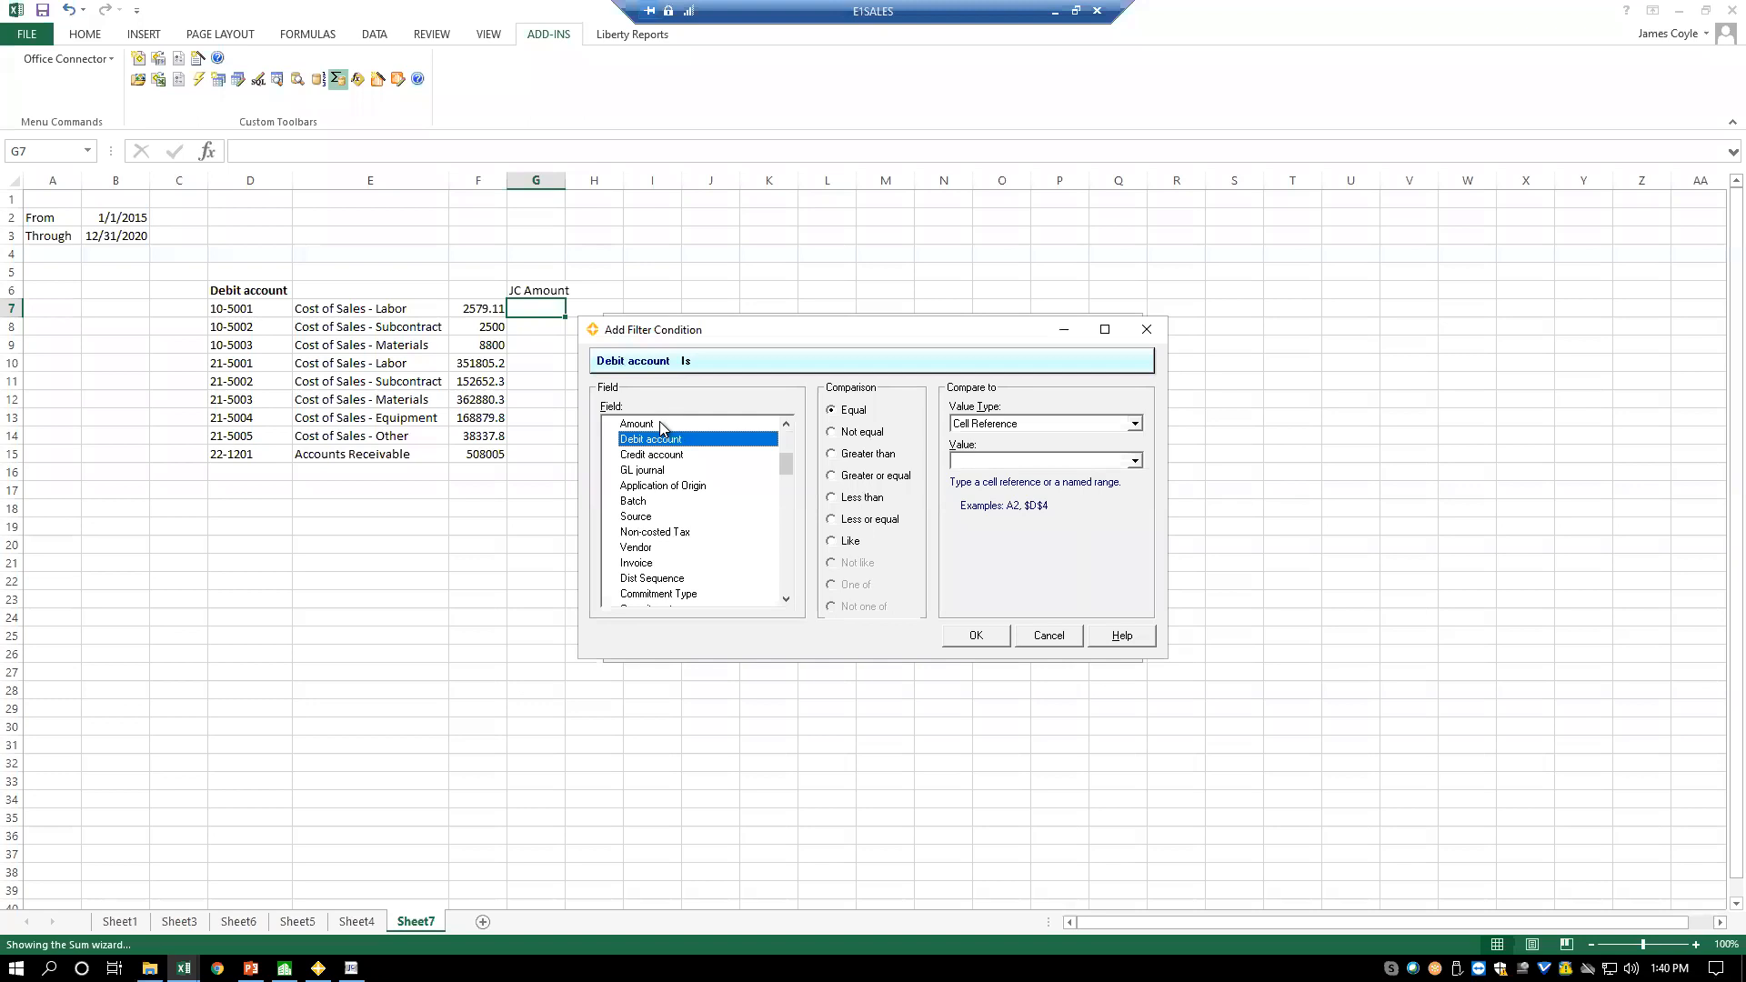
left_click_drag(785, 465, 787, 415)
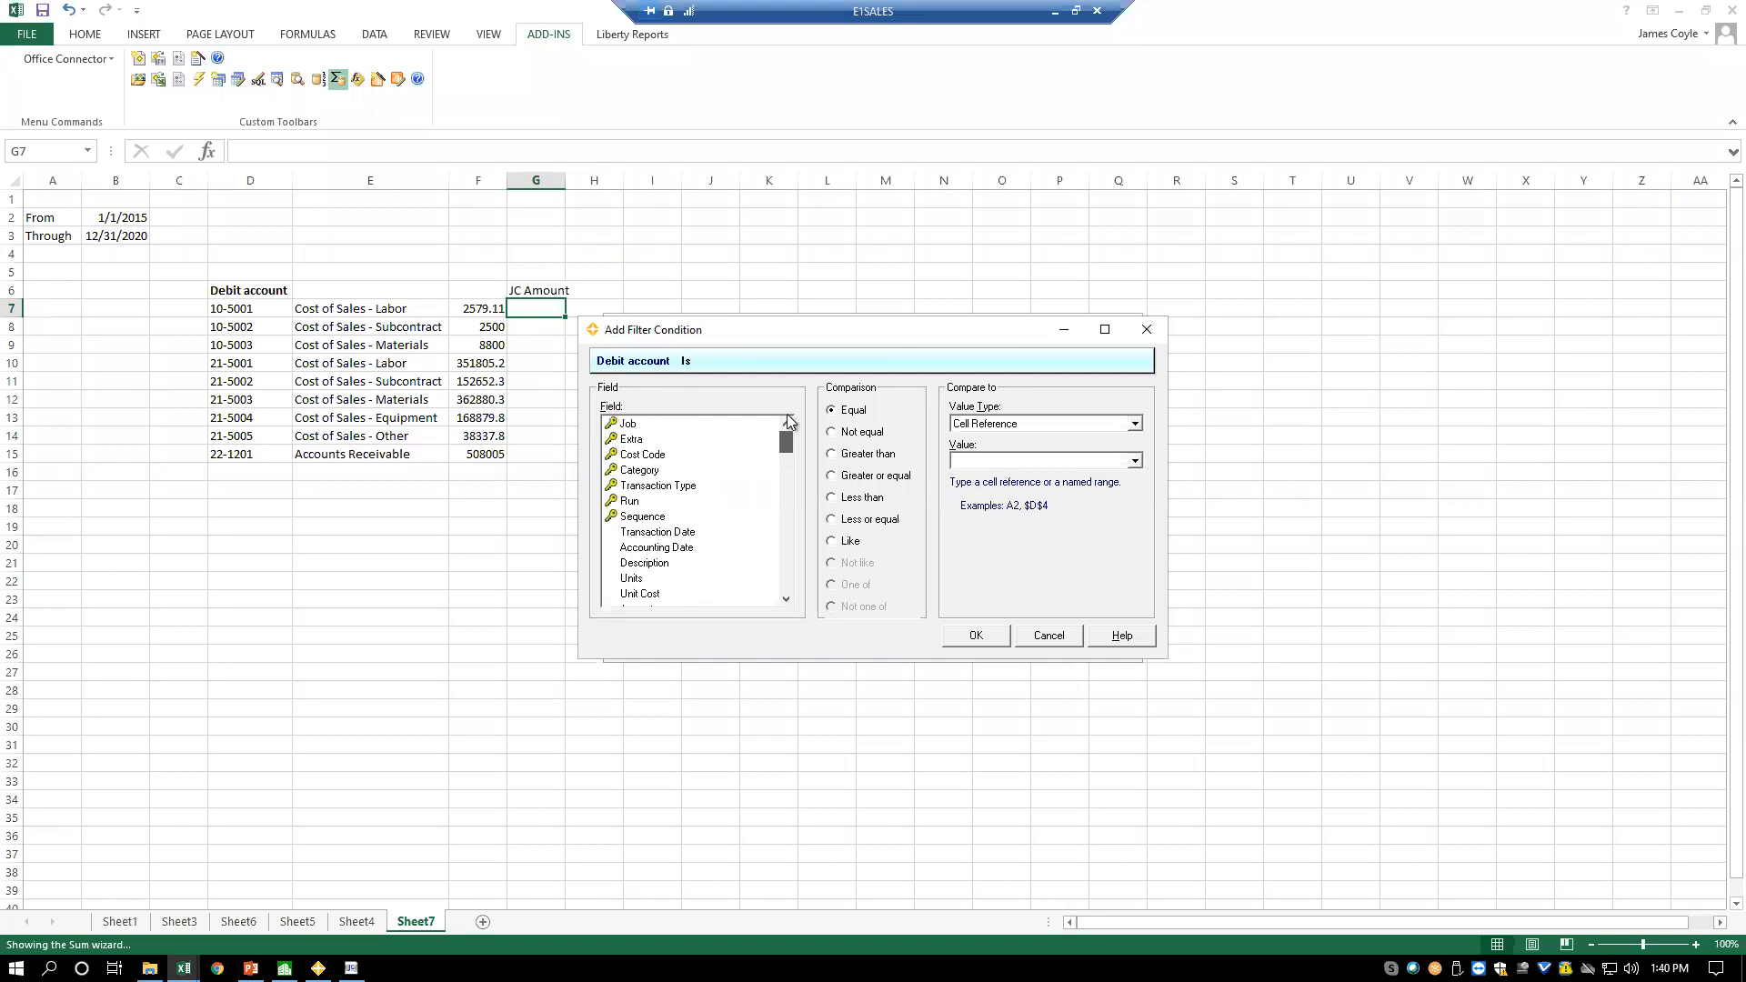
left_click(682, 546)
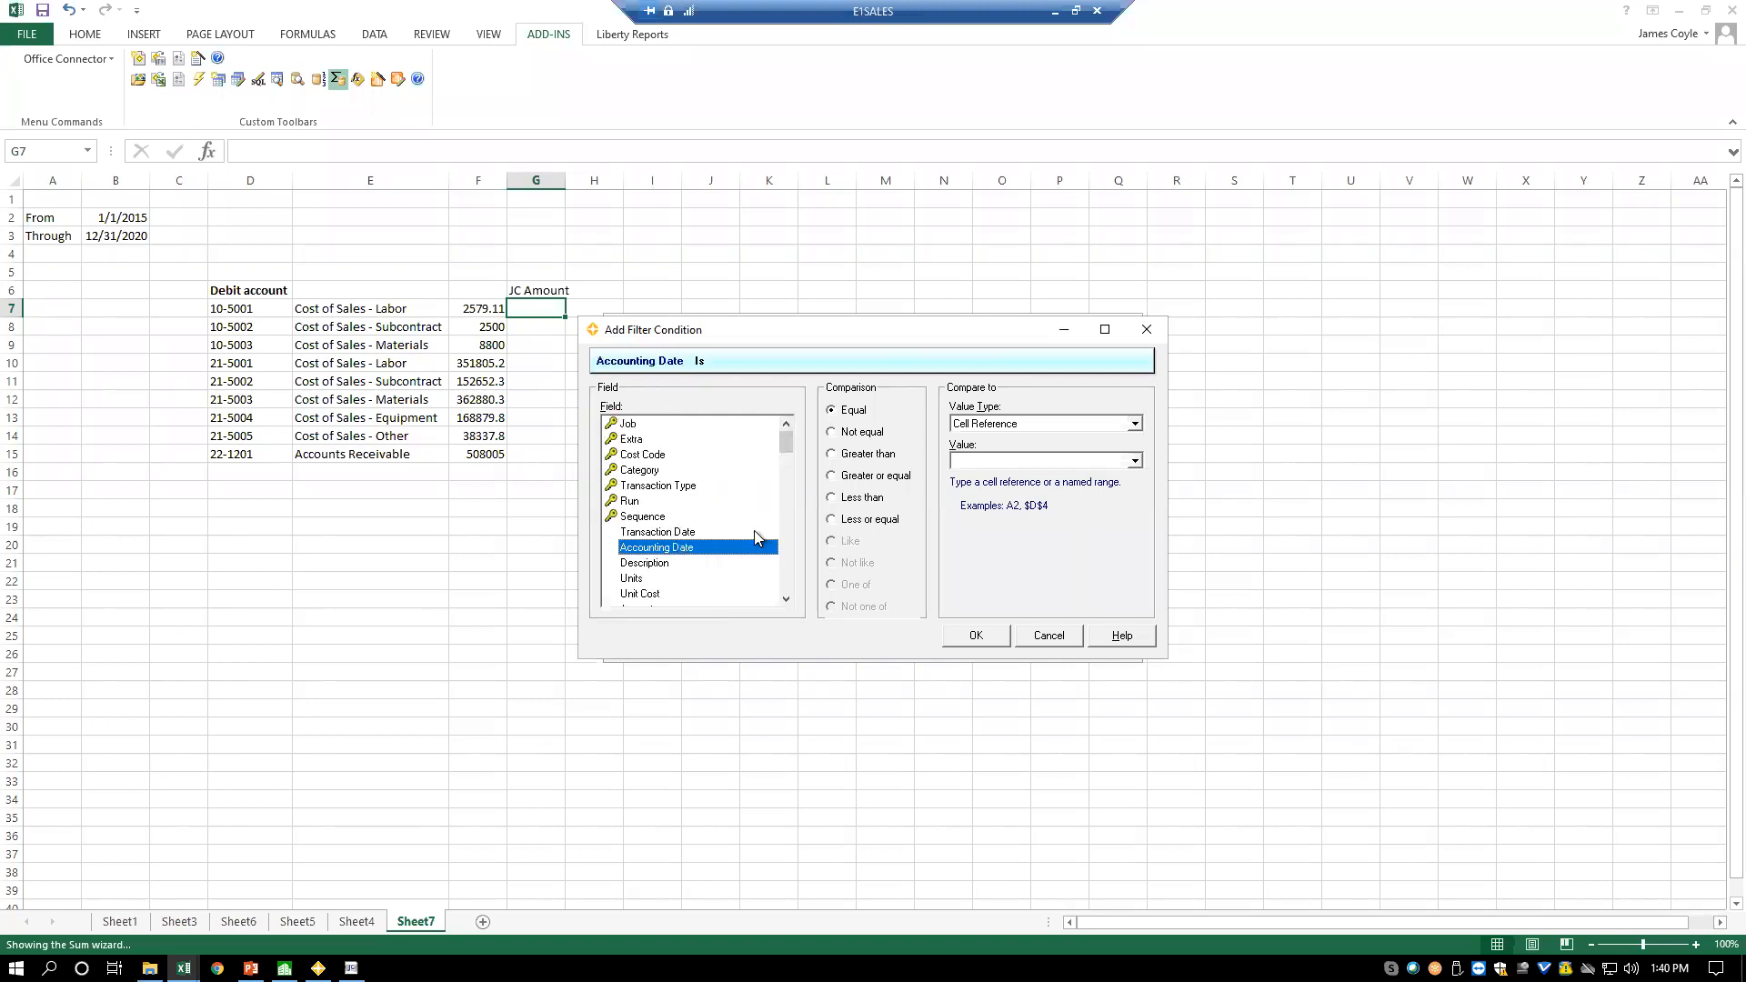
left_click(874, 475)
left_click(991, 461)
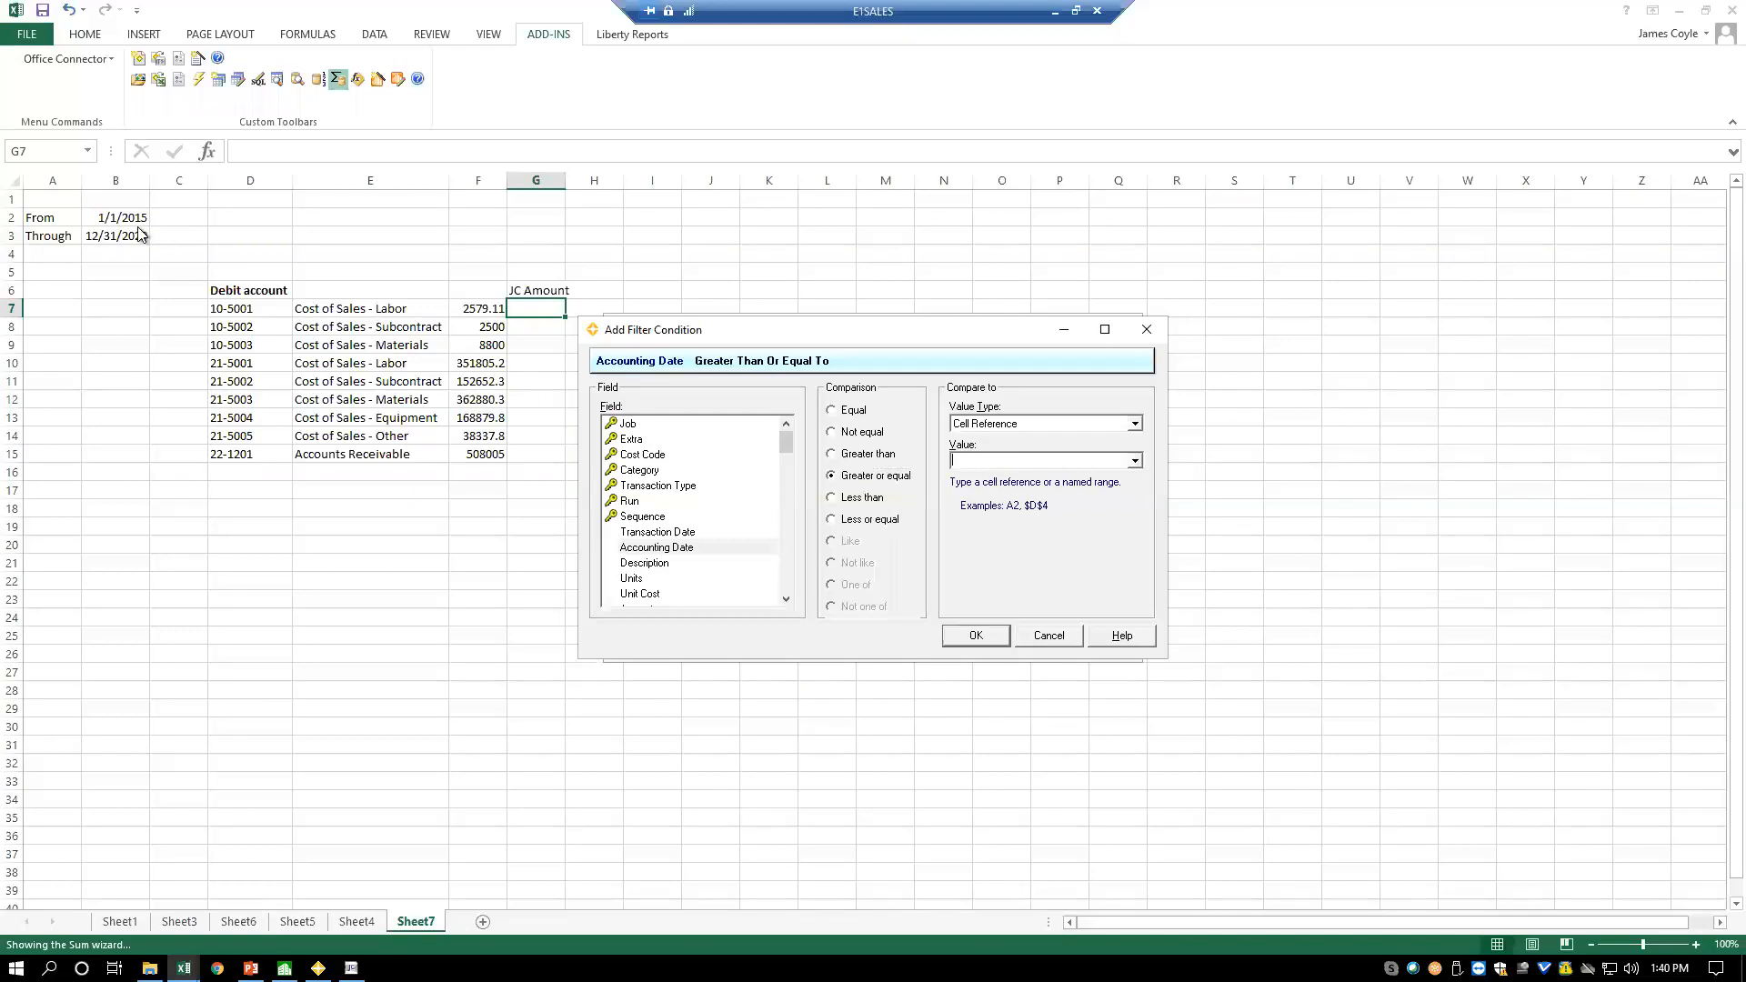
type("$b$2")
left_click(969, 636)
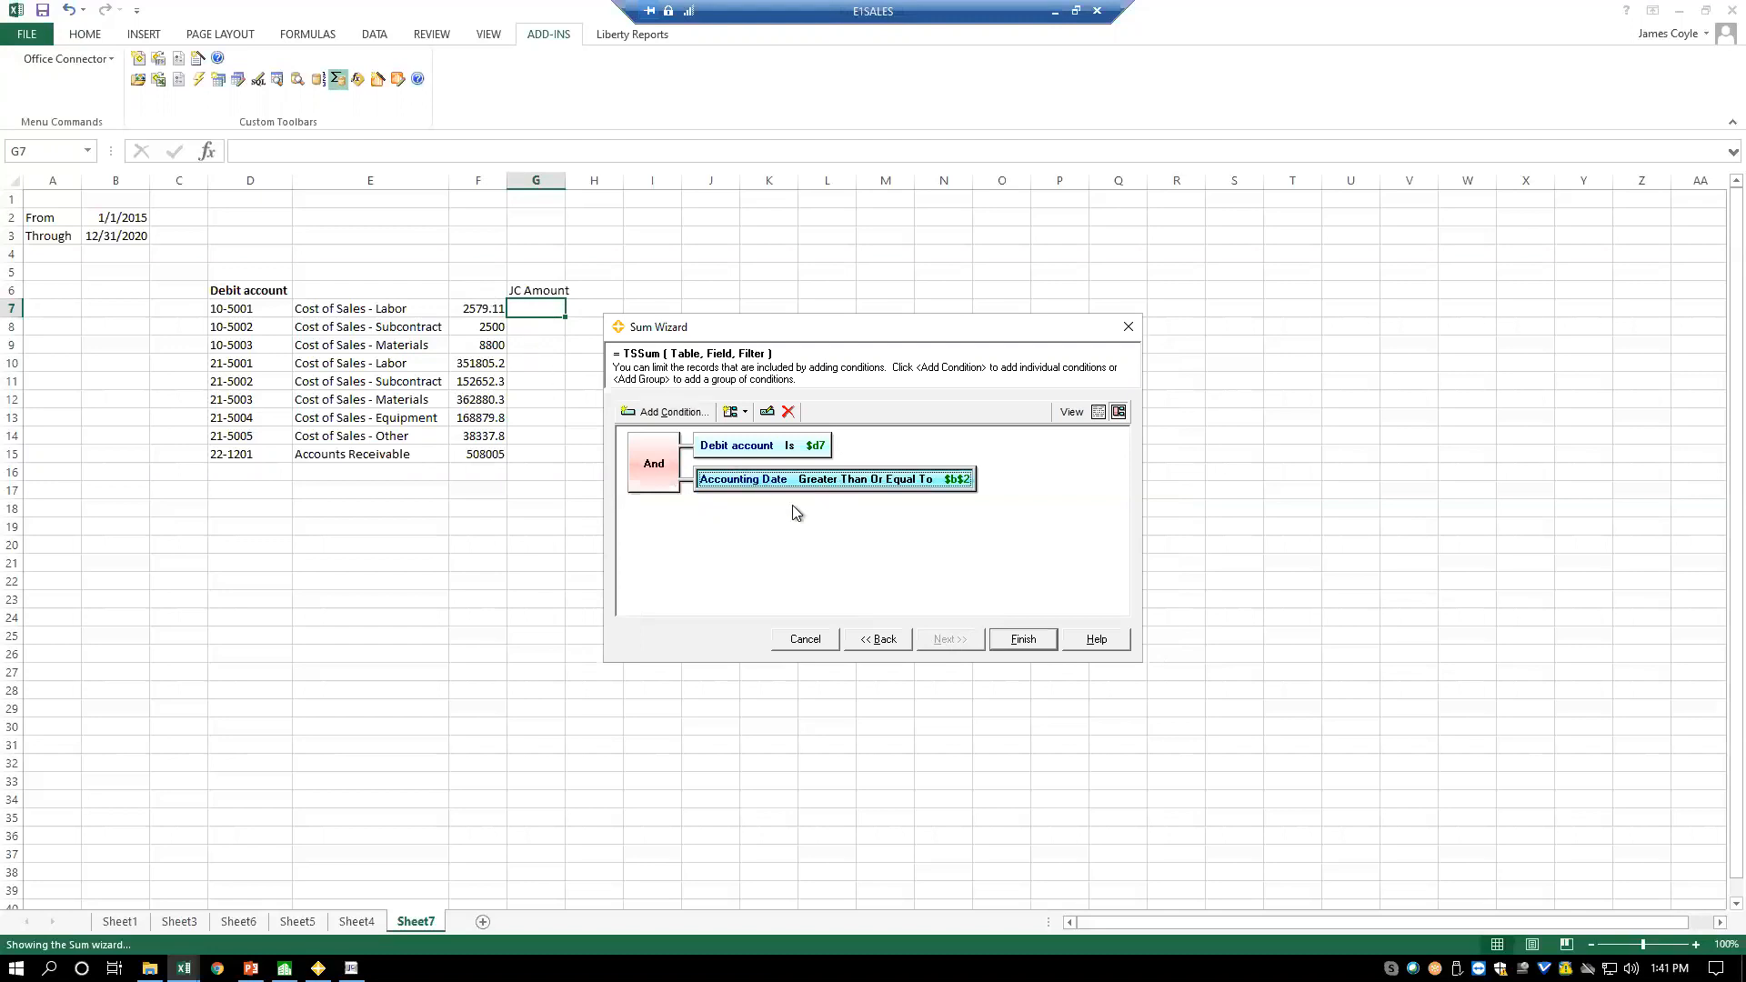
- Add another condition to the JC sum that the Accounting Date is less than or equal to cell reference $b$3
left_click(651, 413)
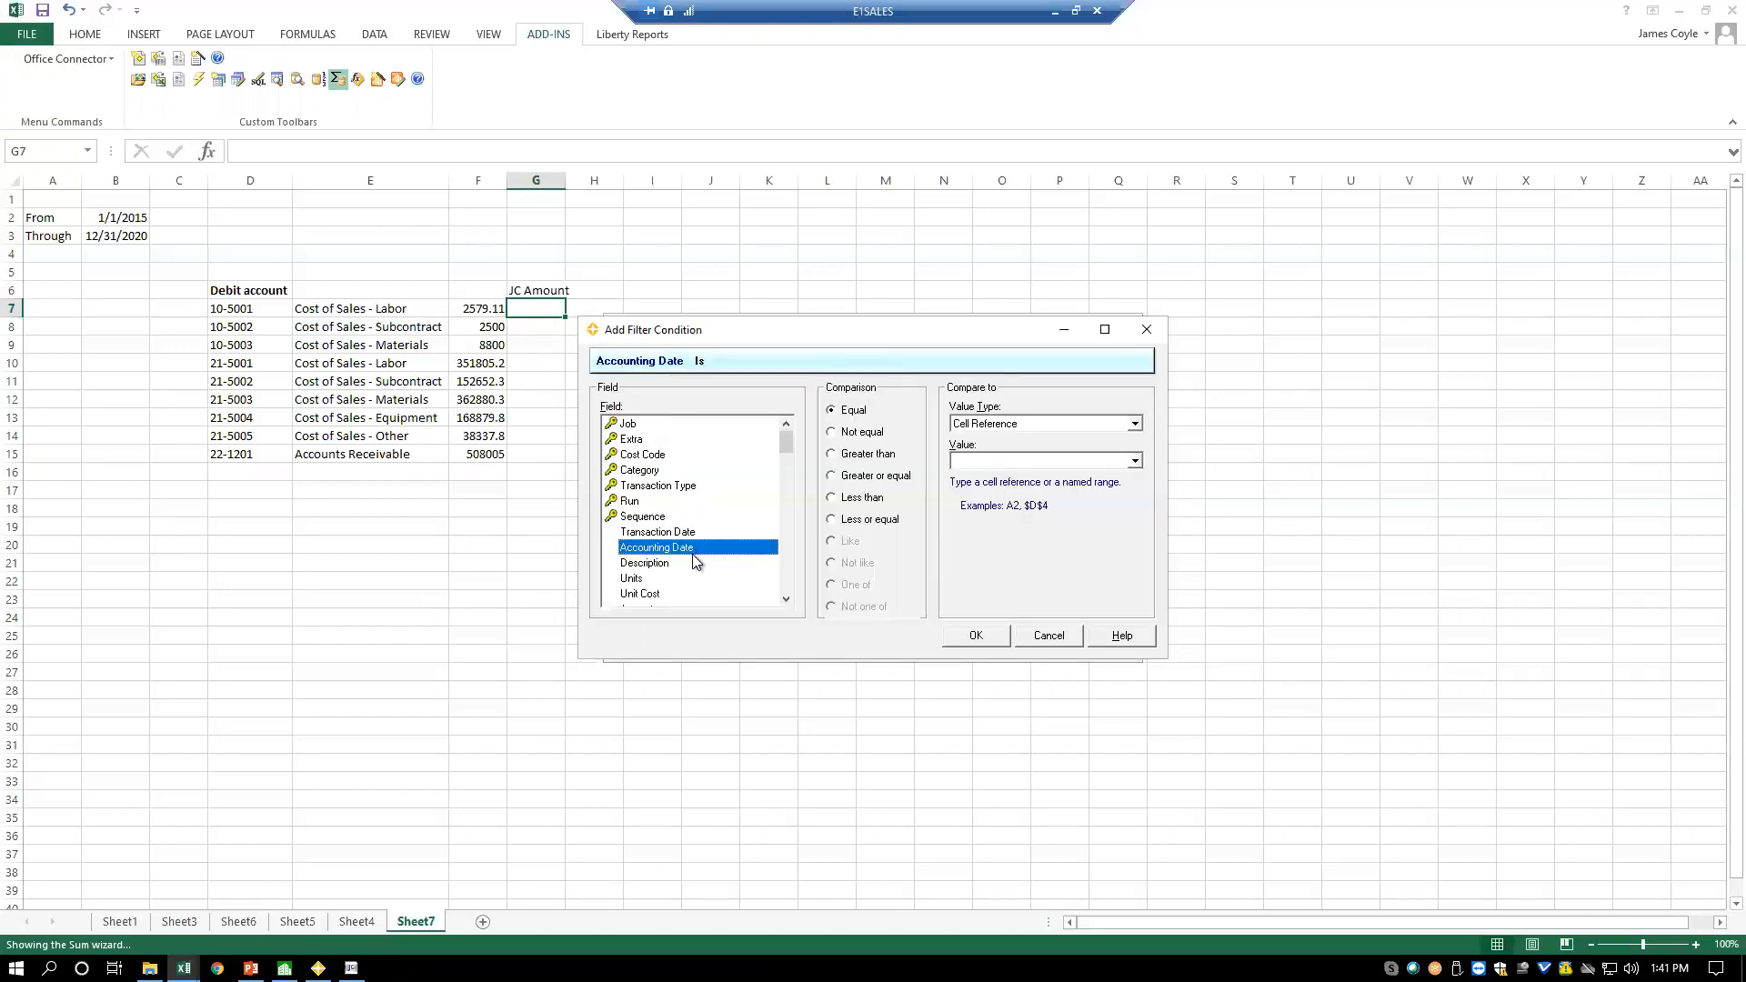
left_click(873, 521)
left_click(982, 460)
type("$")
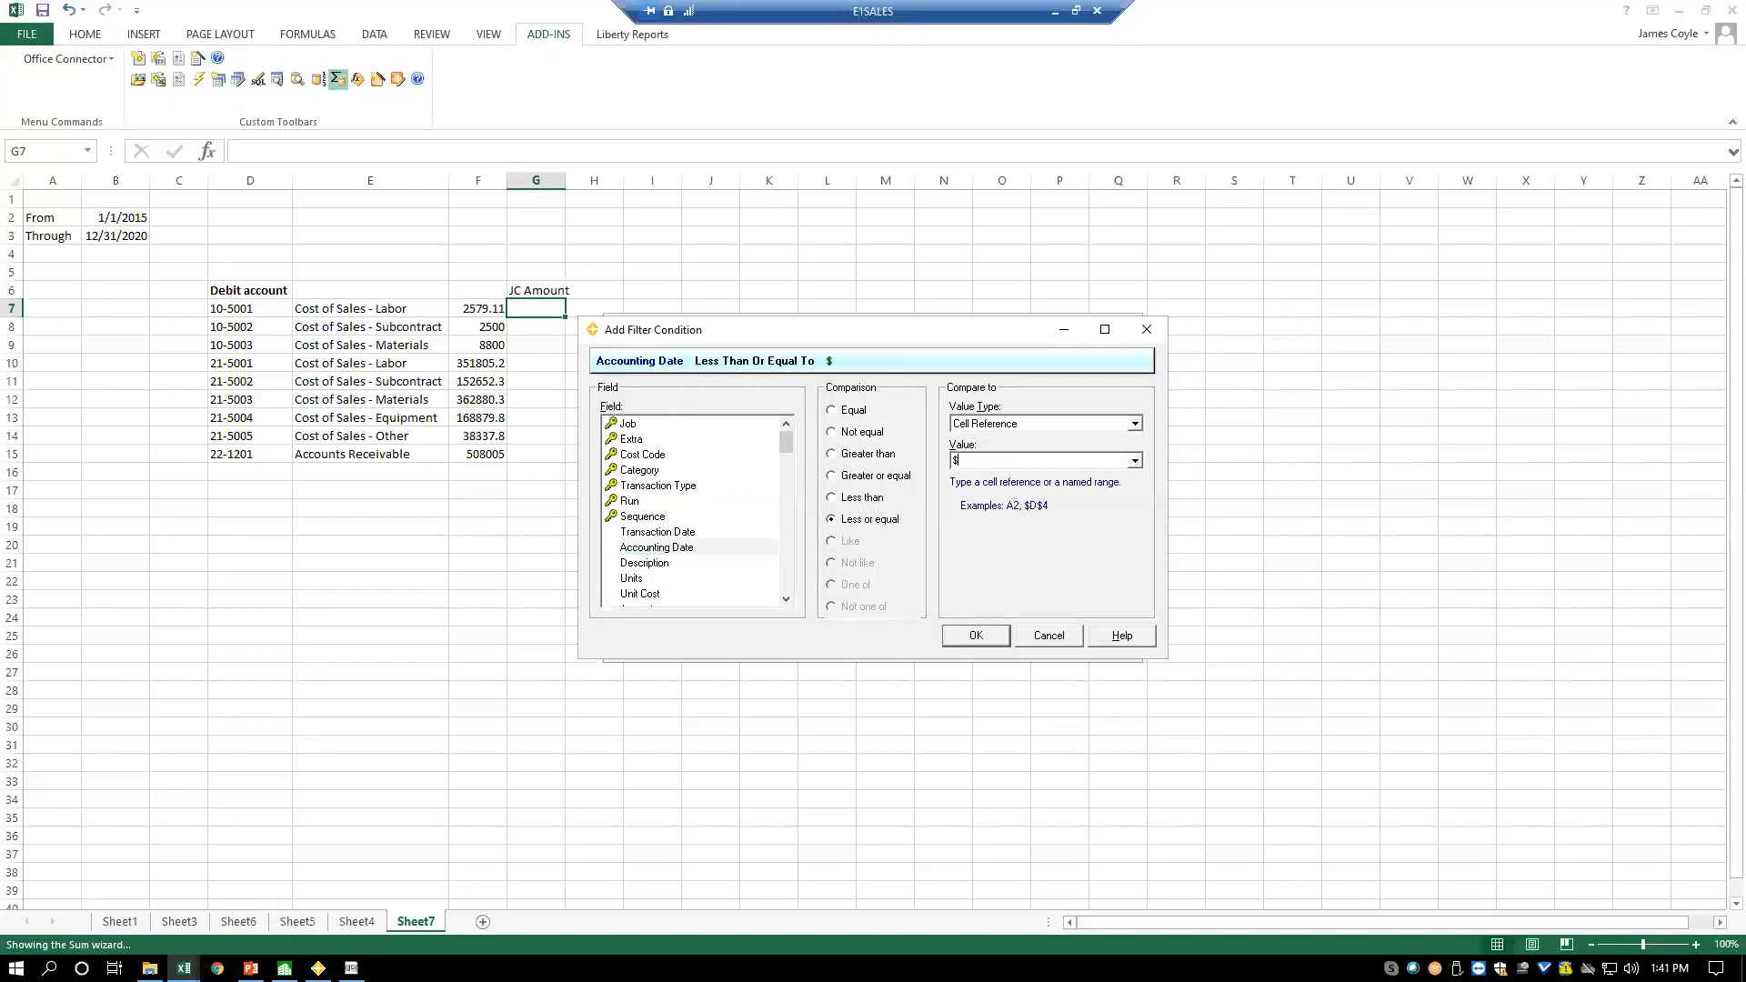
type("b$3")
left_click(974, 636)
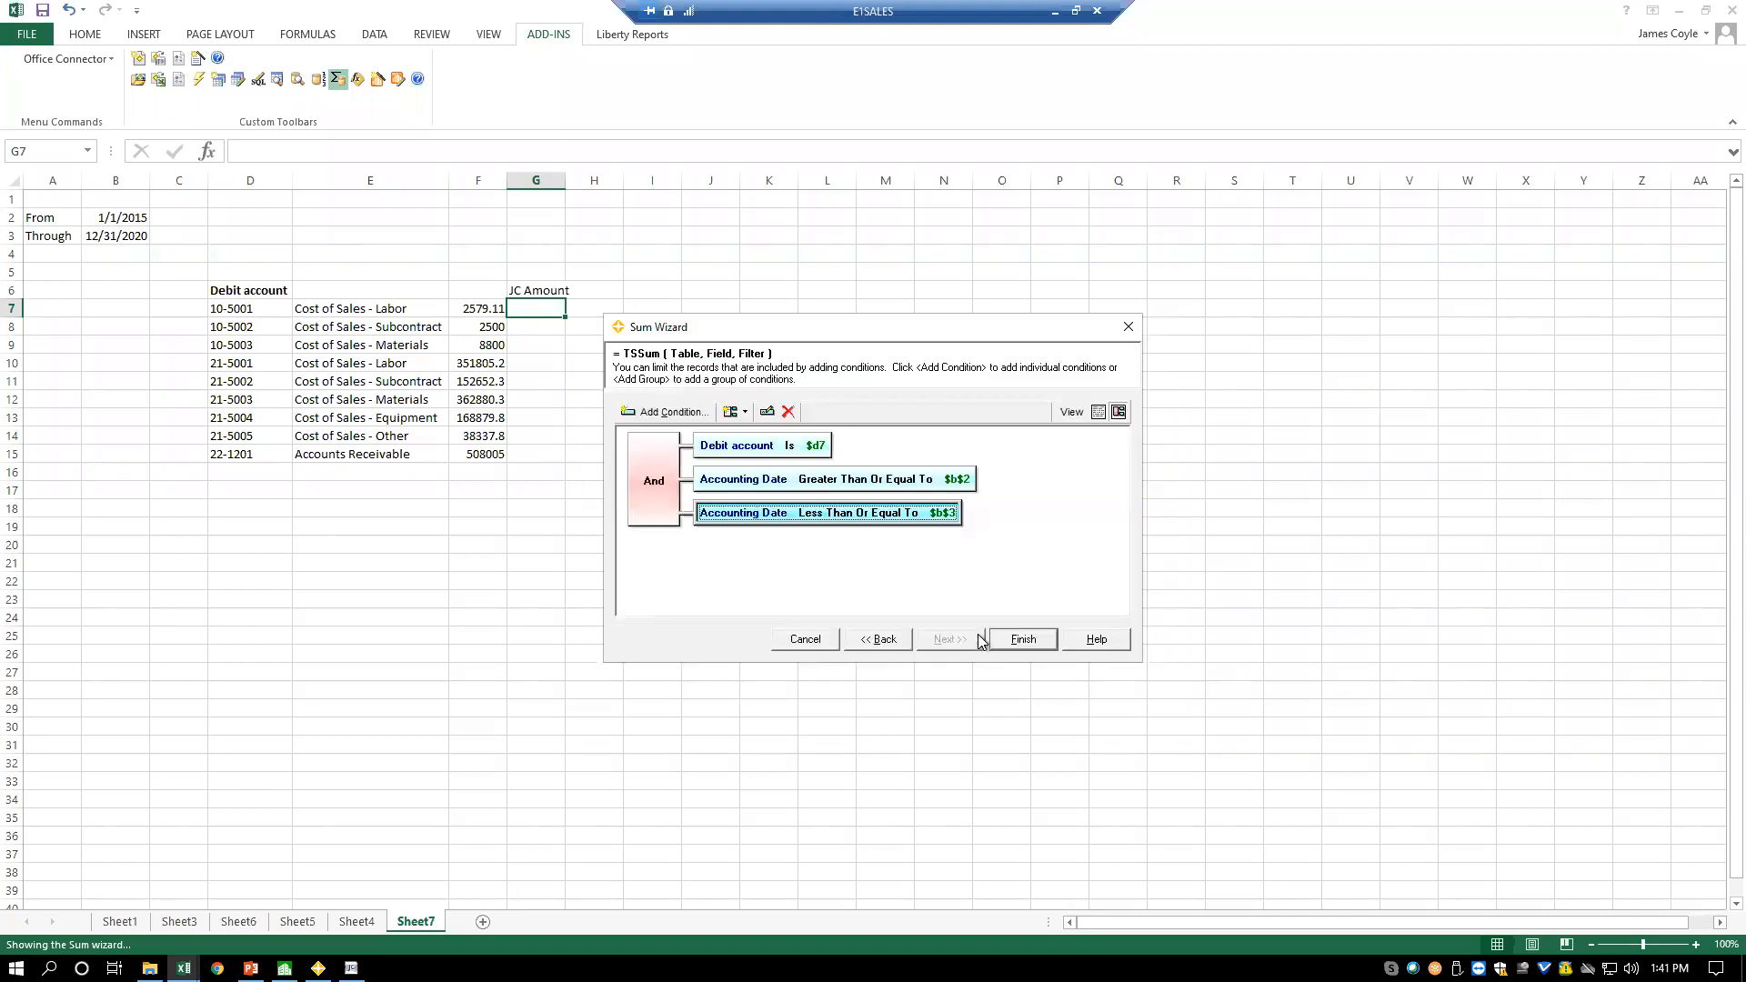
- Finish the JC Amount sum in G7 and fill it down through row 15
left_click(1024, 640)
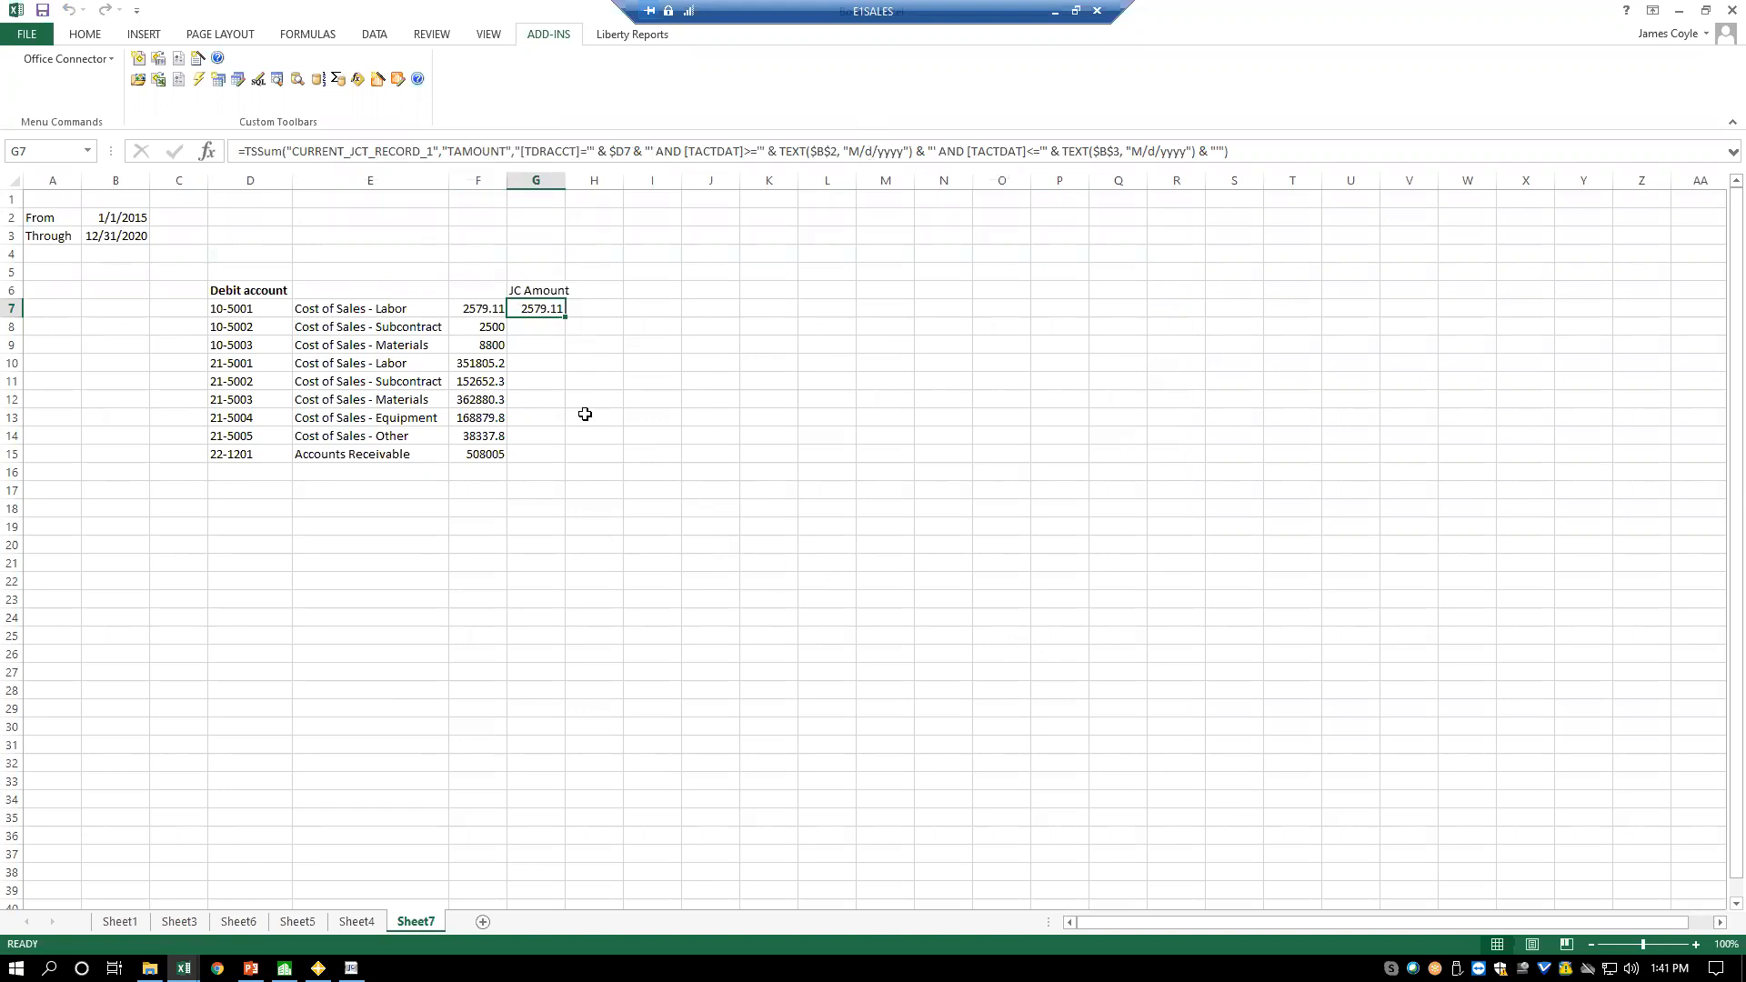
left_click_drag(565, 317, 566, 457)
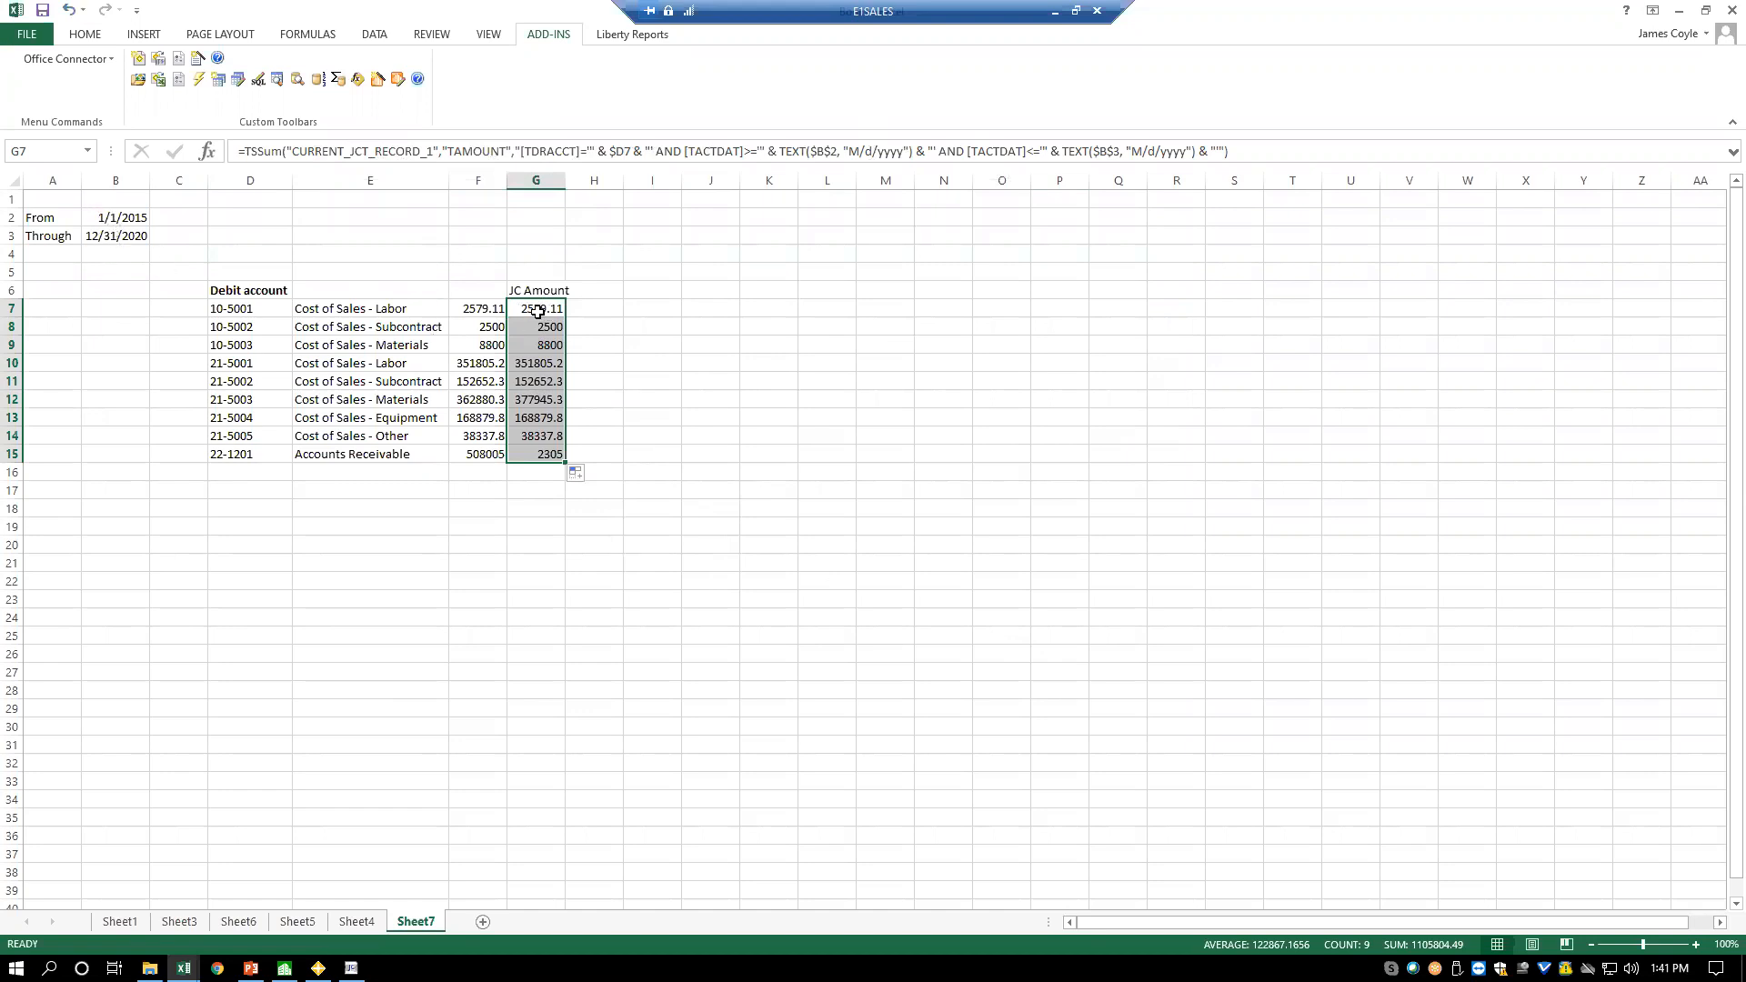
left_click(594, 288)
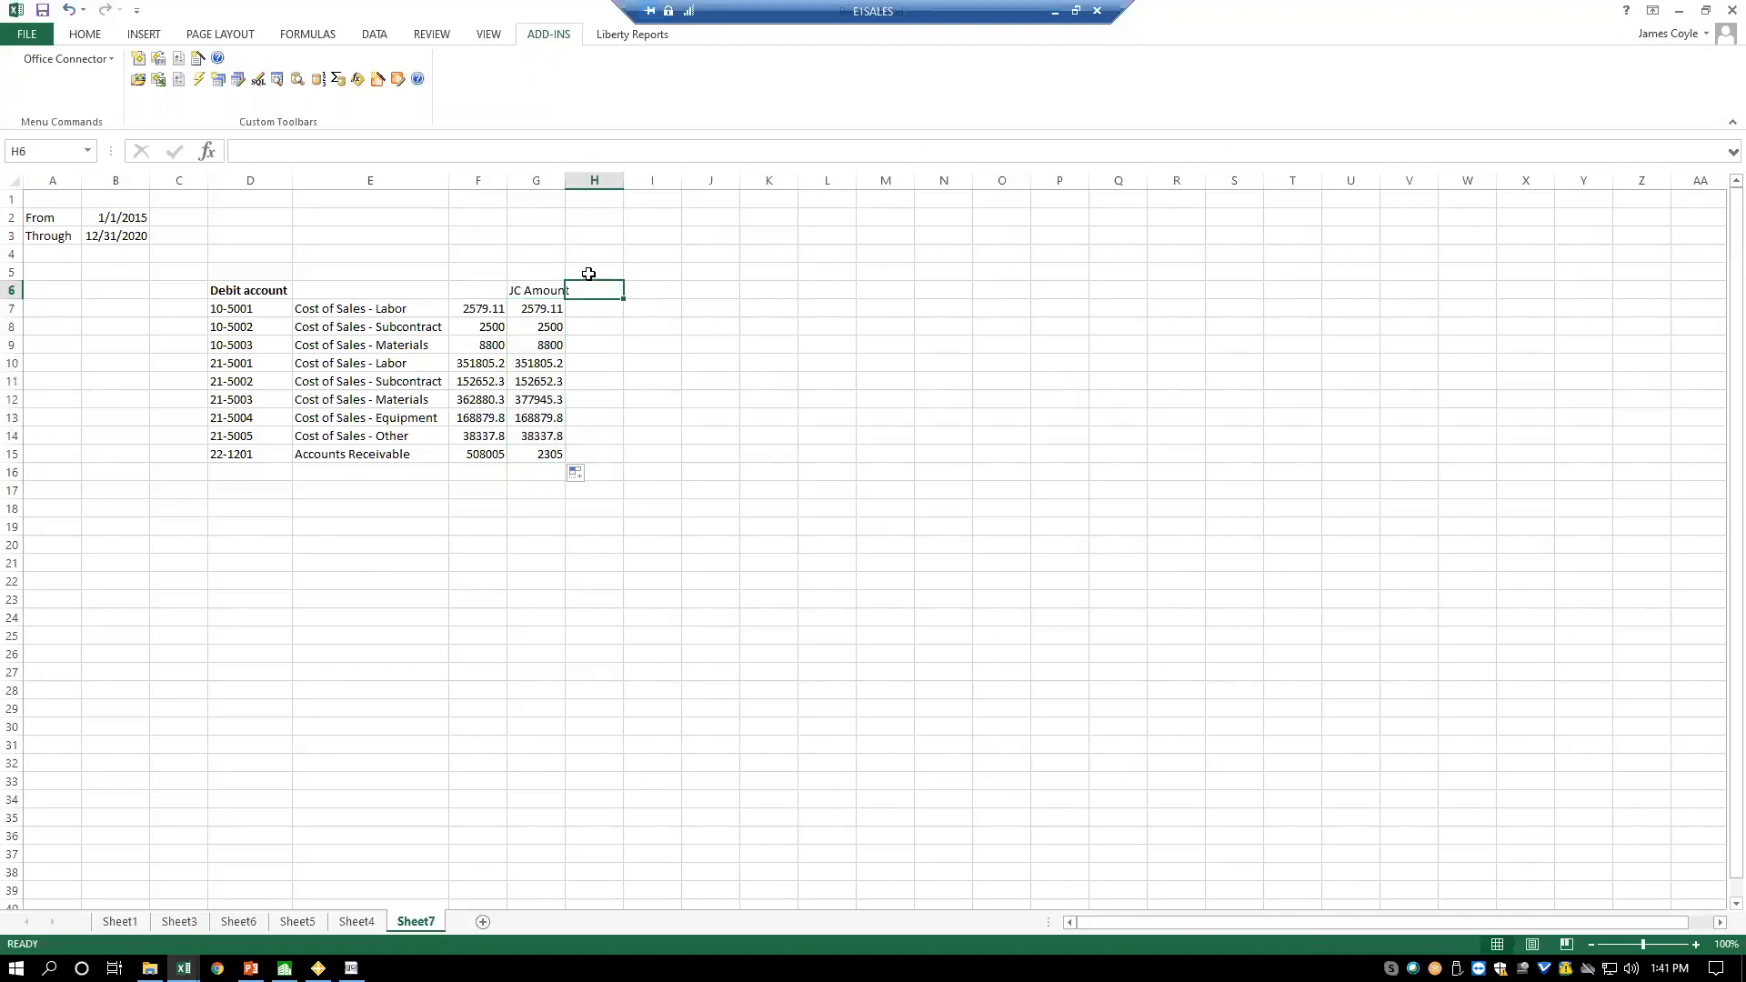
- Enter the heading GL in H5, one row above the JC Amount heading row
left_click(592, 259)
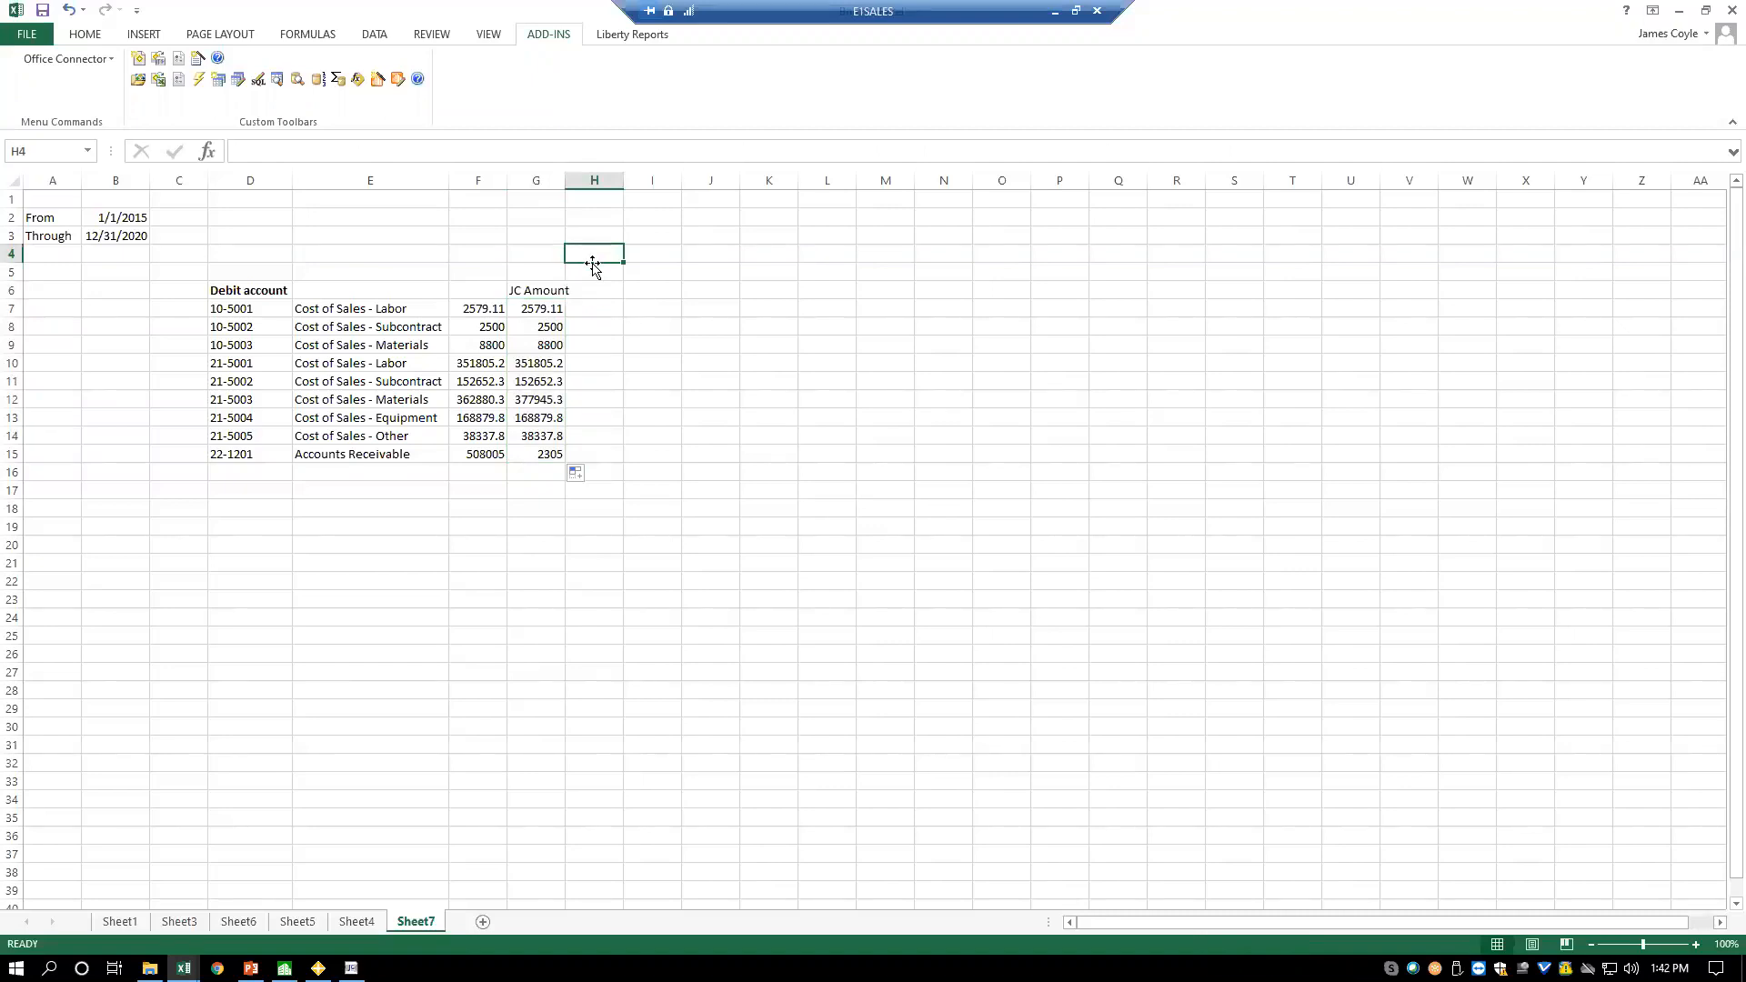
left_click(592, 272)
type("GL")
key("Return")
- Start an Office Connector sum in H7 on the GL Transaction table from CURRENT.GLT, totalling the Debit and Credit fields
left_click(590, 306)
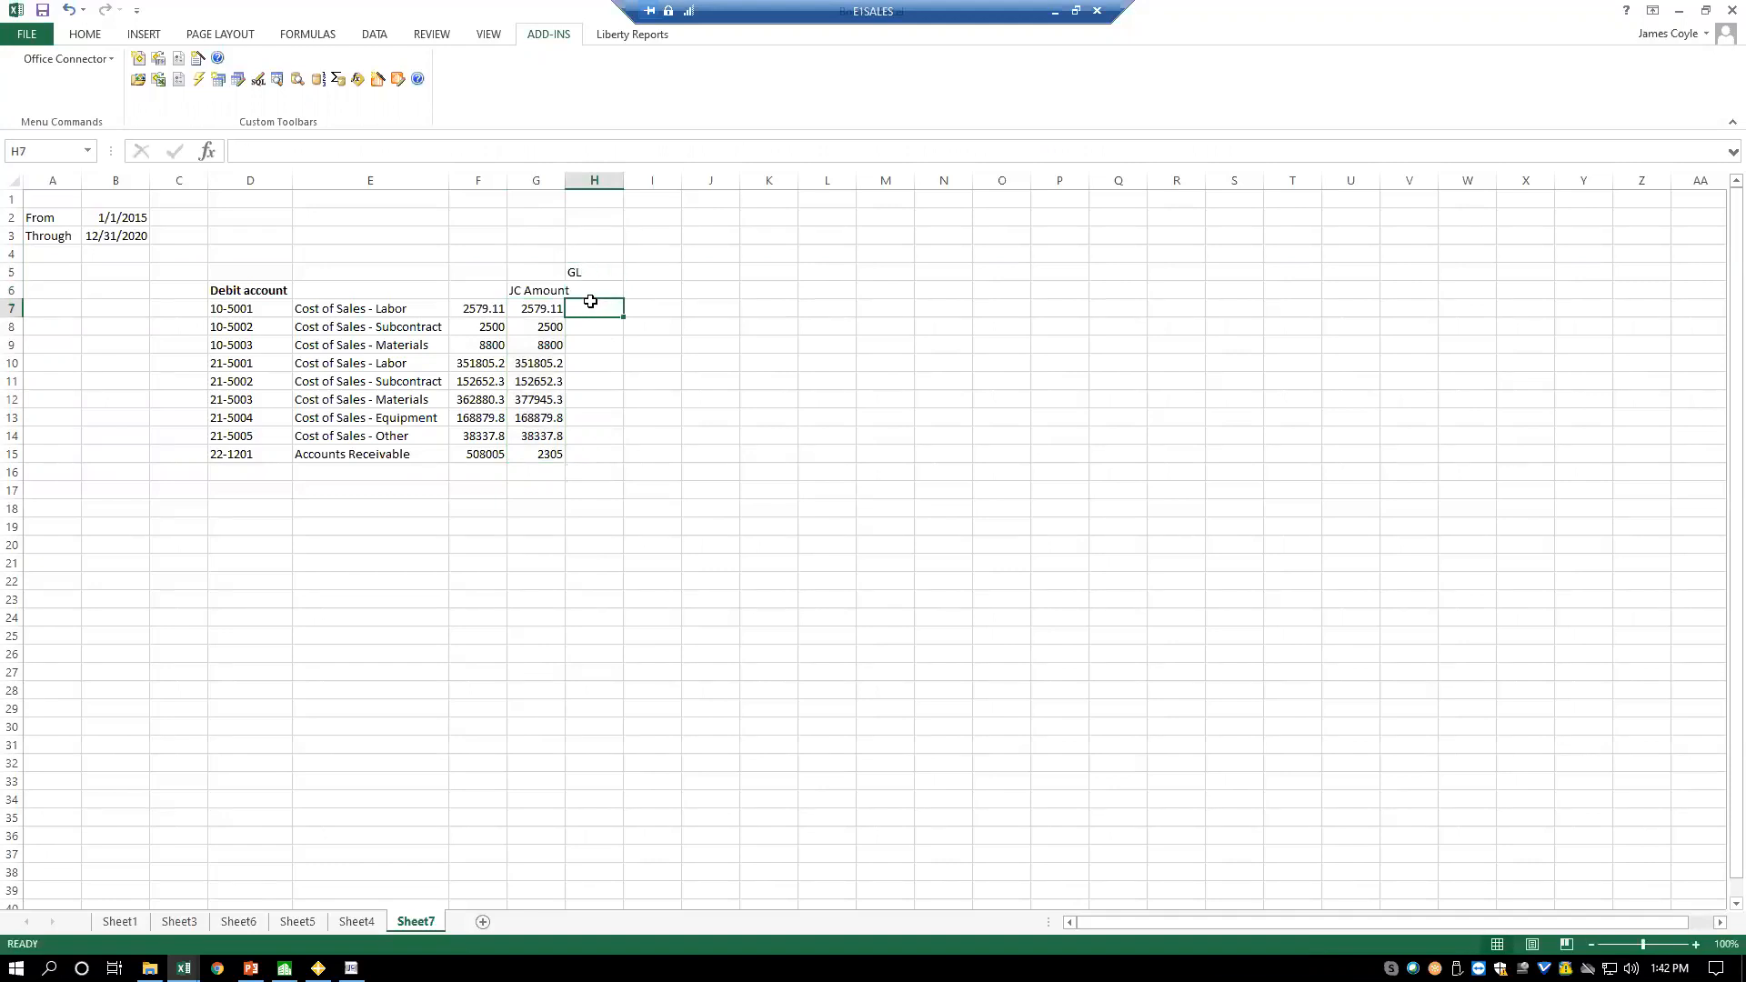
left_click(338, 78)
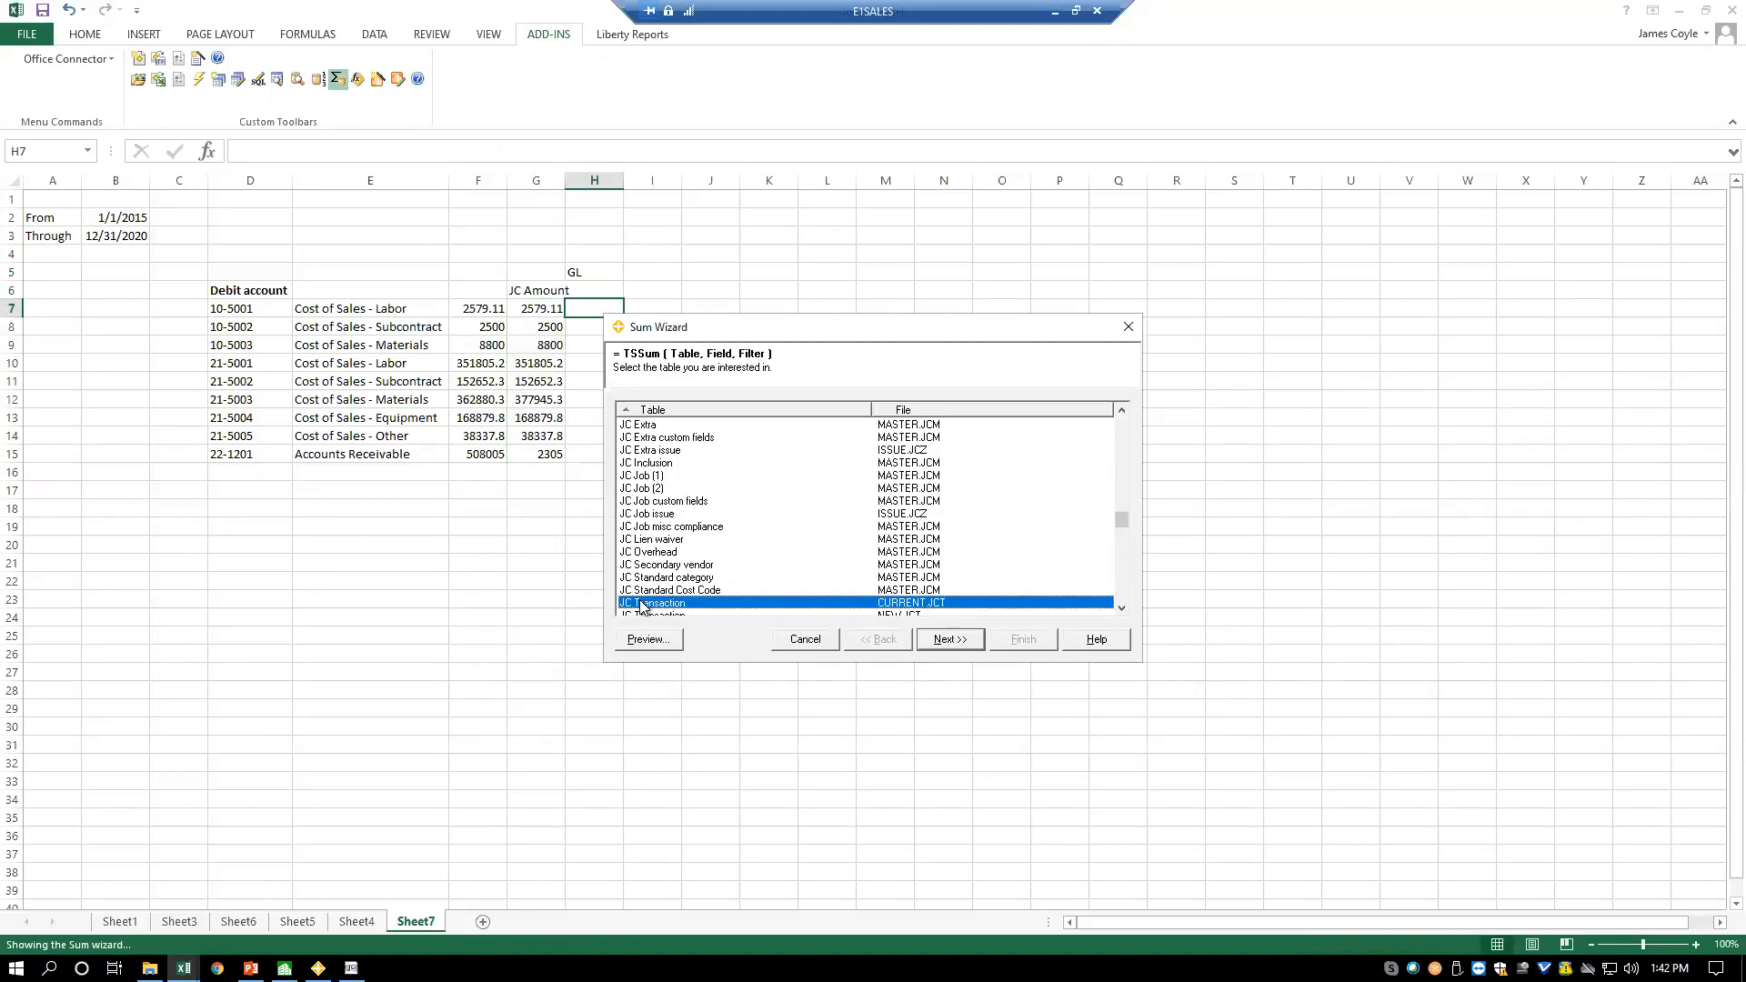
key("g")
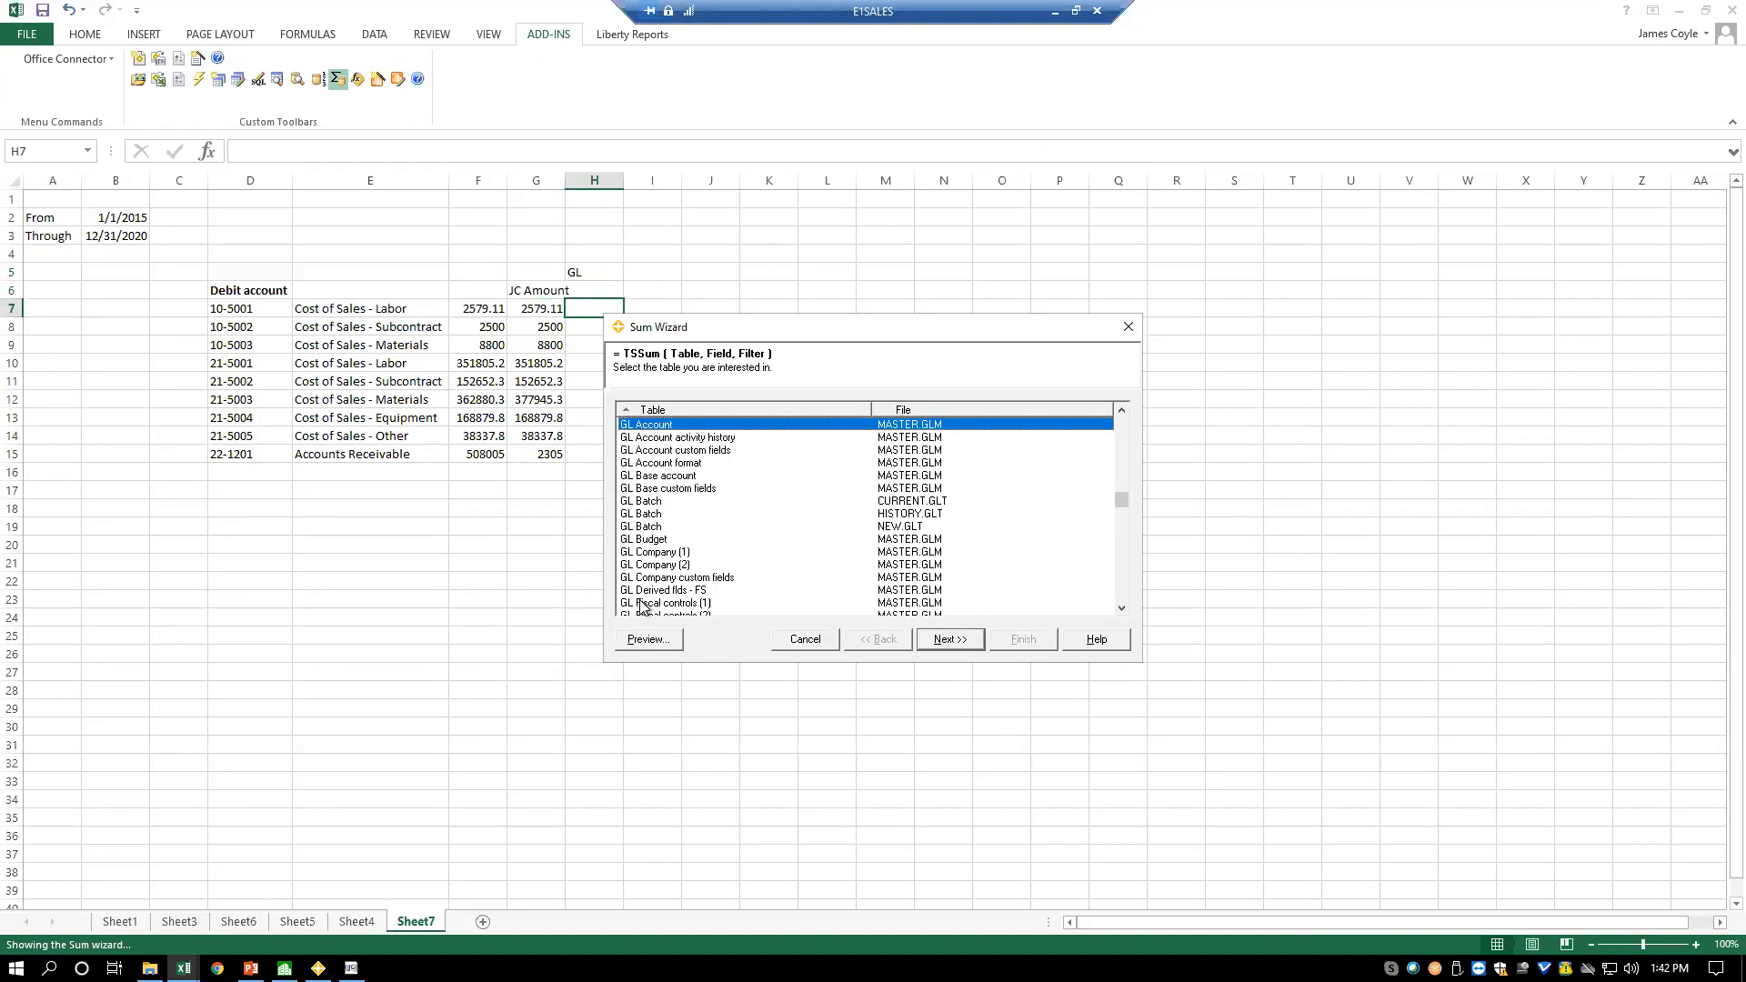
key("l")
key("space")
key("t")
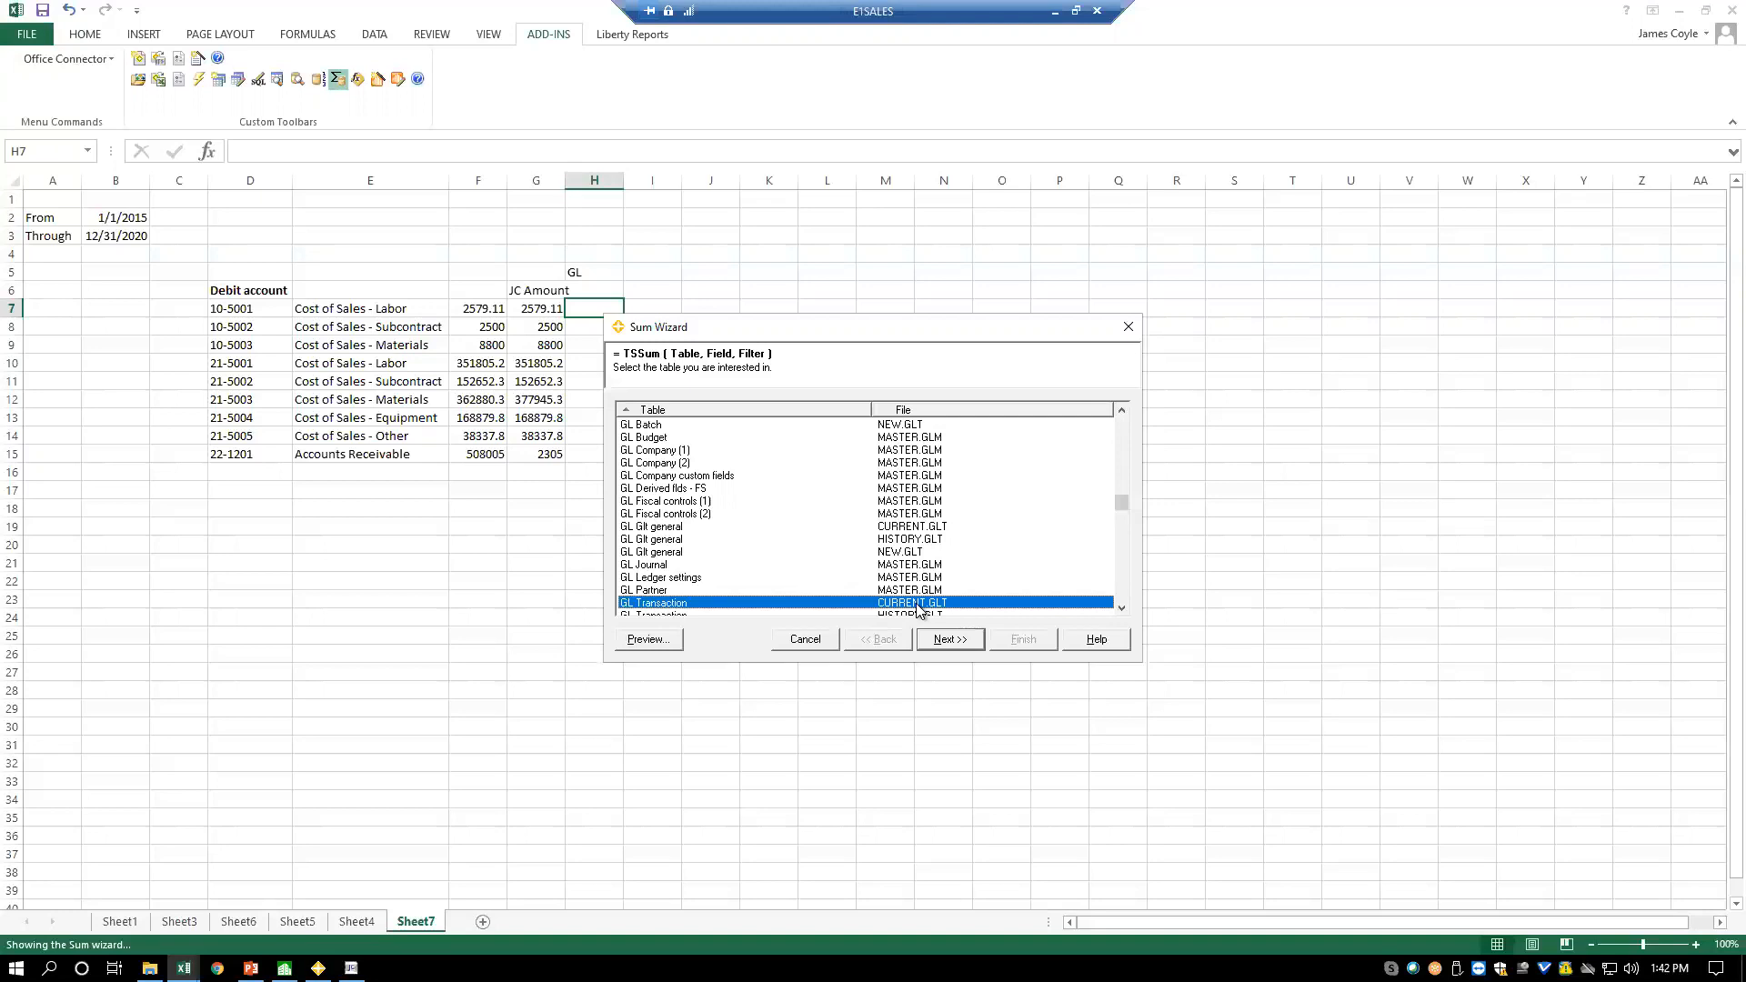
left_click(950, 639)
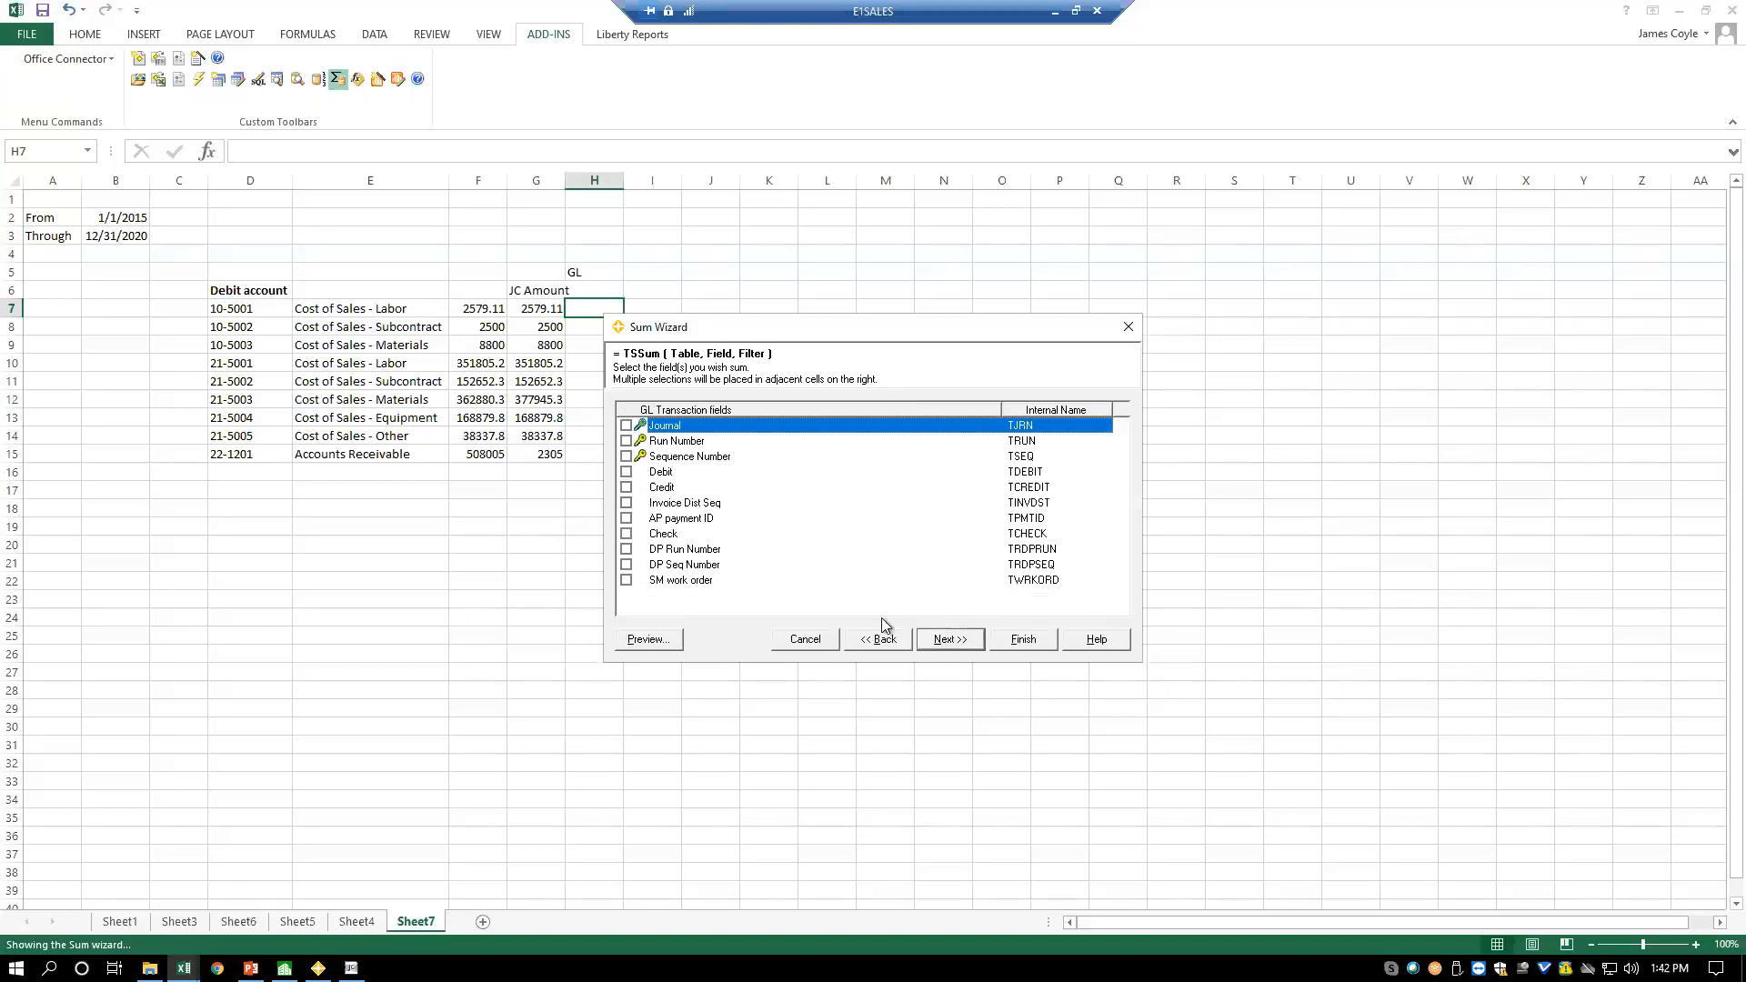
left_click(626, 472)
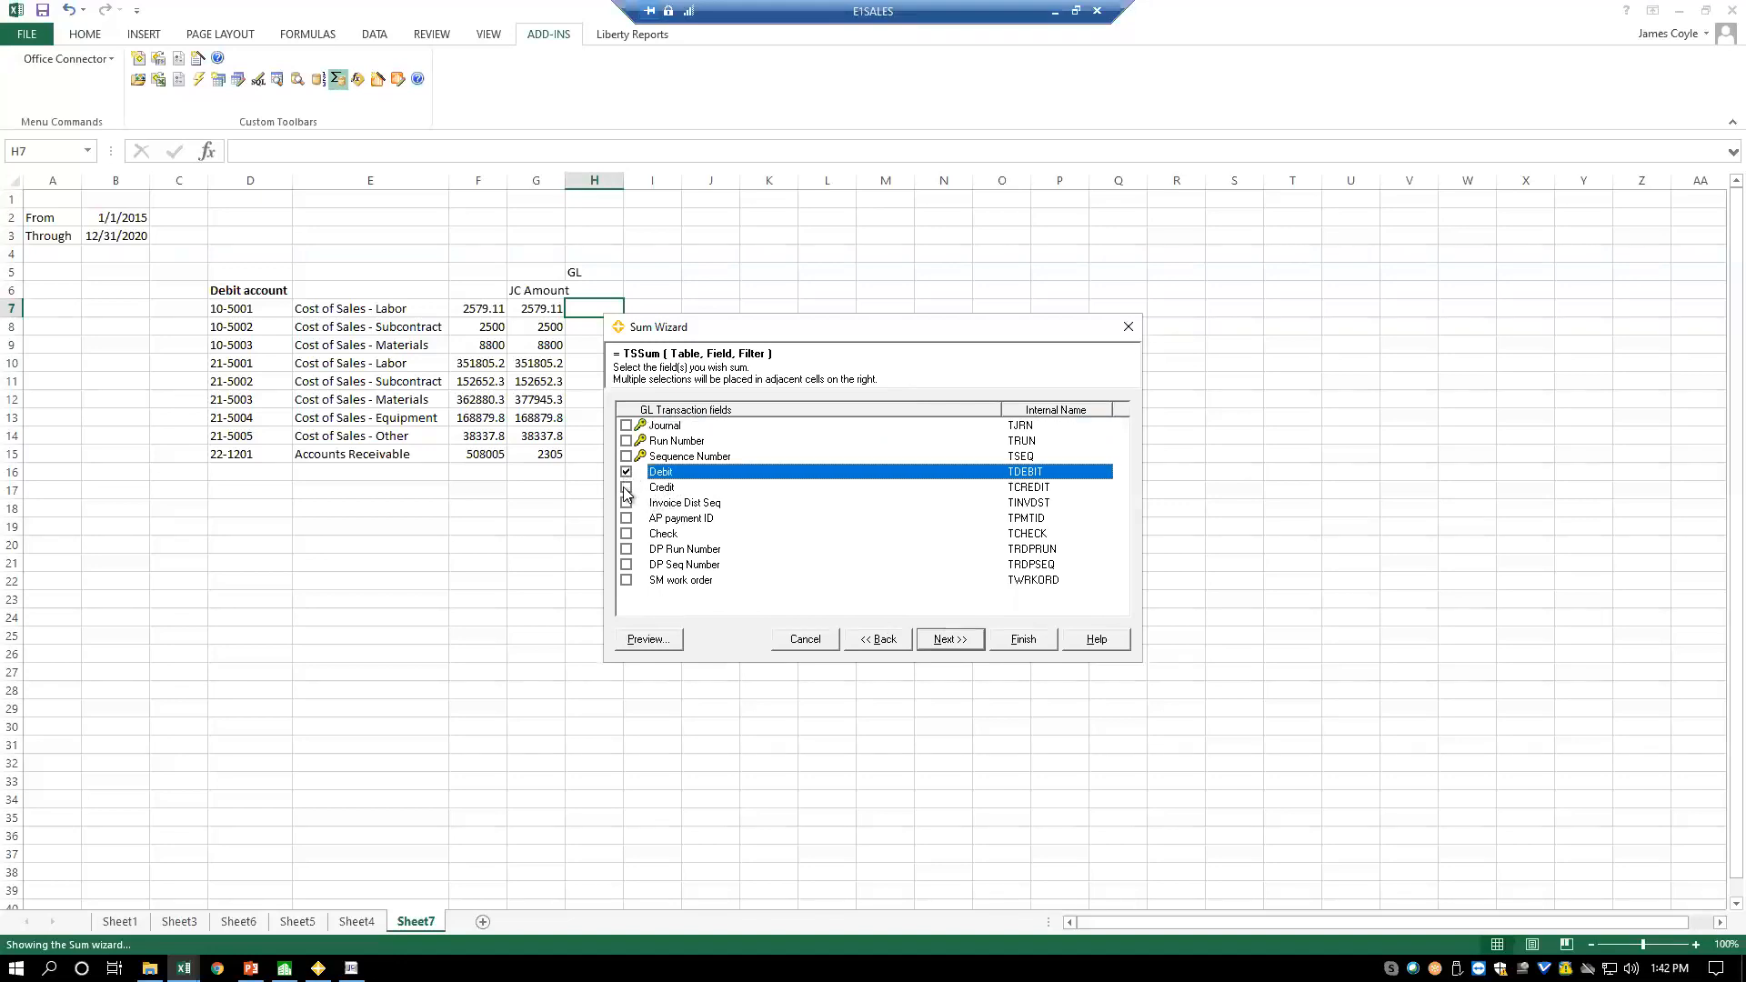
left_click(625, 487)
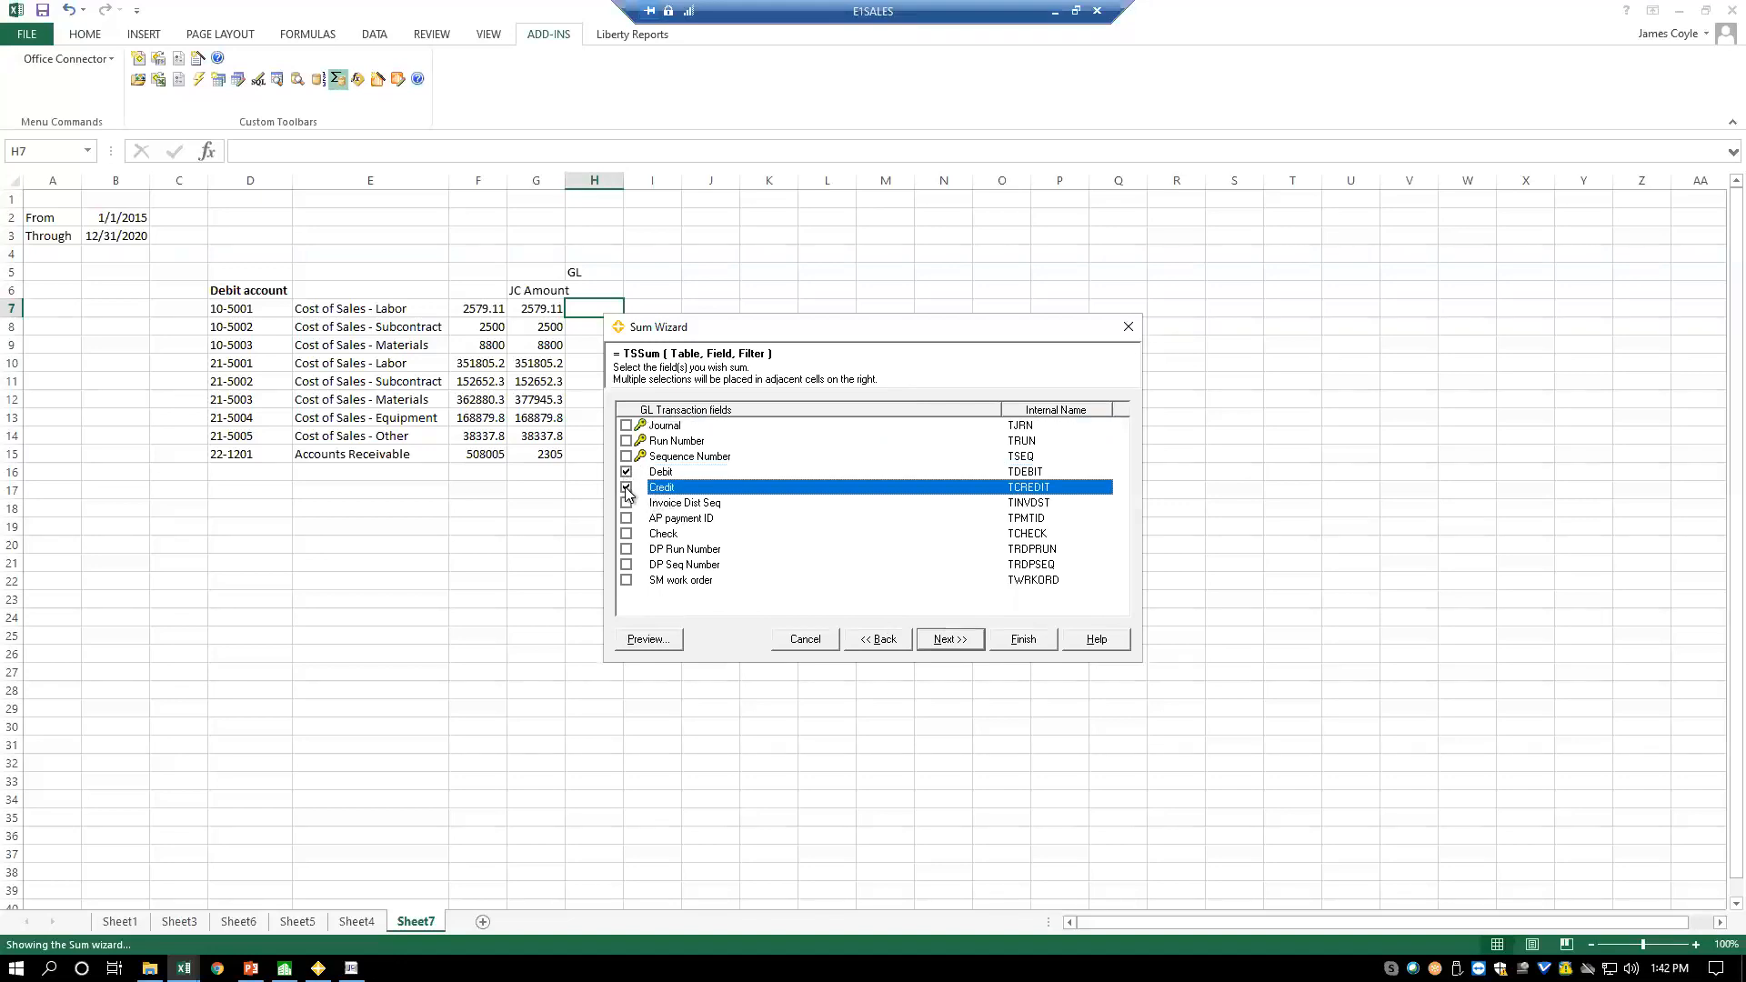
left_click(951, 639)
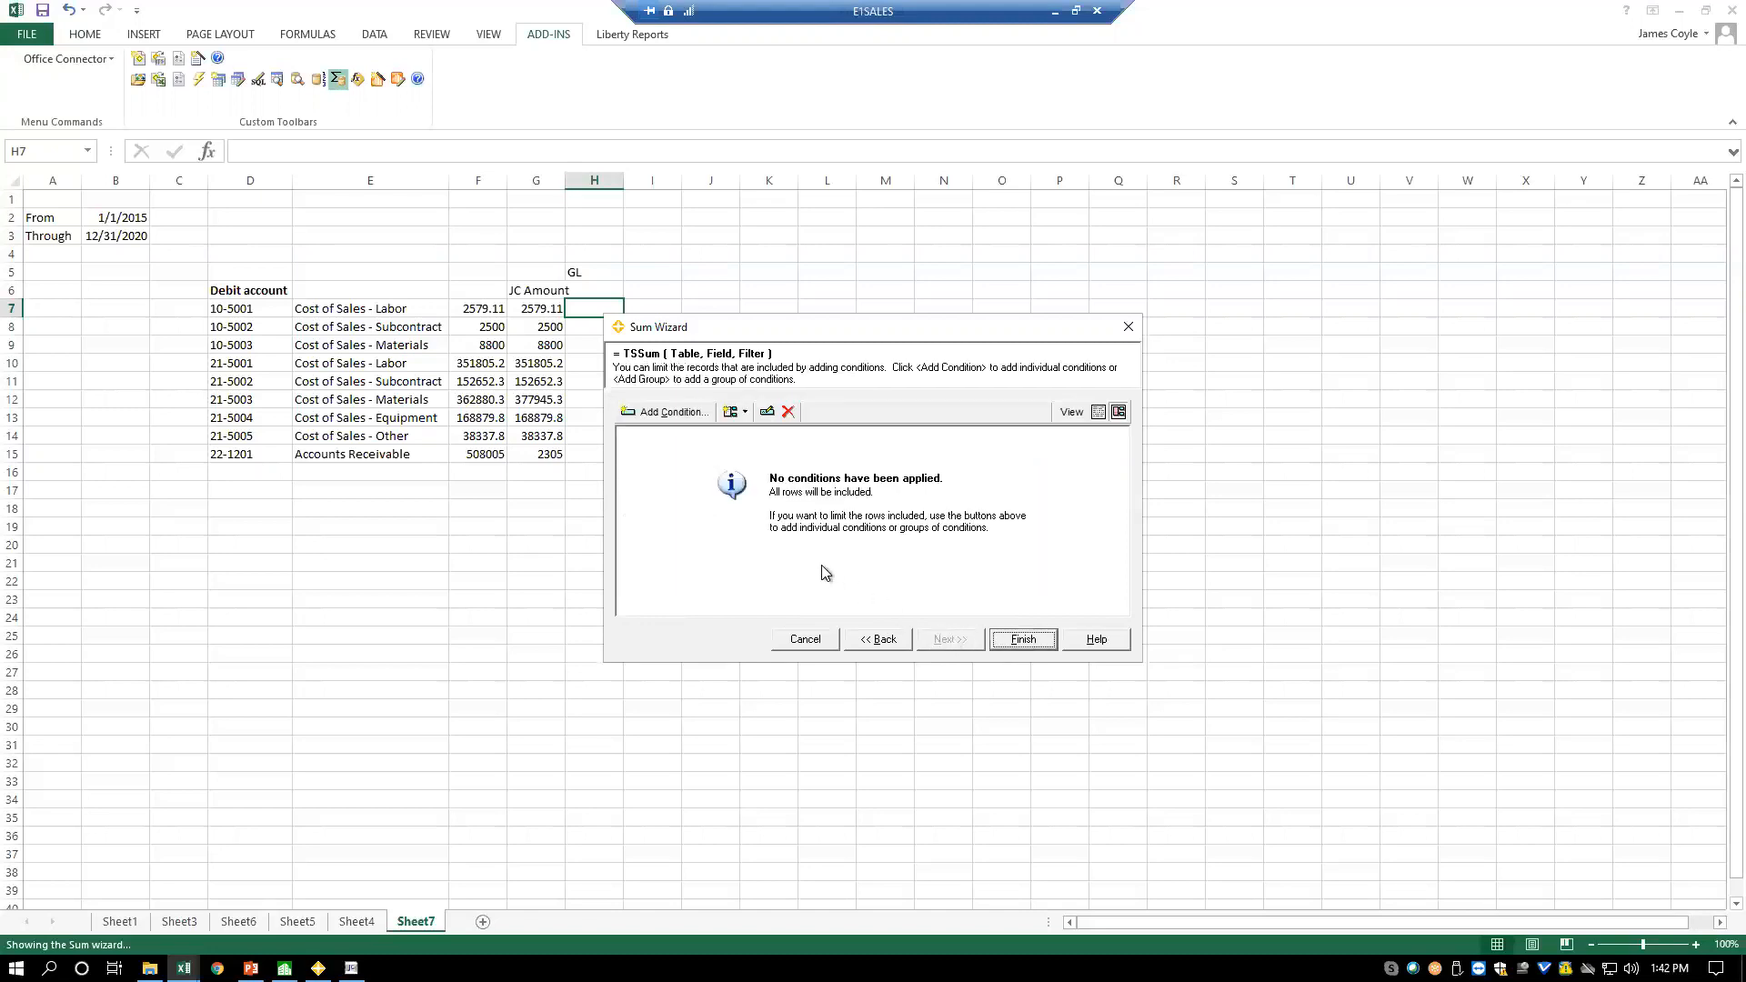
- Add a filter condition to the GL sum that the Account equals cell reference $d7
left_click(665, 411)
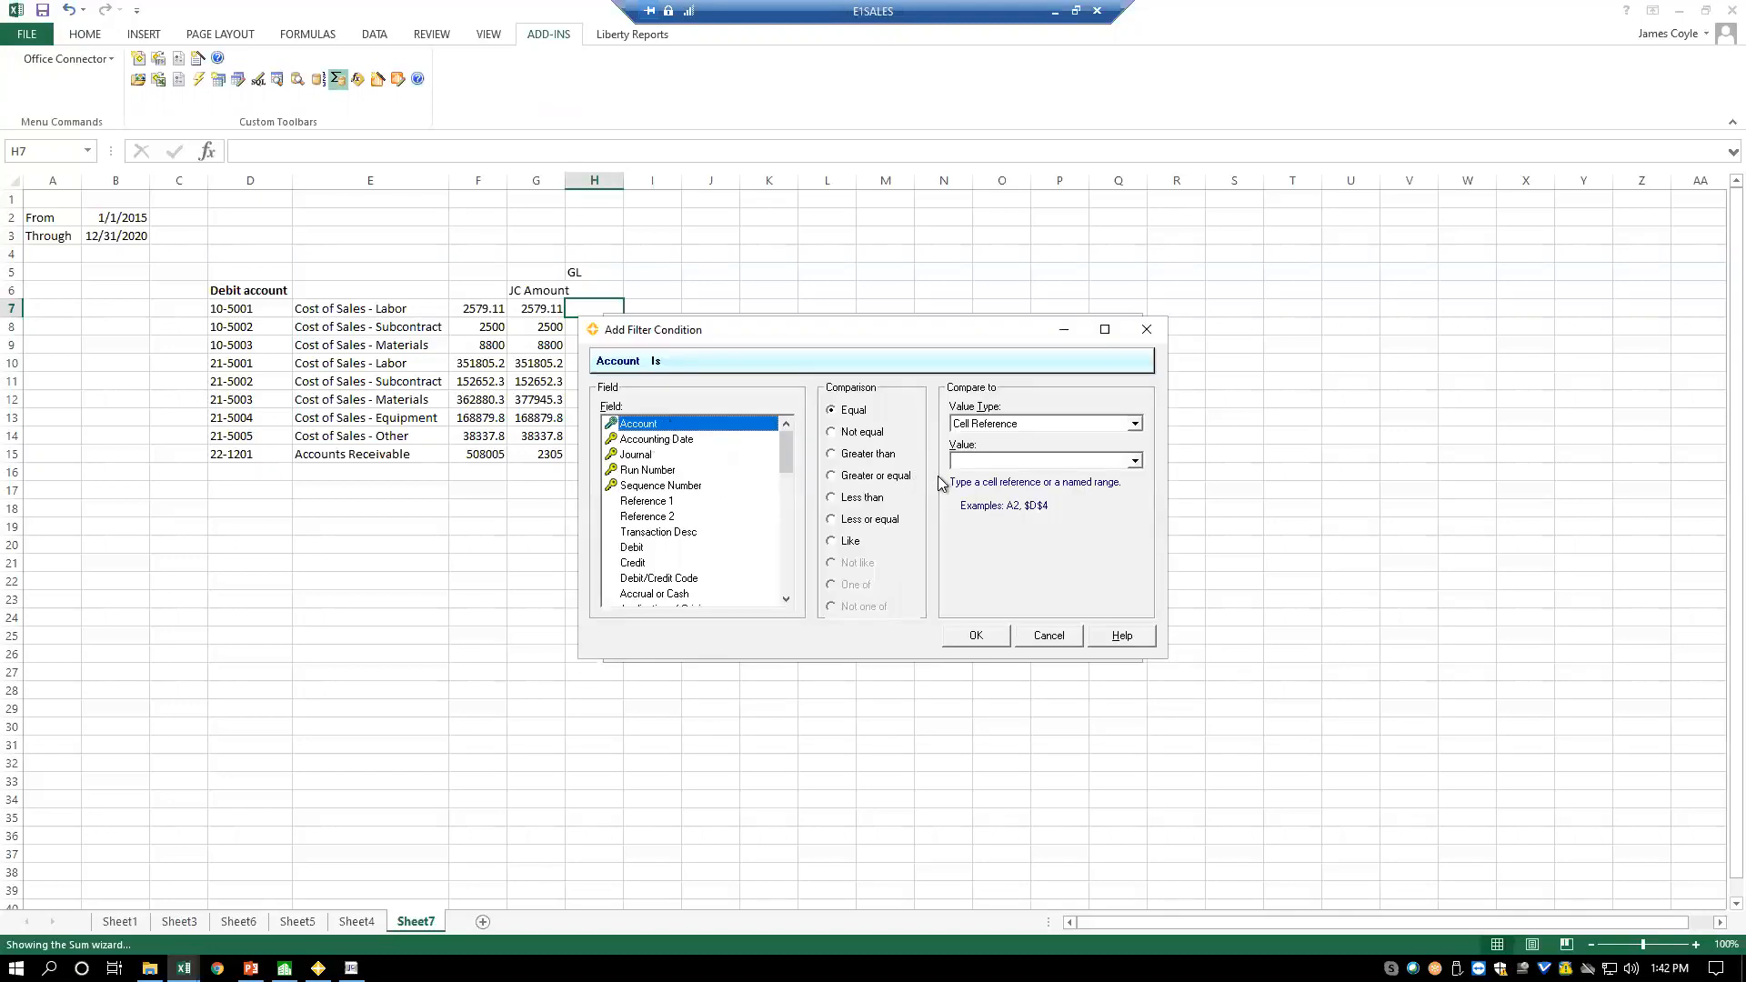
left_click(973, 460)
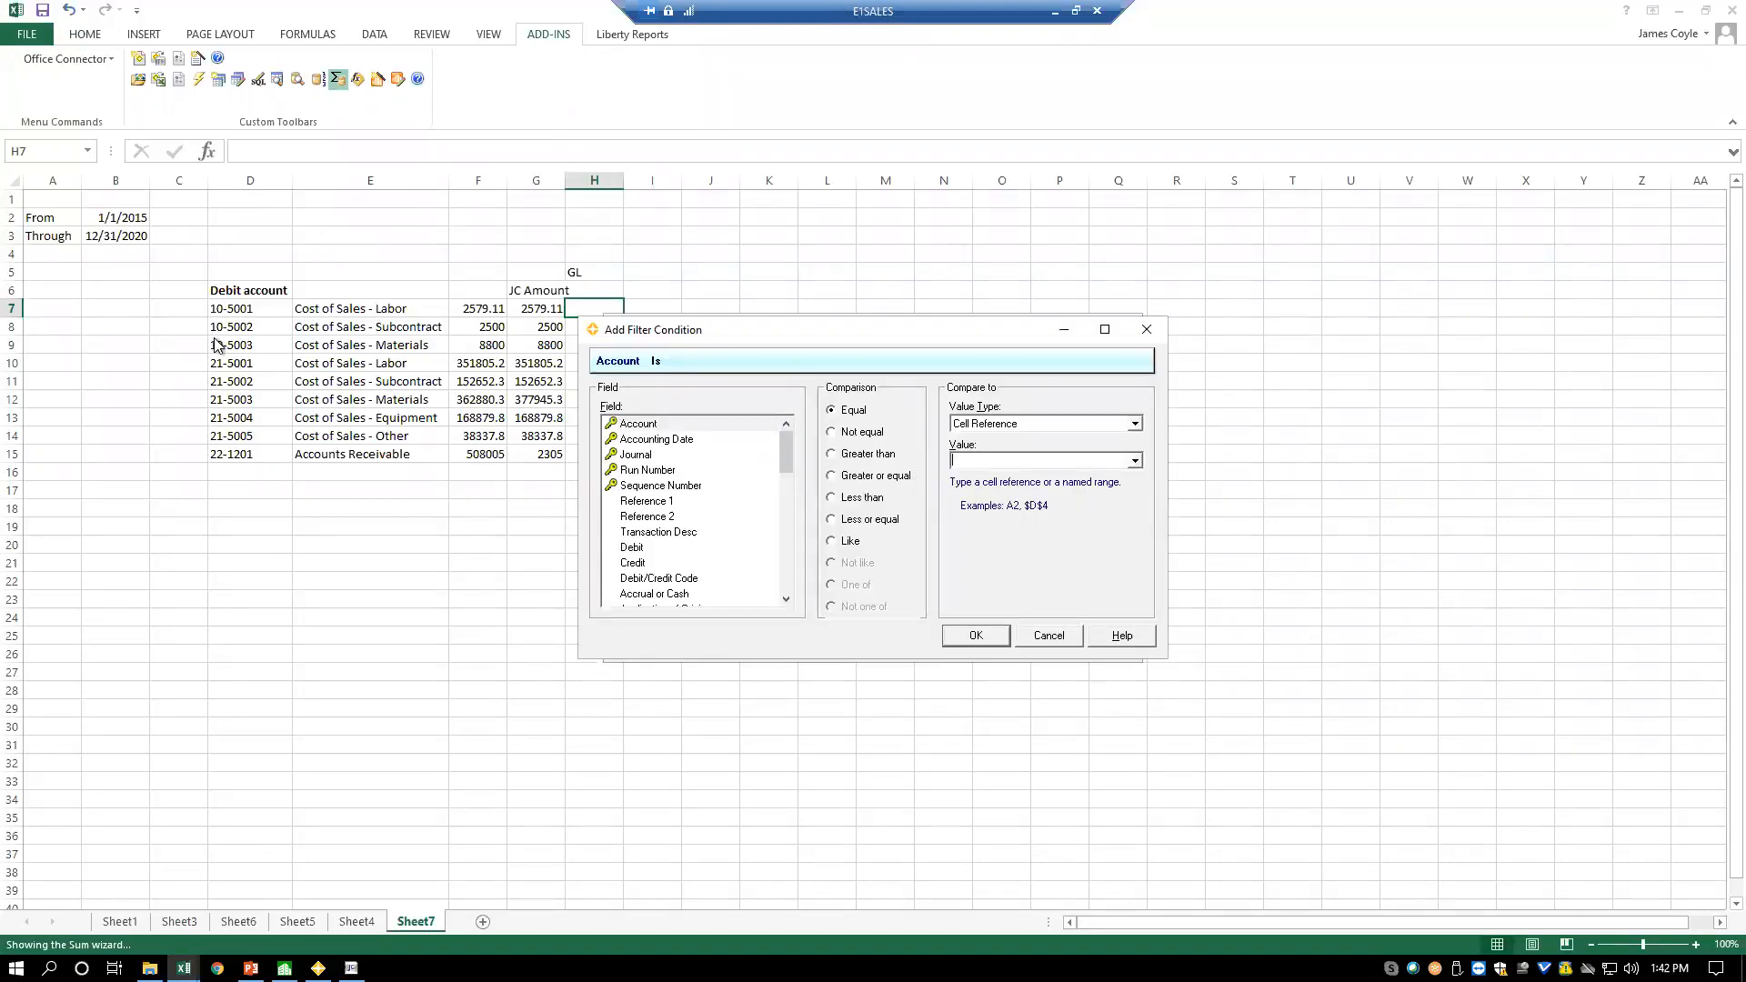
type("$d7")
left_click(969, 637)
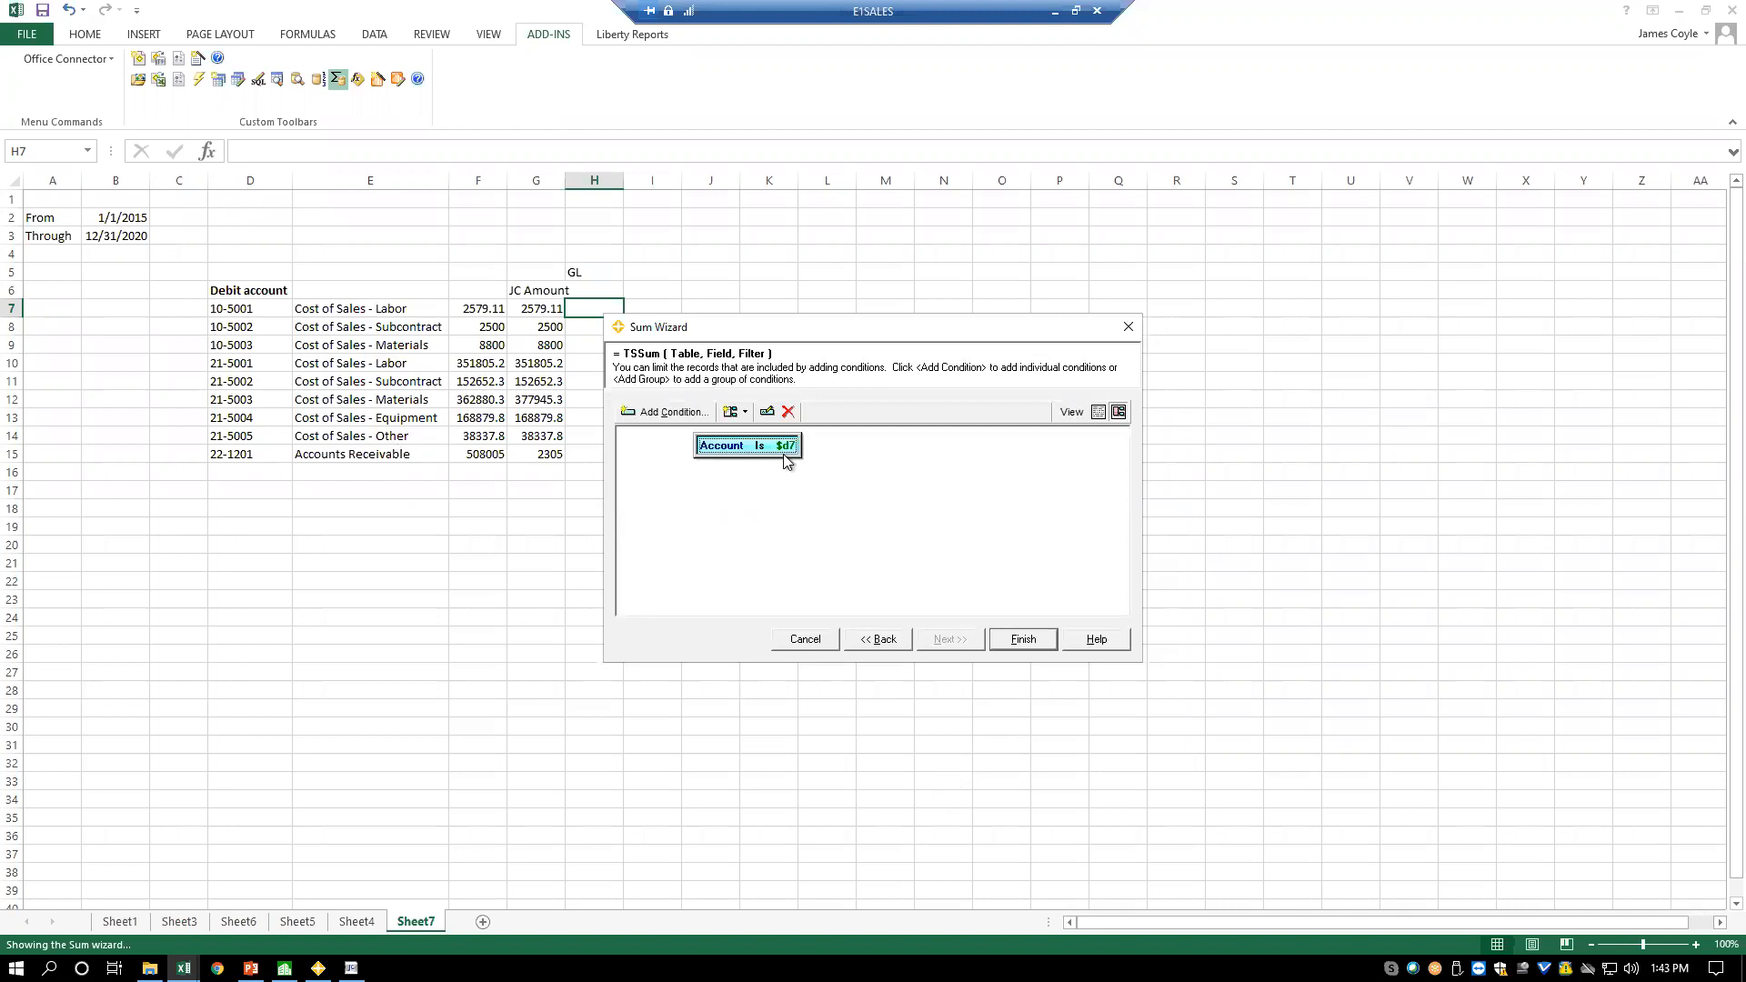
- Add a condition to the GL sum that the Accounting Date is greater than or equal to cell reference $b$2
left_click(656, 415)
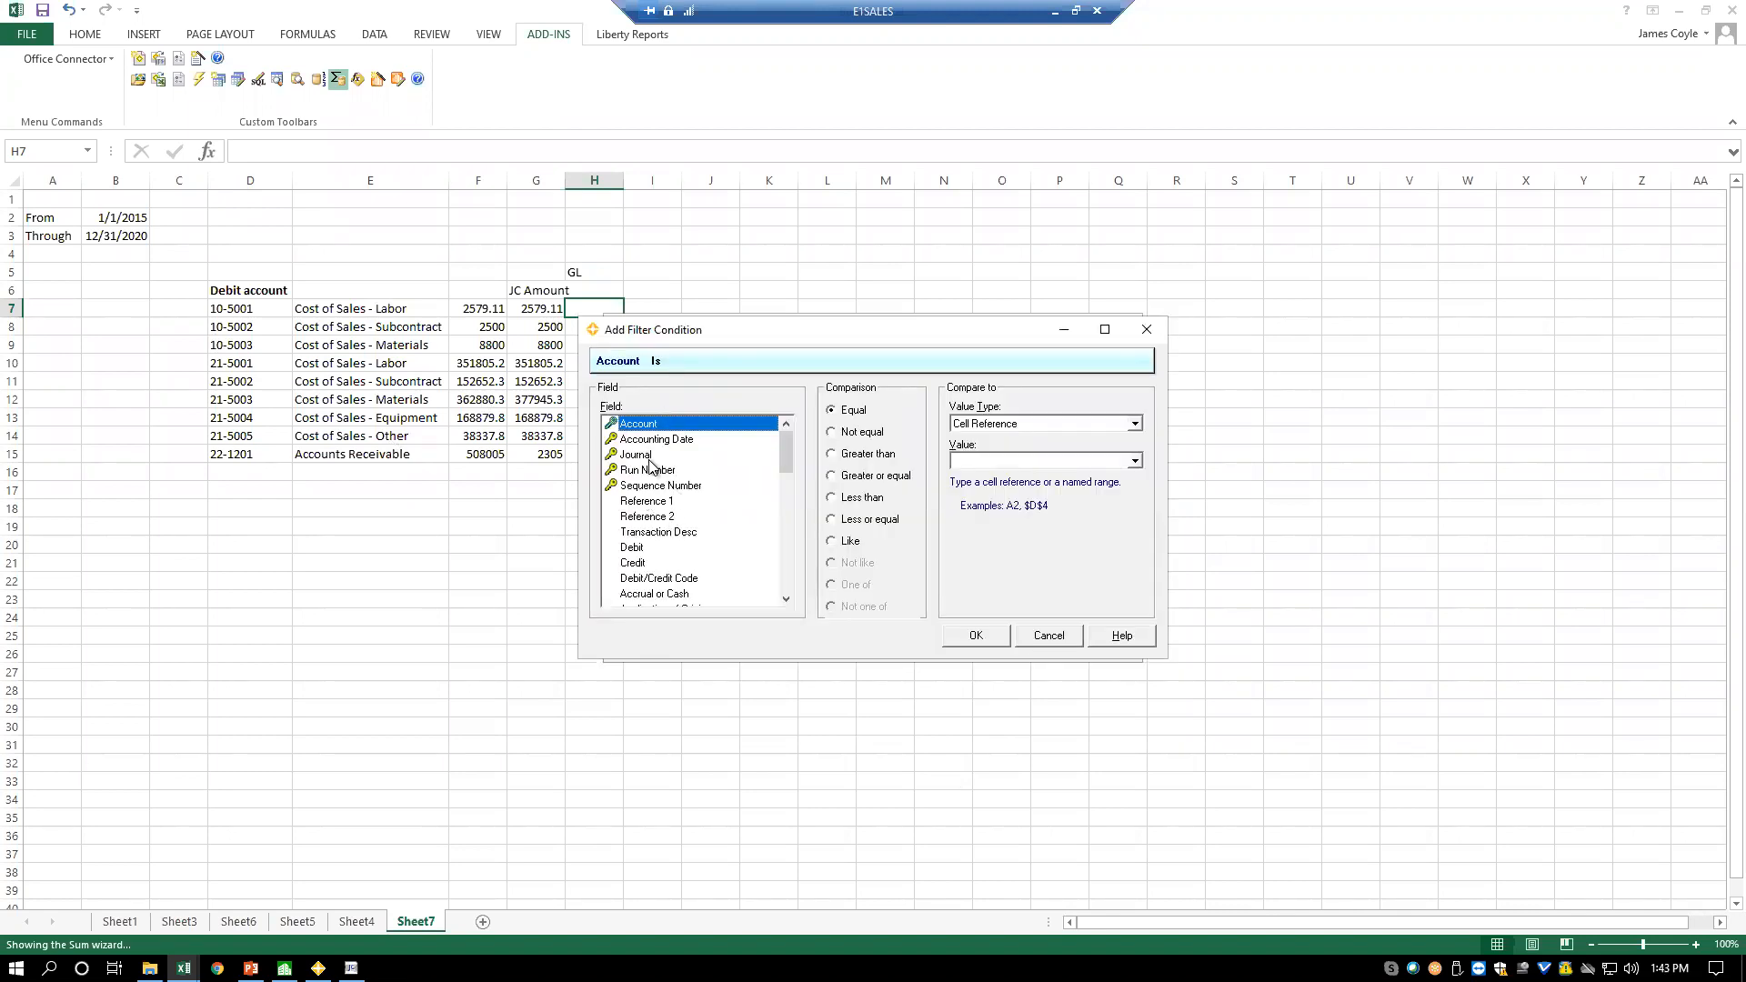
left_click(647, 439)
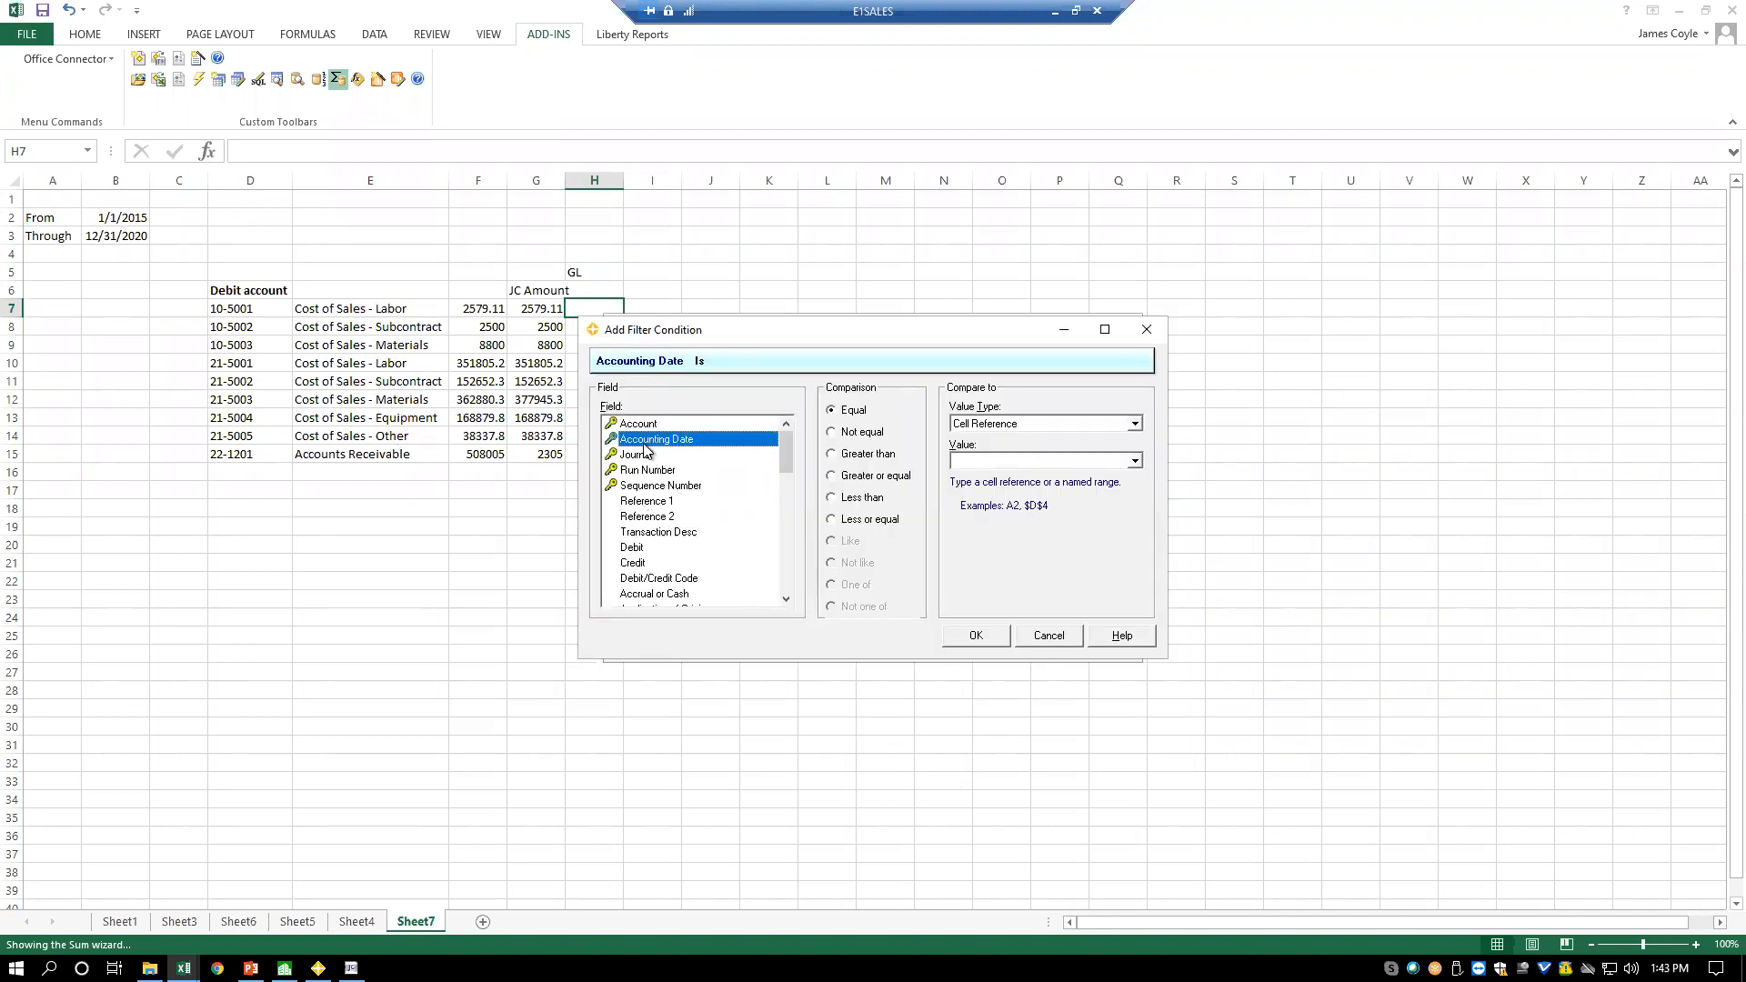
left_click(870, 475)
left_click(989, 461)
type("$b$2")
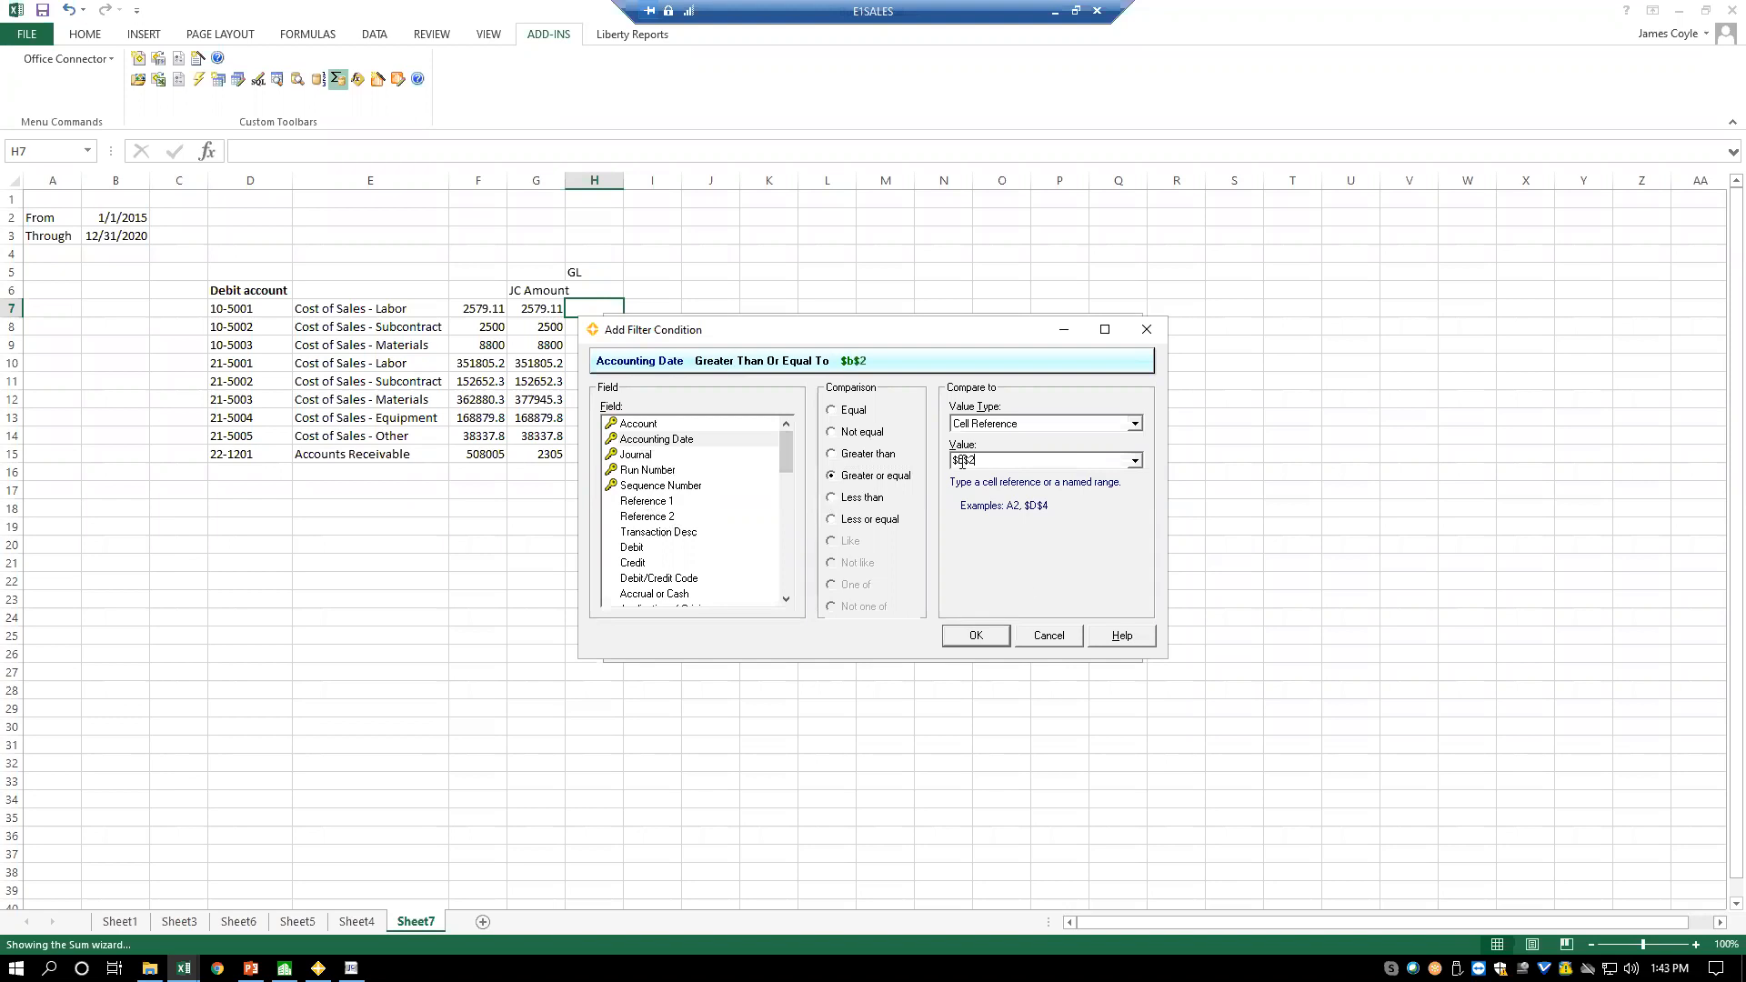
left_click(997, 639)
- Add a further condition to the GL sum that the Accounting Date is less than or equal to cell reference $b$3
left_click(673, 414)
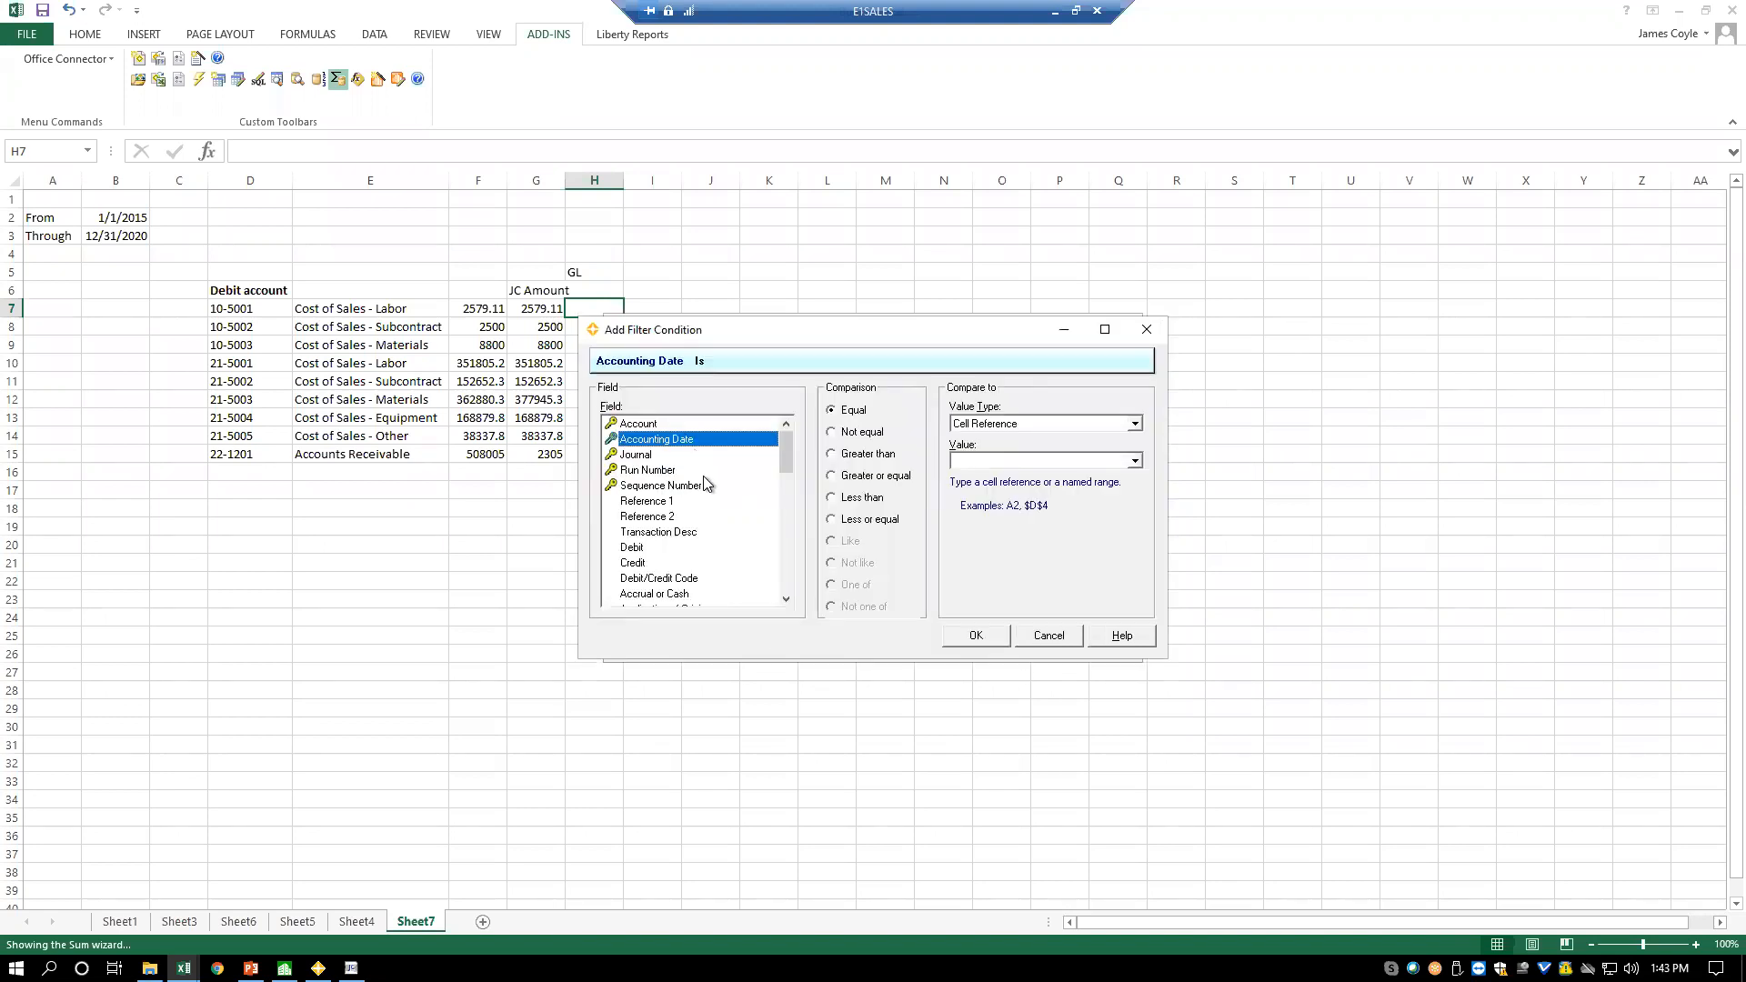
left_click(872, 522)
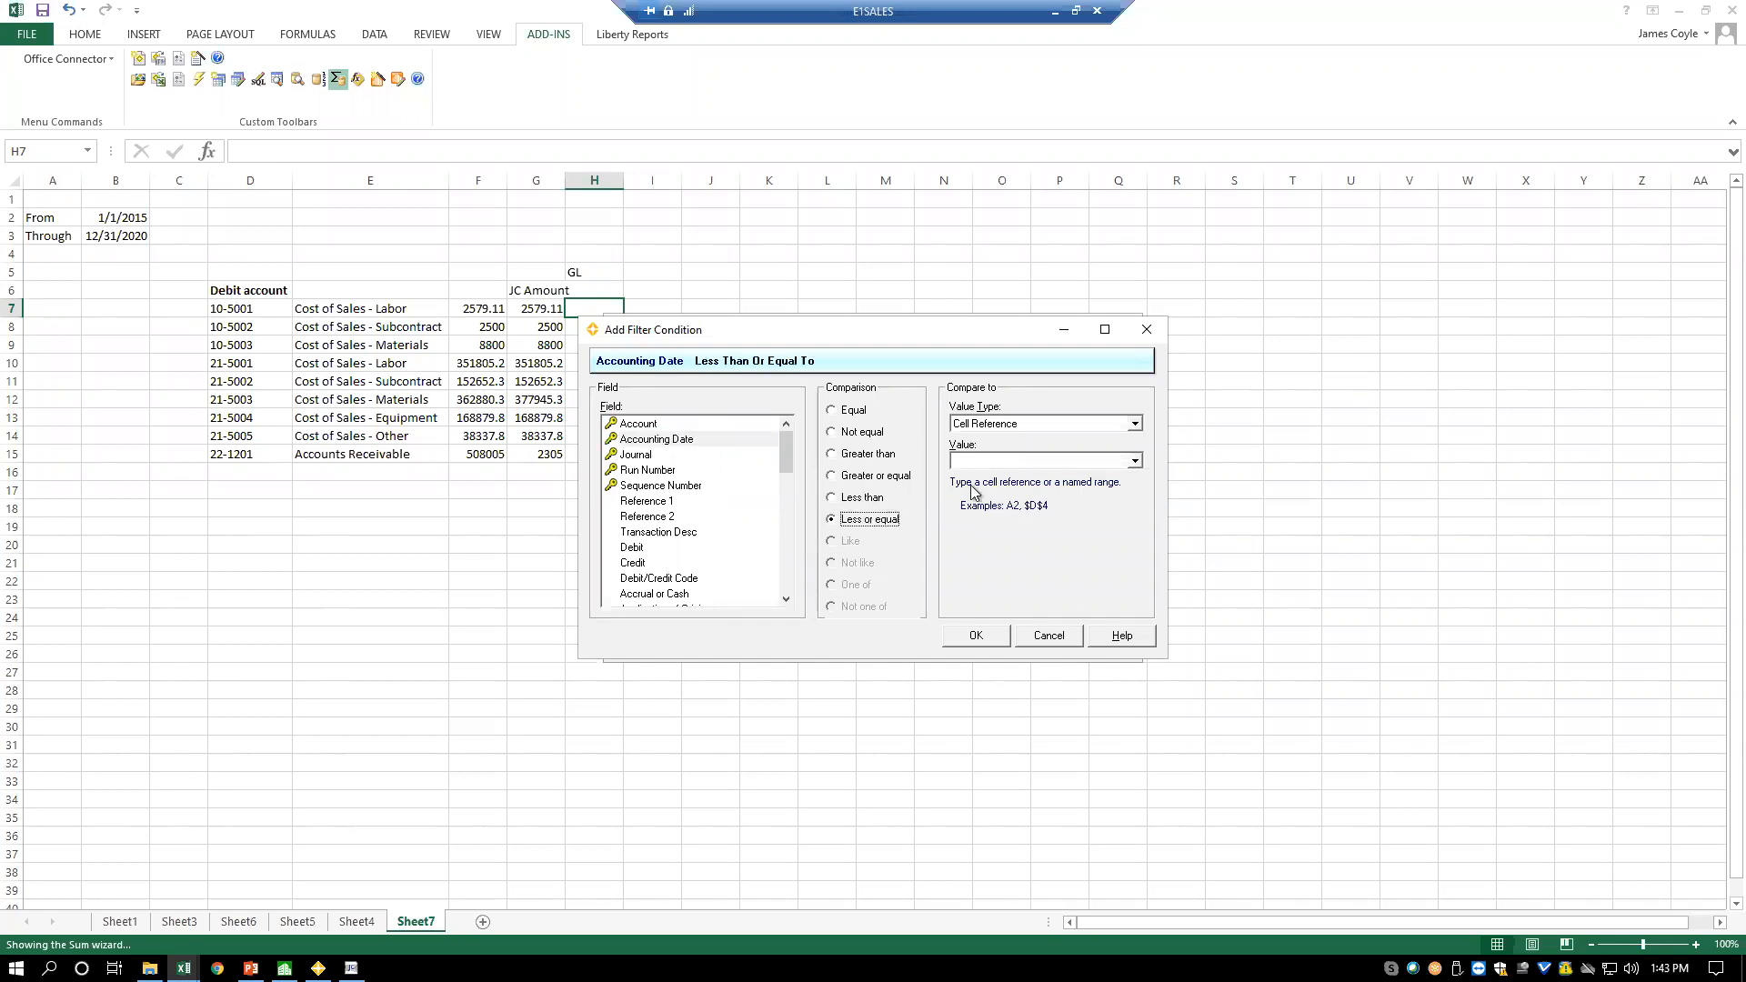
left_click(983, 462)
type("$b$3")
key("Return")
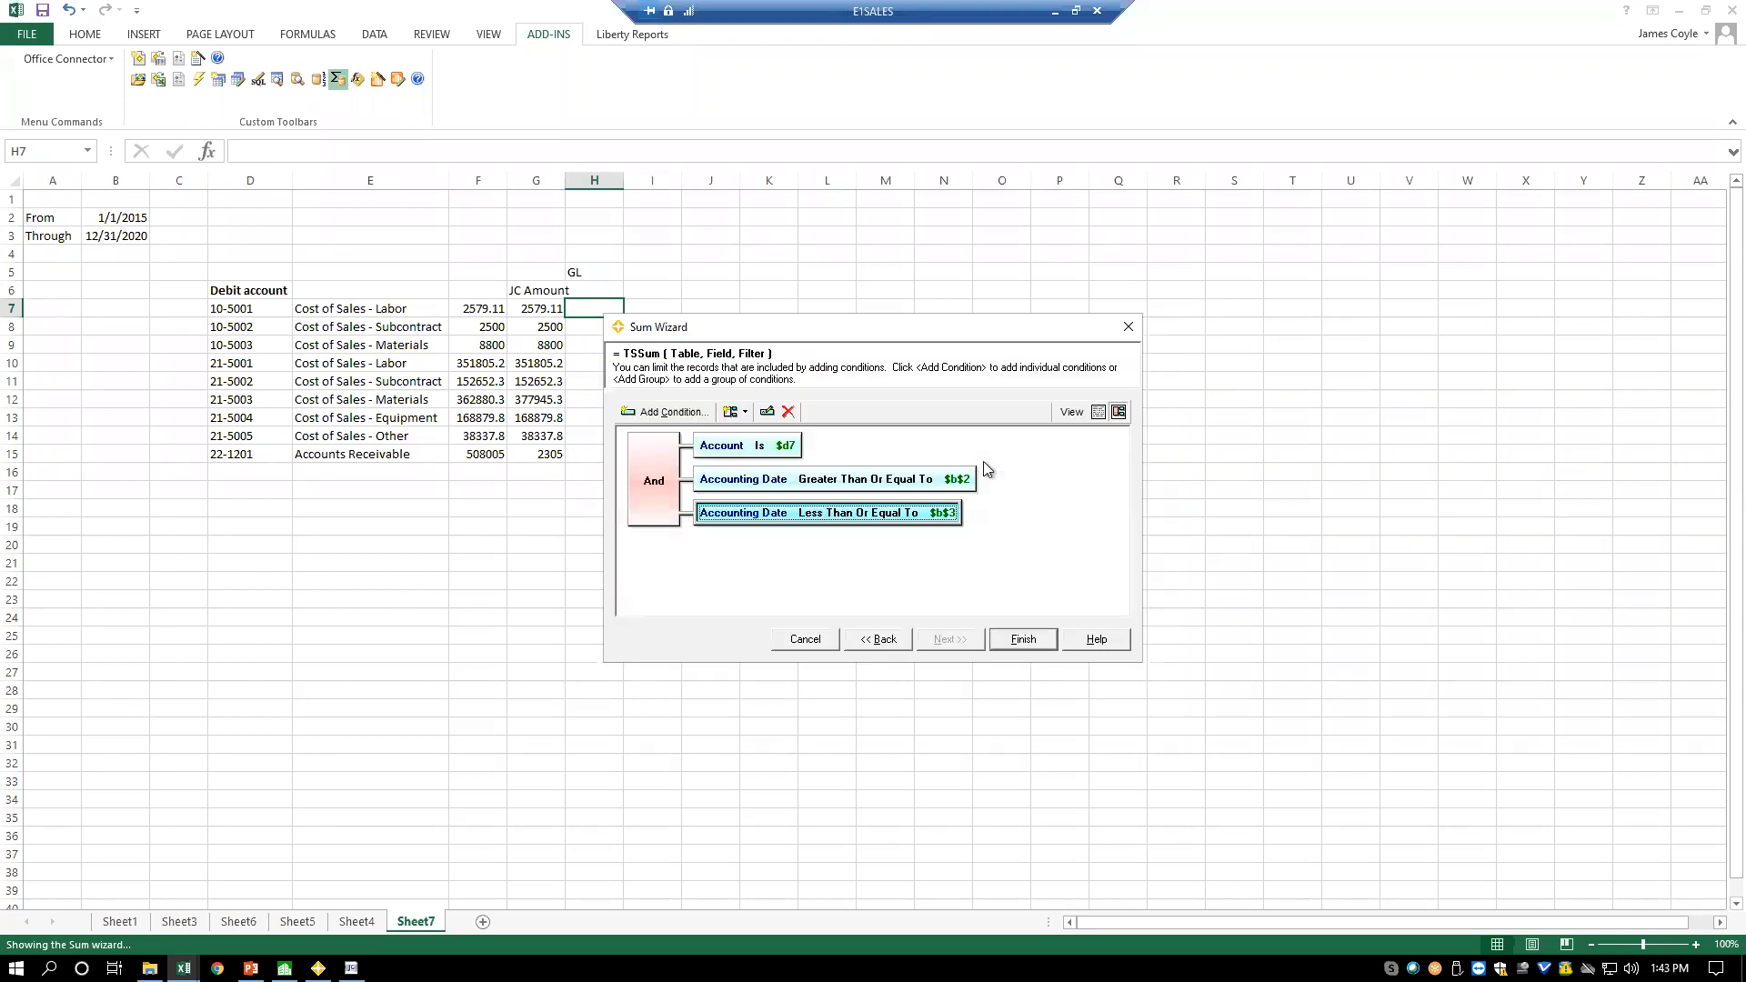
- Finish the GL debit and credit sums and fill H7:I7 down through row 15
left_click(1022, 639)
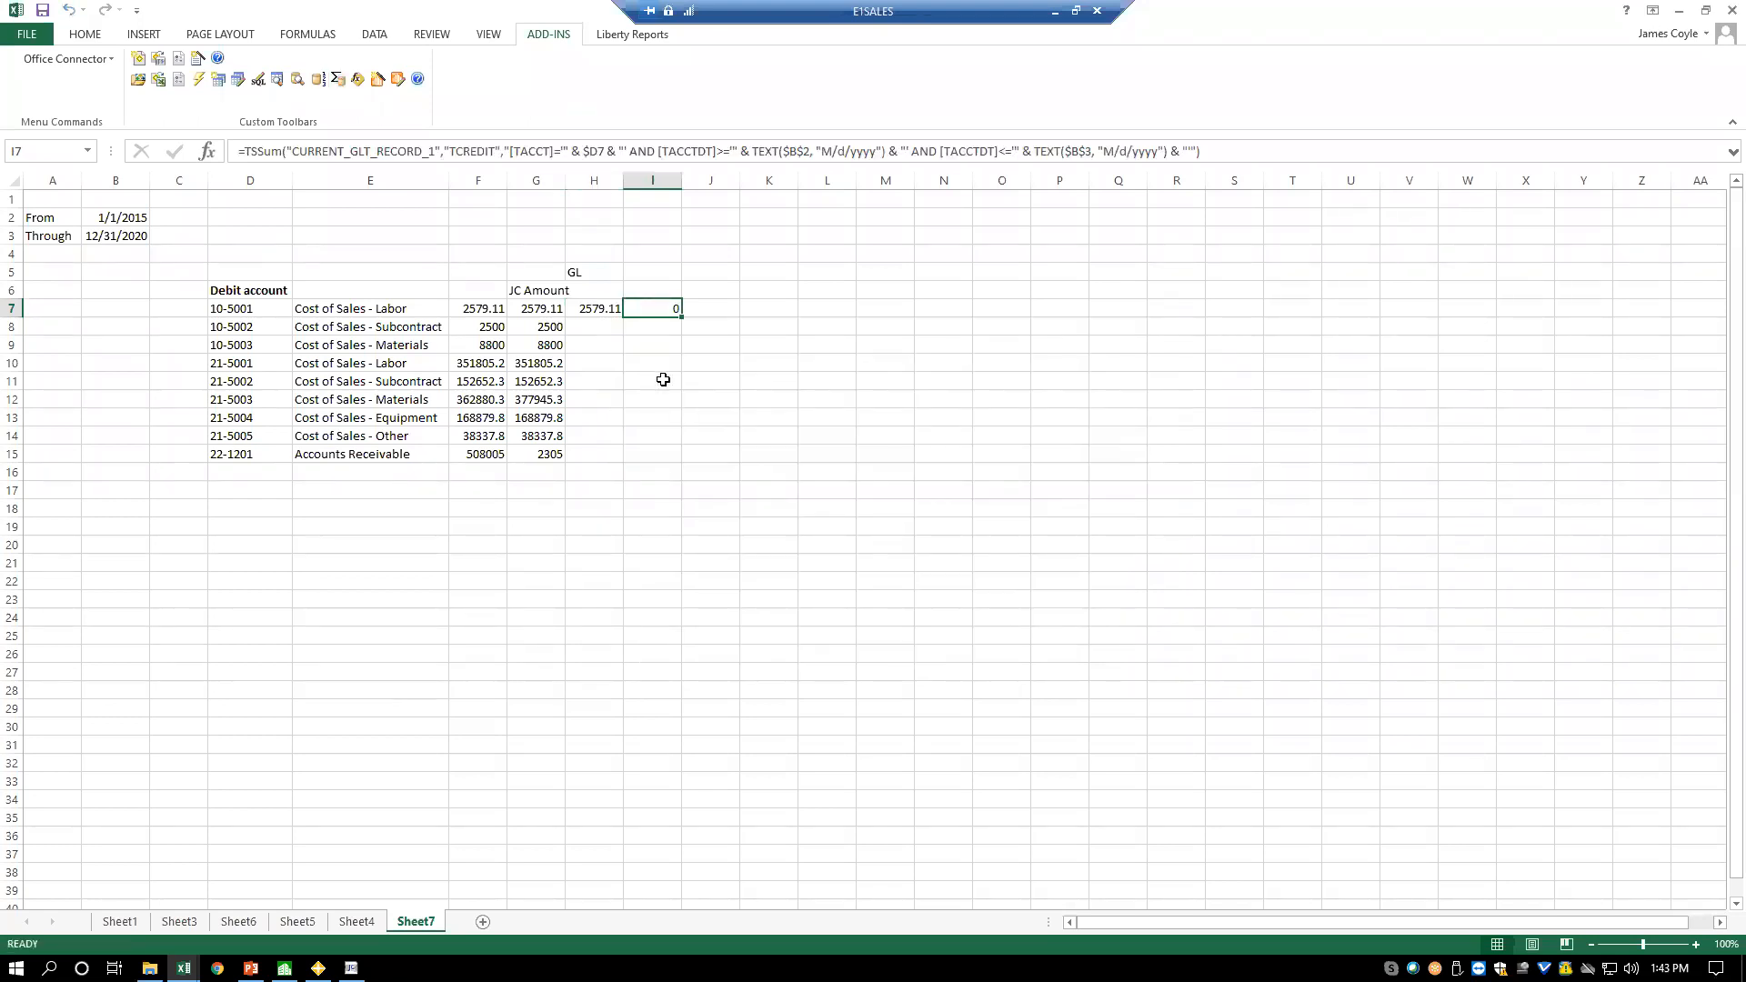
left_click_drag(594, 313, 675, 315)
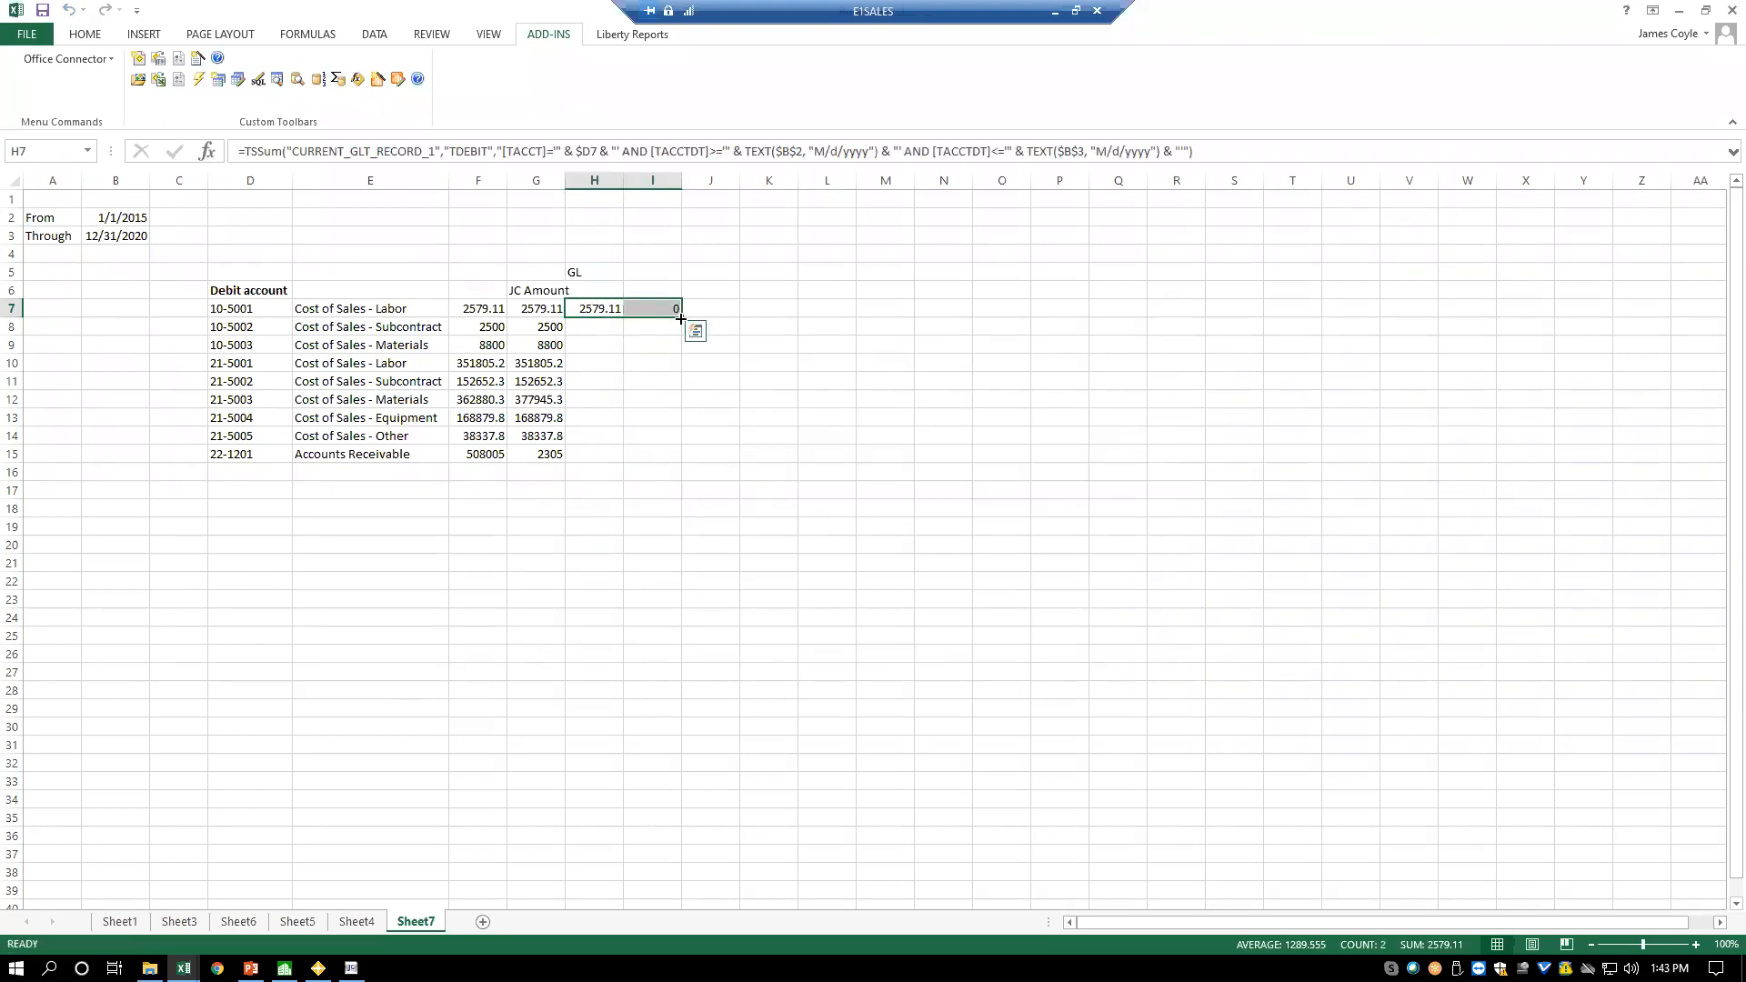
double_click(682, 317)
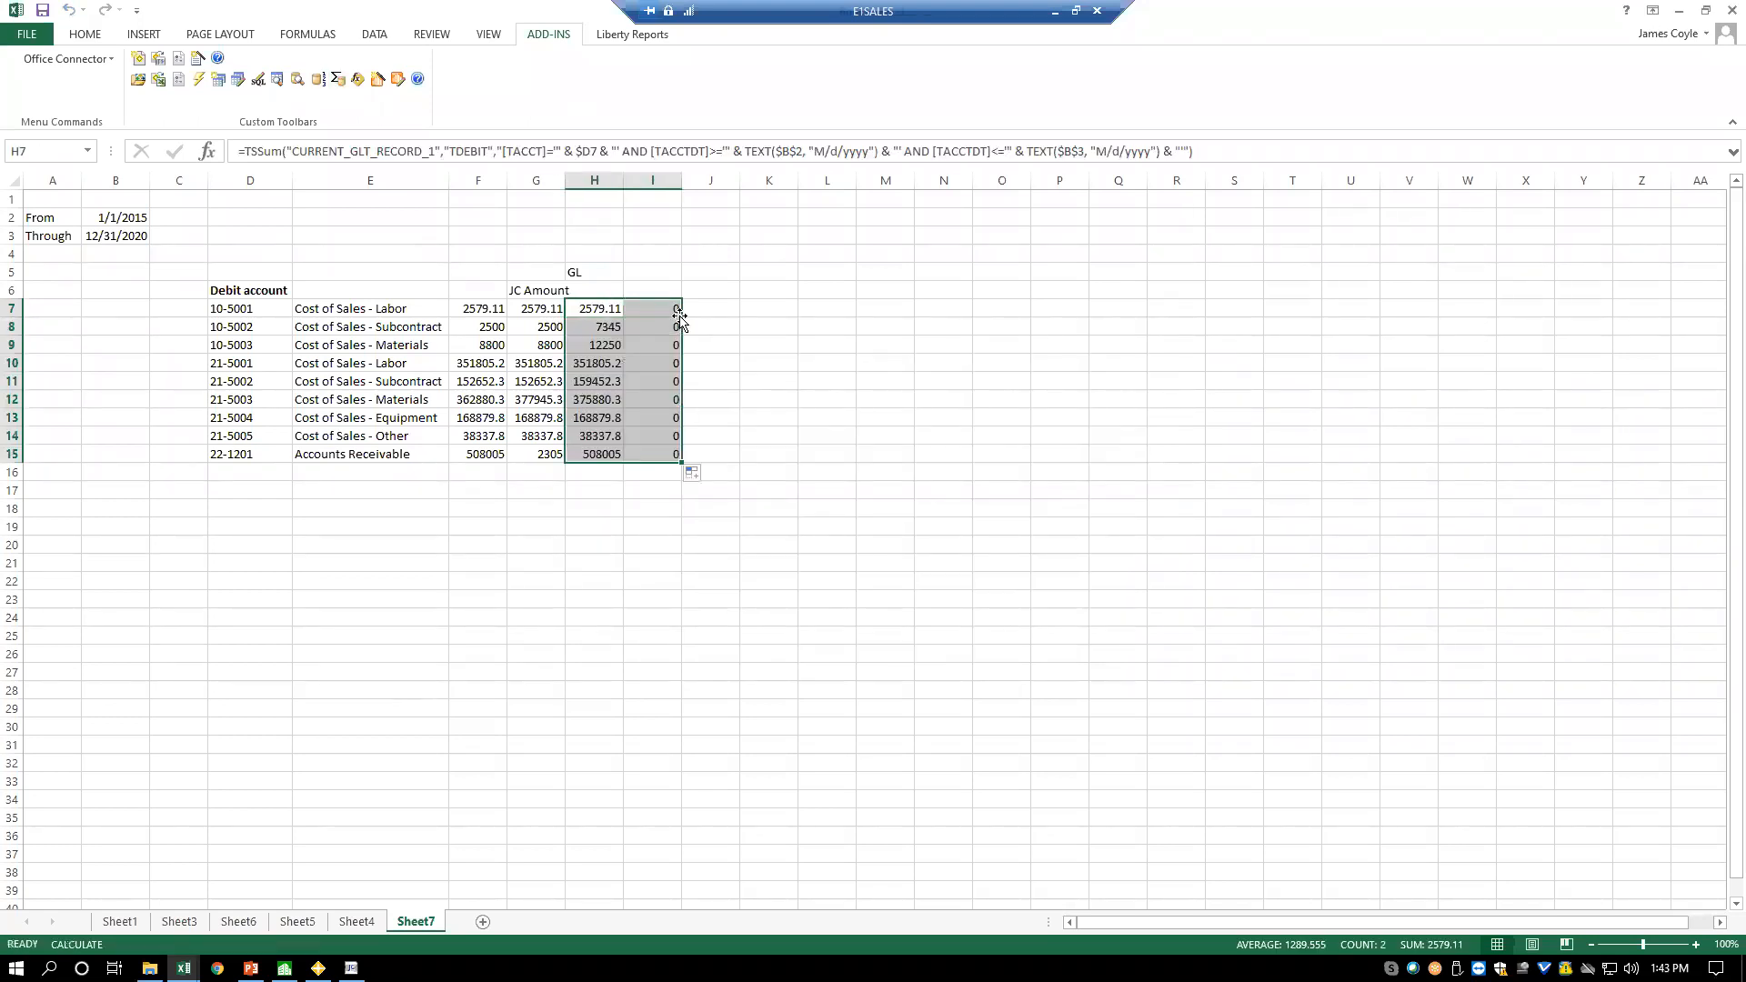
- Enter the column headings debit in H6 and credit in I6 above the GL sums
left_click(586, 291)
type("debit")
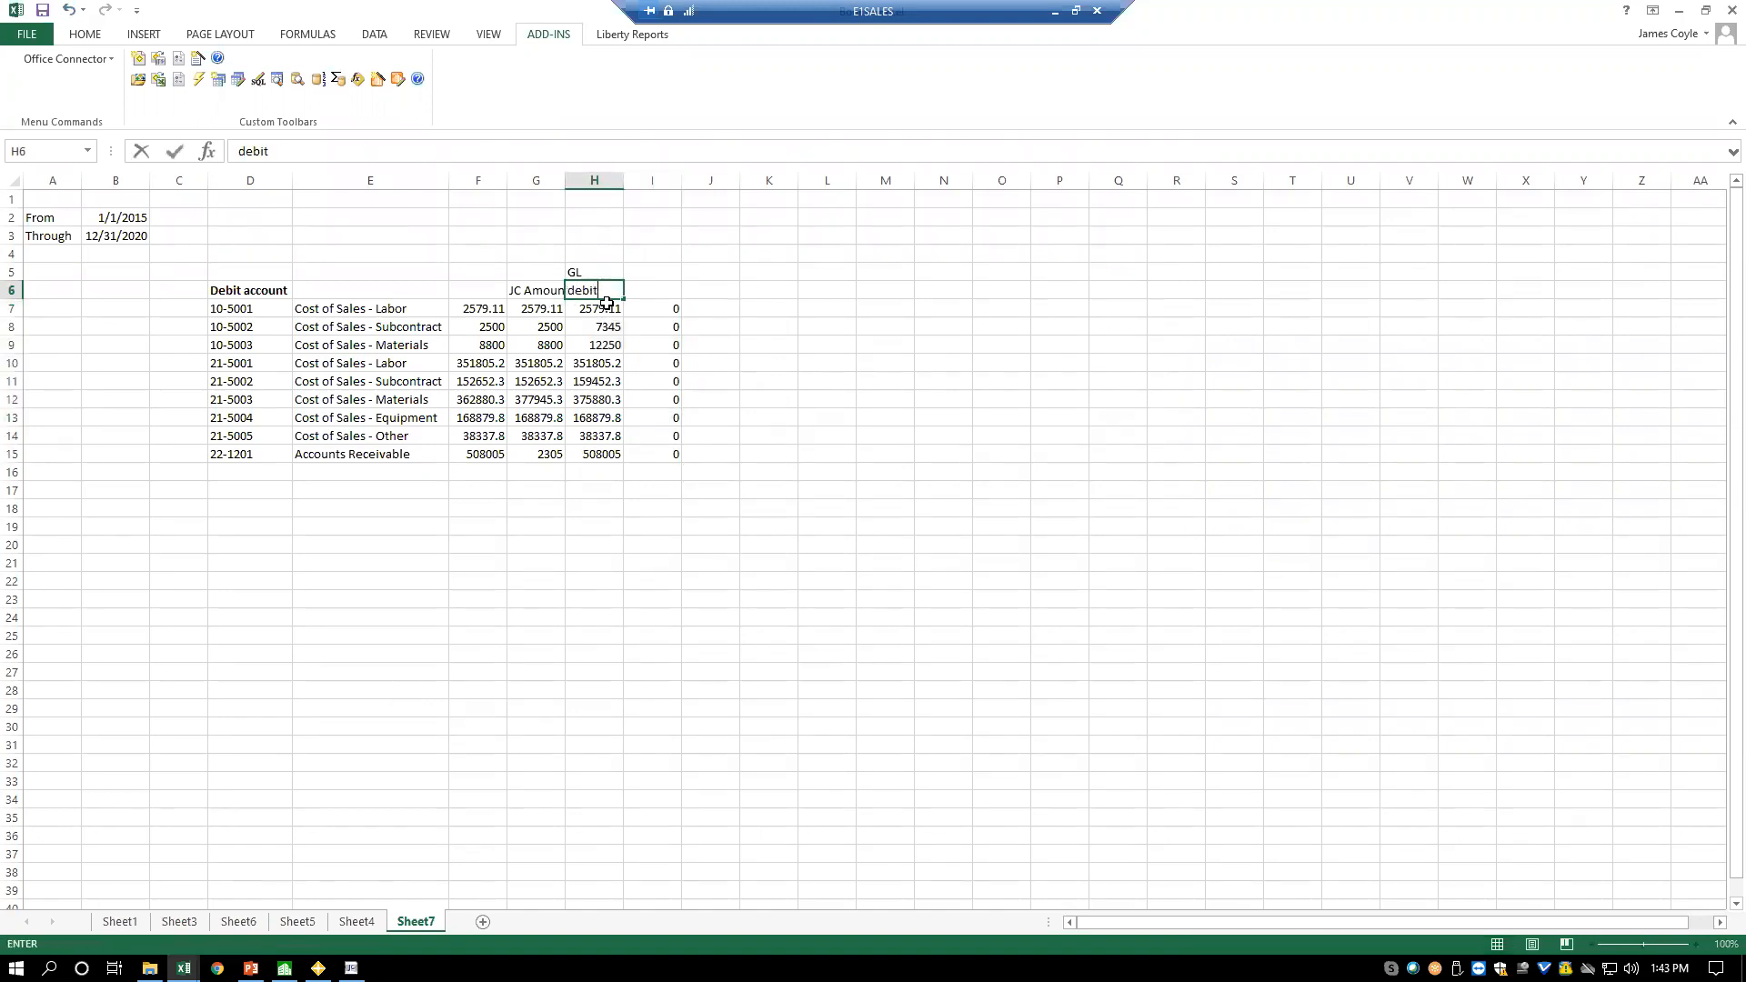
key("Tab")
type("credit")
key("Tab")
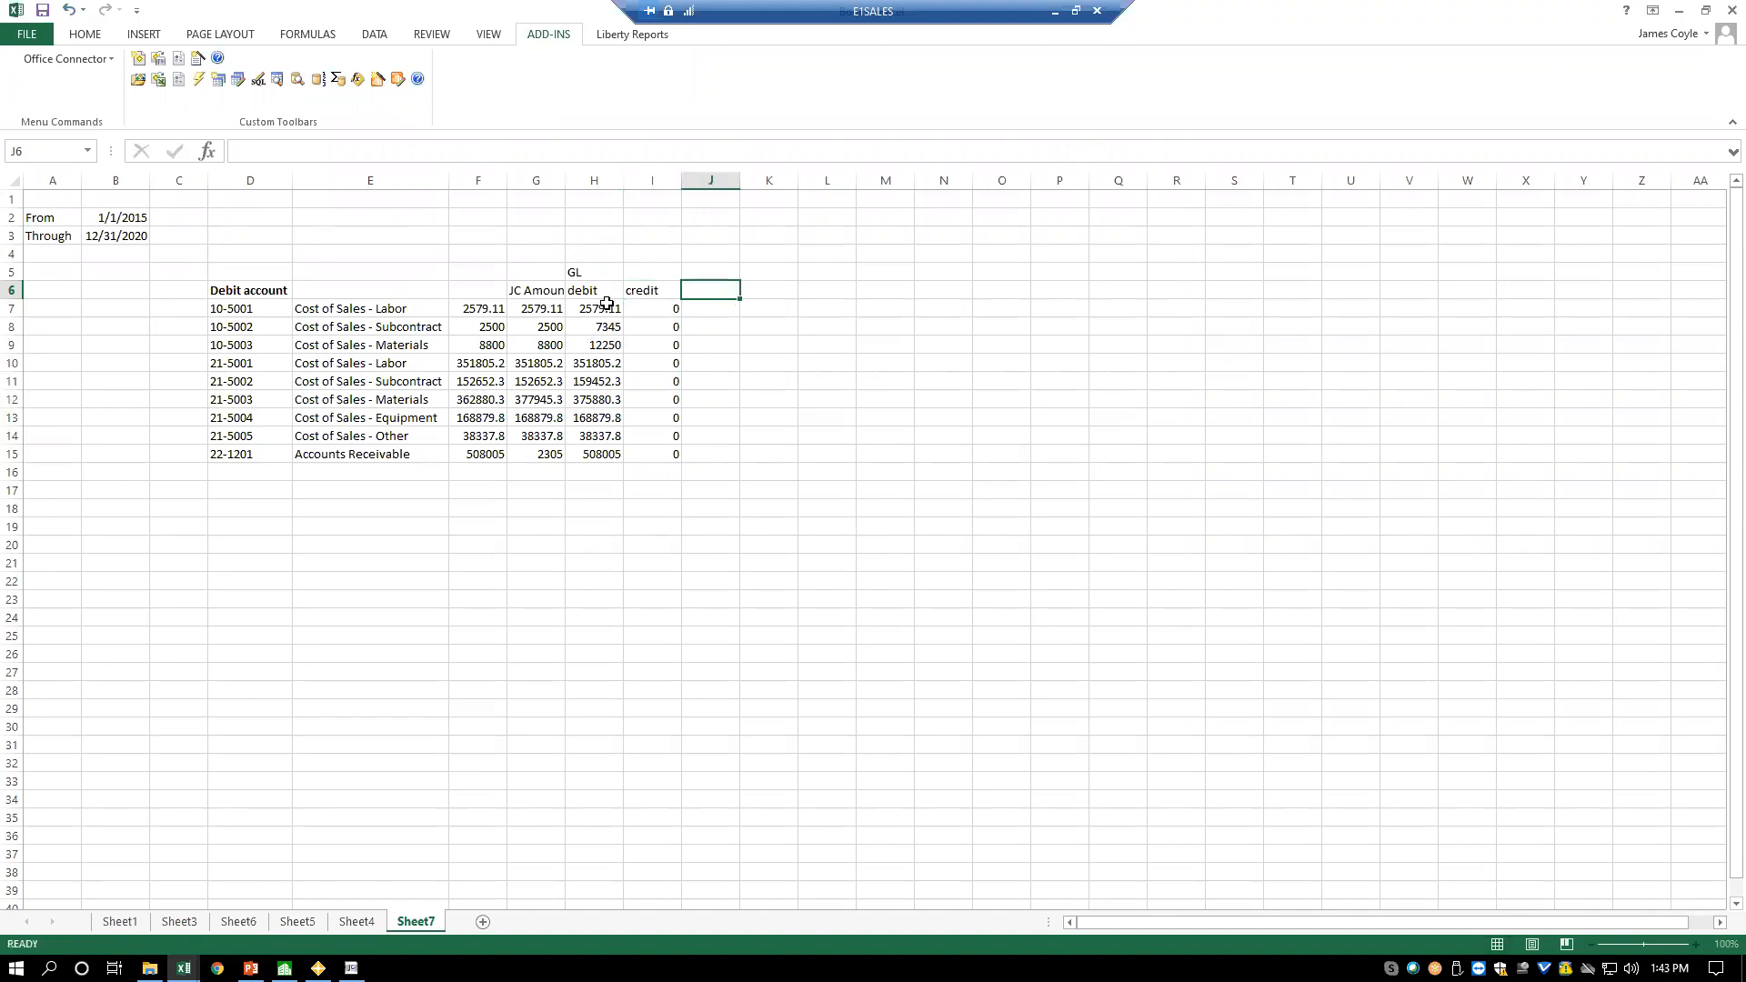
left_click(705, 308)
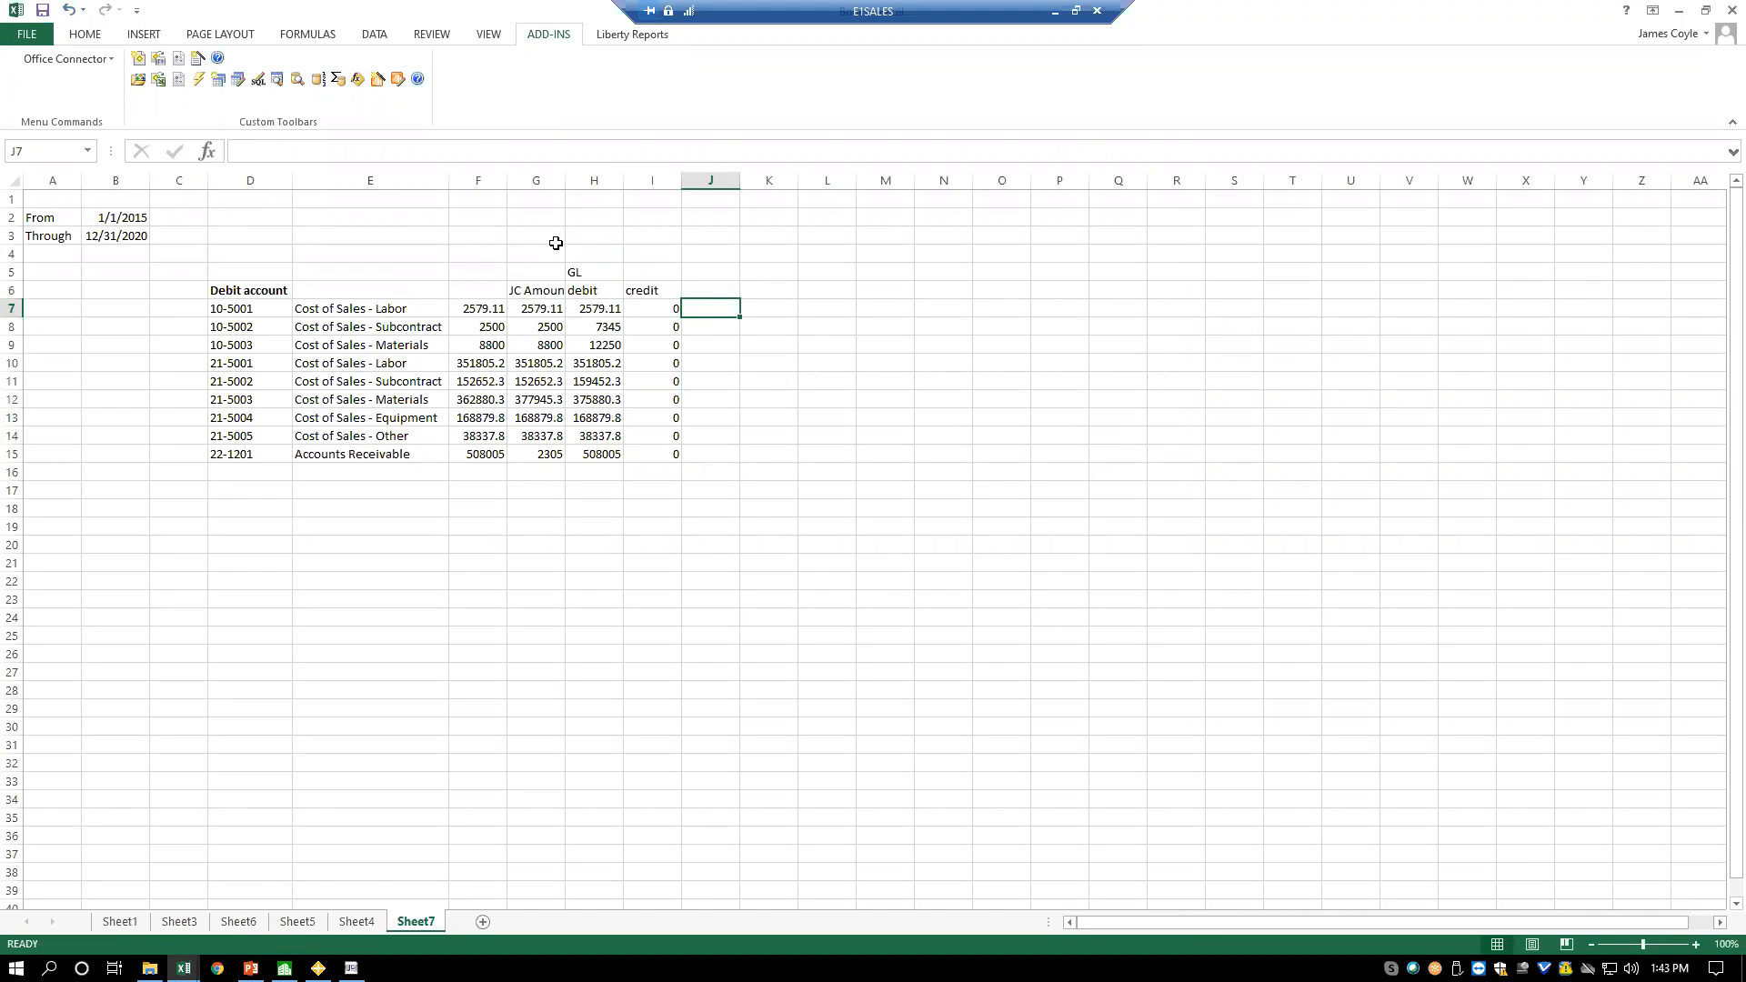
- Enter the formula -H7+I7 in J7 to net the GL debit and credit, and fill it down through row 15
type("-")
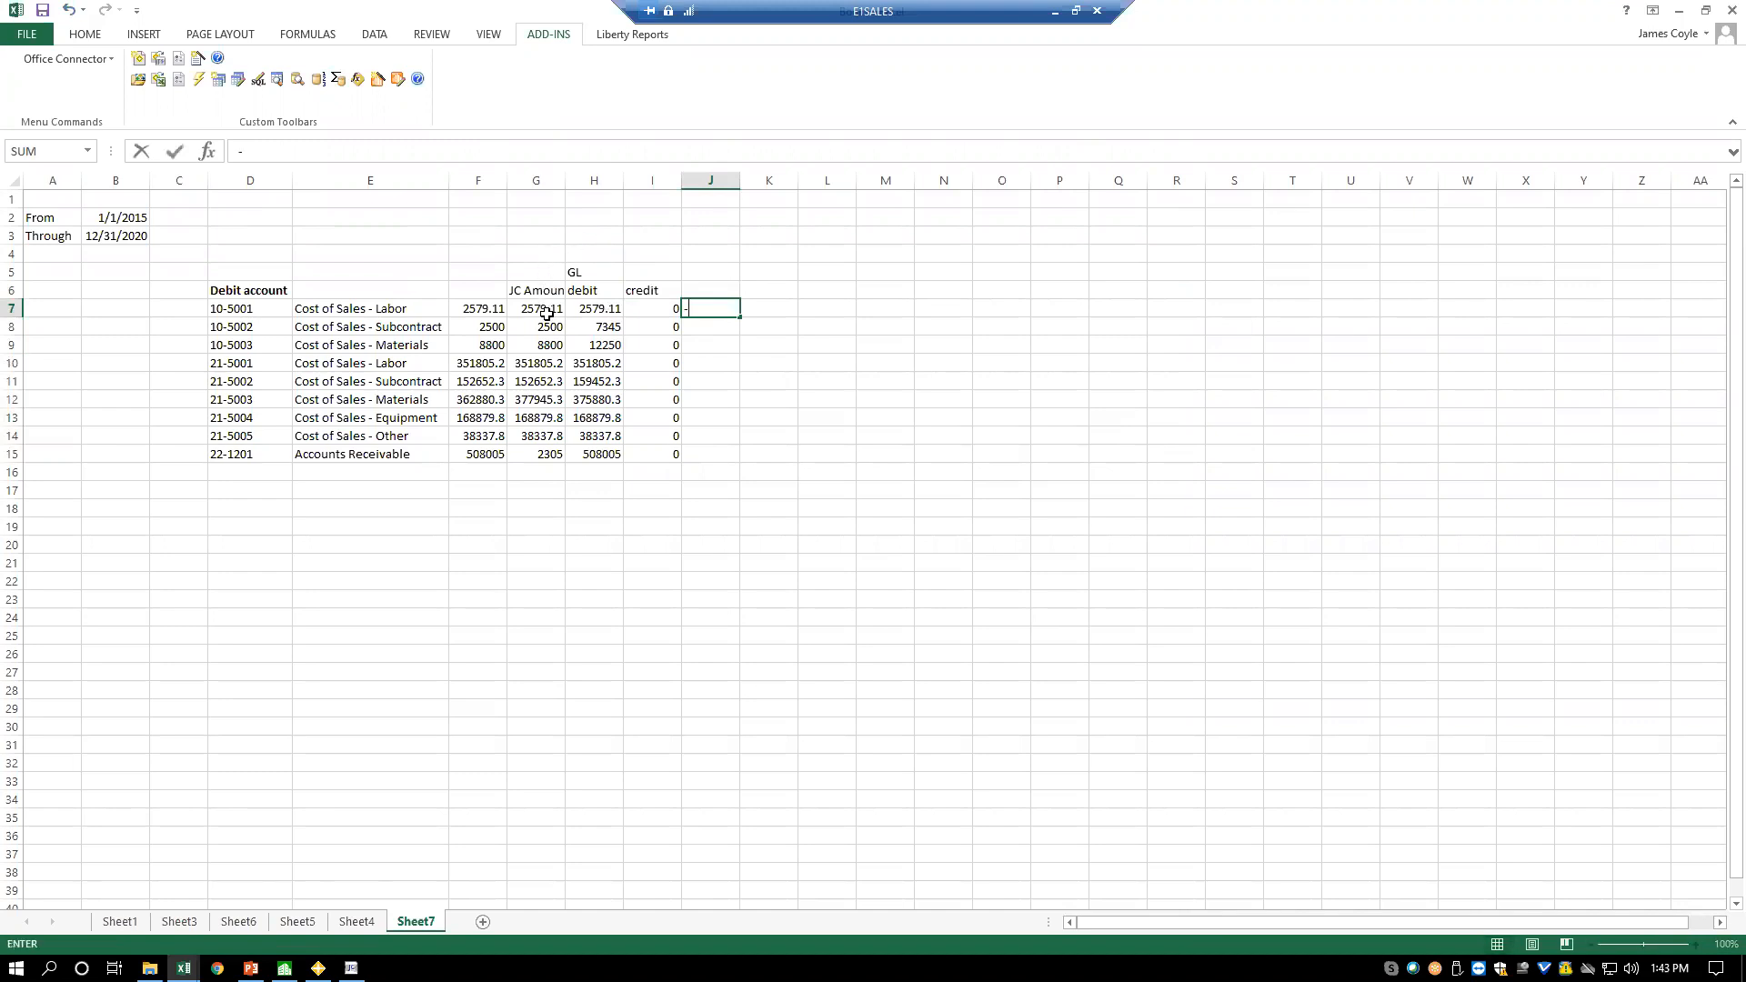
left_click(601, 310)
type("+")
left_click(656, 310)
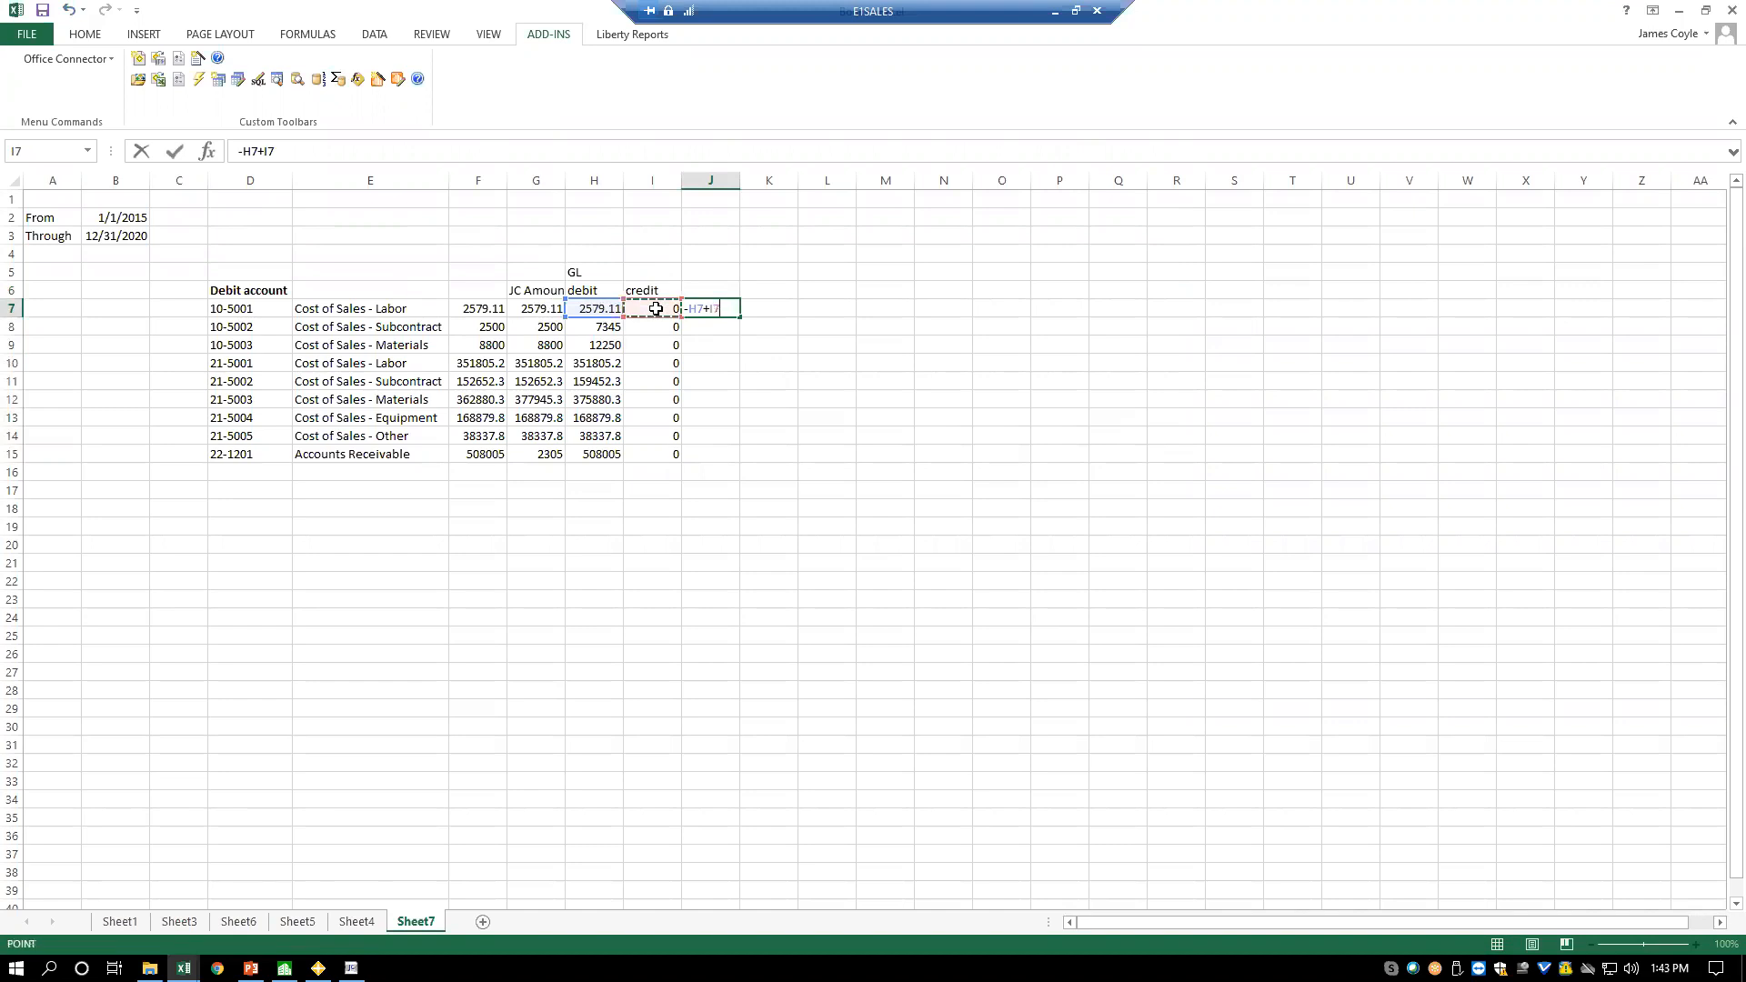
key("Return")
left_click(724, 310)
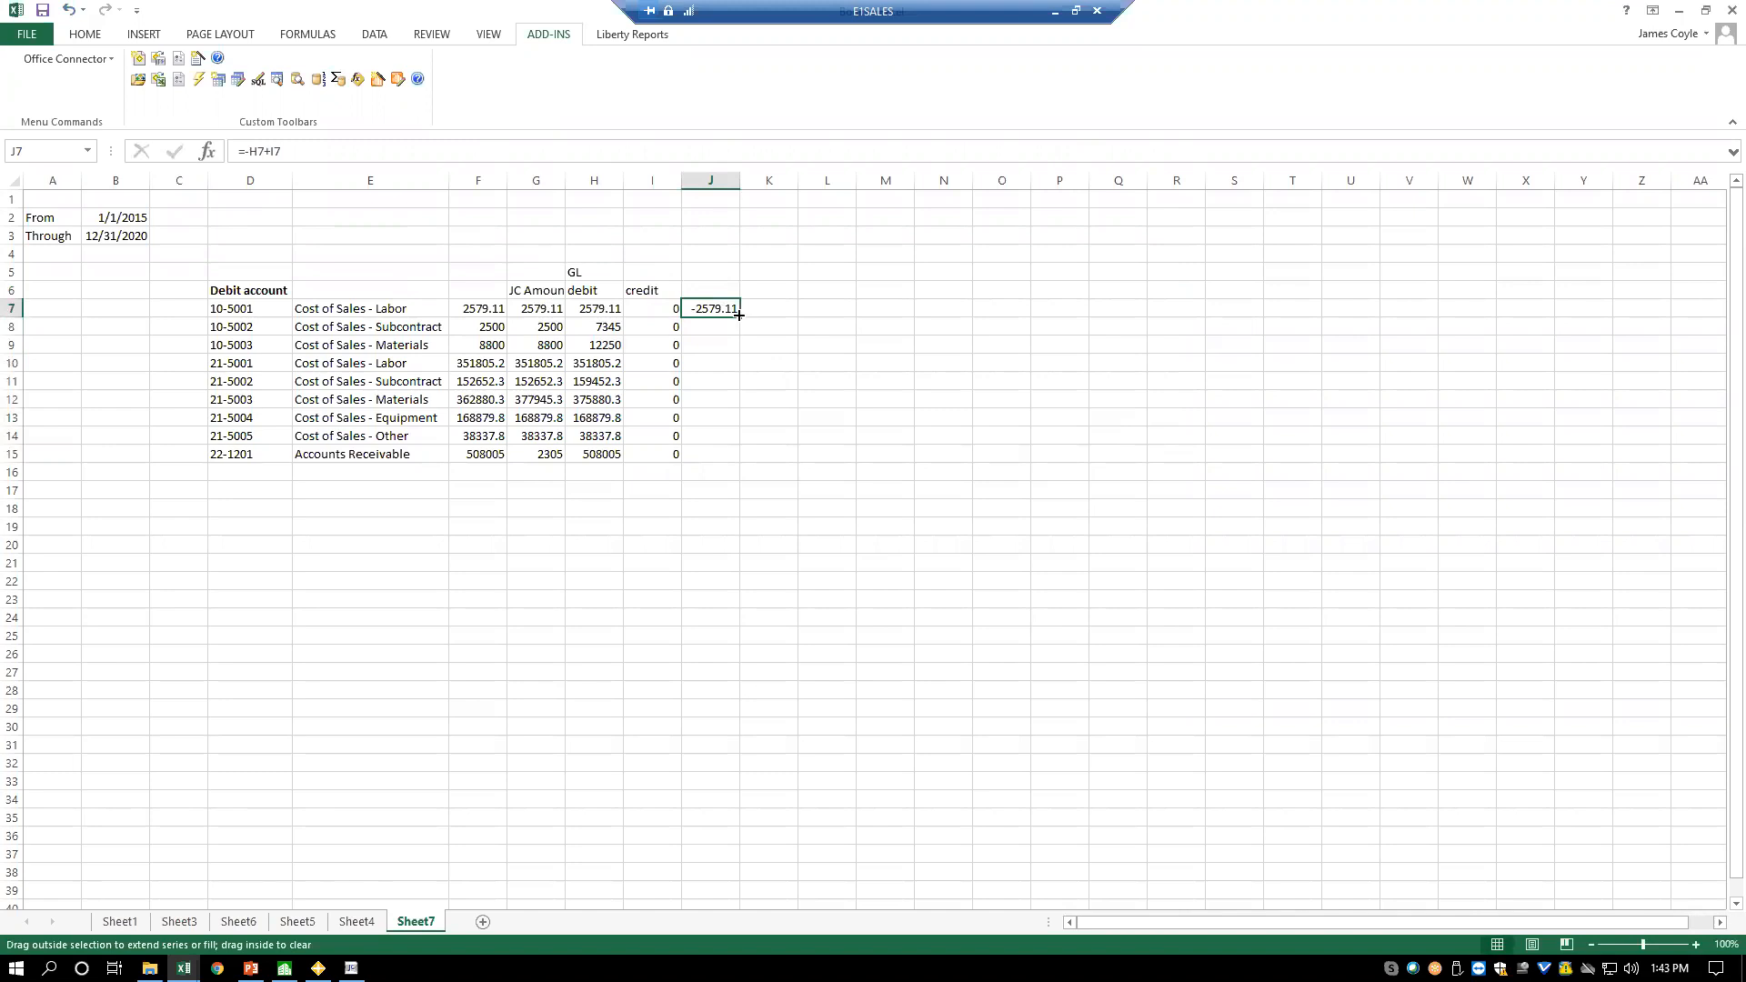
double_click(738, 316)
left_click(713, 310)
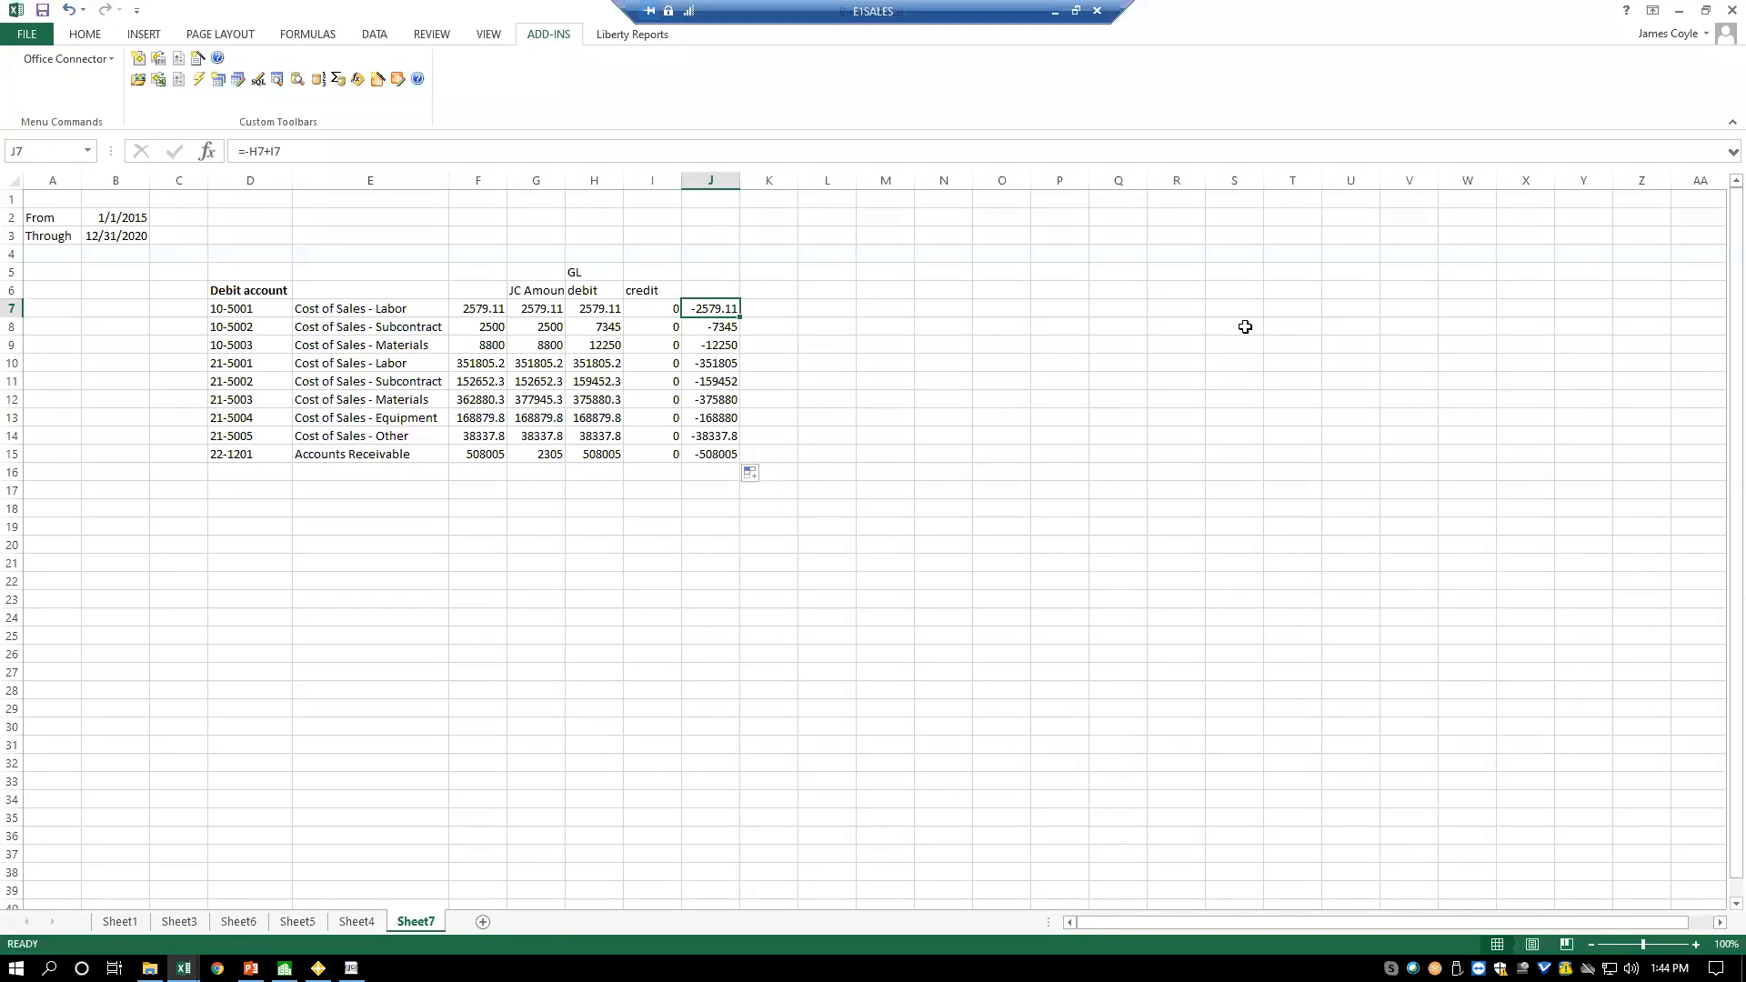
- Switch to Office Connector Desktop and open the GL Financial Statements with Drill-Down template, connecting it to Timberline Construction in C:\Data\Construction Sample Data
left_click(1678, 11)
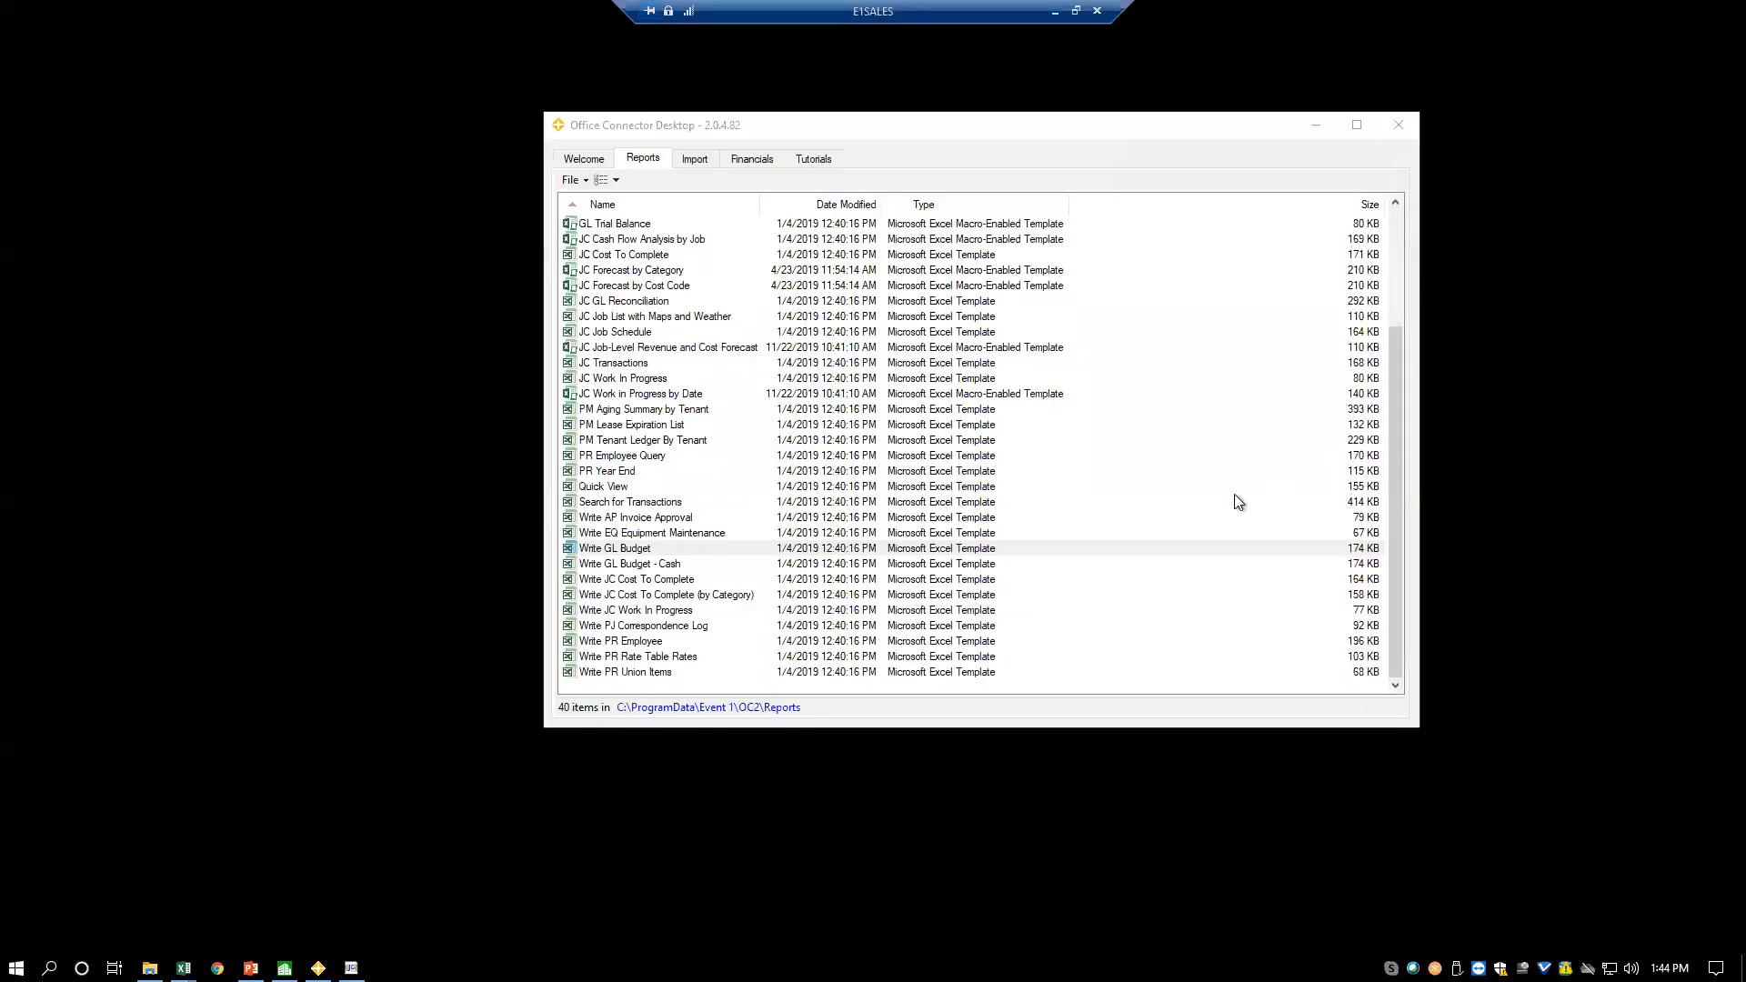
left_click(1396, 469)
left_click_drag(1398, 470, 1408, 387)
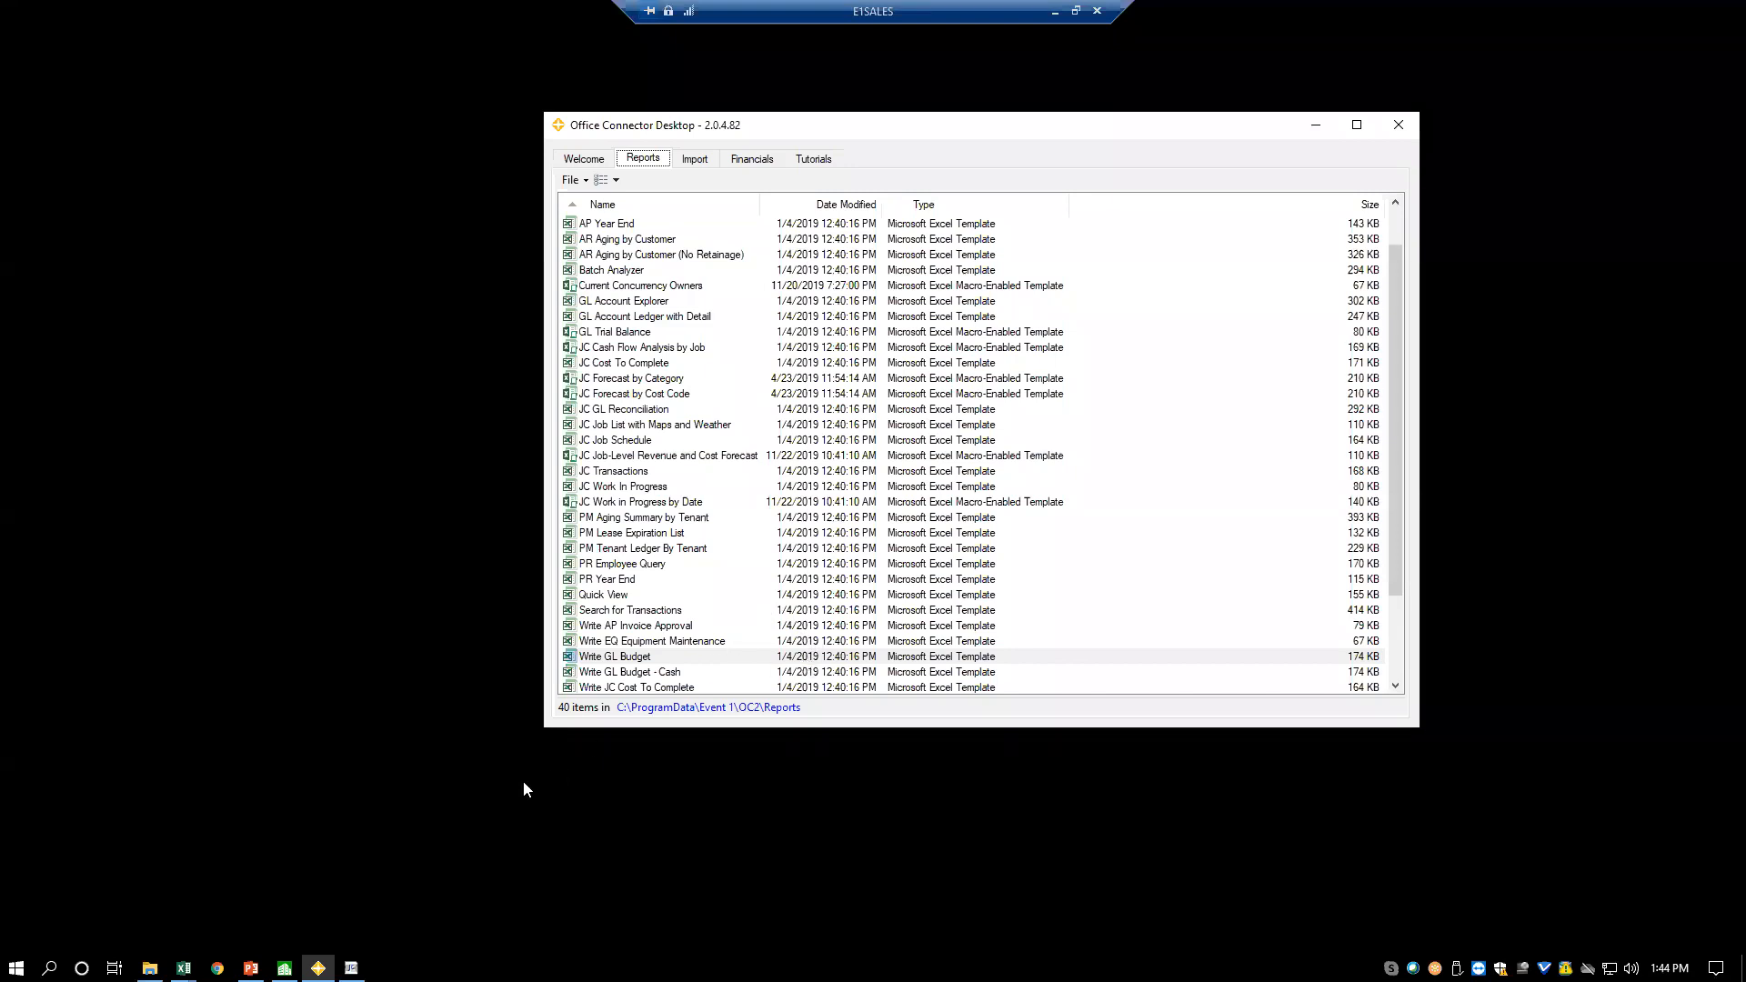
left_click(760, 161)
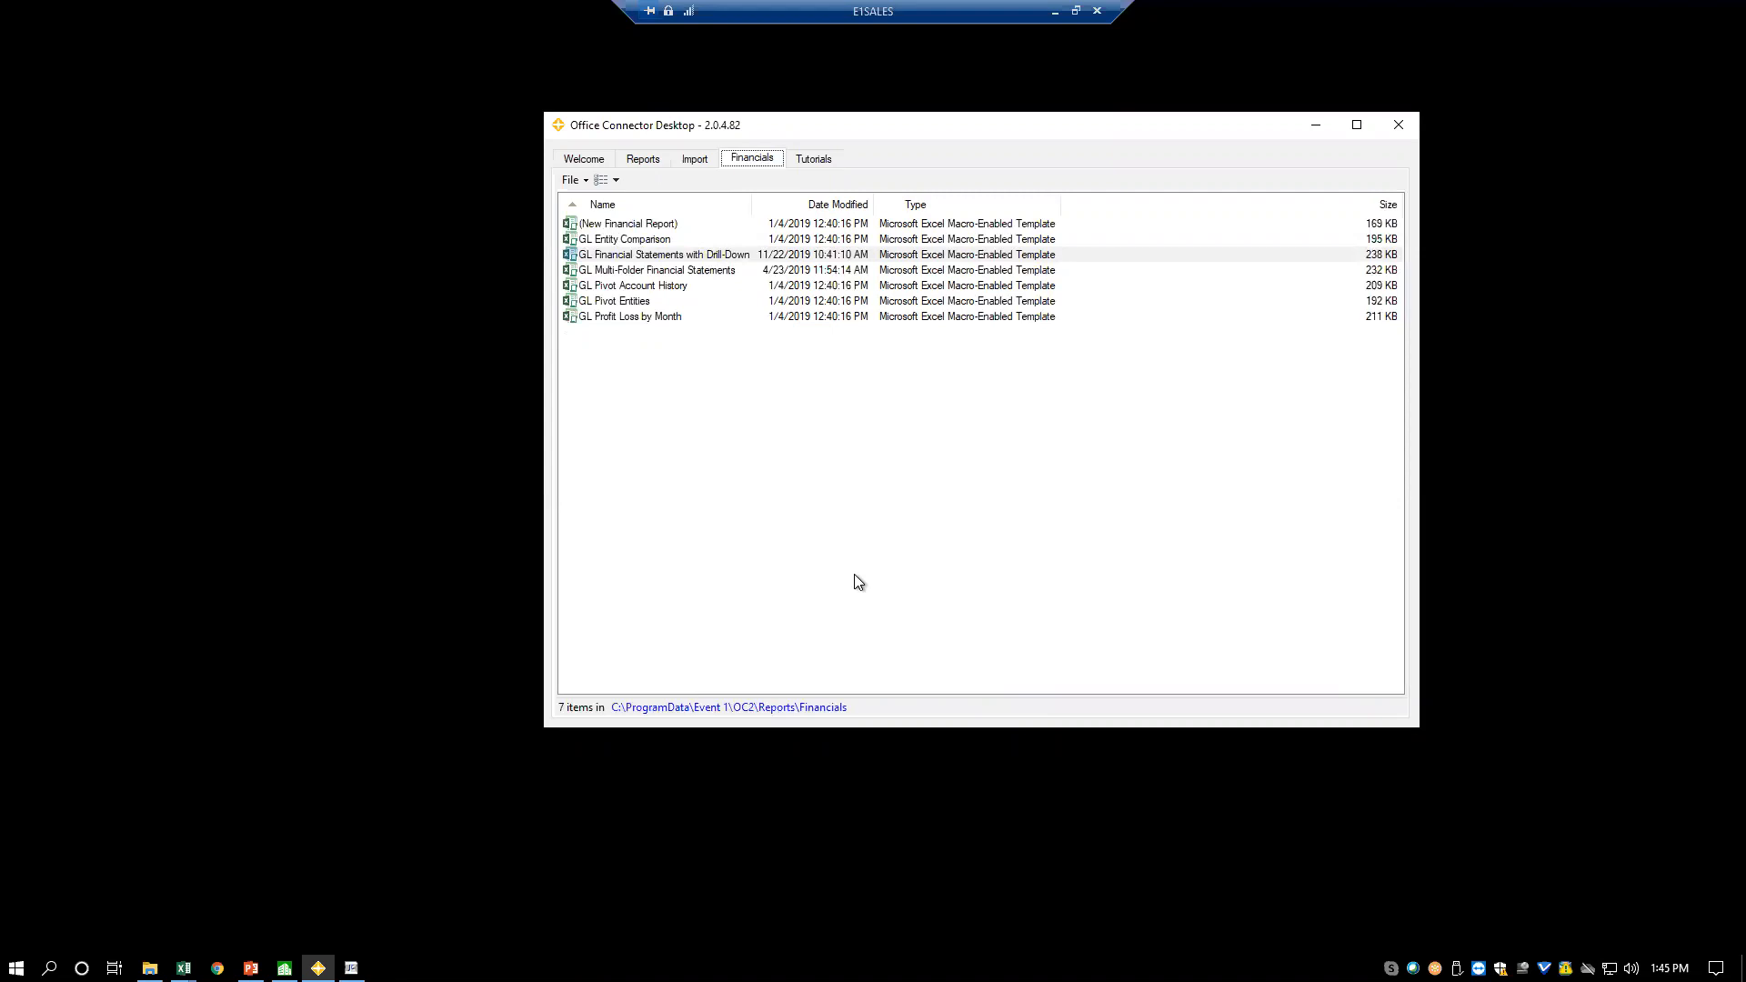
left_click(686, 261)
double_click(686, 261)
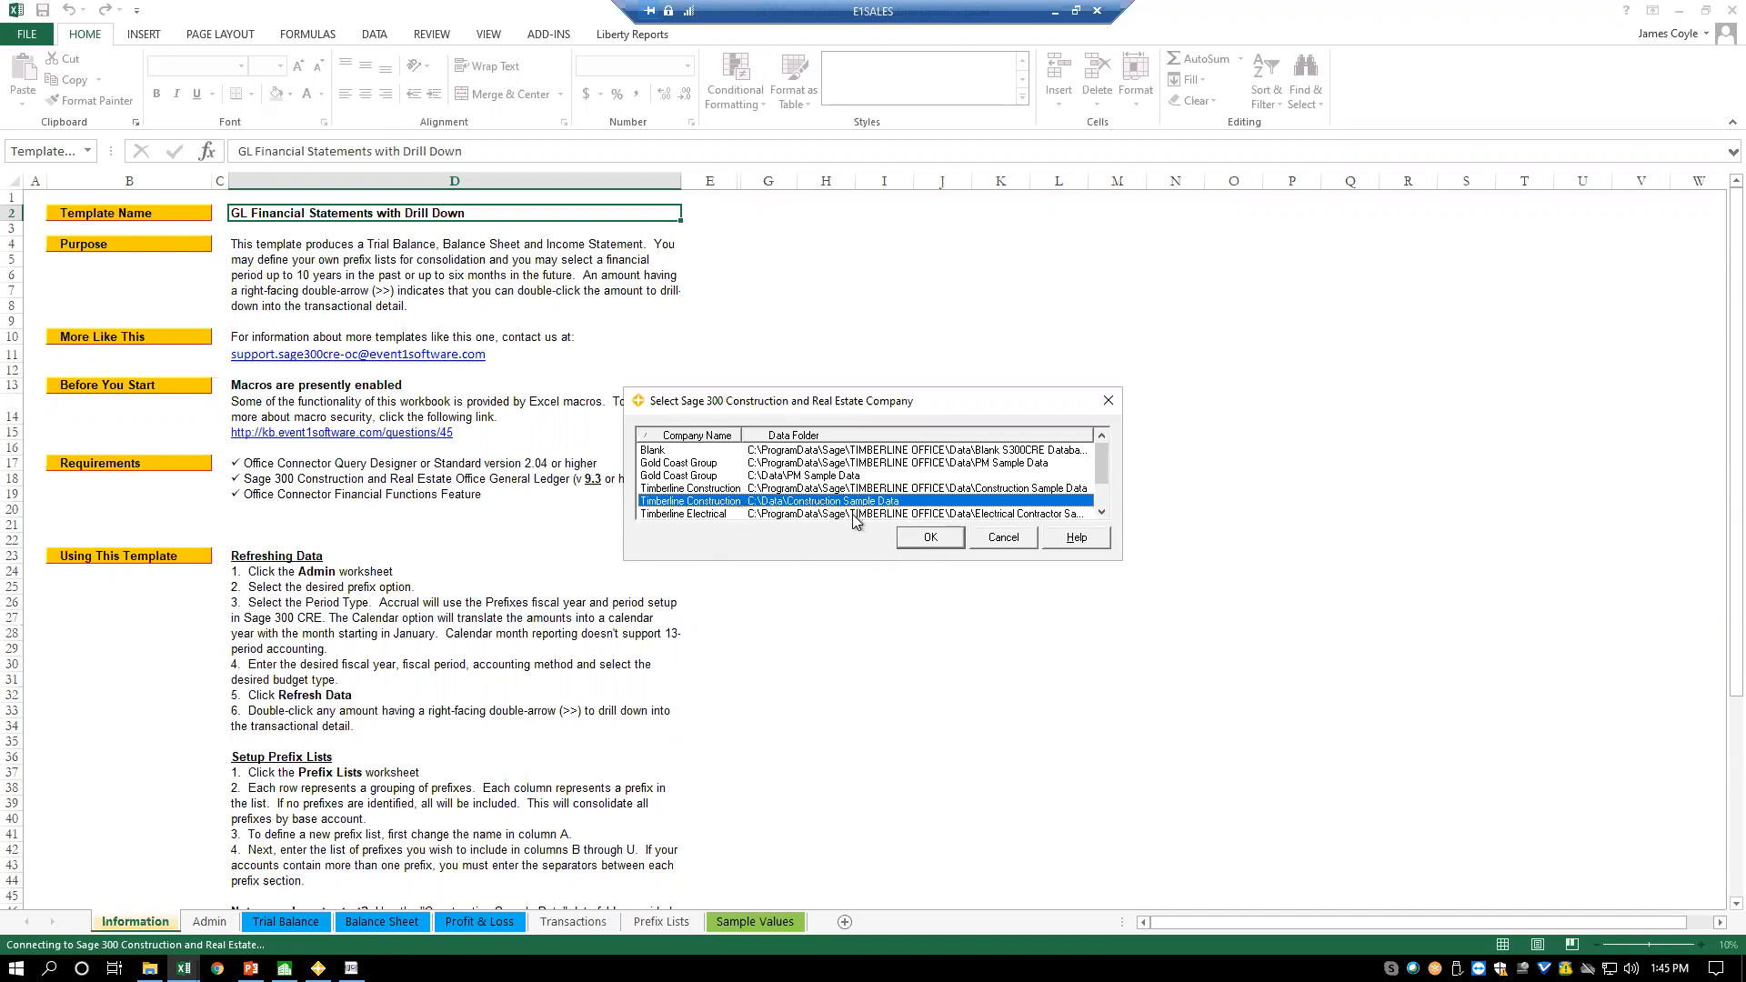
left_click(929, 538)
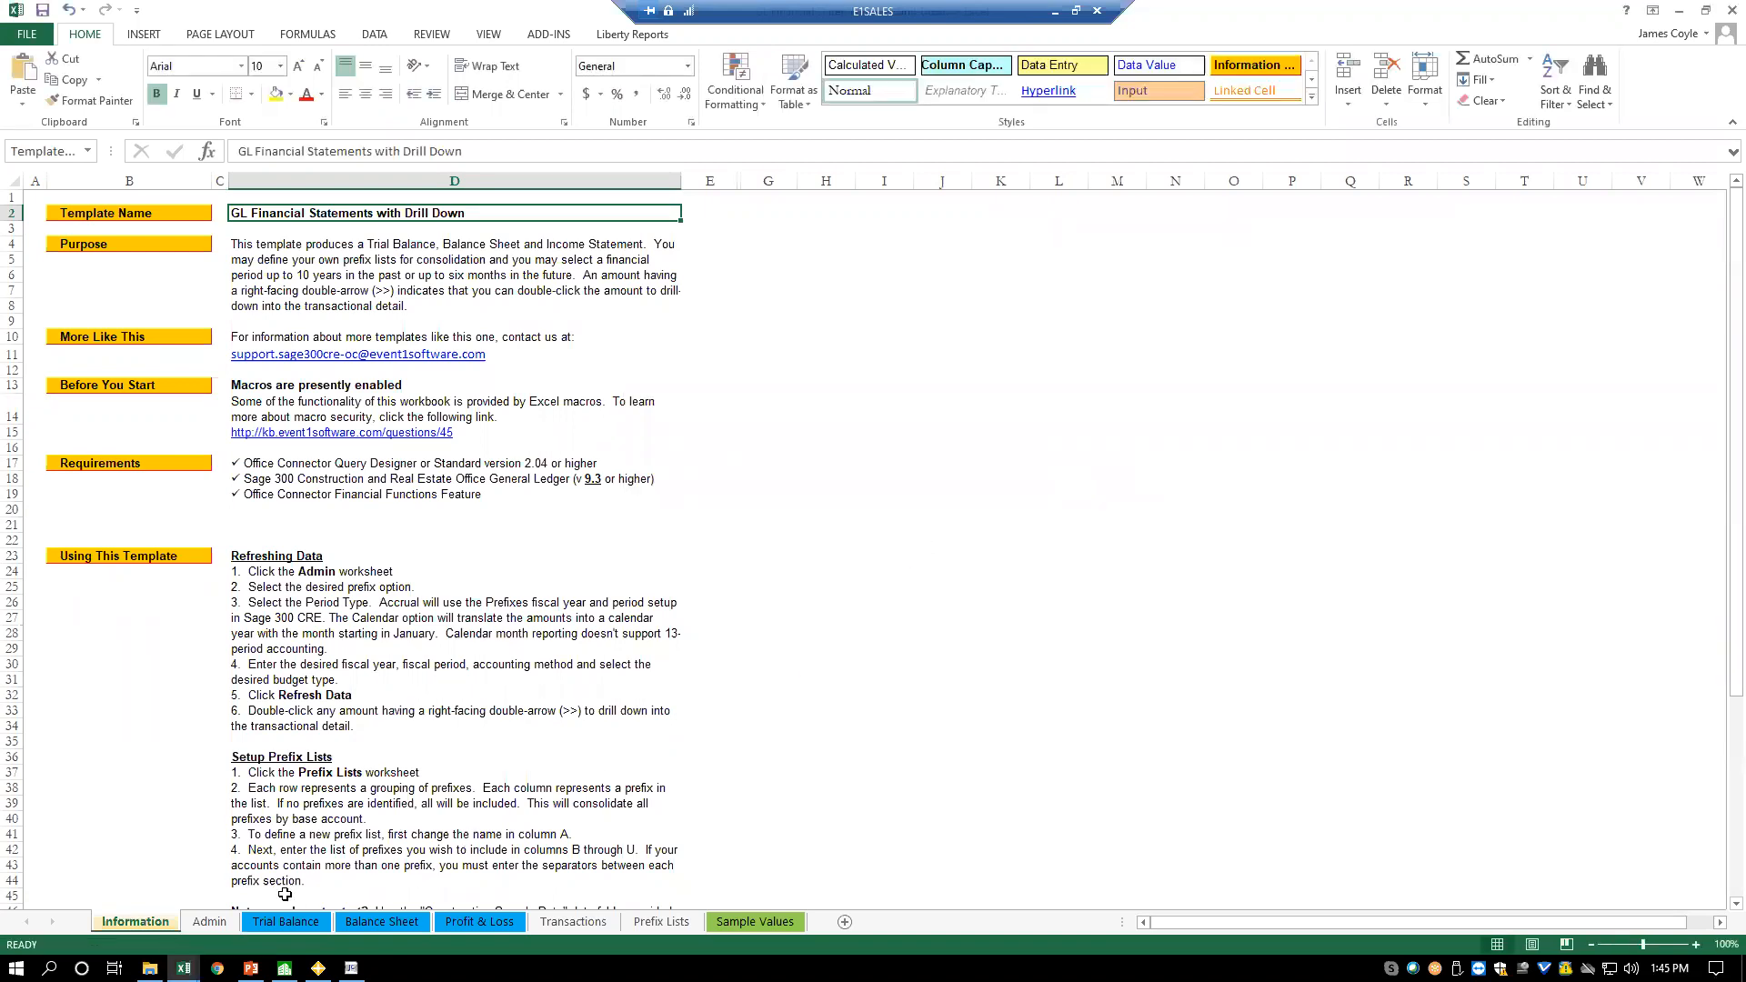
- Review the sample values and prefix lists of the template, and refresh the financial statement data from the Admin sheet
left_click(754, 922)
left_click(219, 526)
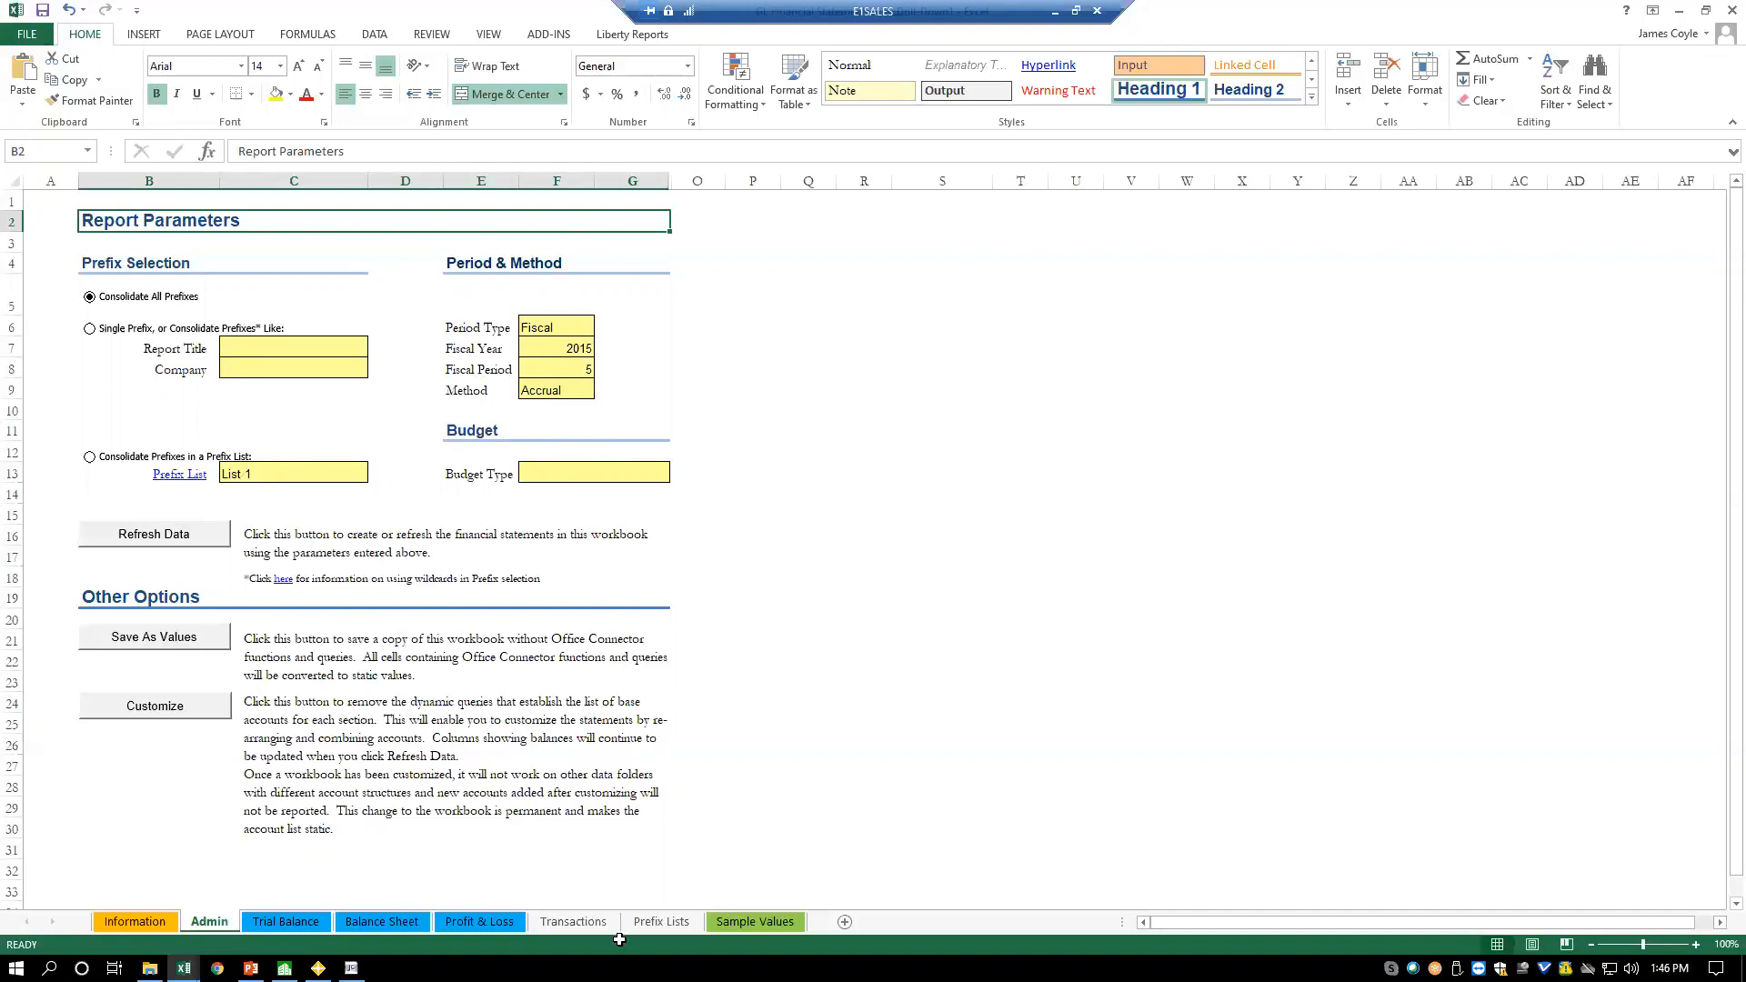
left_click(657, 922)
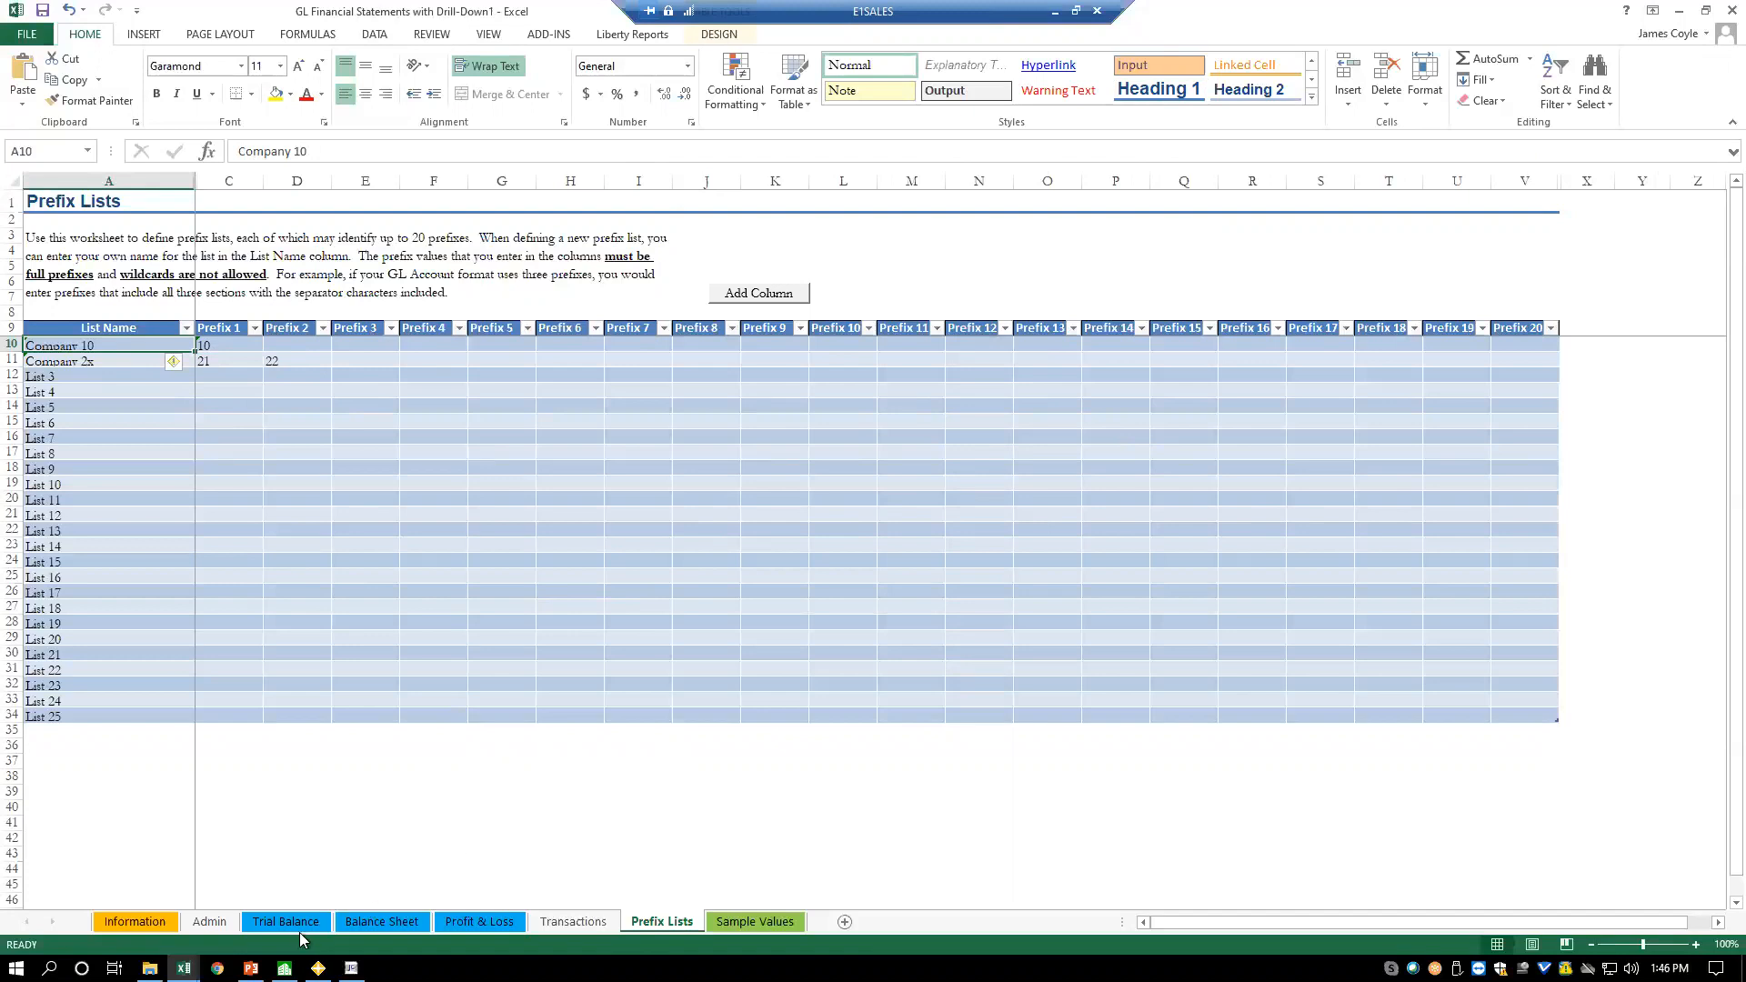
left_click(210, 922)
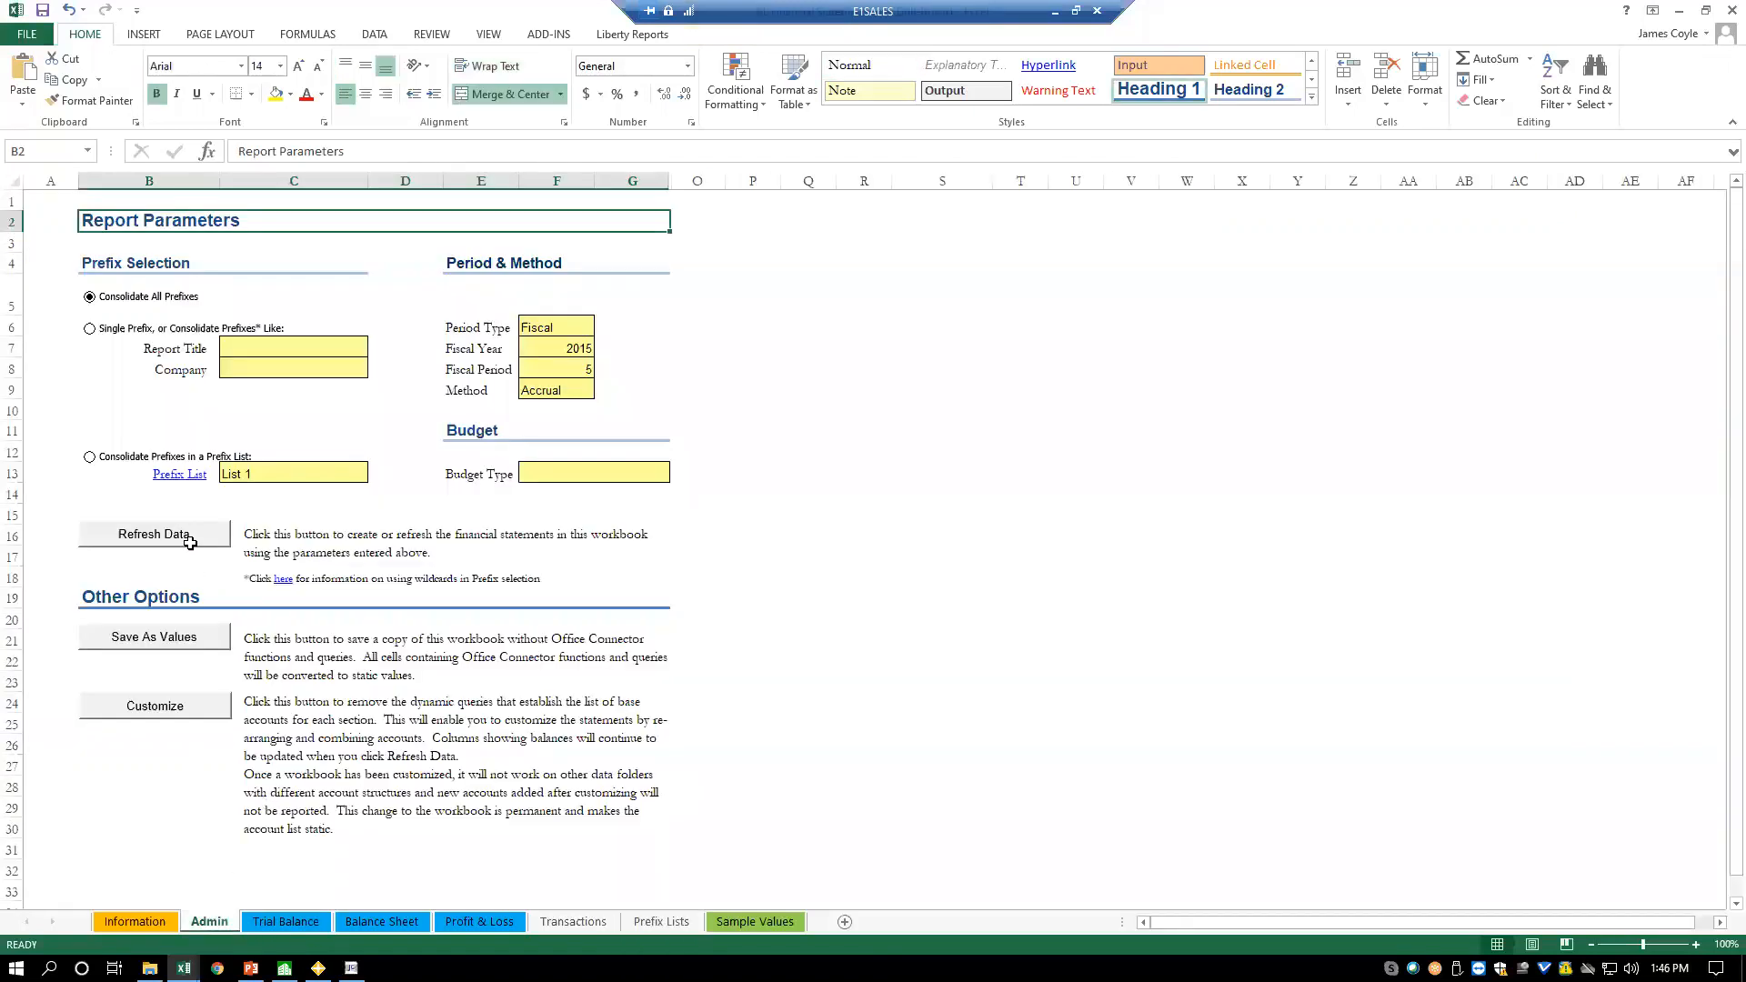
left_click(177, 542)
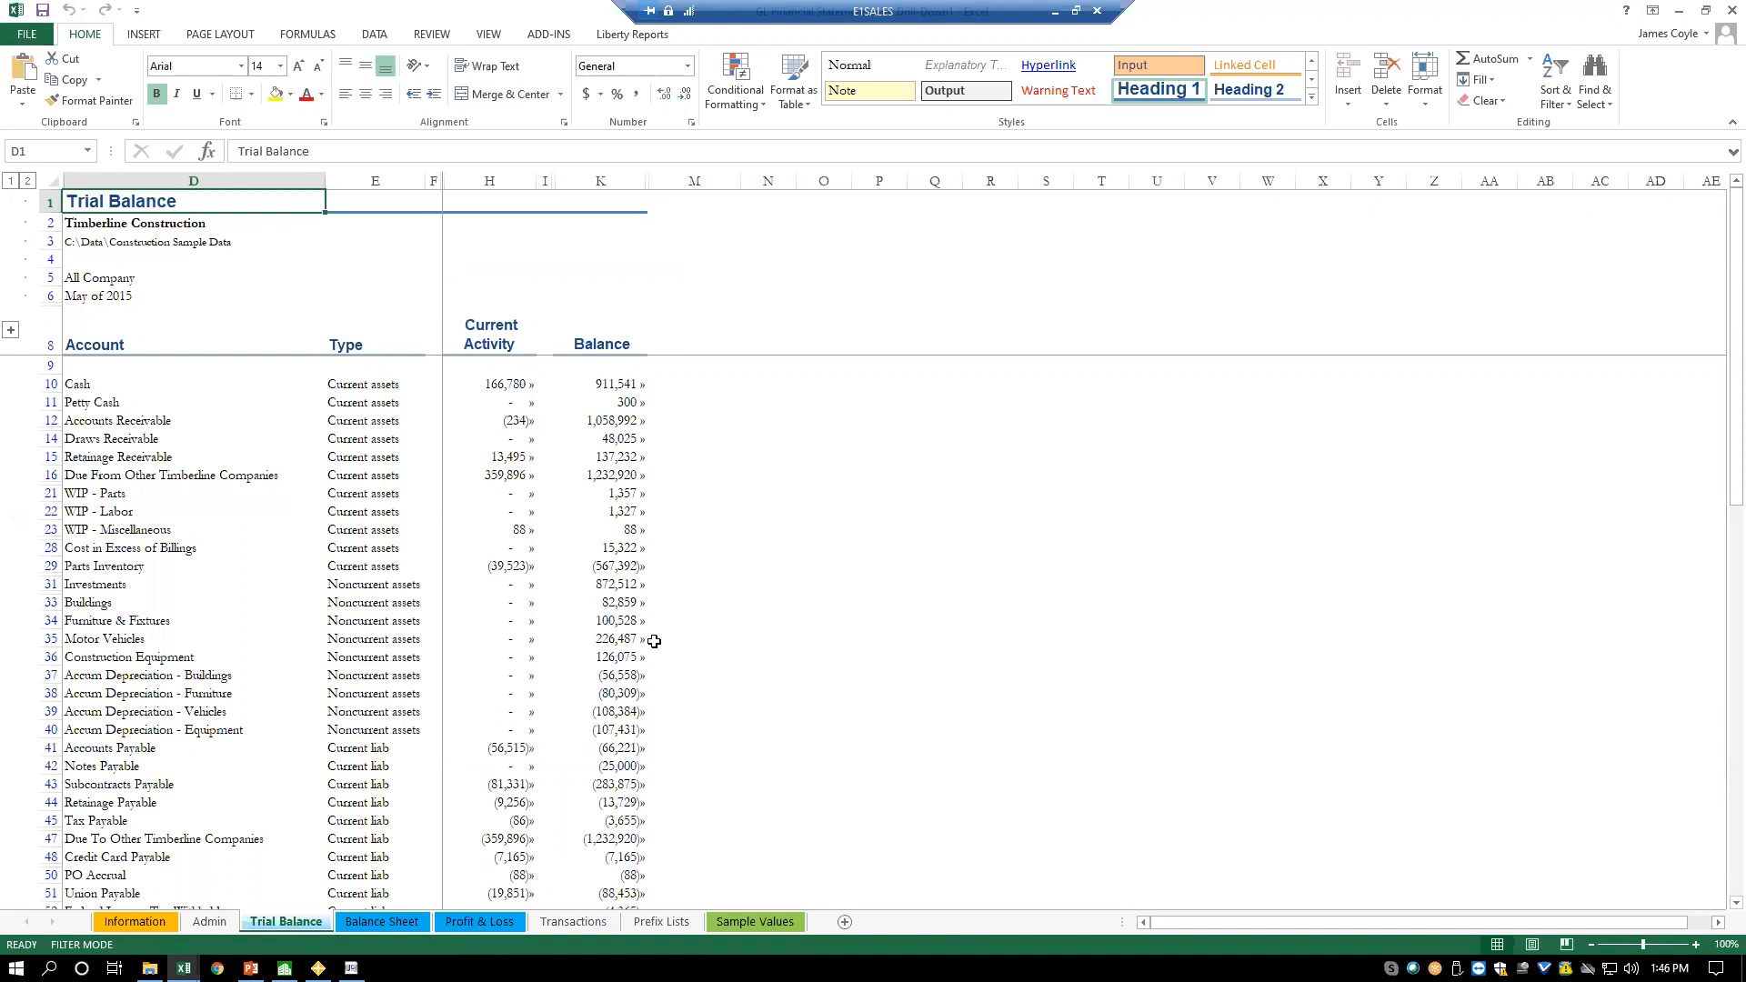
- View the Balance Sheet and drill down into the Accounts Receivable current activity to see its GL transactions
left_click(382, 922)
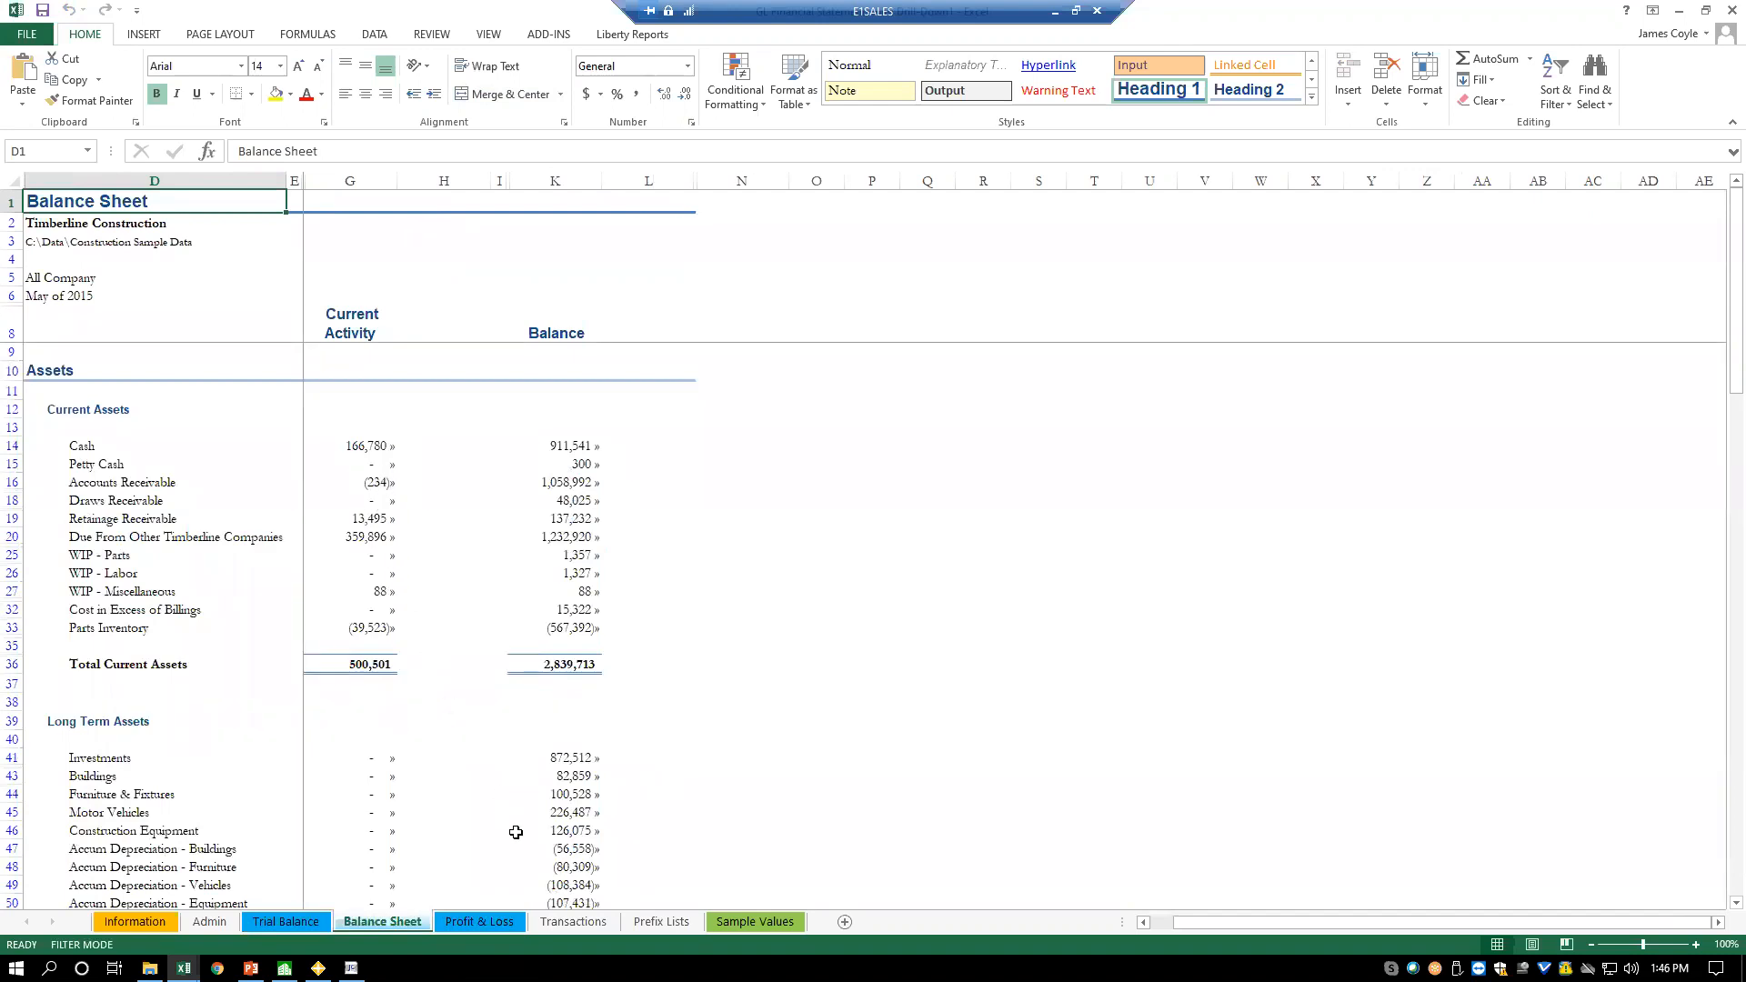
left_click(574, 922)
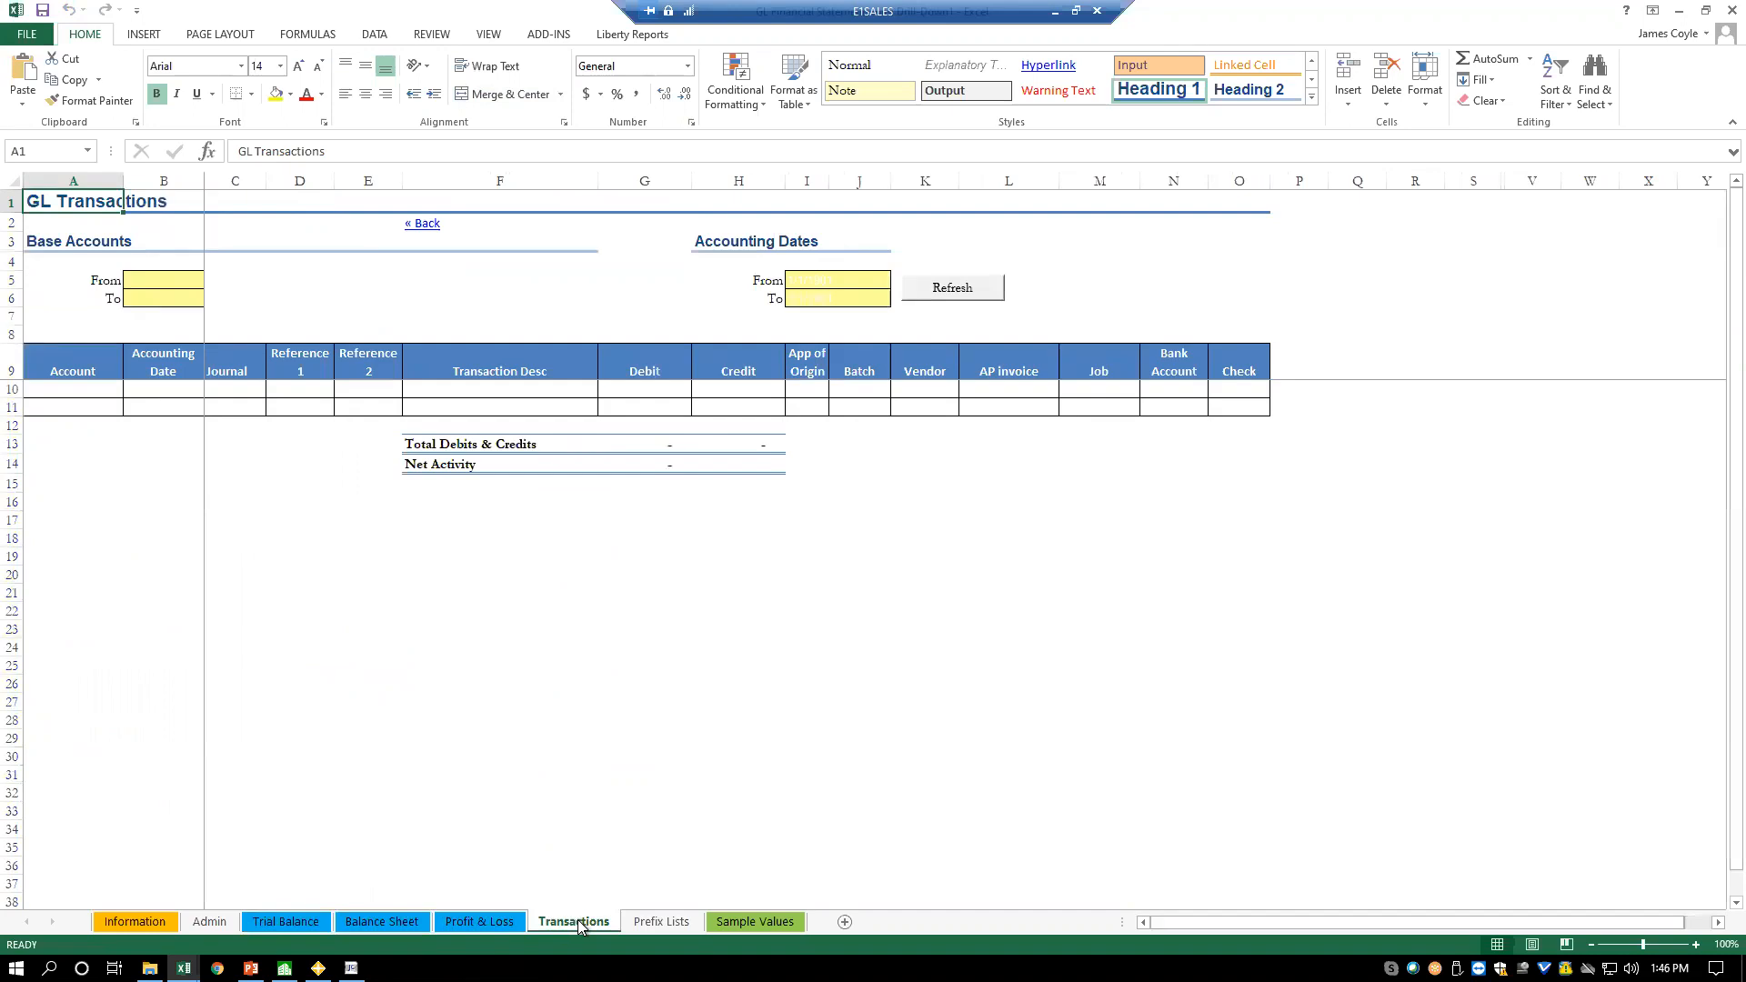
left_click(387, 922)
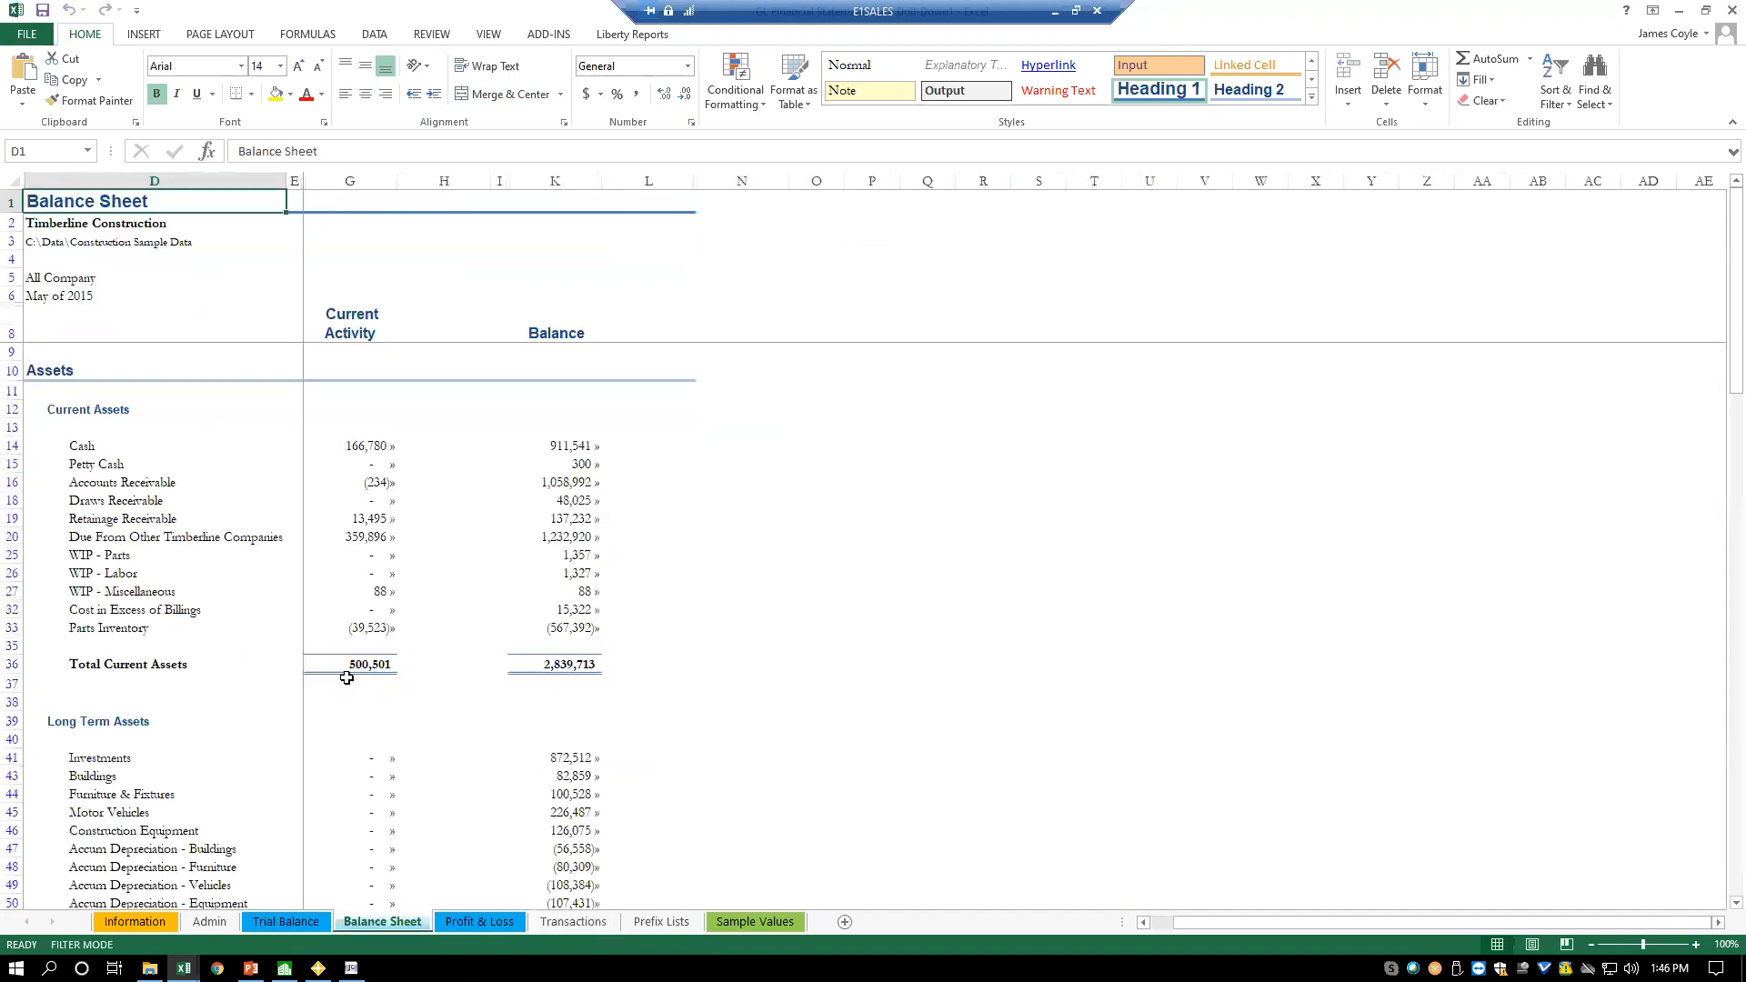
double_click(371, 482)
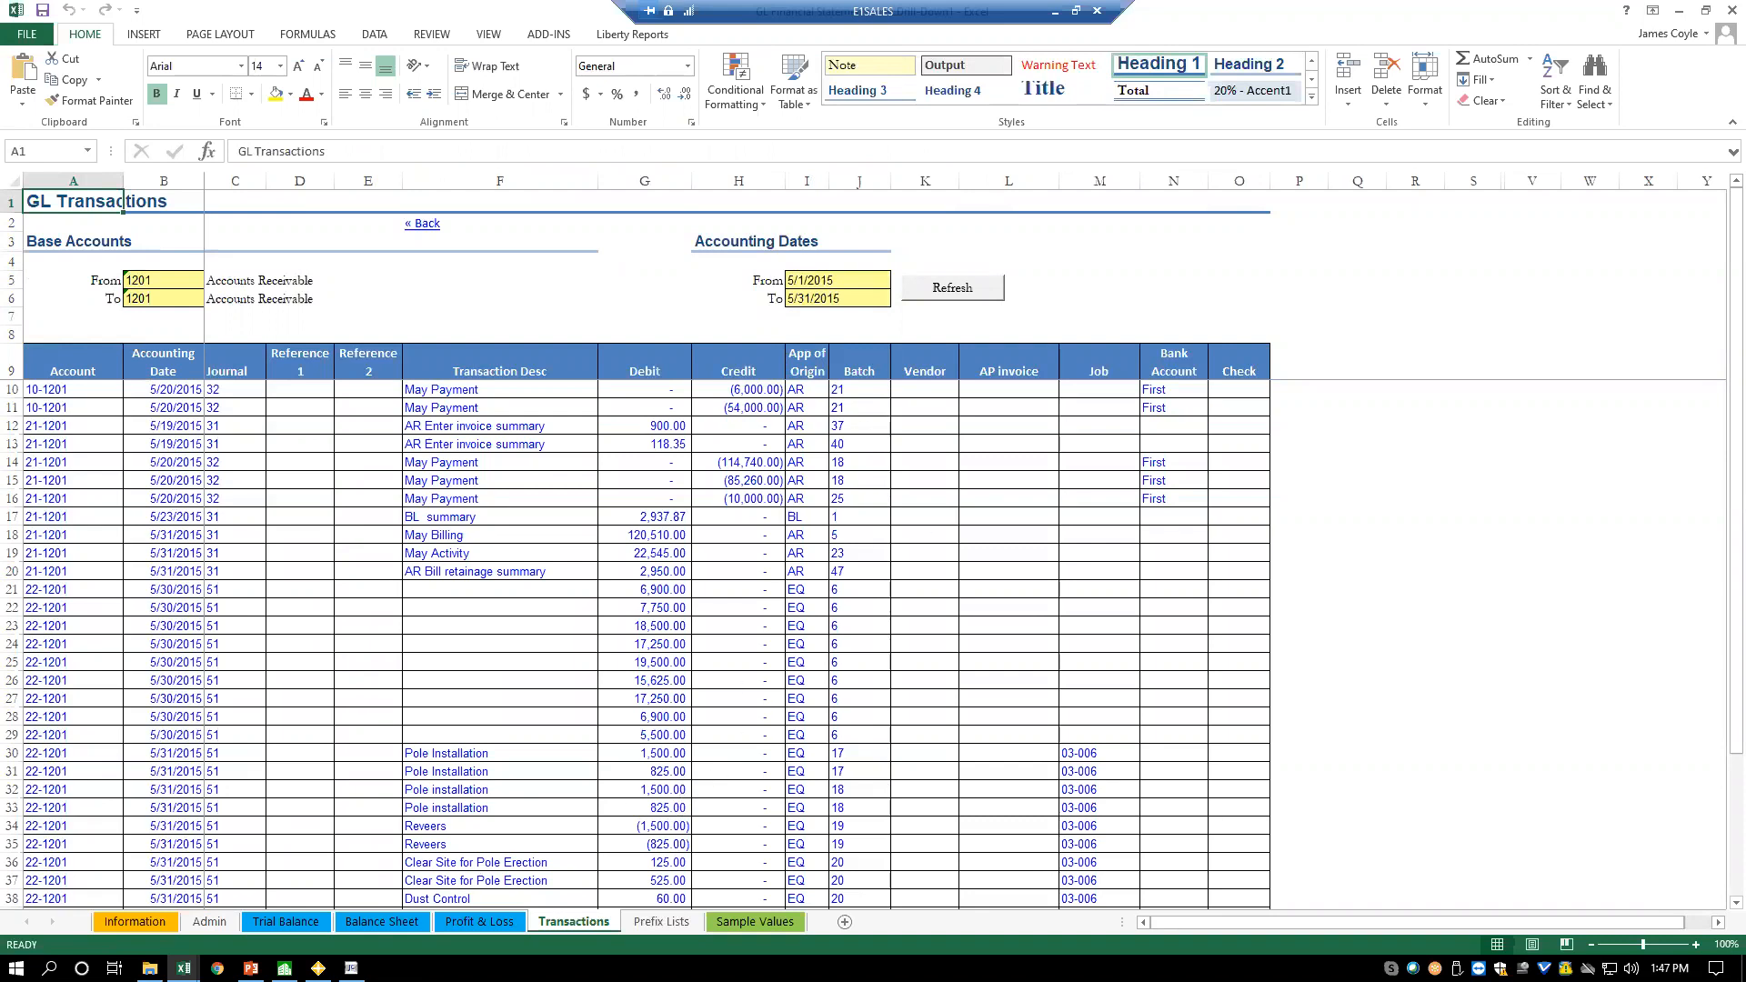
- Start a separate Excel 2013 session with a blank workbook
left_click(318, 968)
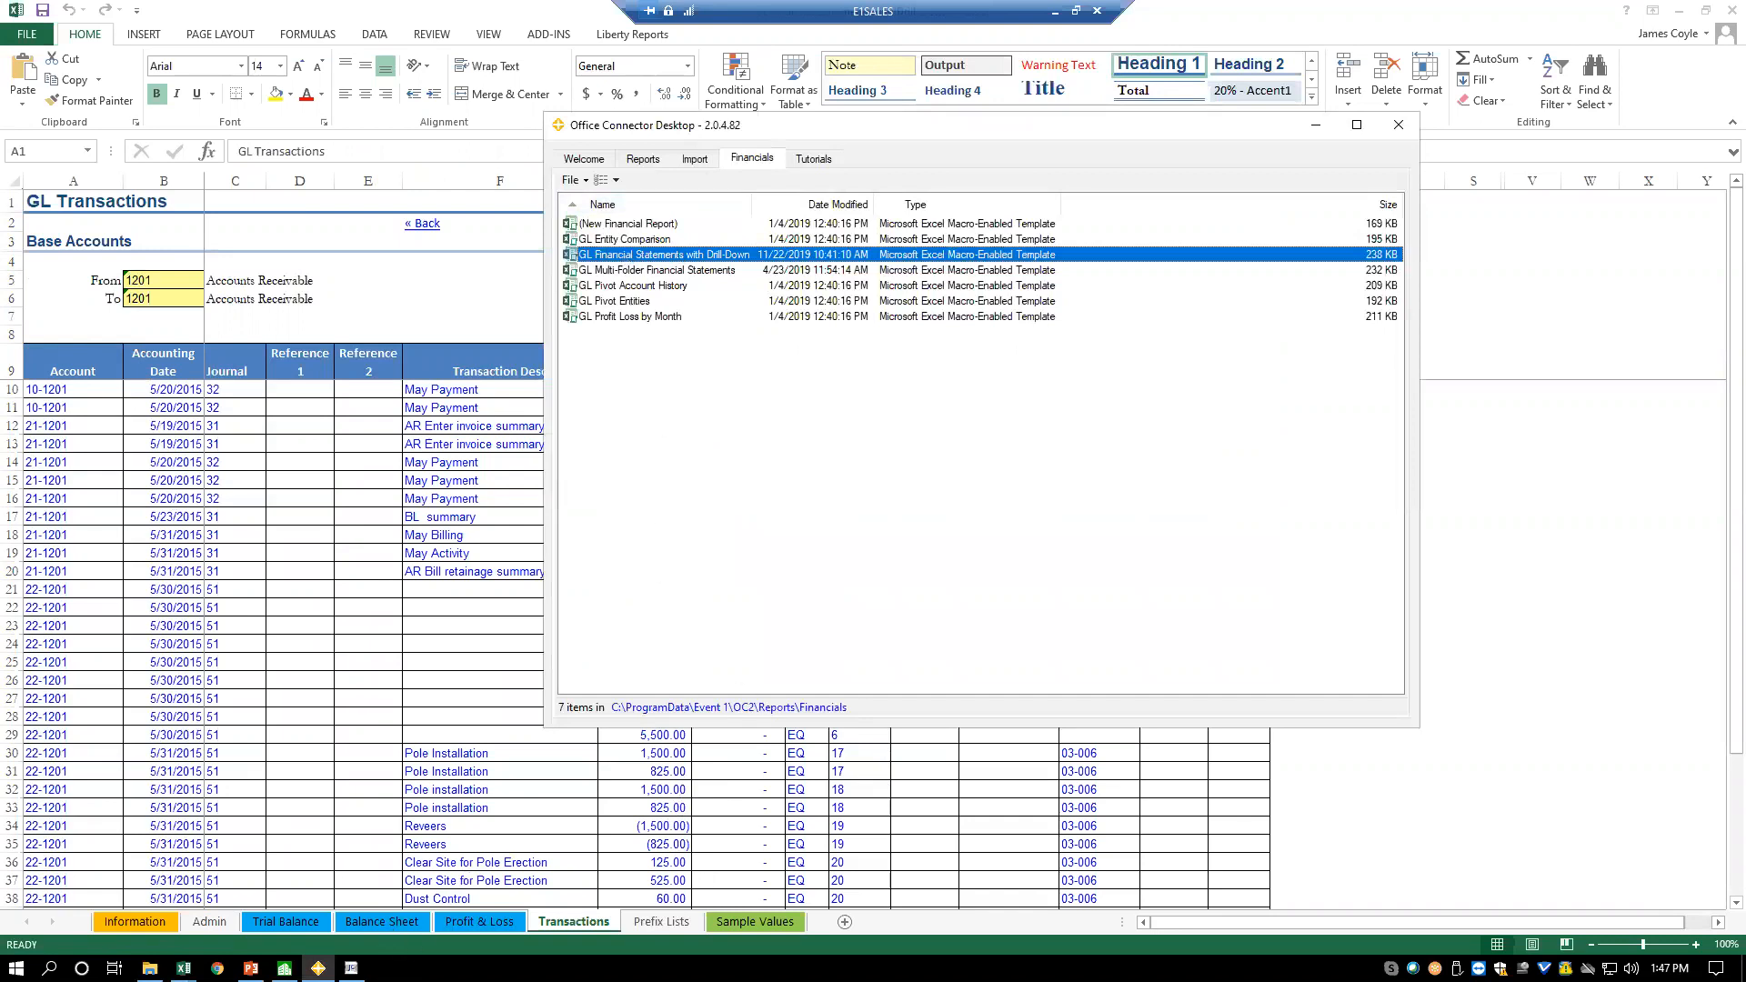
mouse_move(183, 967)
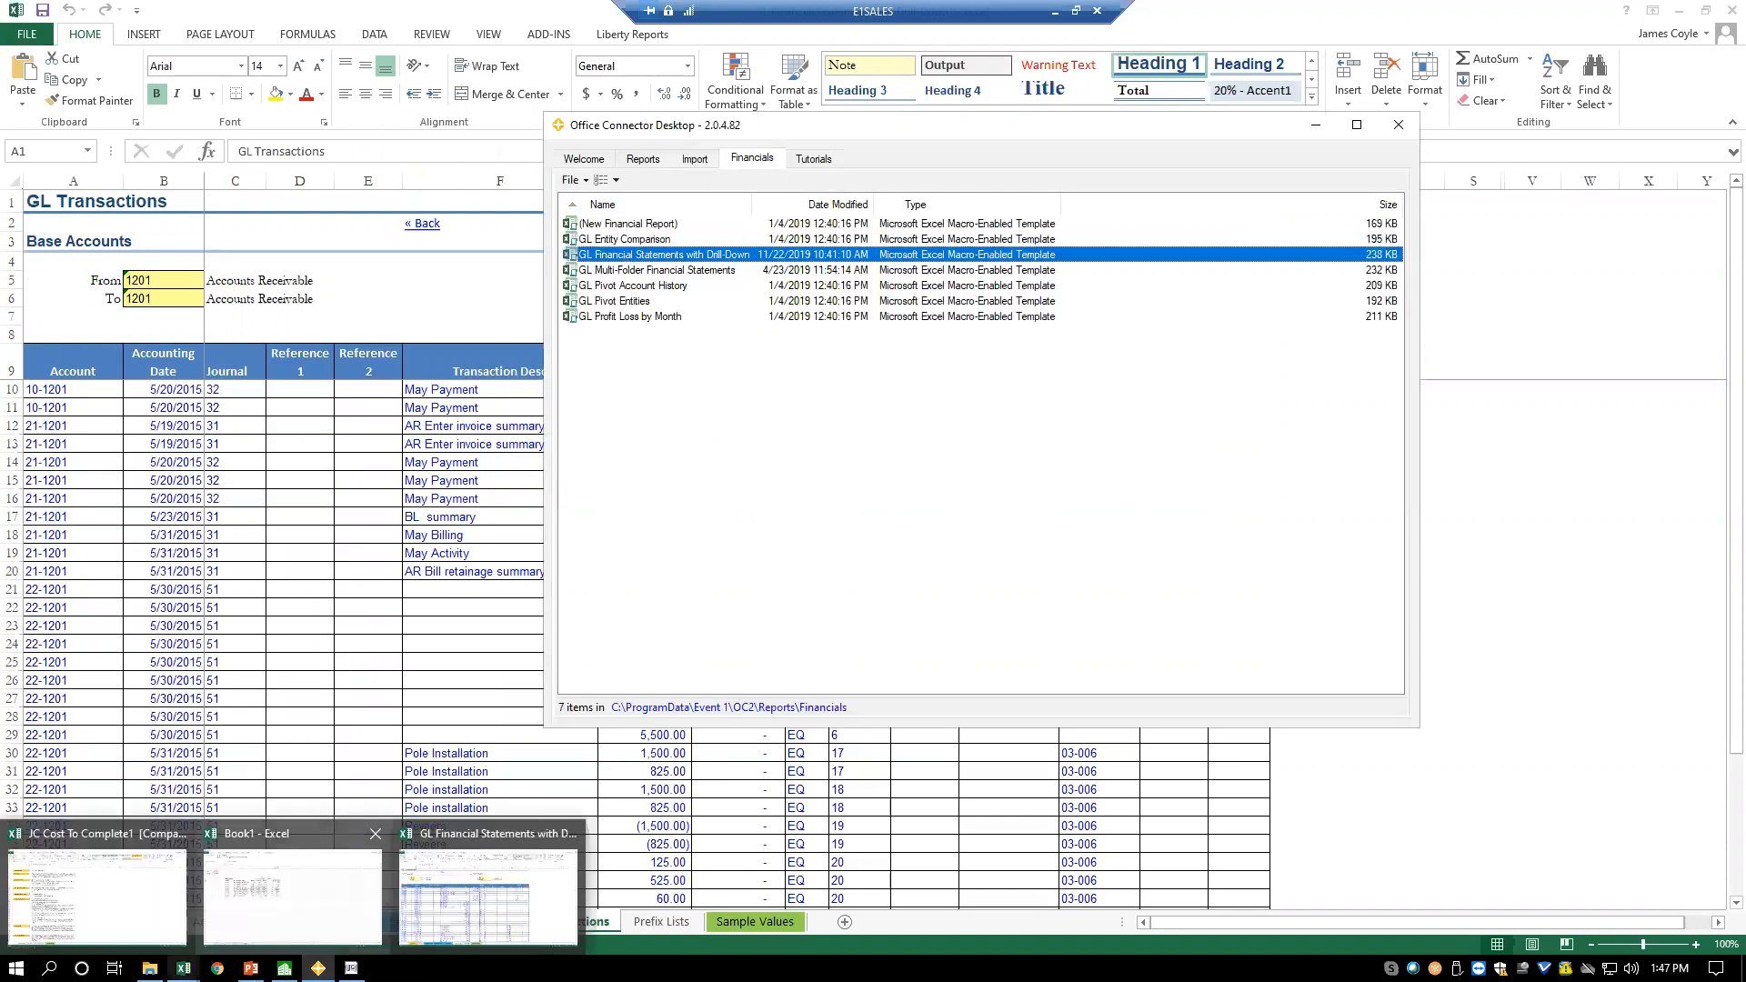
right_click(183, 968)
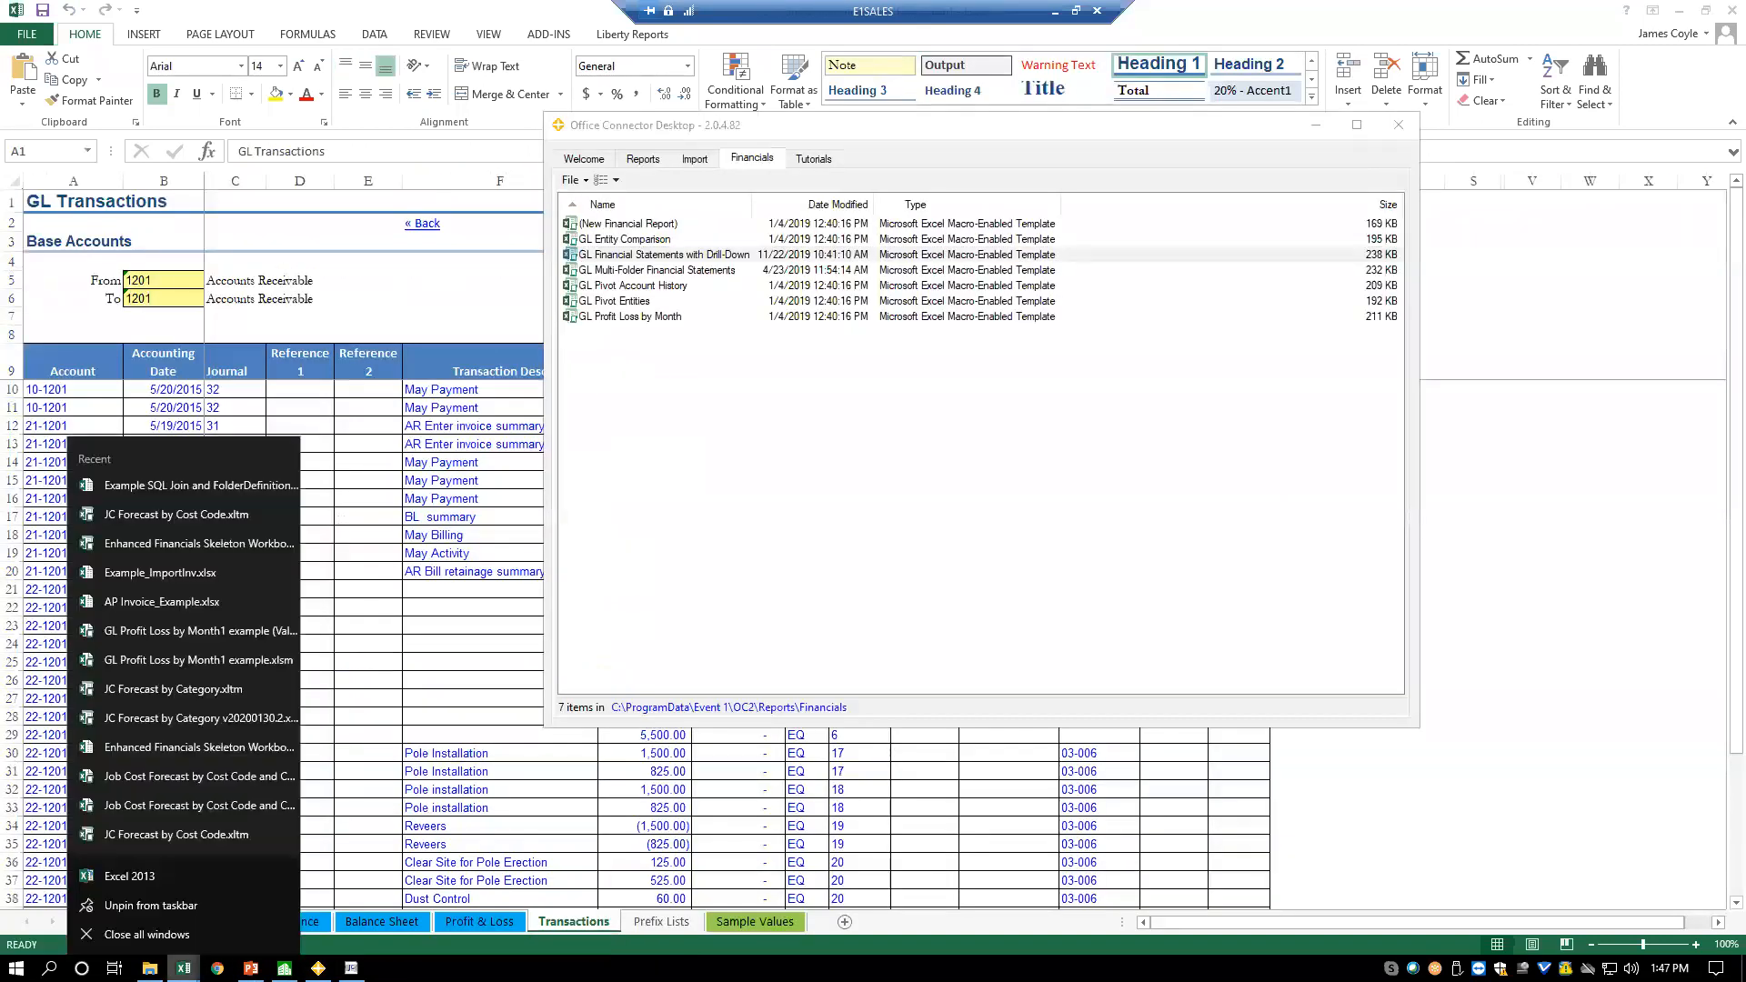
left_click(129, 875)
left_click(649, 529)
left_click(1495, 244)
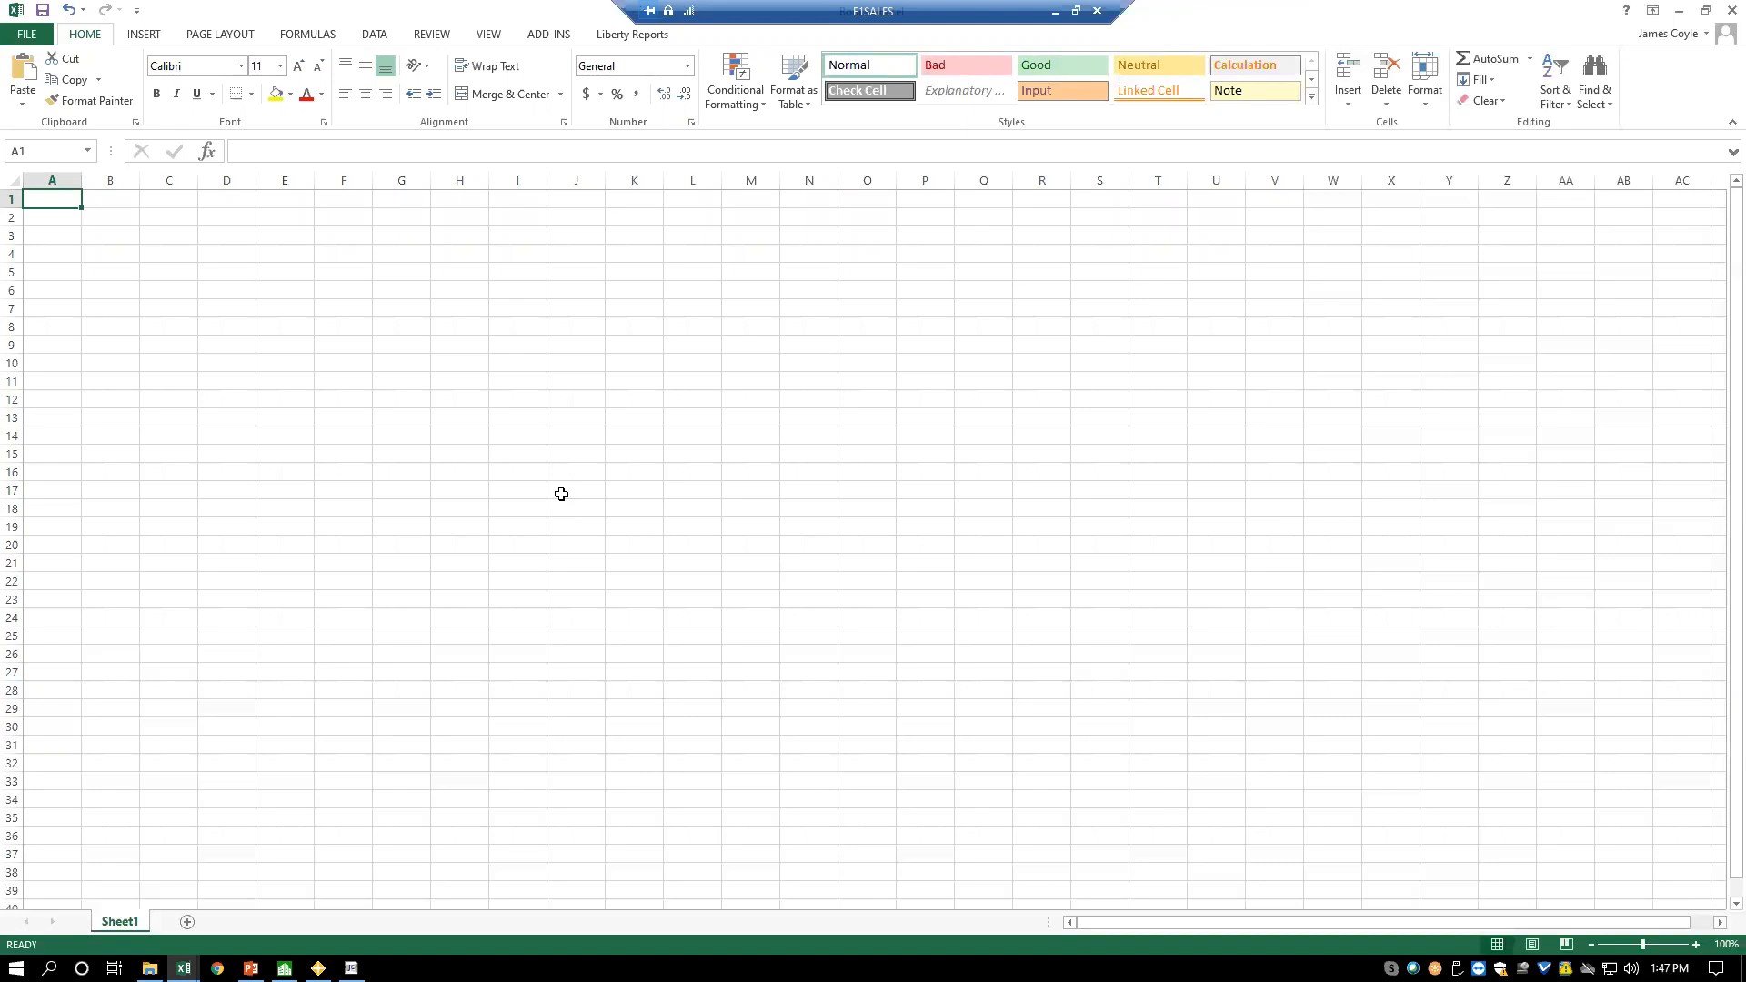
- Start an Office Connector Query Wizard query in cell B4 and choose the GL Account table as its source
left_click(111, 254)
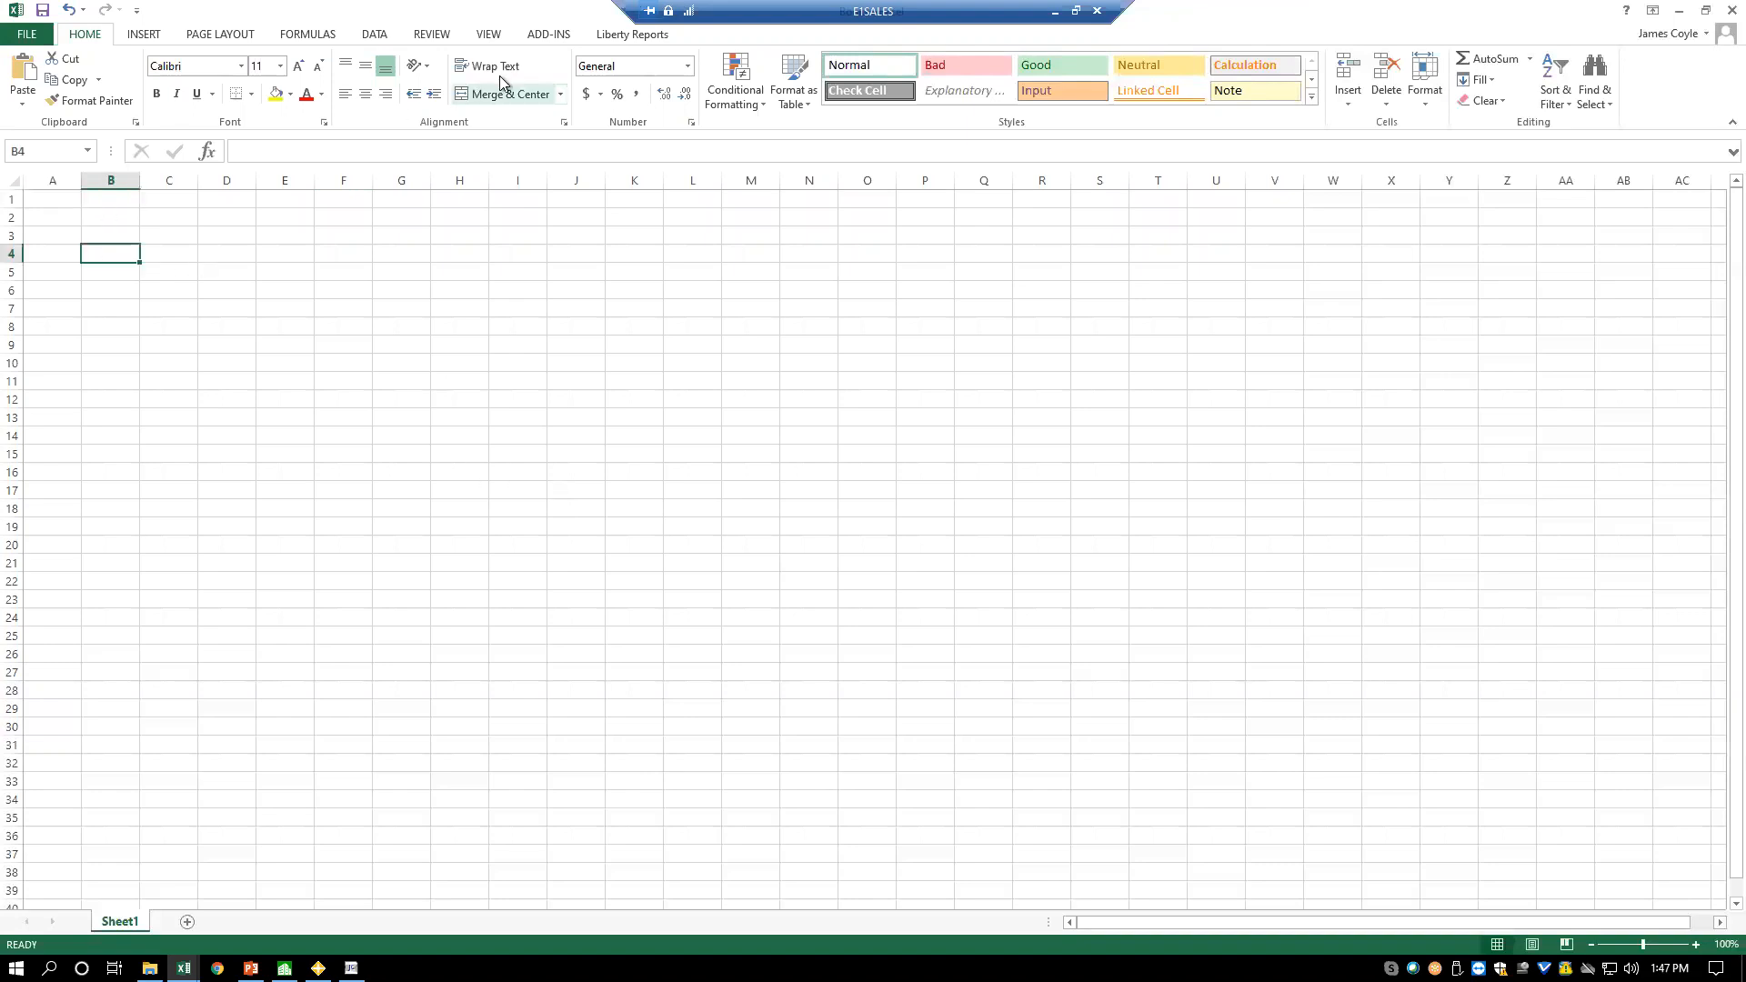
left_click(546, 37)
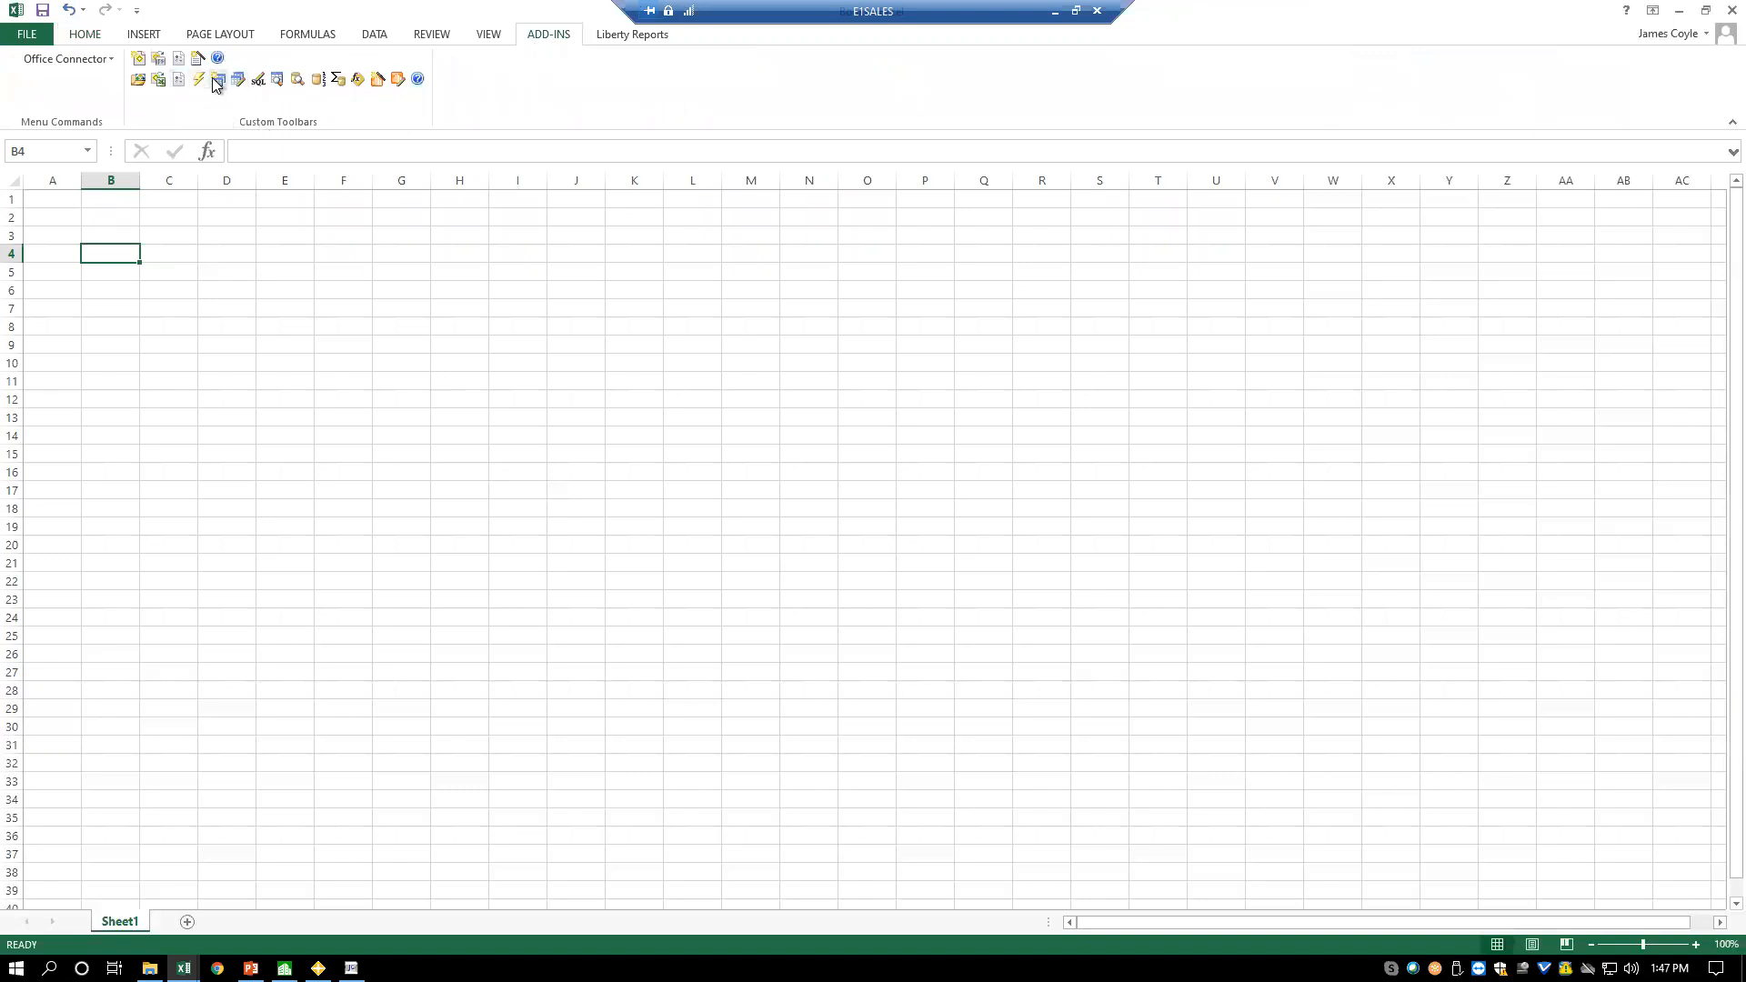
left_click(217, 80)
left_click(937, 538)
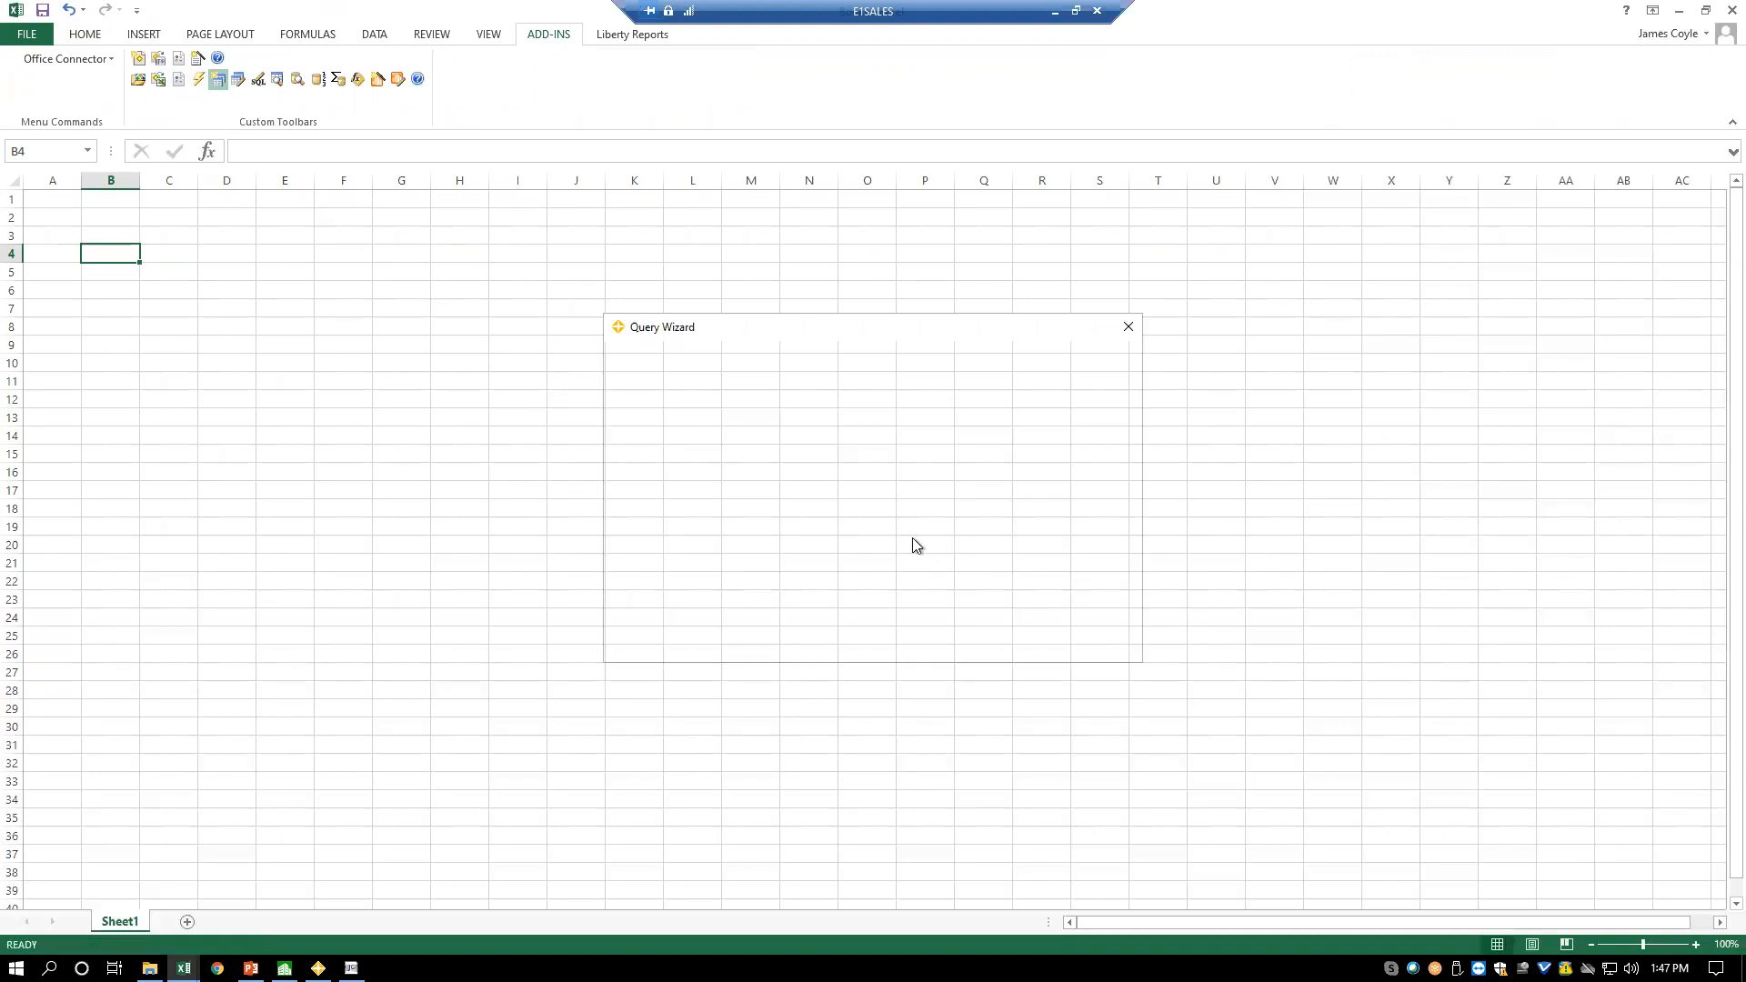
key("g")
key("g")
key("g")
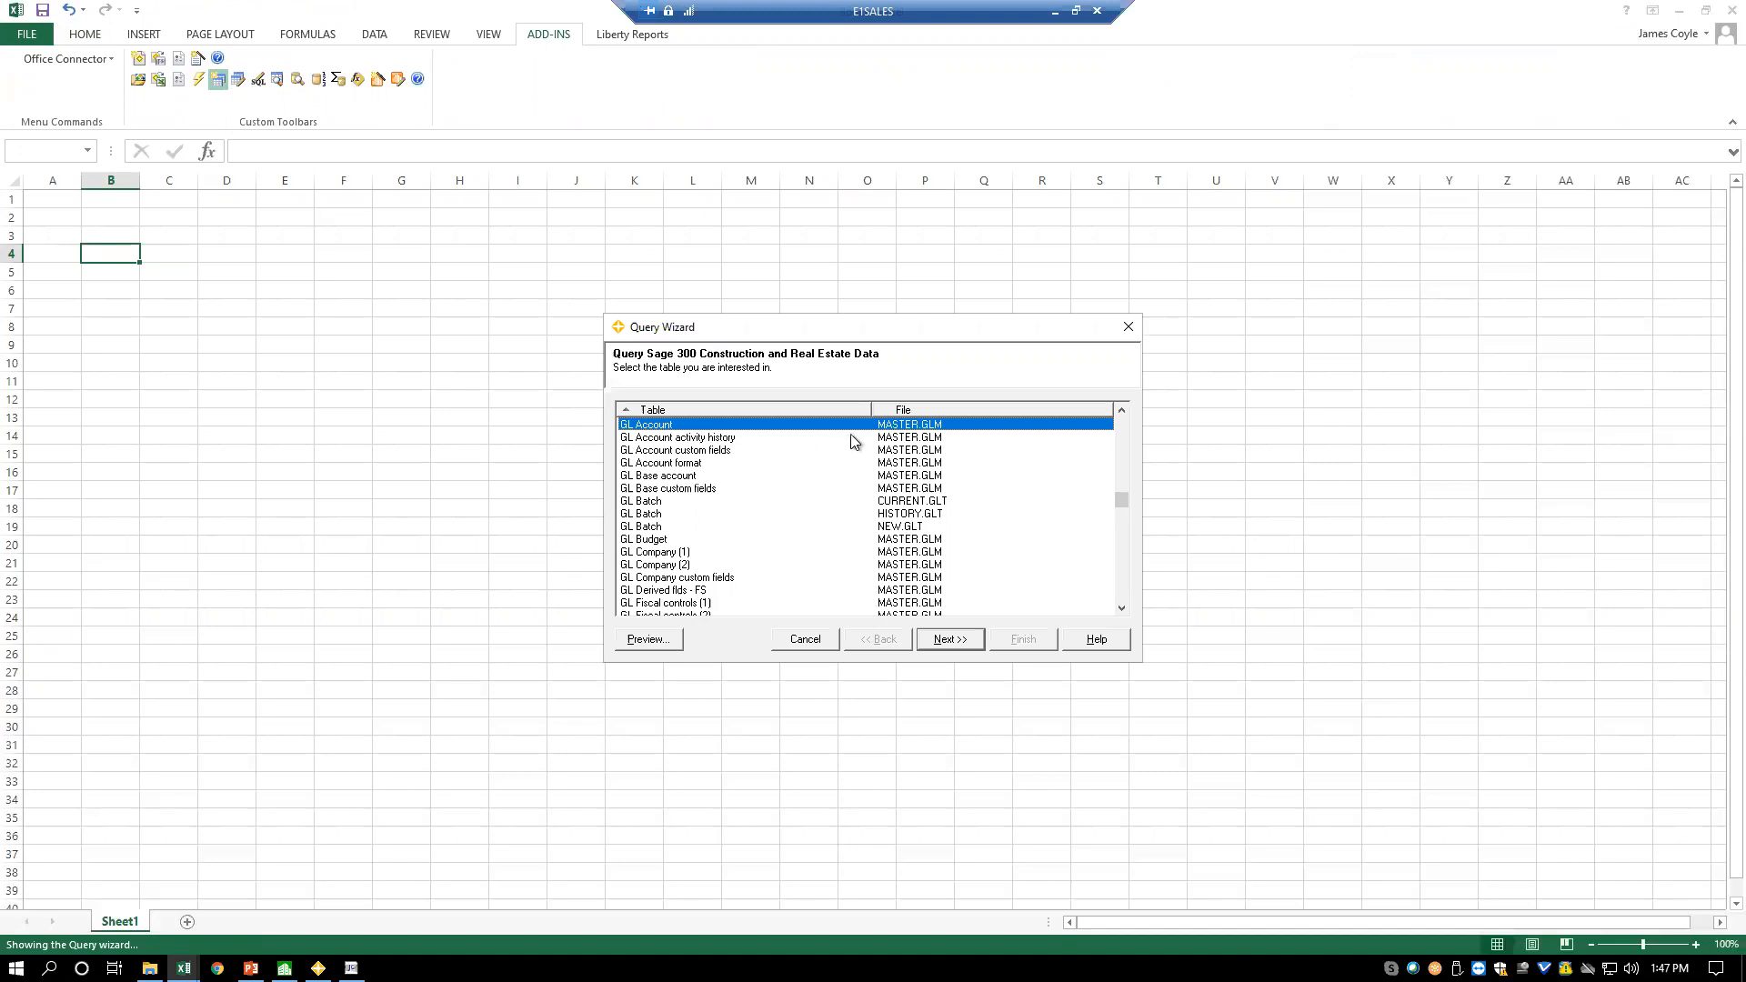
left_click(957, 642)
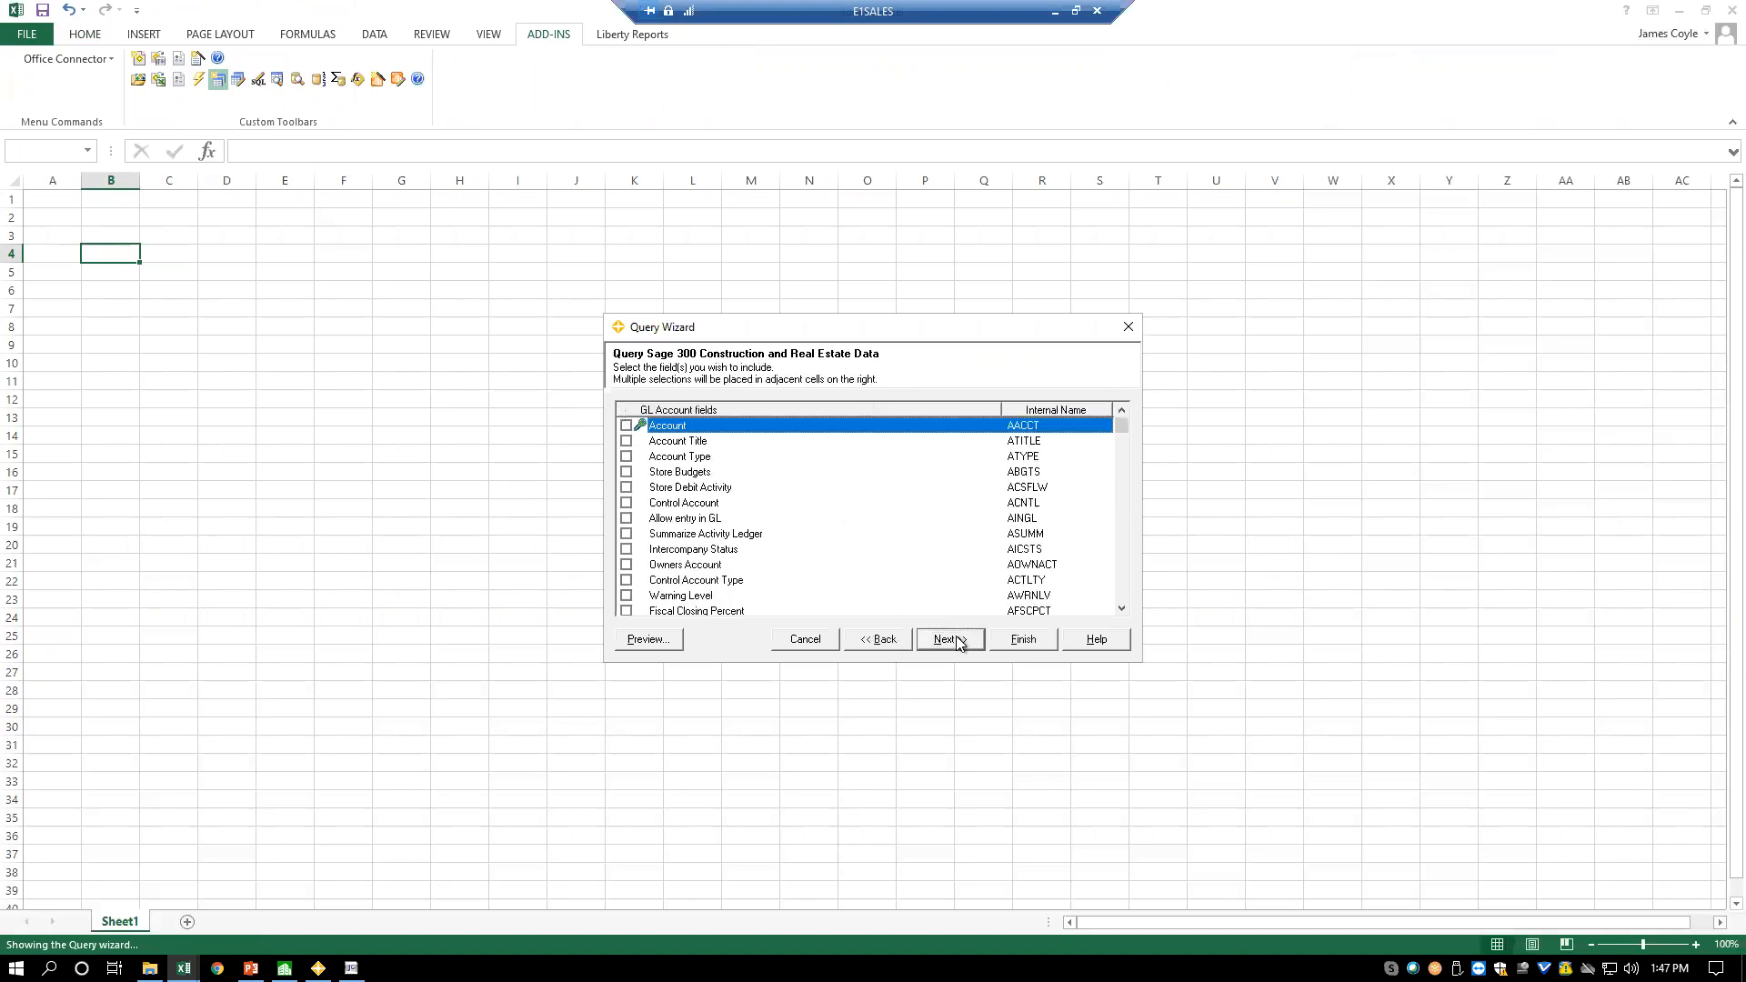
- Include the Account, Account Title, Current Balance and Future Balance fields in the GL Account query
key("space")
key("space")
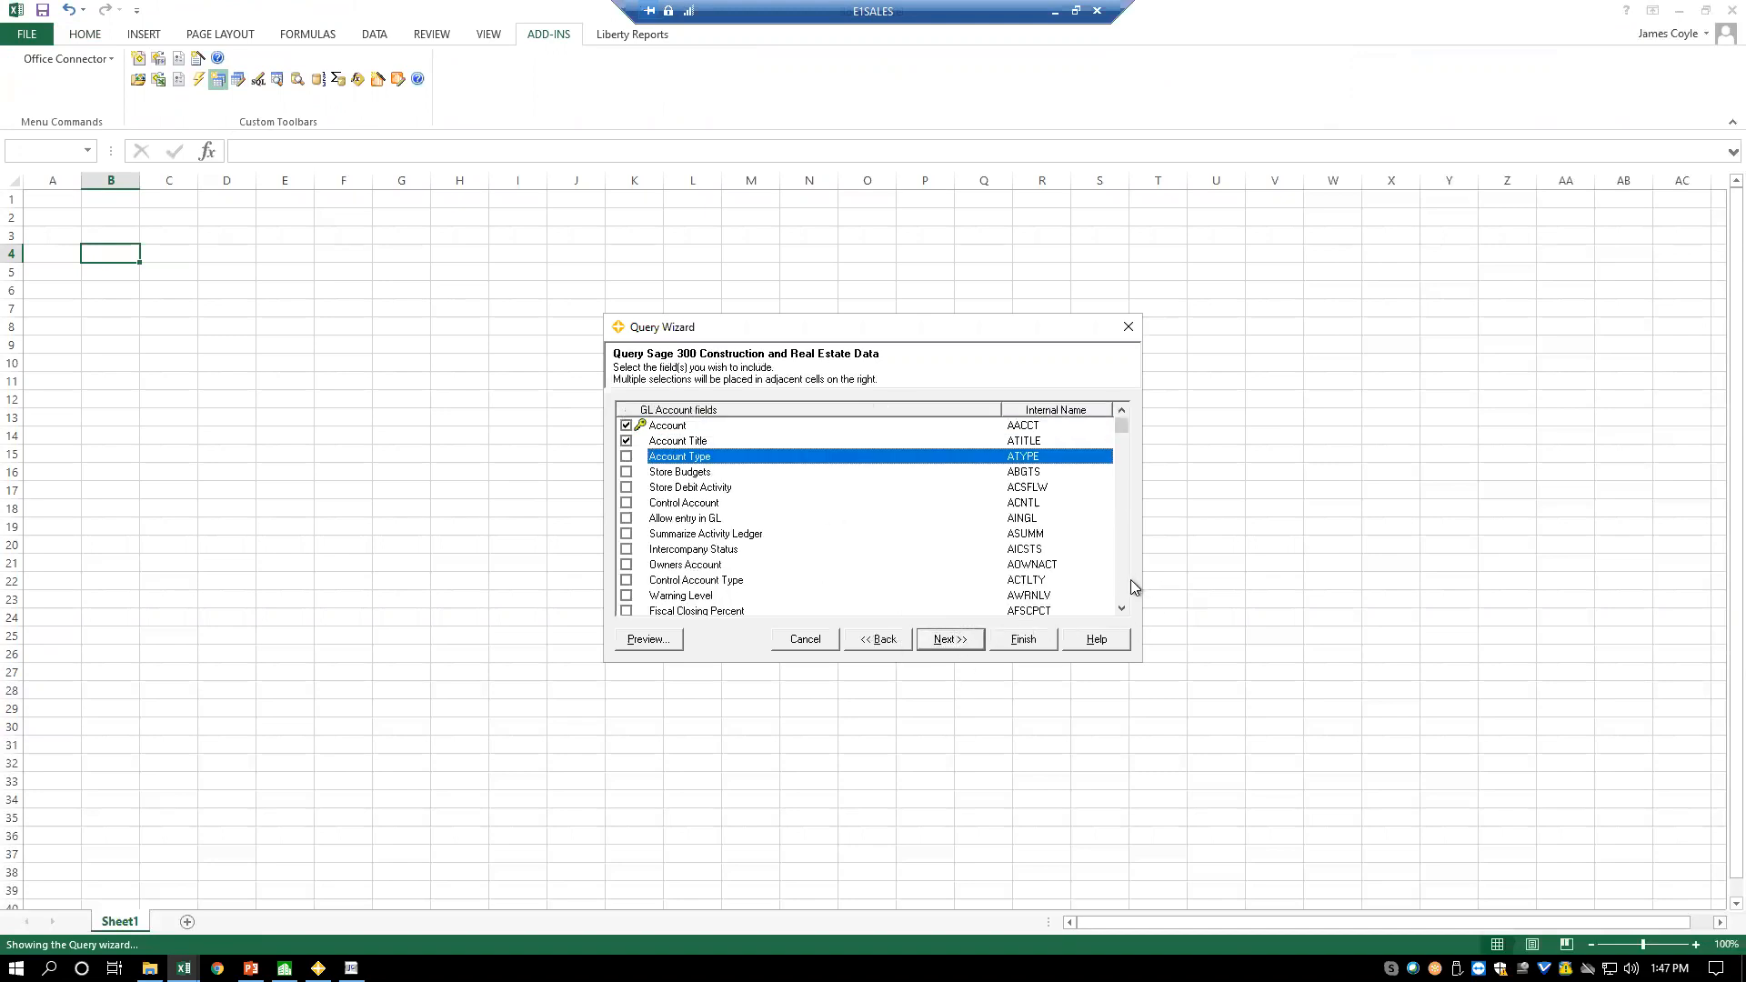
left_click(1122, 583)
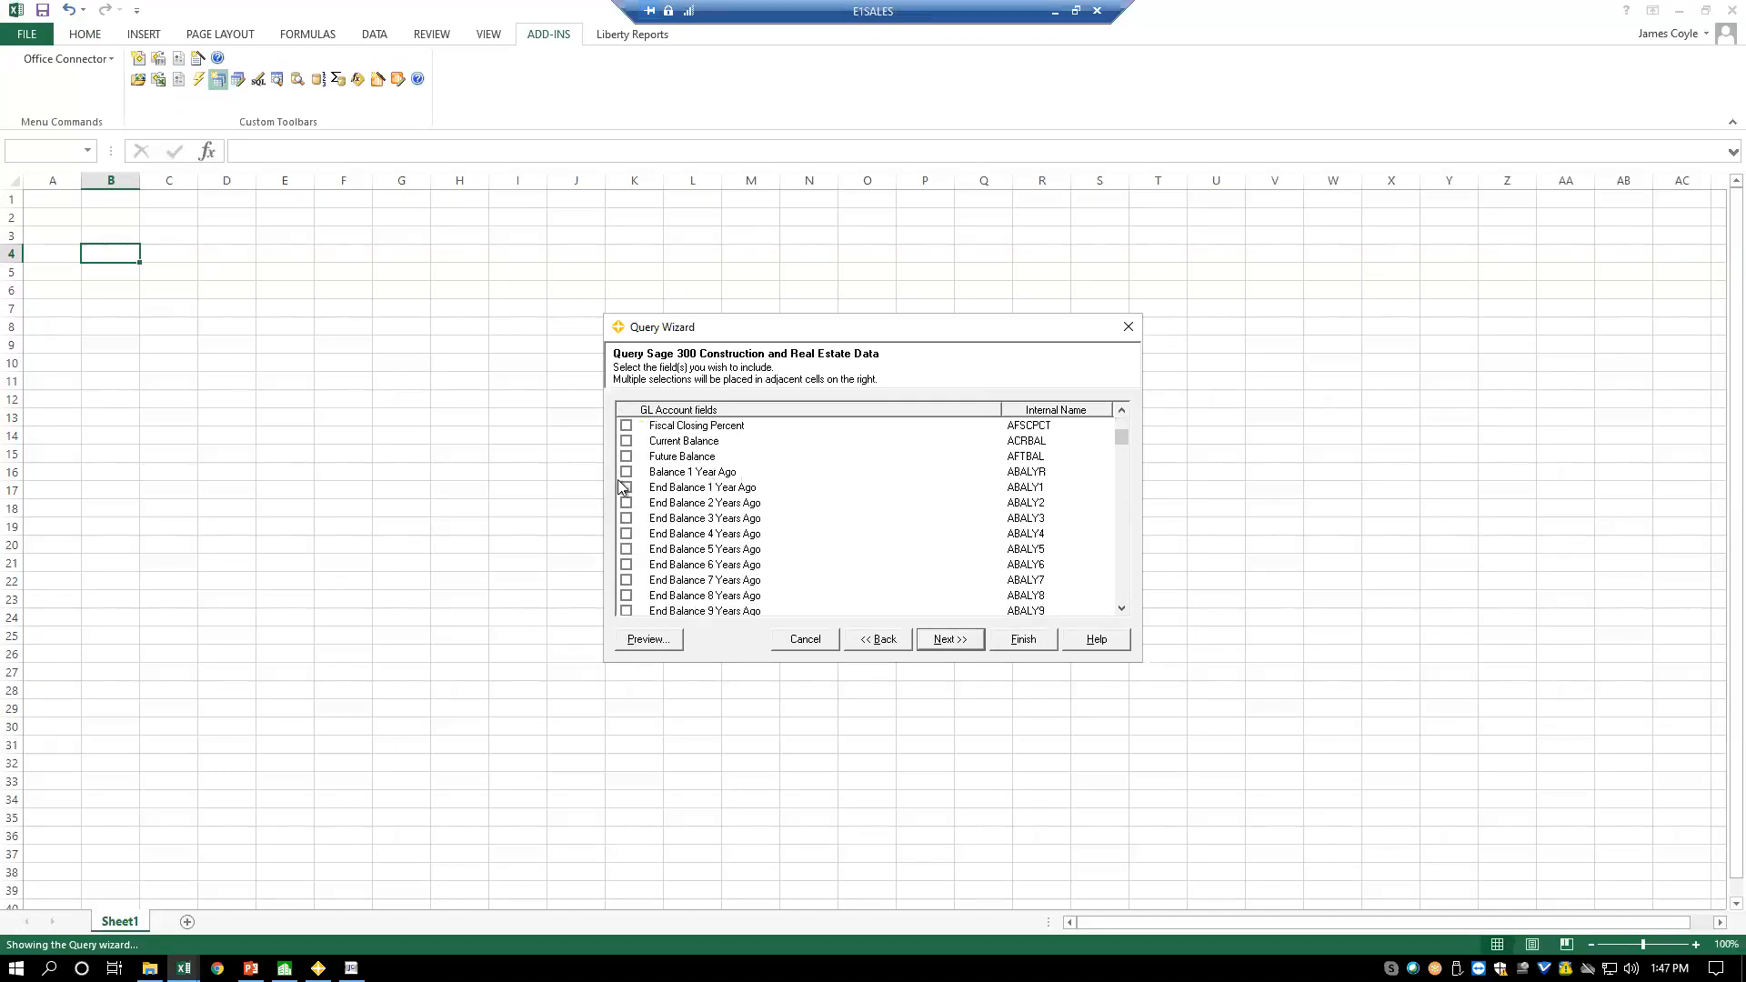
left_click(626, 442)
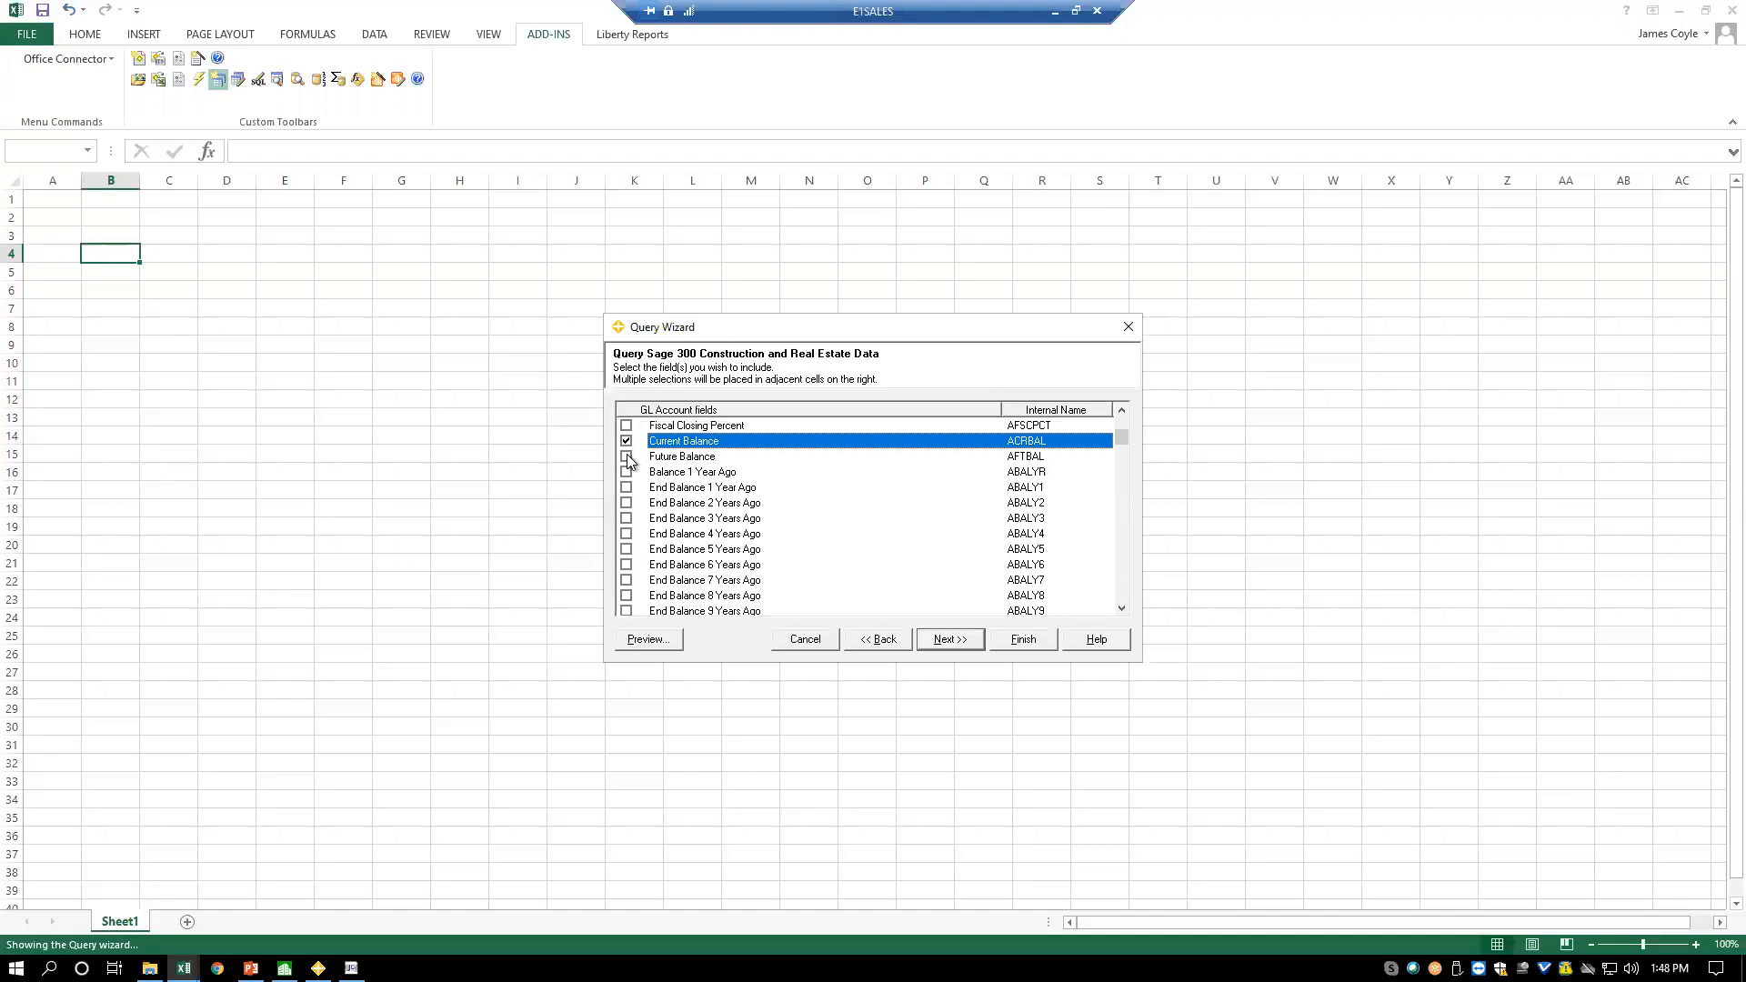
left_click(626, 457)
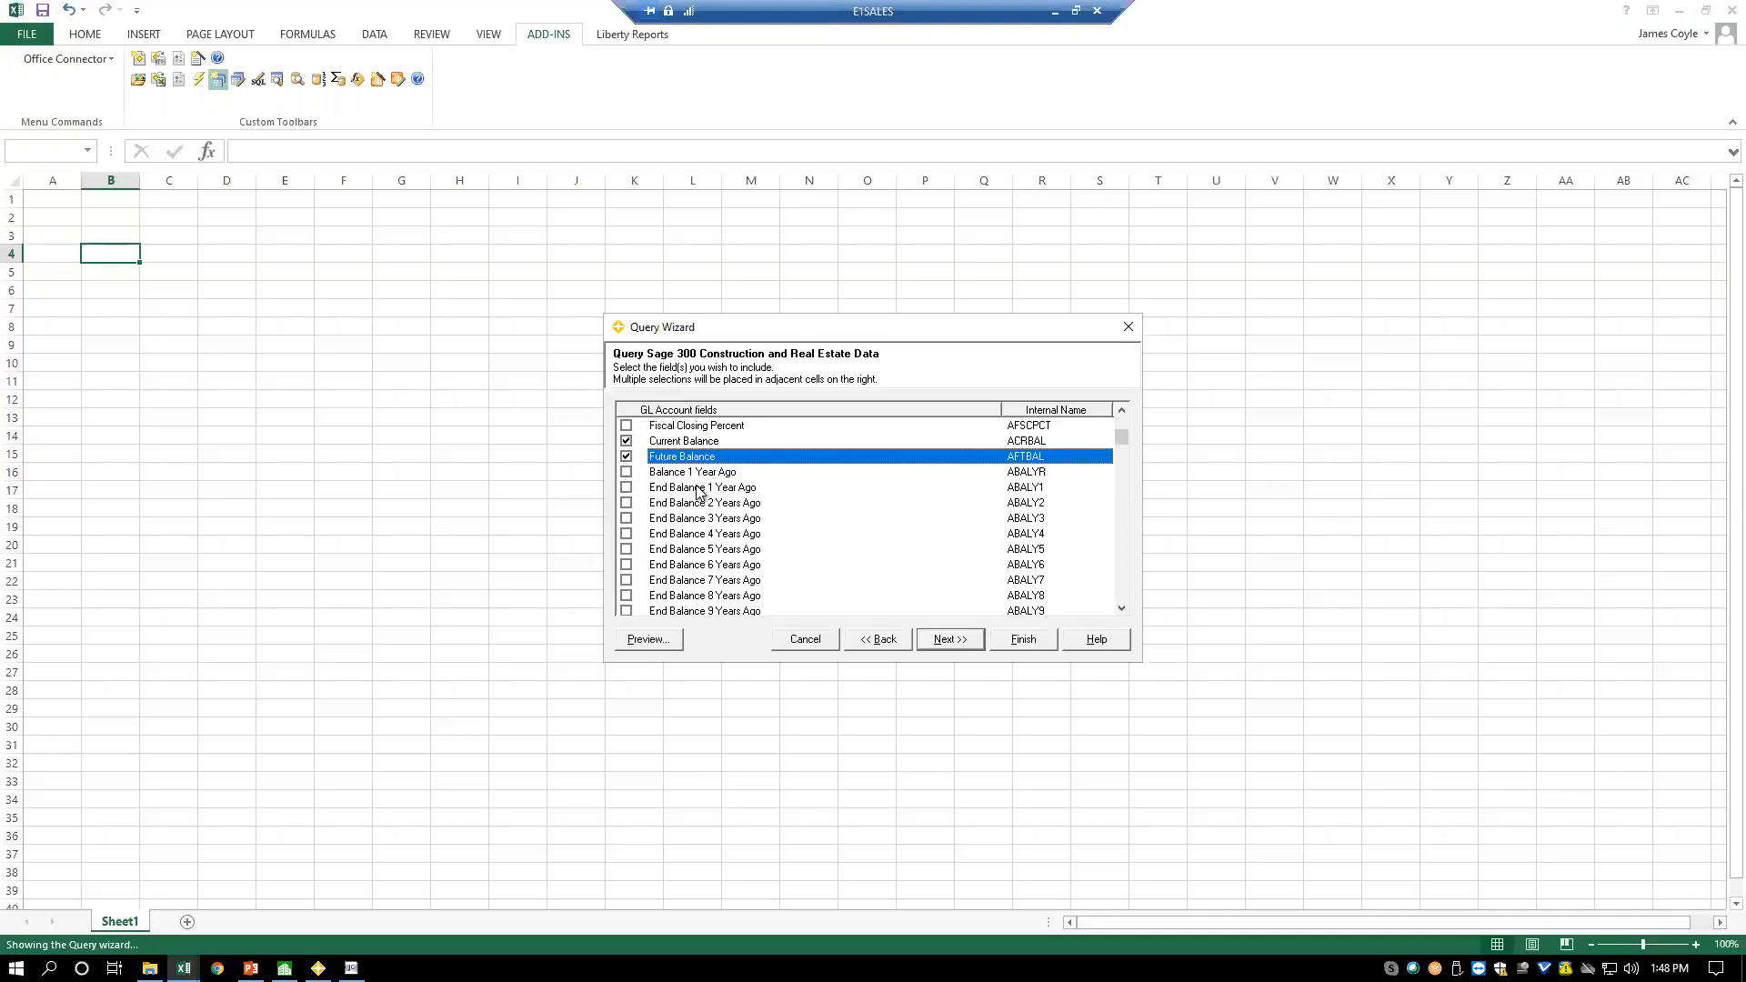
- Include Balance 1 Year Ago, End Balance 1 through 10 Years Ago, Prior Year Adjustment, YTD Net and YTD Net 1 Year Ago in the query
key("Down")
key("space")
key("Down")
key("space")
key("Down")
key("space")
key("Down")
key("space")
key("Down")
key("space")
key("Down")
key("space")
key("Down")
key("space")
key("Down")
key("space")
key("Down")
key("space")
key("Down")
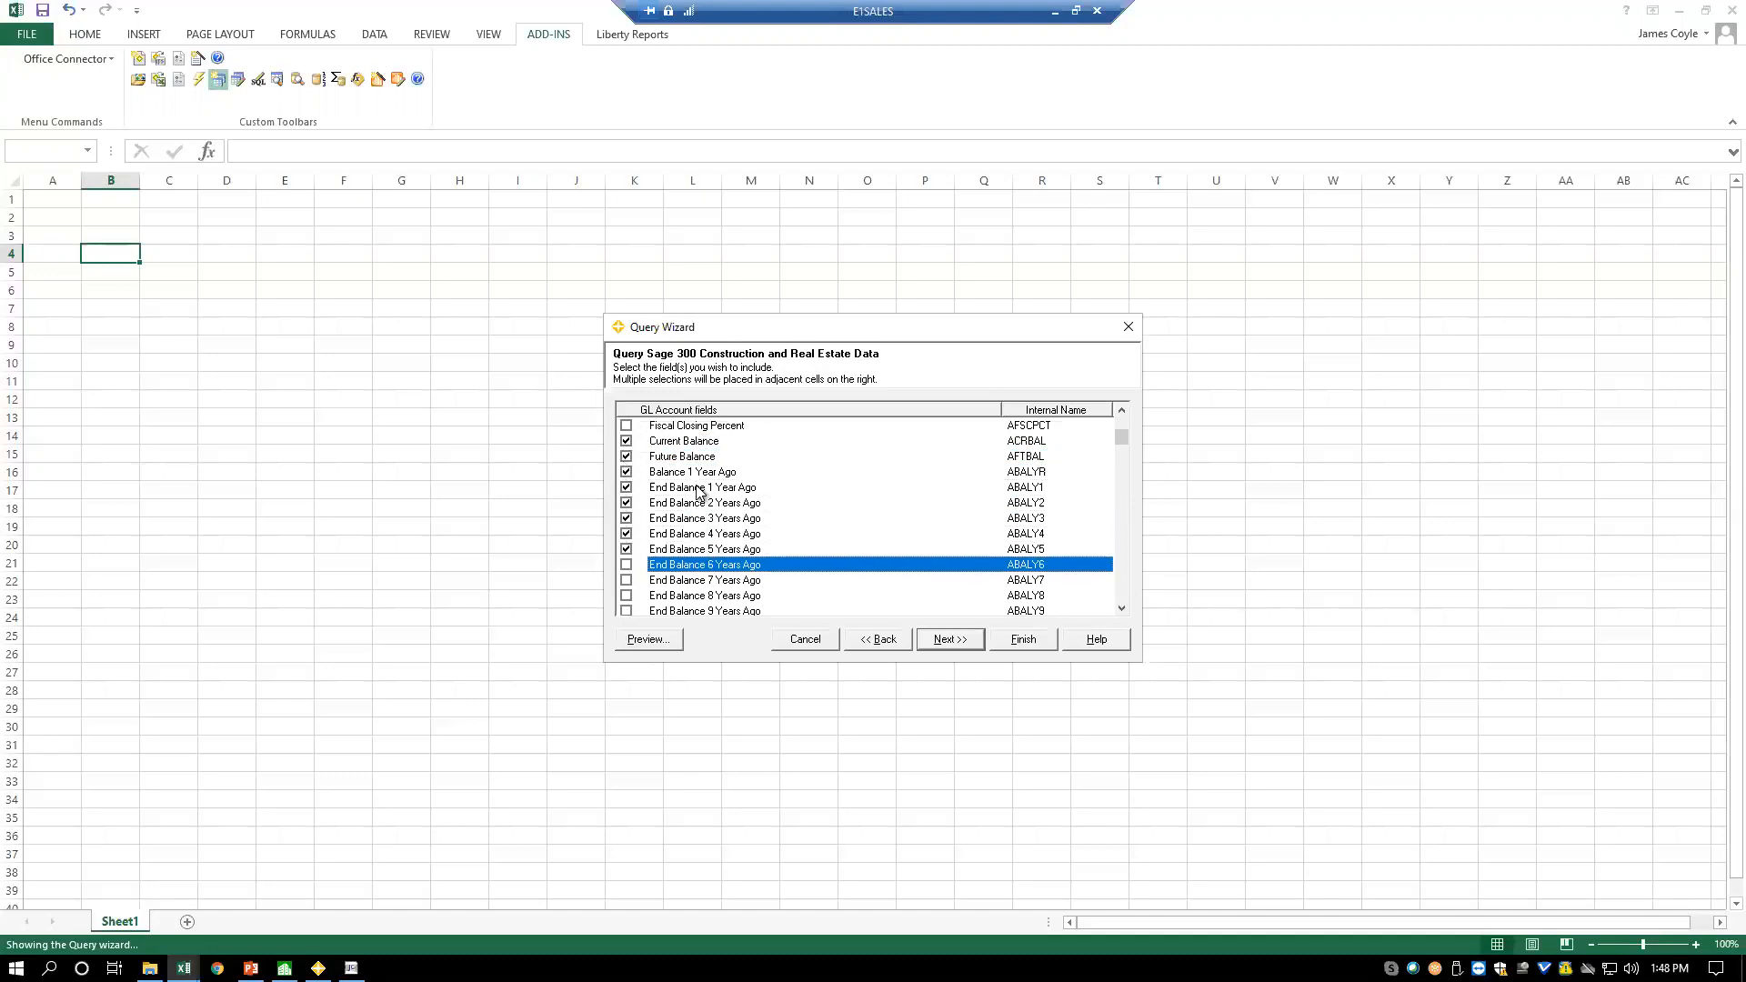
key("space")
key("Down")
key("space")
key("Down")
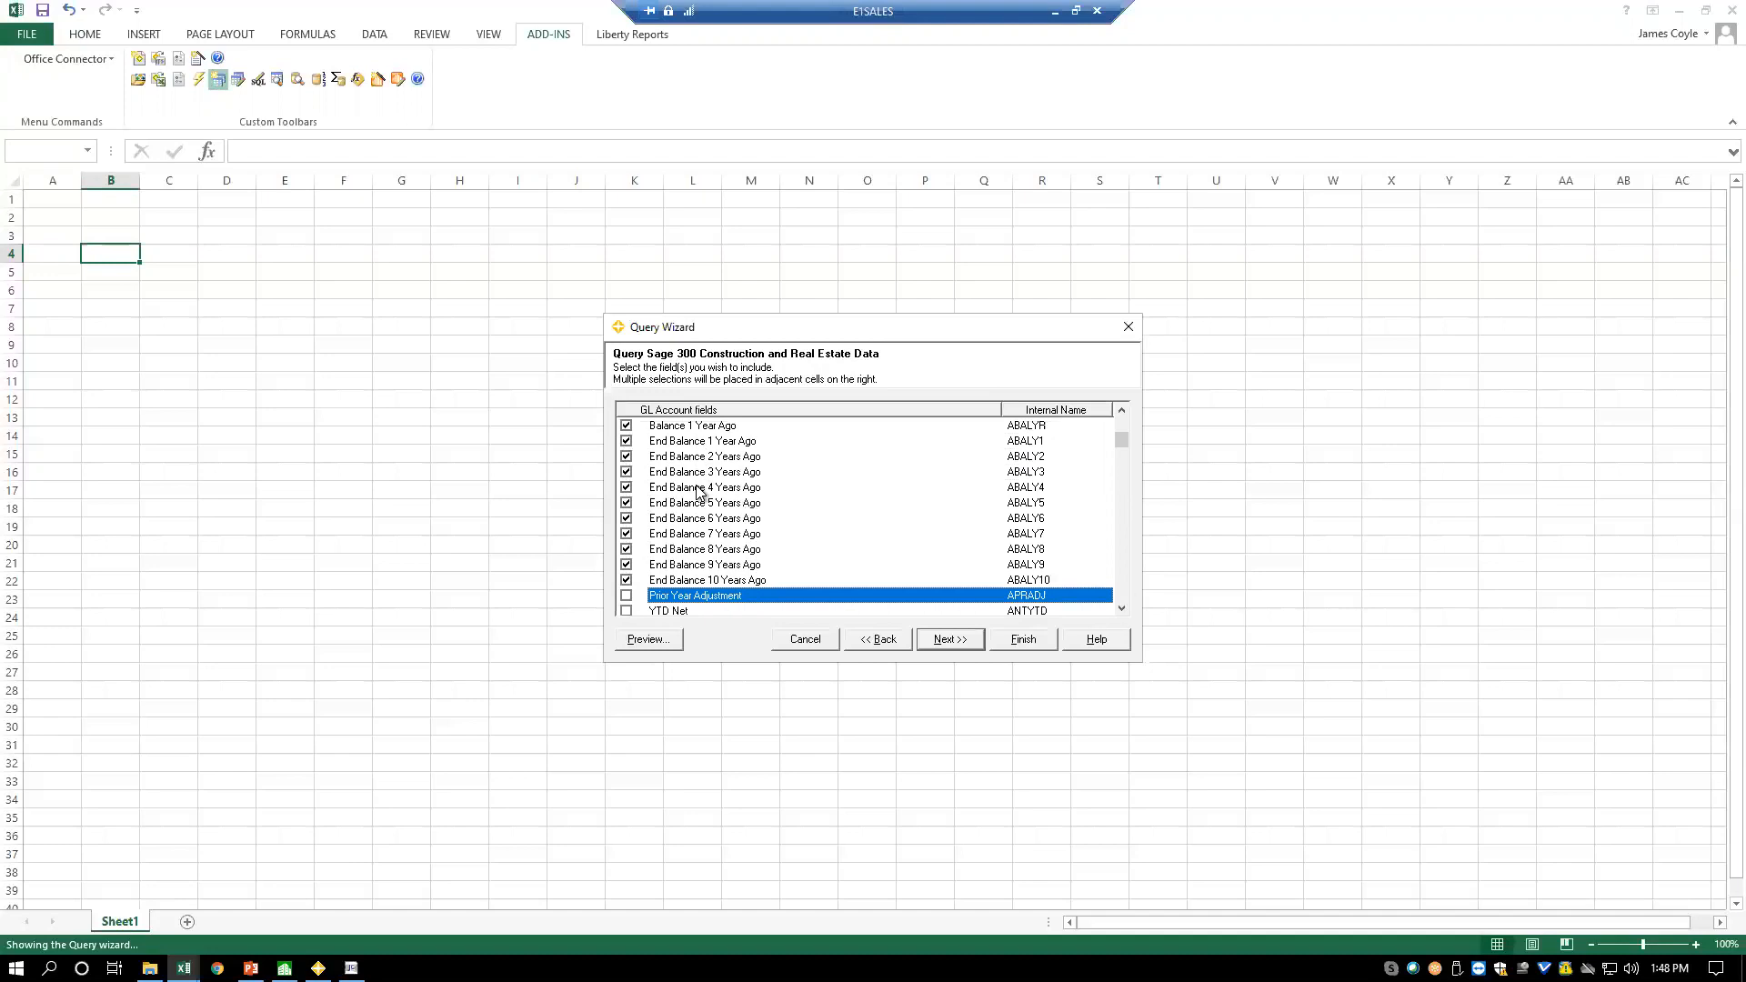
key("space")
key("Down")
key("space")
key("Down")
key("space")
key("Down")
key("space")
key("Down")
key("space")
key("Down")
key("space")
key("Down")
key("space")
key("Down")
key("space")
key("Down")
key("space")
key("Down")
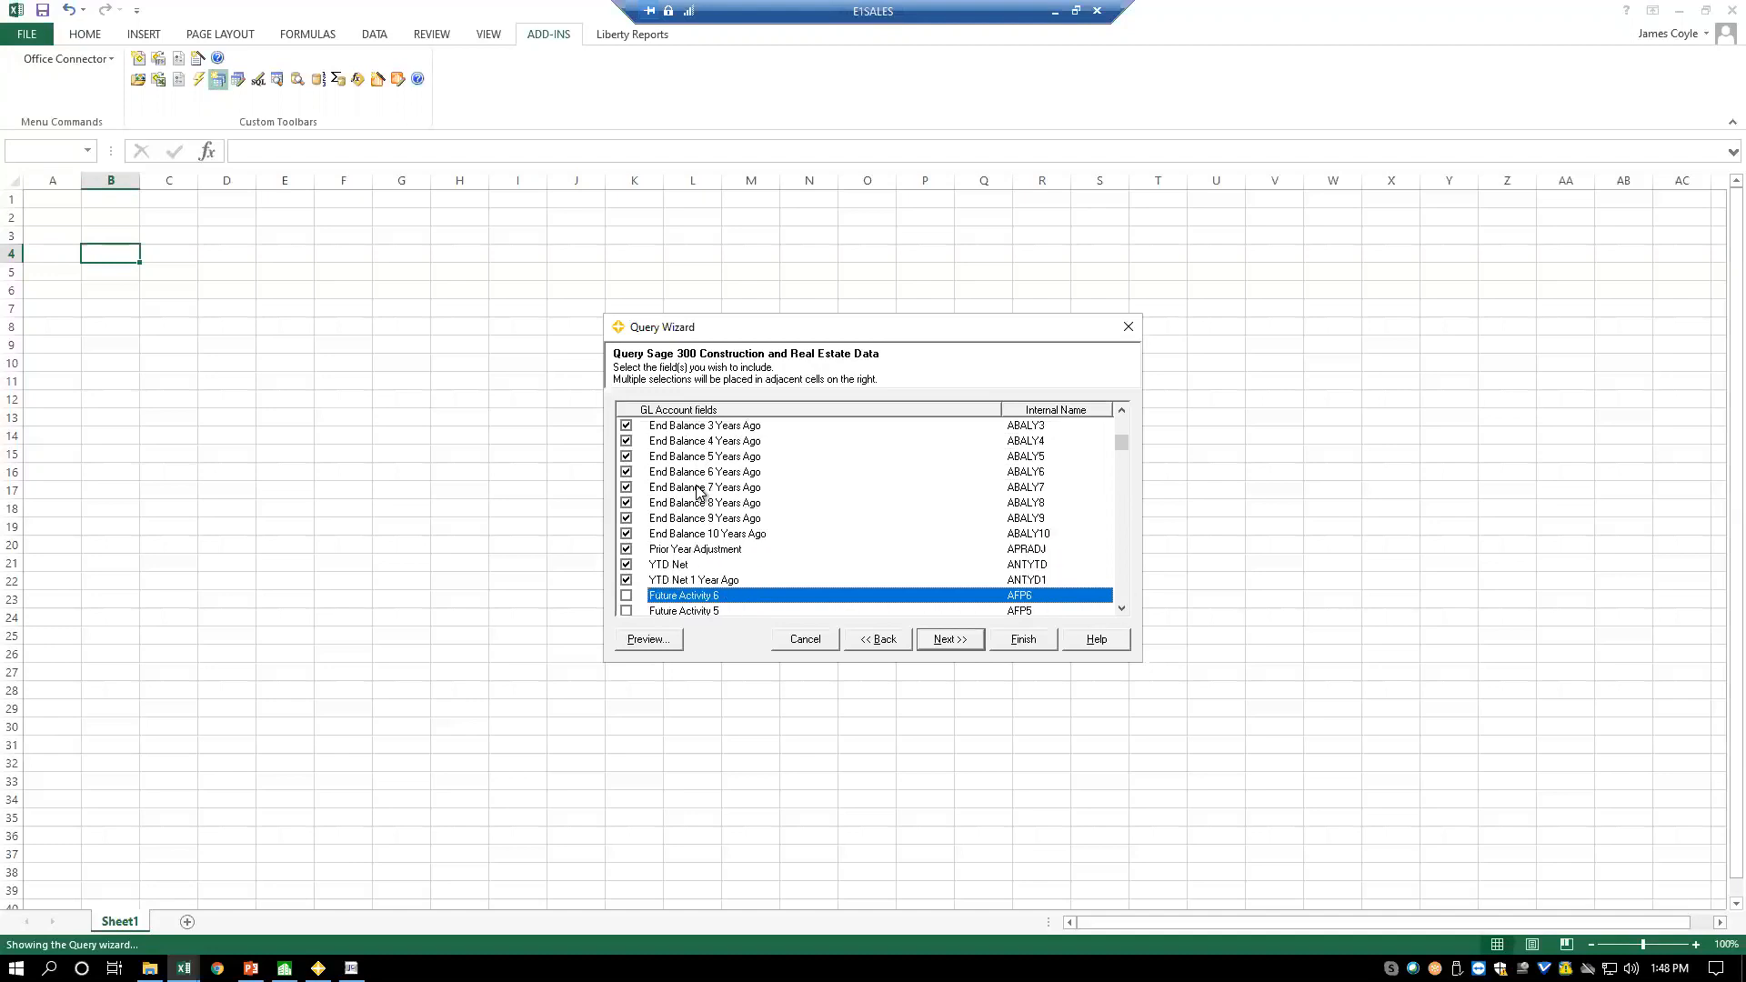
- Include Future Activity 6 through 1, Current Period Activity and Prior 1 through Prior 12 Activity in the query
key("space")
key("Down")
key("space")
key("Down")
key("space")
key("Down")
key("space")
key("Down")
key("space")
key("Down")
key("space")
key("Down")
key("space")
key("Down")
key("space")
key("Down")
key("space")
key("Down")
key("space")
key("Down")
key("space")
key("Down")
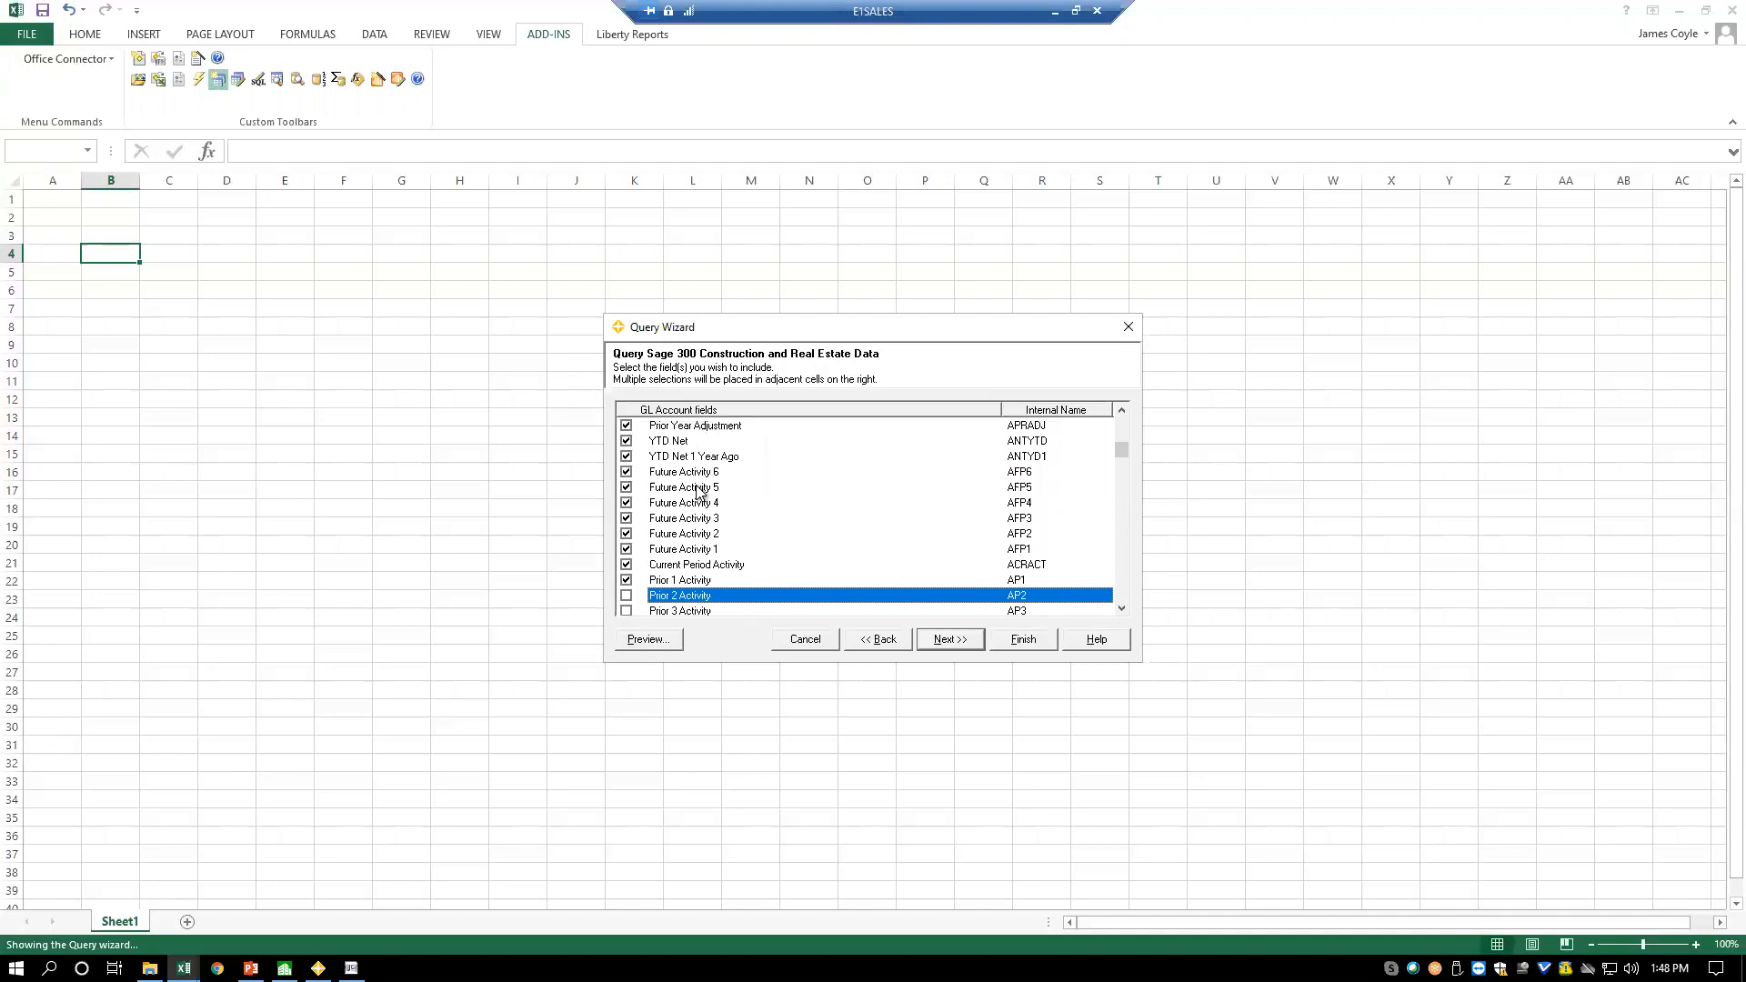
key("space")
key("Down")
key("space")
key("Down")
key("space")
key("Down")
key("space")
key("Down")
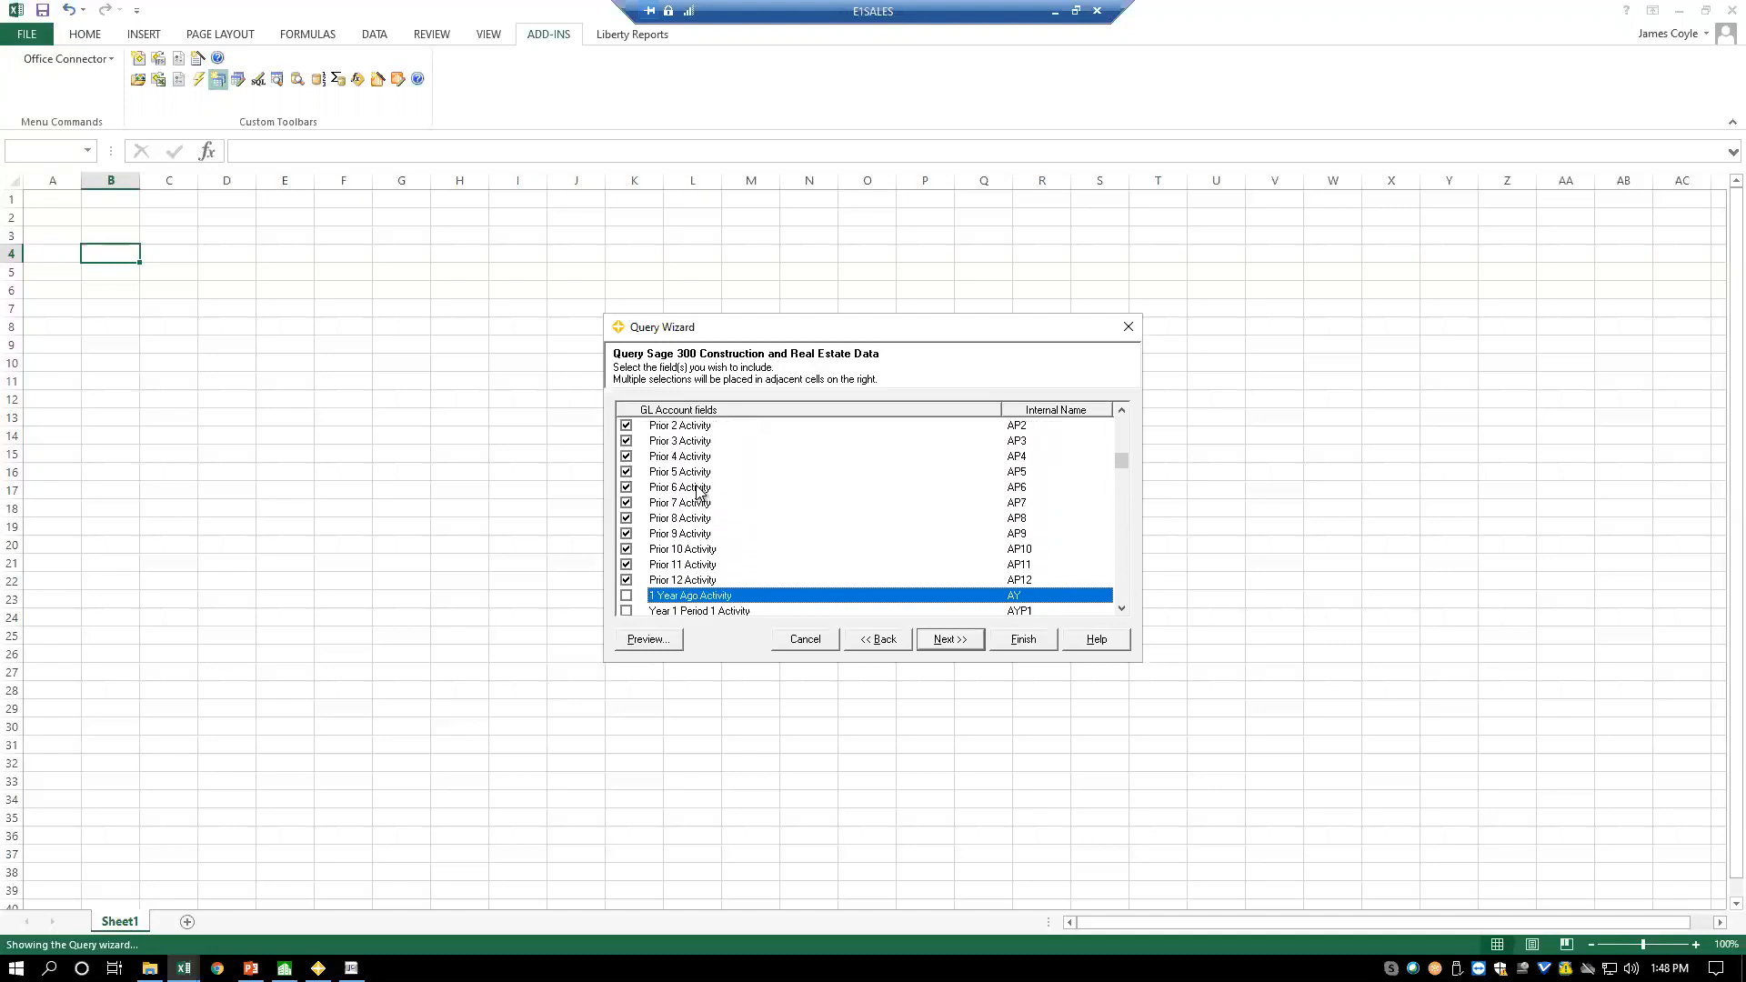
- Include 1 Year Ago Activity and Year 1 Period 1 through Period 12 Activity, and finish the GL Account query
key("space")
key("Down")
key("space")
key("Down")
key("space")
key("Down")
key("space")
key("Down")
key("space")
key("Down")
key("space")
key("Down")
key("space")
key("Down")
key("space")
key("Down")
key("space")
key("Down")
key("space")
key("Down")
key("space")
key("Down")
key("space")
key("Down")
key("Up")
key("space")
key("Down")
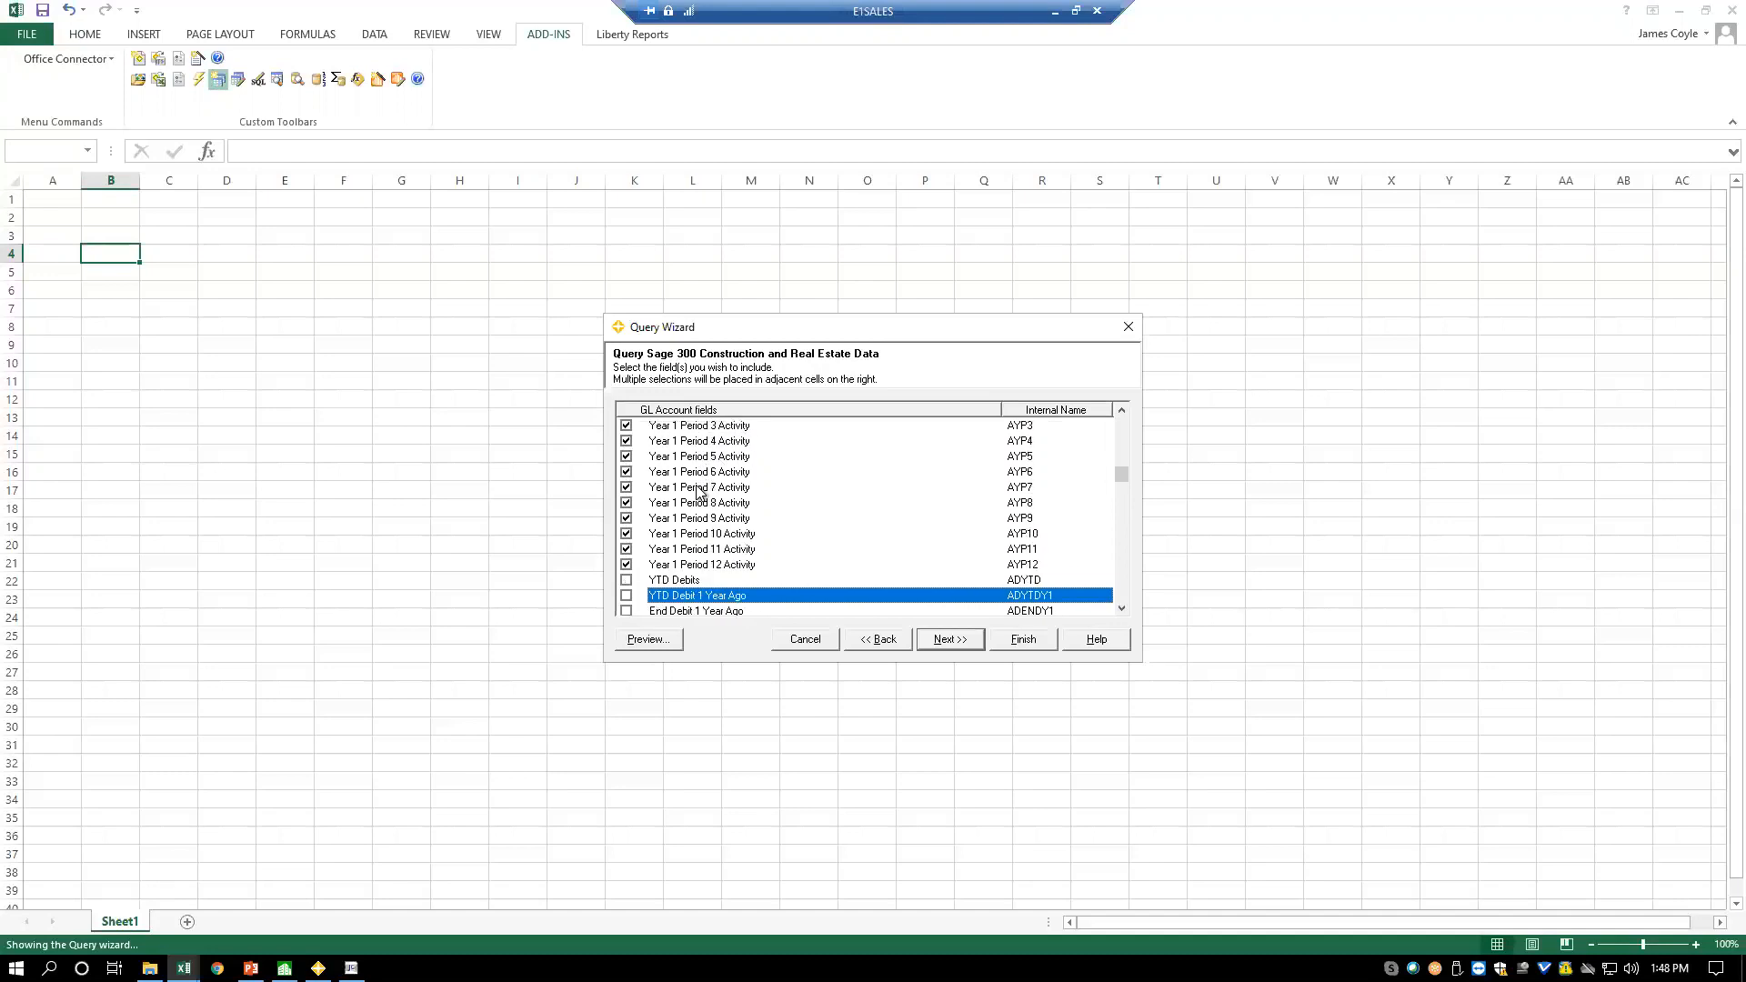
left_click(1019, 638)
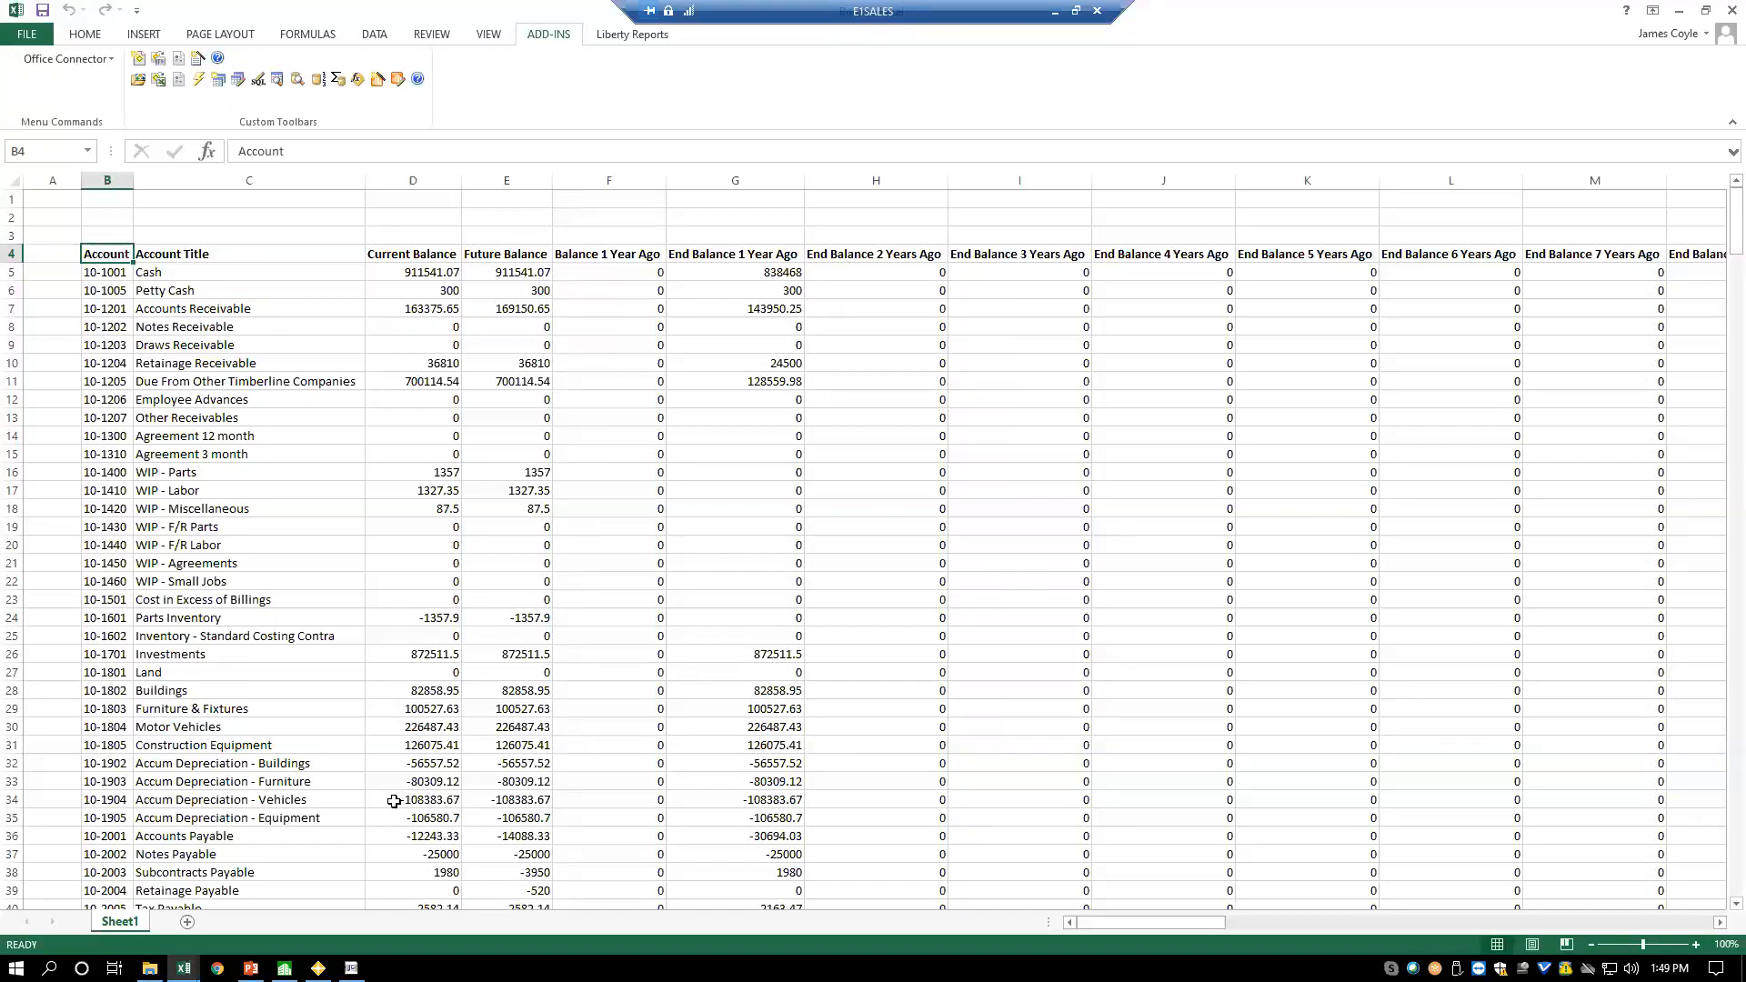
- Switch to the GL Financial Statements workbook and show its Admin sheet
left_click(184, 968)
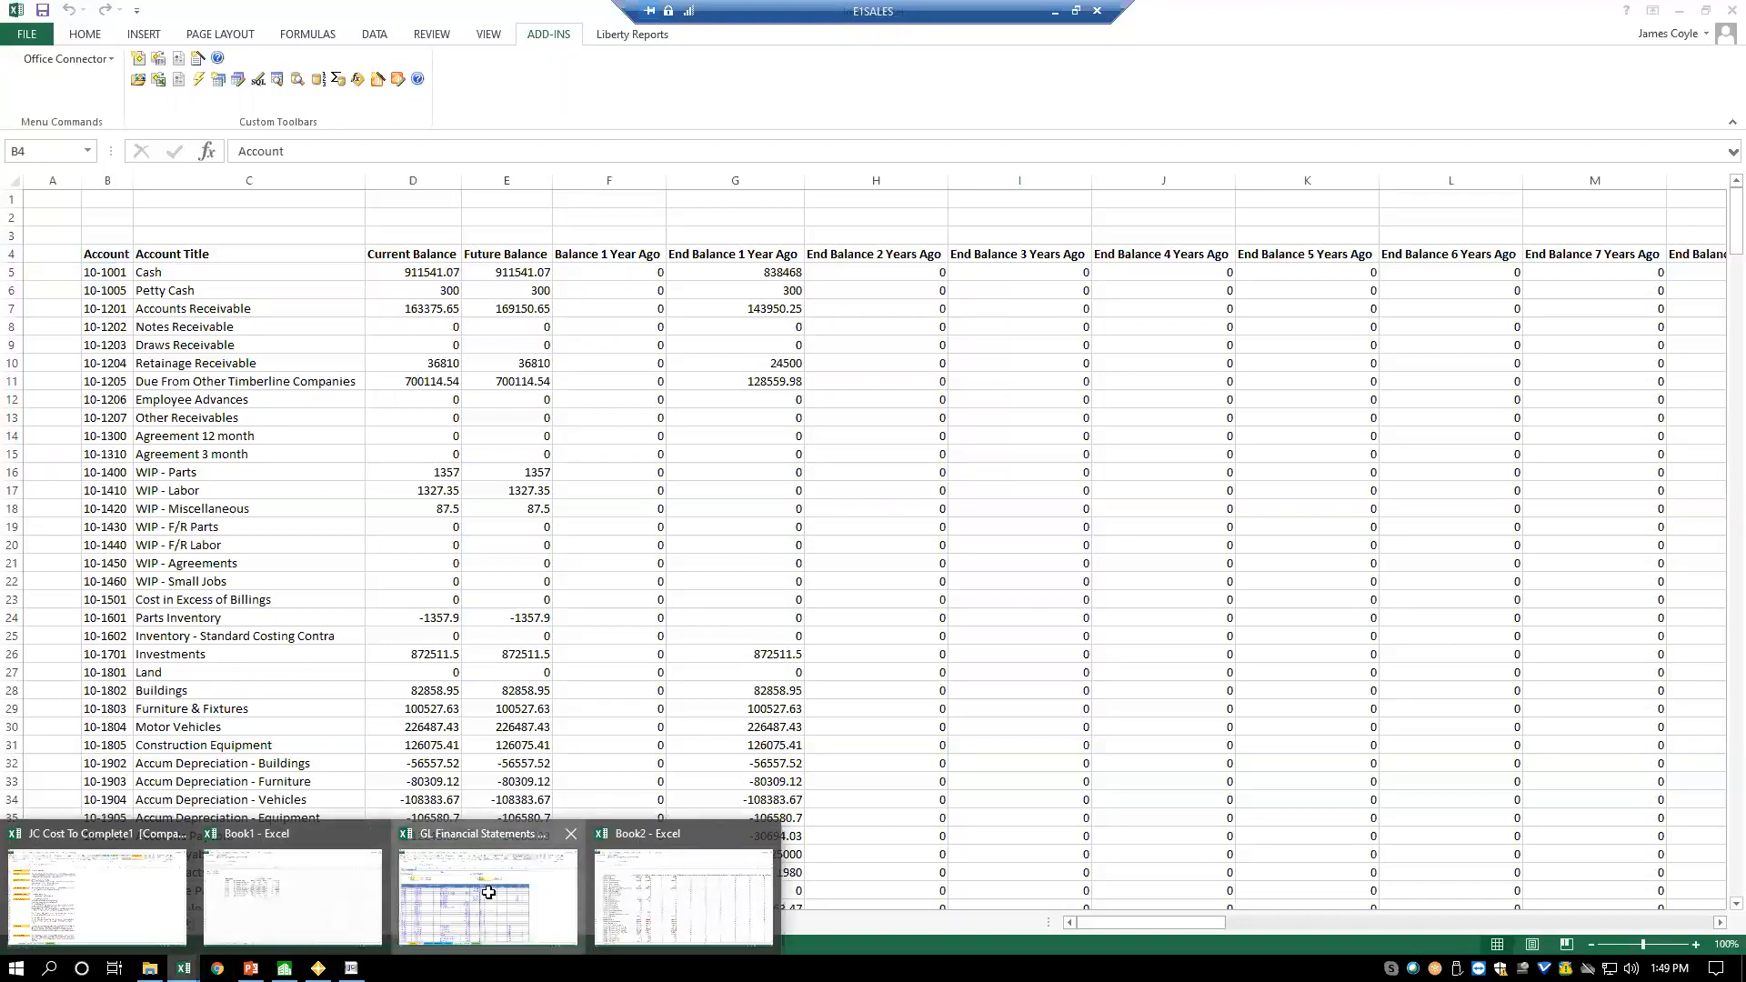
left_click(488, 892)
left_click(207, 922)
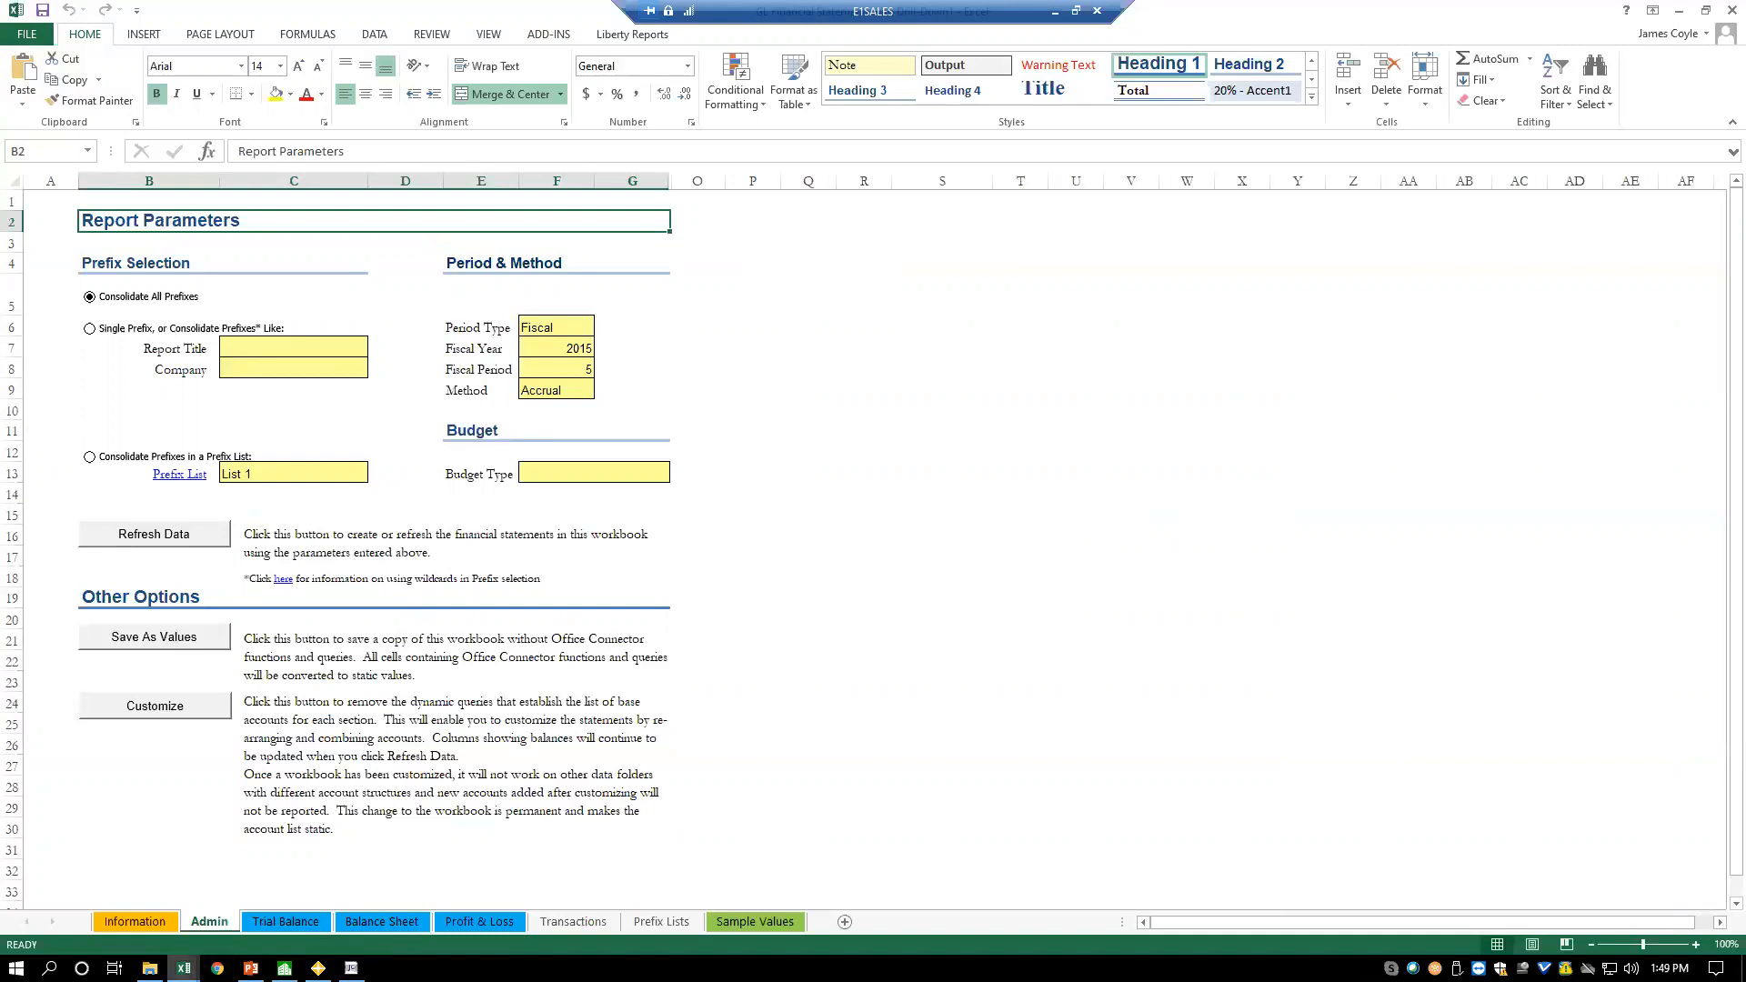
- Look for the example workbook among the recent Excel files and in the OC Misc folder
right_click(184, 967)
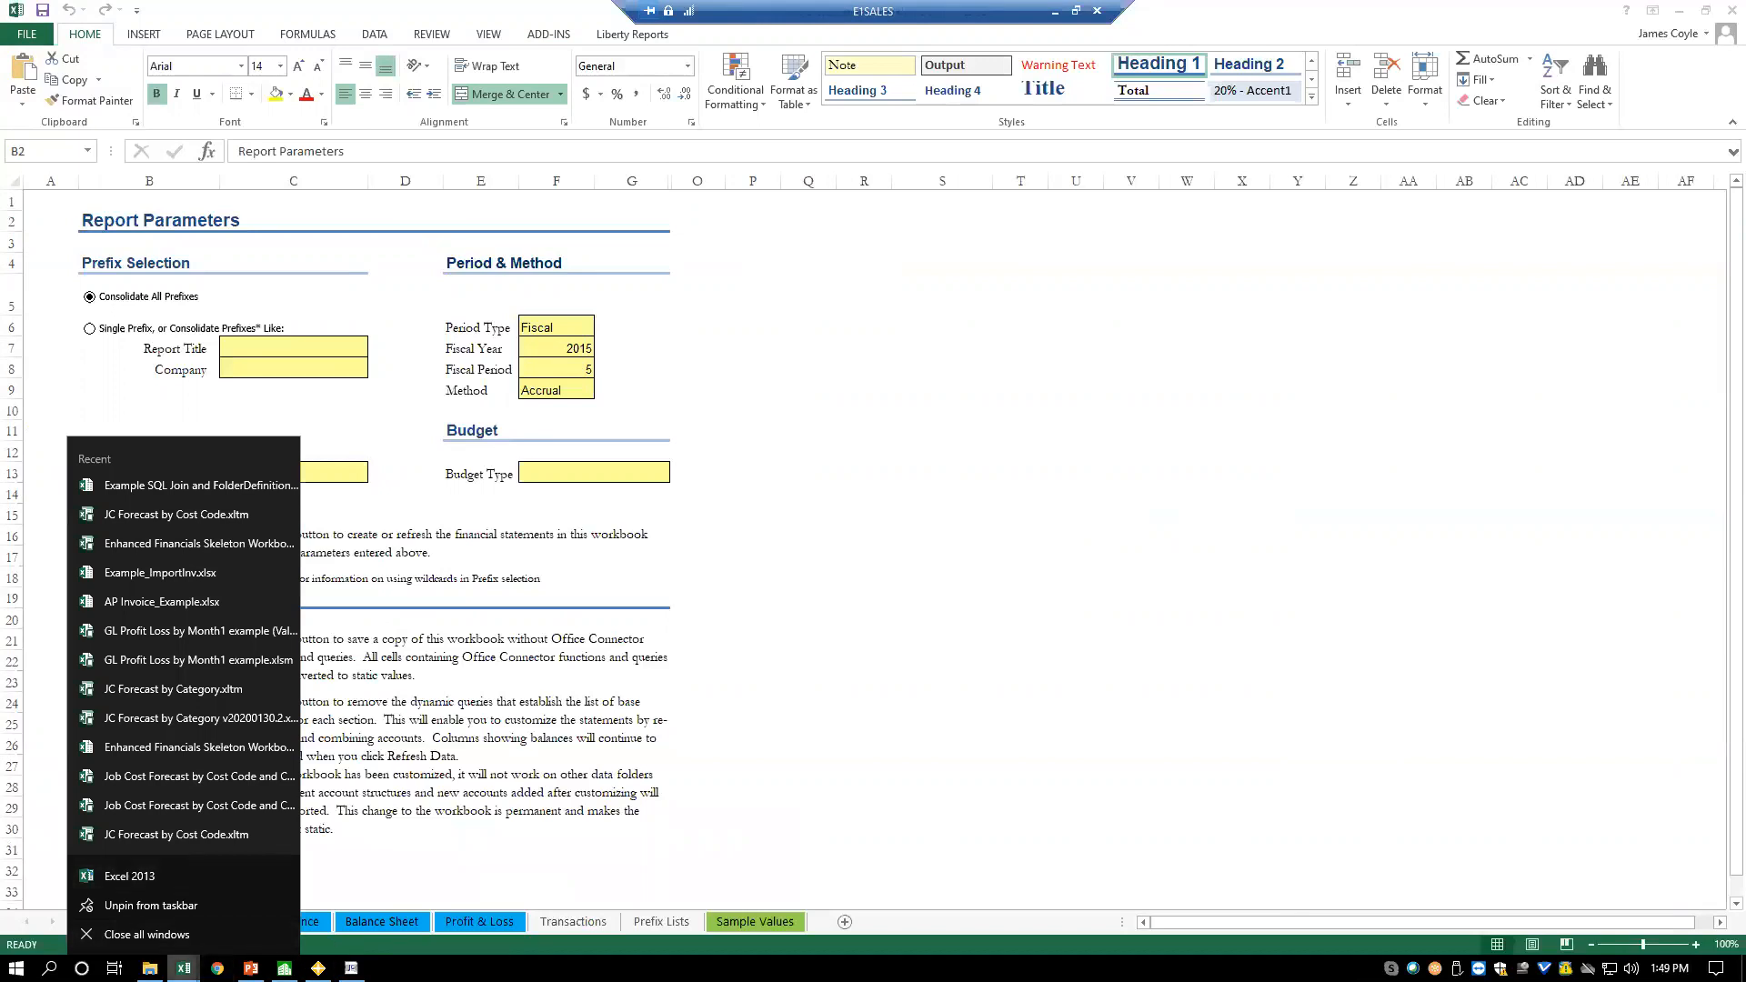
left_click(184, 967)
mouse_move(150, 968)
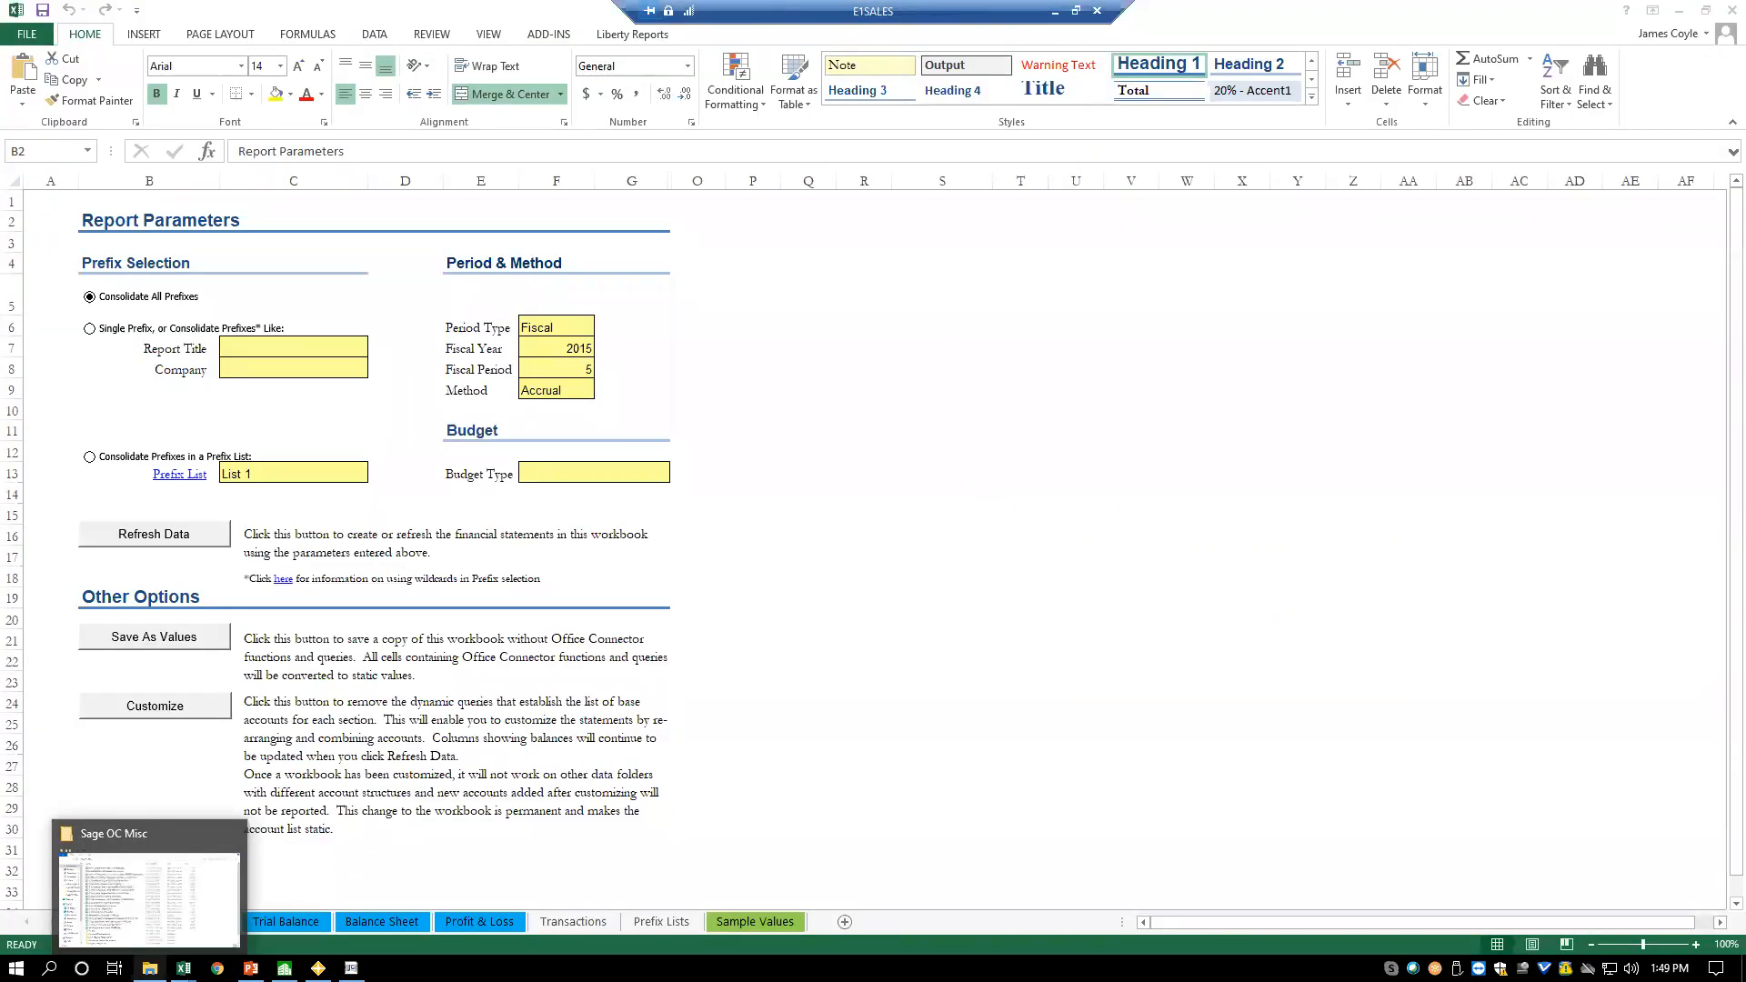
right_click(150, 967)
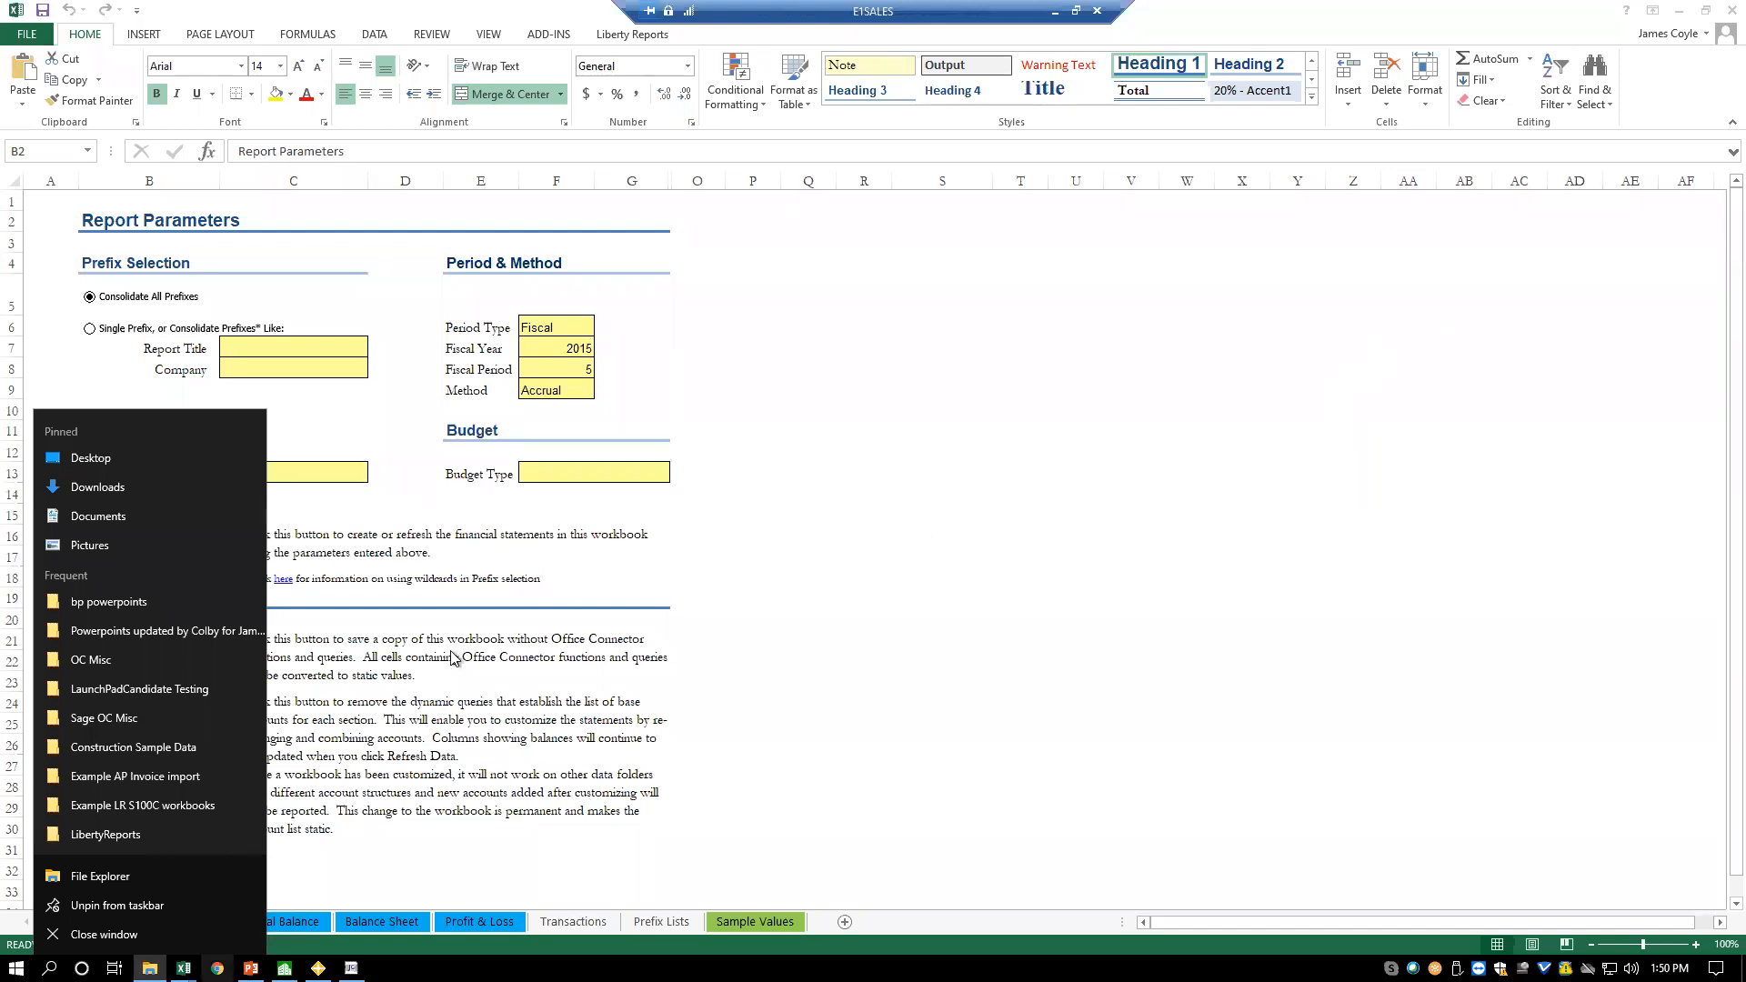
left_click(103, 665)
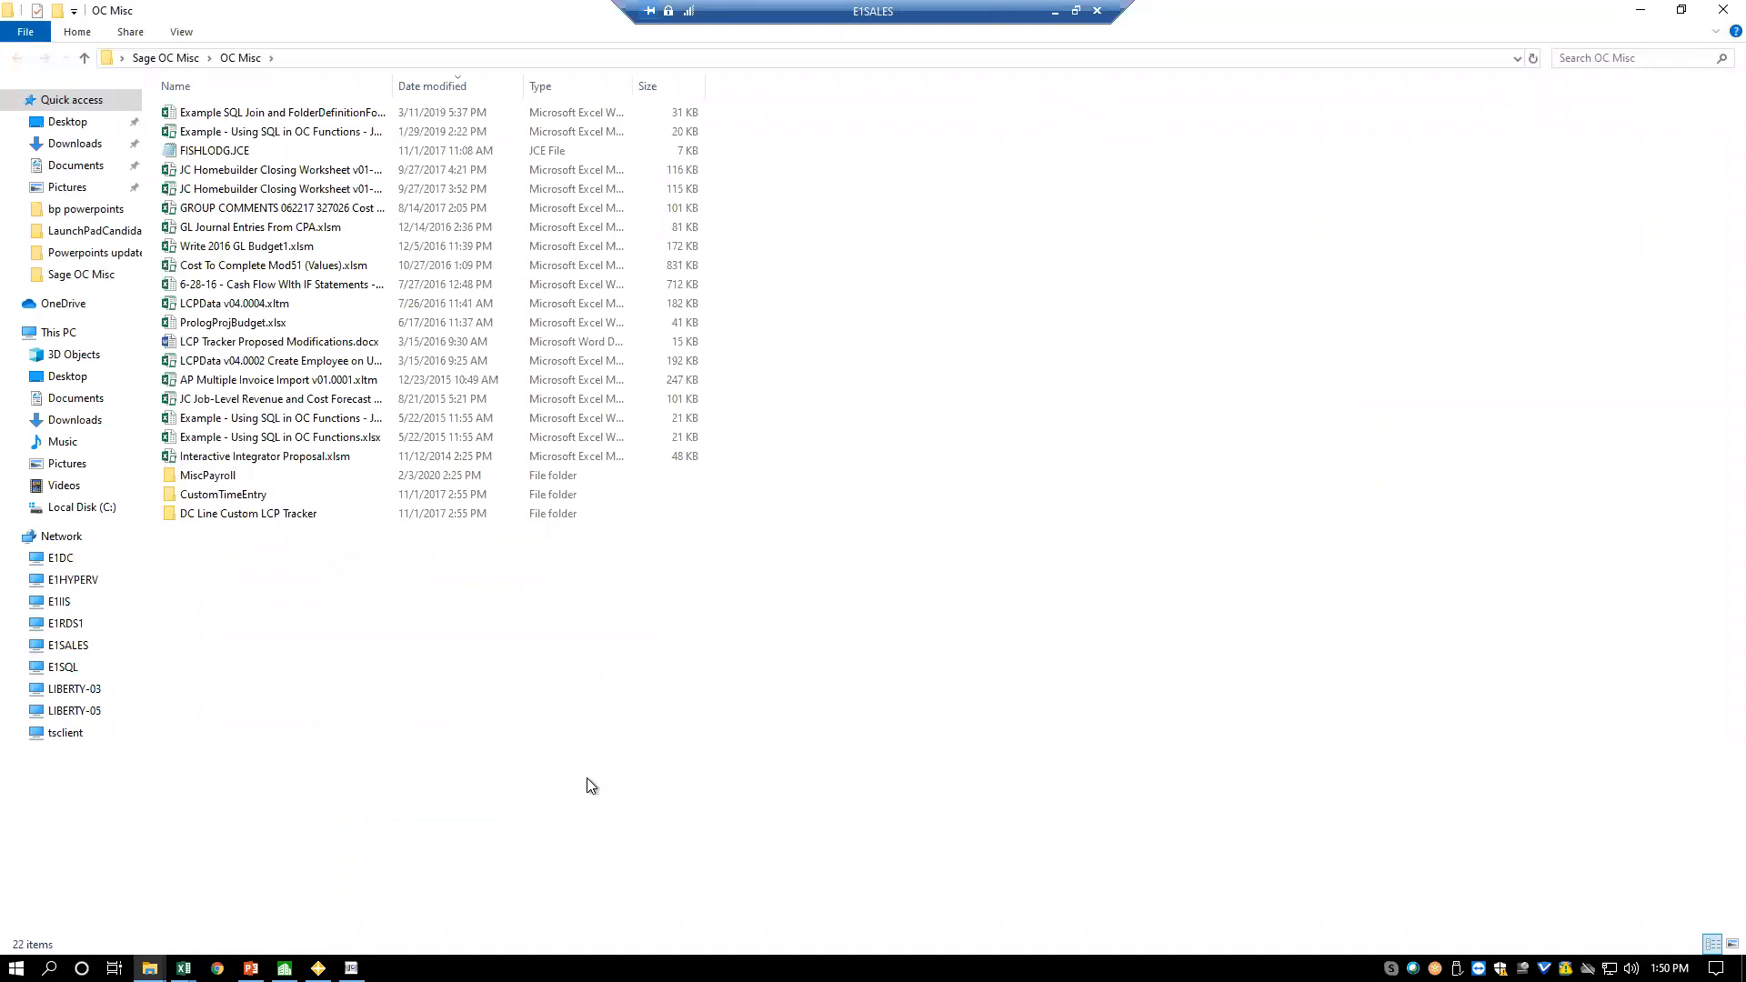
left_click(1641, 10)
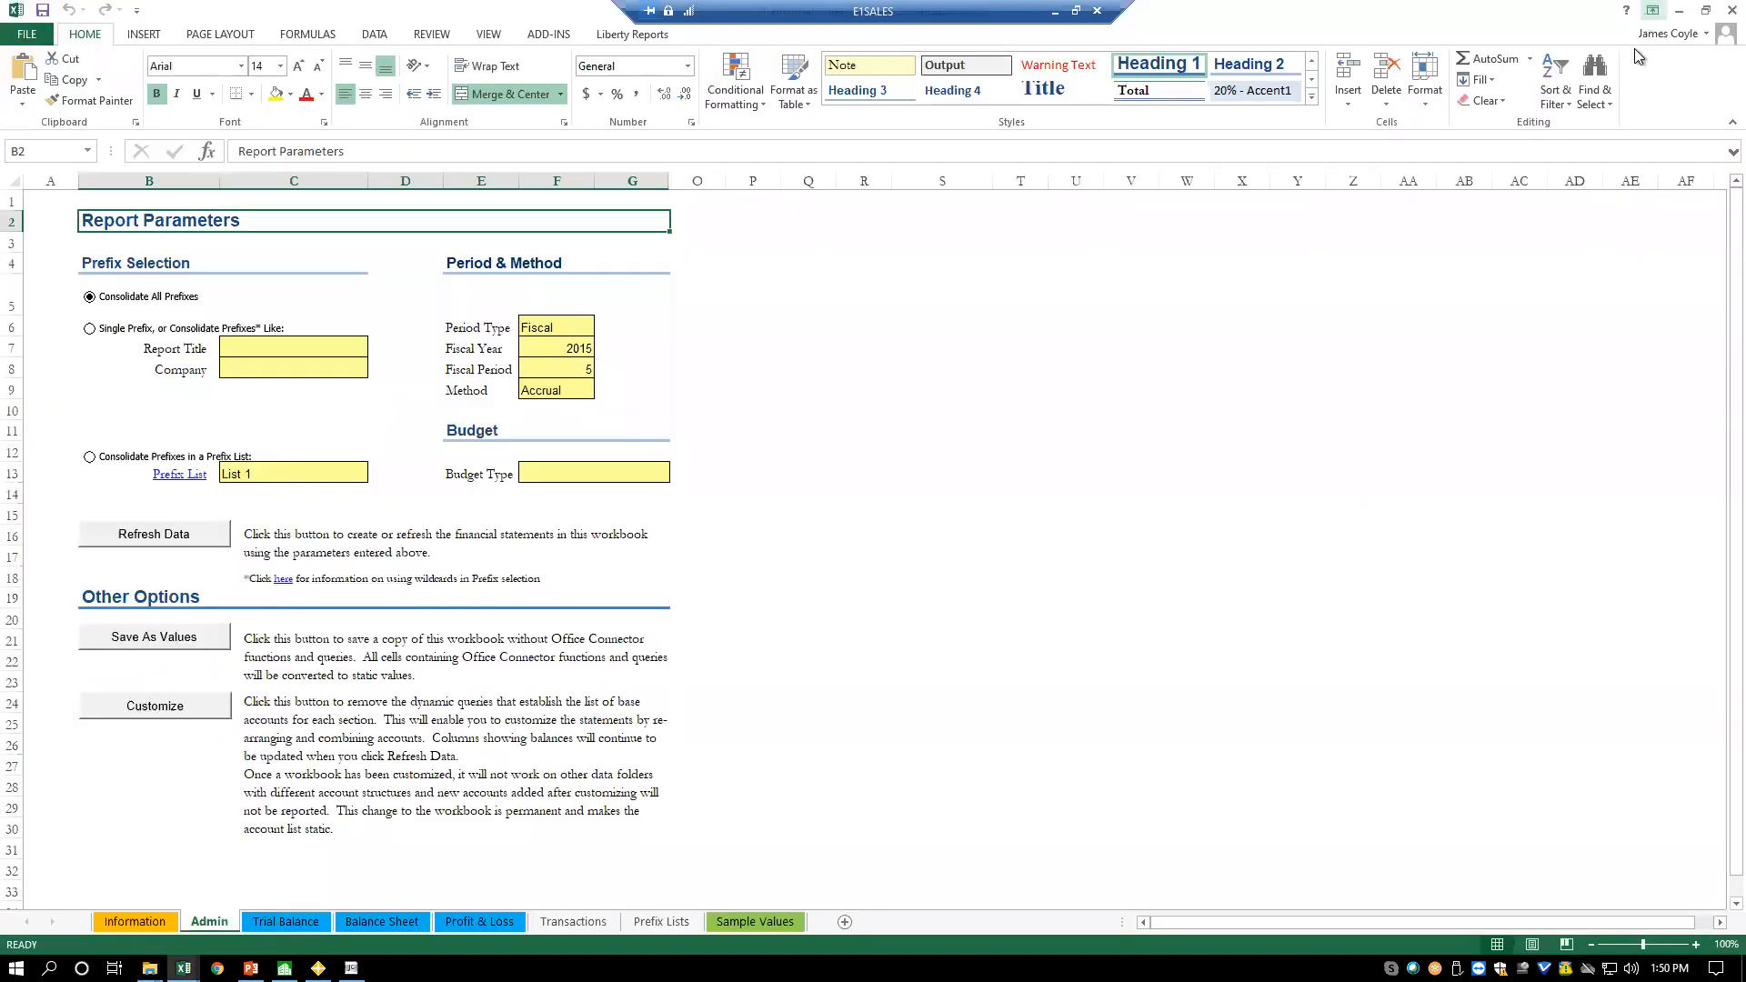
- Minimize the open workbooks and the Office Connector Desktop window to reach the desktop
left_click(1679, 13)
left_click(1680, 12)
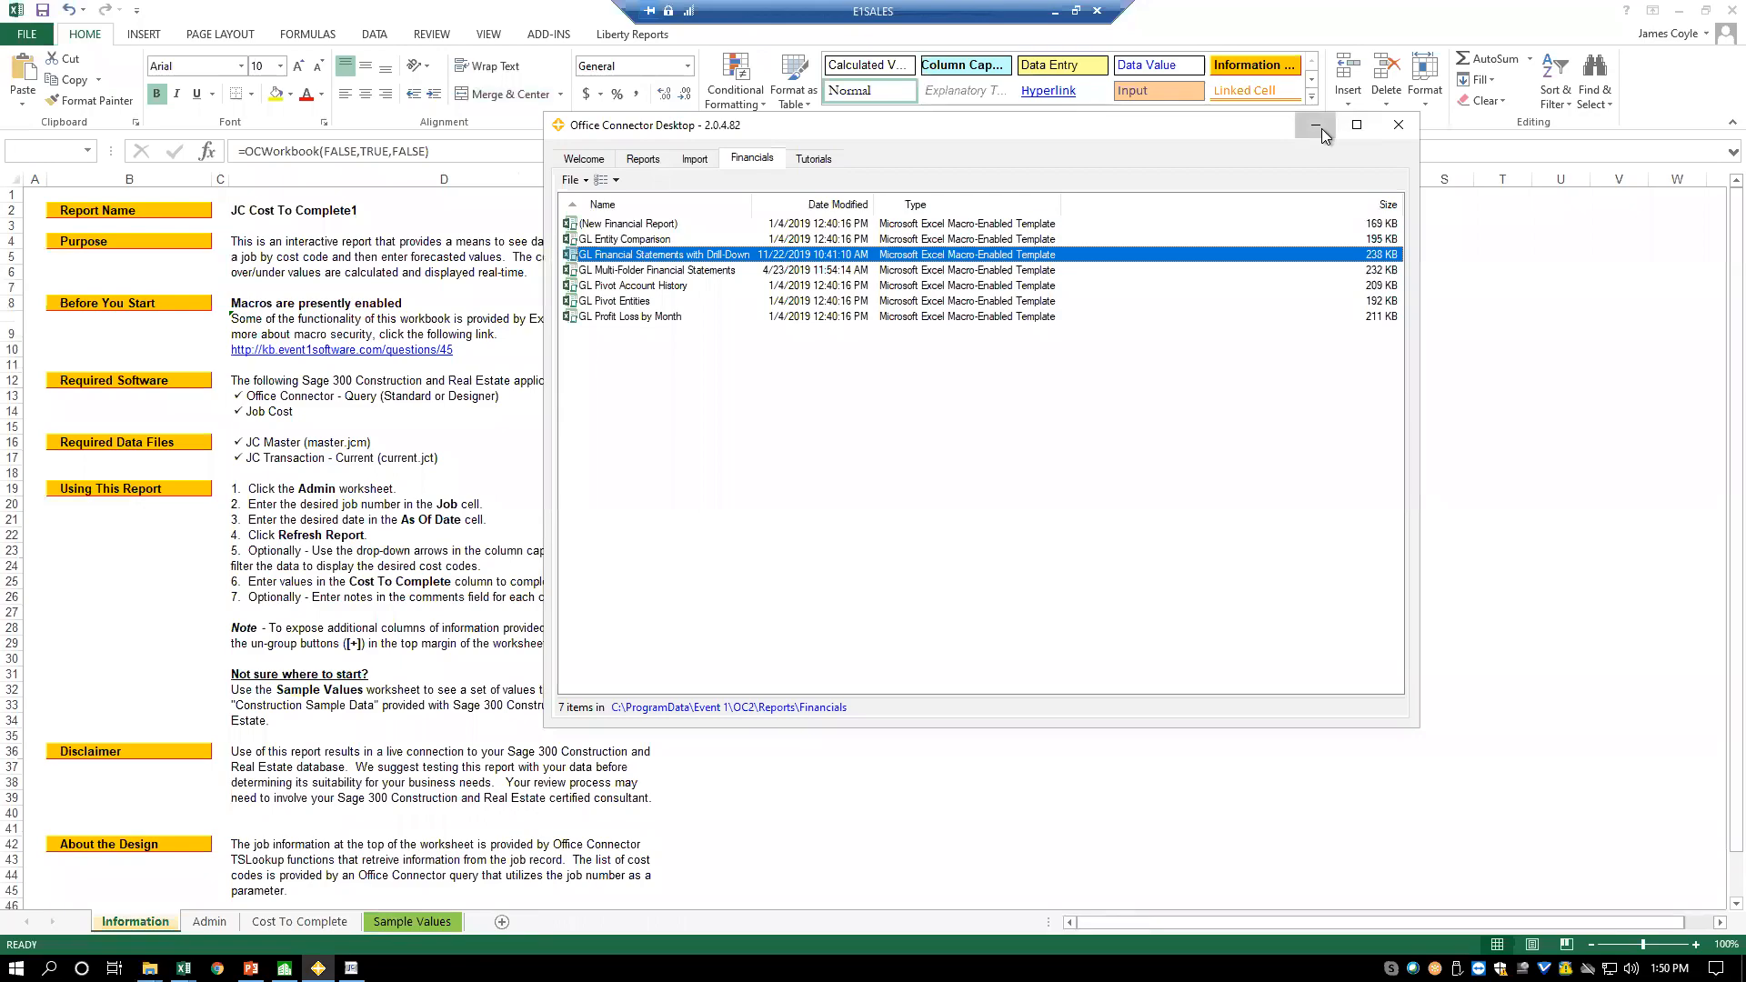
left_click(1316, 125)
left_click(1679, 13)
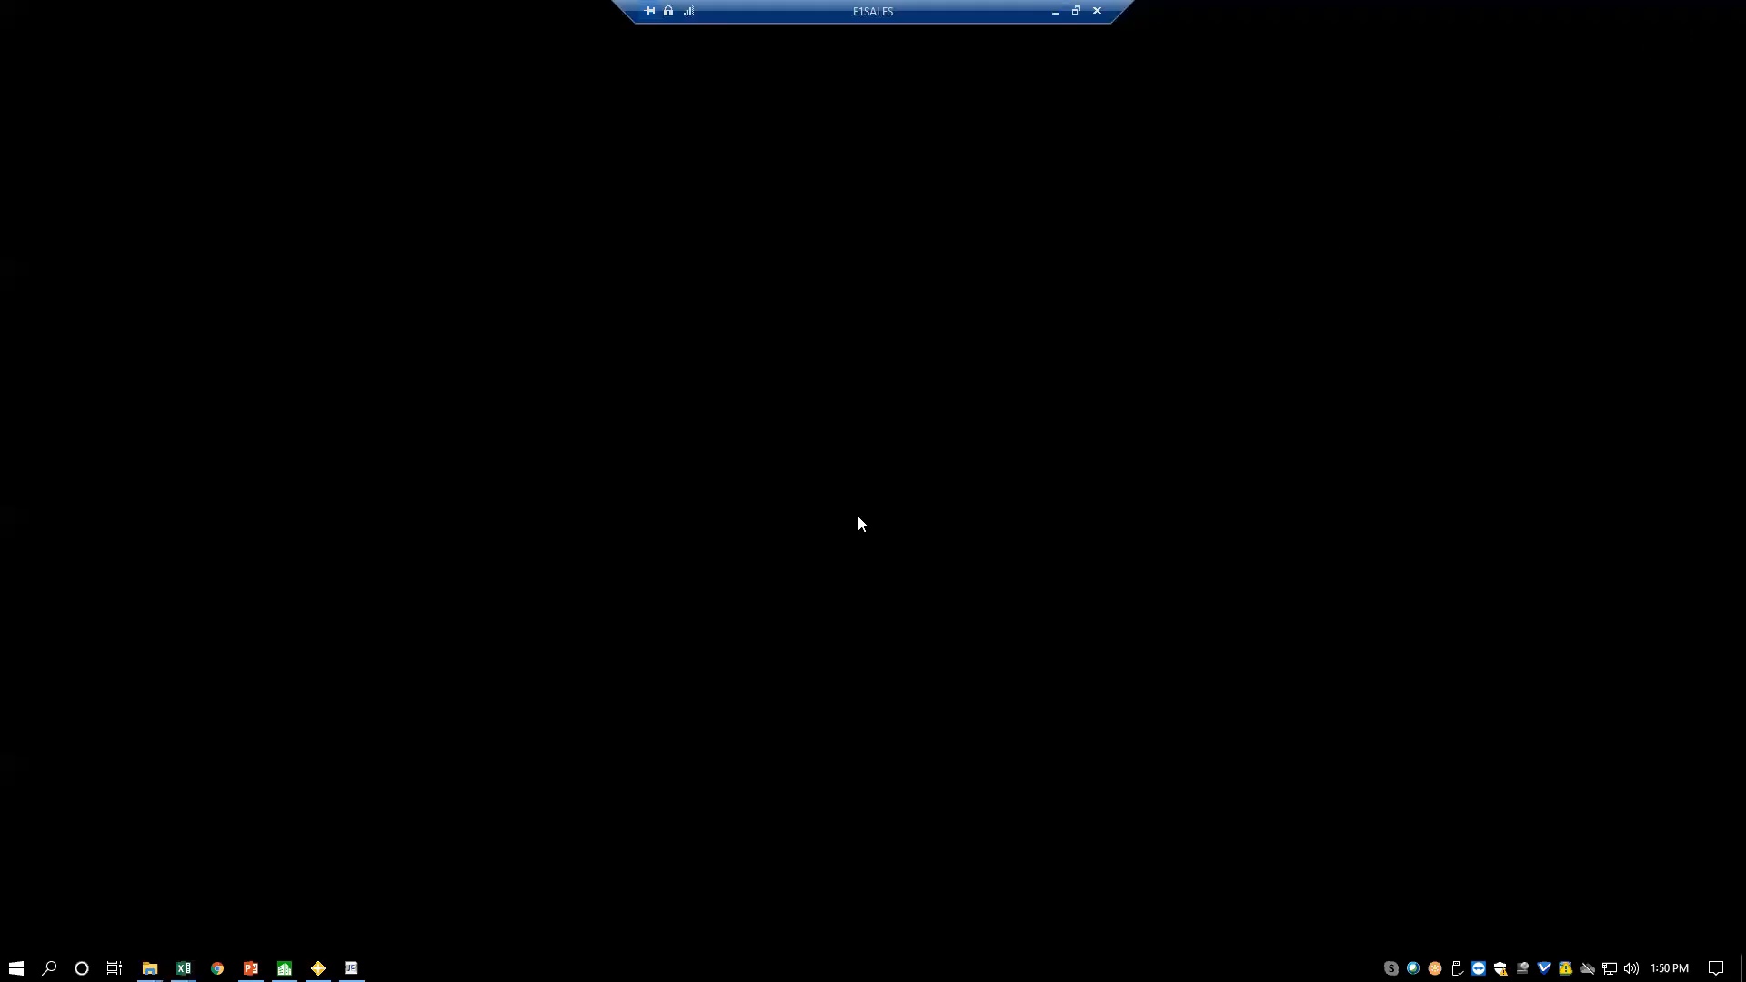
- Create a new folder on the desktop and make the desktop icons visible
right_click(738, 525)
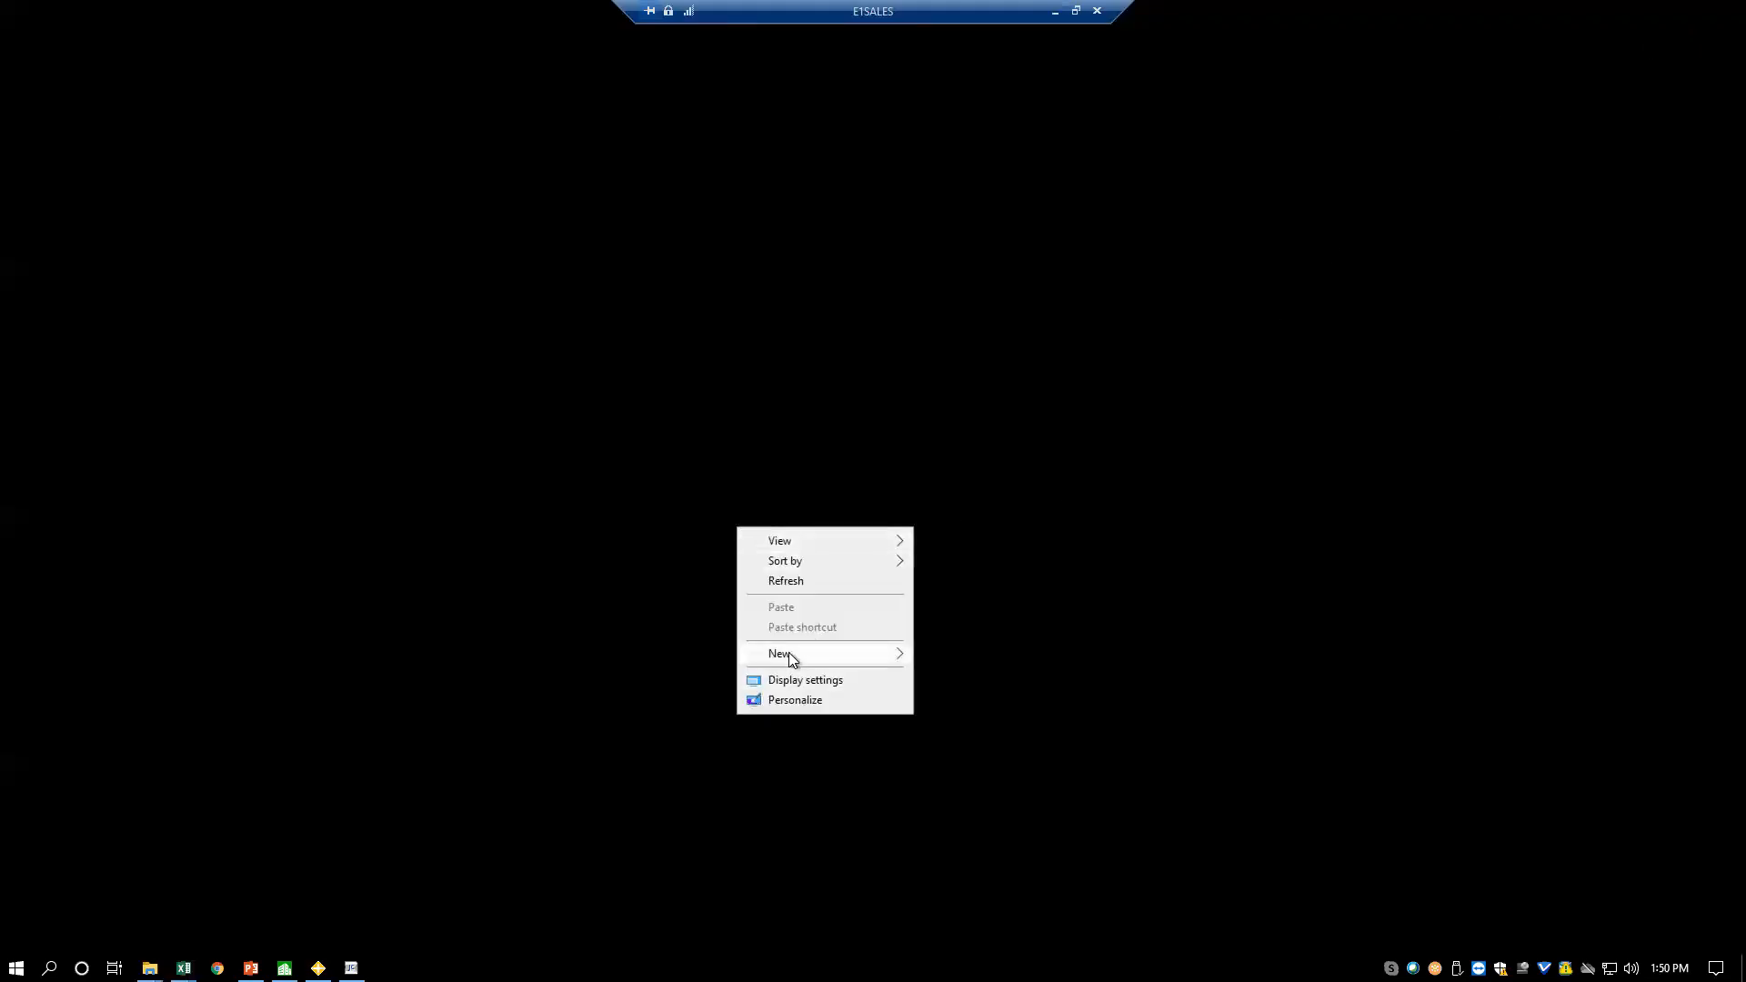
mouse_move(793, 652)
left_click(940, 653)
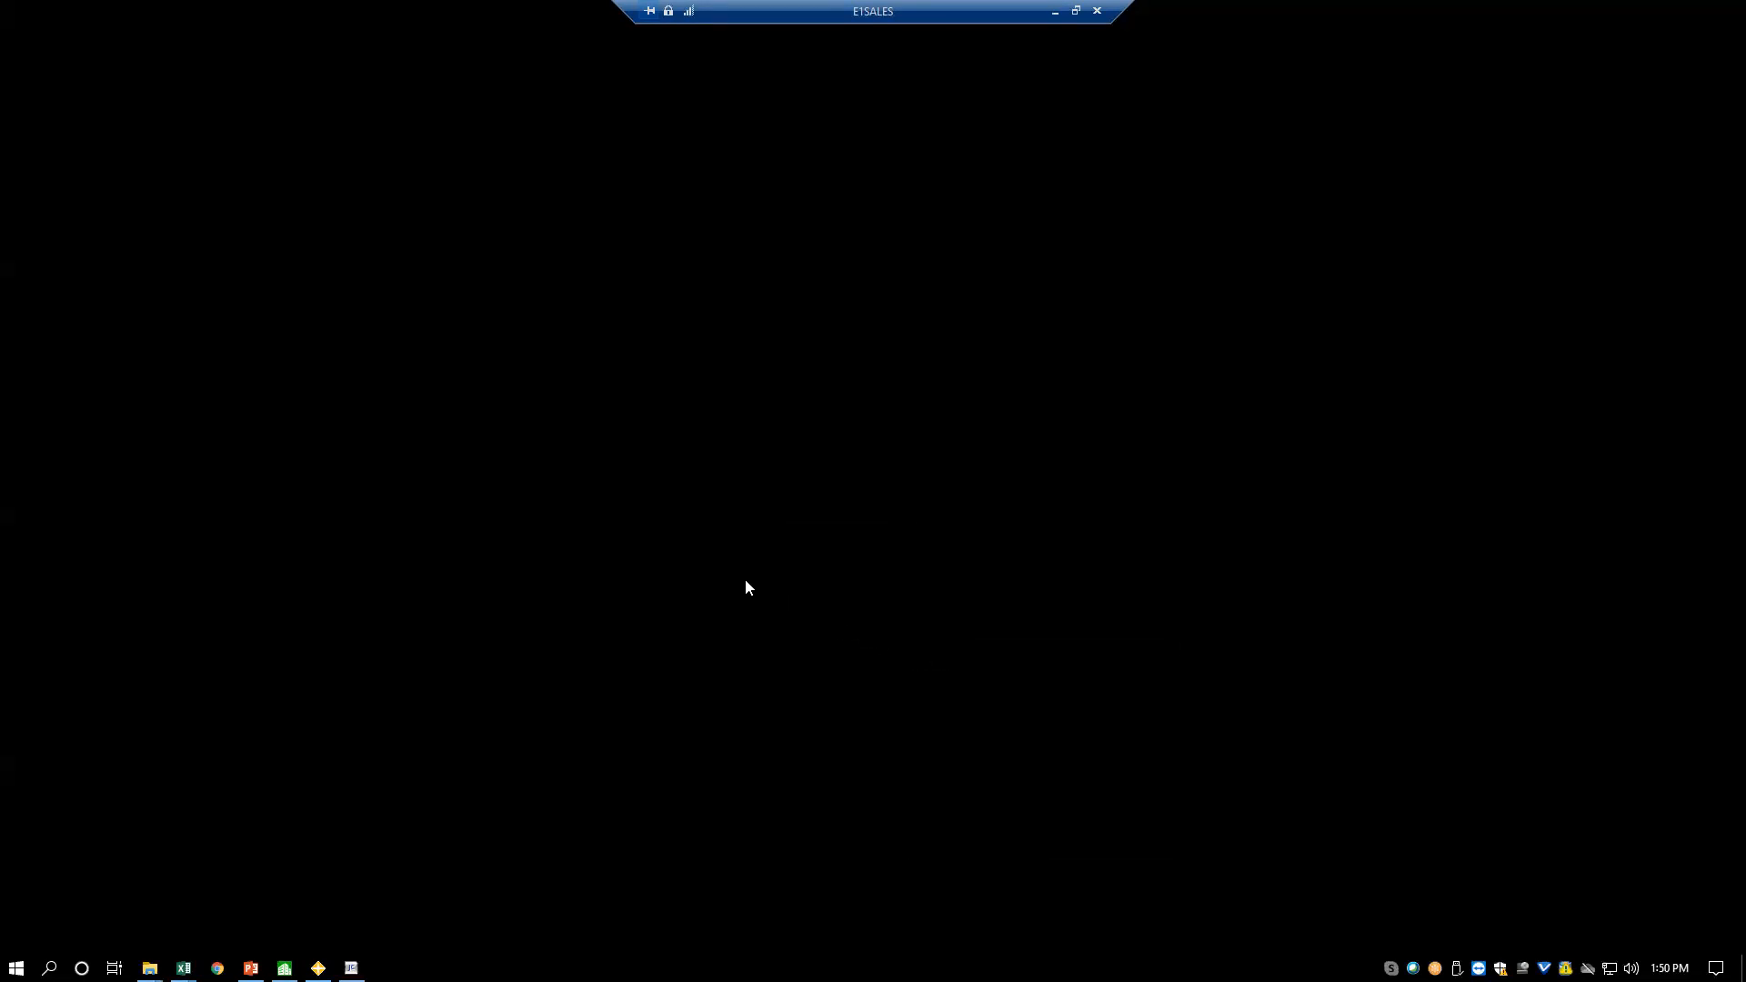
right_click(456, 649)
mouse_move(543, 663)
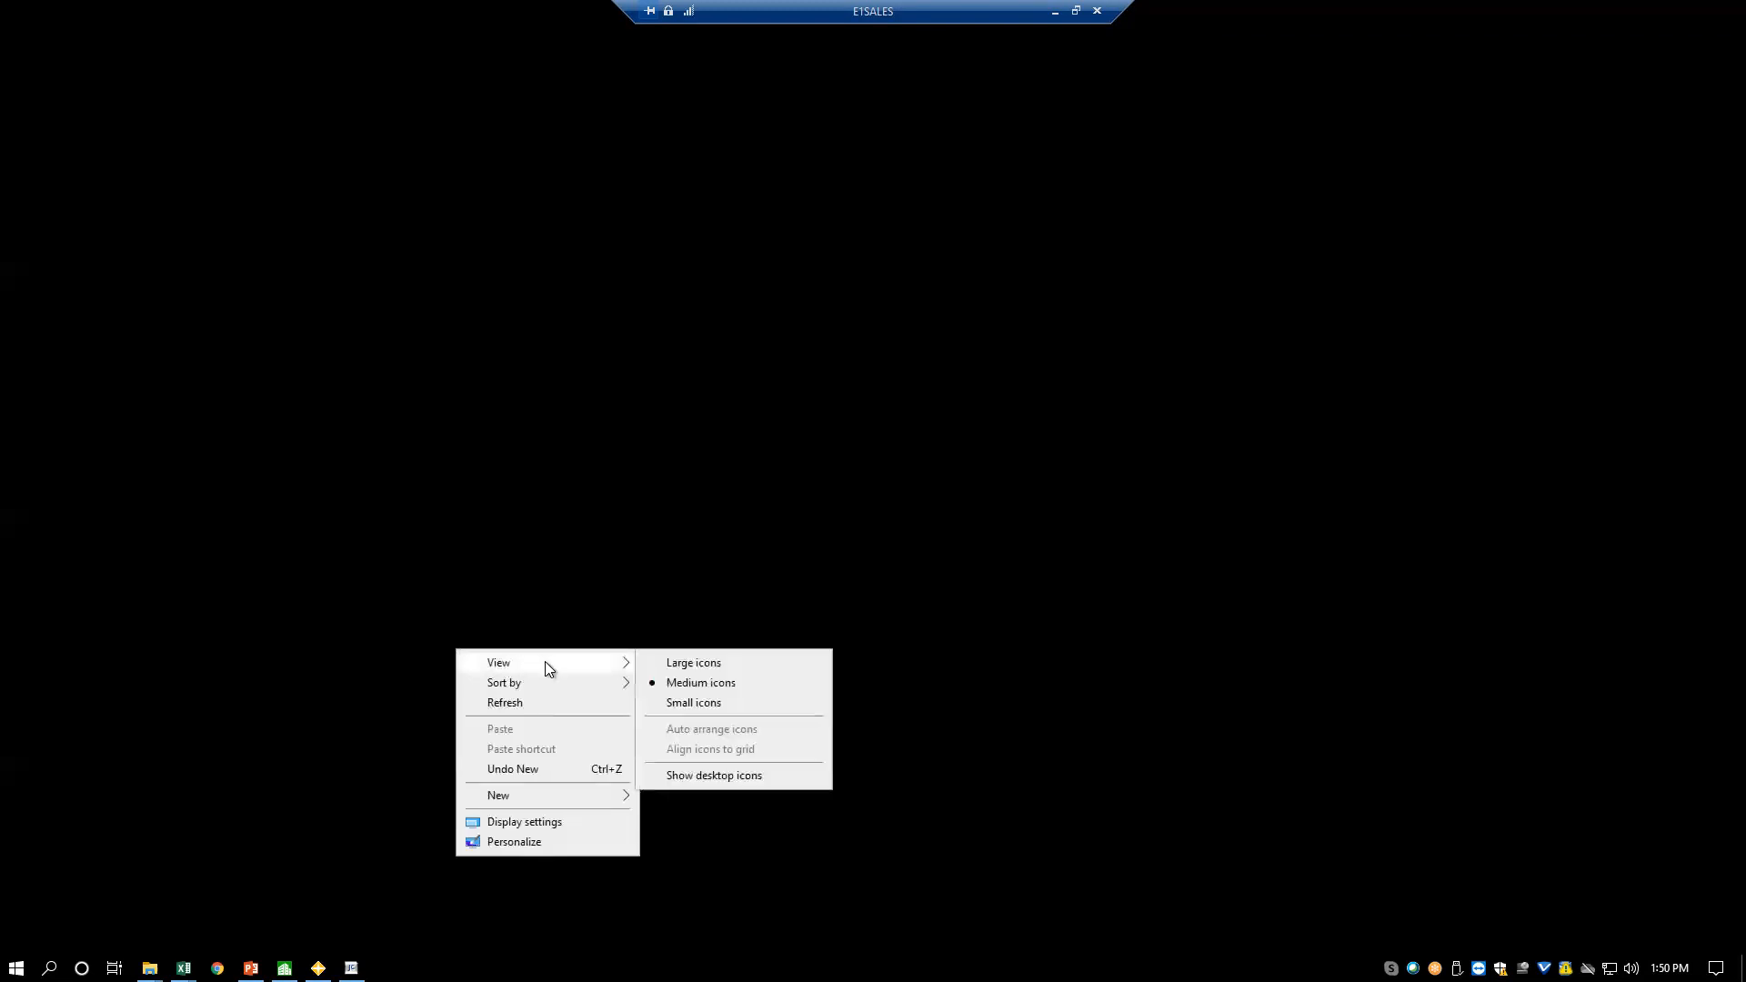
left_click(701, 775)
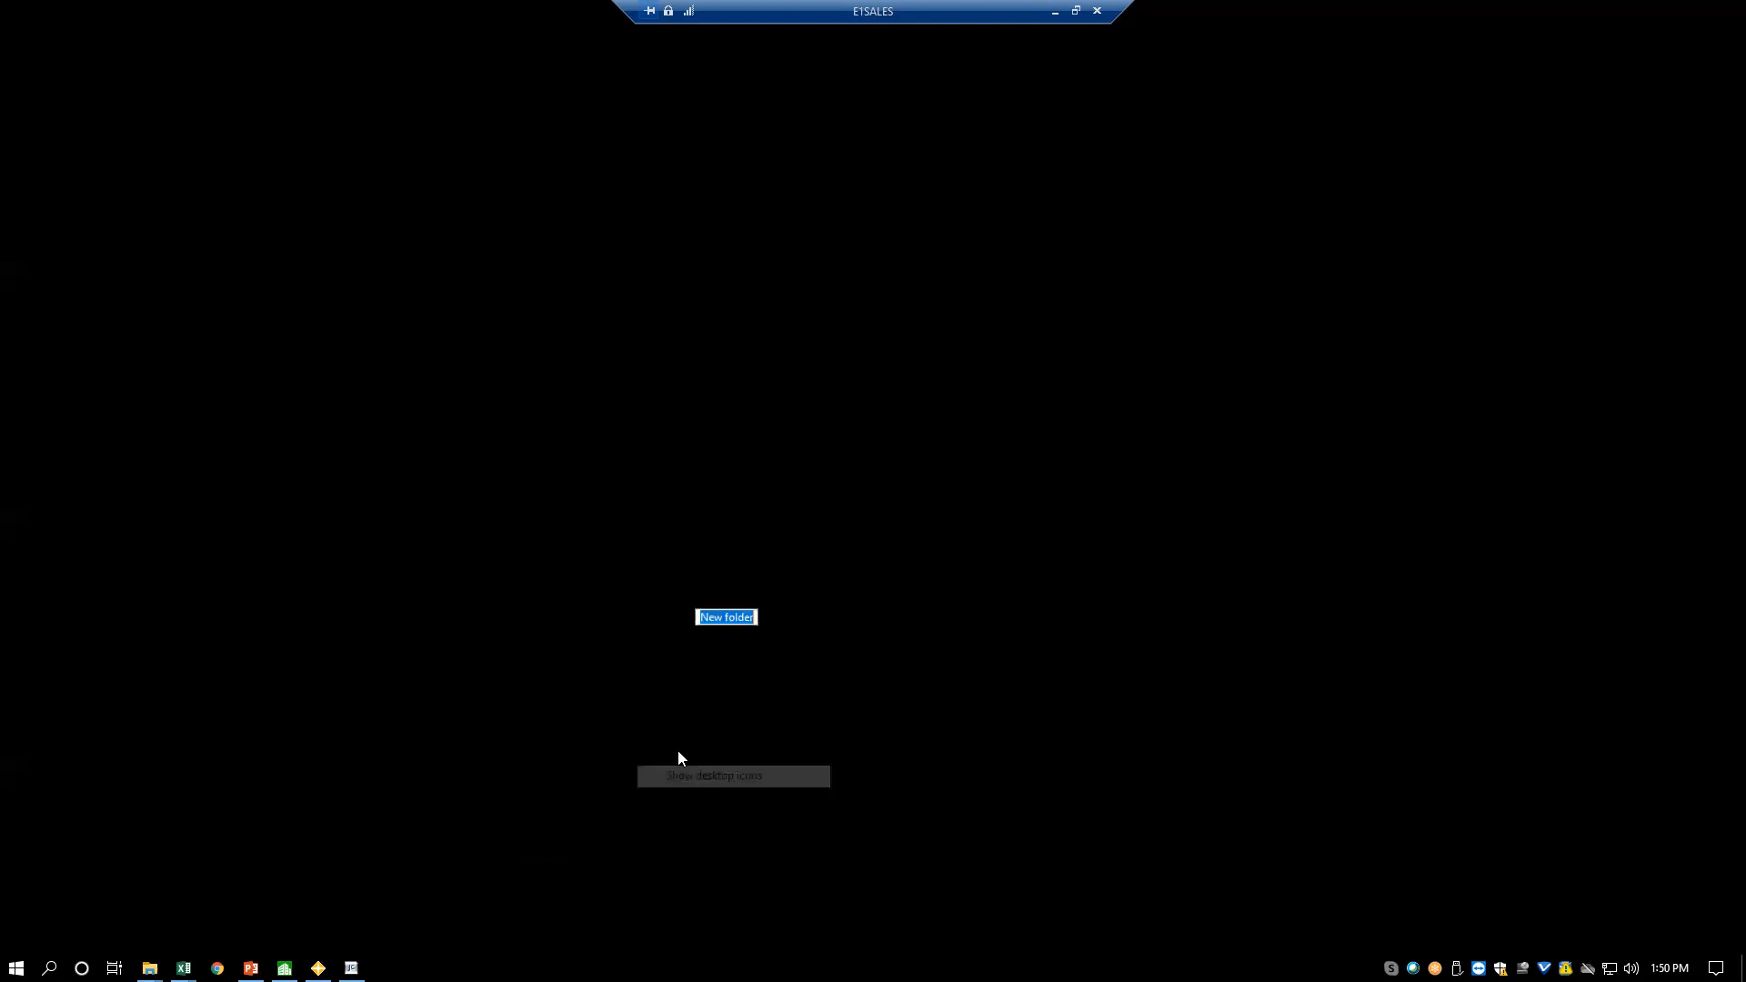
- Open the Enhanced Financials Skeleton workbook from the Sage OC Misc folder, using the Gold Coast Group company in C:\Data\PM Sample Data
double_click(241, 223)
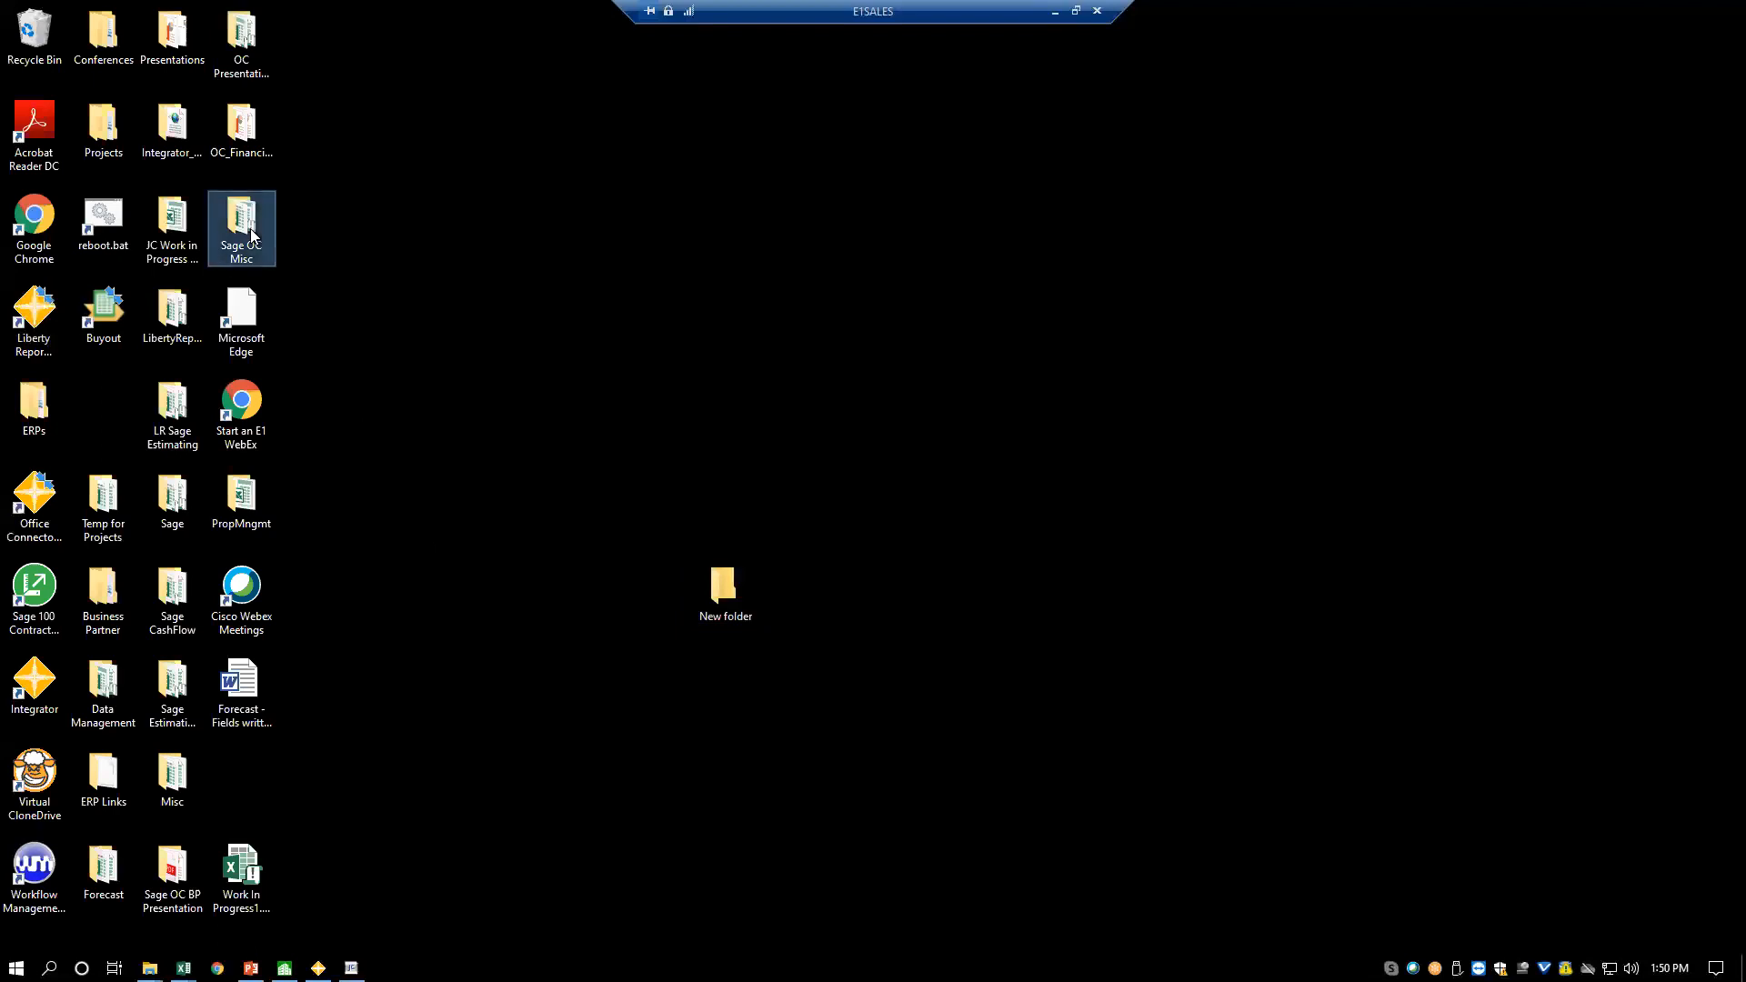
double_click(609, 322)
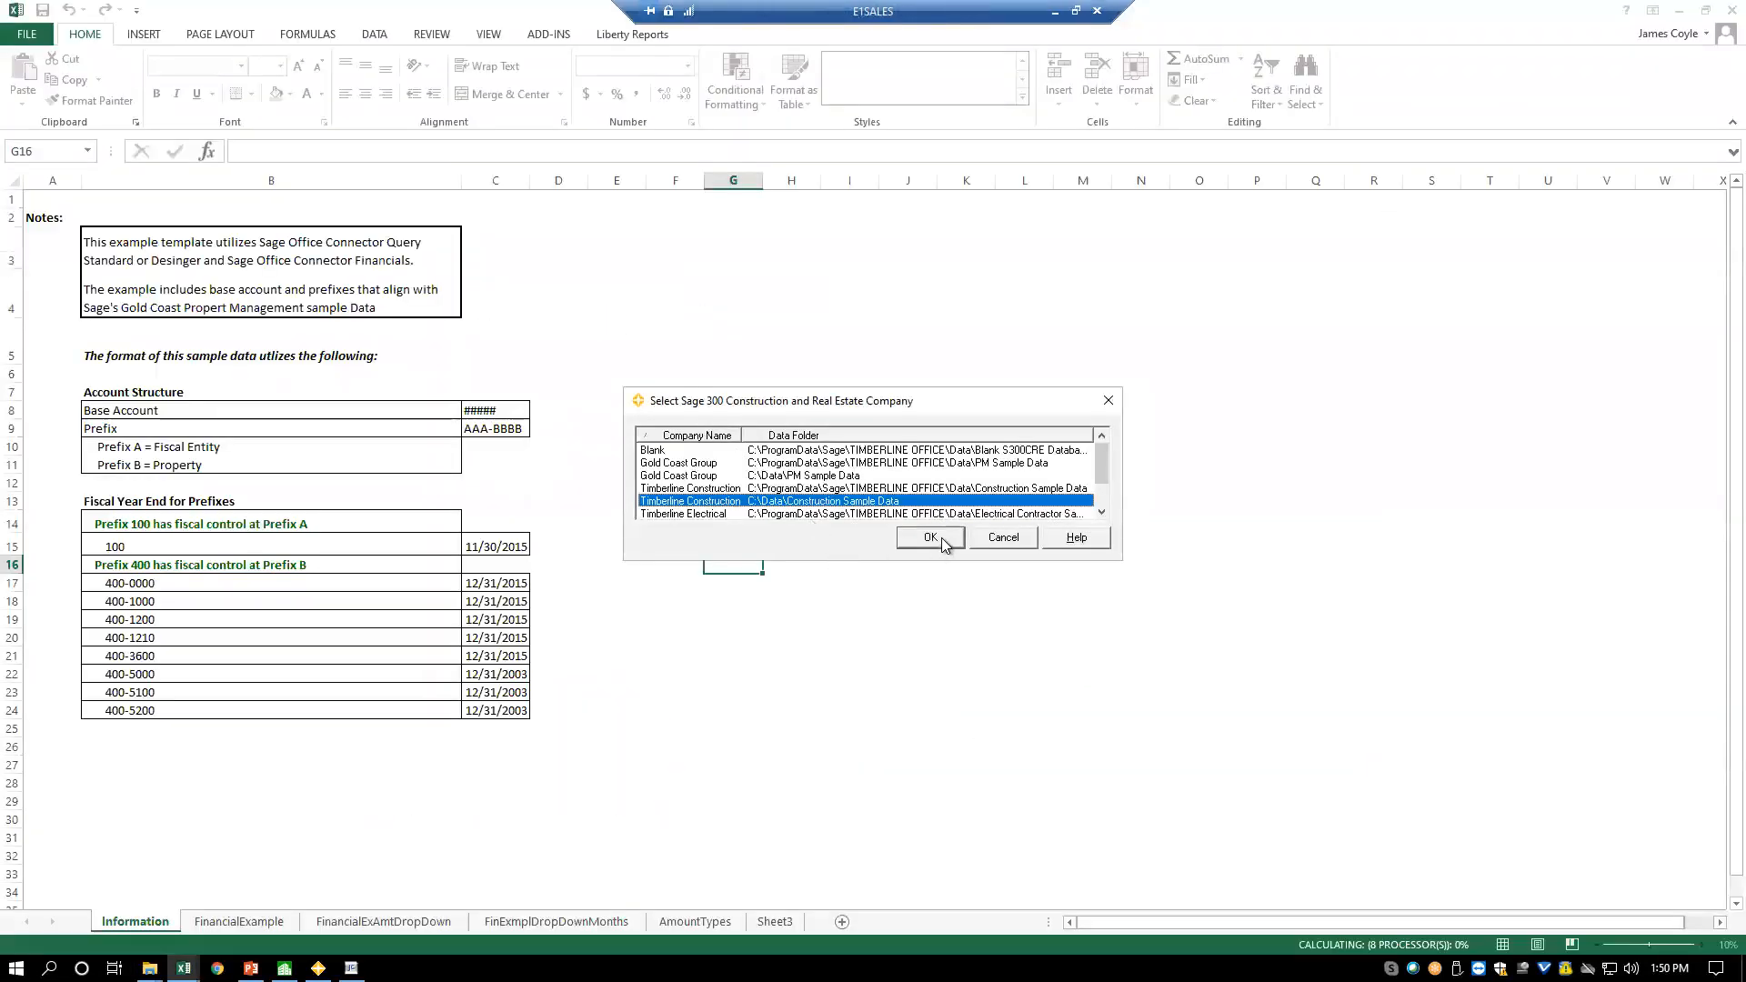
left_click(706, 466)
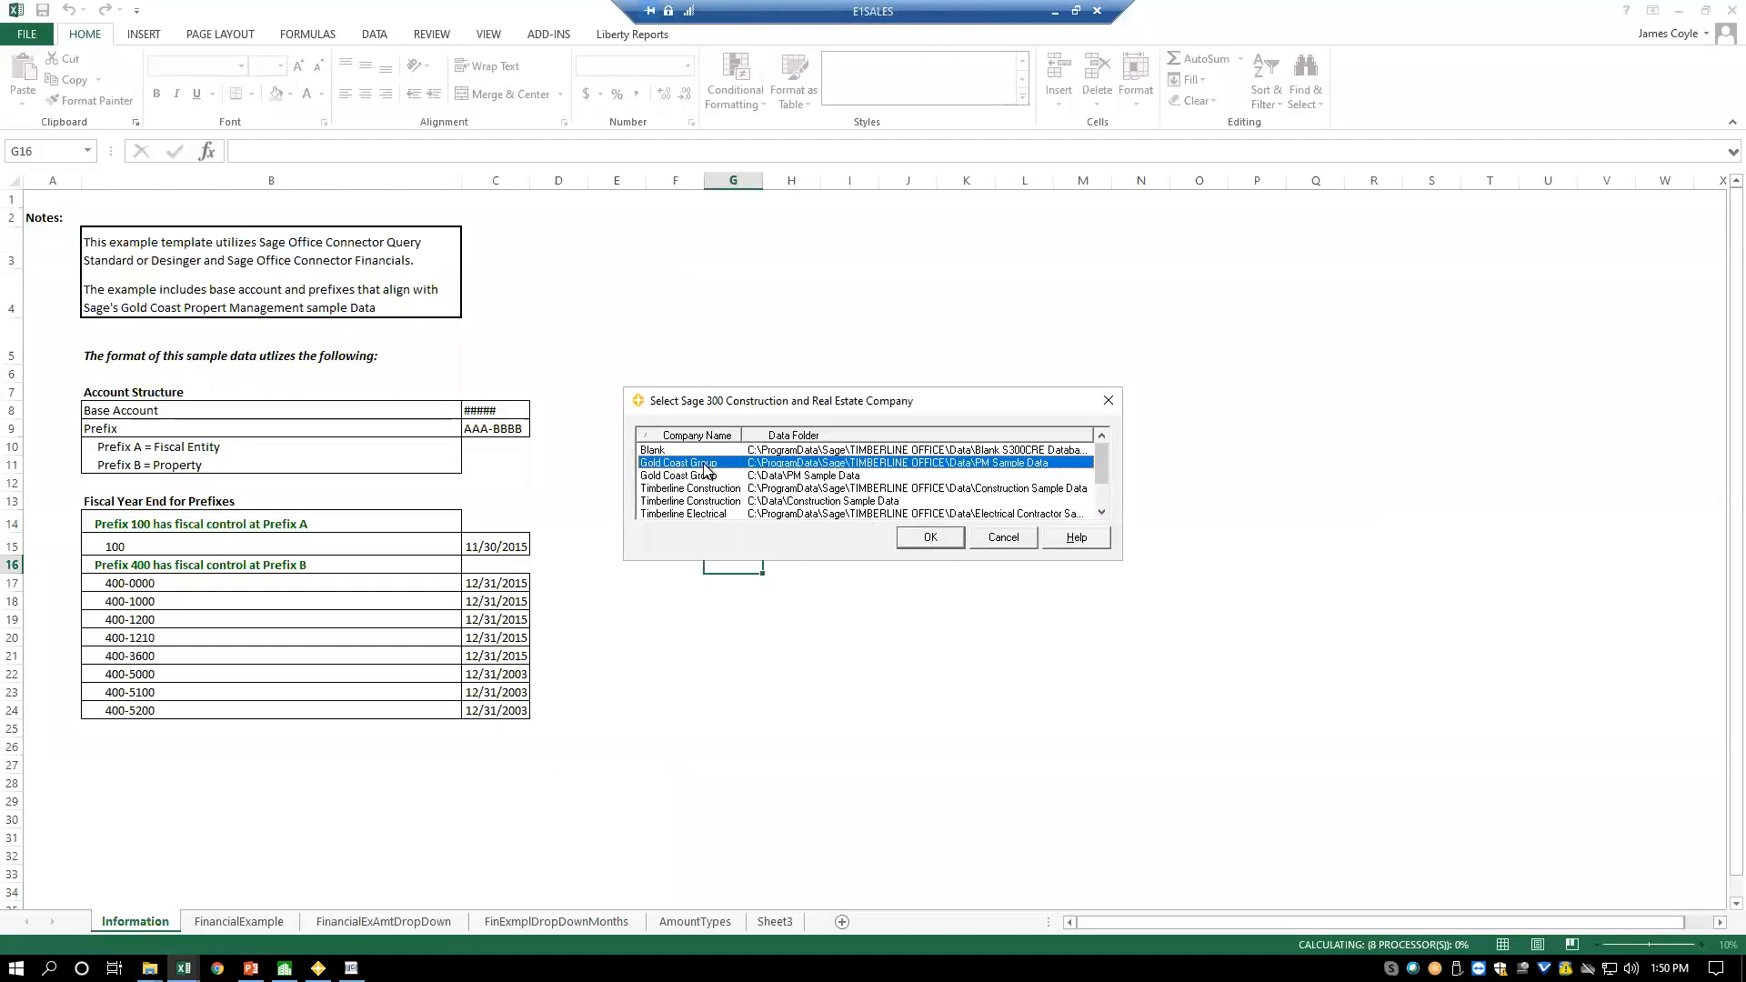
left_click(821, 476)
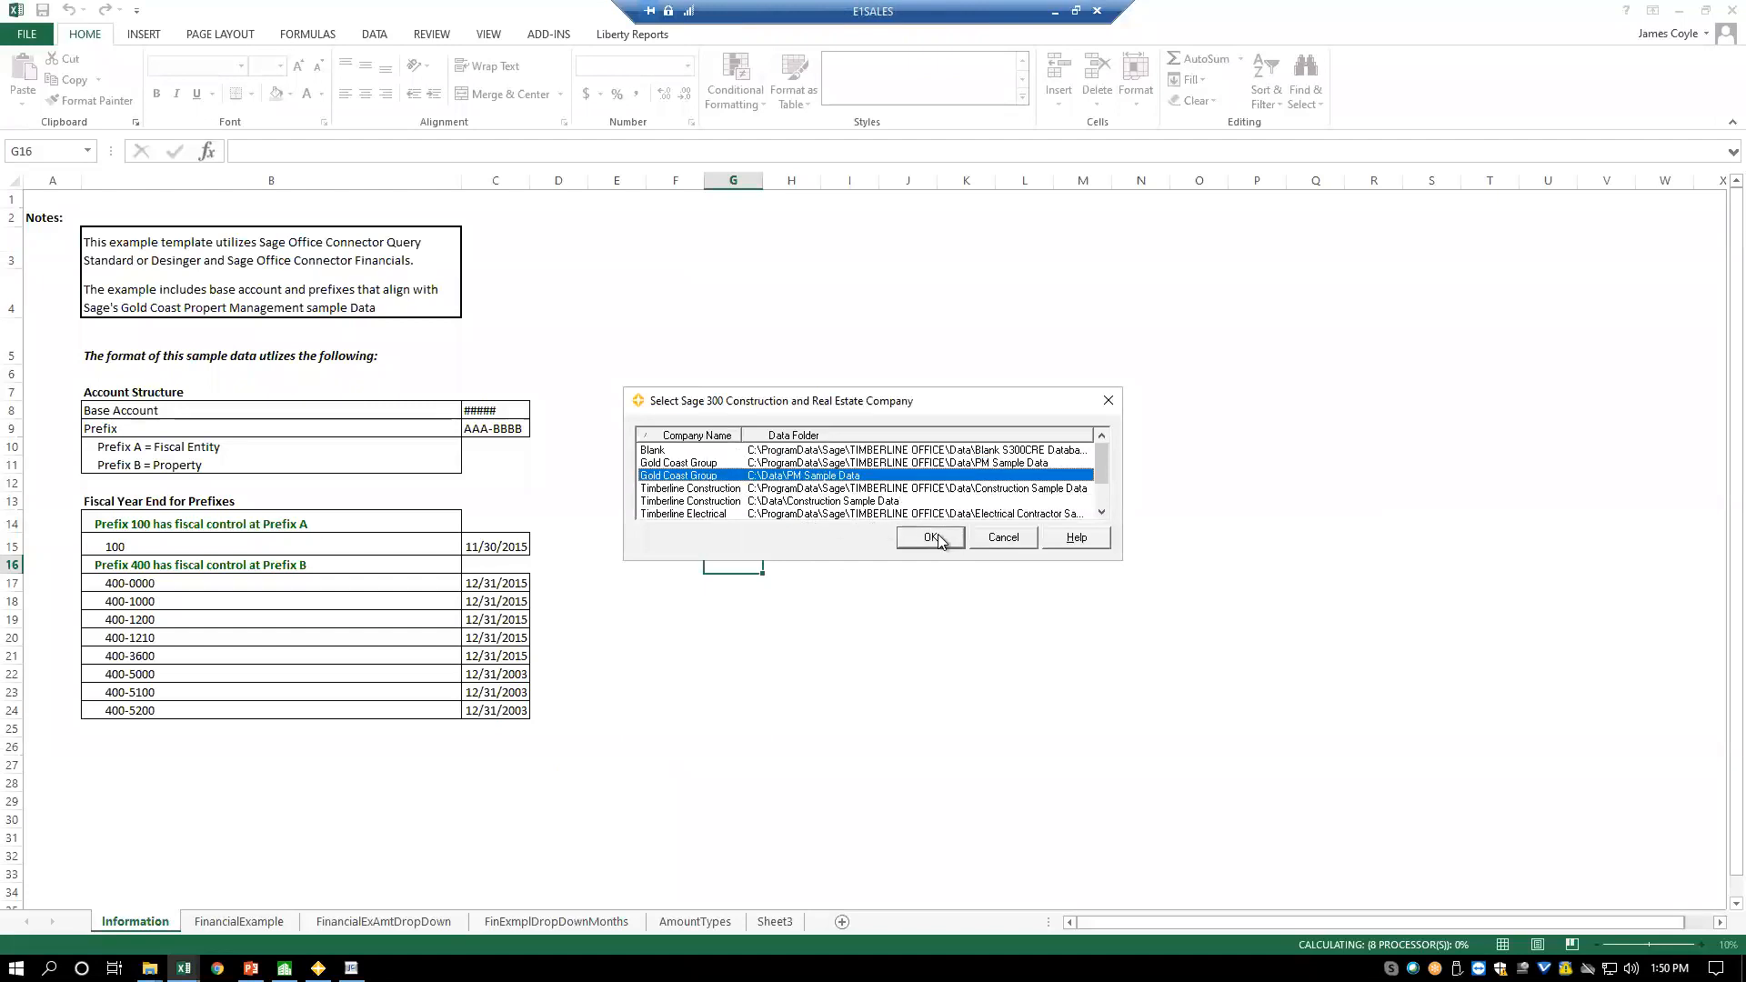
left_click(930, 538)
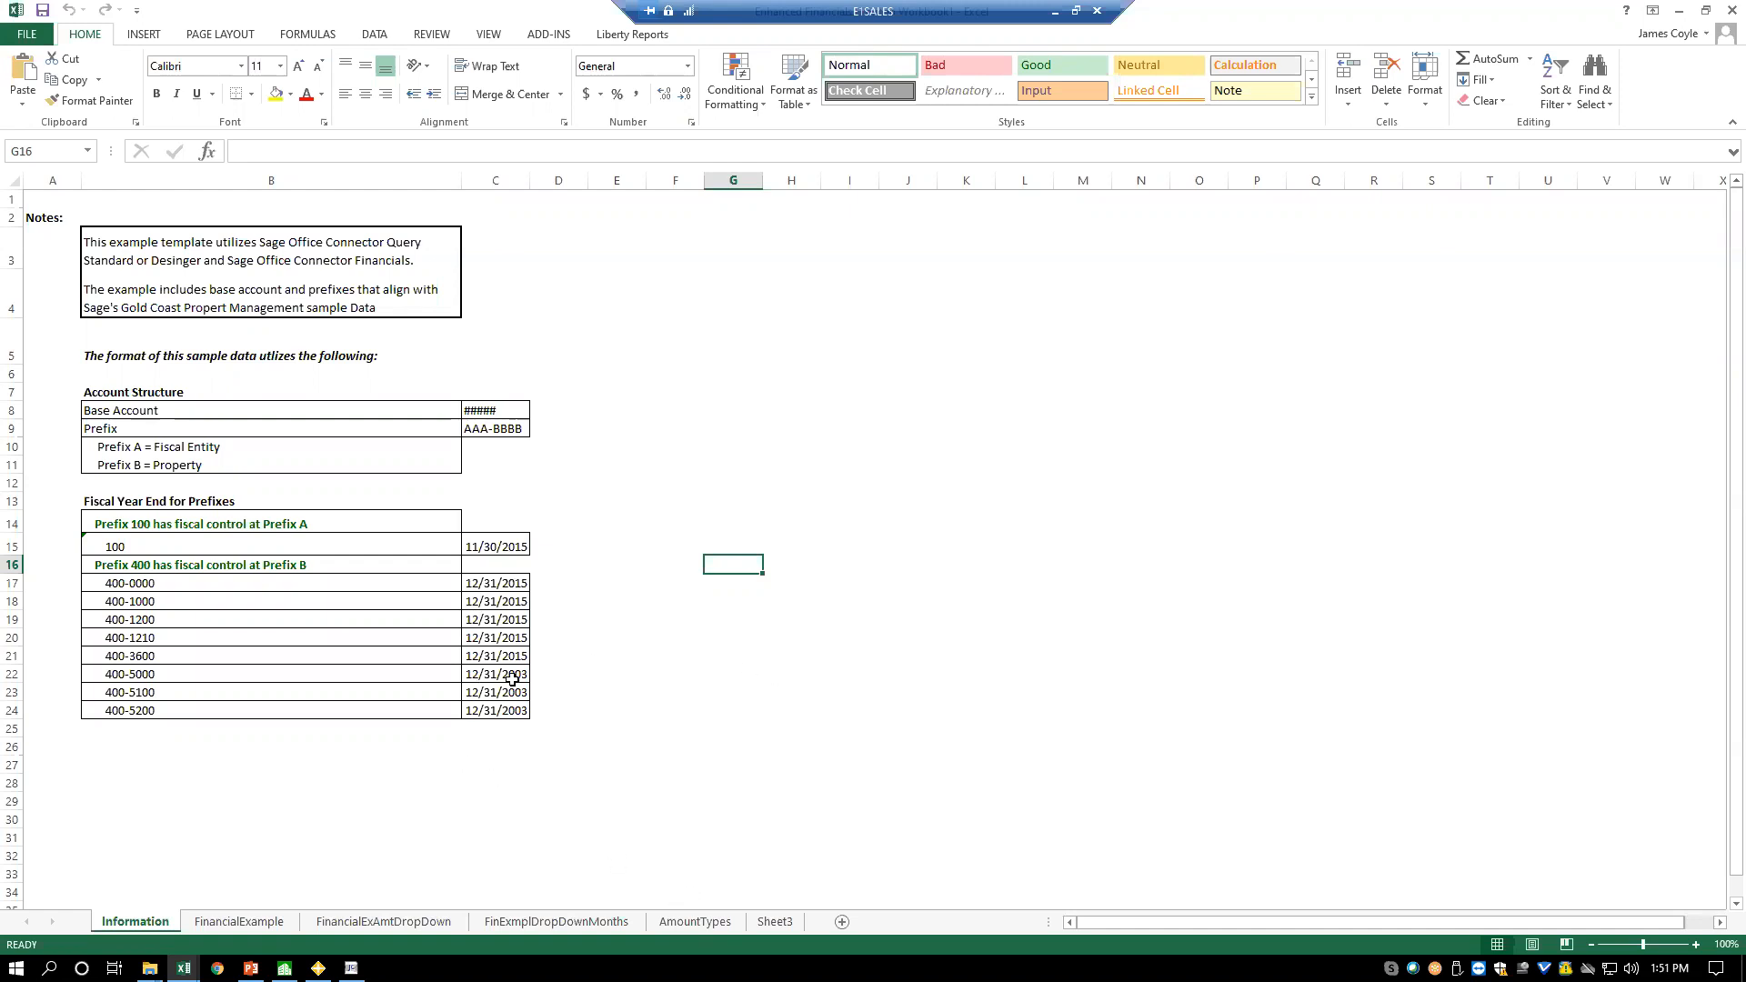
- Insert the Office Connector TSGLAmount function in cell D9 of the FinancialExample sheet after reviewing its argument descriptions
left_click(254, 924)
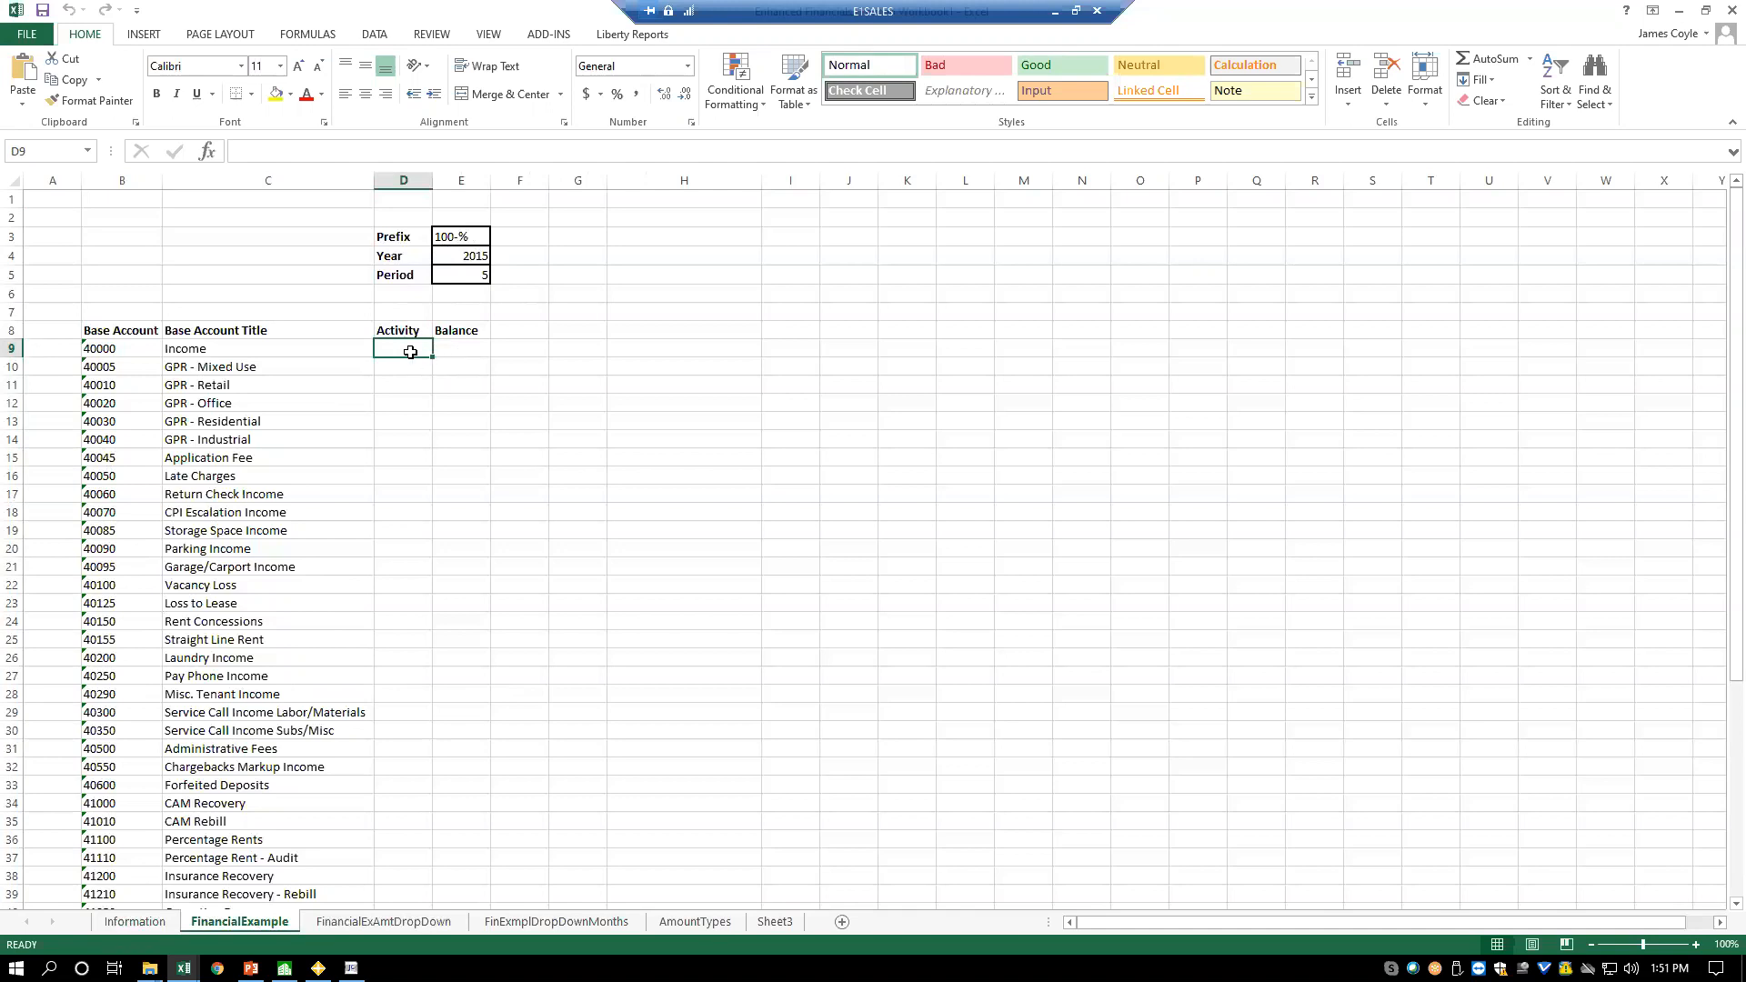
left_click(549, 35)
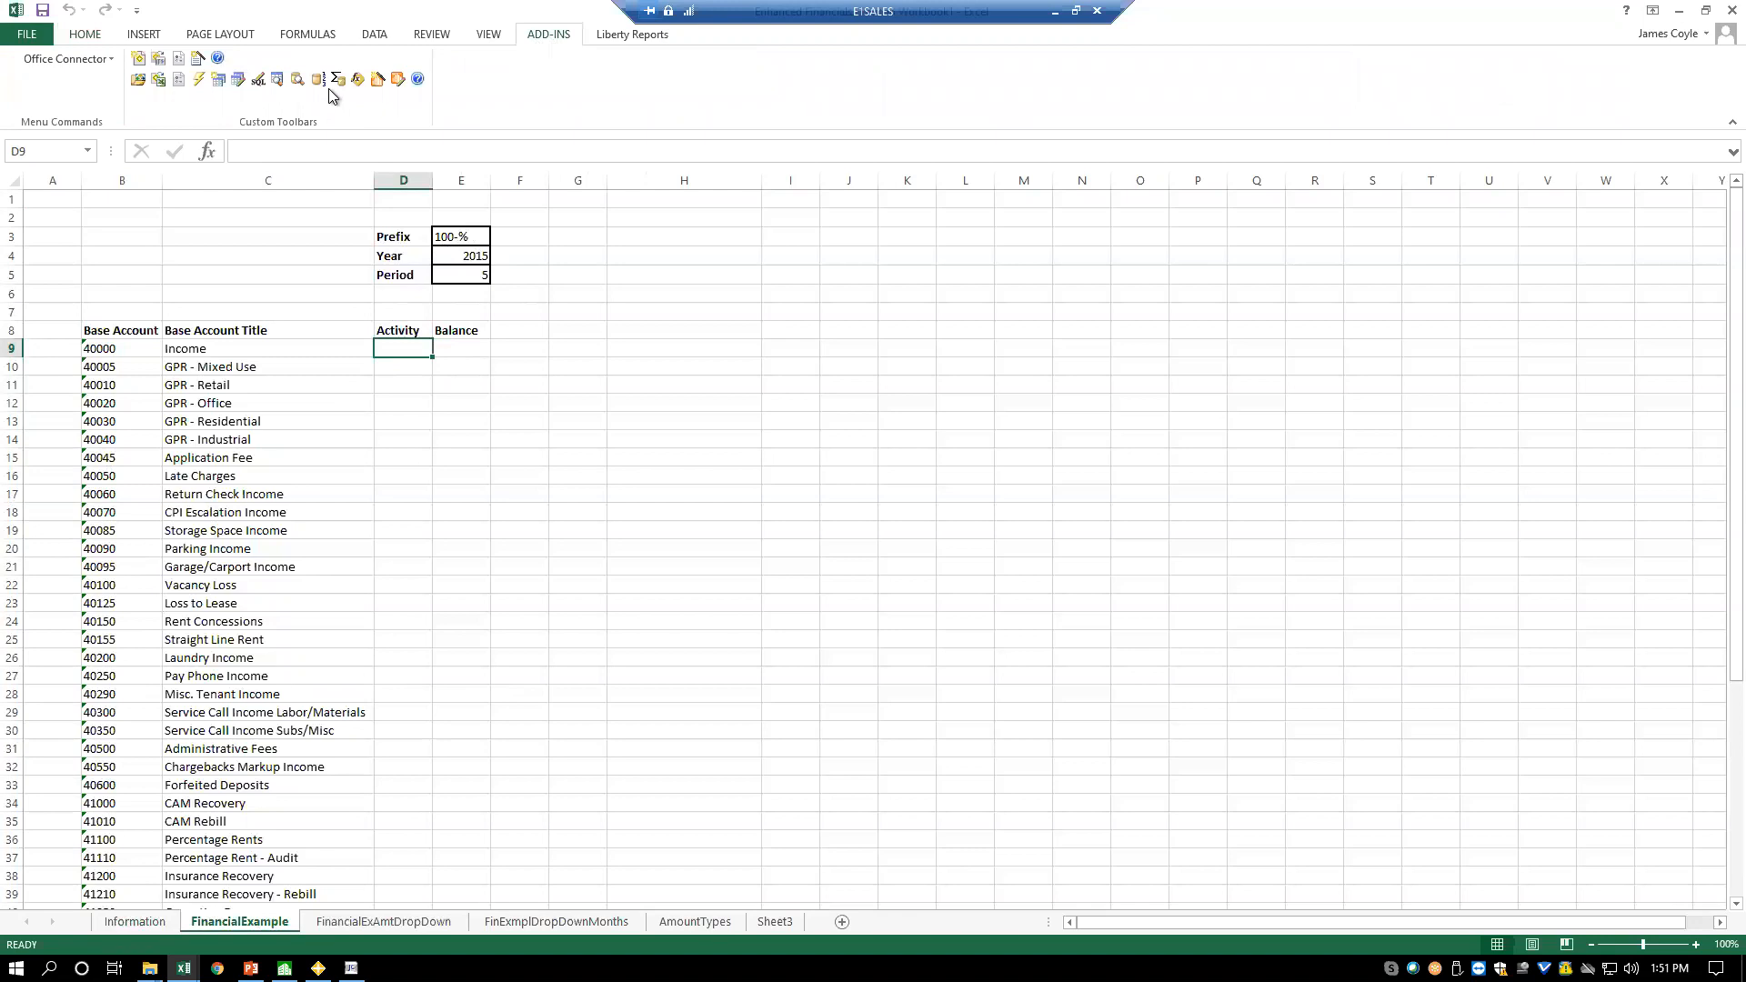
left_click(358, 81)
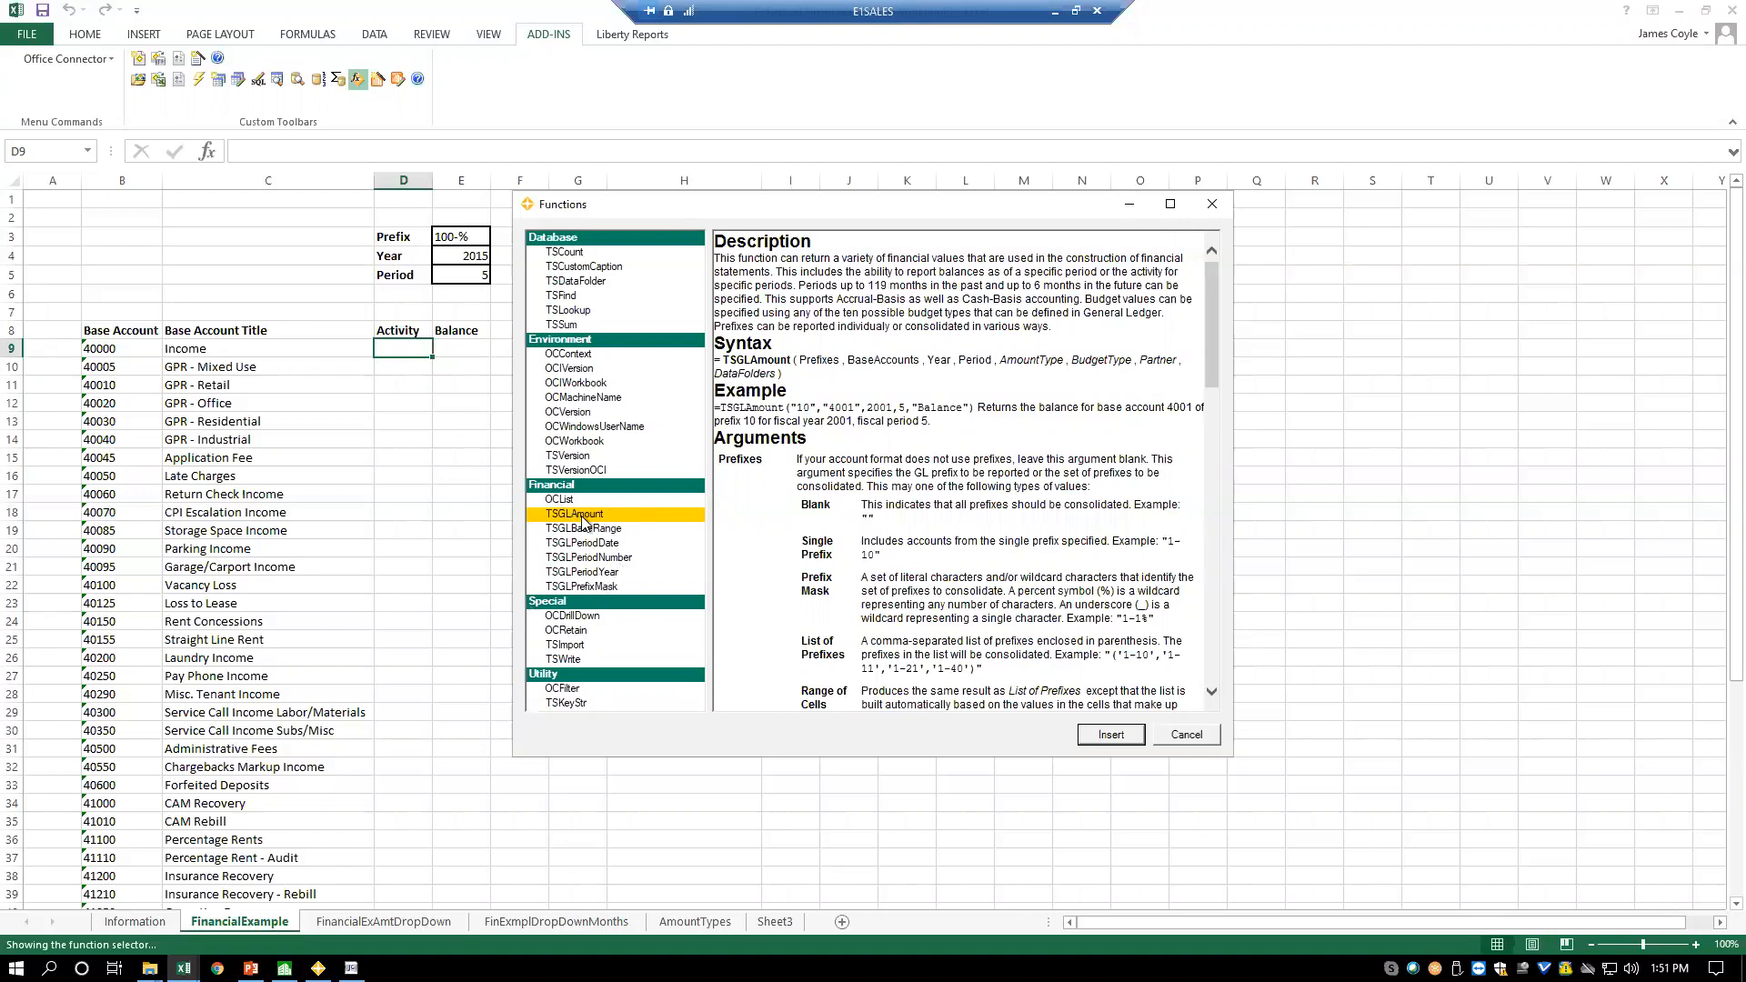
left_click_drag(1209, 370, 1182, 574)
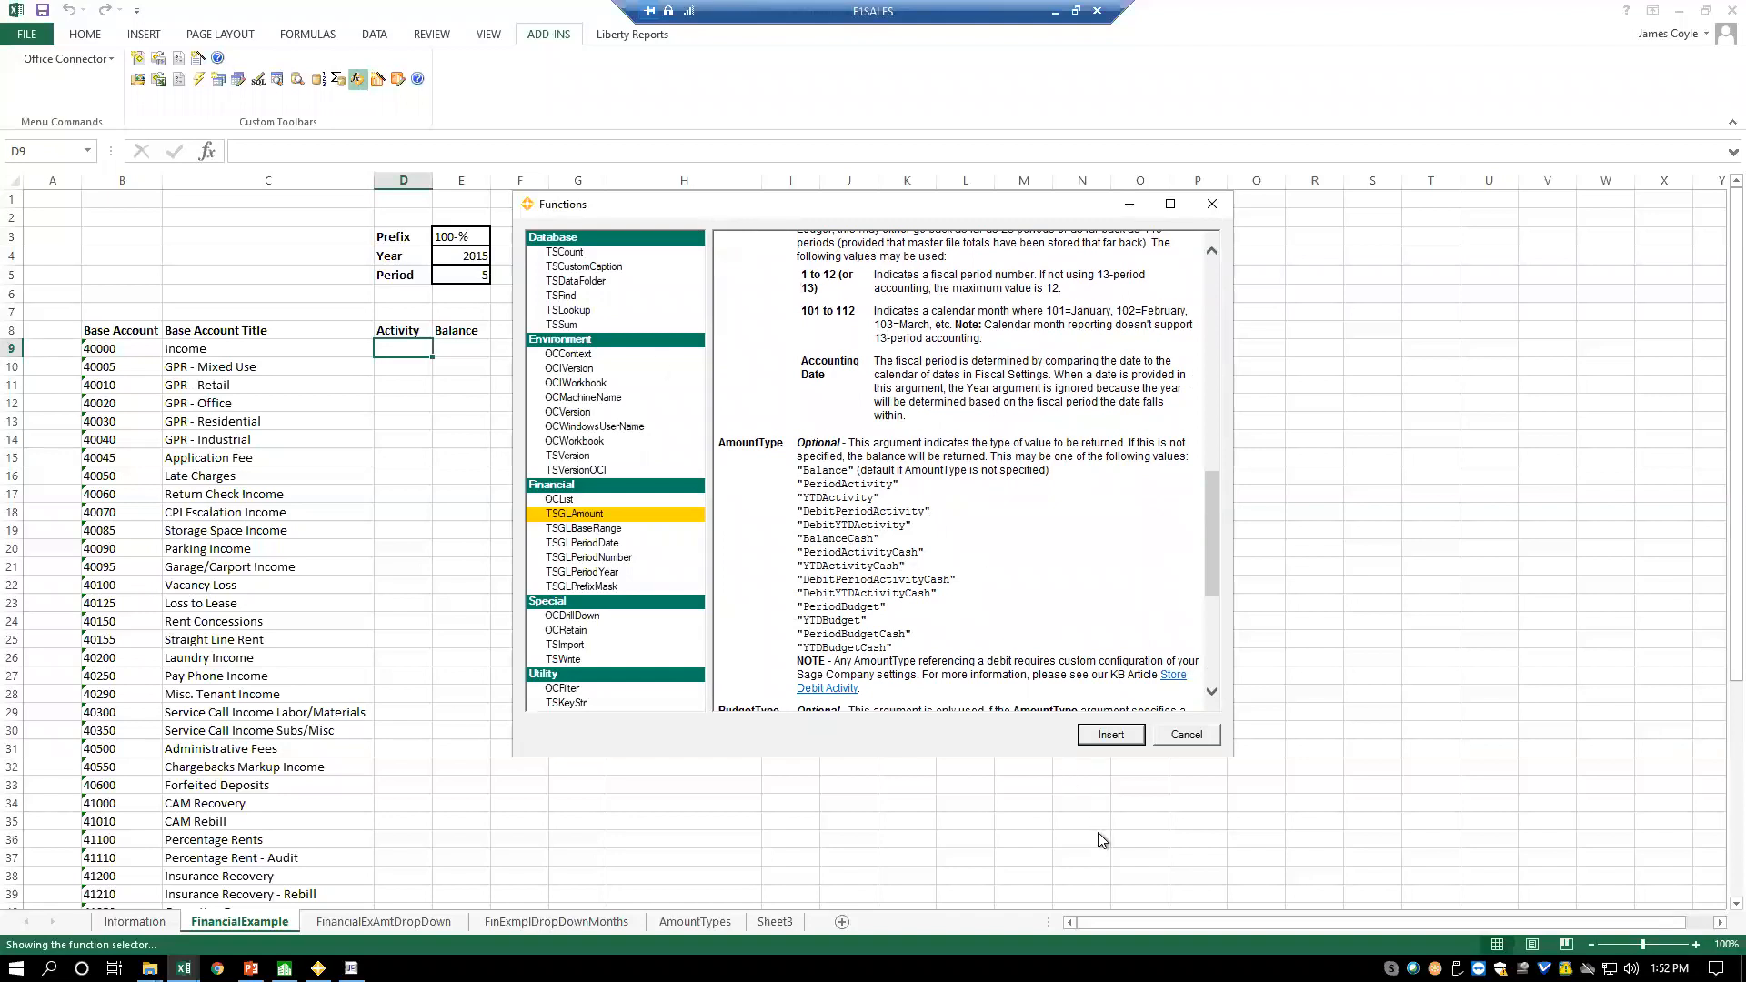
left_click(1111, 735)
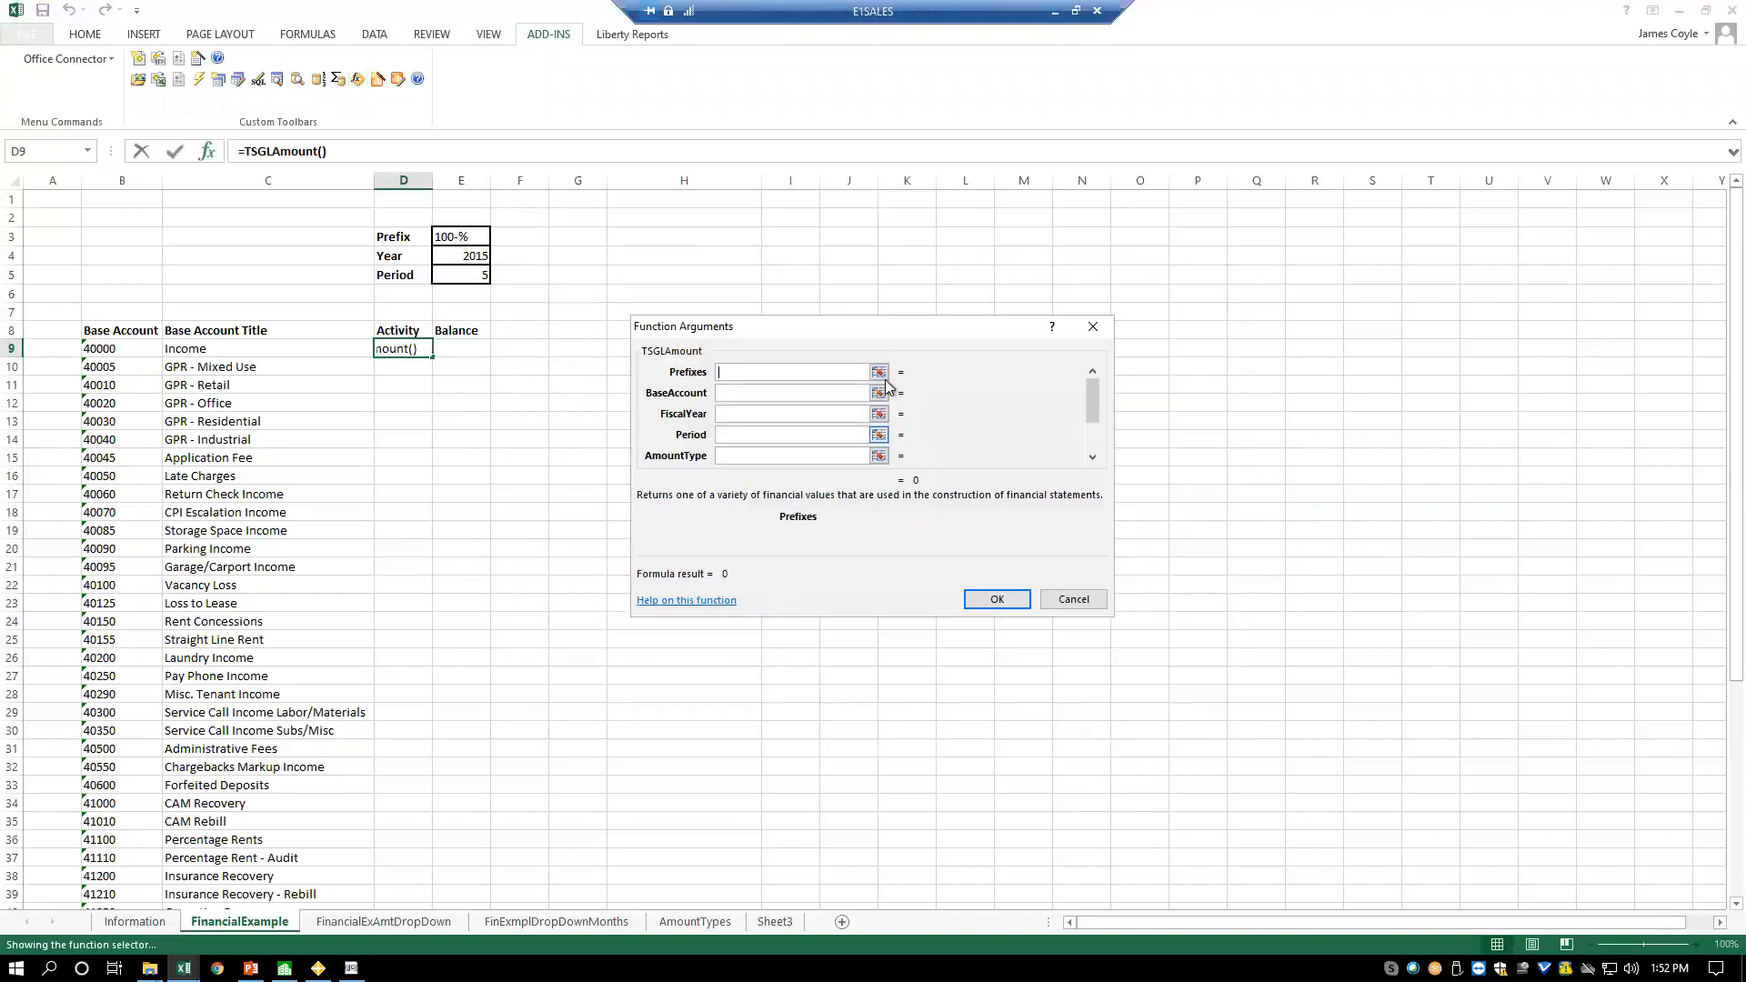
- Set the TSGLAmount Prefixes argument to the Prefix cell, BaseAccount to $b9 and FiscalYear to the Year cell
left_click(878, 374)
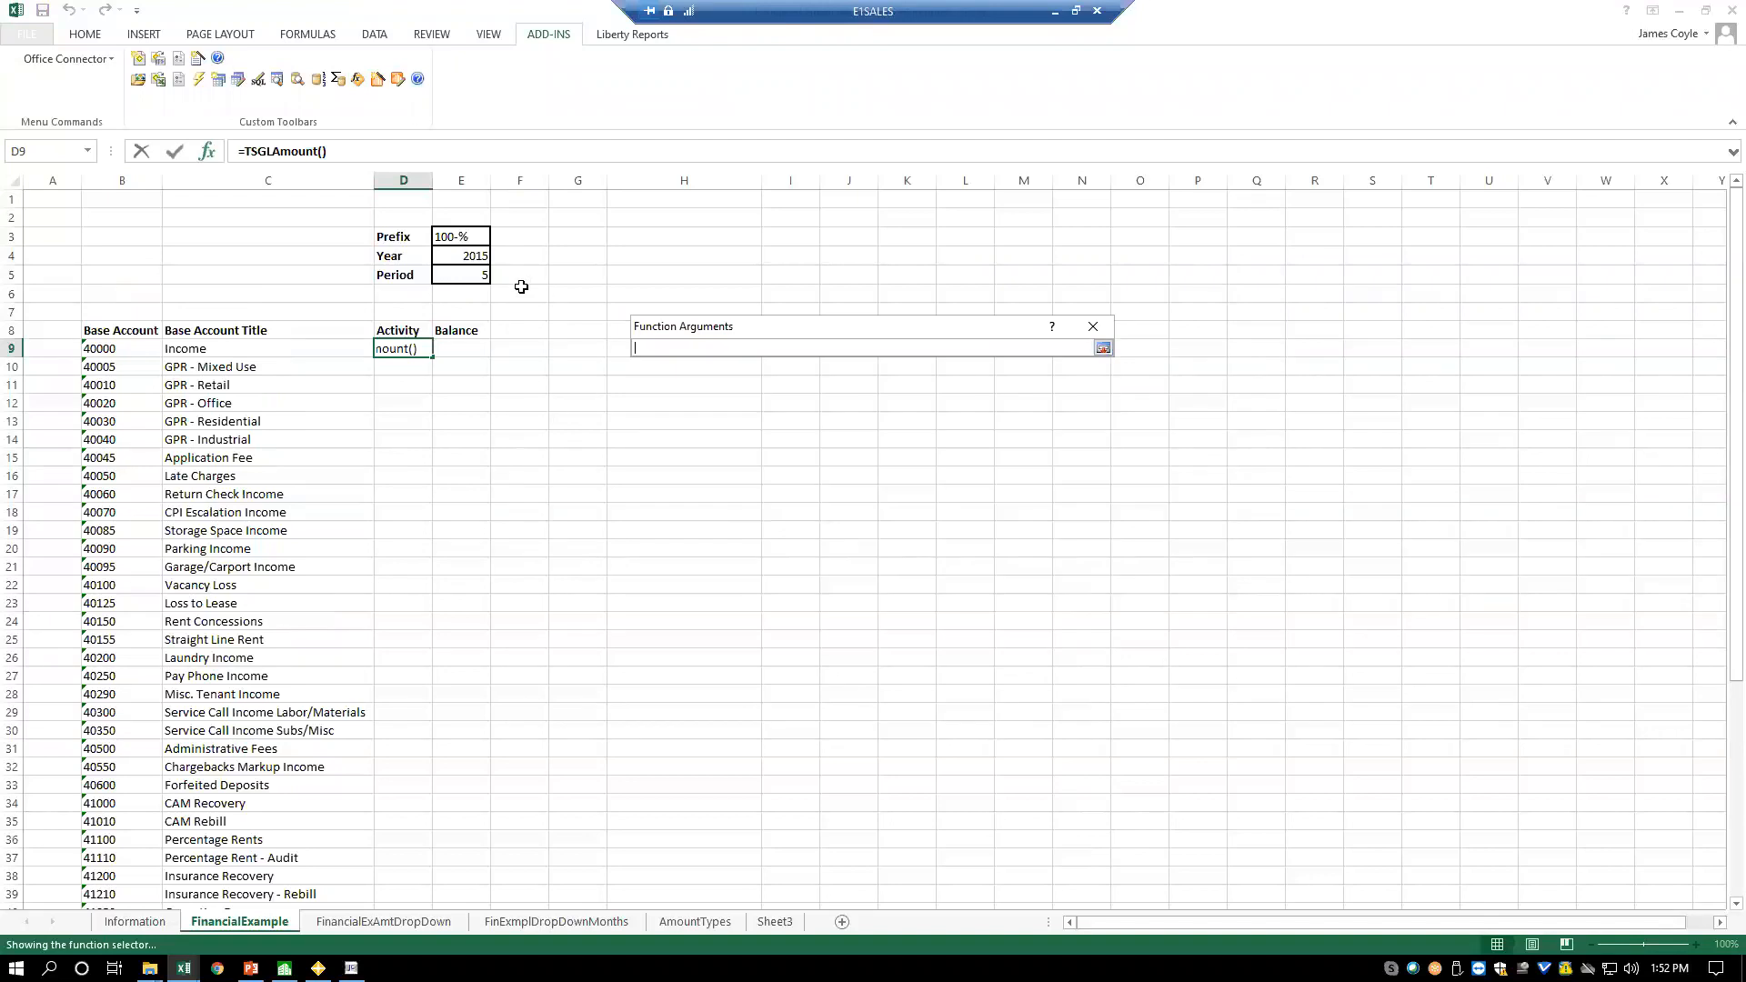
left_click(457, 244)
key("Return")
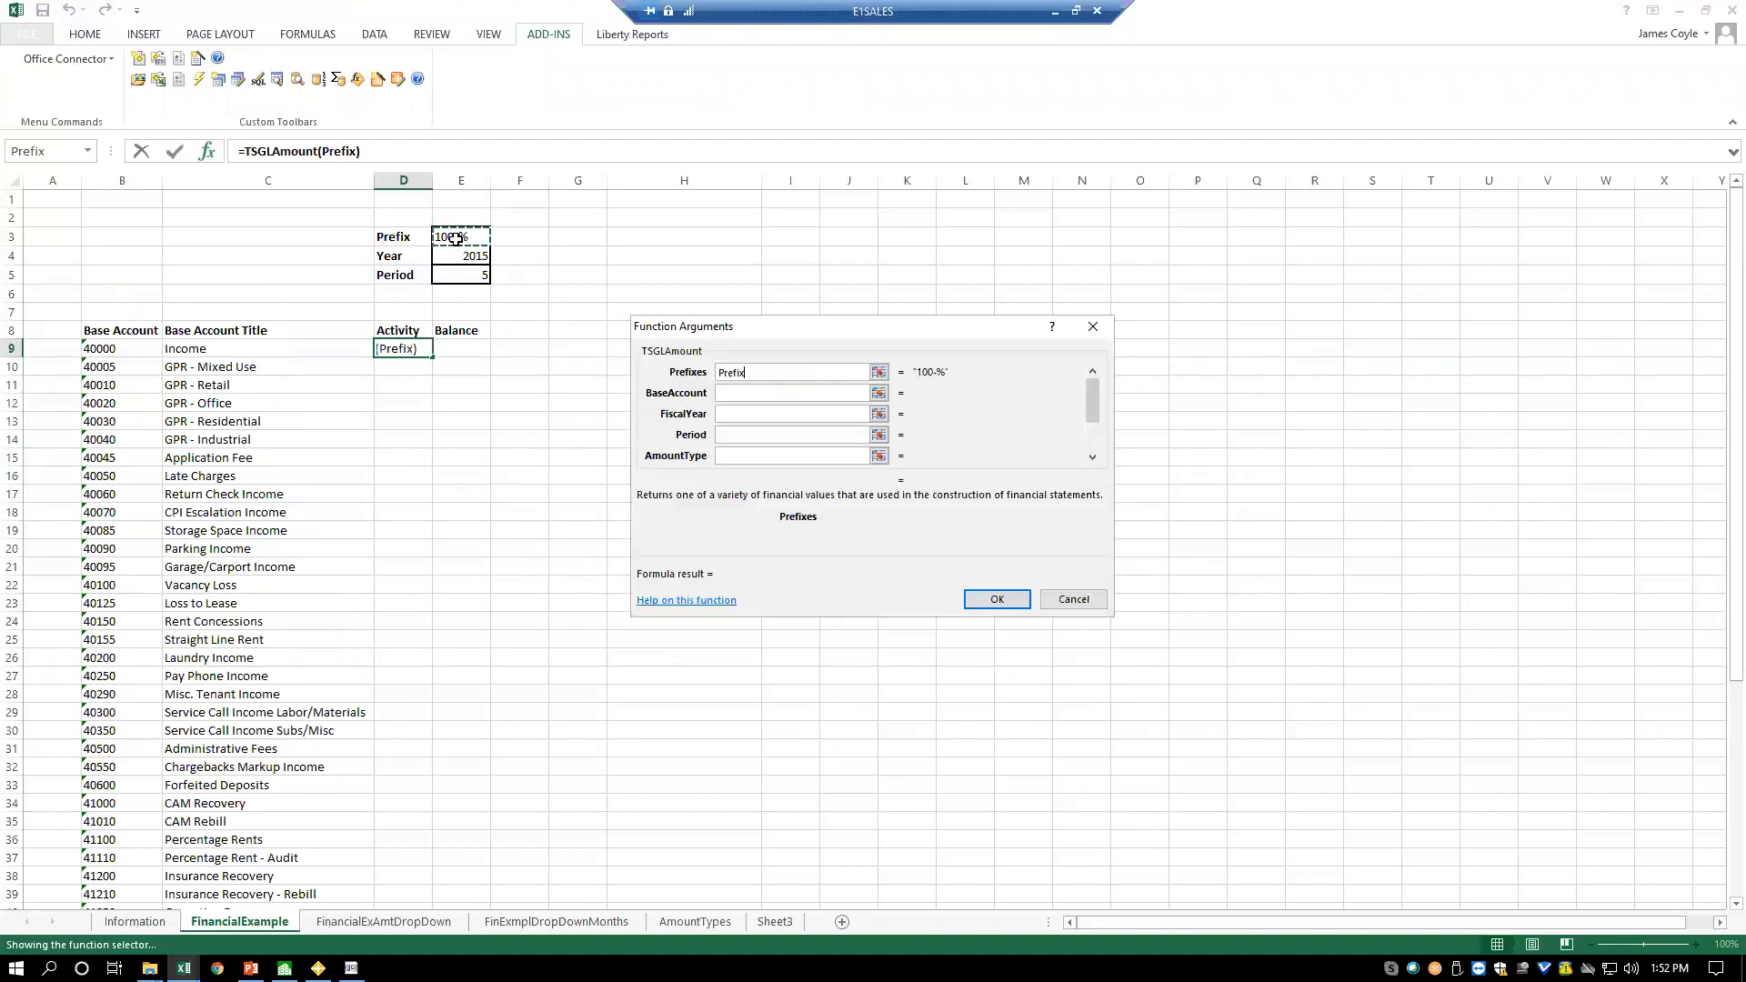
left_click(742, 393)
type("$b9")
left_click(739, 417)
left_click(878, 414)
left_click(458, 255)
key("Return")
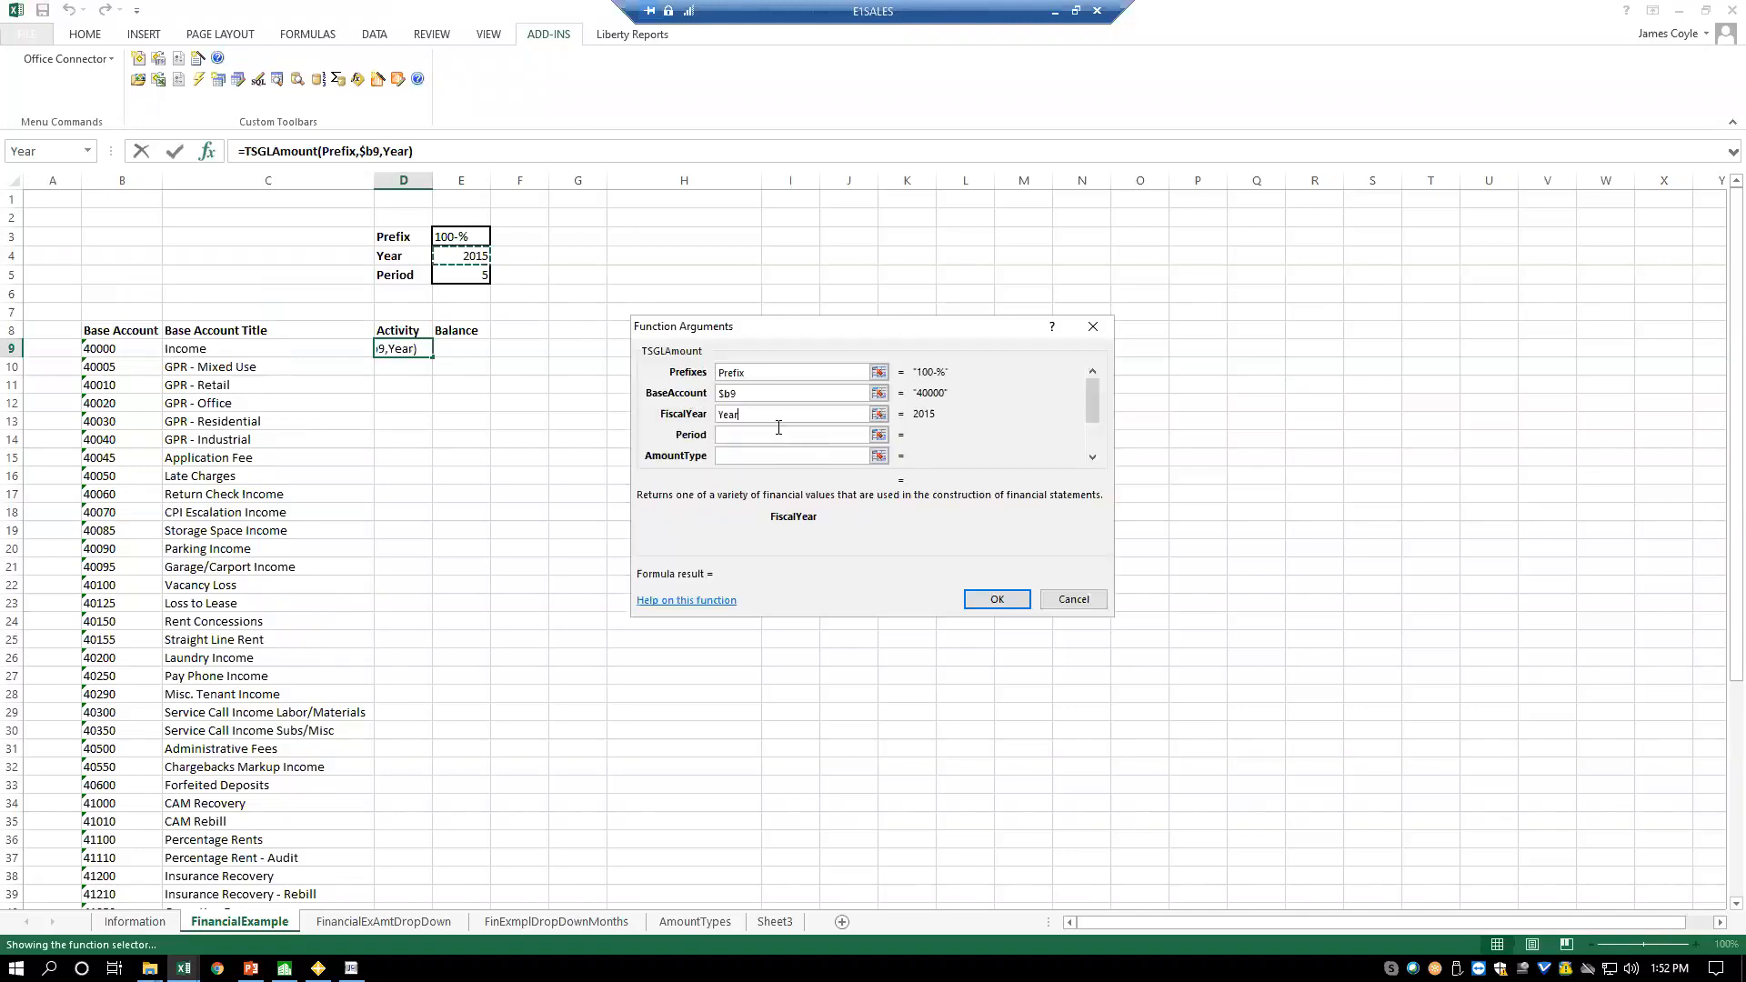
- Set the Period argument to the Period cell and AmountType to PeriodActivity, and complete the TSGLAmount formula
left_click(780, 434)
left_click(465, 273)
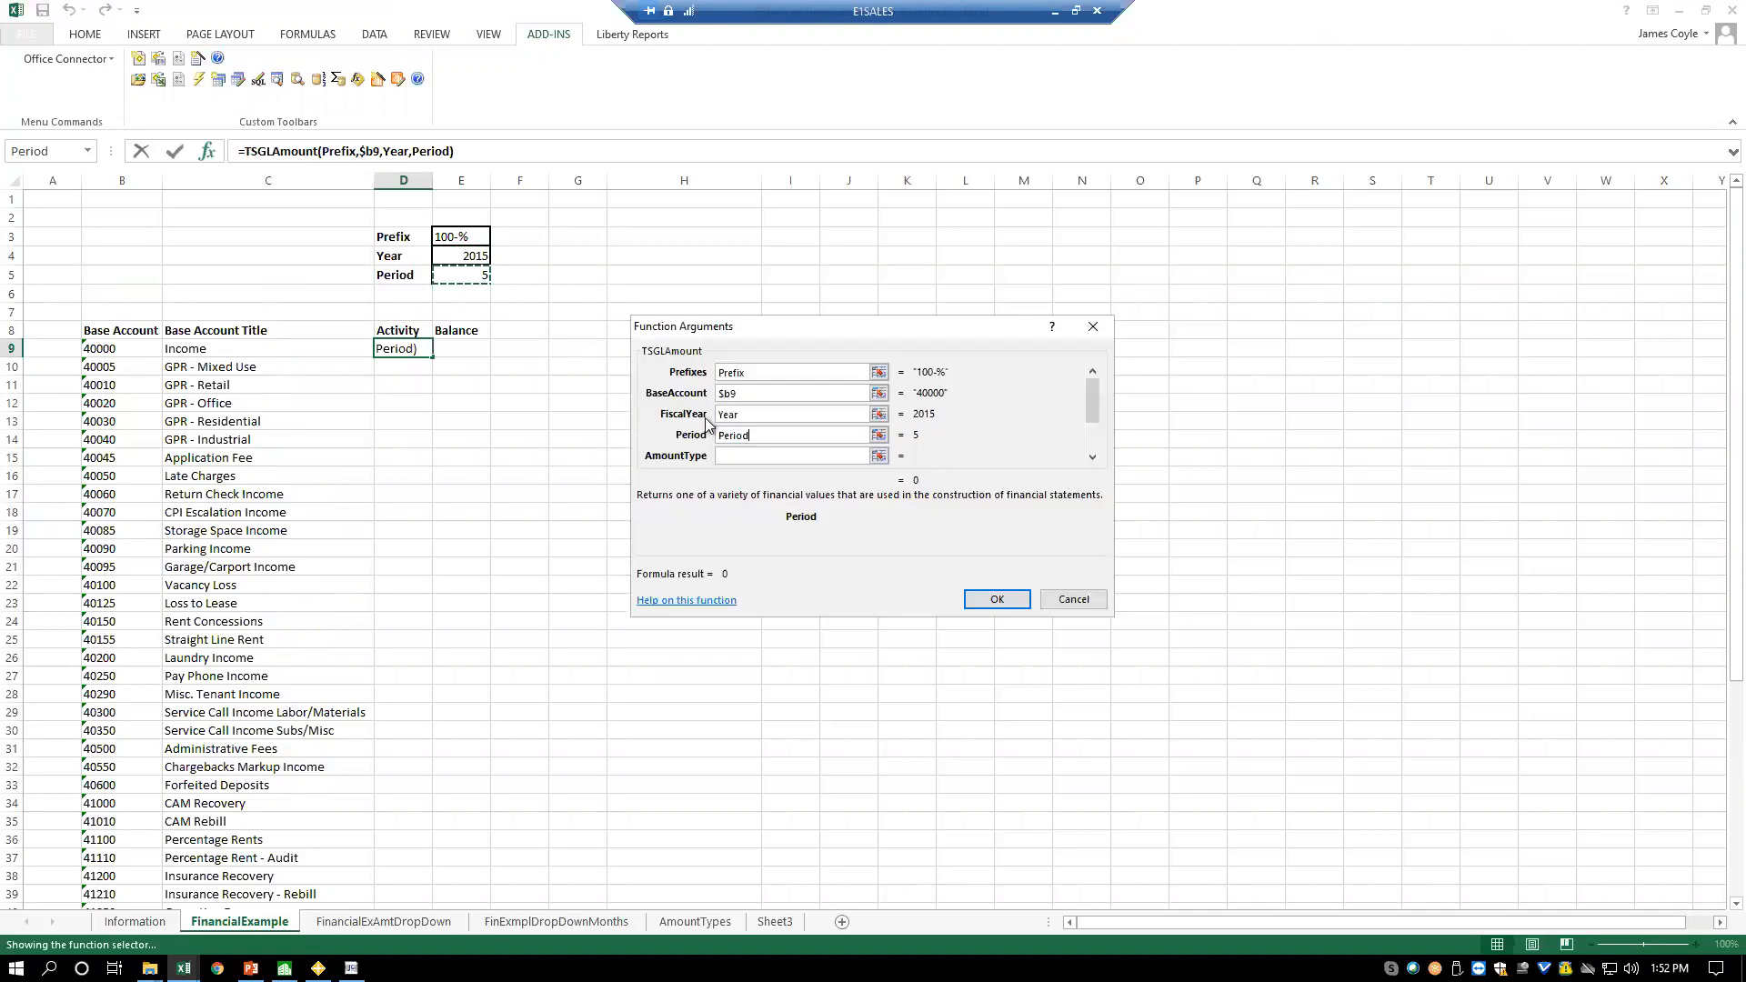
left_click(749, 455)
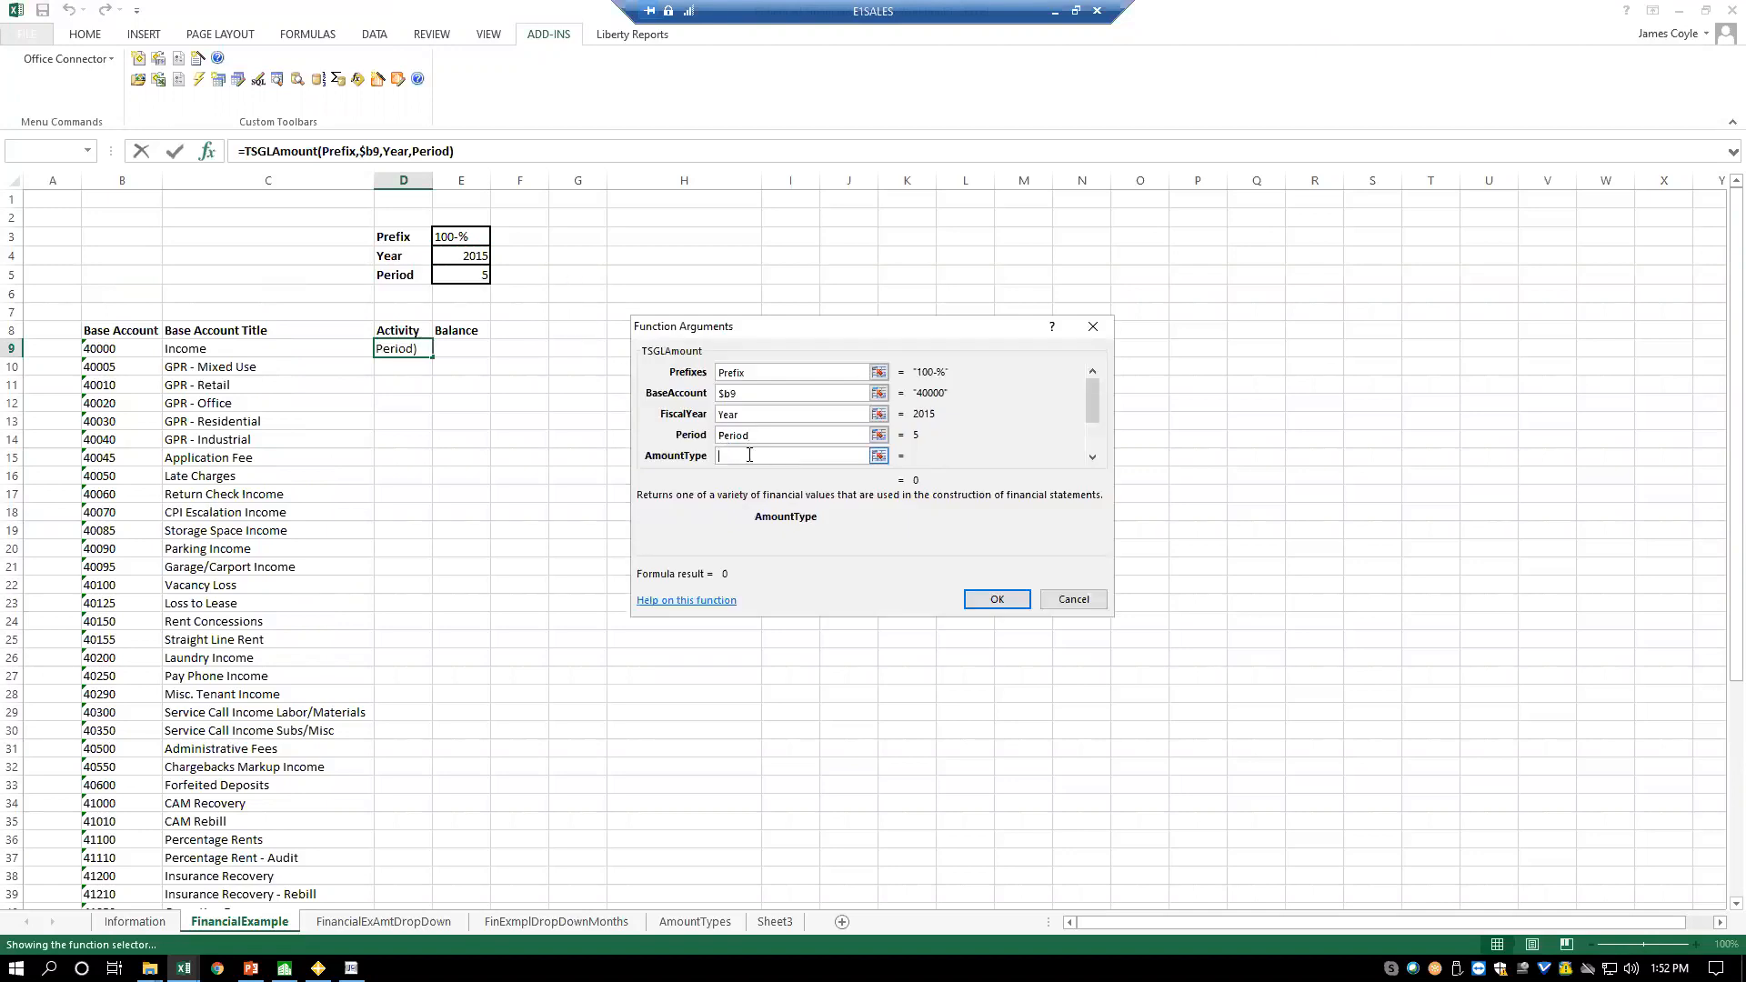
type("PeriodActivity")
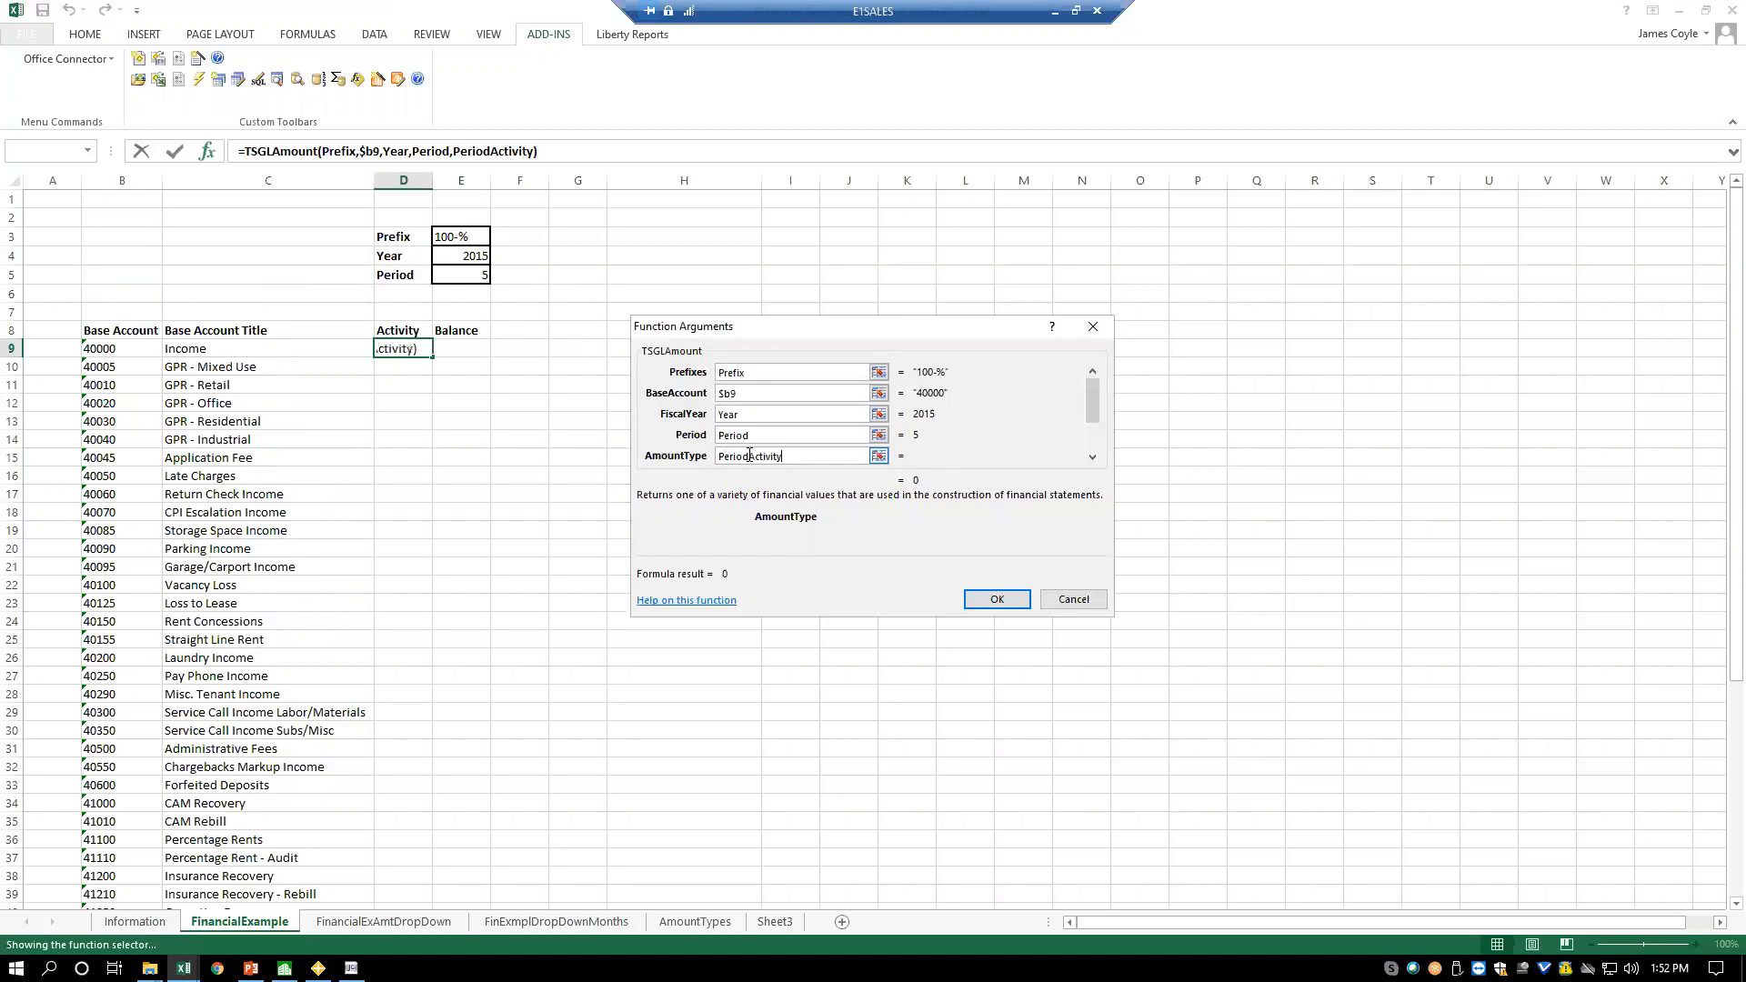
left_click(996, 599)
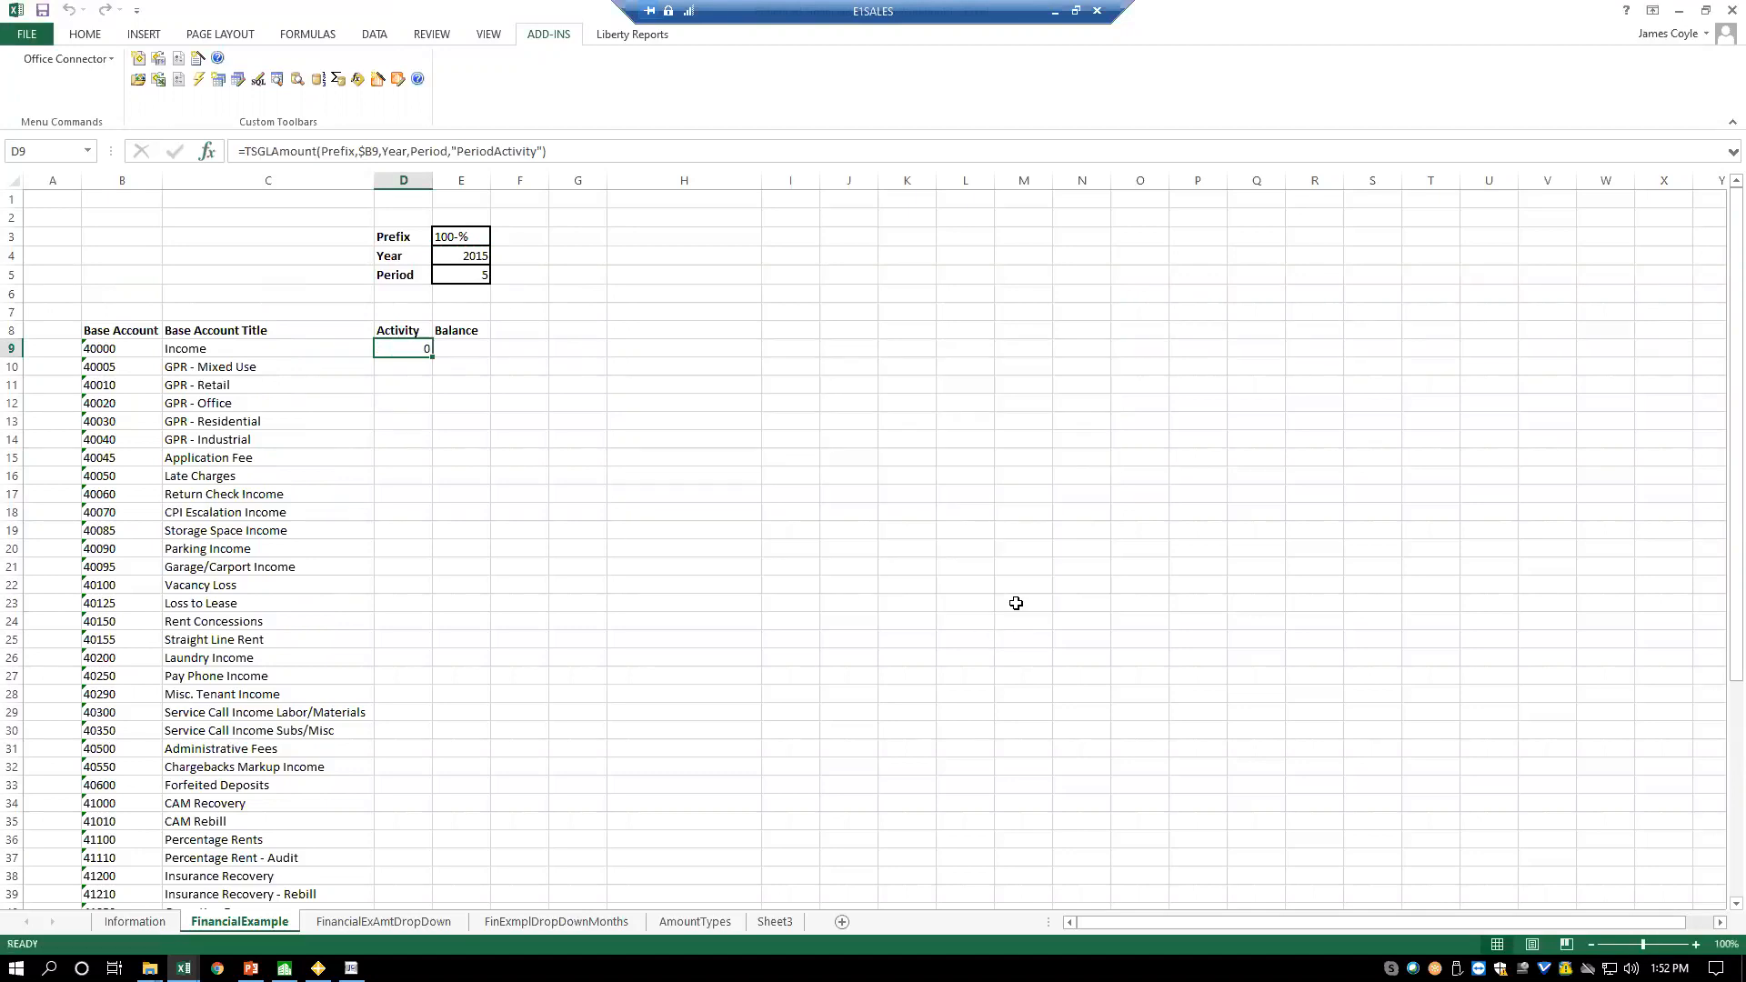
- Fill the Activity formula down for all base accounts and refresh the Office Connector data
double_click(431, 358)
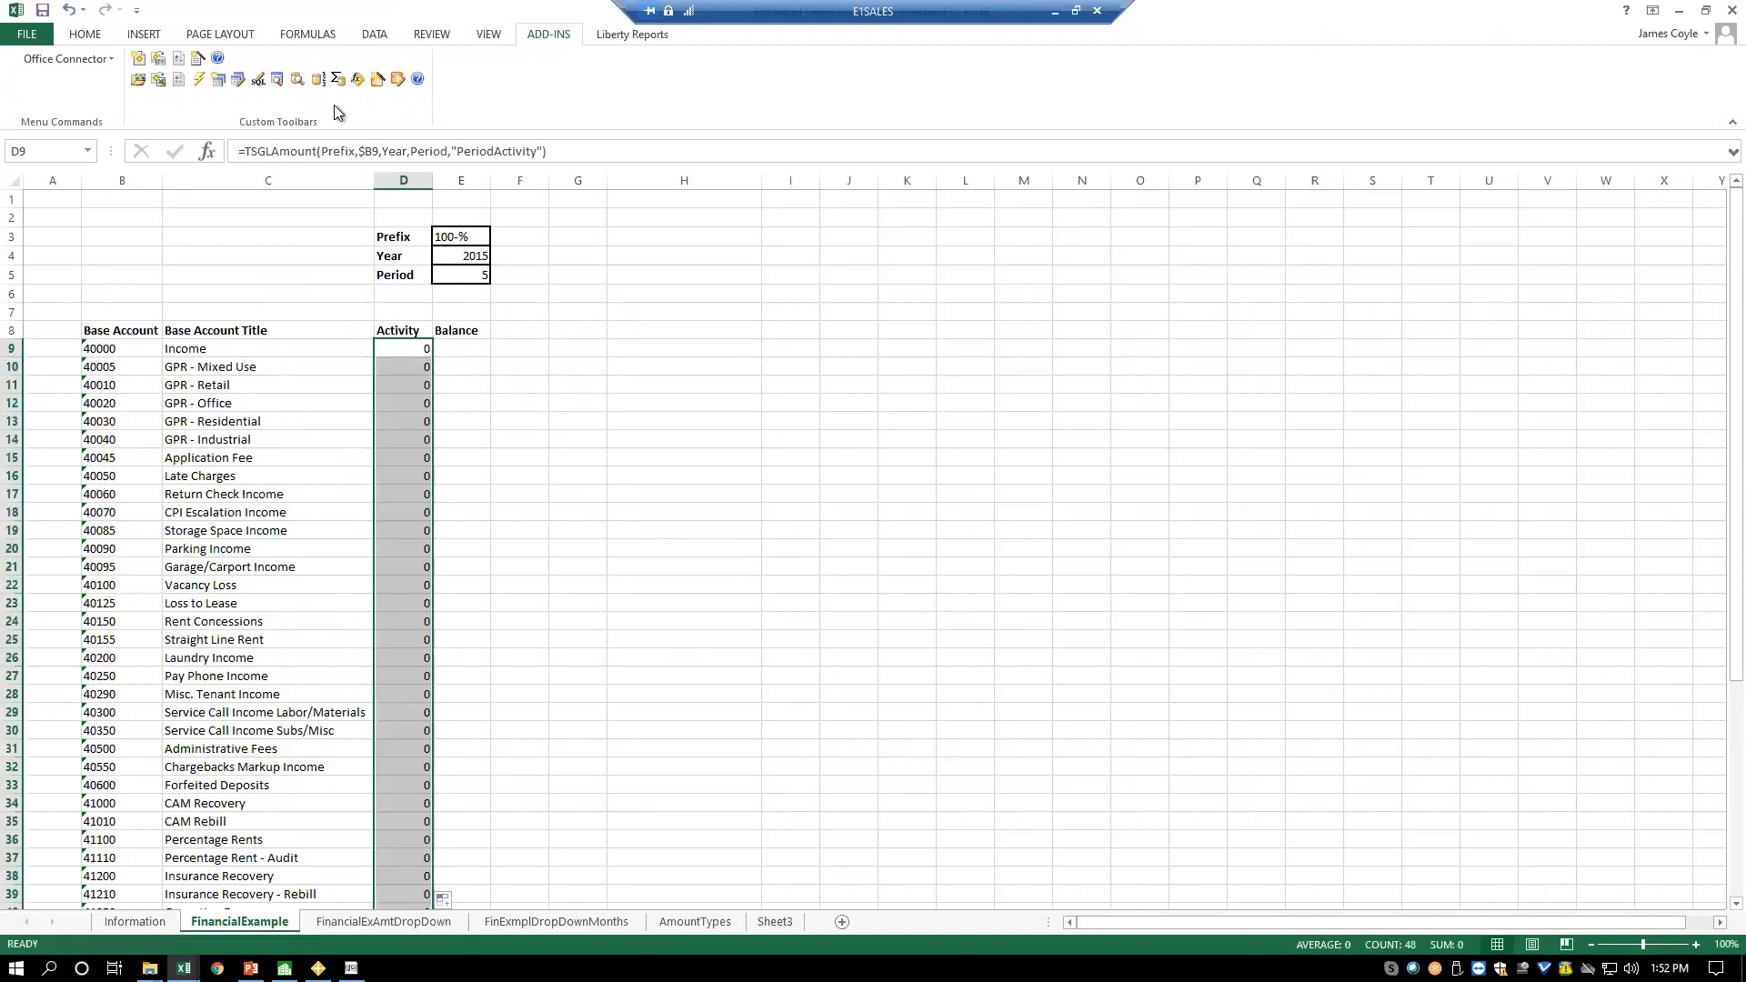
left_click(199, 79)
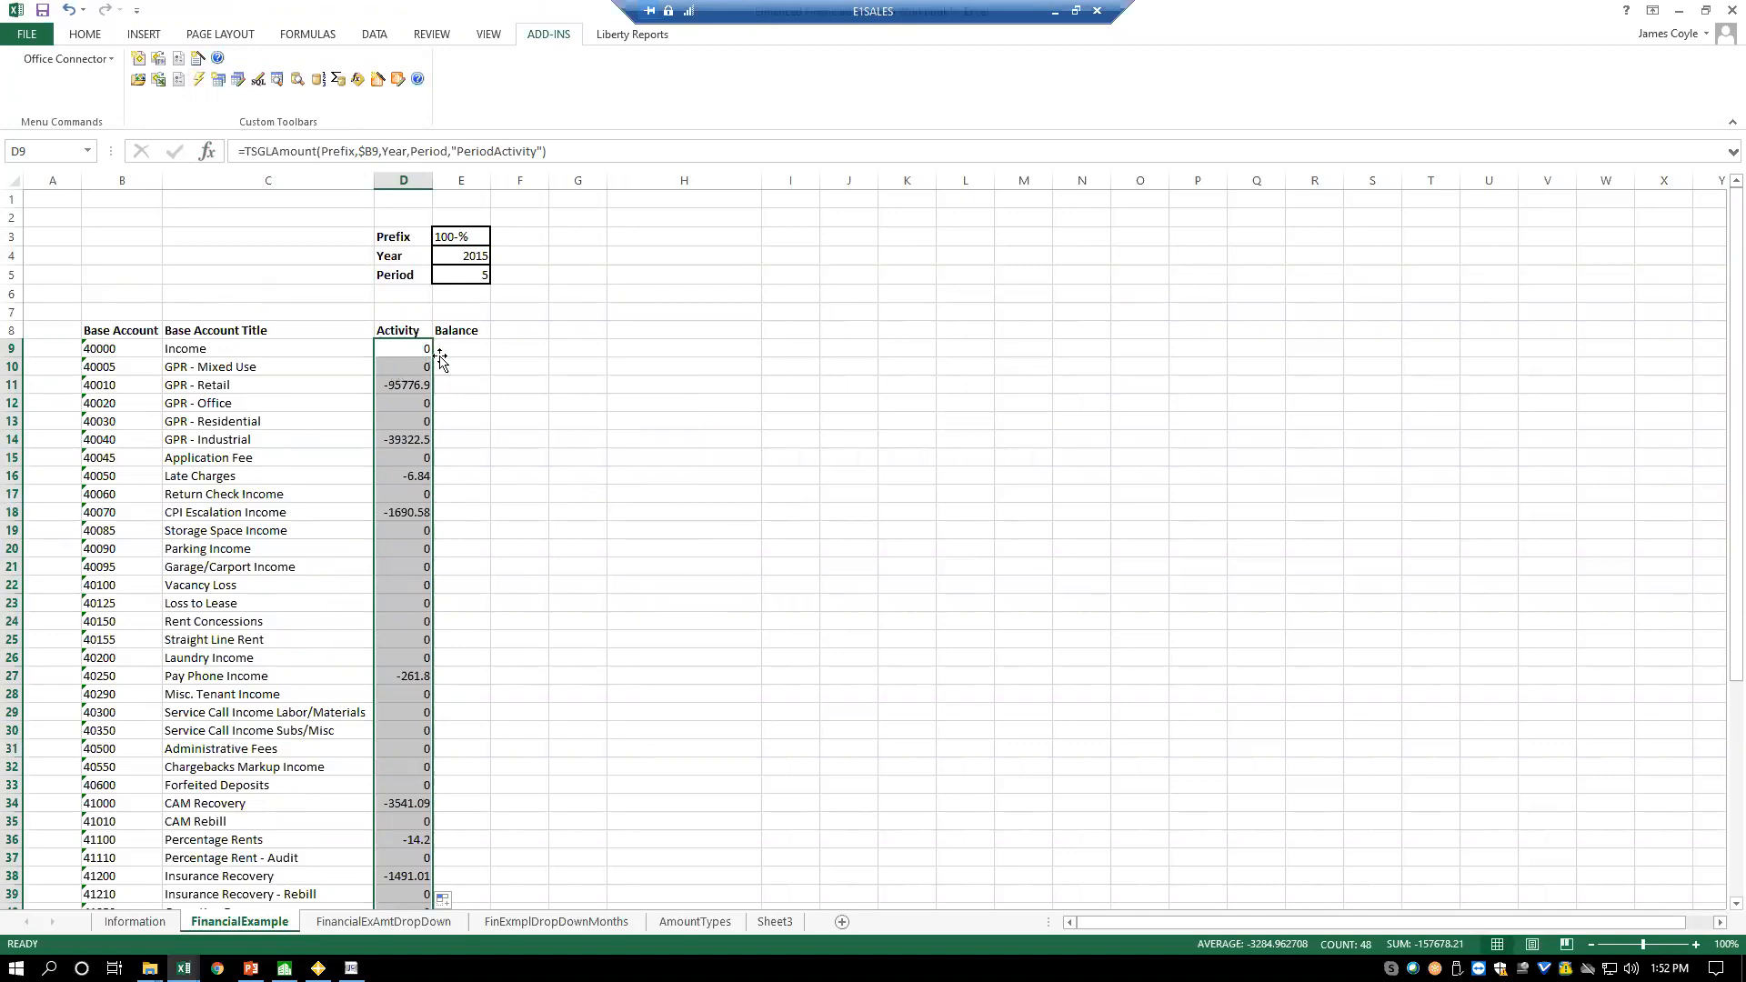
left_click(474, 275)
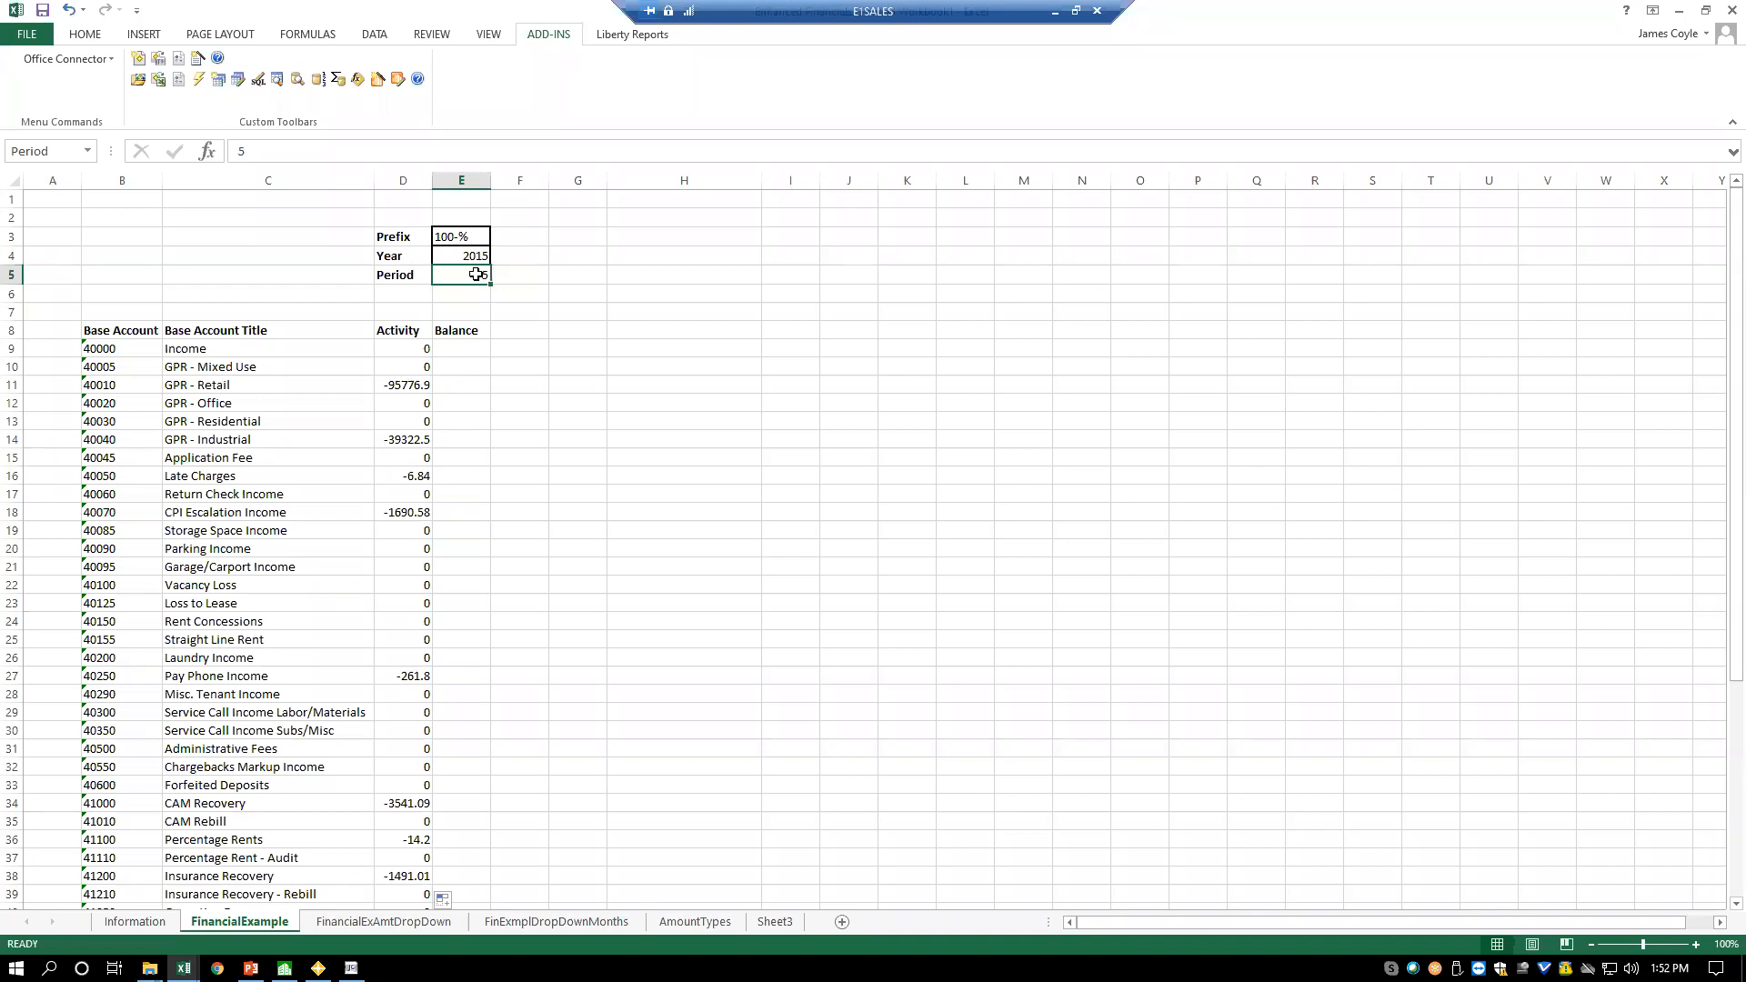
- Change the Period cell to 4, and return it to 5
type("4")
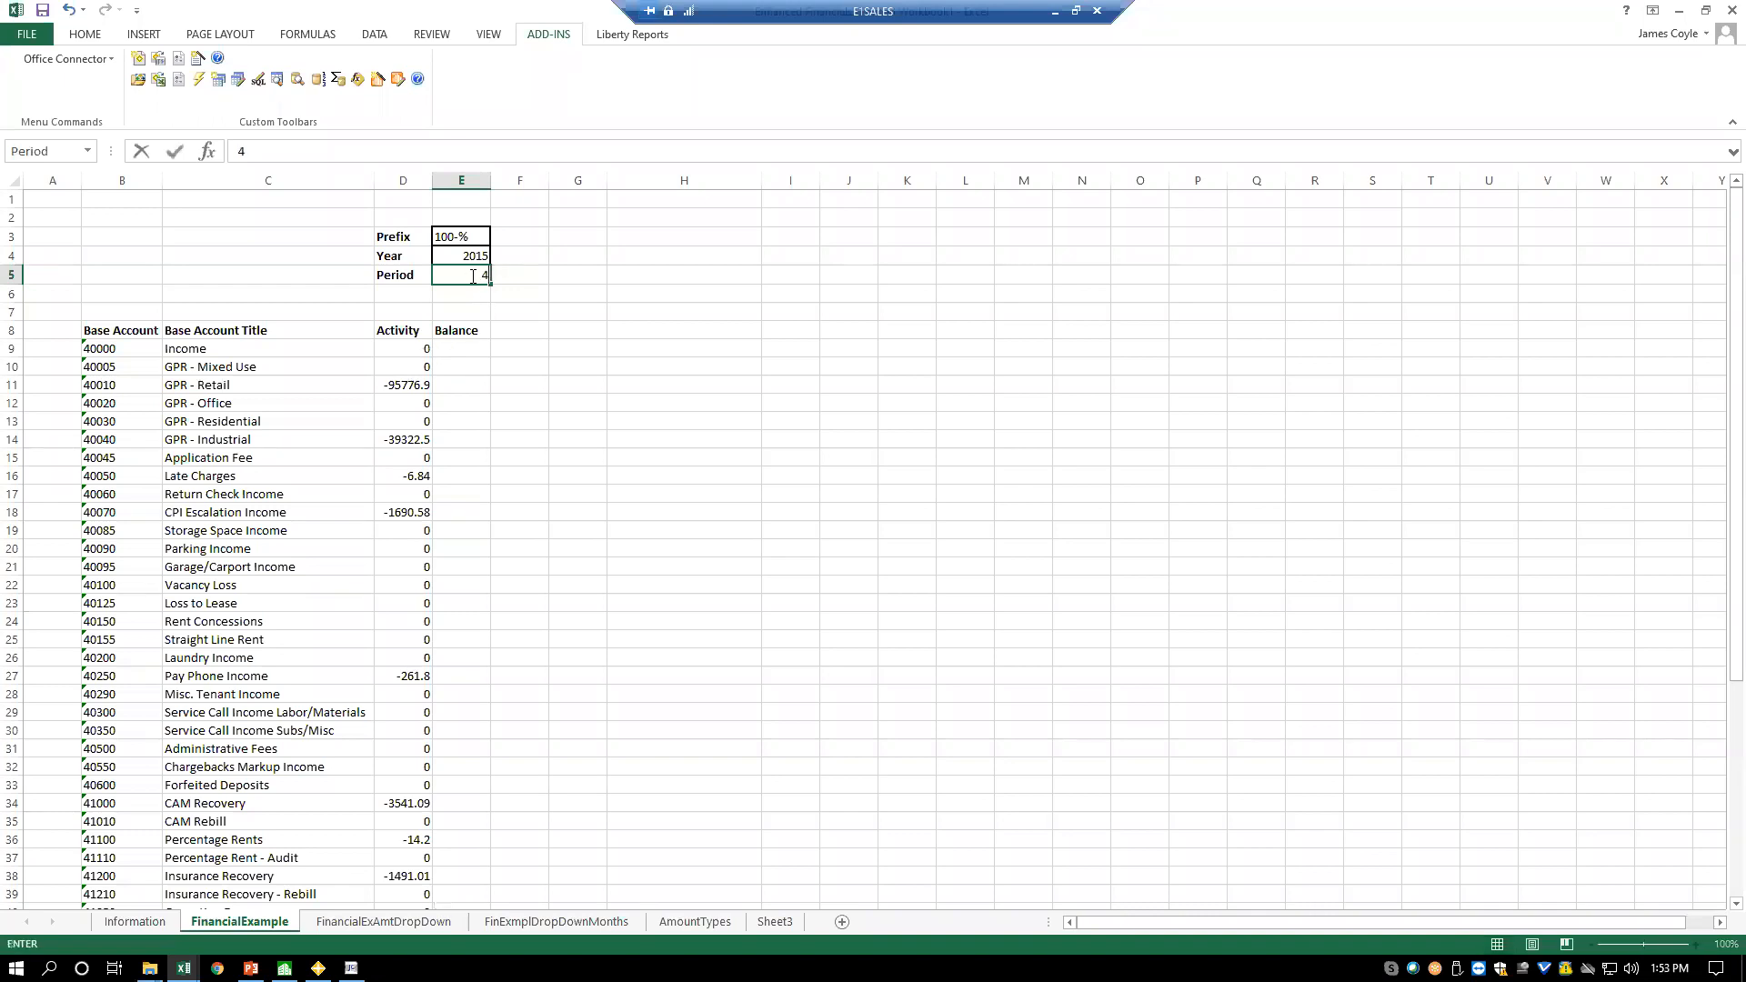
key("Return")
left_click(482, 278)
type("5")
key("Return")
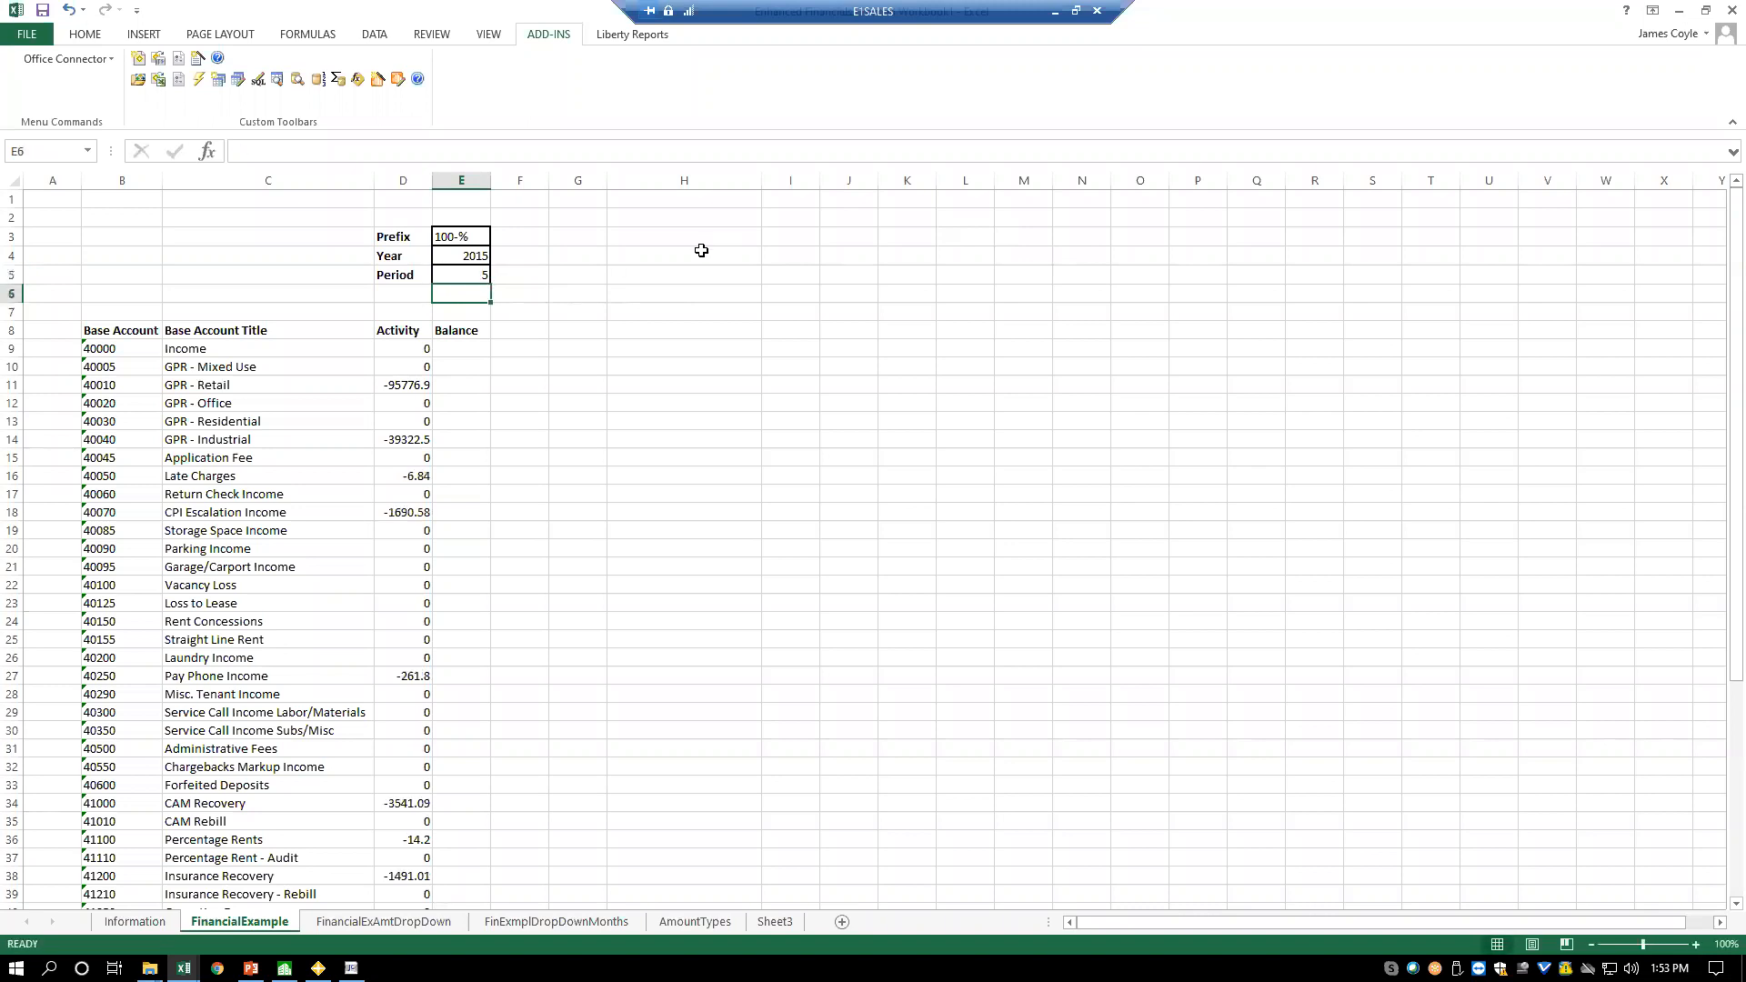
- Copy the Activity formula from D9 into E9 with the amount type Balance, and fill it down for all base accounts
left_click(412, 346)
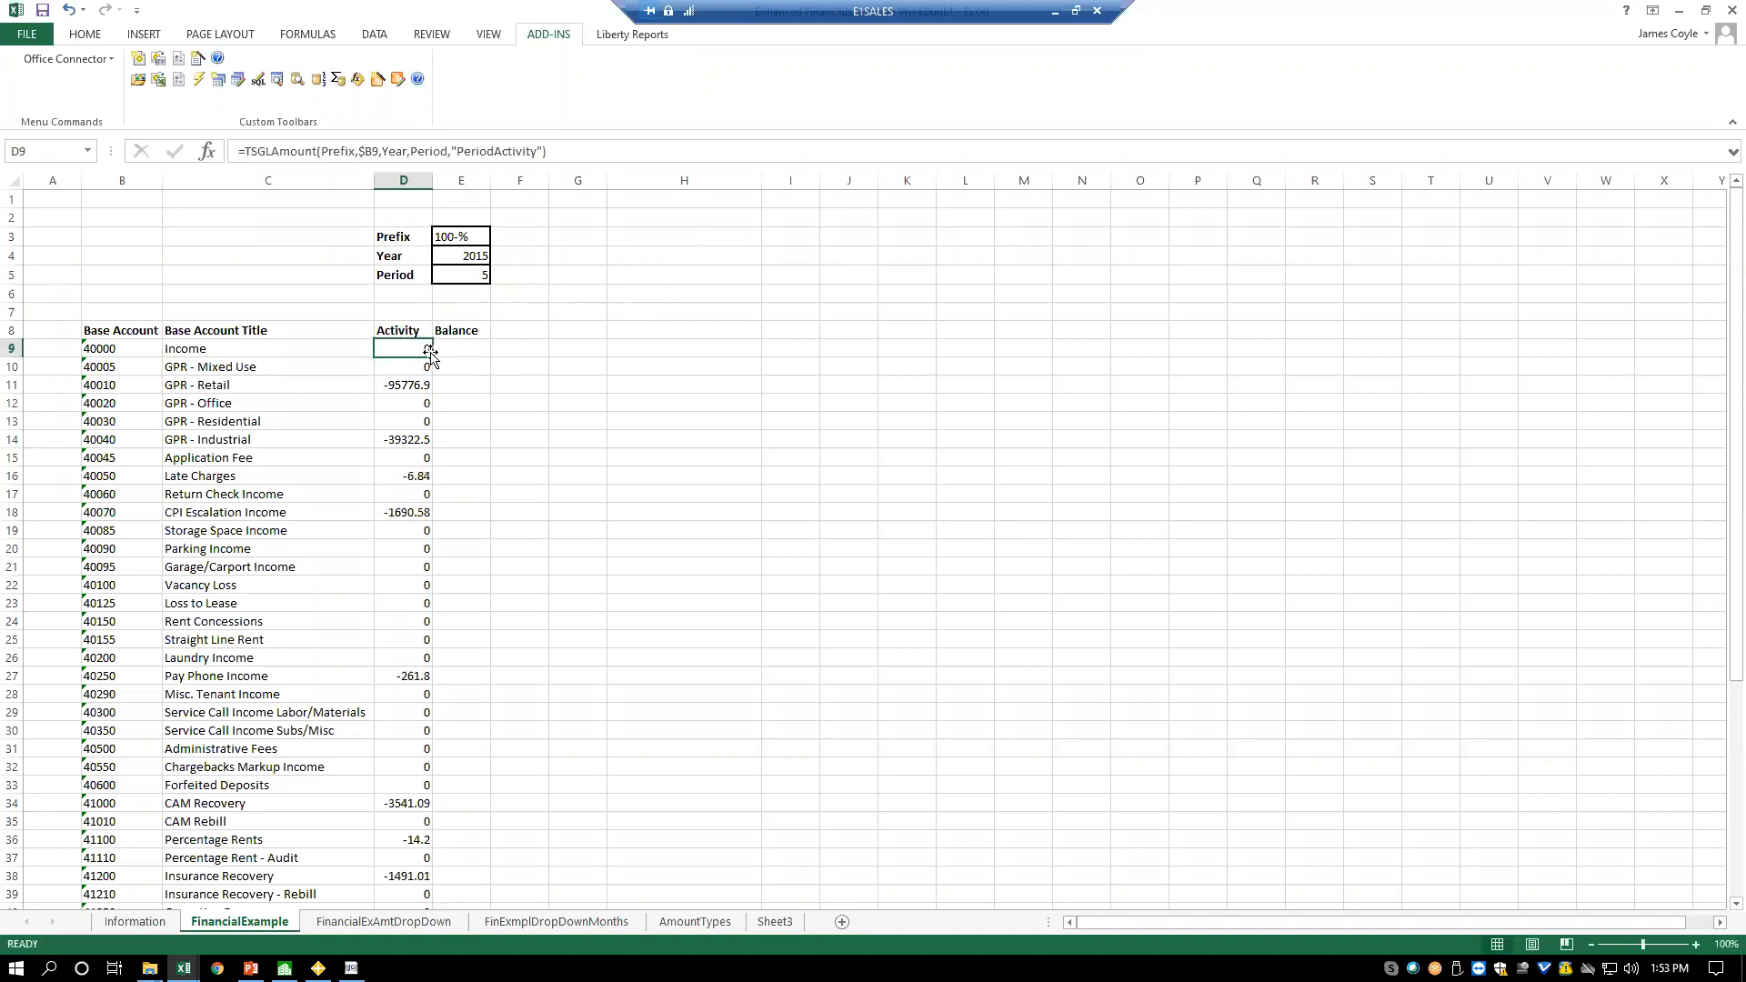
left_click_drag(433, 359, 488, 354)
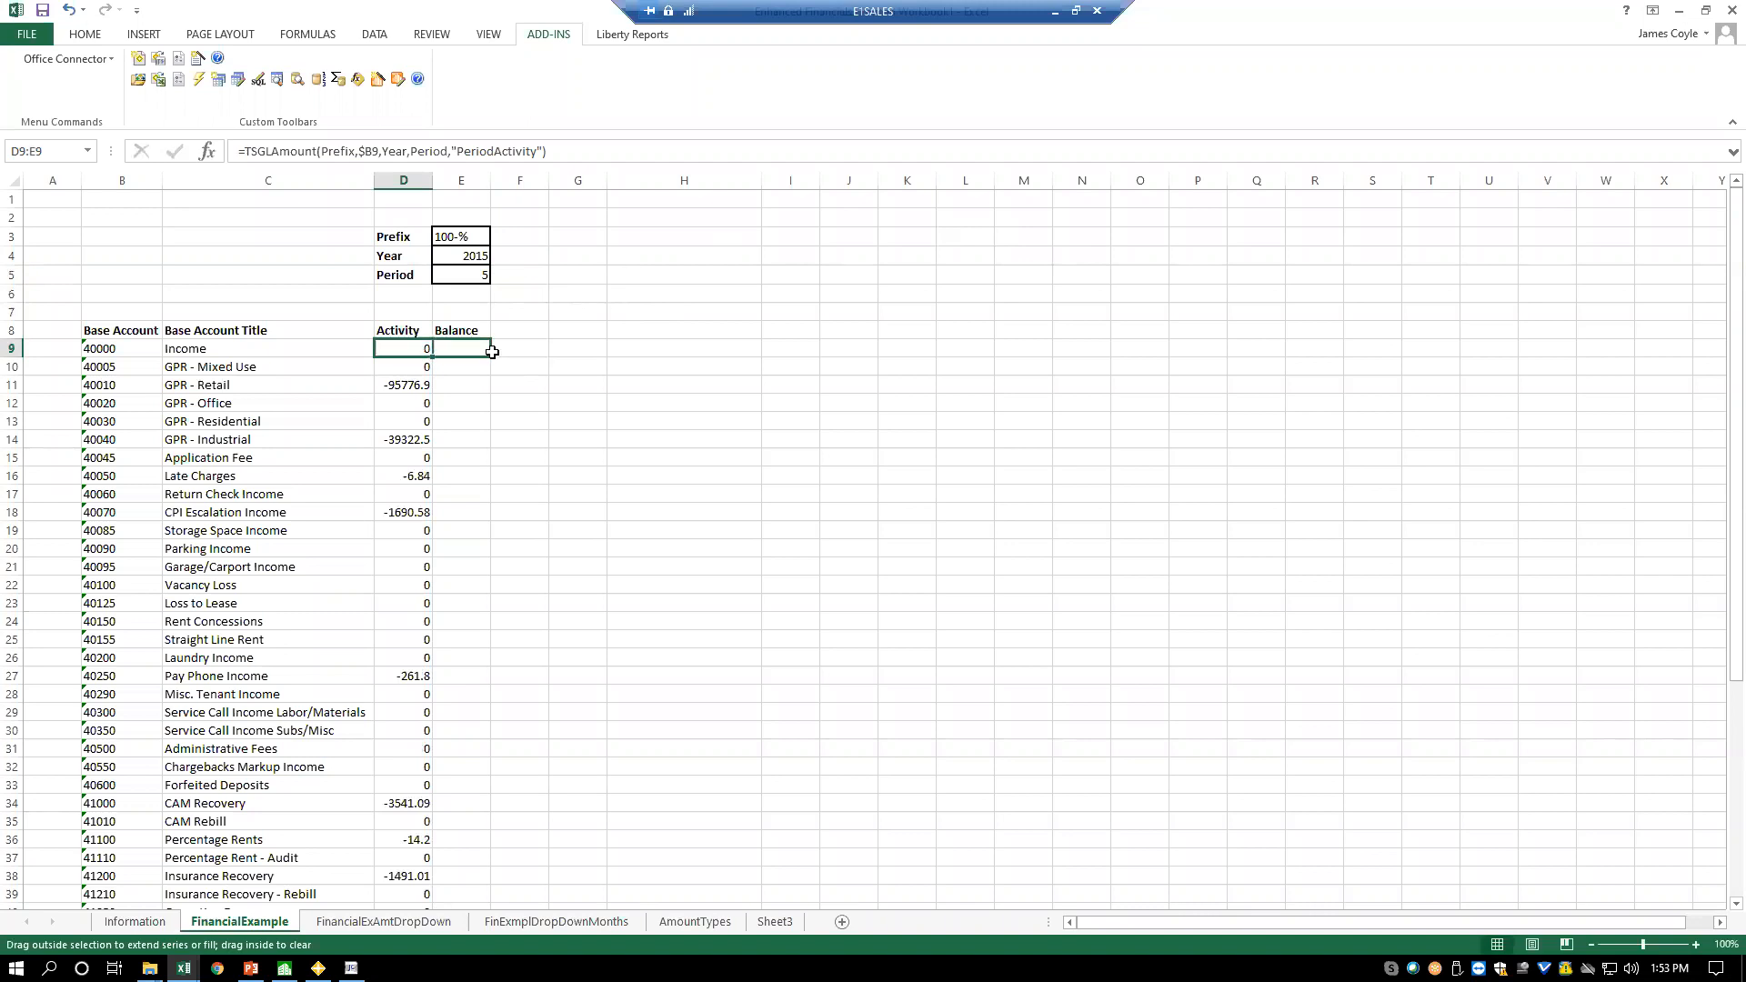
left_click(487, 353)
left_click(535, 151)
key("BackSpace")
key("BackSpace")
key("BackSpace")
key("BackSpace")
key("BackSpace")
key("BackSpace")
key("BackSpace")
key("BackSpace")
key("BackSpace")
key("BackSpace")
key("BackSpace")
key("BackSpace")
key("BackSpace")
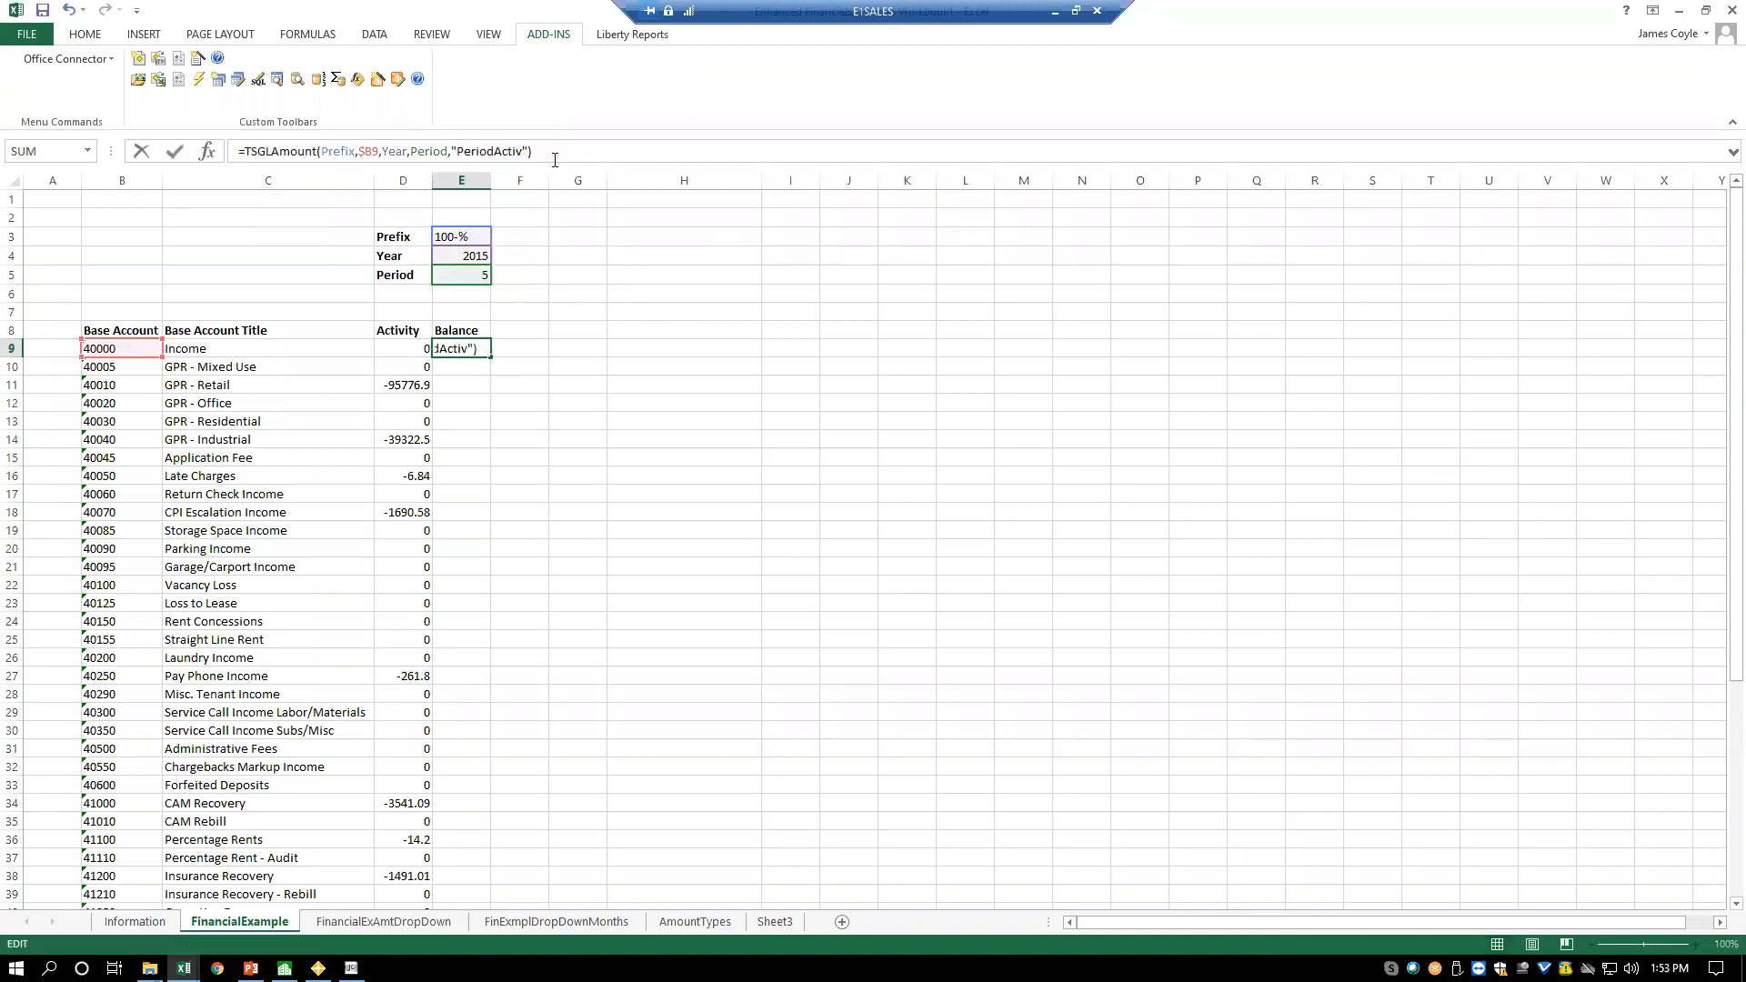
key("BackSpace")
type("Balance")
key("Return")
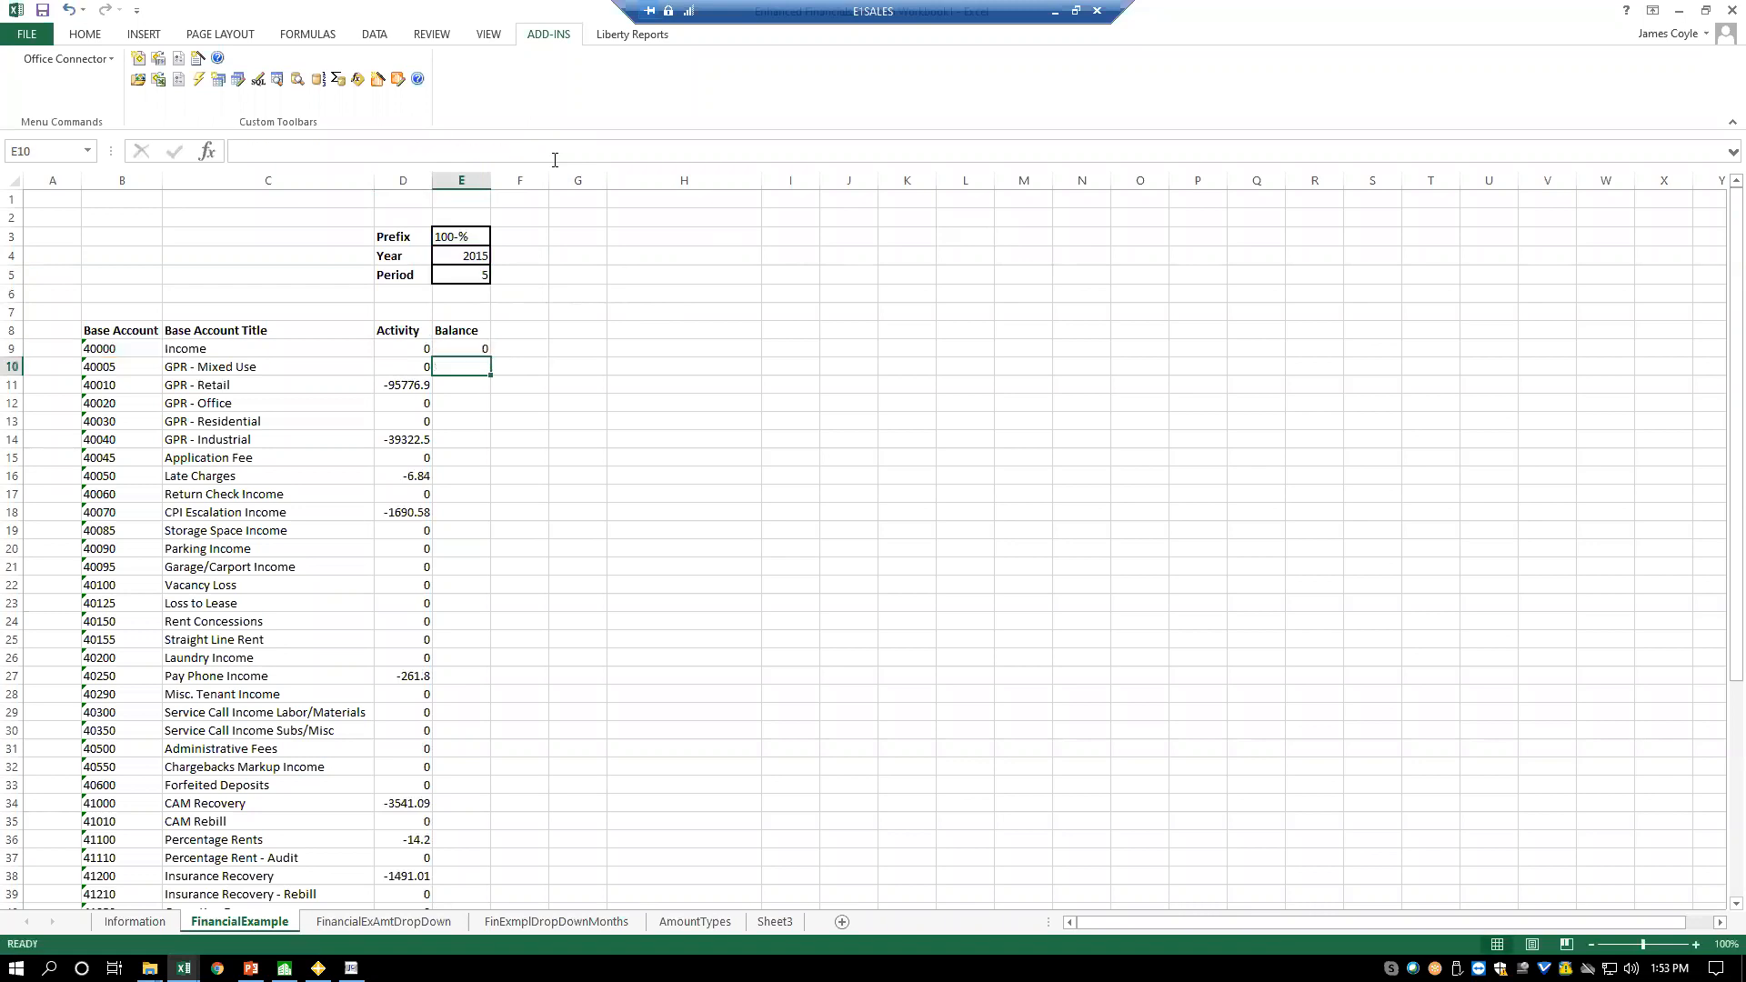
left_click(476, 352)
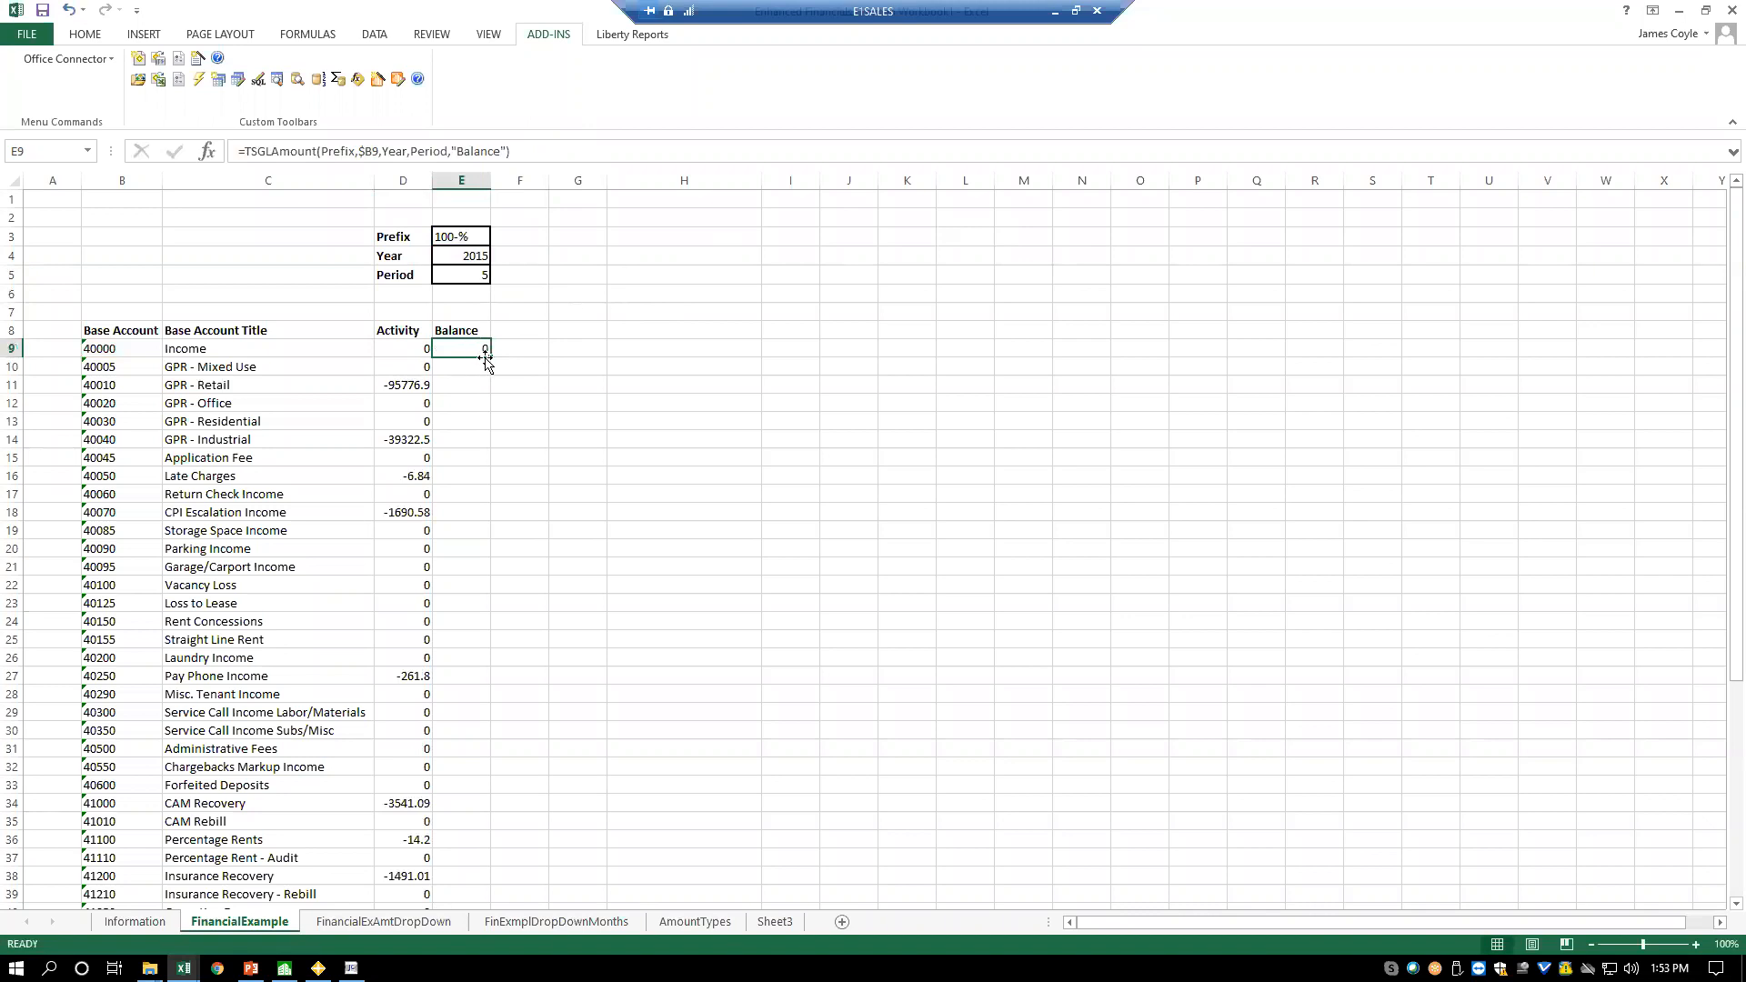
double_click(492, 357)
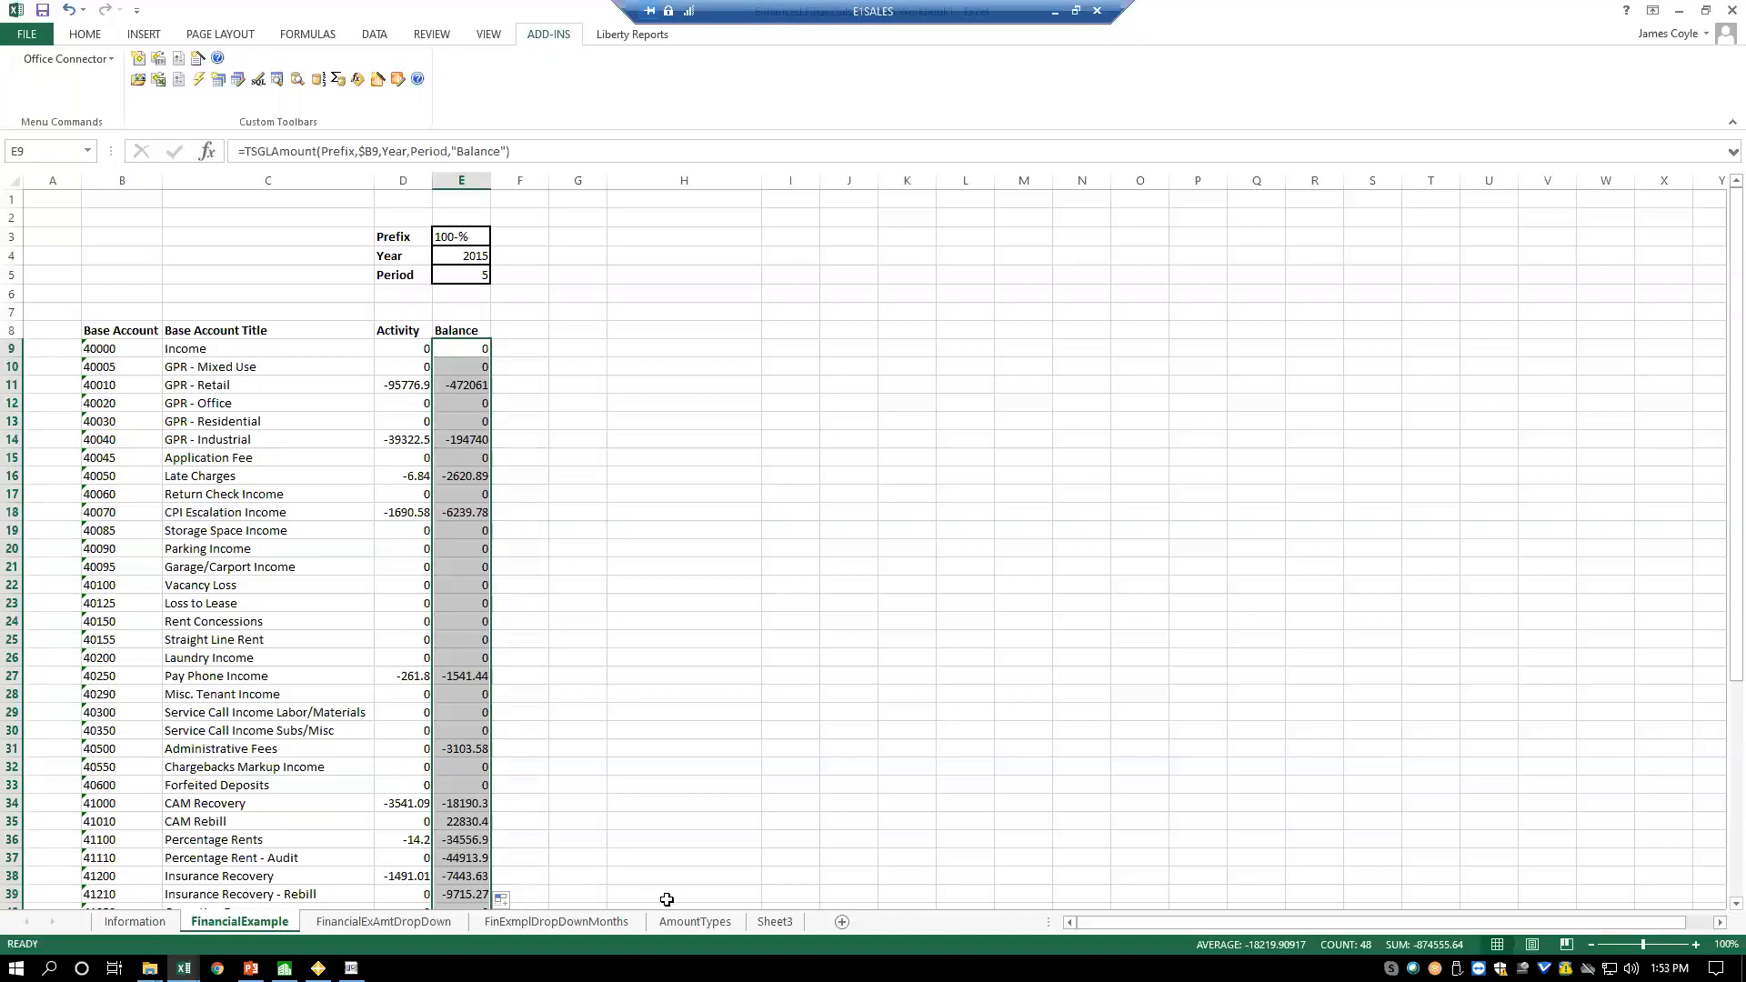
- Review the AmountTypes sheet and set the Activity column's amount type on the FinancialExAmtDropDown sheet to PeriodActivity
left_click(696, 922)
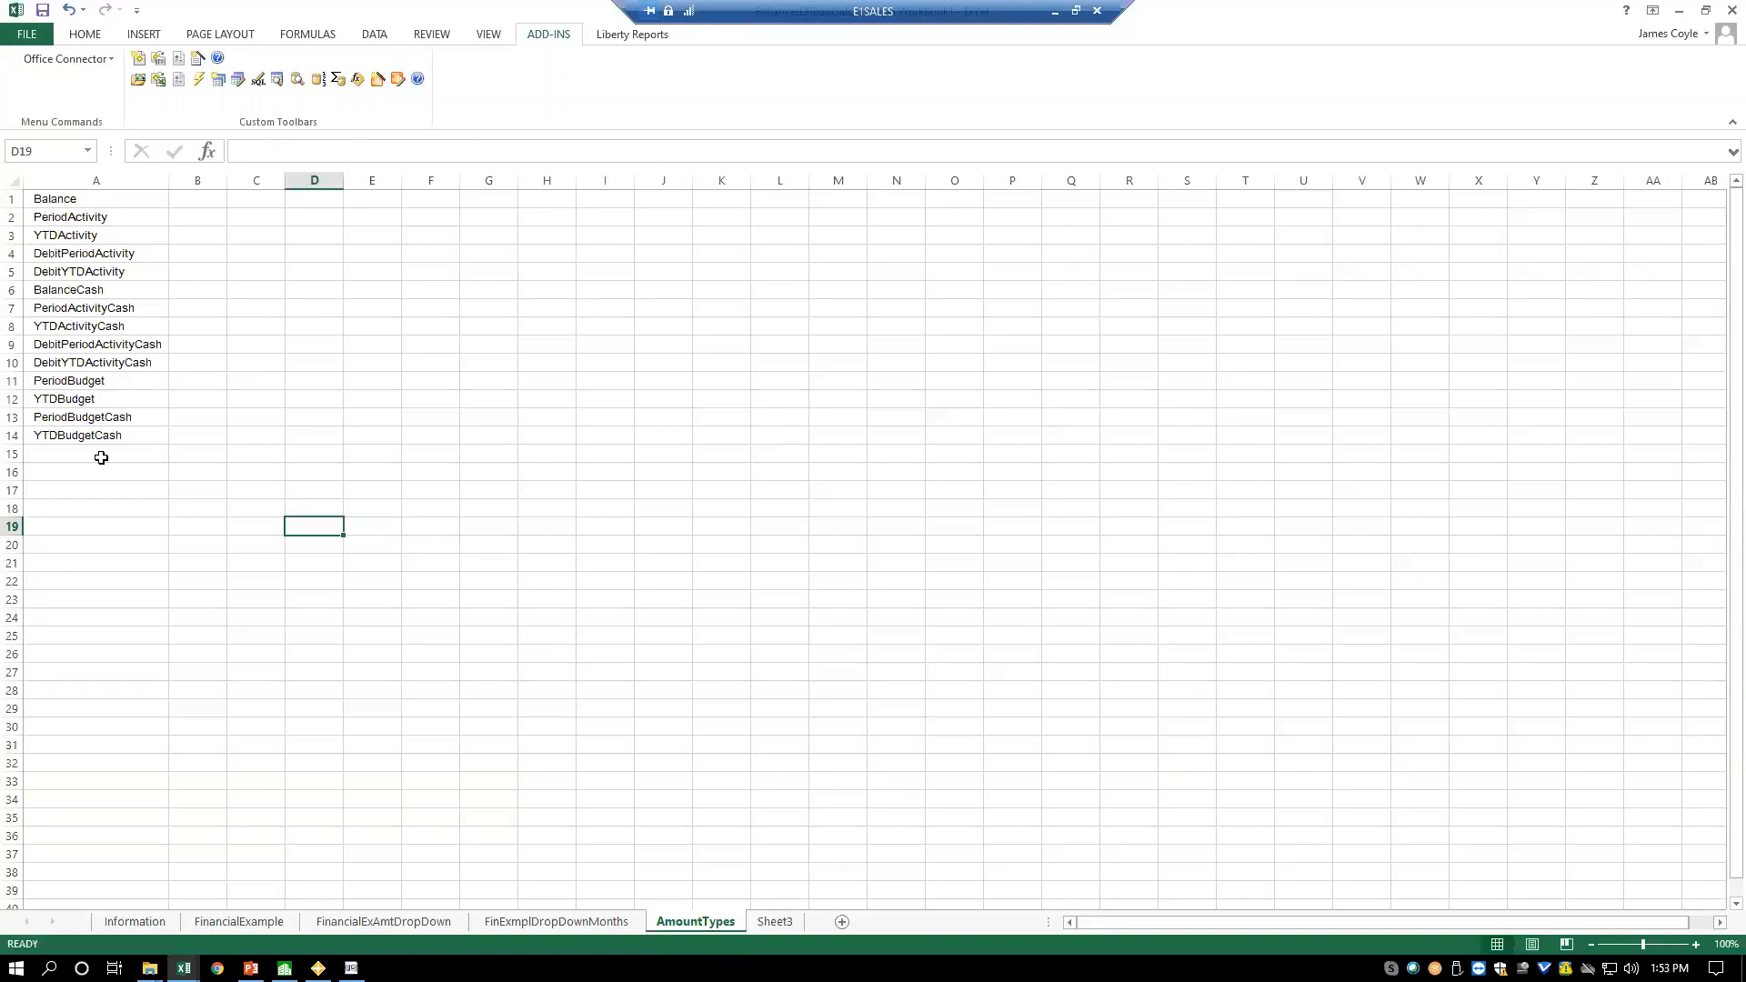
left_click(422, 925)
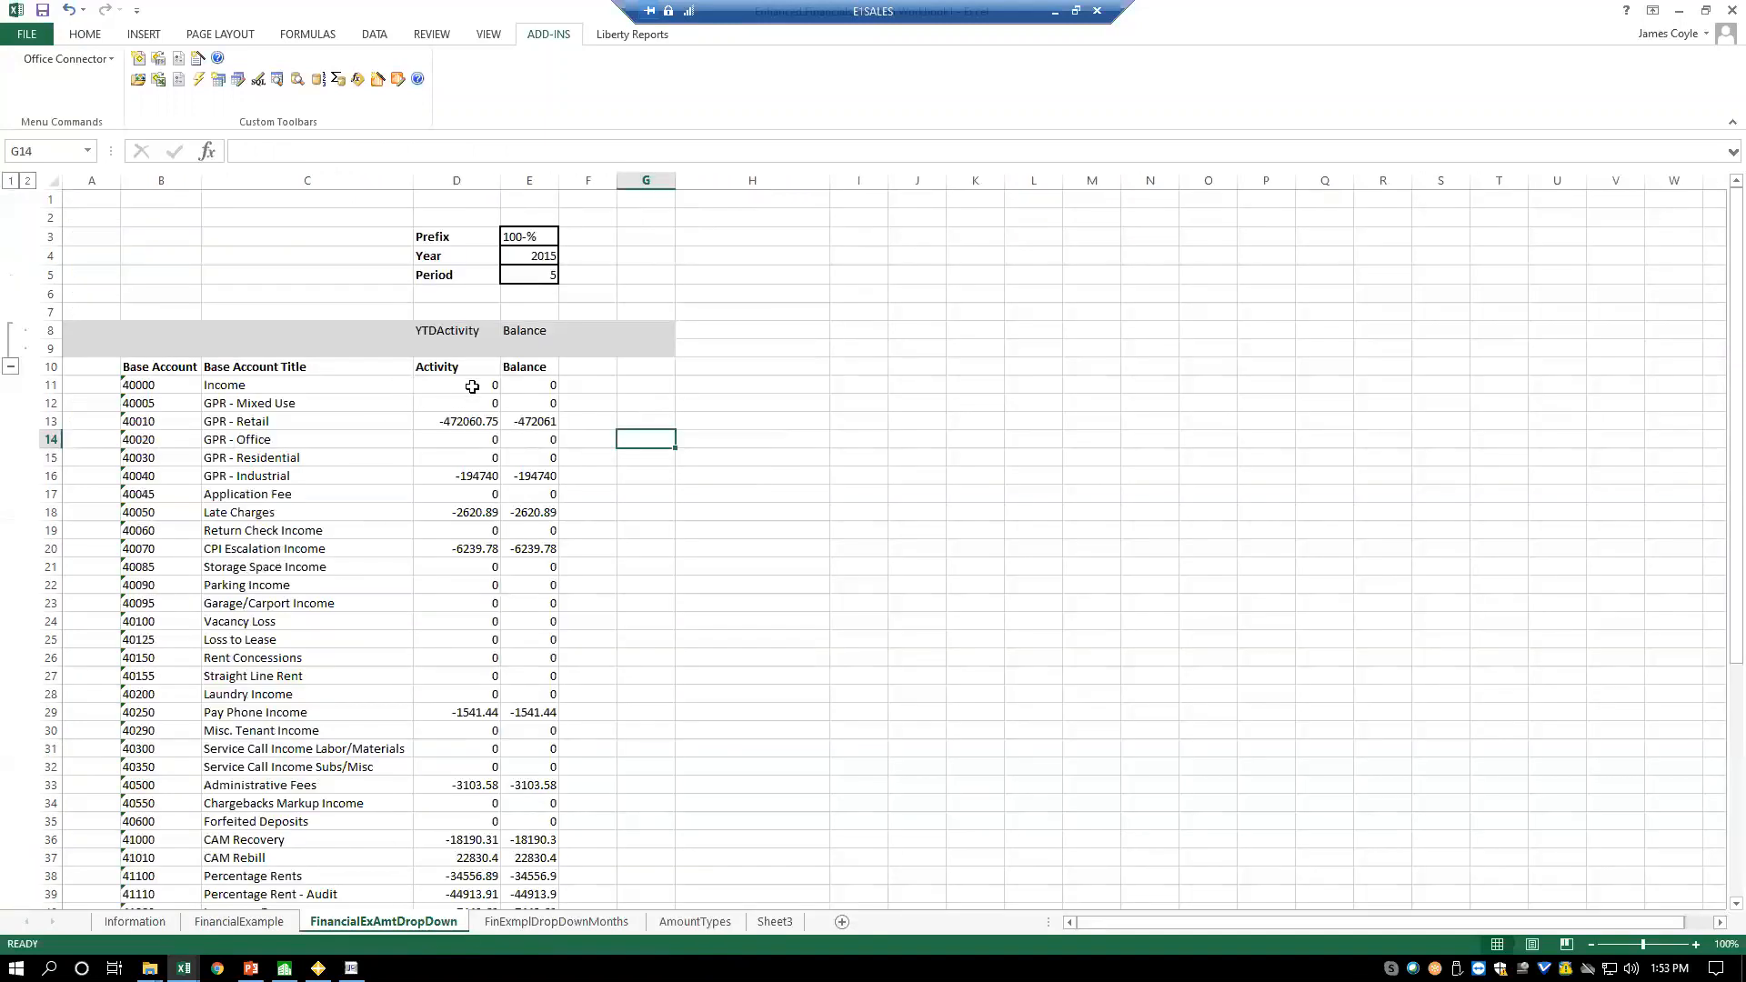
left_click(455, 332)
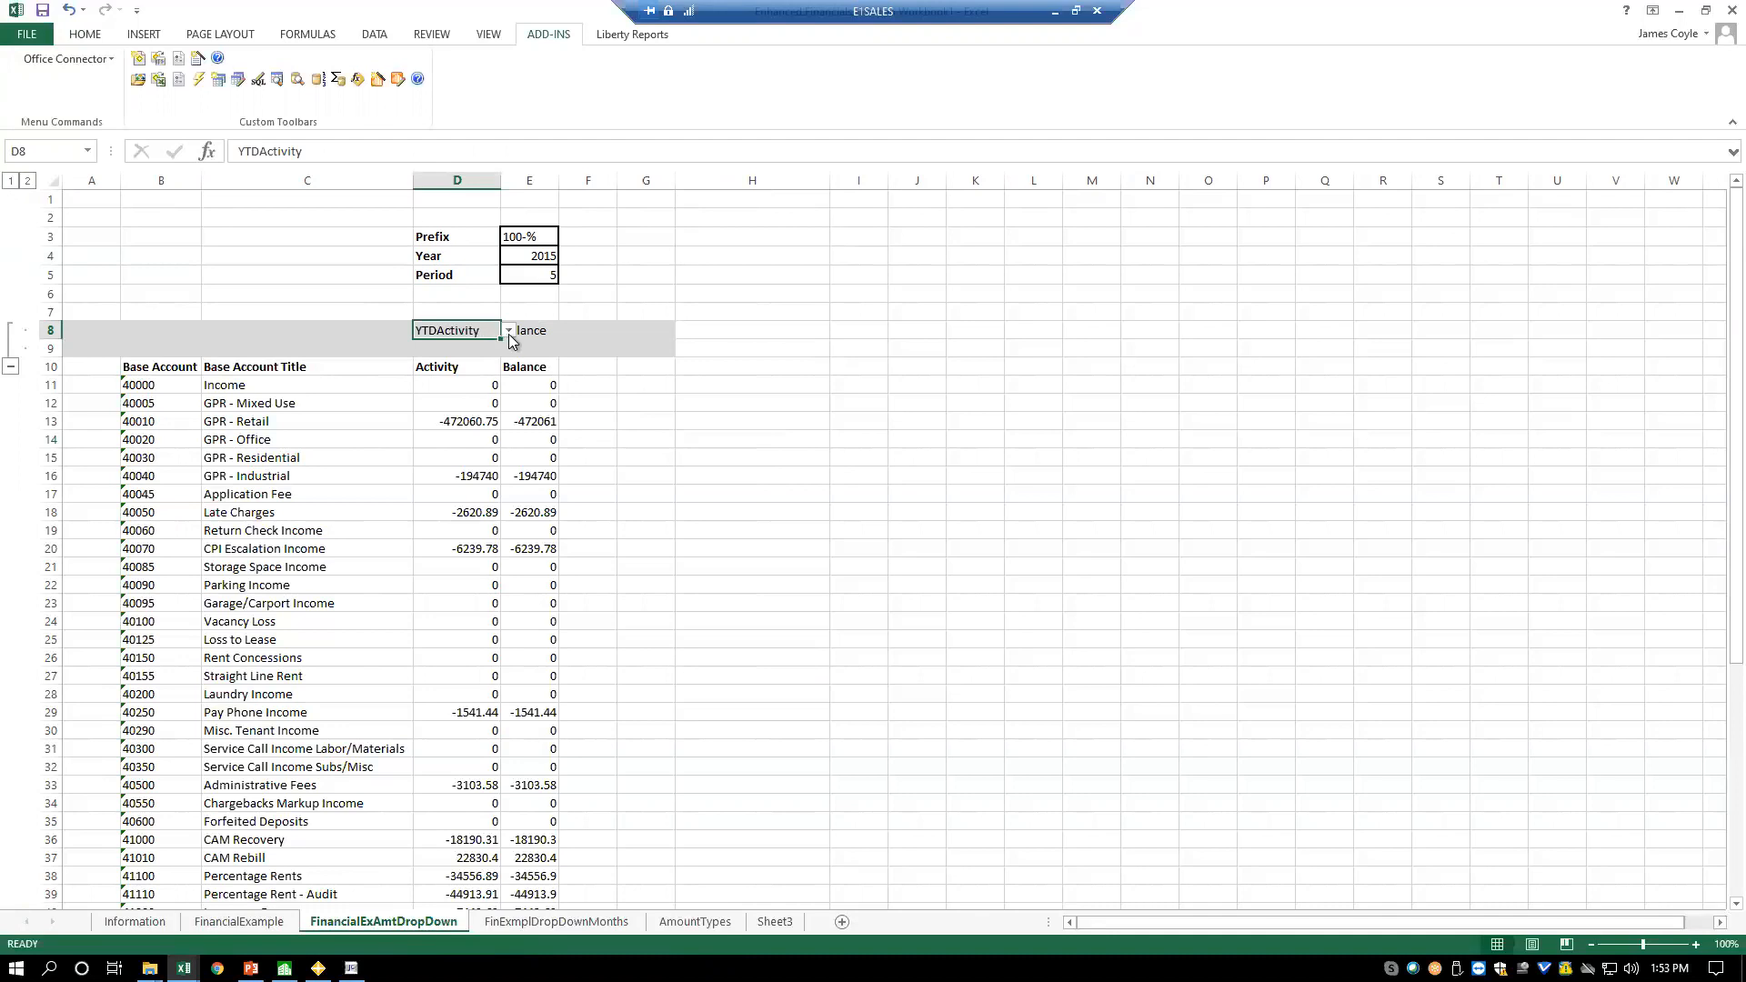
left_click(509, 332)
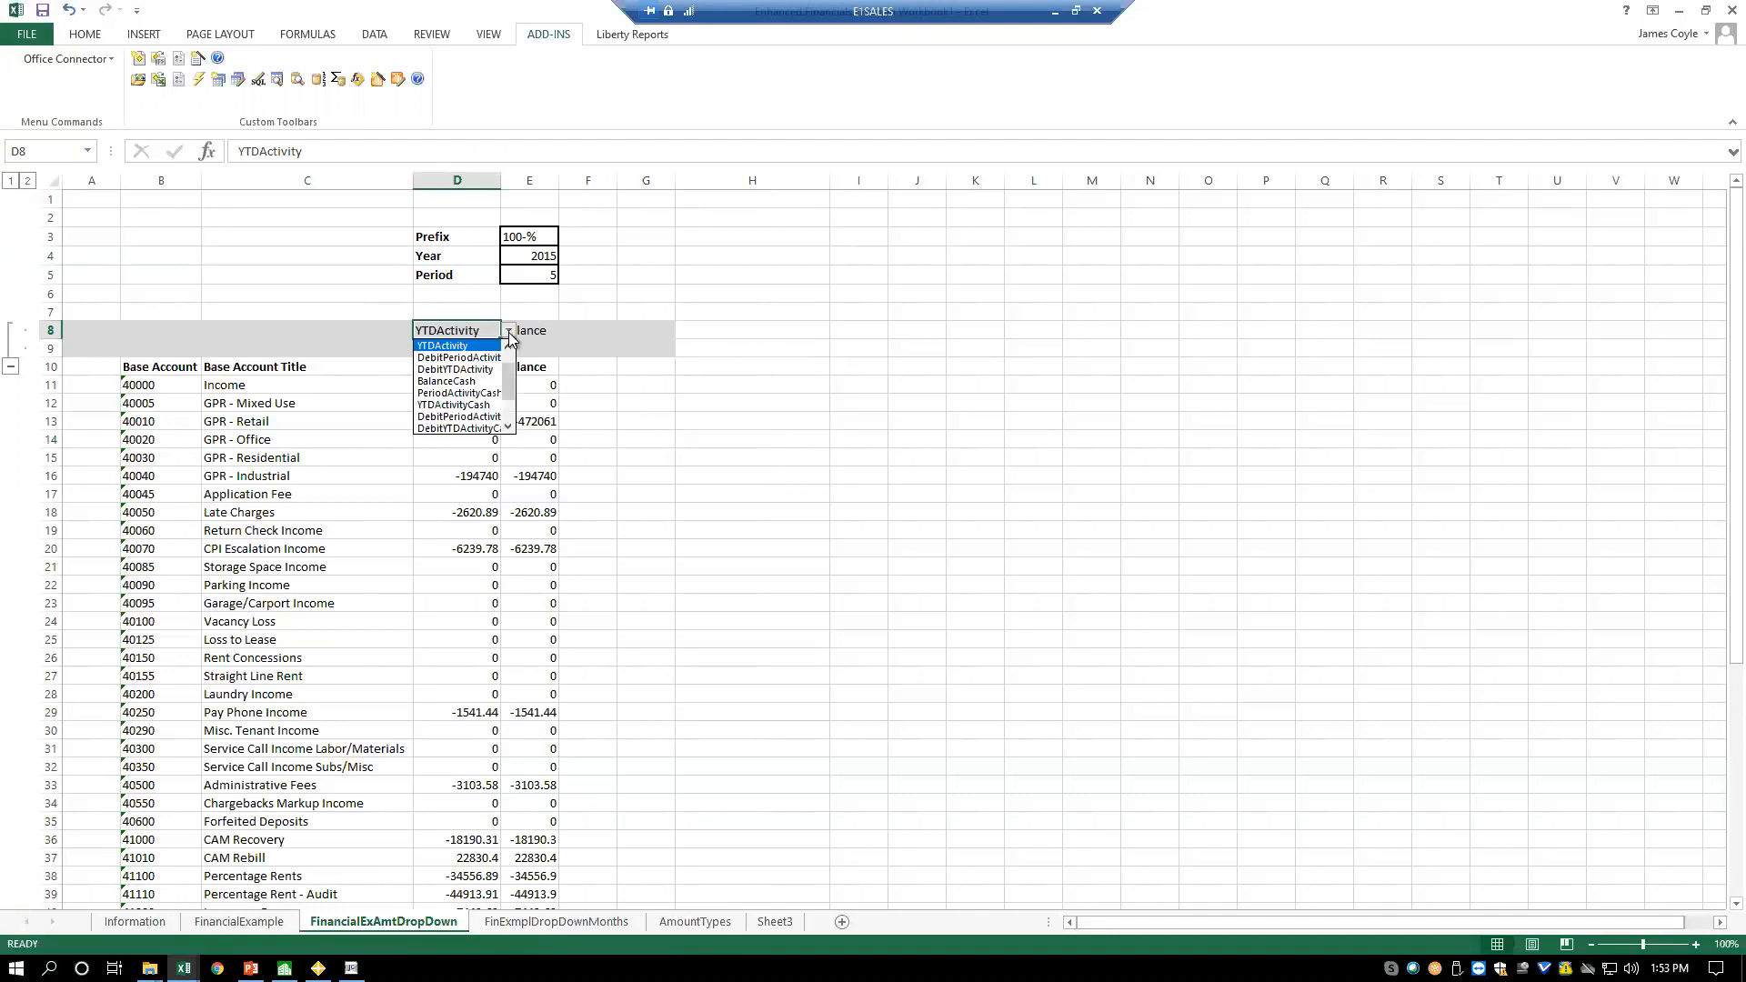
left_click(509, 333)
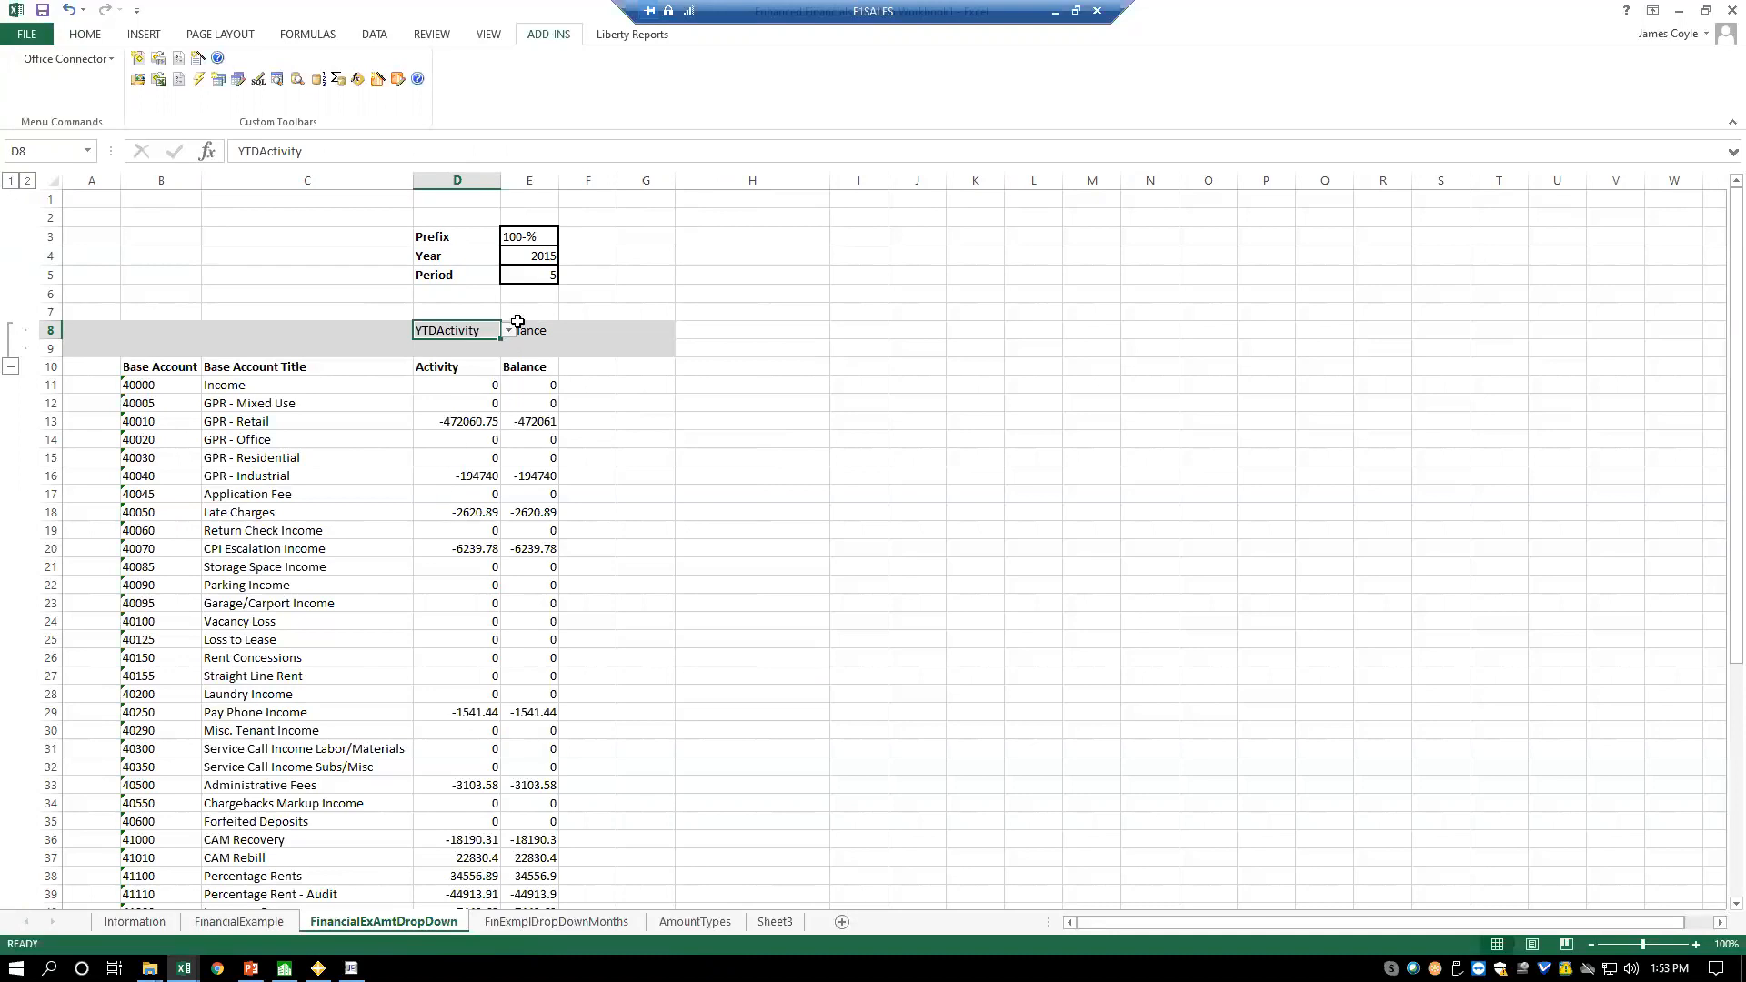
left_click(509, 332)
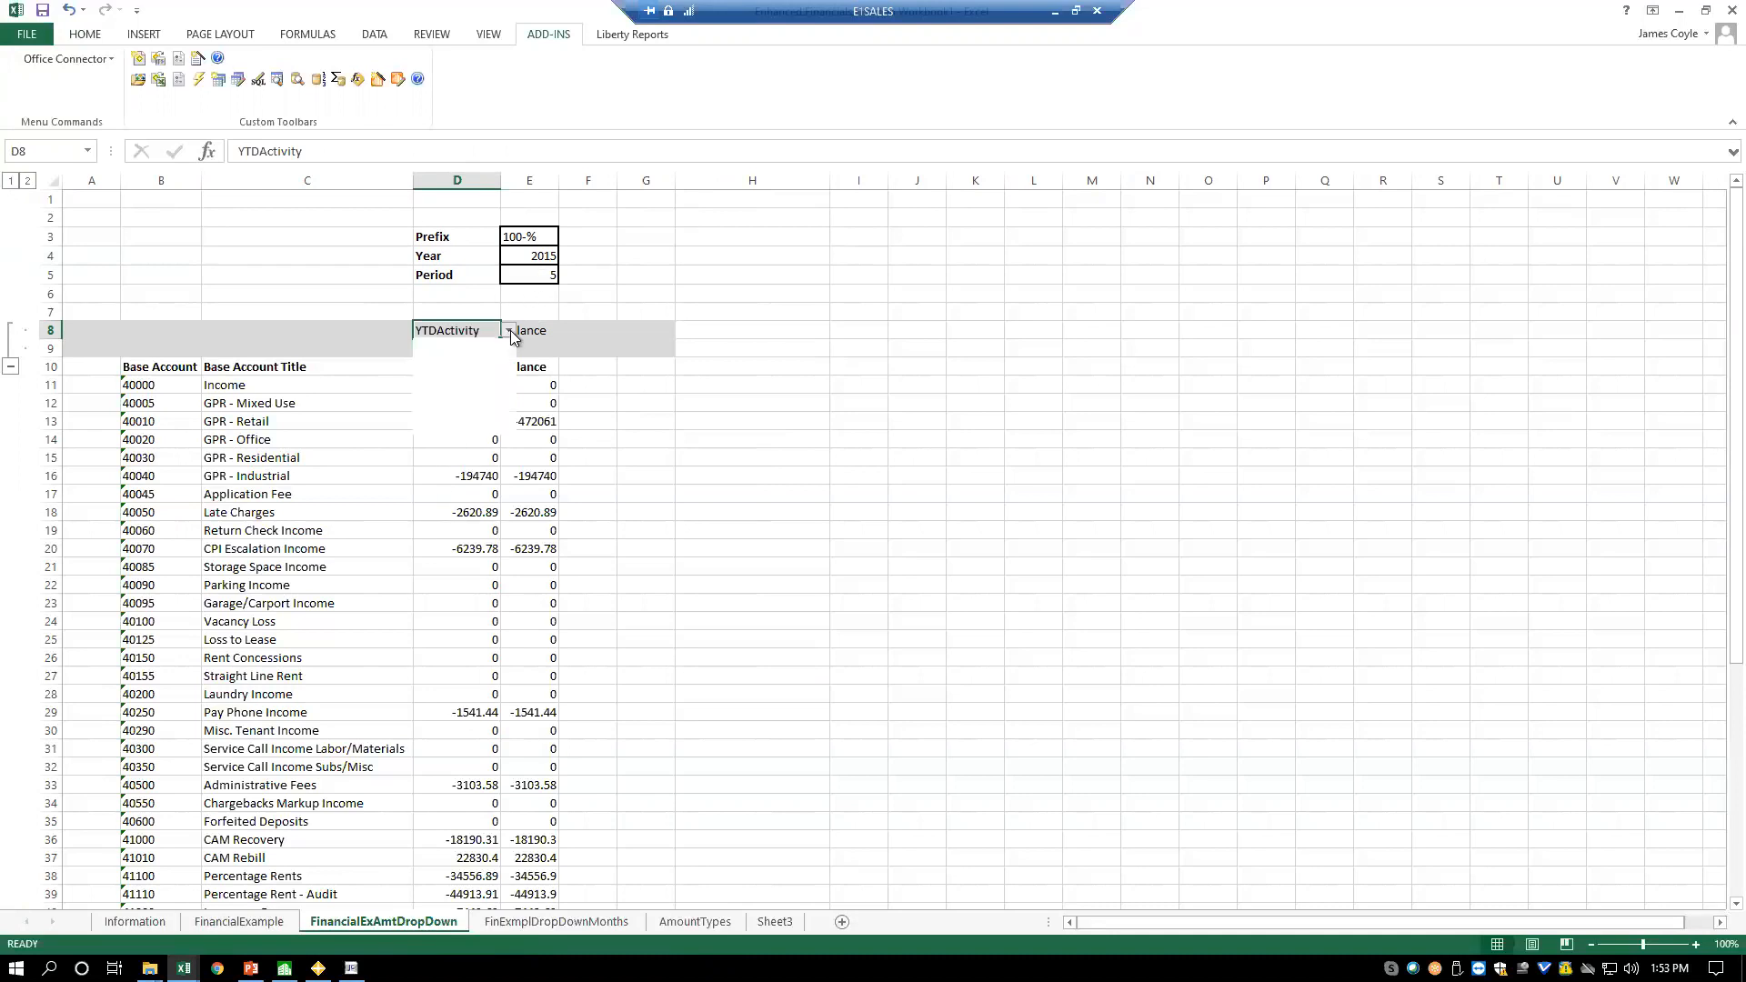
left_click_drag(507, 371, 508, 354)
left_click(481, 359)
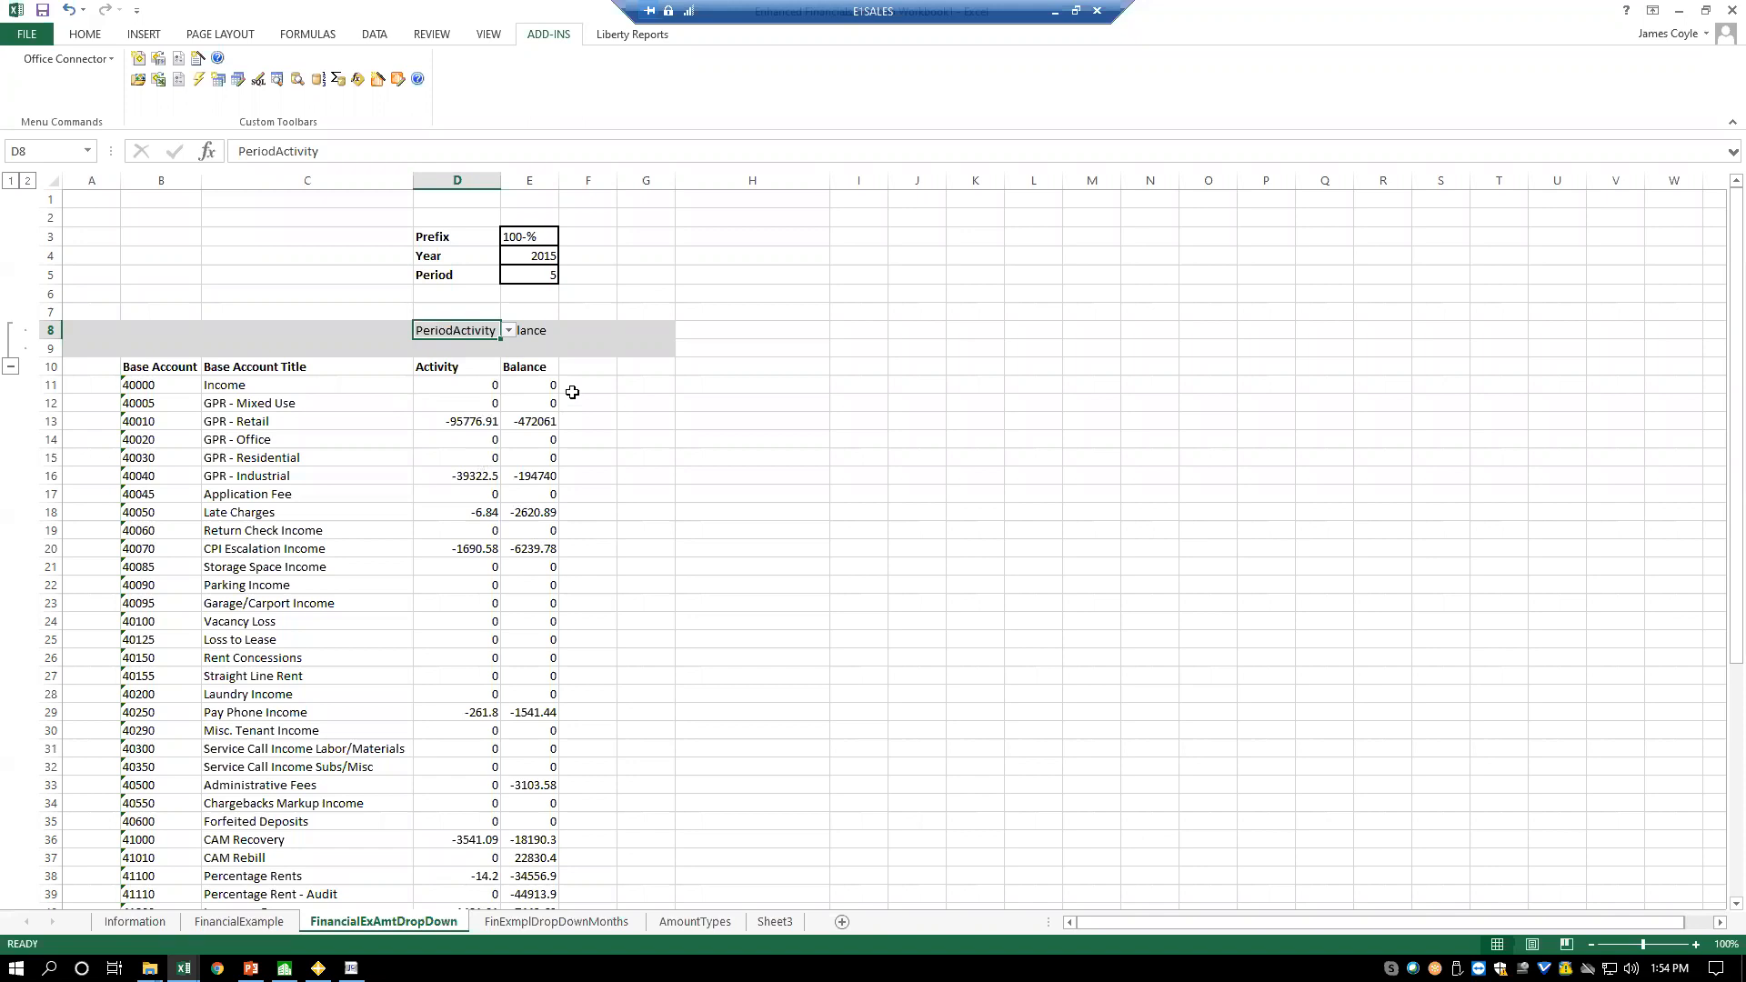
- Examine the QTD Activity and QTD Balance columns on the FinExmplDropDownMonths sheet
left_click(608, 923)
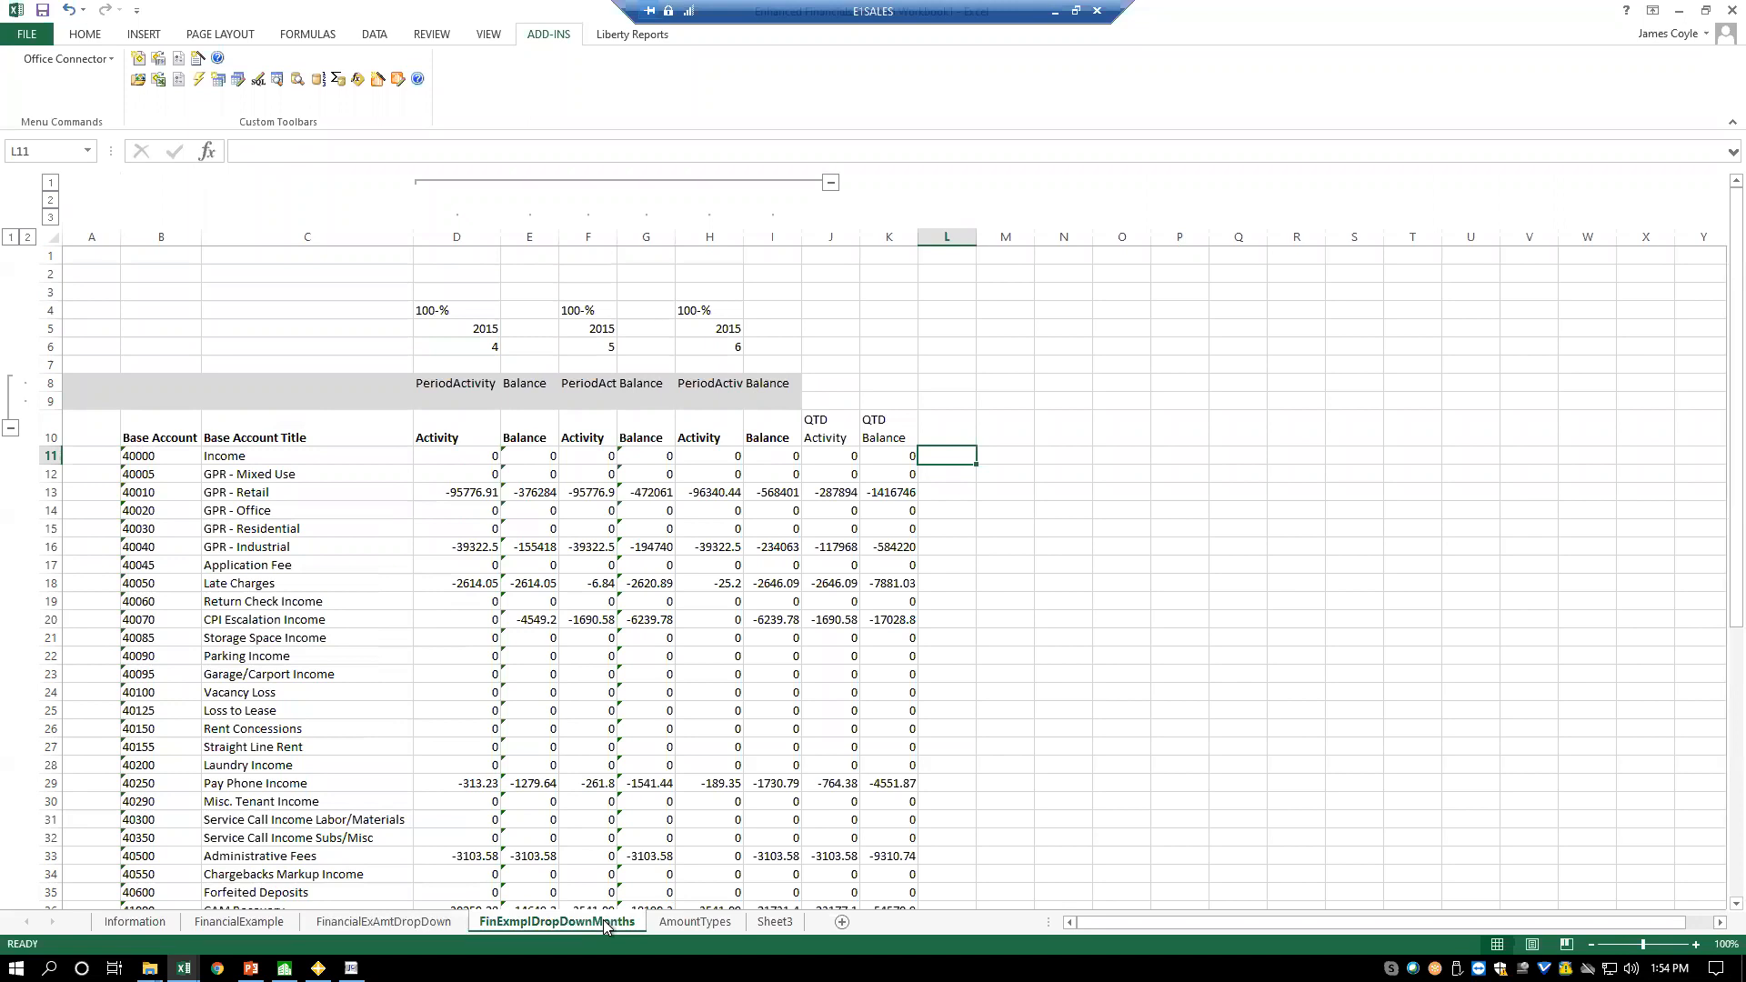
left_click(852, 459)
left_click(891, 460)
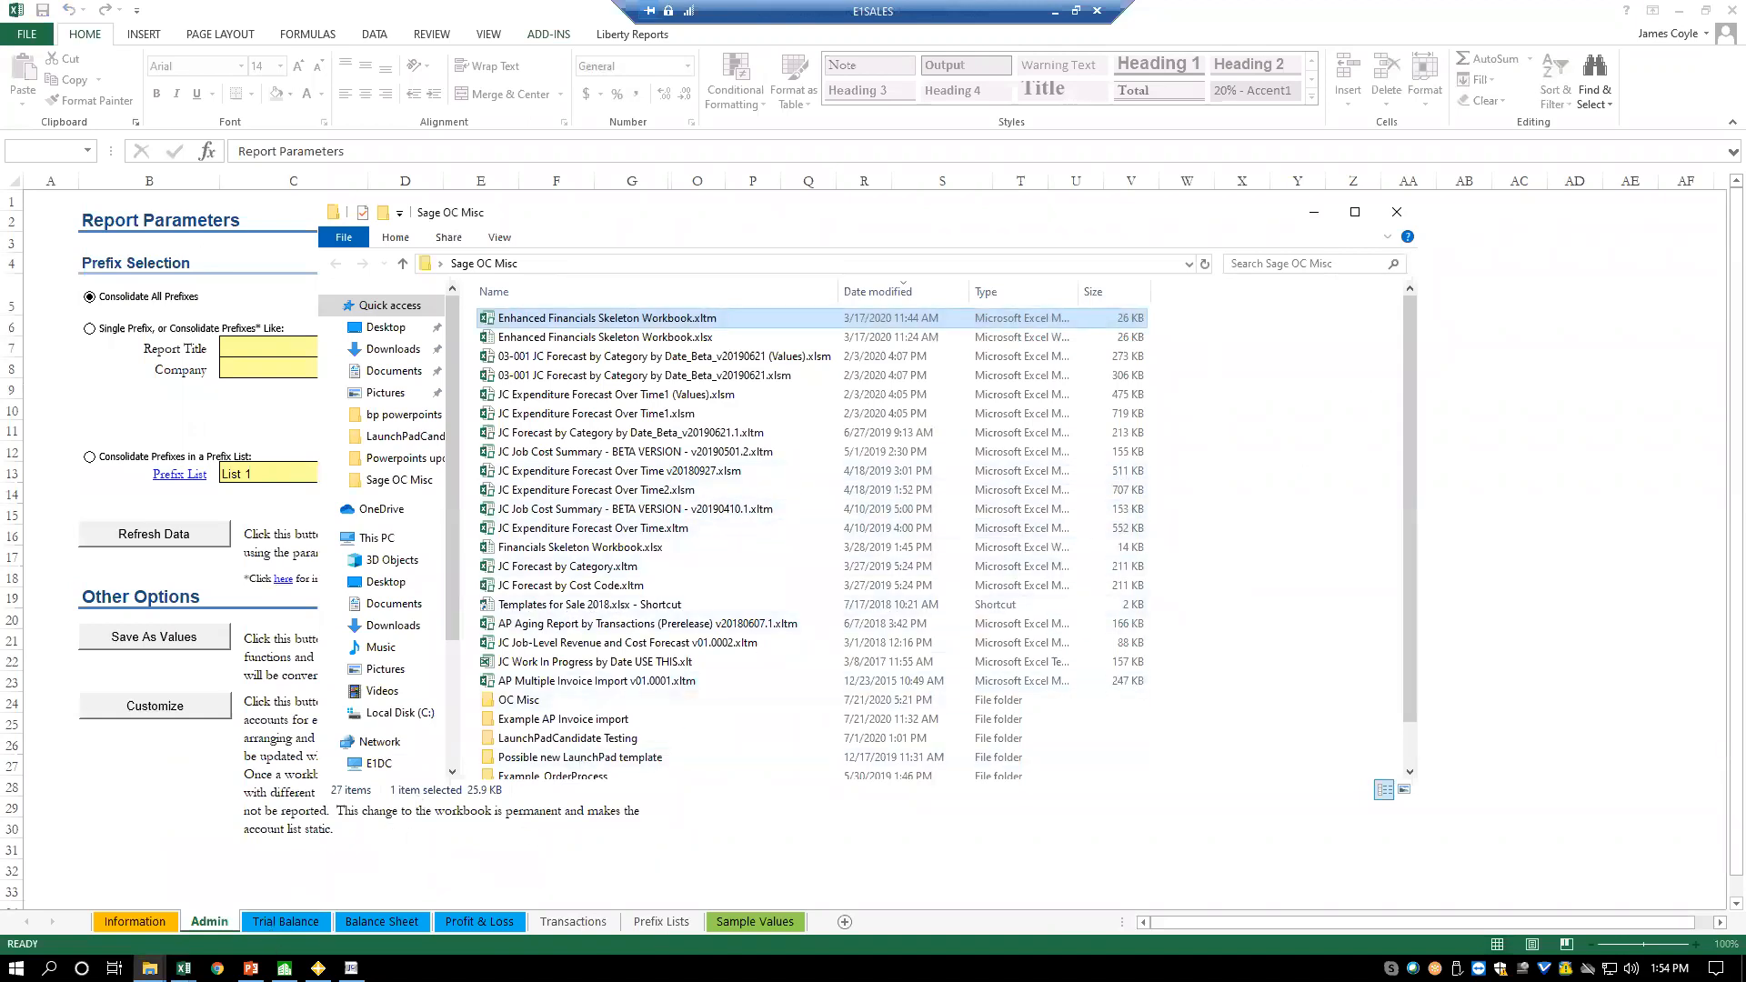
- Switch to the OC-S300CRE PowerPoint presentation and show the second Office Connector Product Suite slide, slide 9
mouse_move(251, 968)
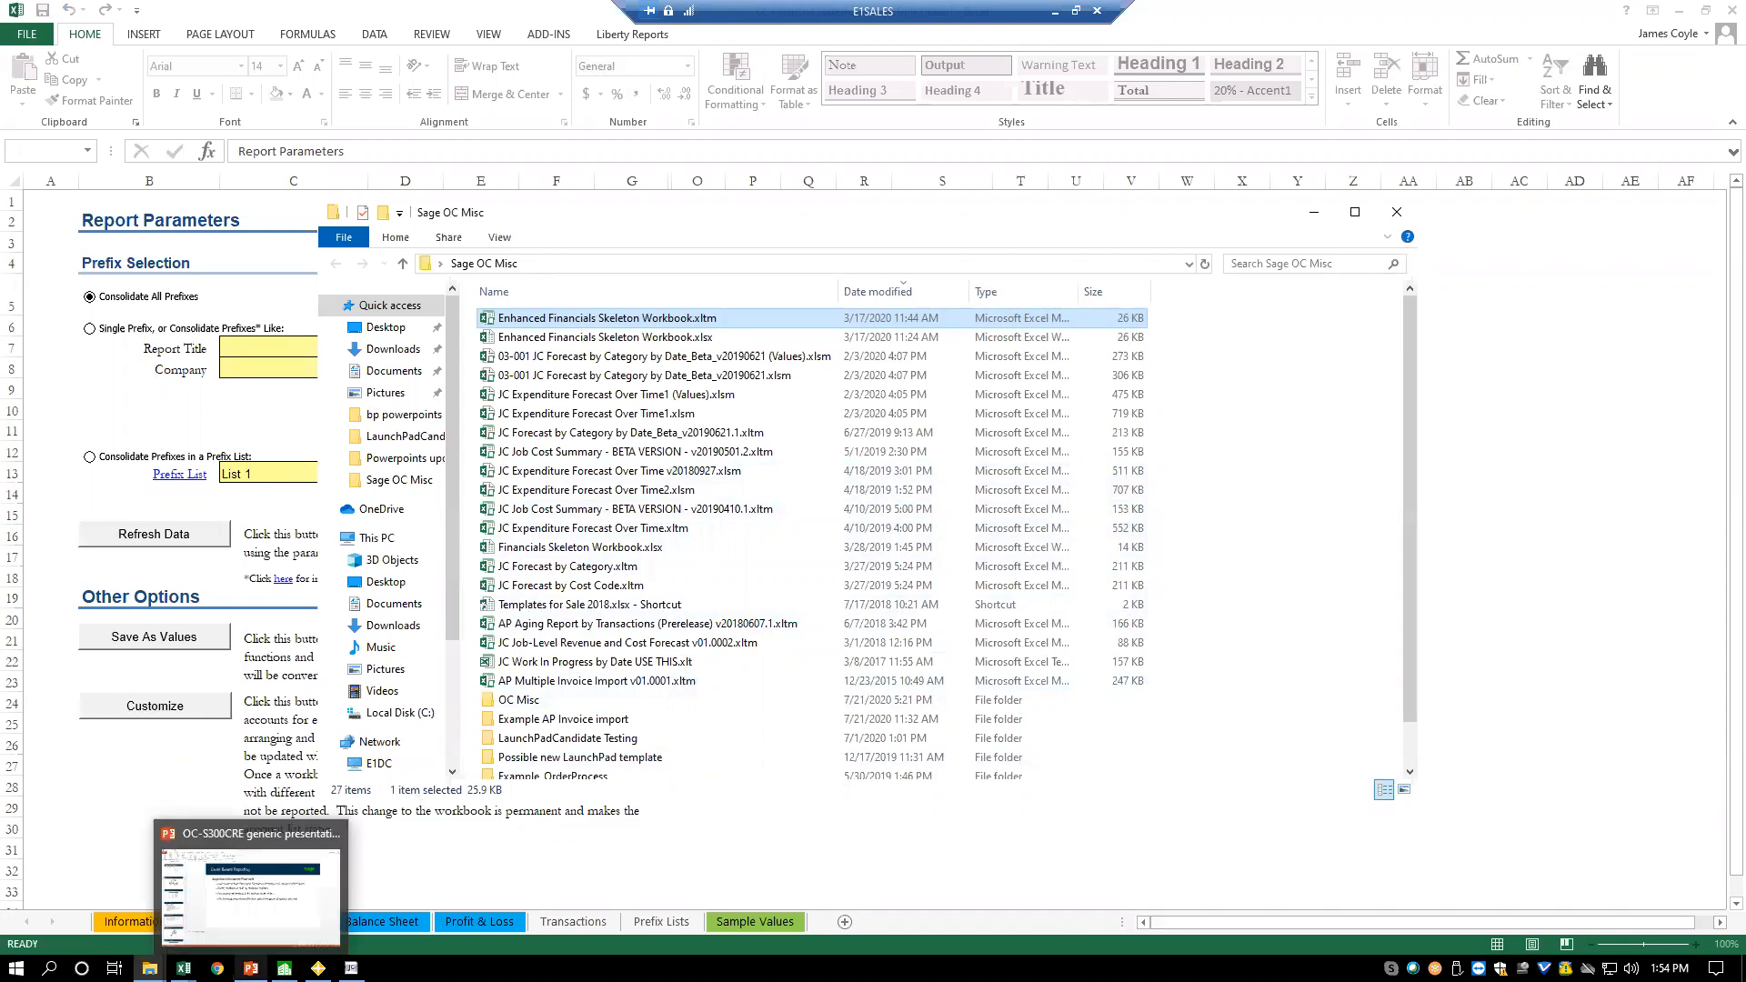
left_click(251, 967)
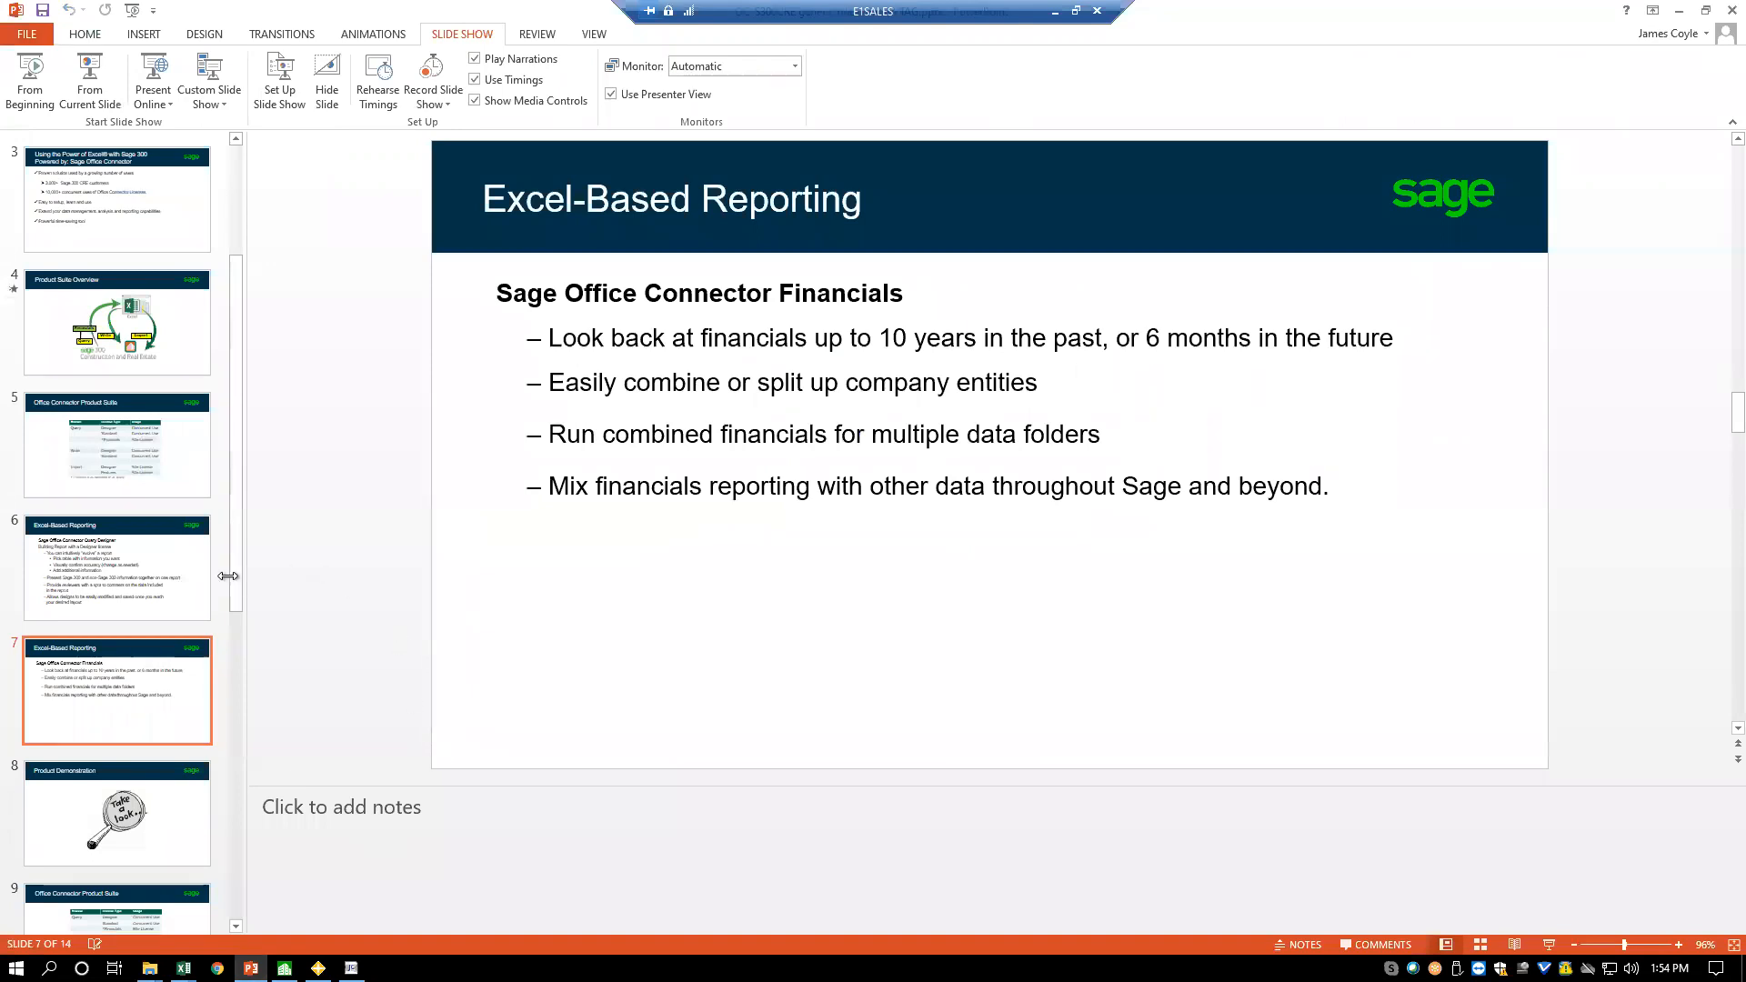
left_click_drag(232, 586, 240, 705)
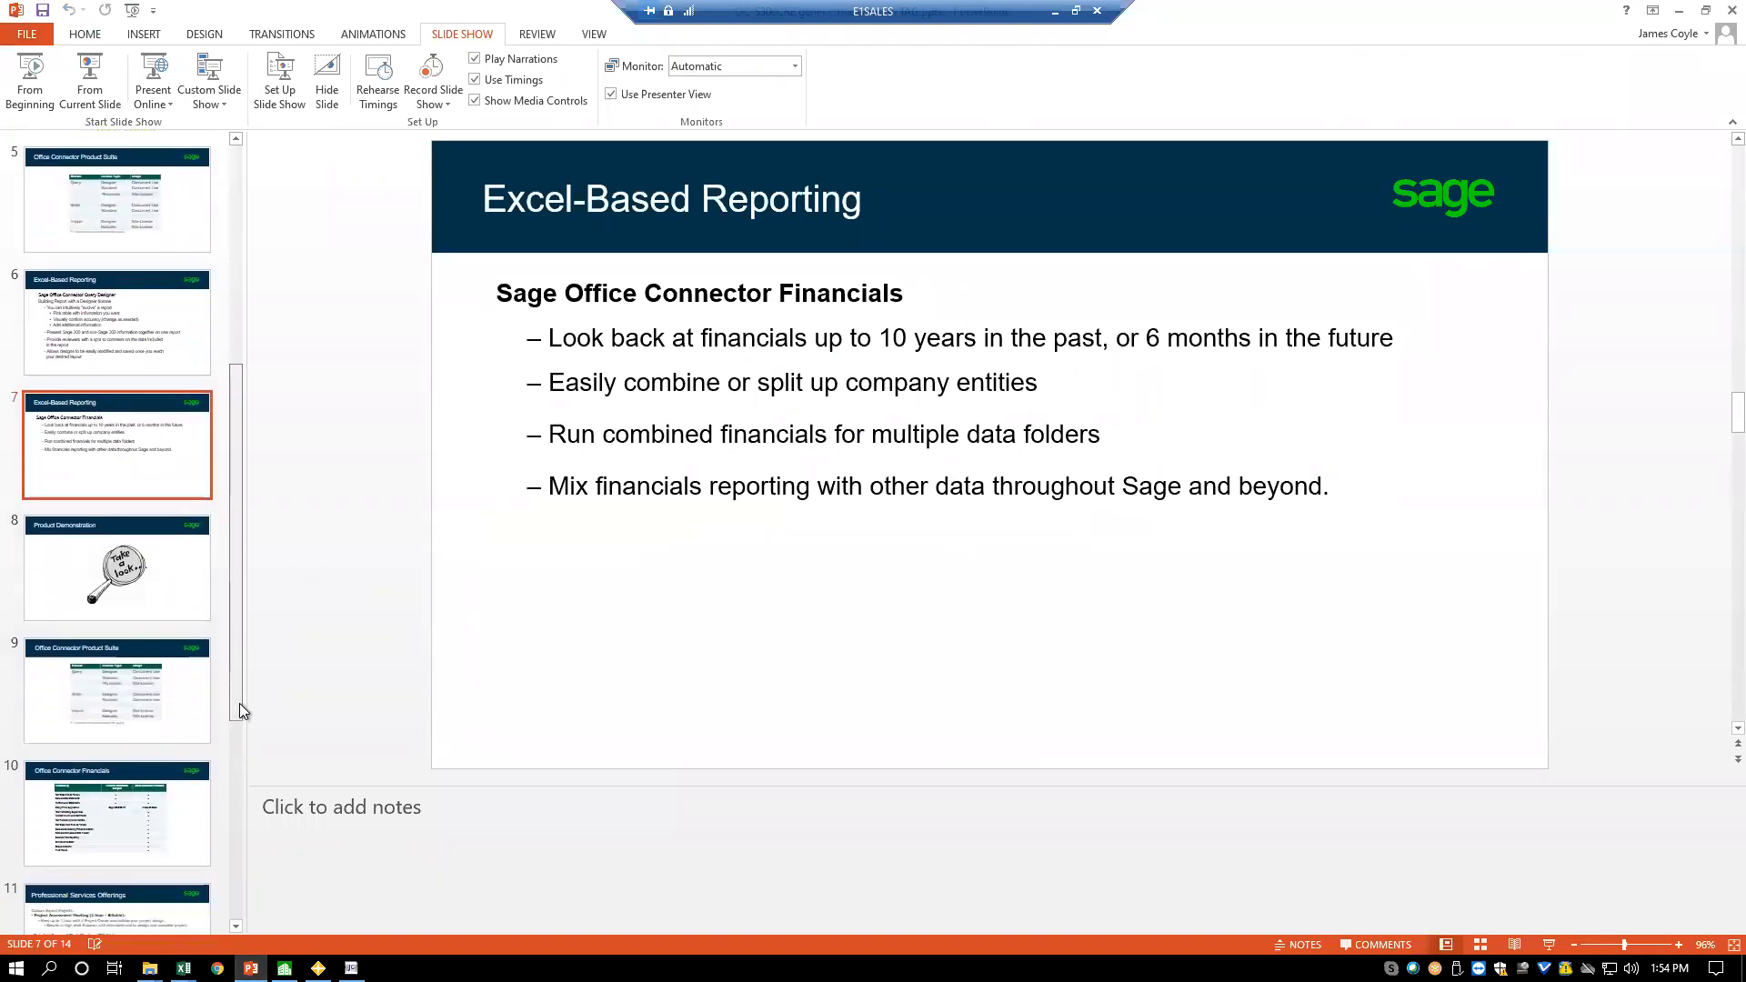
left_click(123, 696)
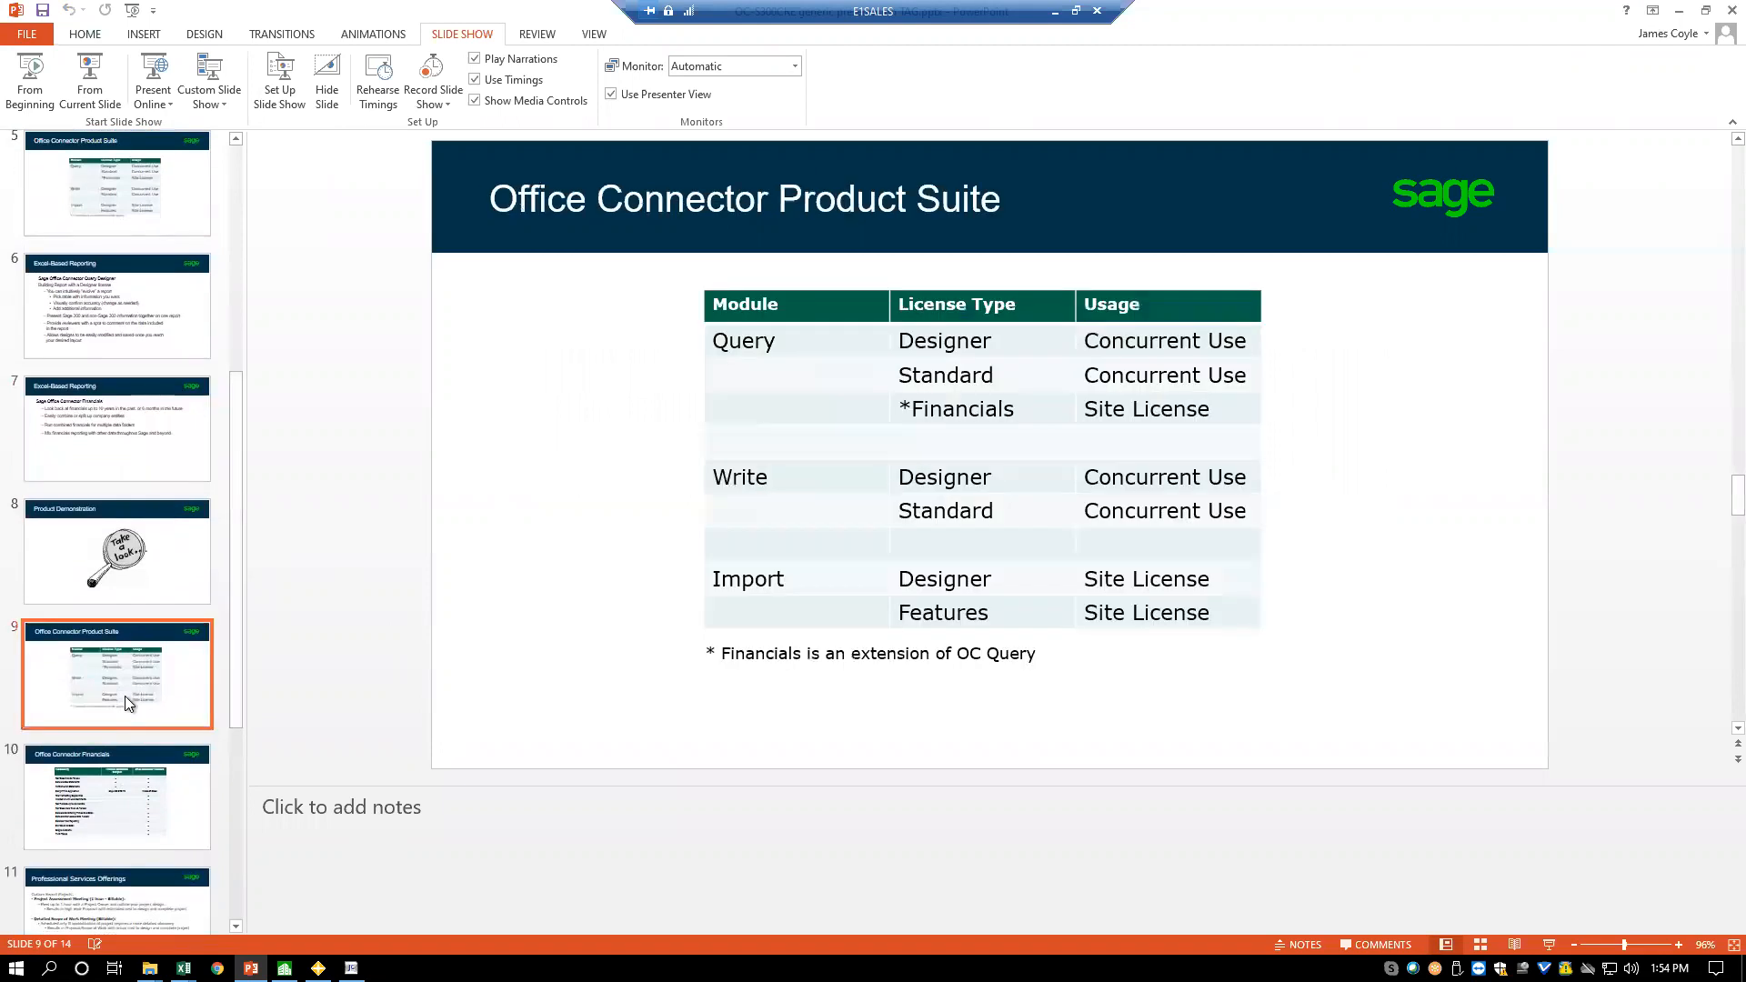
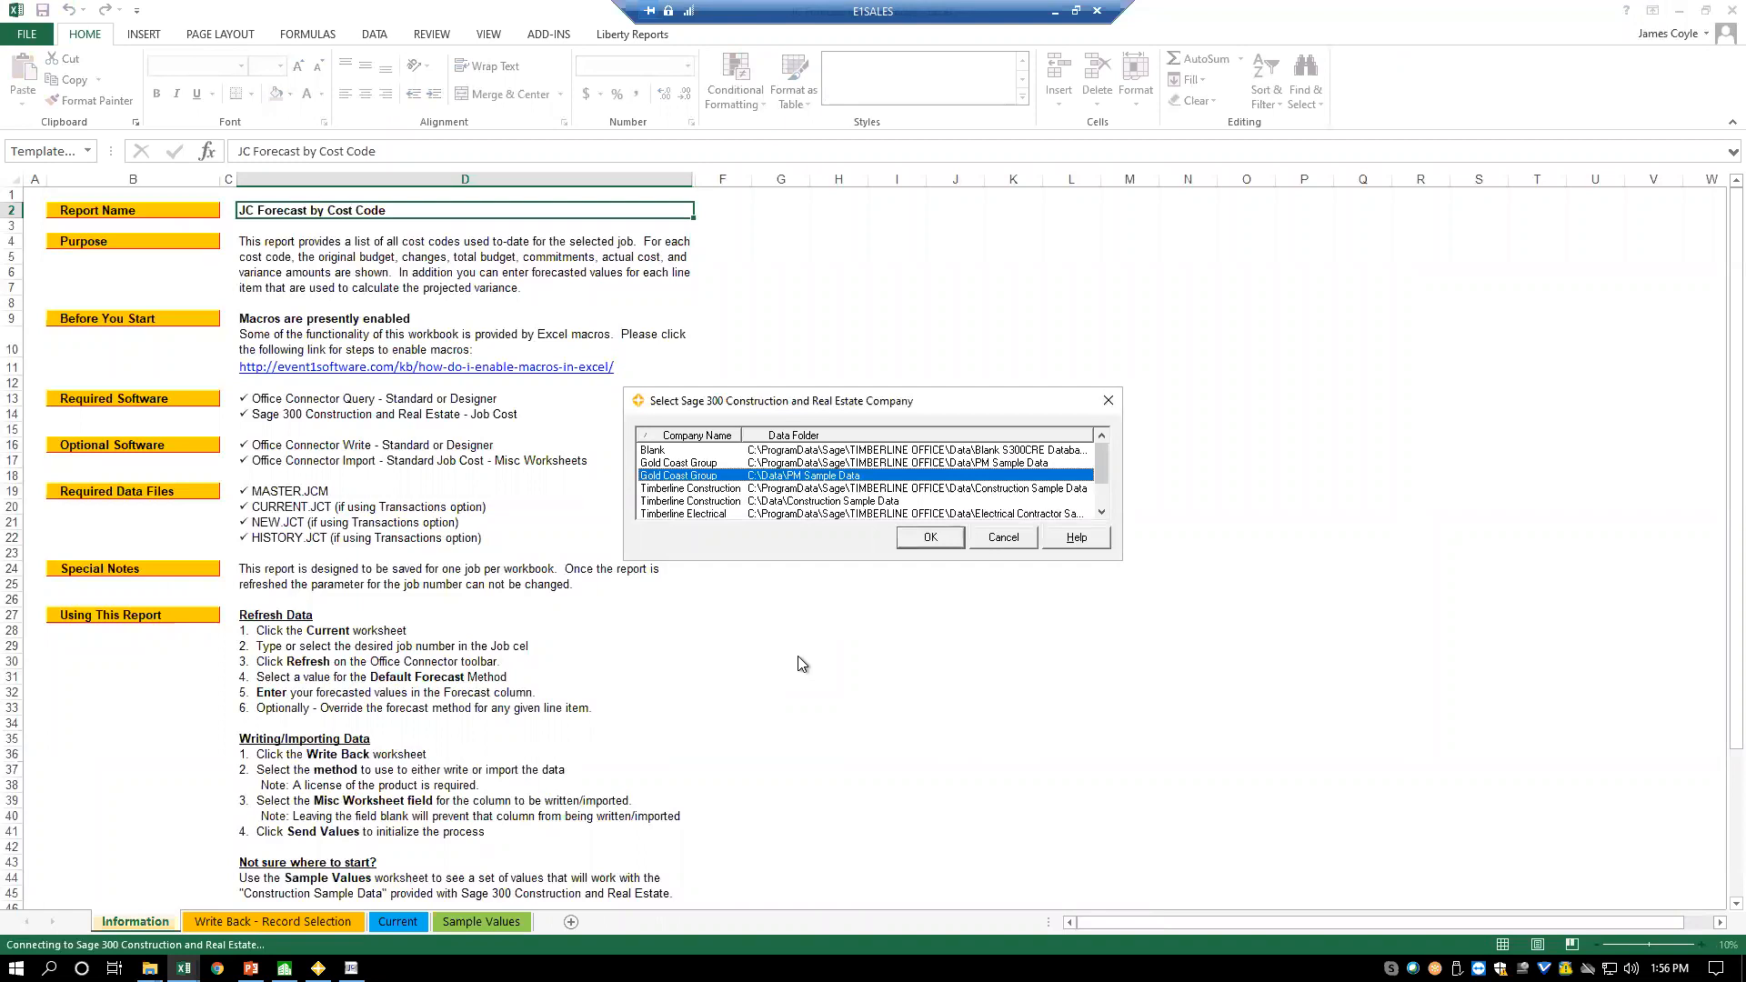
- Connect the JC Forecast by Cost Code workbook to Timberline Construction in C:\Data\Construction Sample Data and view the Current sheet
left_click(820, 502)
left_click(931, 537)
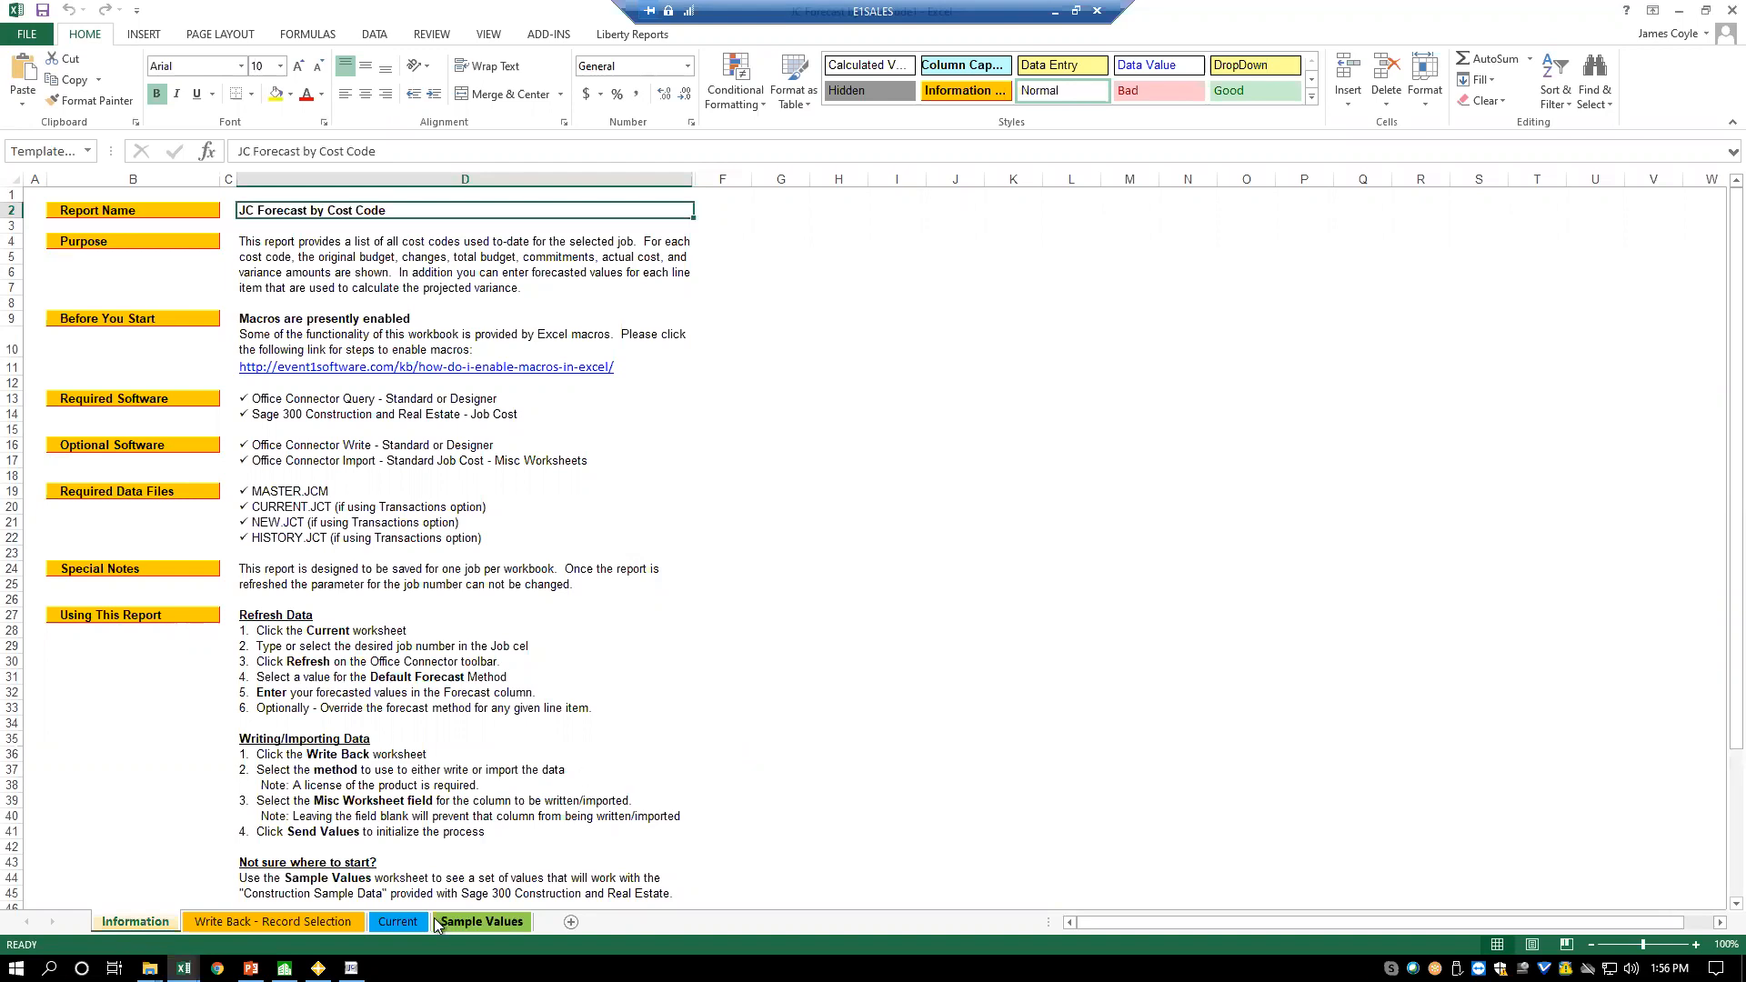
left_click(400, 922)
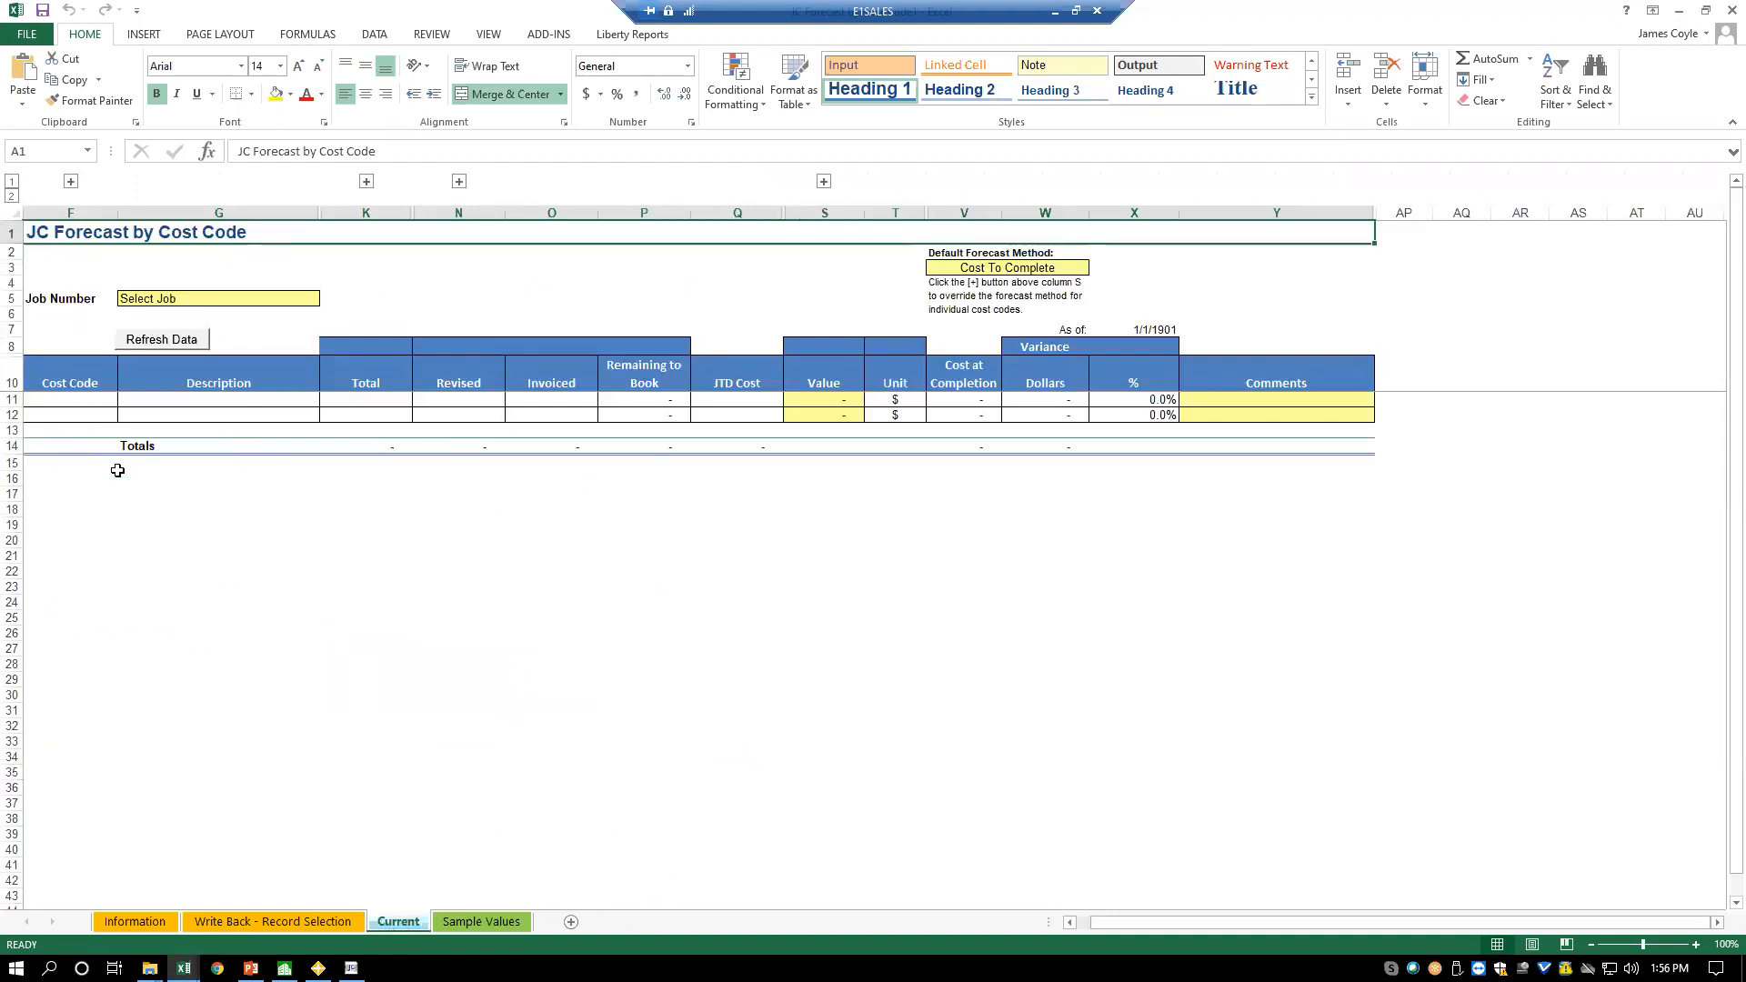
- Set the Method for sending values to Sage to "Transactional using OC-Import" on the Write Back - Record Selection sheet
left_click(335, 923)
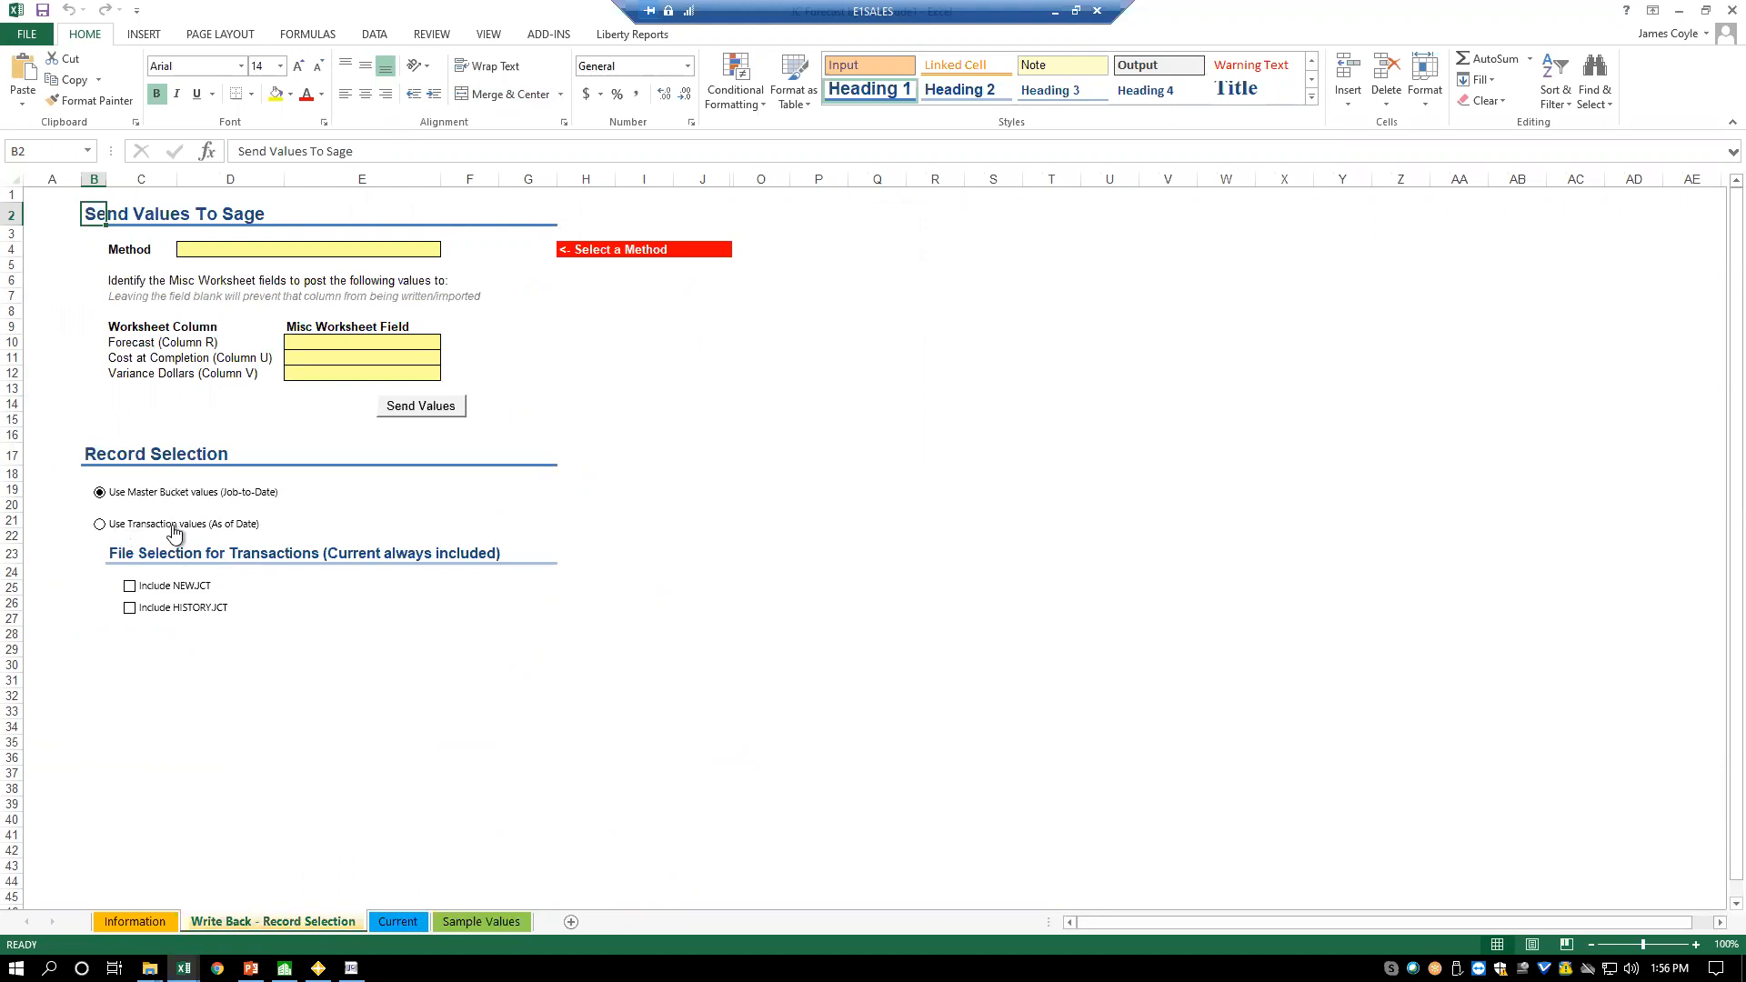
left_click(372, 256)
left_click(449, 253)
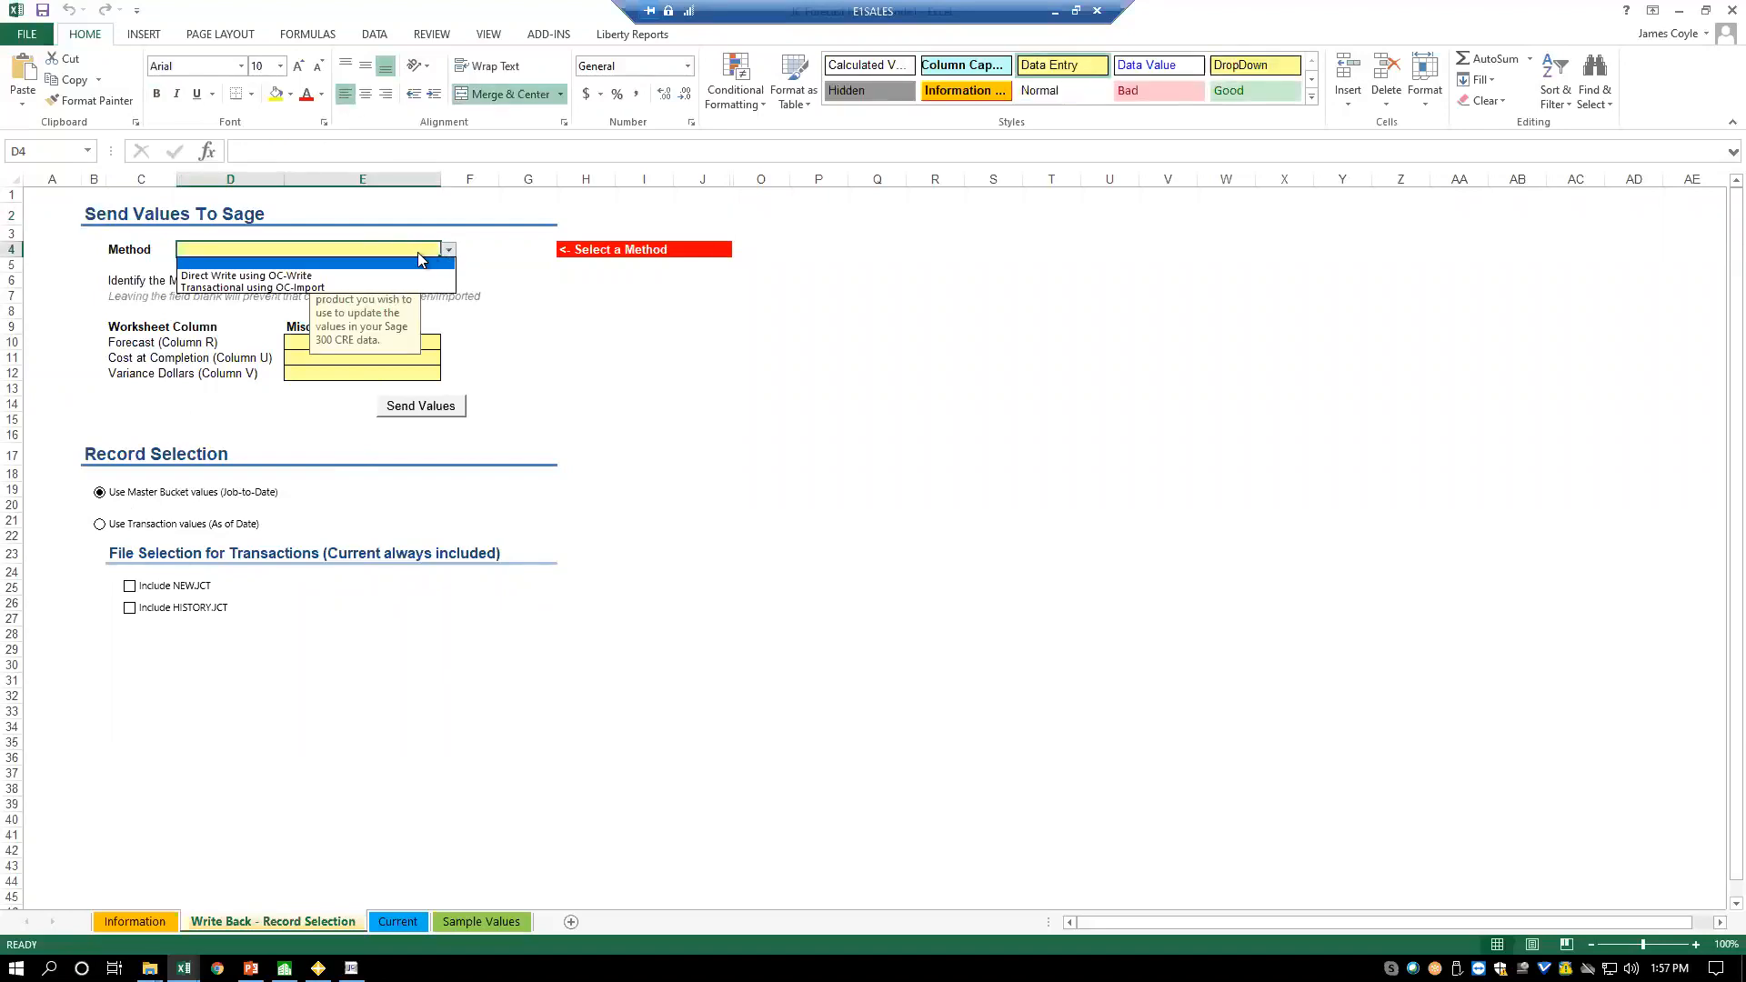
left_click(305, 288)
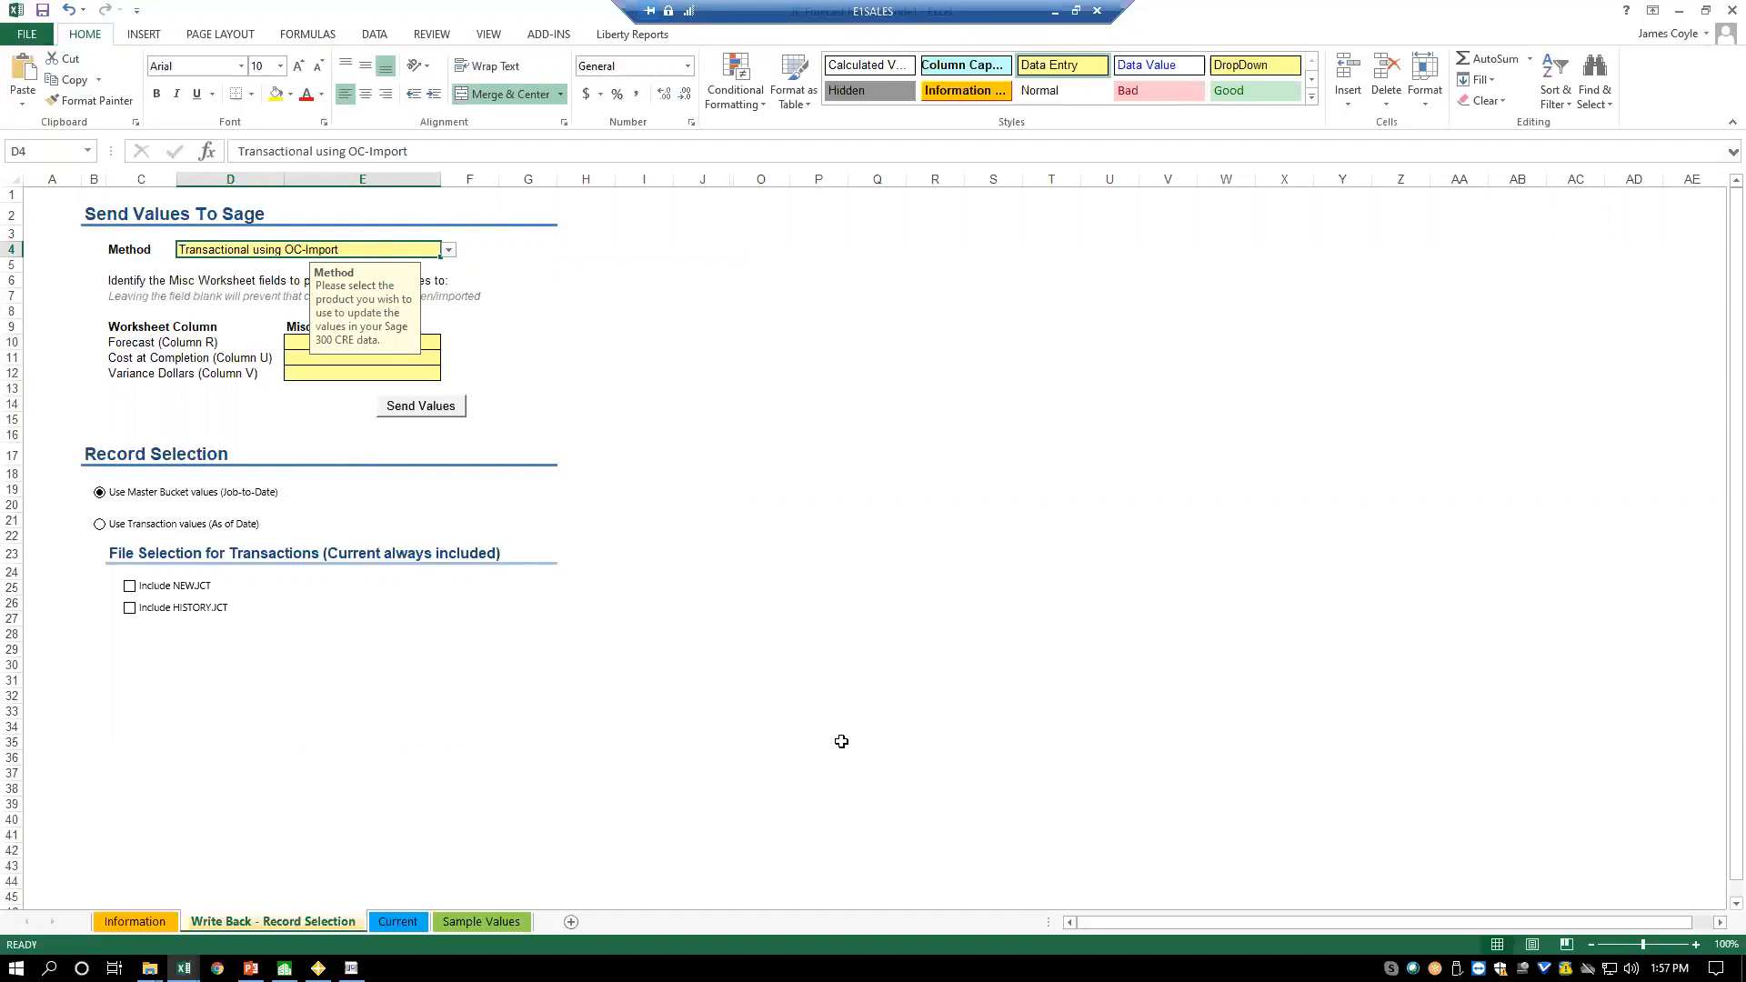
- Map Forecast to Cost to Comp, Cost at Completion to Cost at Comp, and Variance Dollars to Misc Cc Amt 6
left_click(295, 346)
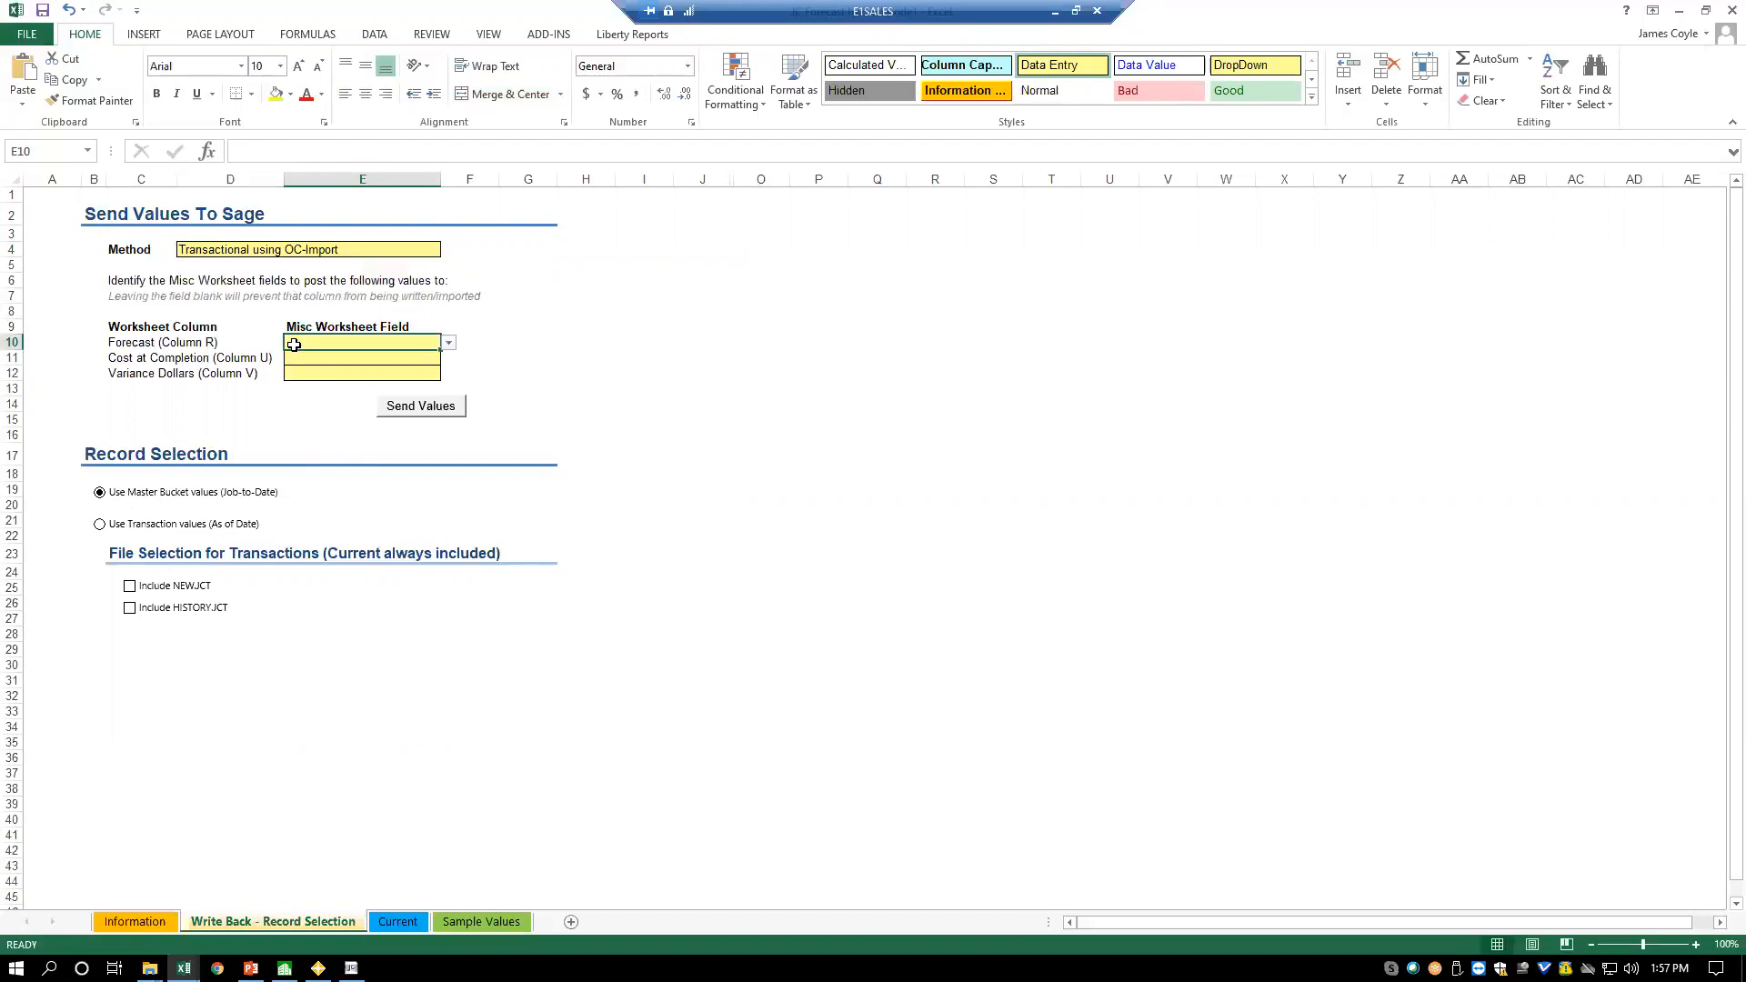
left_click(450, 344)
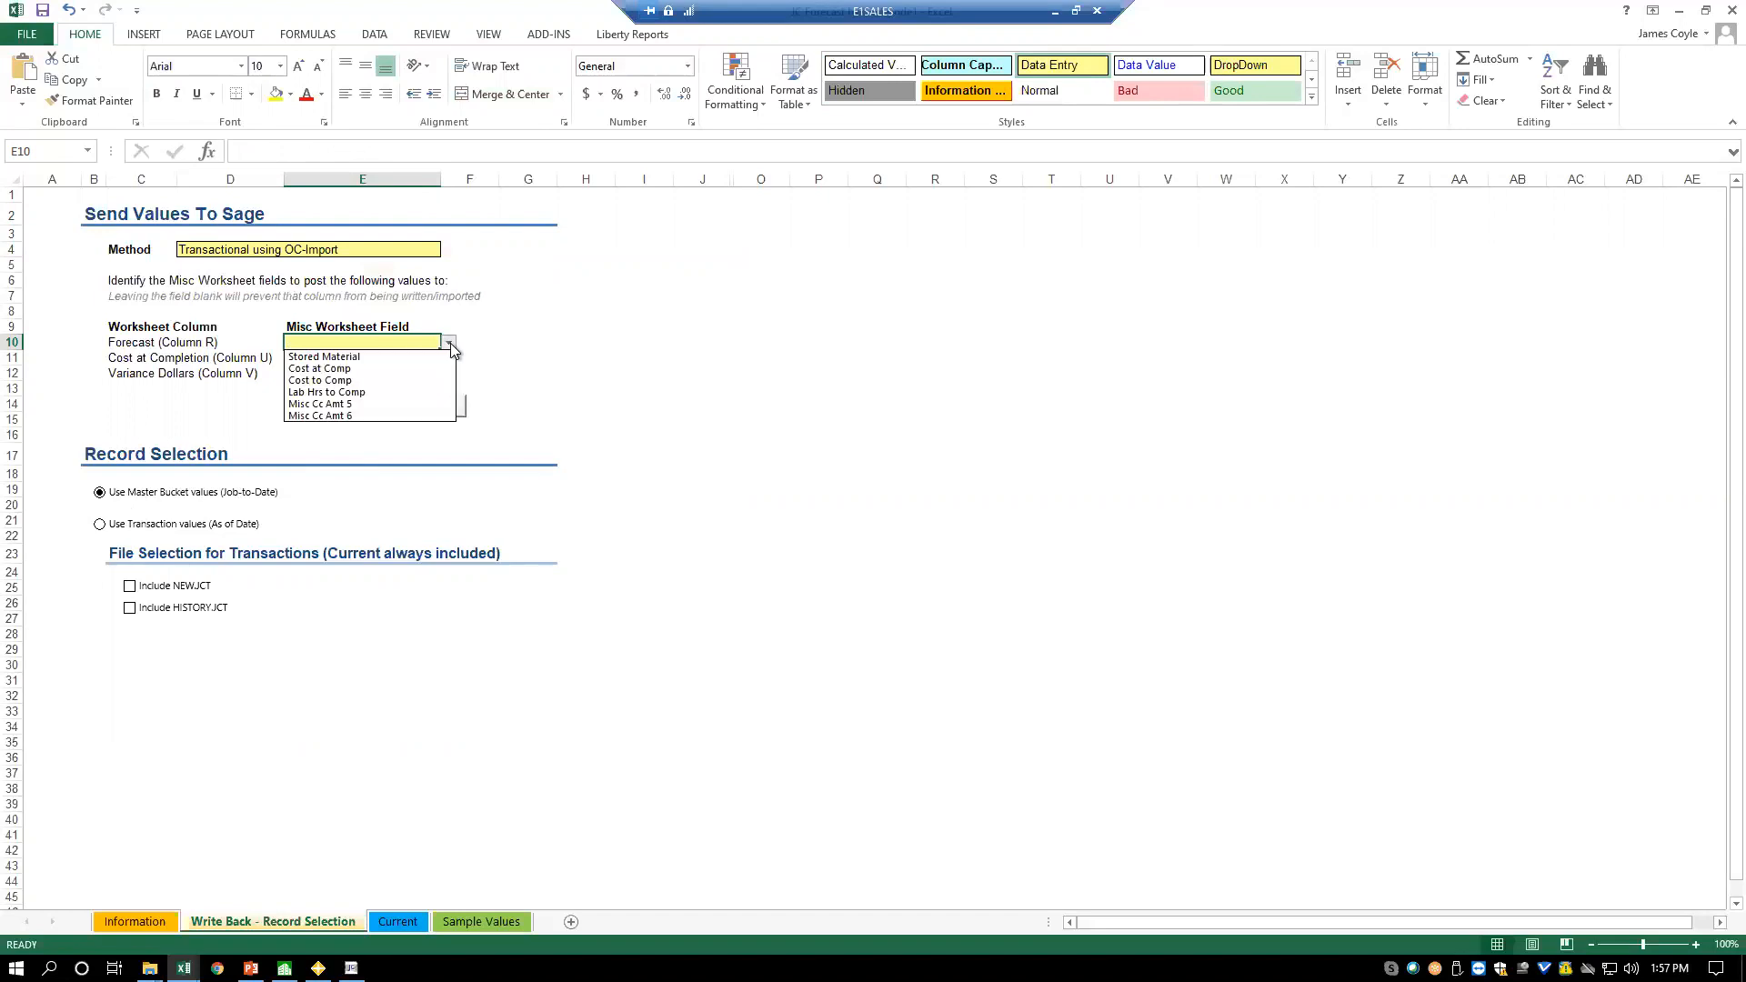
left_click(336, 380)
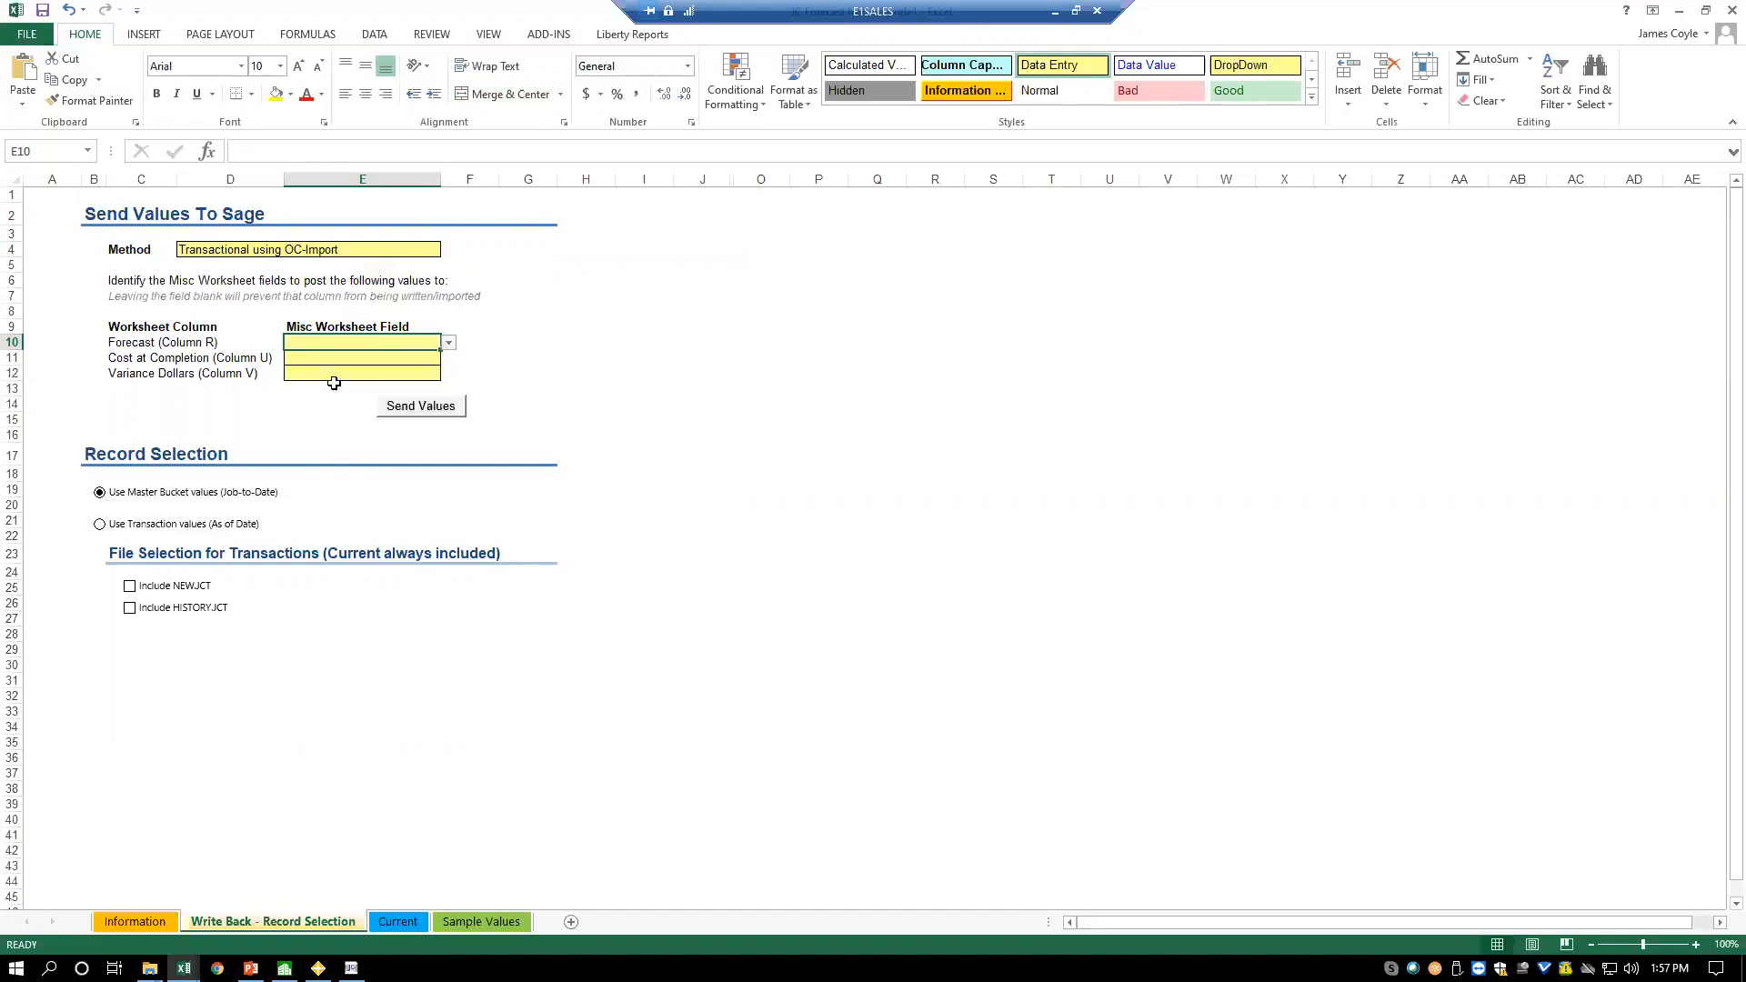
left_click(323, 361)
left_click(449, 358)
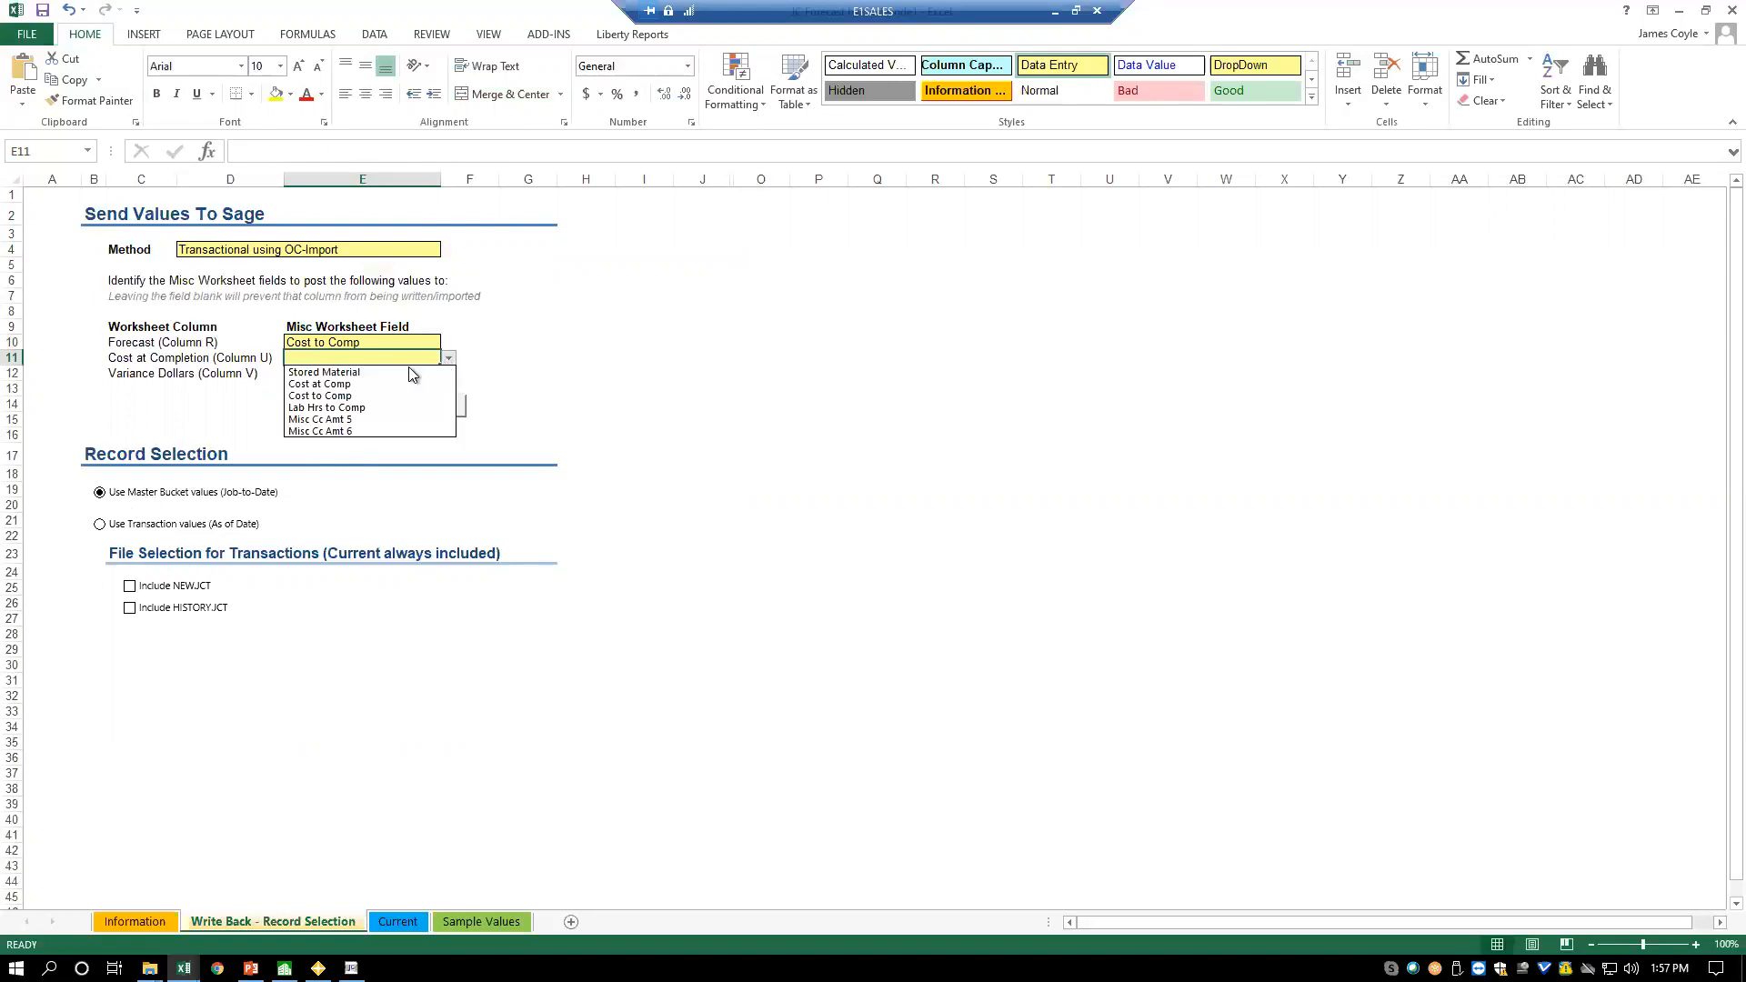
left_click(314, 383)
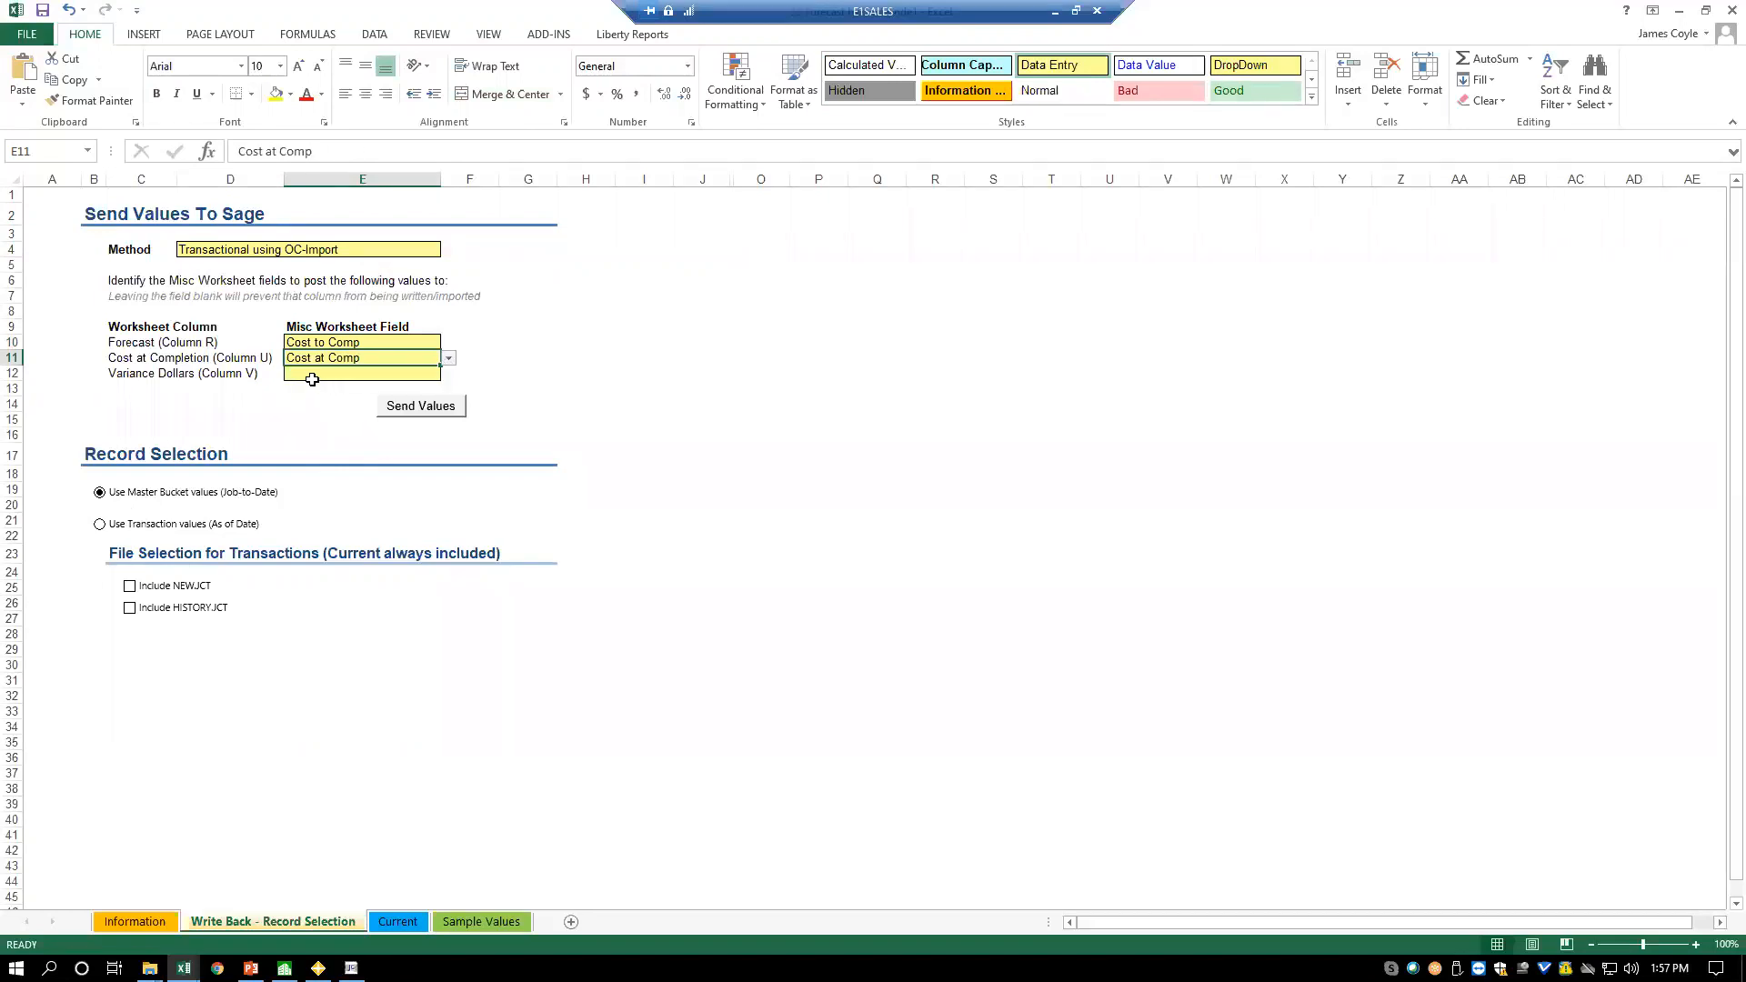
left_click(311, 375)
left_click(449, 375)
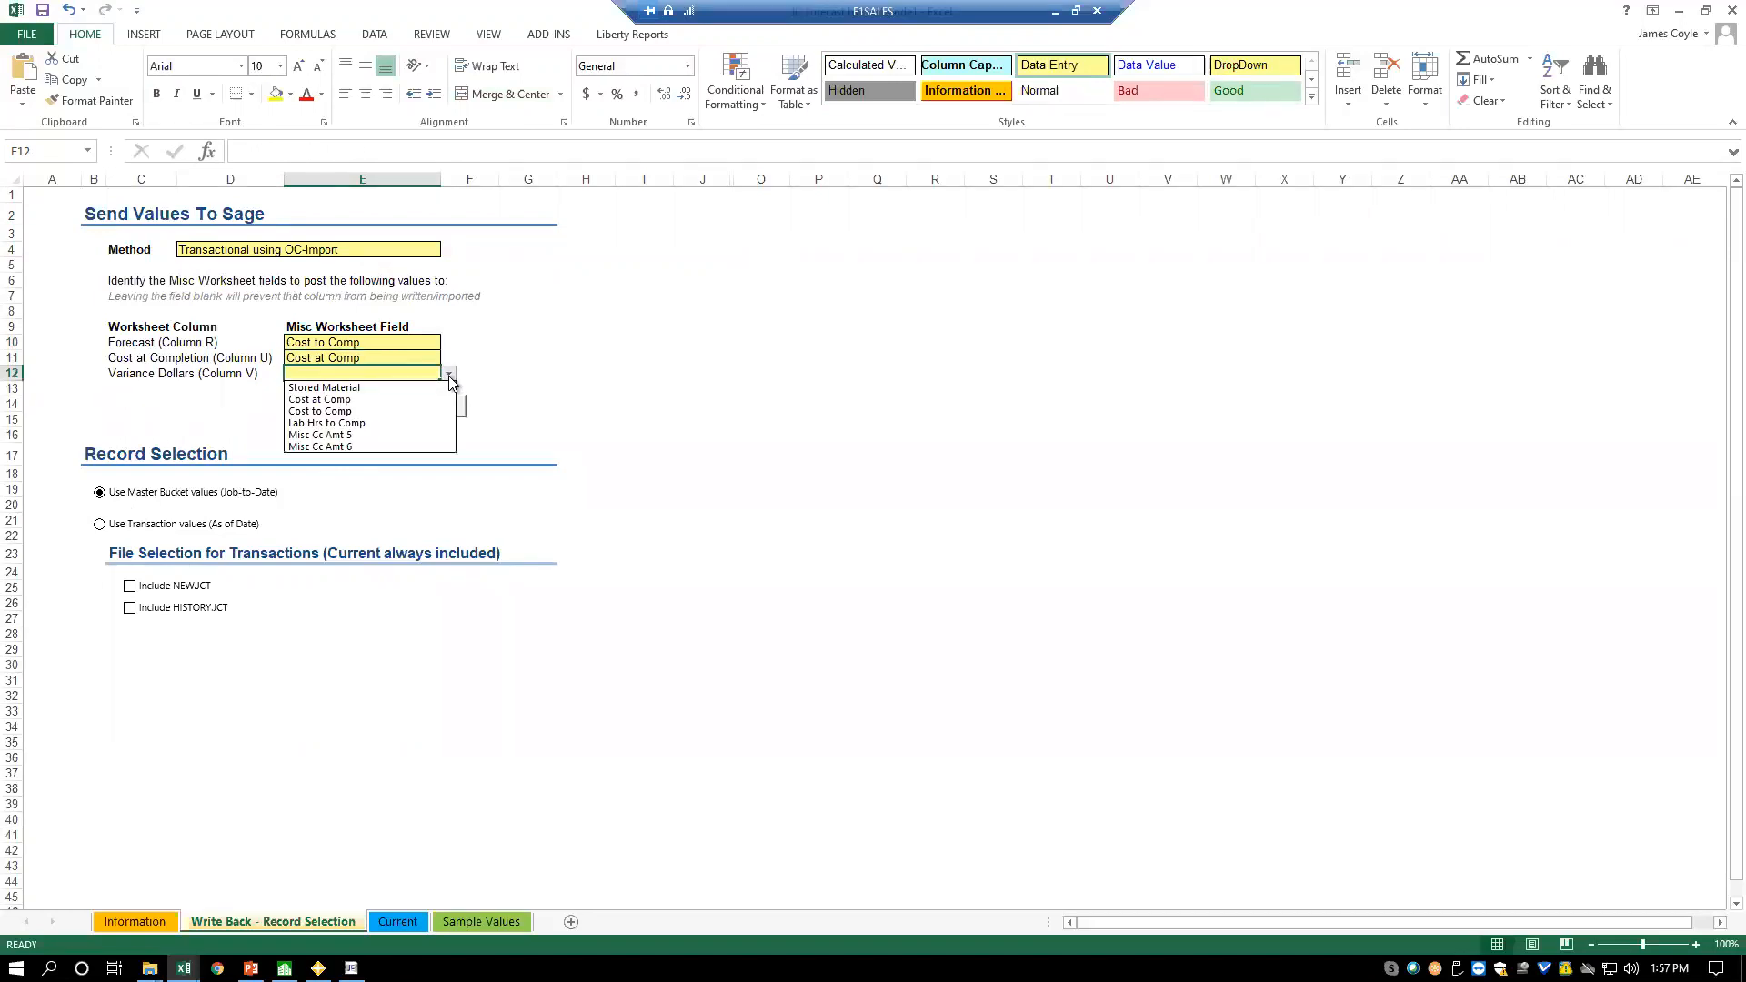
left_click(369, 446)
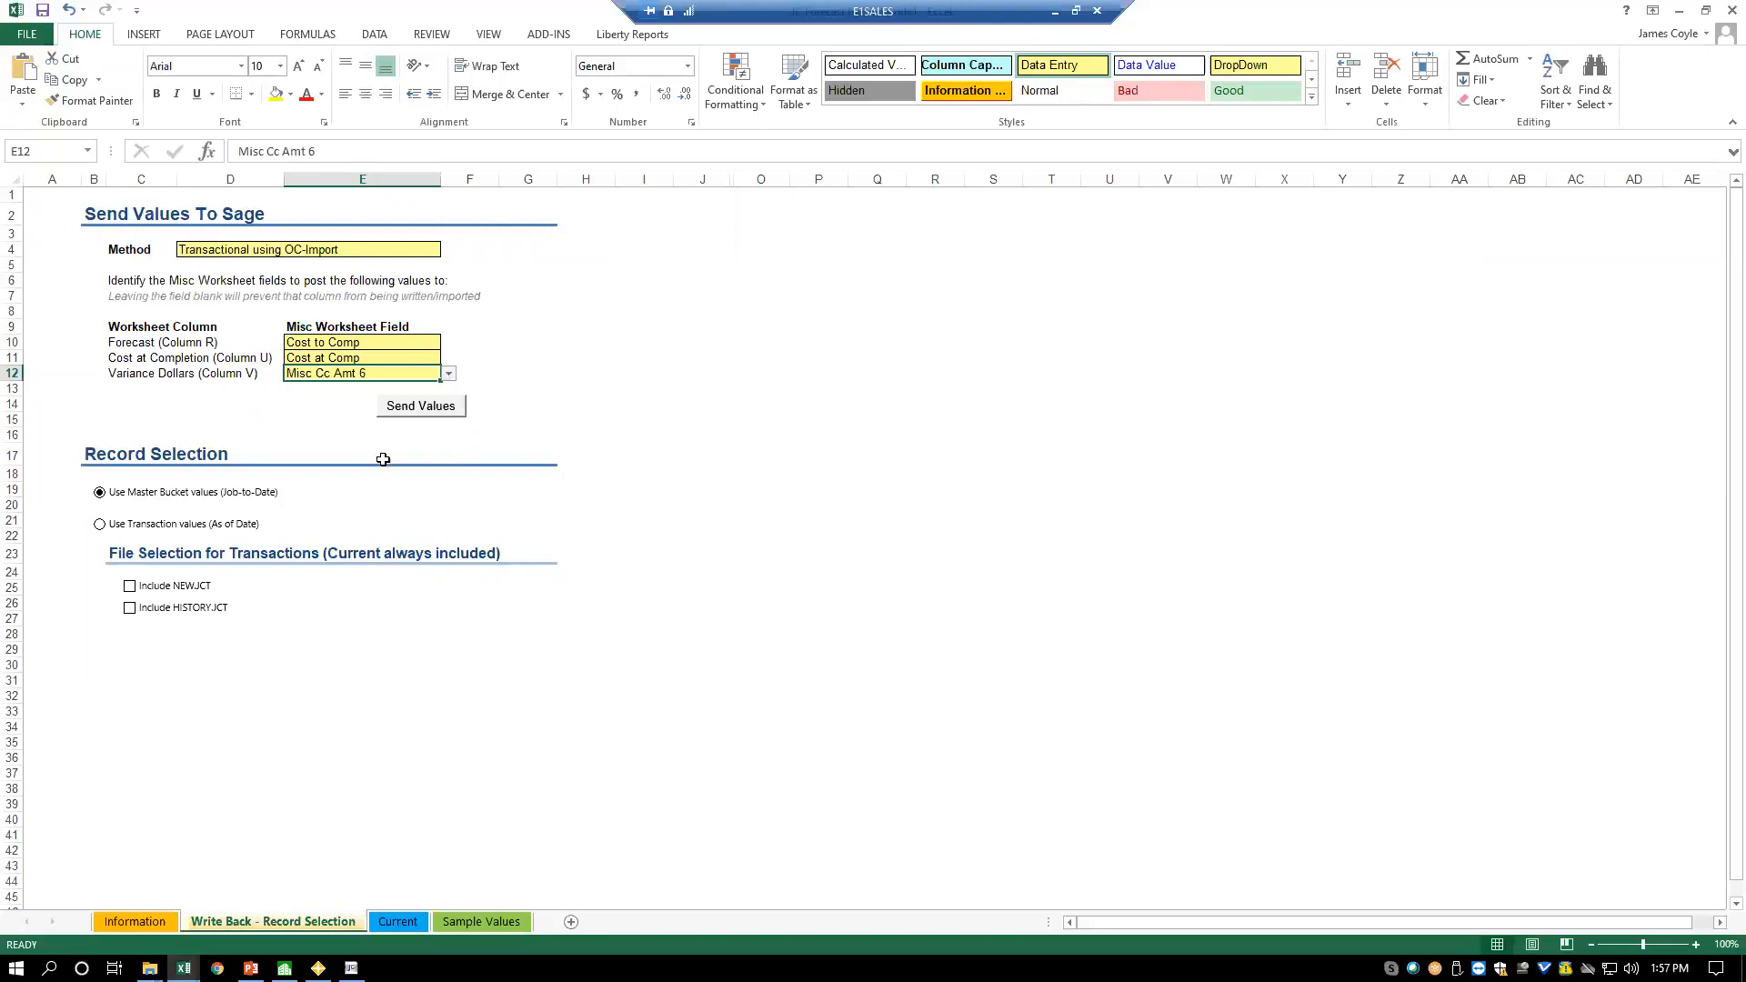
- Select job 03-001 - NW Food Warehouse on the Current sheet and refresh its forecast data
left_click(398, 922)
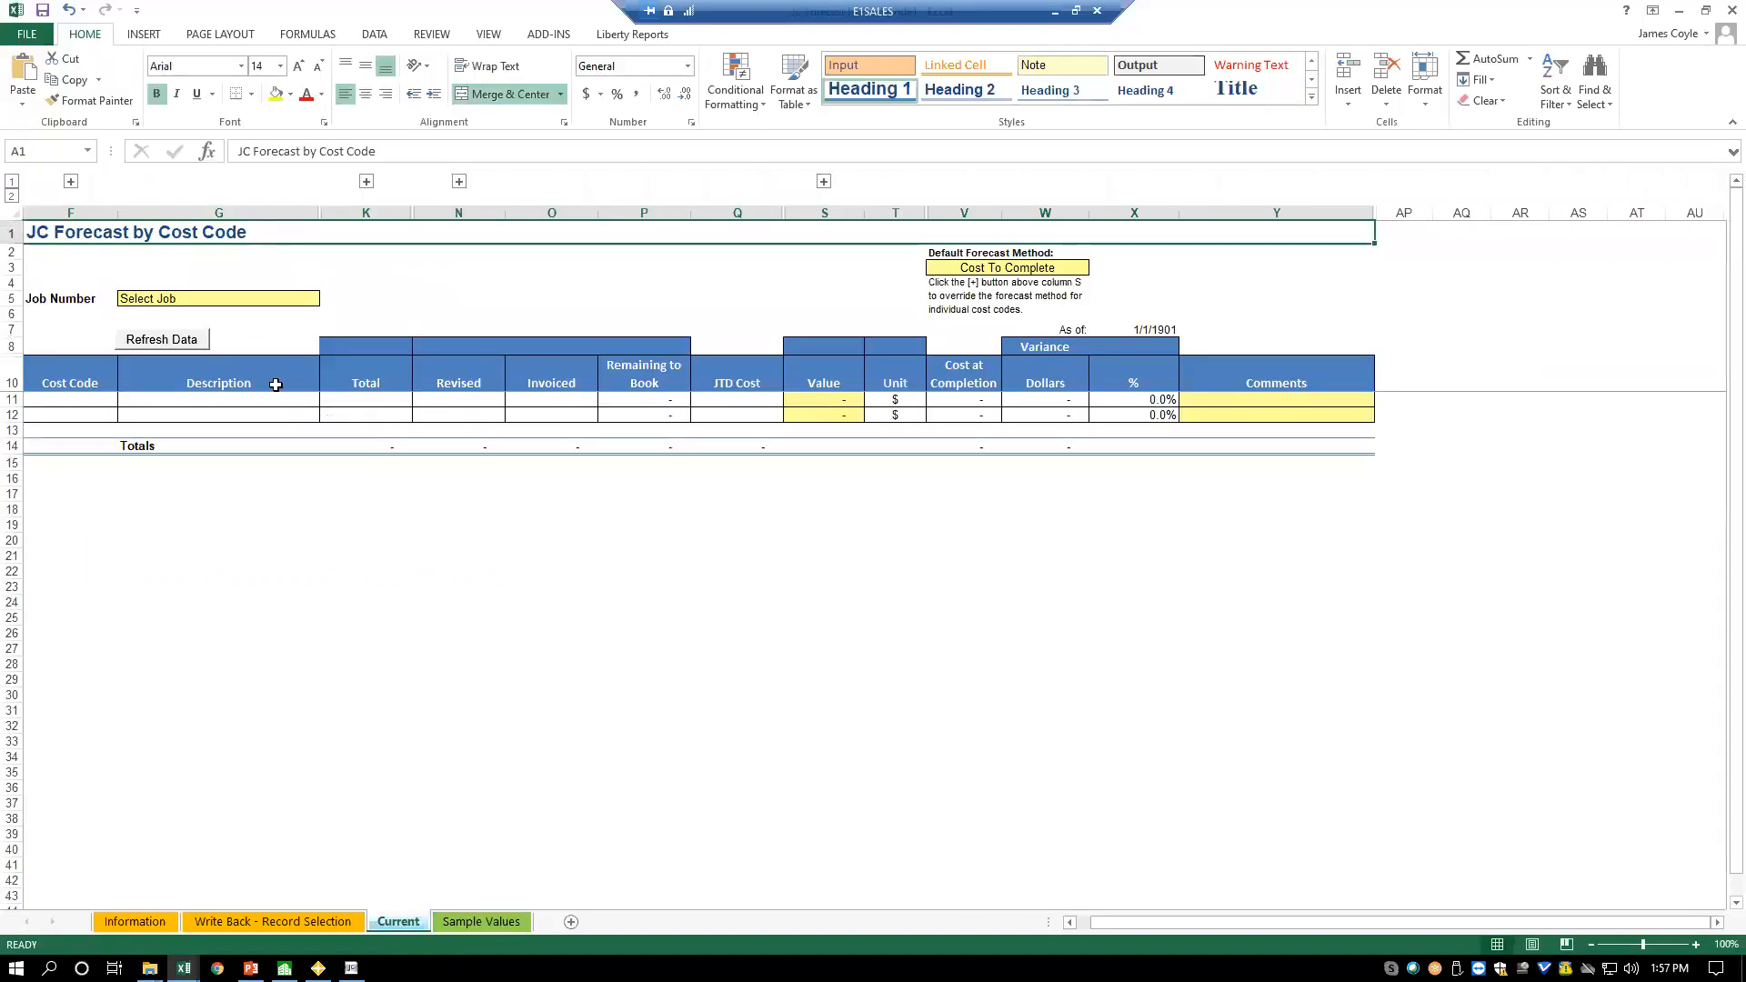
left_click(195, 300)
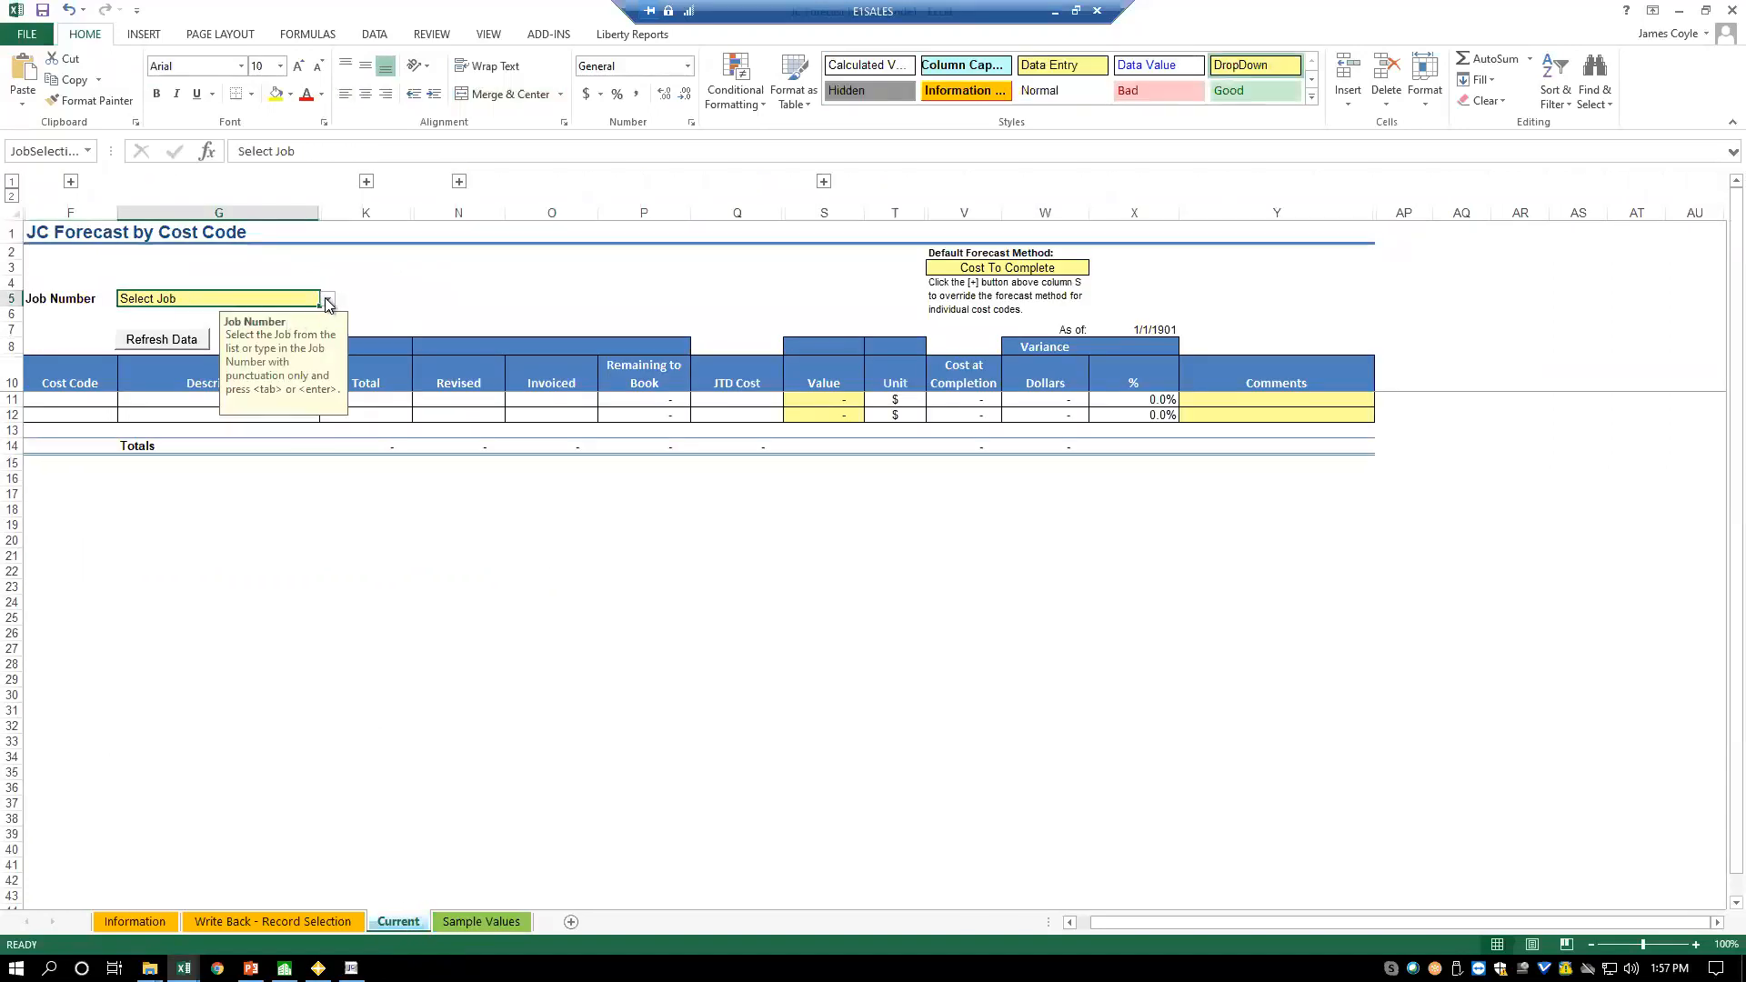
left_click(329, 301)
left_click(182, 319)
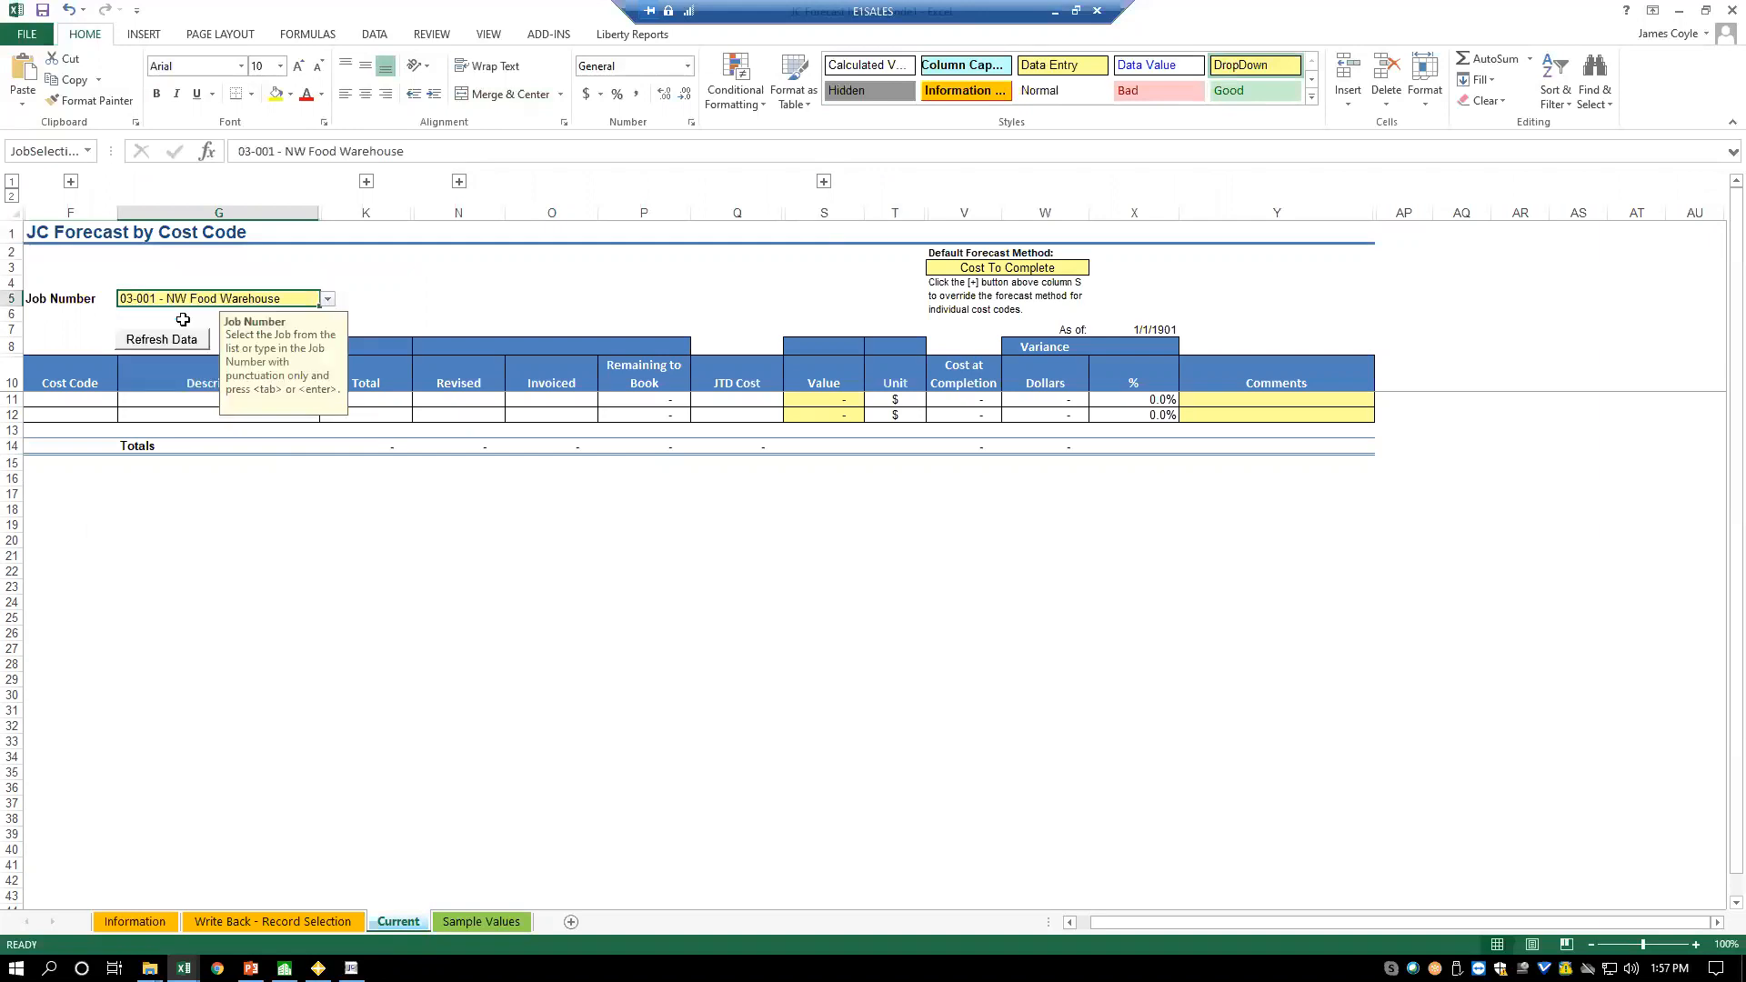
left_click(162, 342)
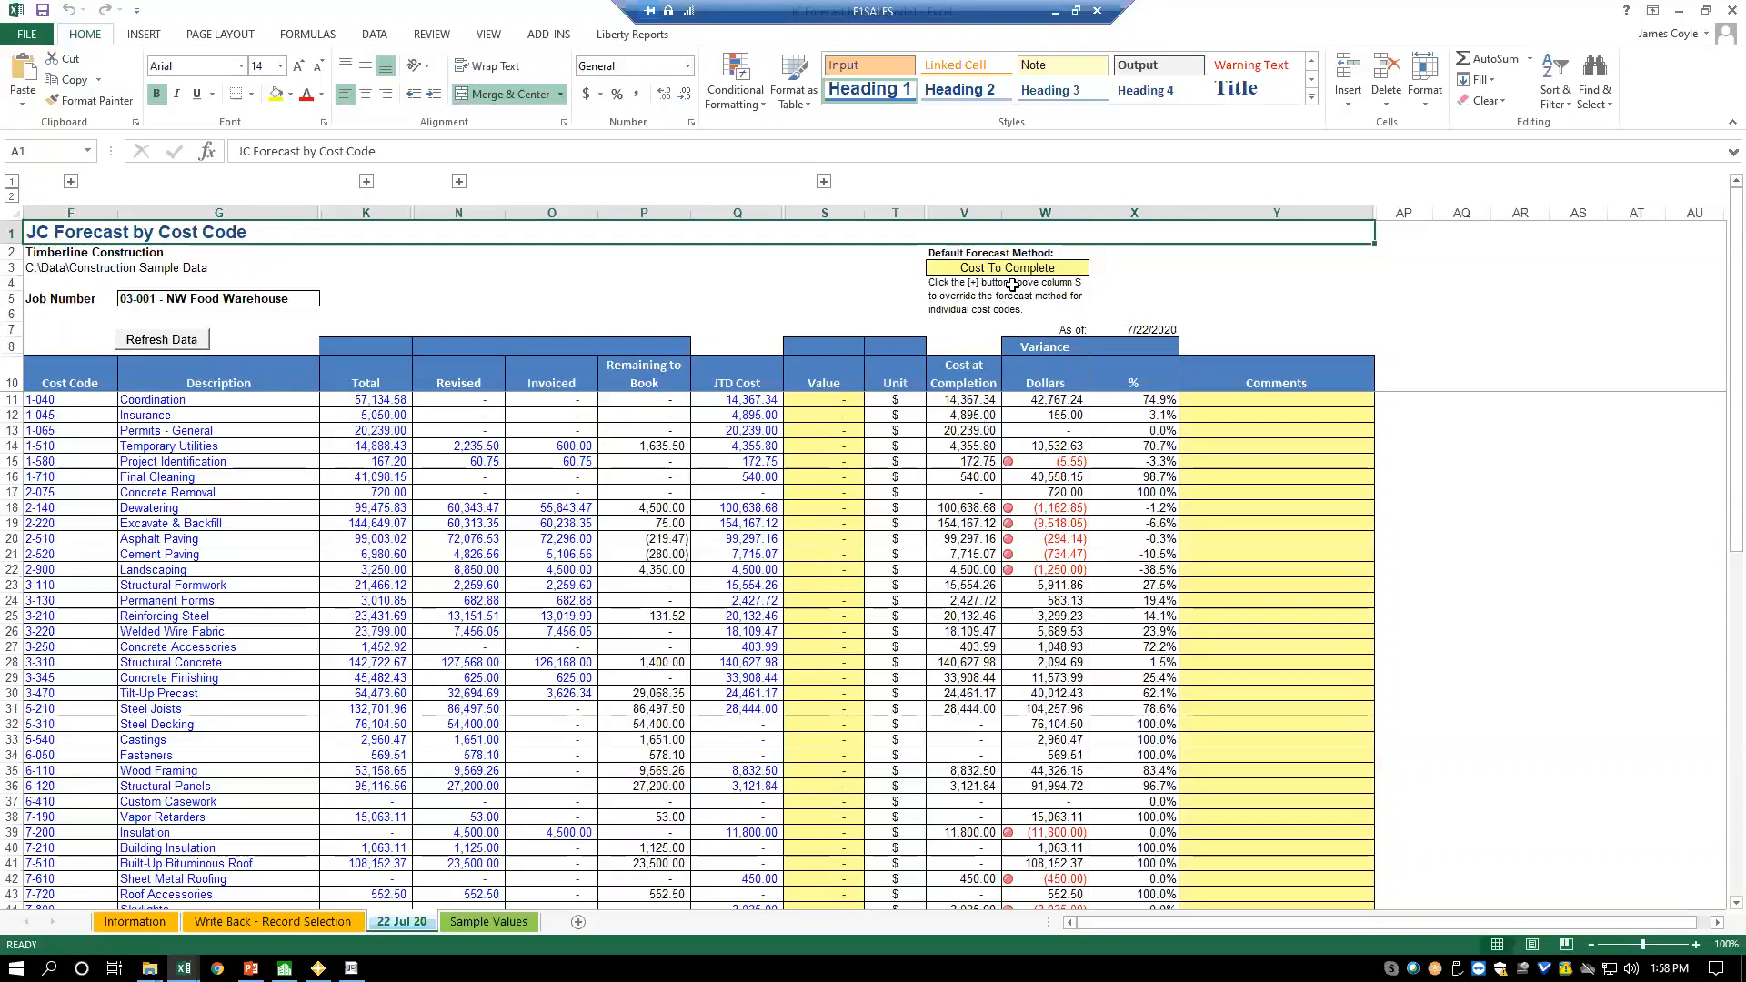
- Review the Default Forecast Method options, keeping Cost To Complete, and expand the Estimate and Commitments column groups
left_click(1013, 269)
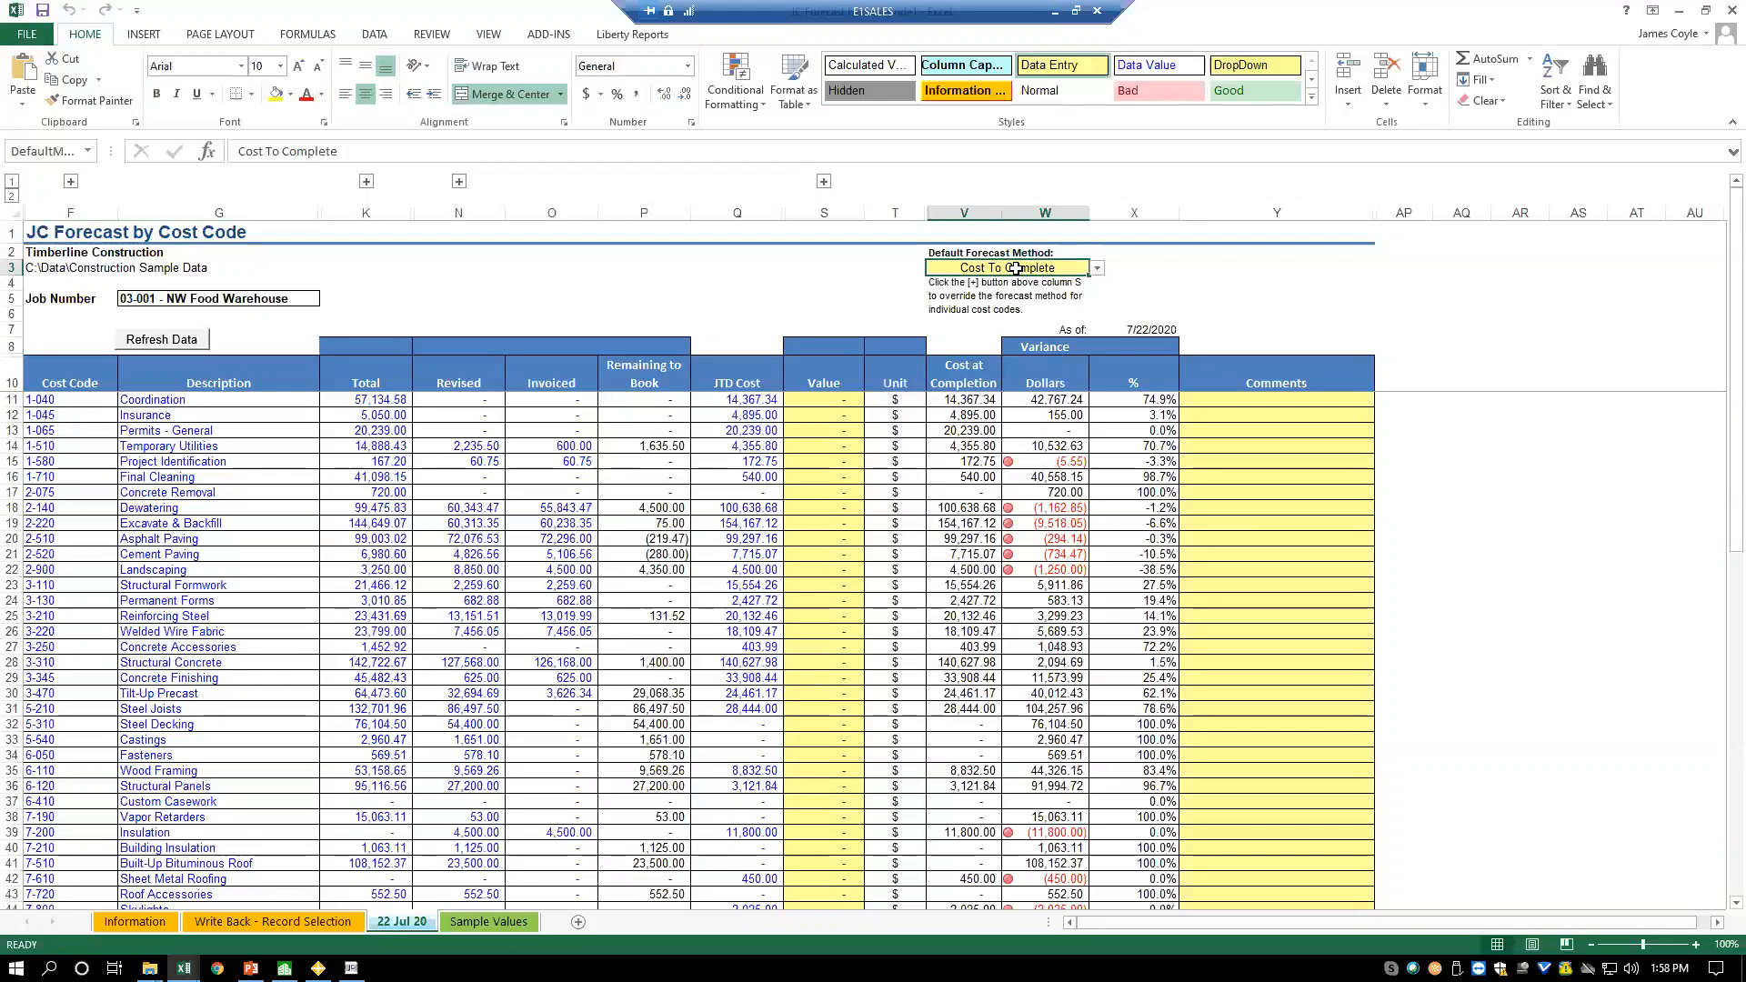
left_click(1097, 269)
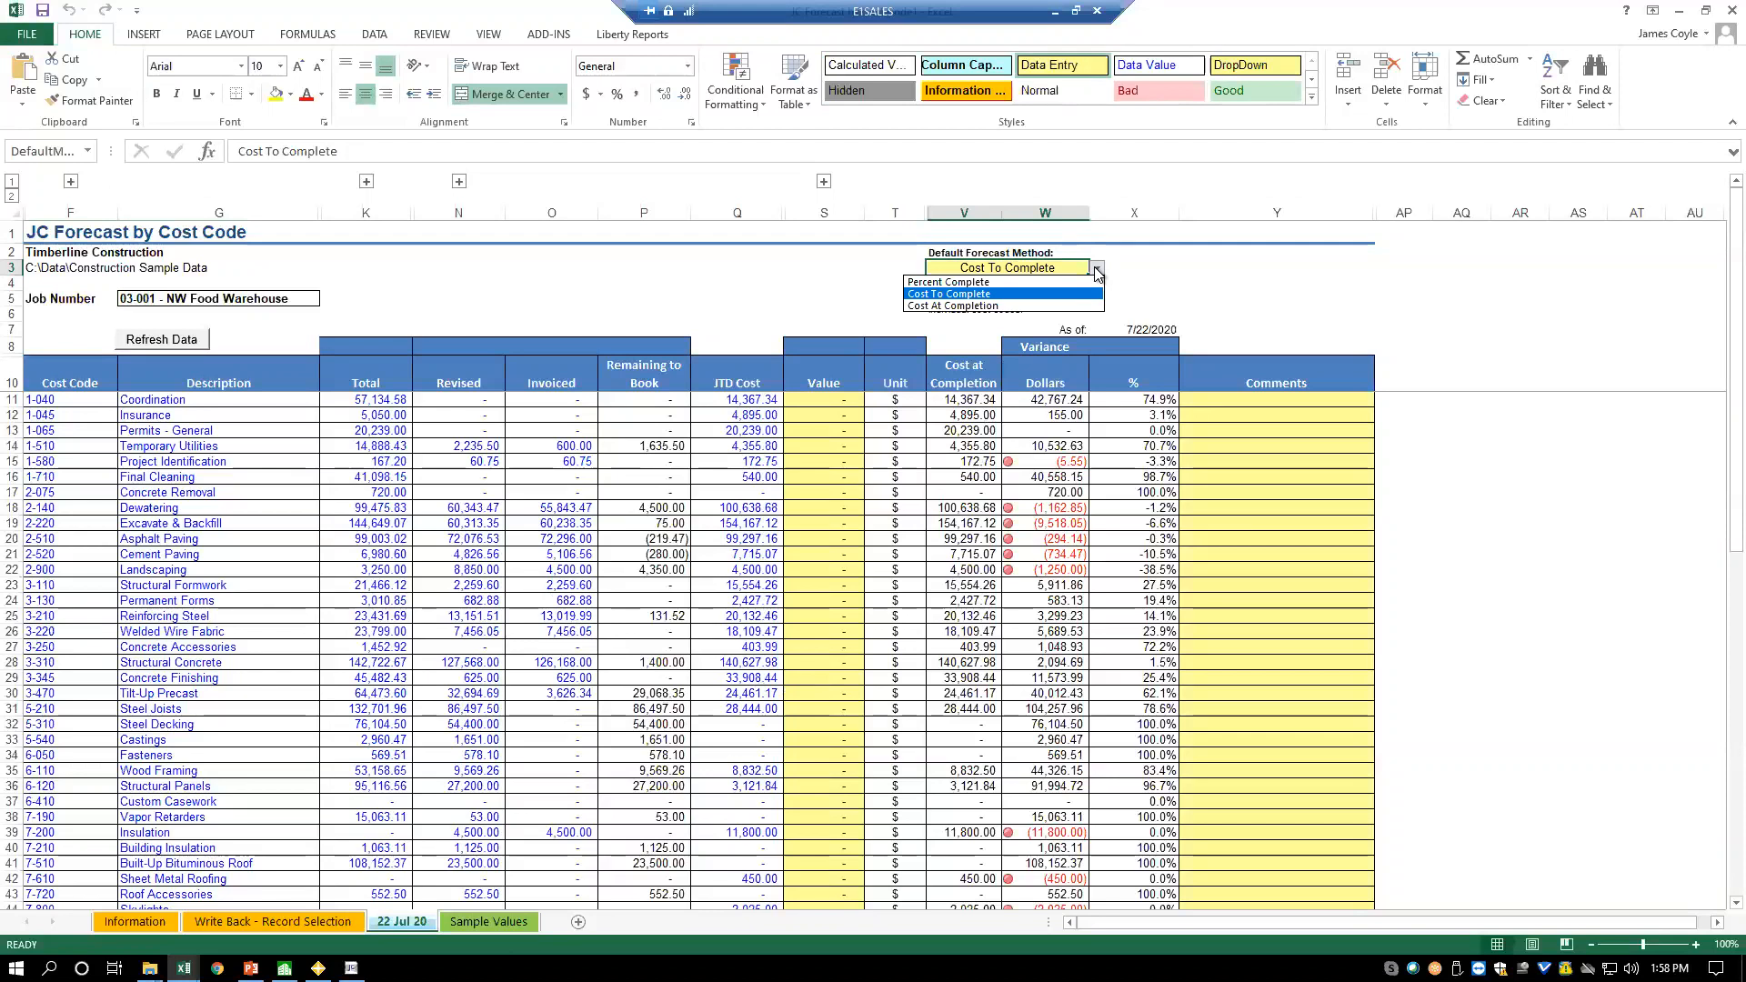
left_click(1016, 301)
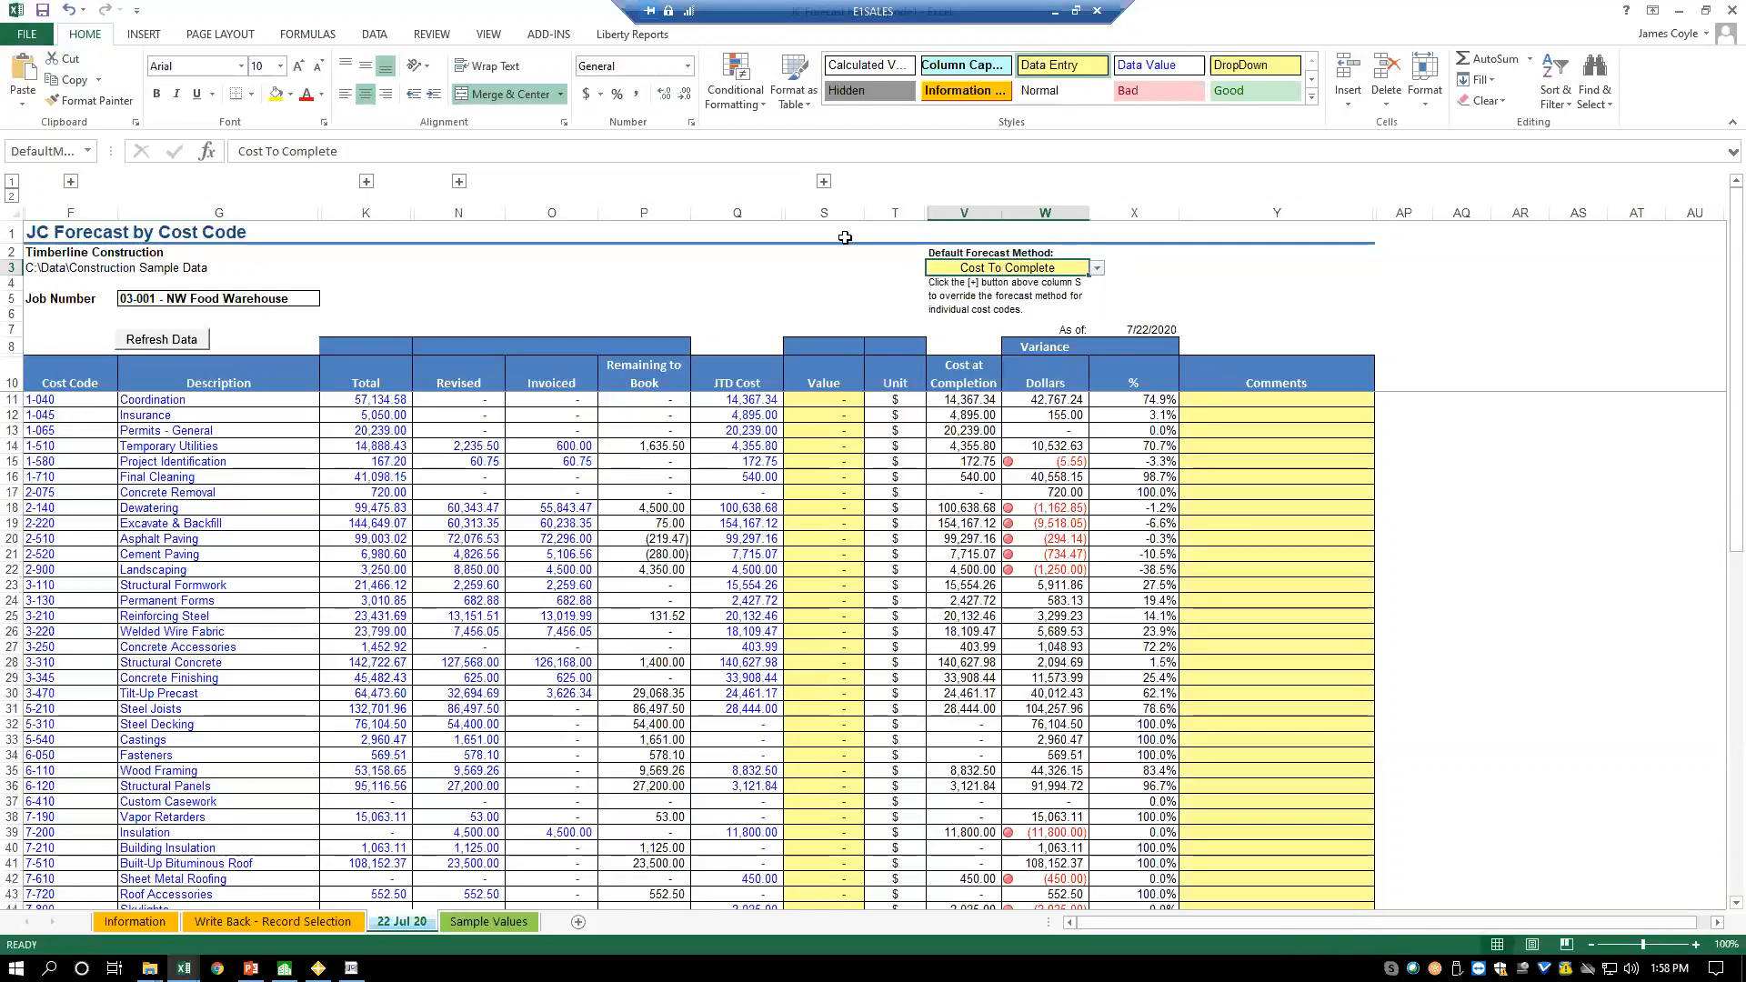
left_click(367, 182)
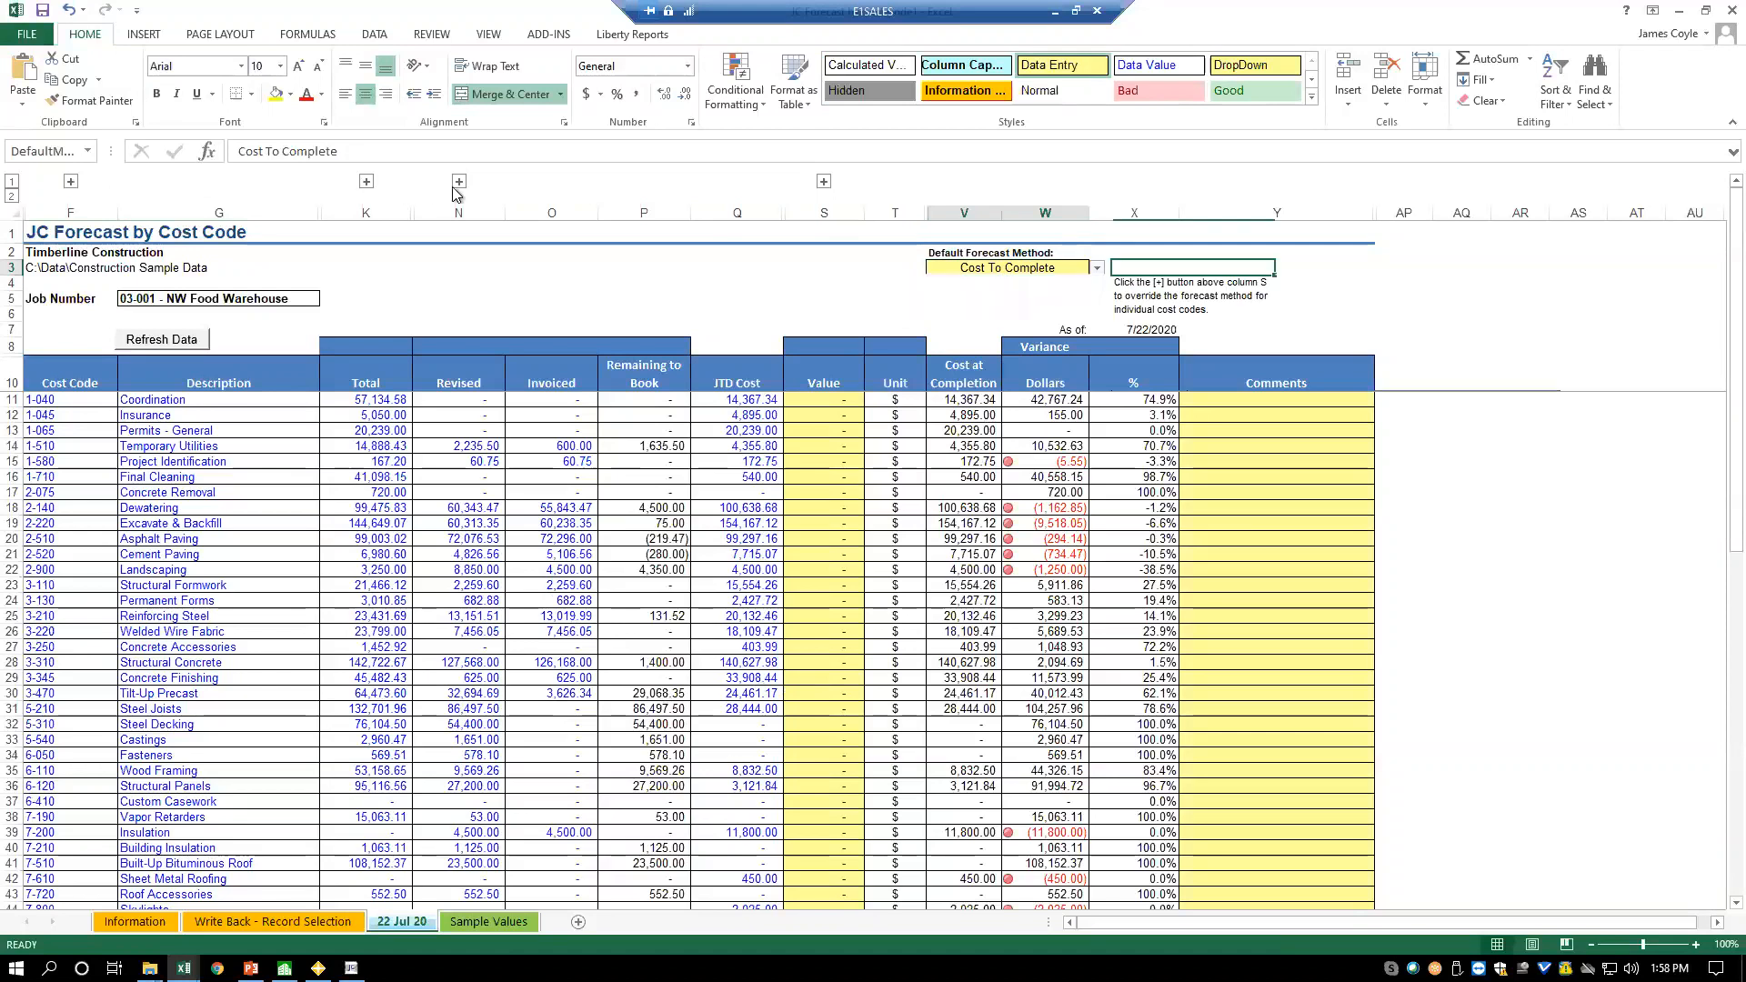
left_click(648, 182)
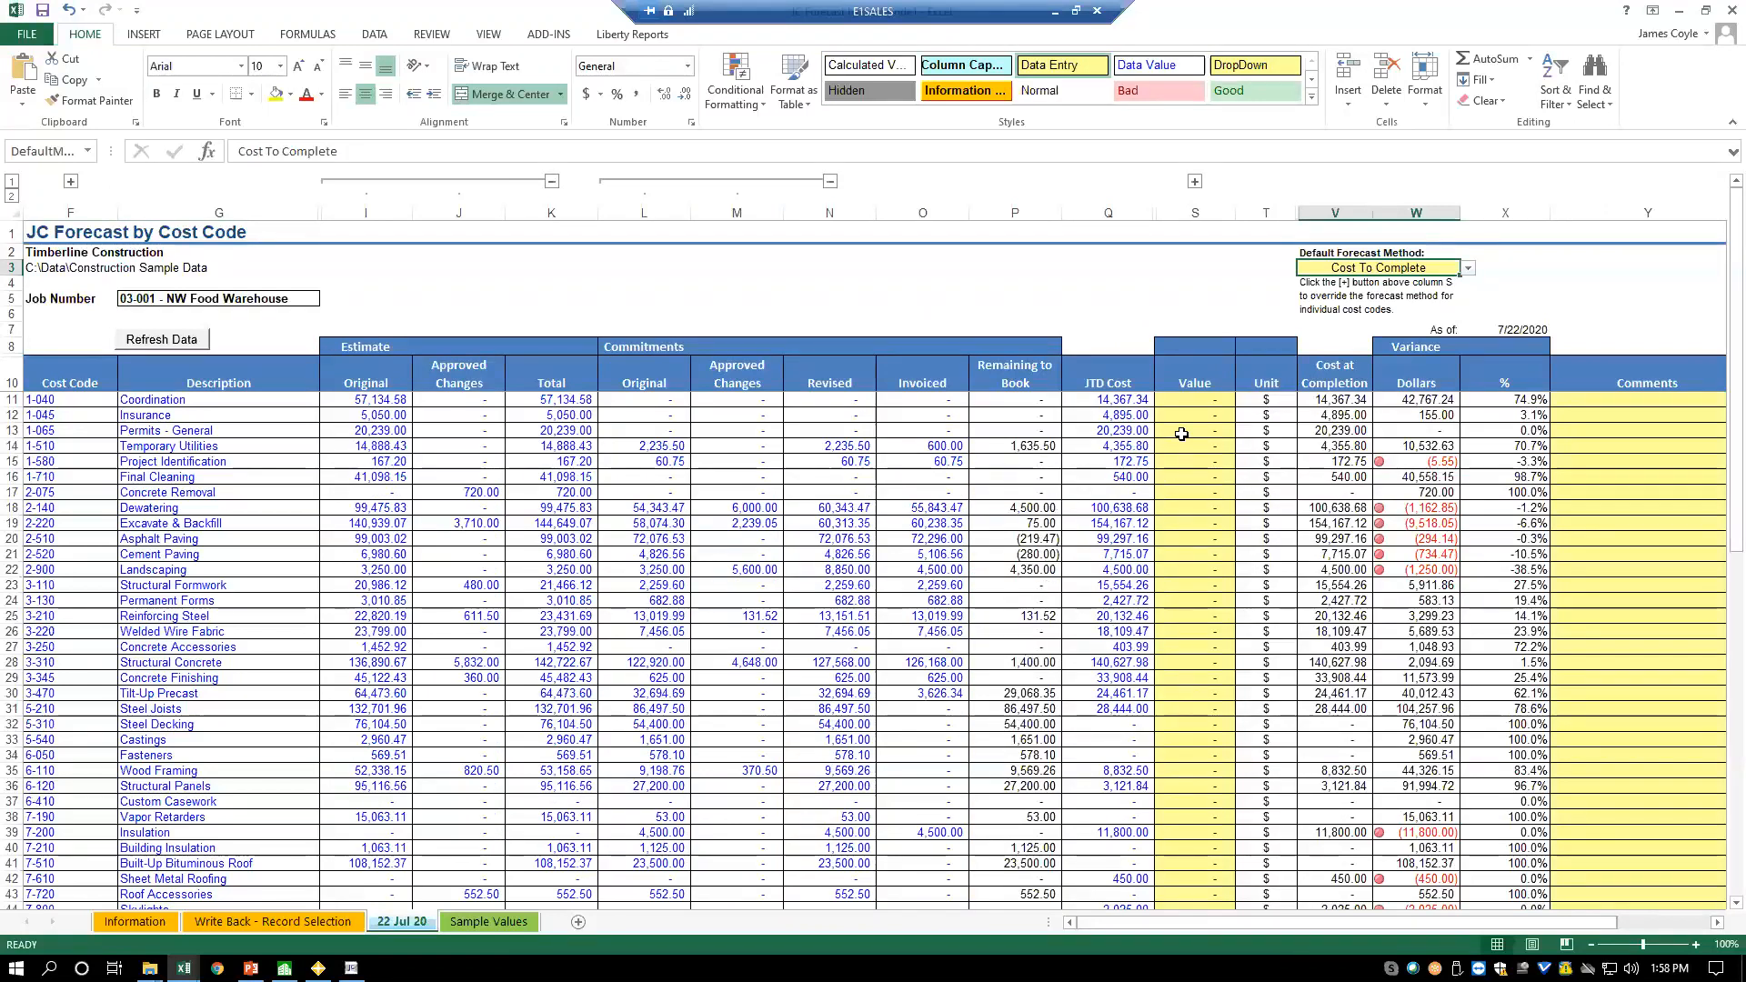
- Enter a forecast value of 45000 for cost code 1-040 Coordination and select its Comments cell
left_click(1183, 400)
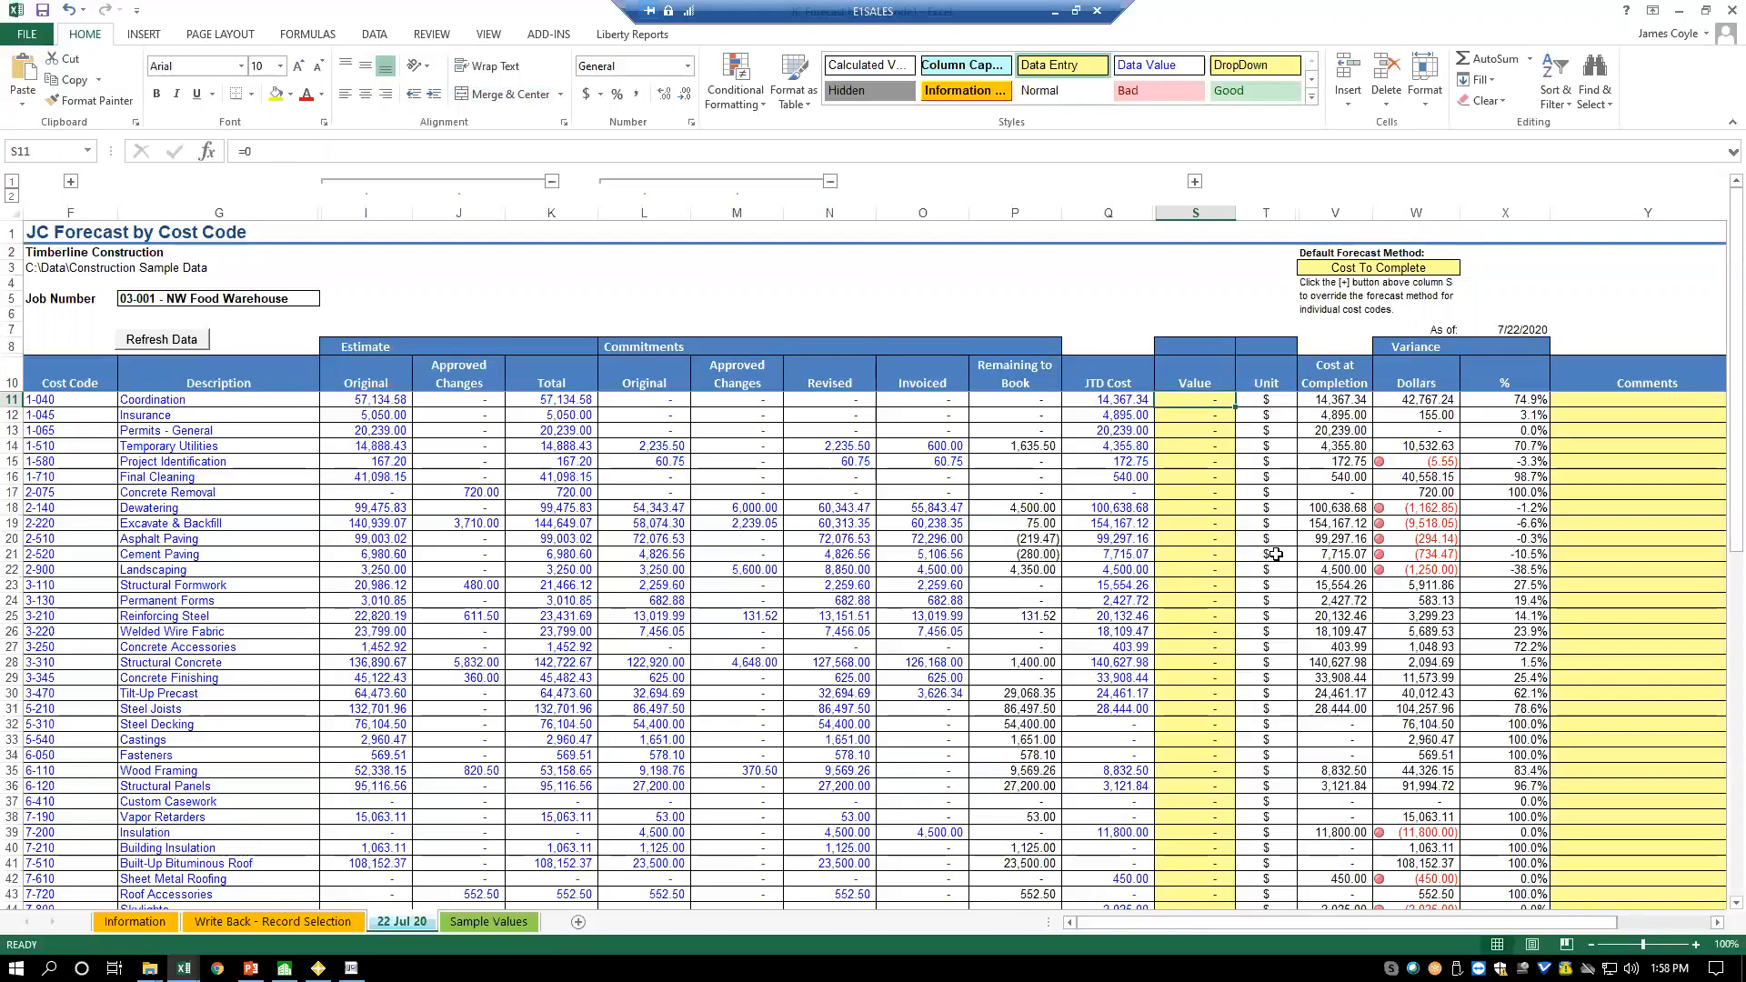
type("45000")
key("Return")
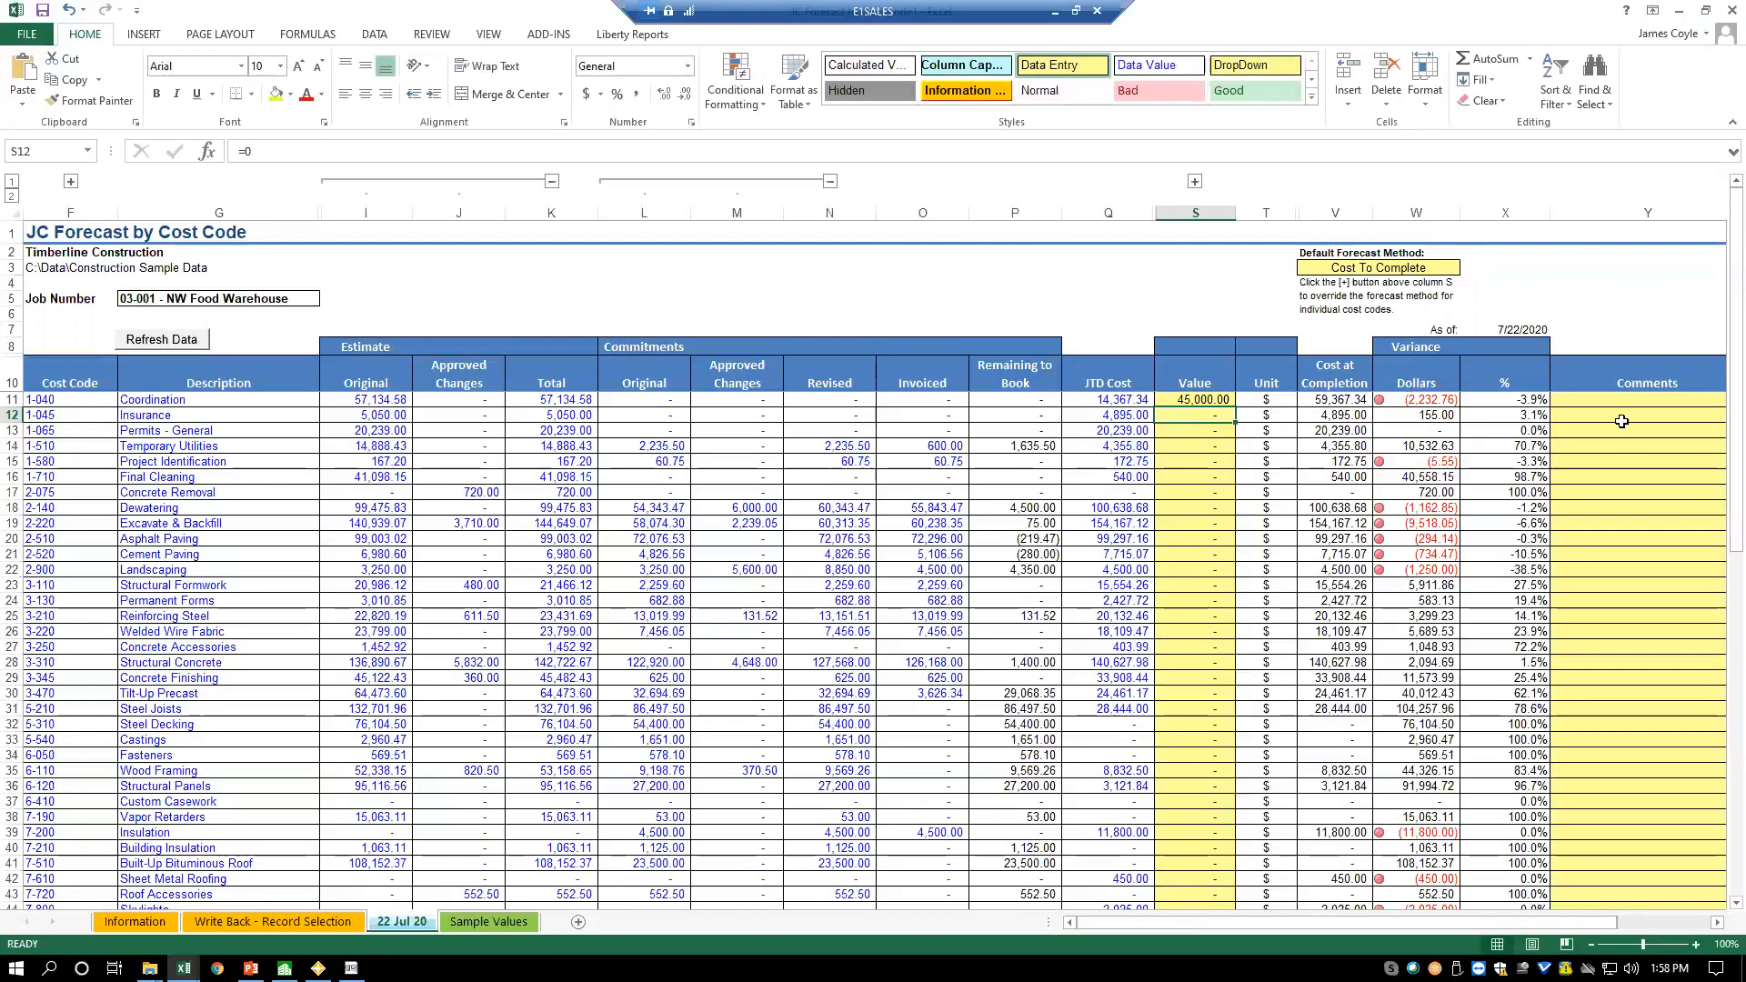
left_click(1600, 401)
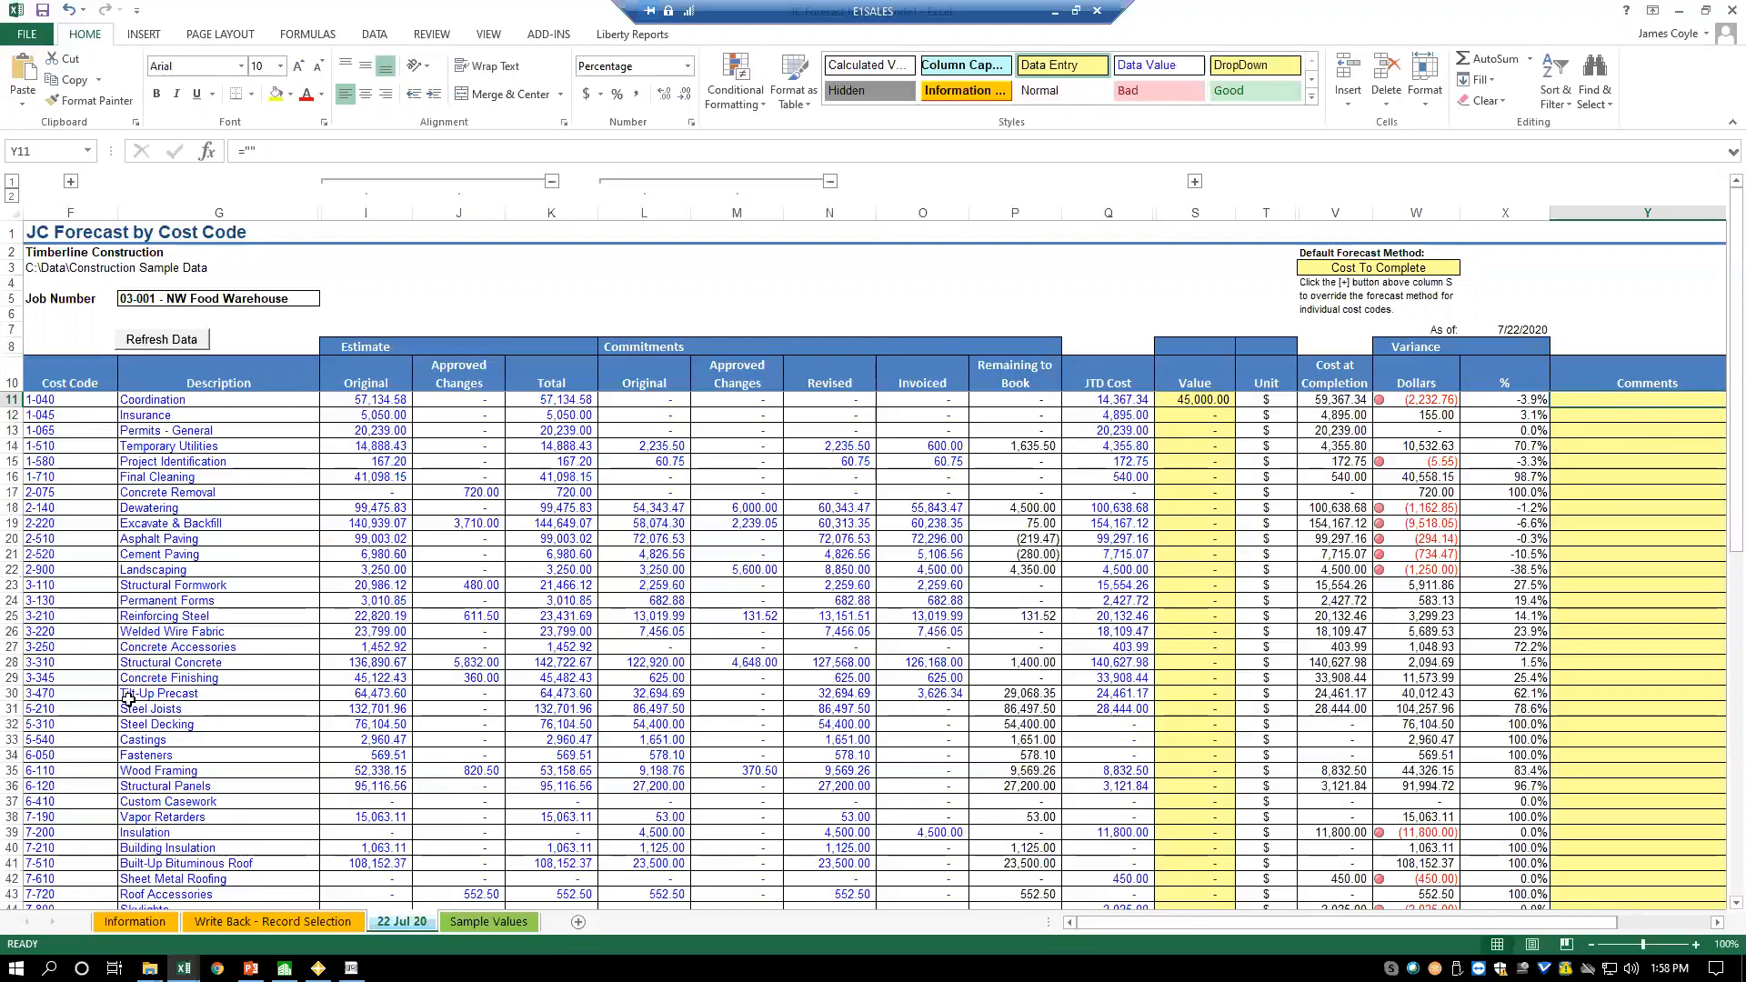
- Expand the Forecast Method column and override the method for cost code 3-310 Structural Concrete with Percent Complete
left_click(1194, 661)
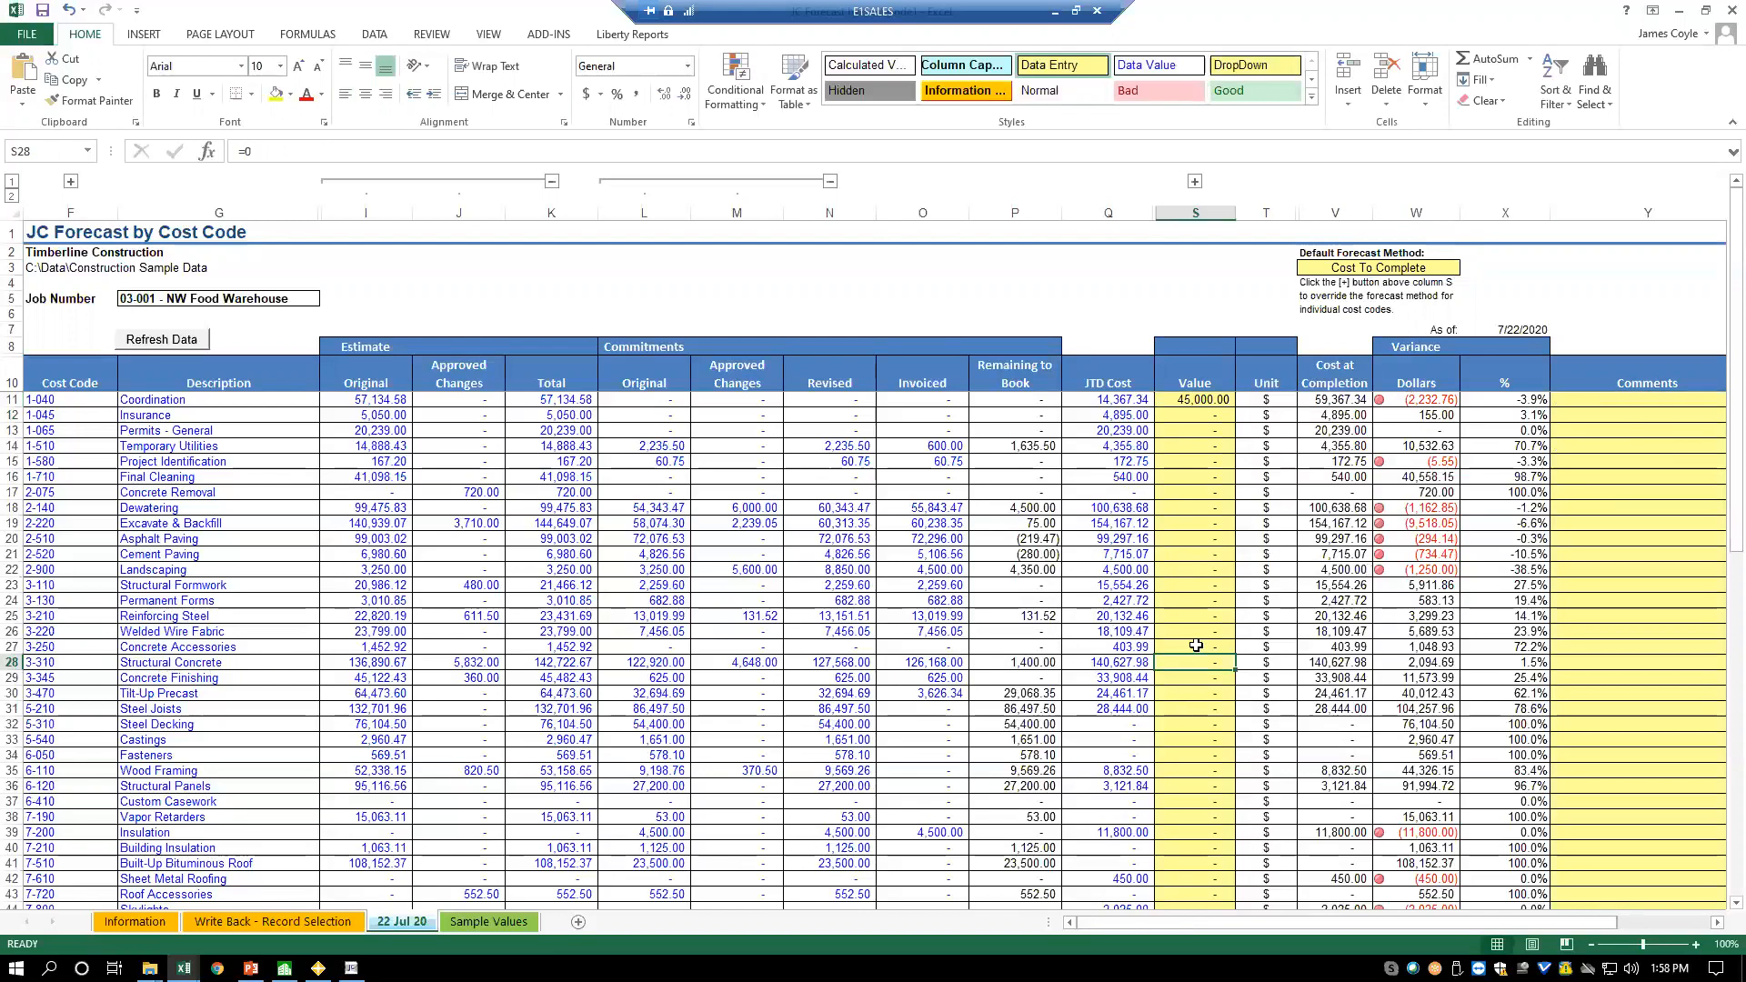
left_click(1195, 182)
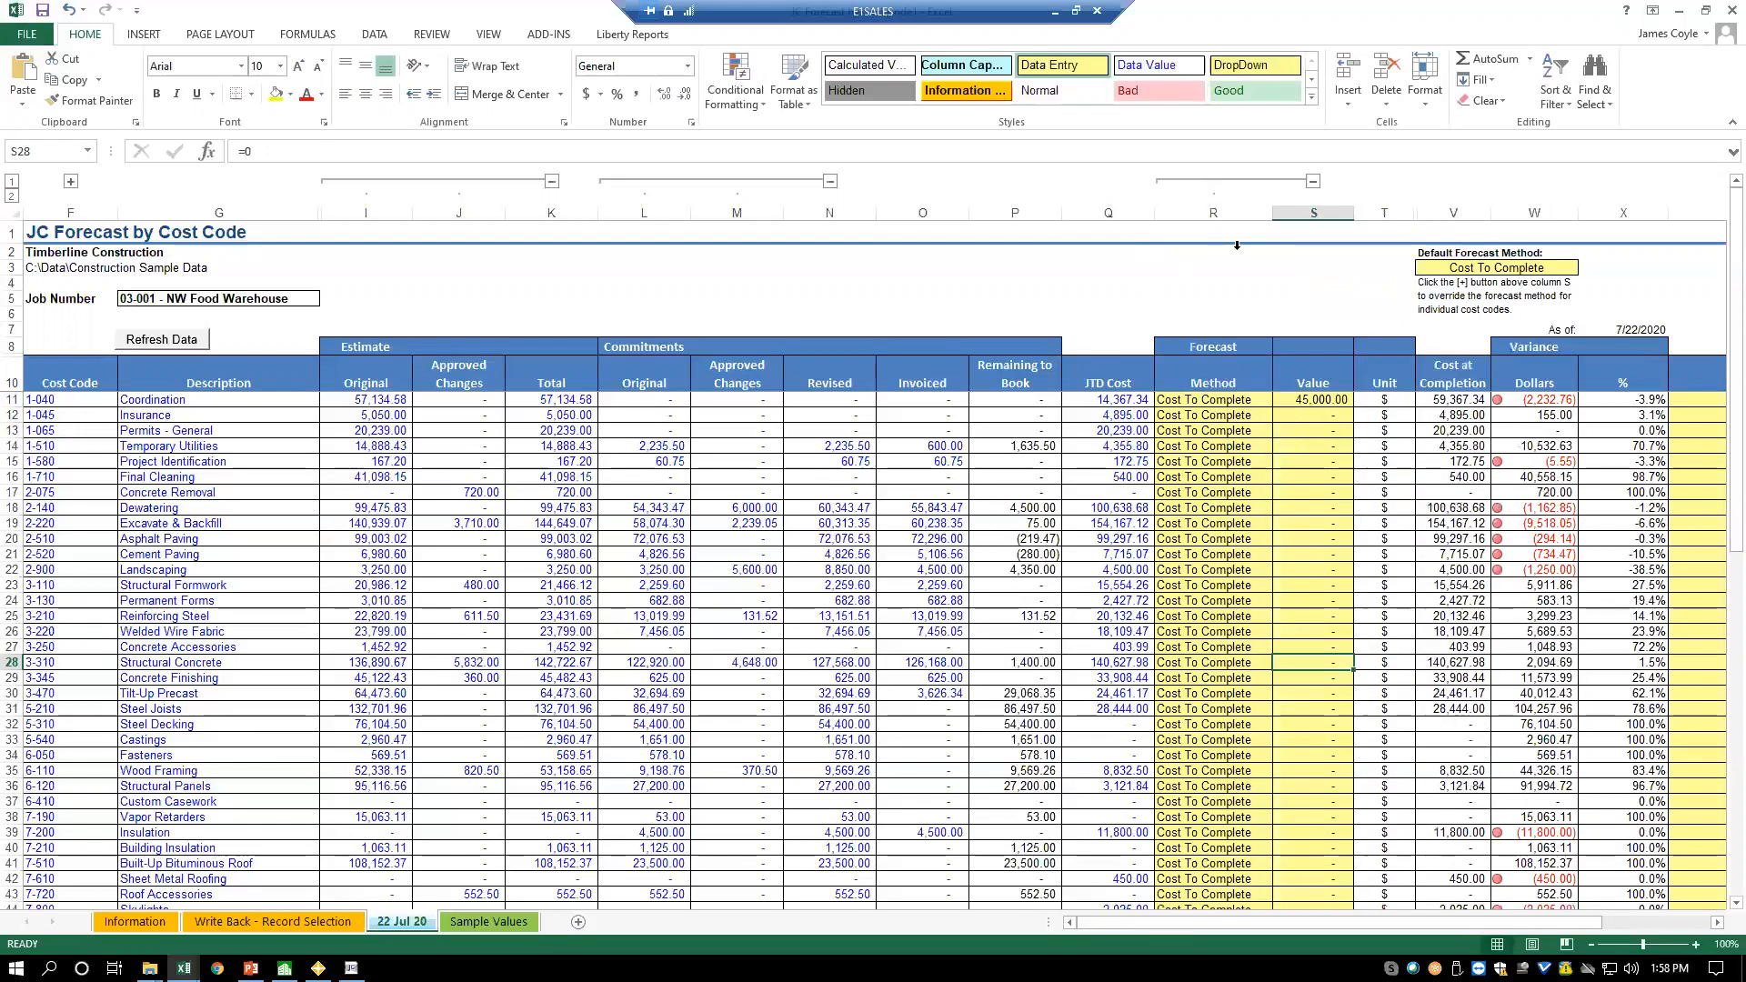
left_click(1236, 665)
left_click(1281, 664)
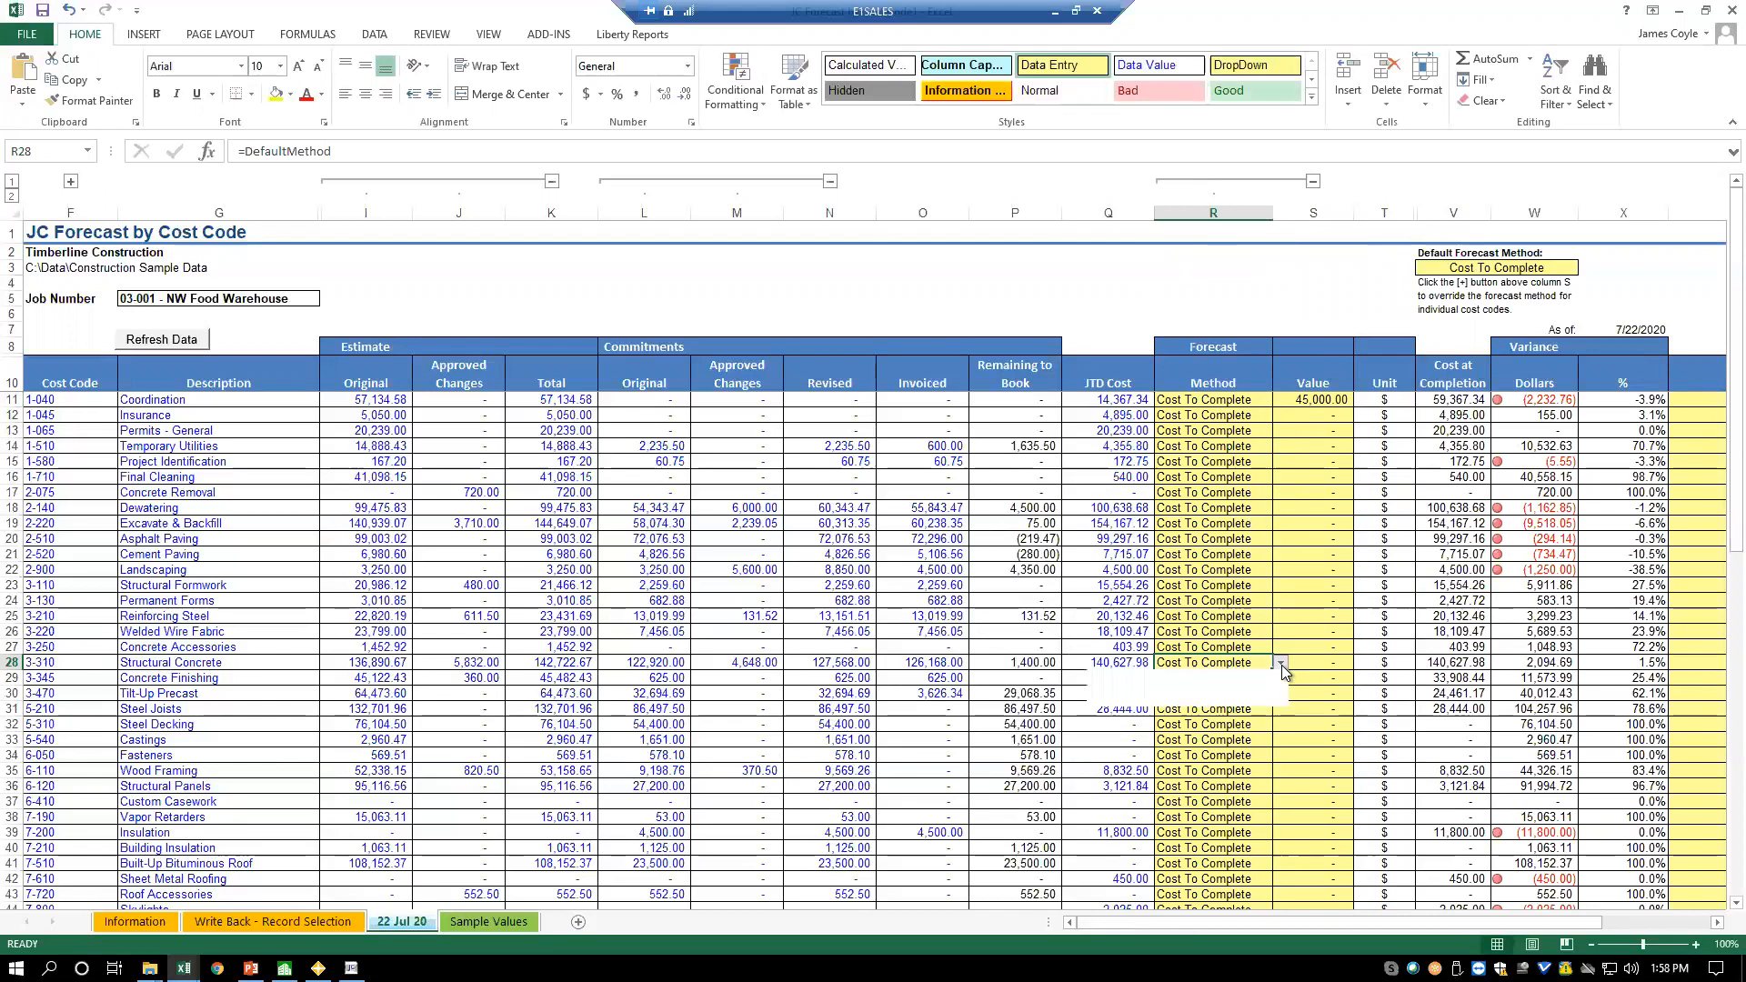
left_click(1179, 677)
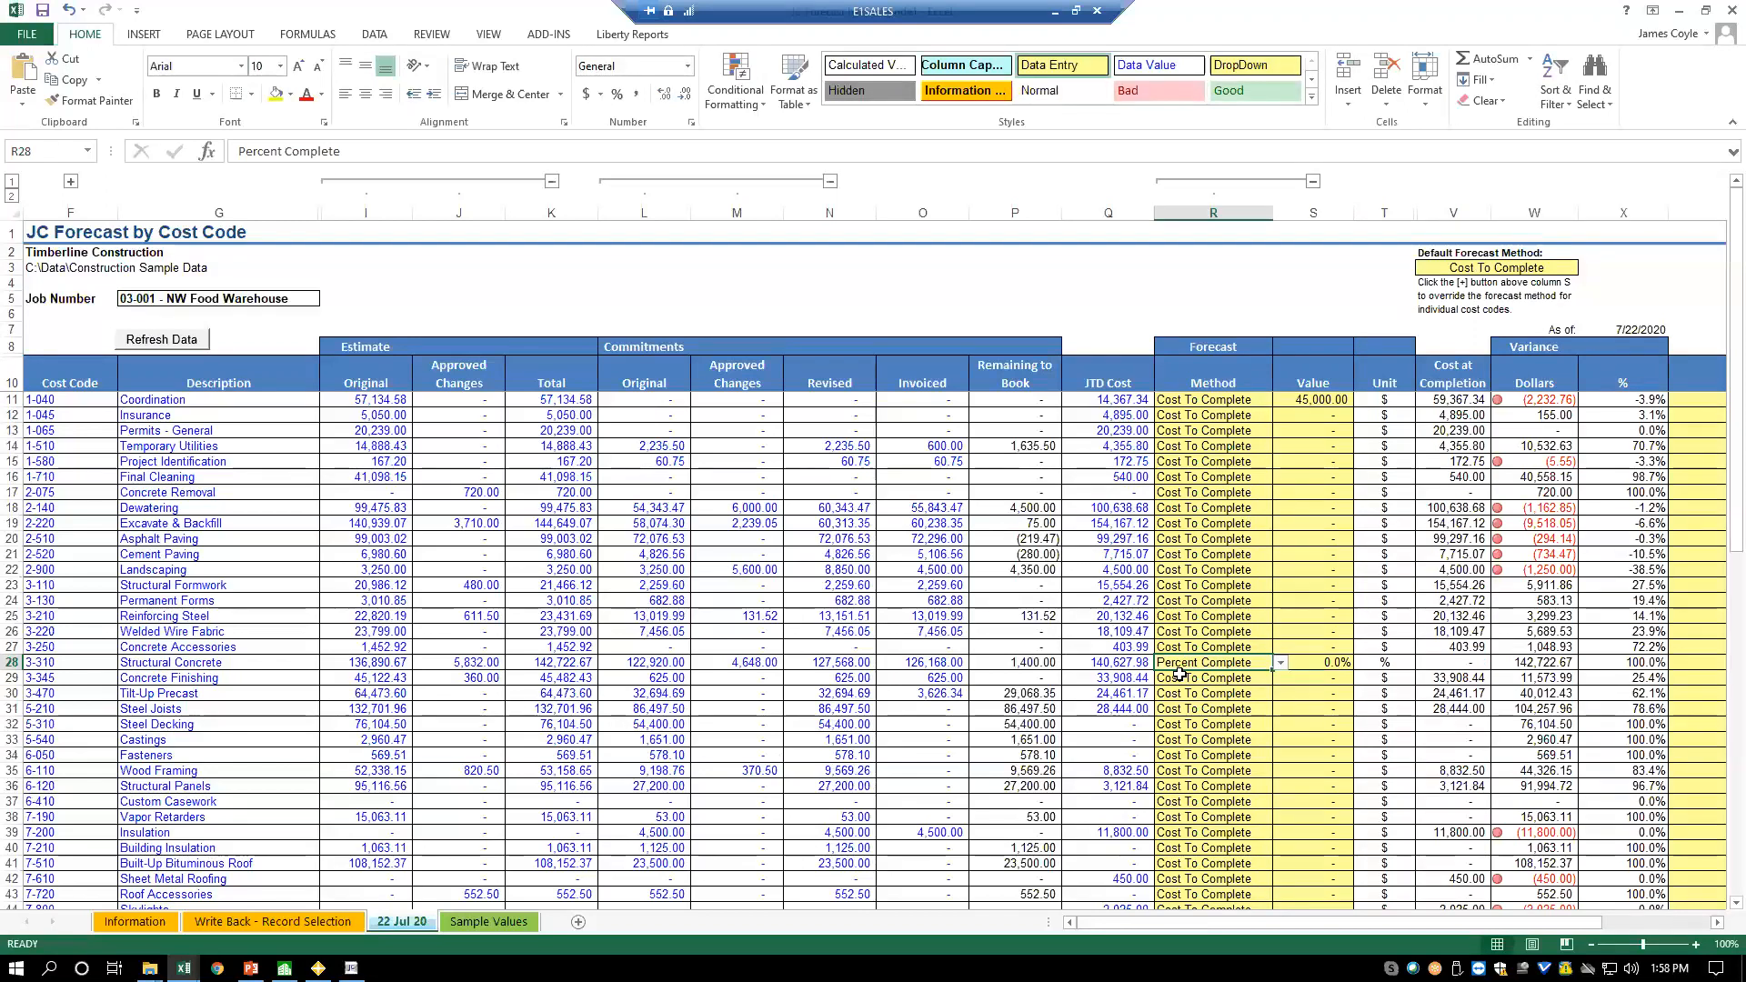
left_click_drag(1440, 925, 1549, 929)
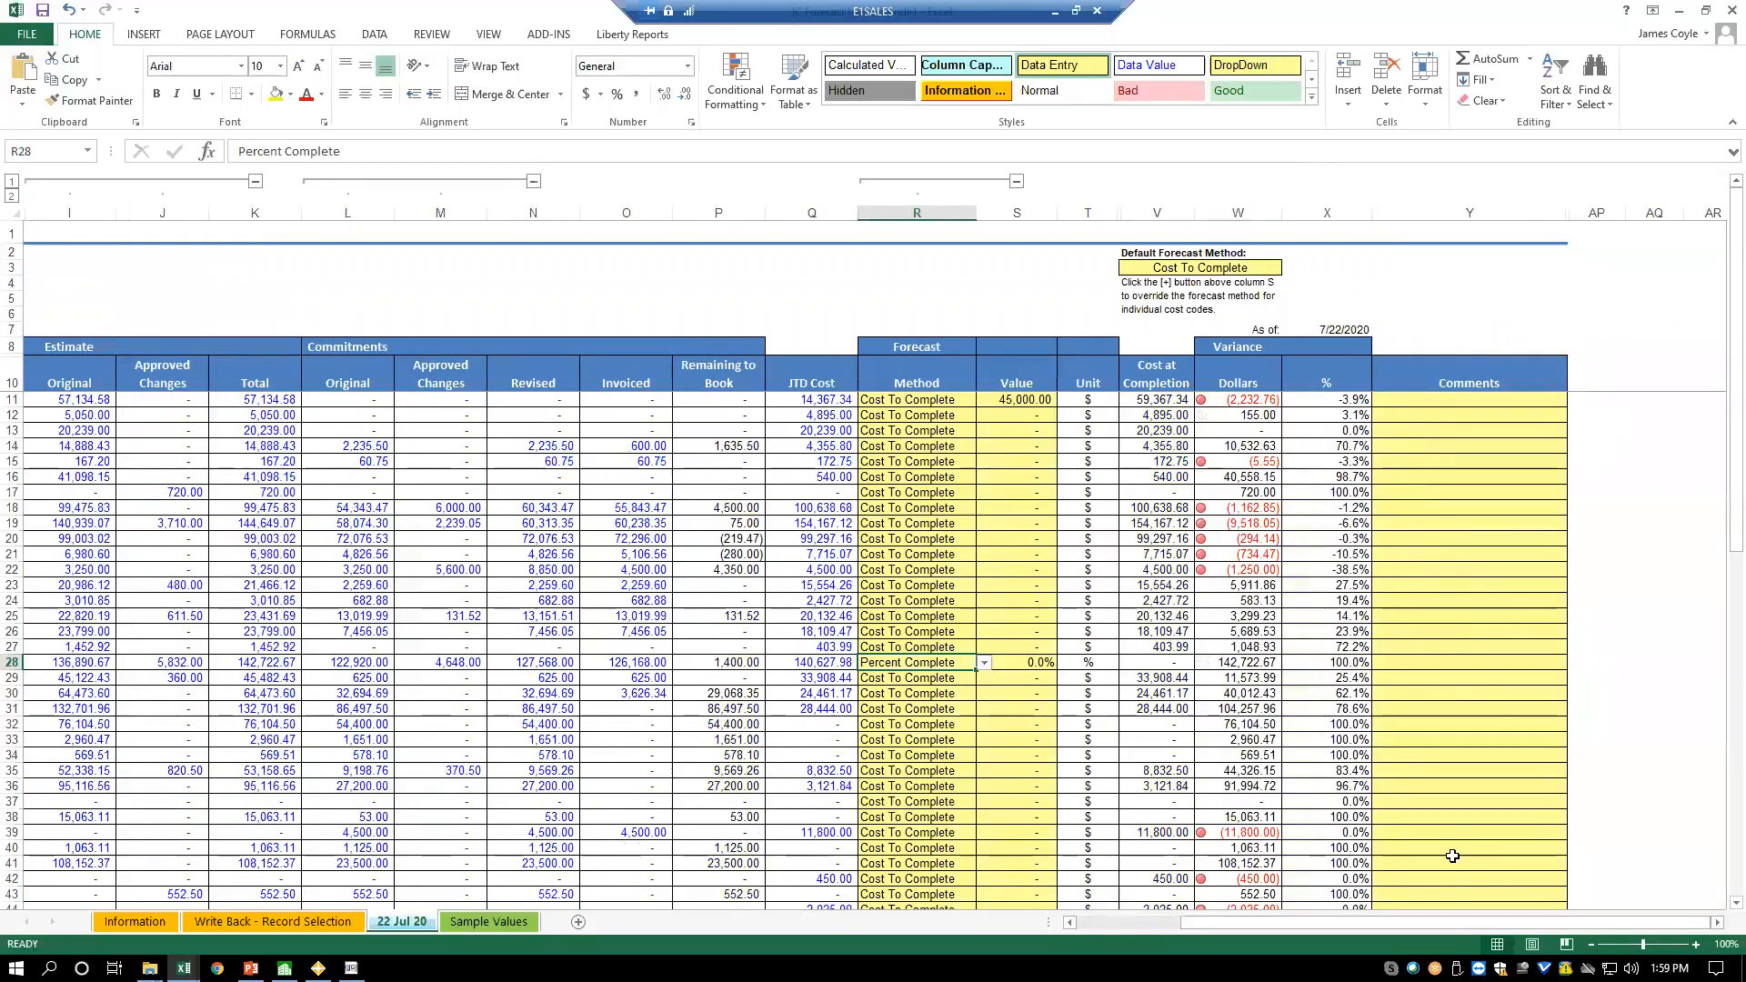
left_click_drag(1242, 925, 1120, 930)
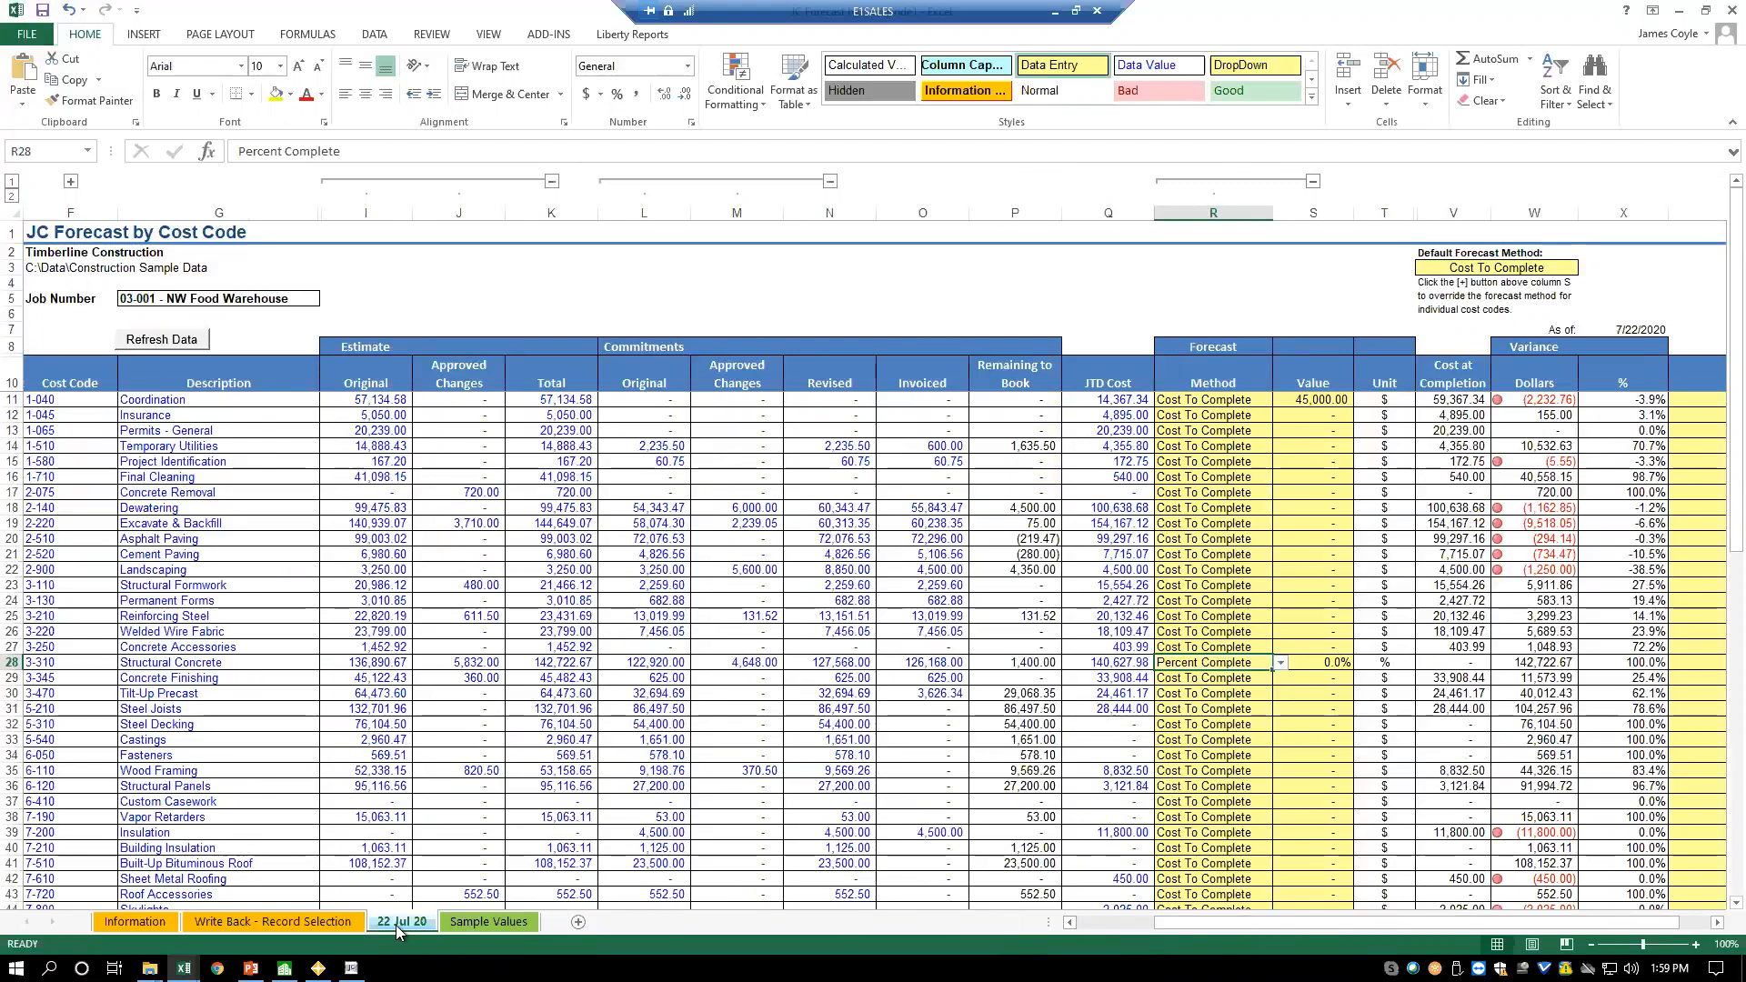
- Refresh the NW Food Warehouse forecast data again and return to the Write Back - Record Selection sheet
left_click(162, 341)
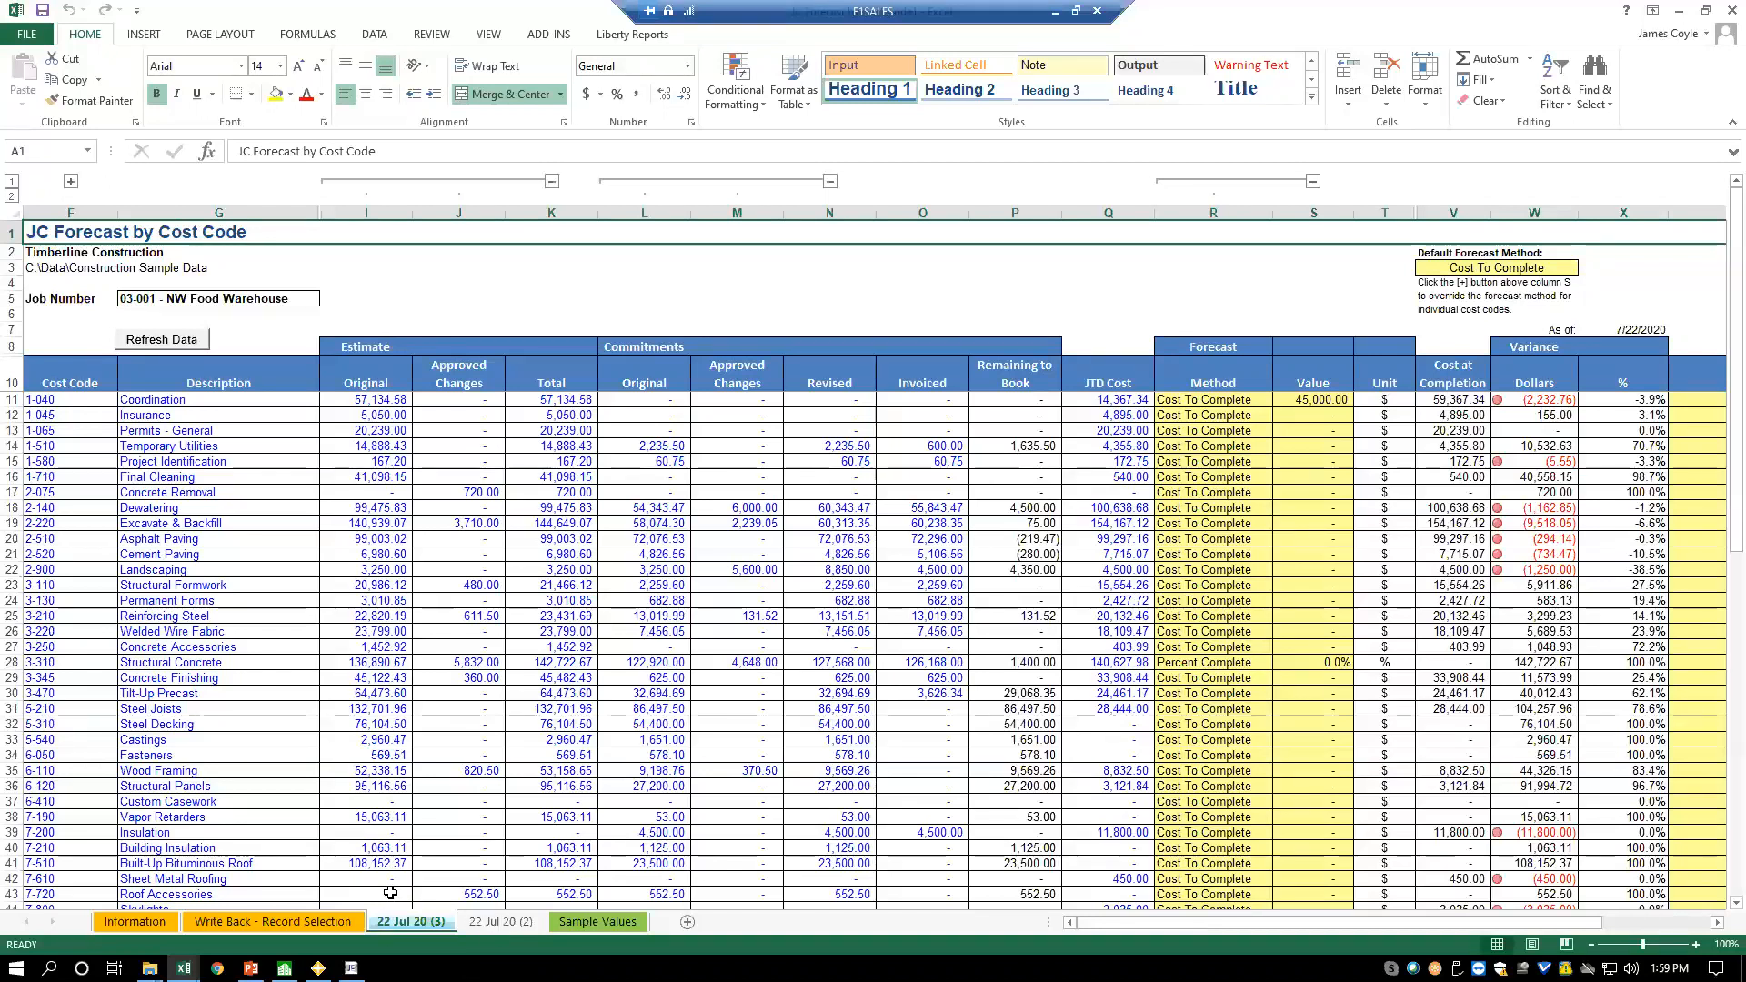
left_click(277, 922)
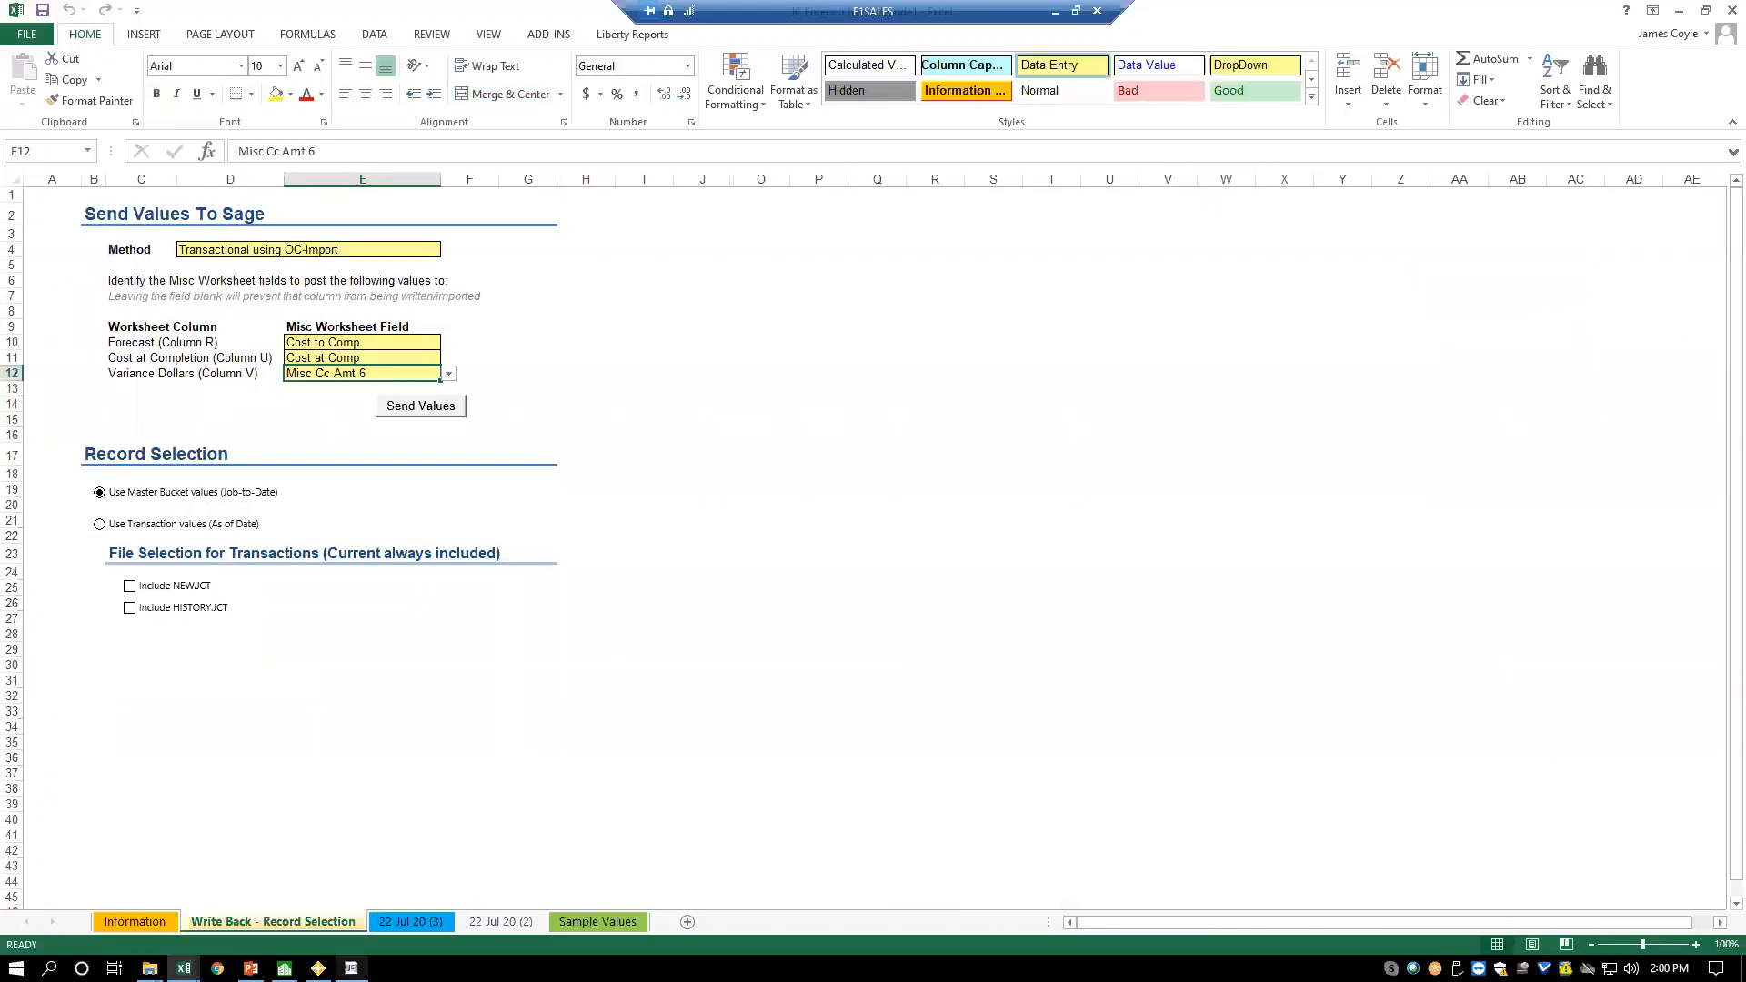
- Switch to the PowerPoint presentation and show slide 11, Professional Services Offerings
left_click(251, 967)
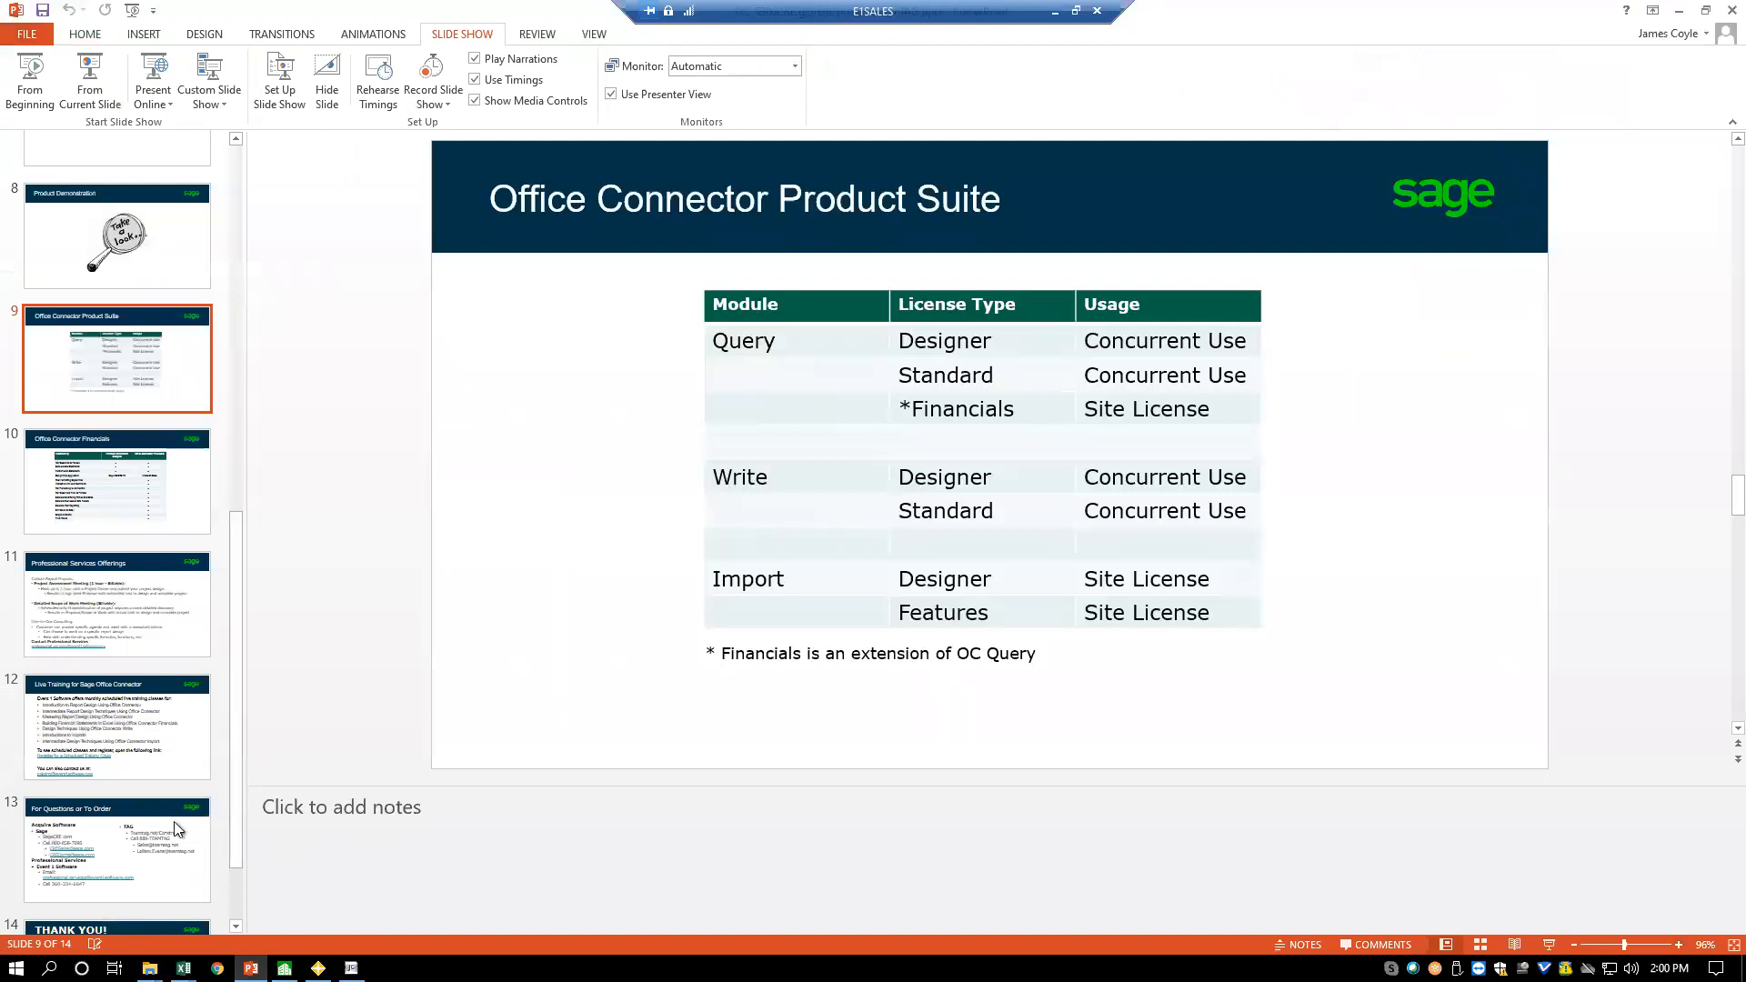
left_click(118, 618)
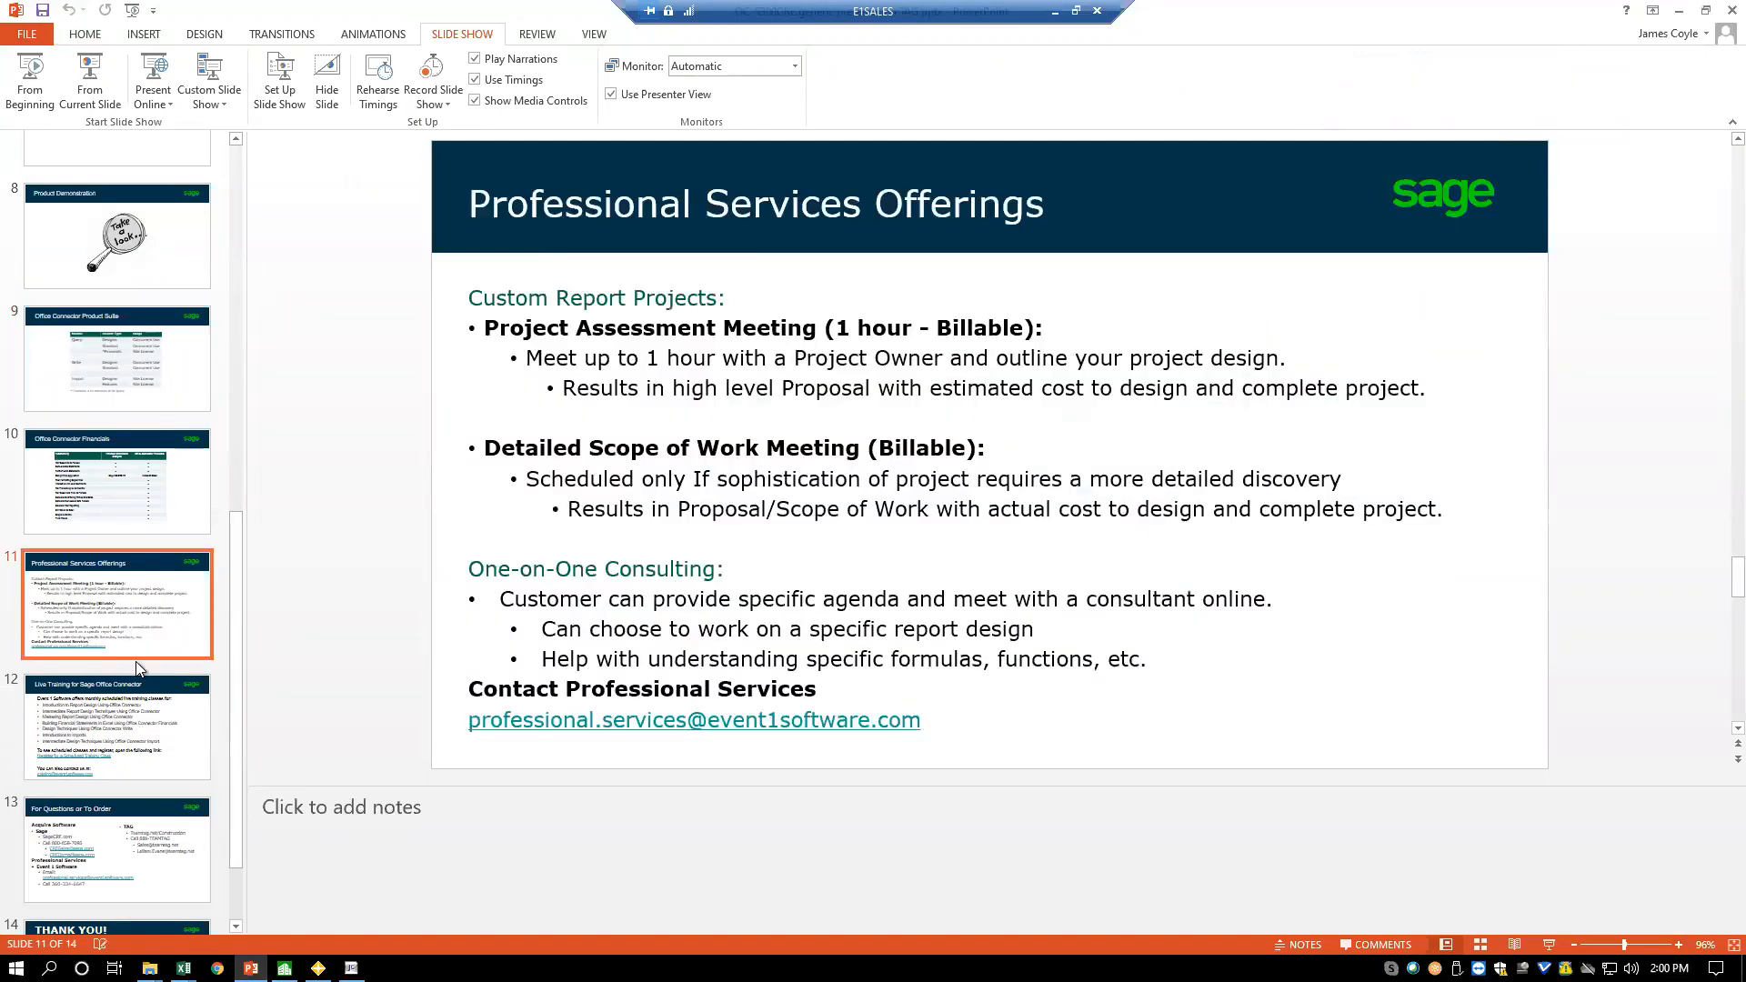